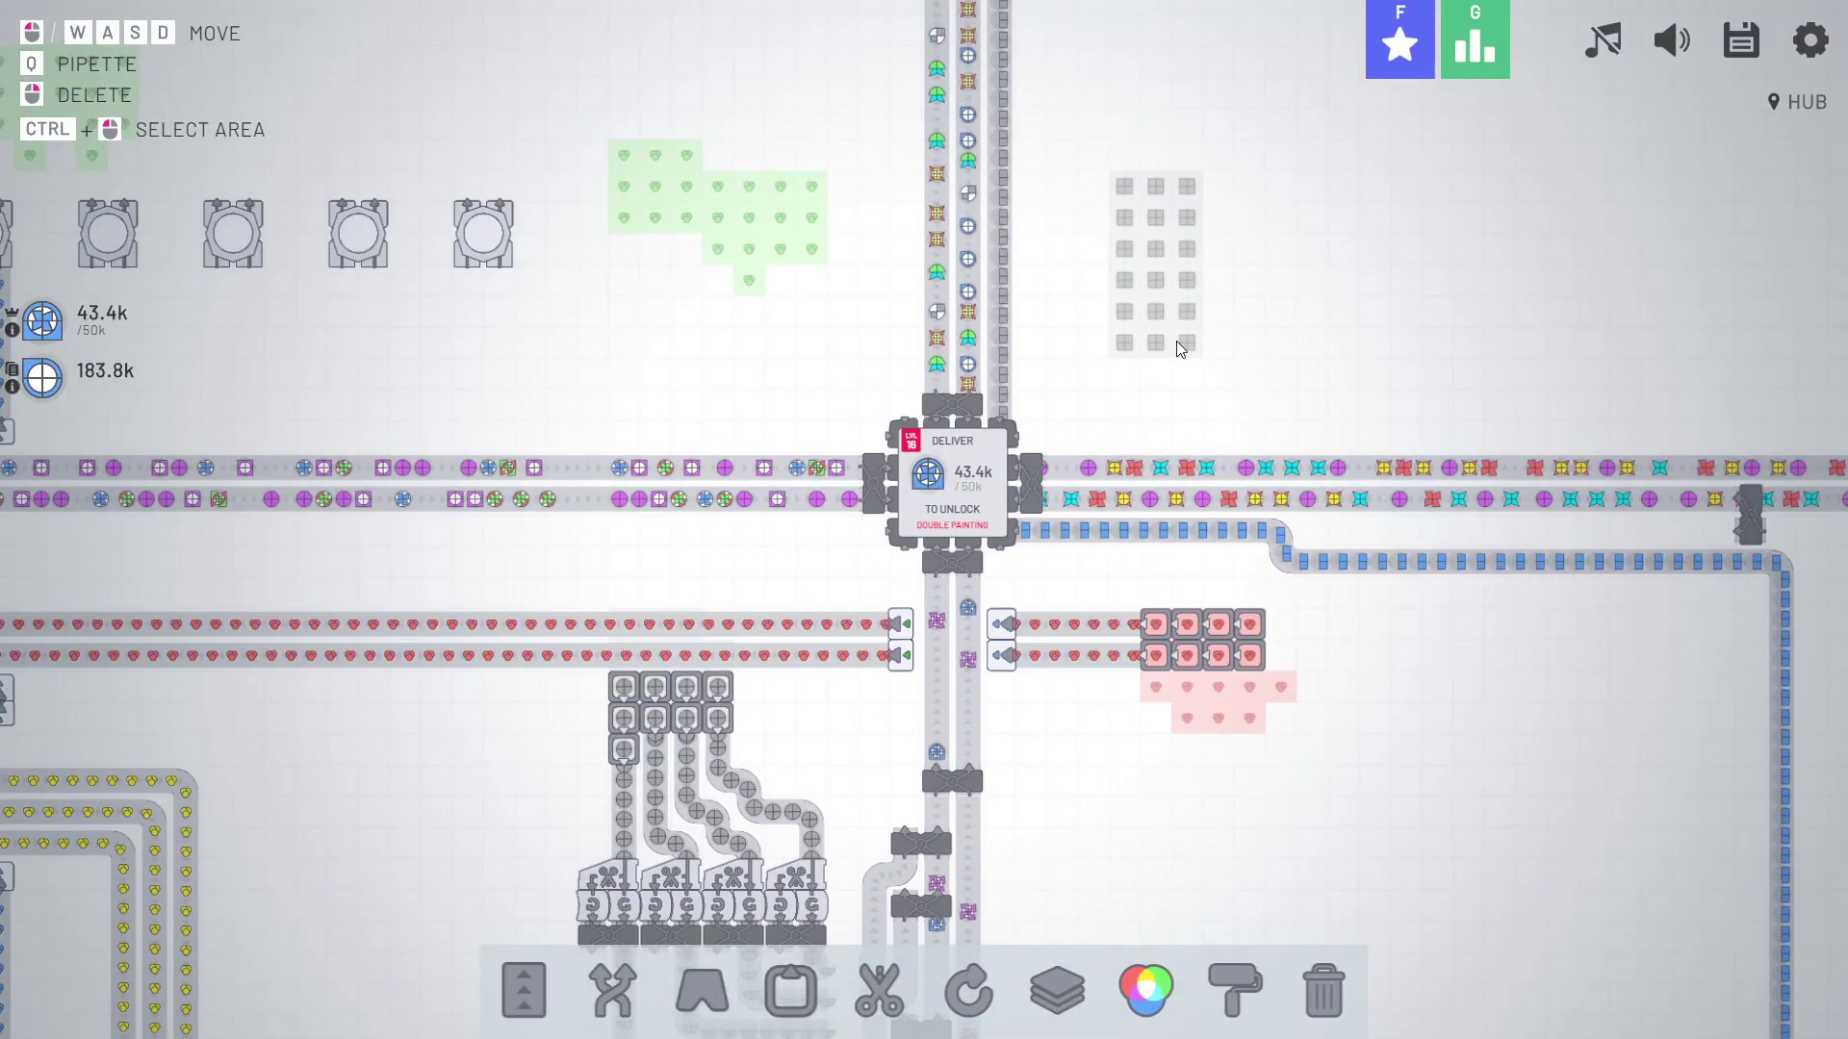
Survey the factory around the hub and glance at the upgrades overview.
key(d)
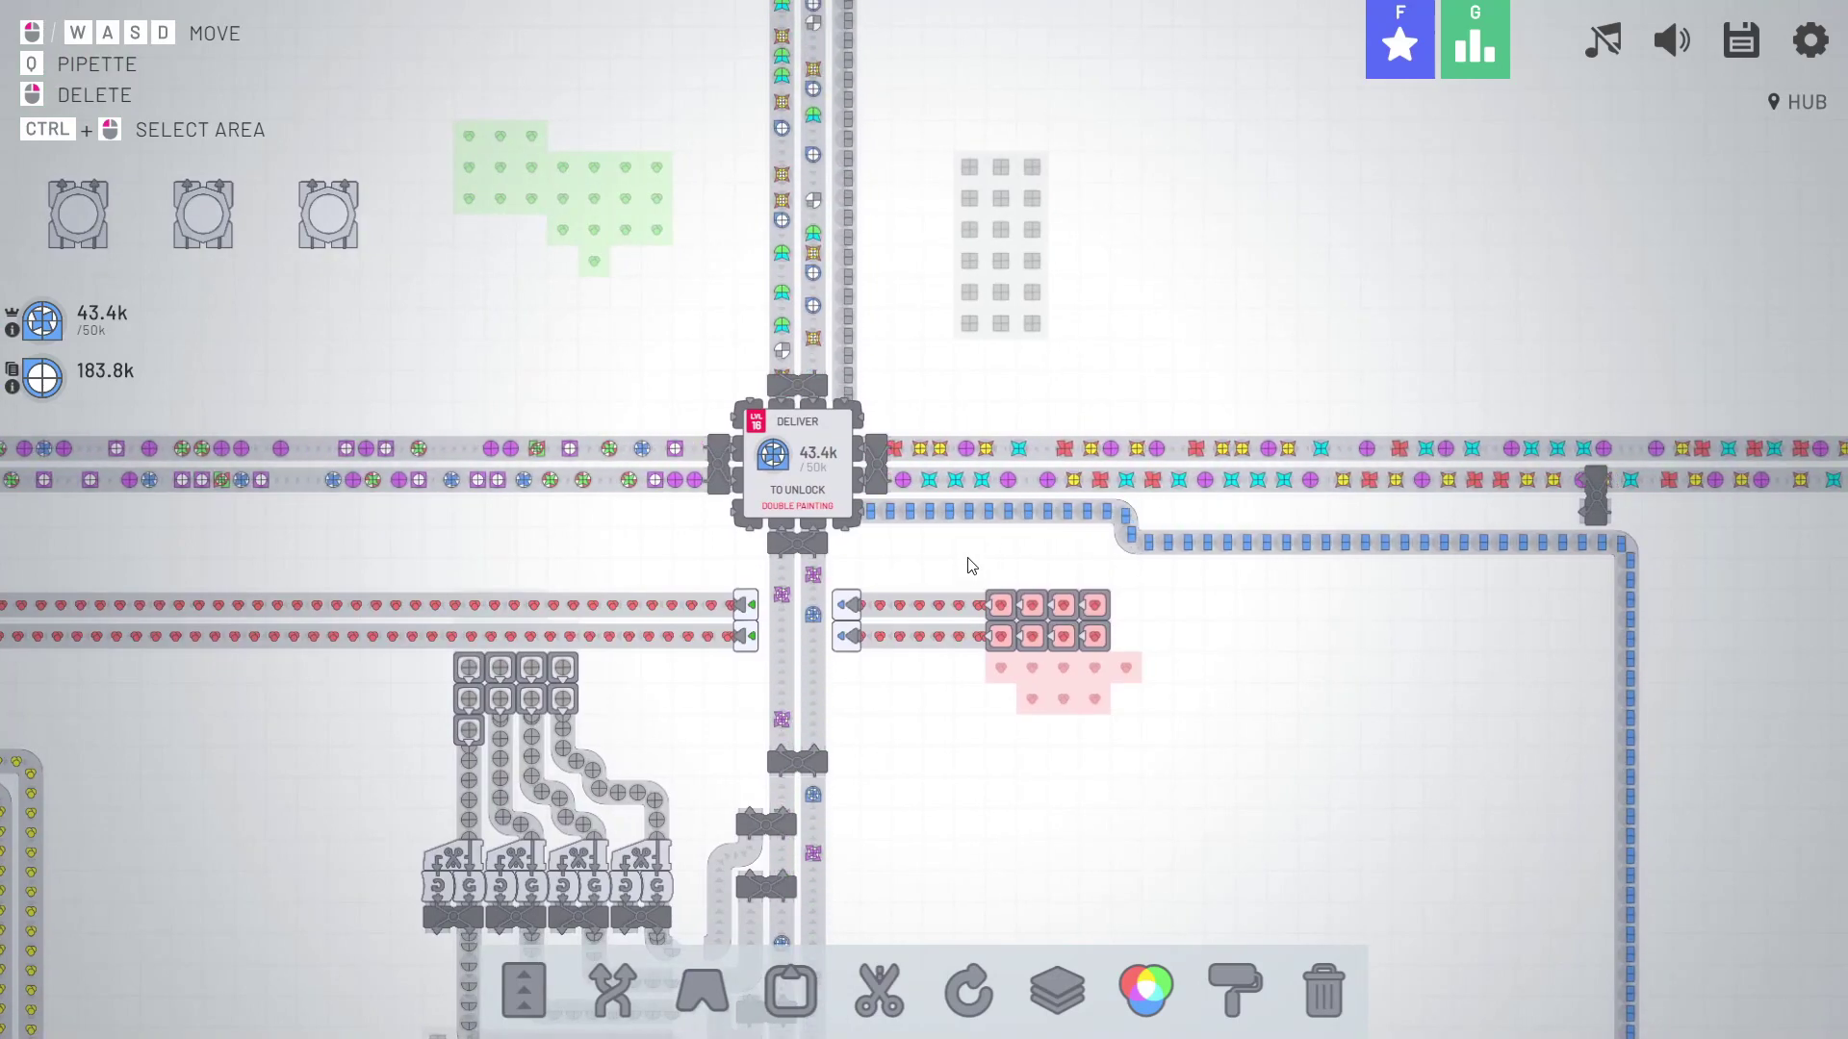
key(a)
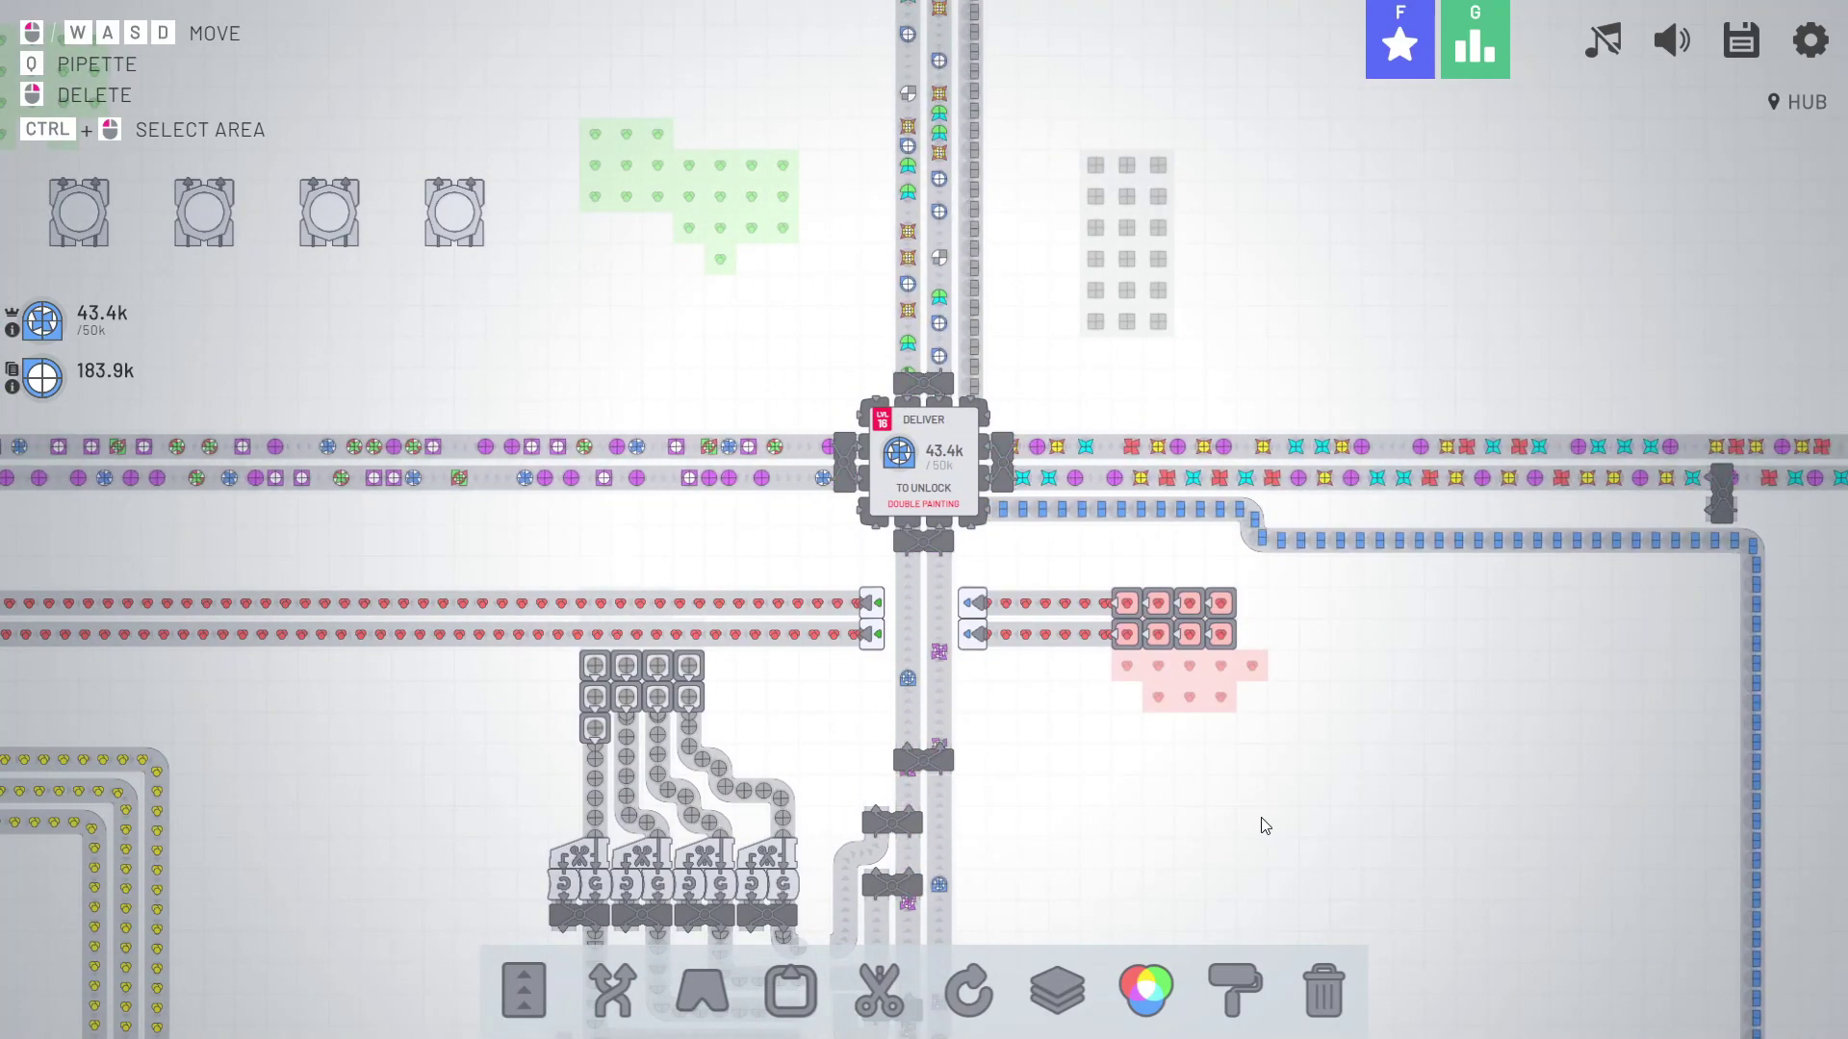
key(f)
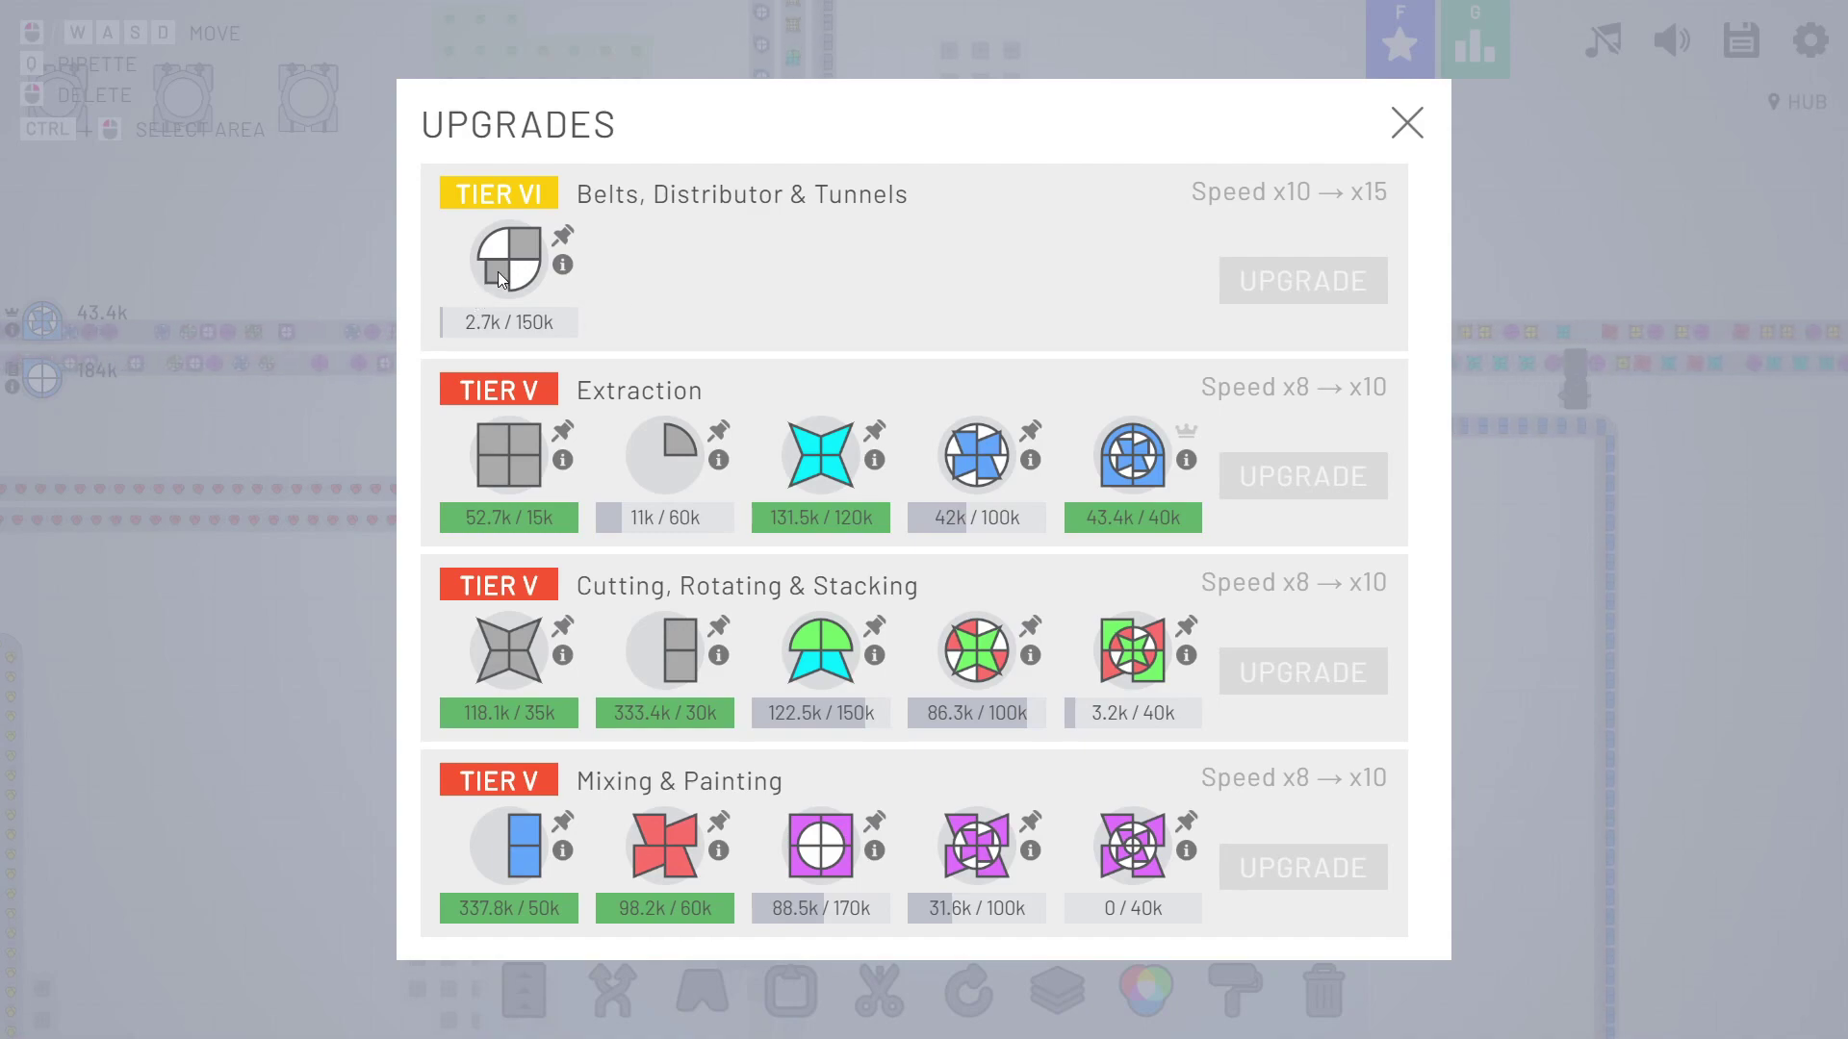
click(1407, 122)
drag(1270, 611, 1663, 599)
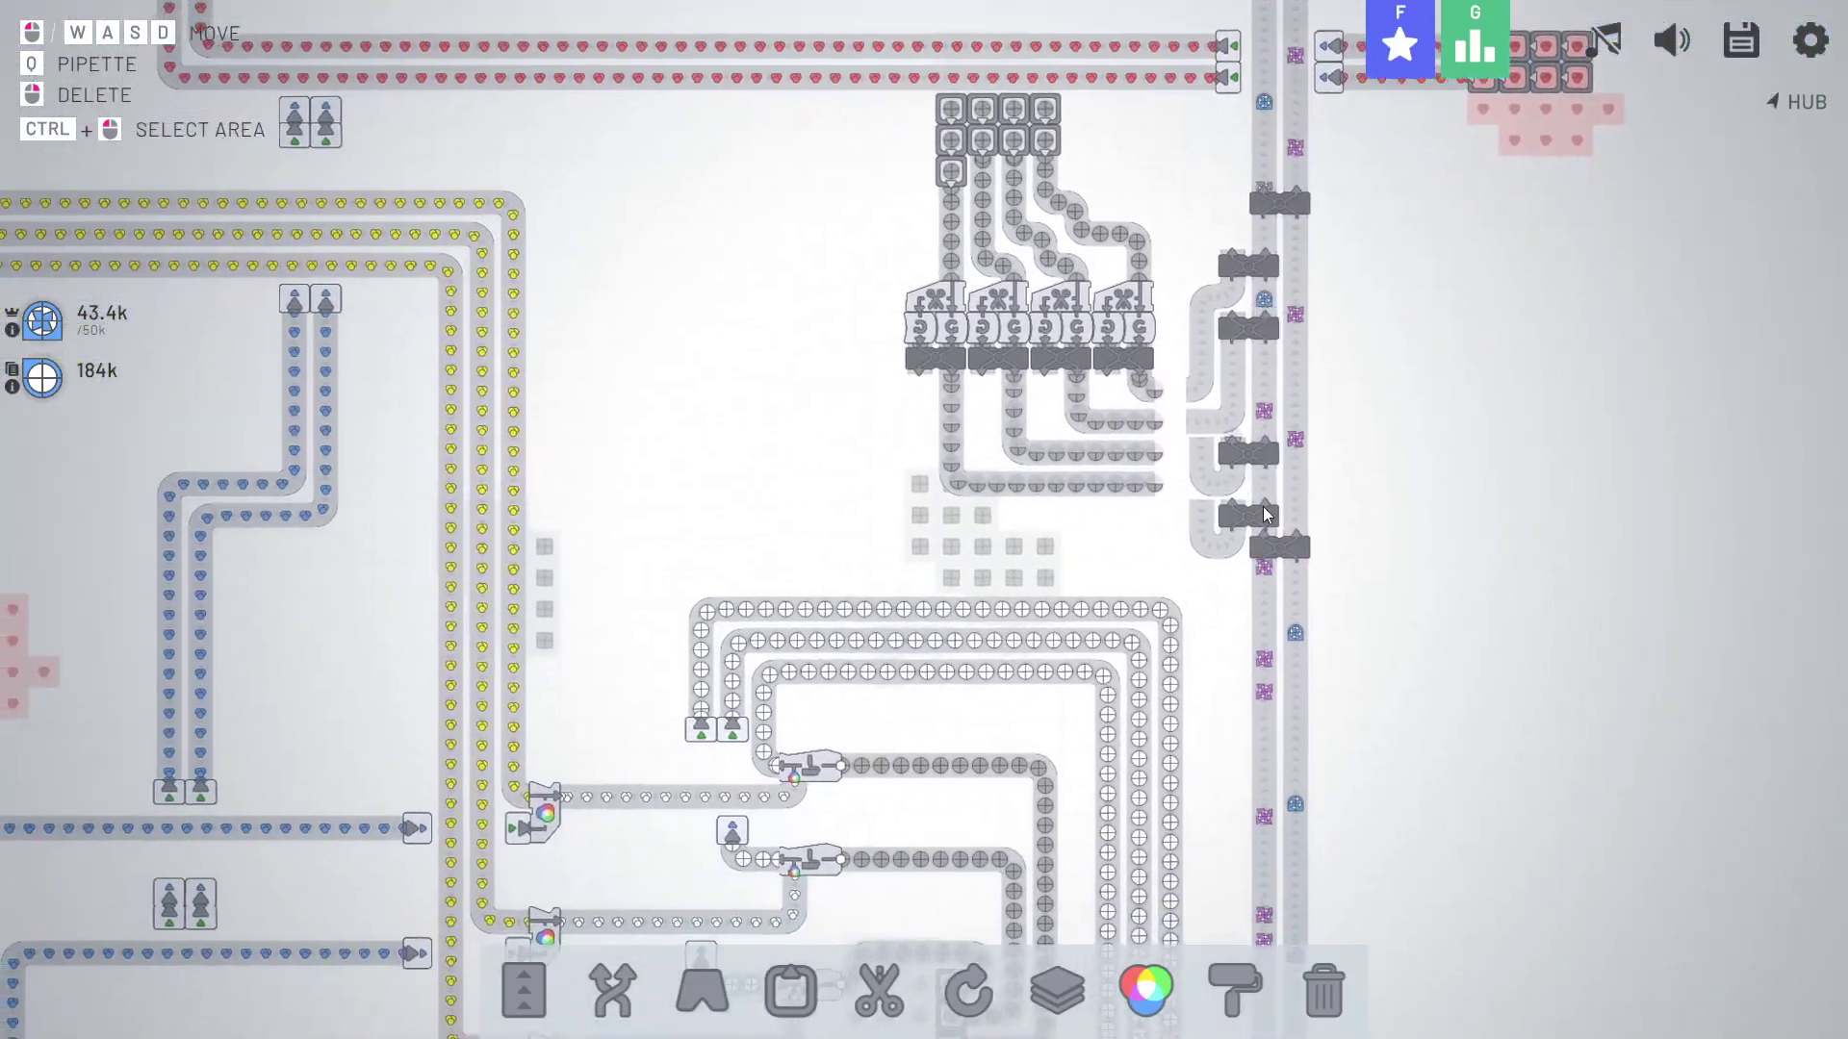
scroll(1663, 597, down, 5)
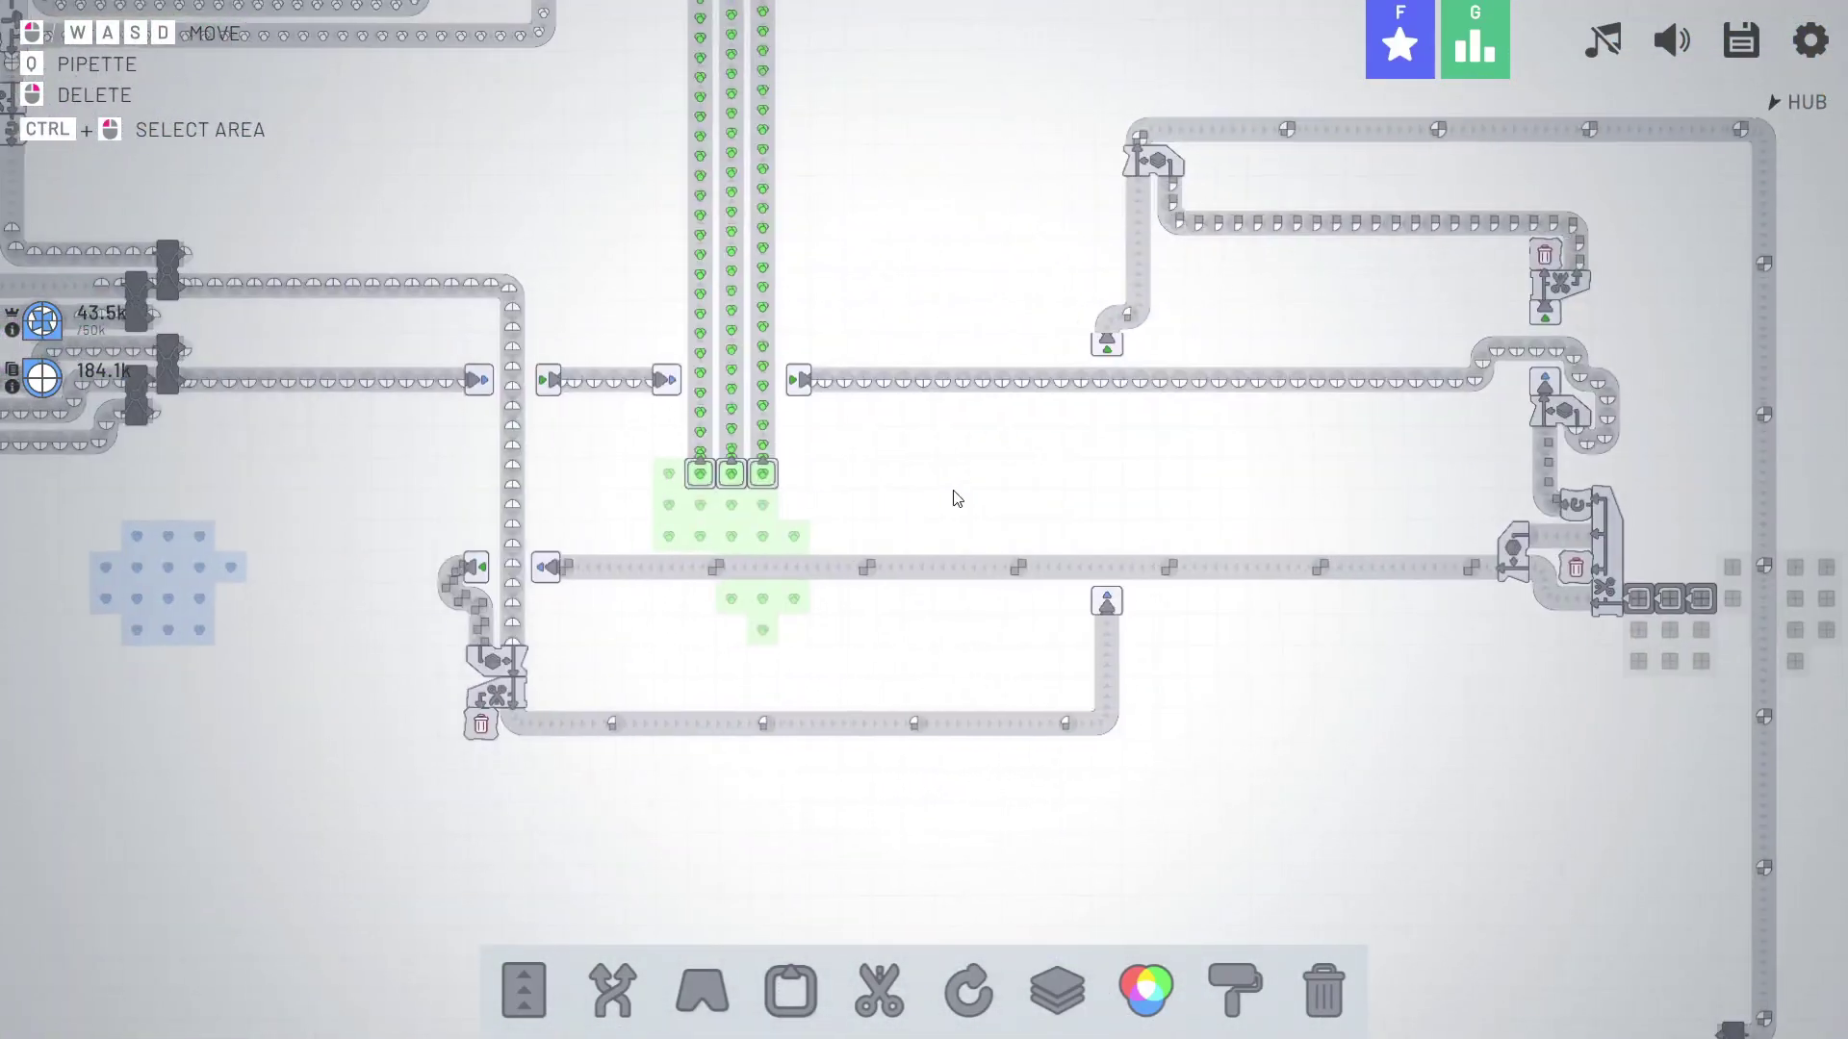
scroll(1440, 477, up, 5)
scroll(907, 493, down, 3)
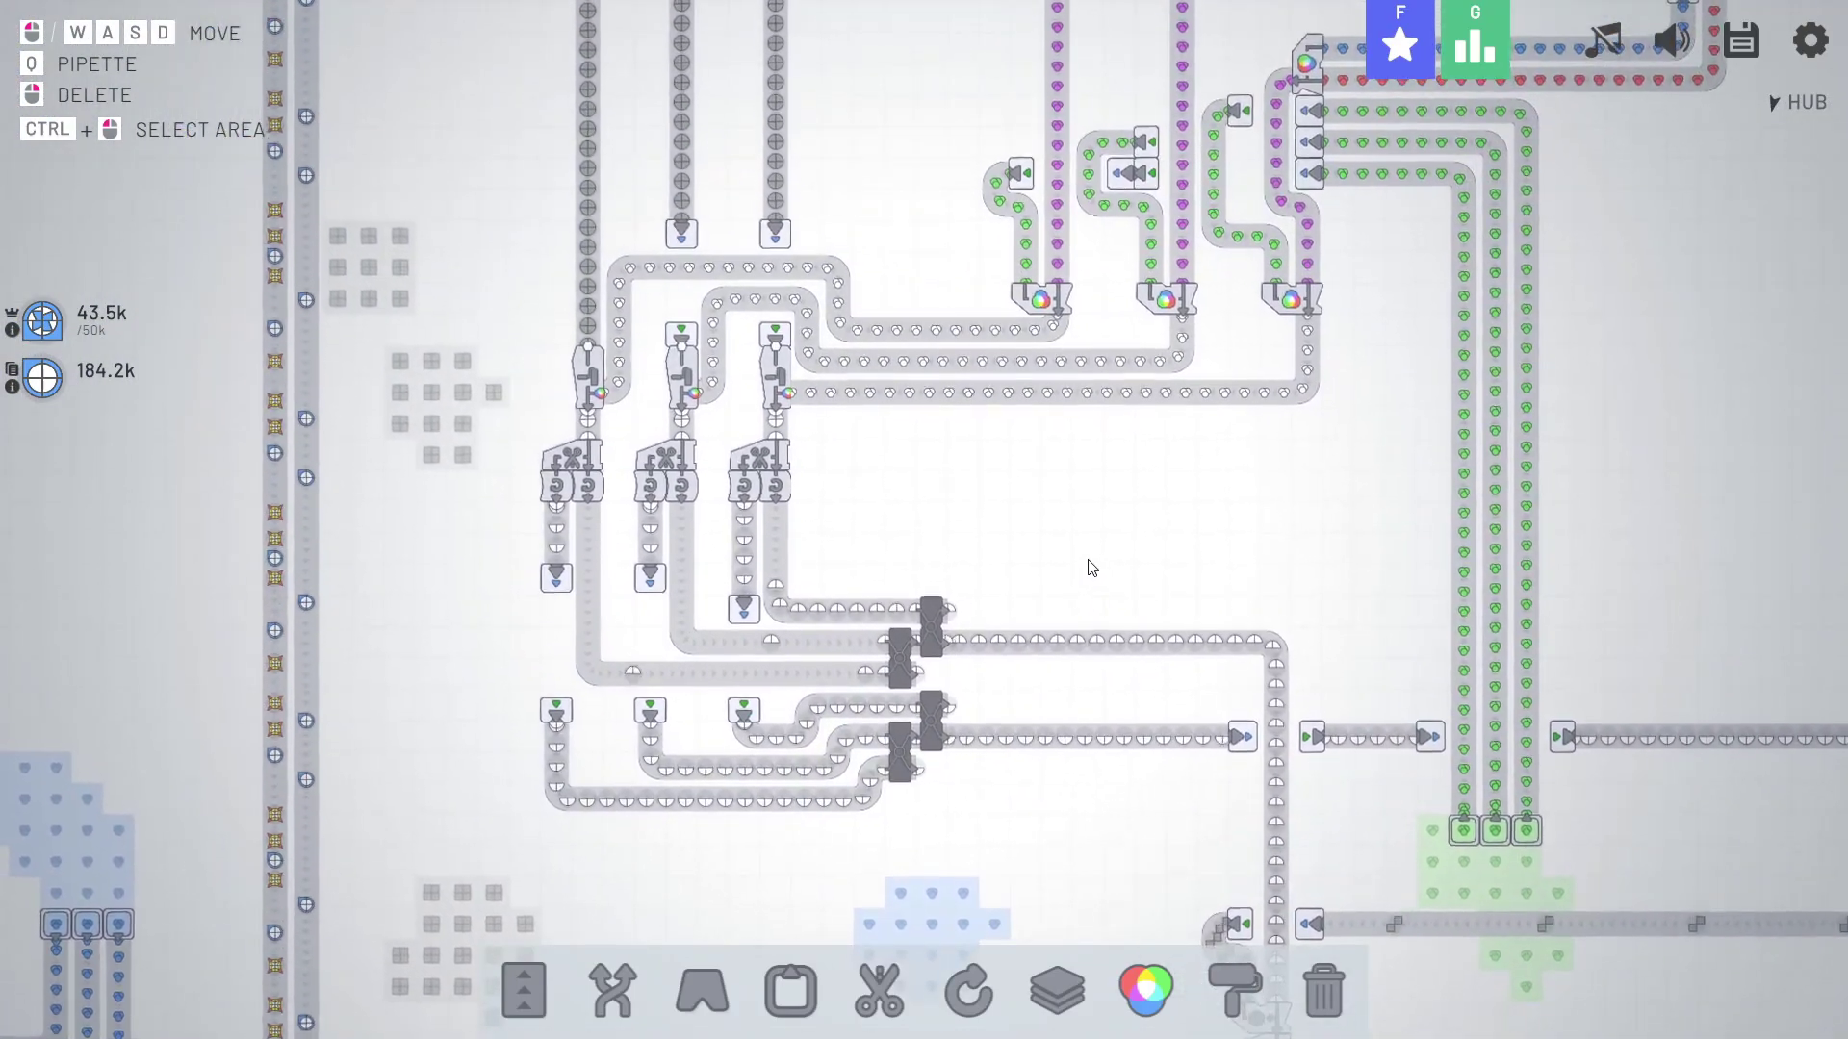
scroll(803, 481, up, 4)
Close the gap in the long leftward belt of quarter shapes with conveyor.
drag(802, 473, 1272, 564)
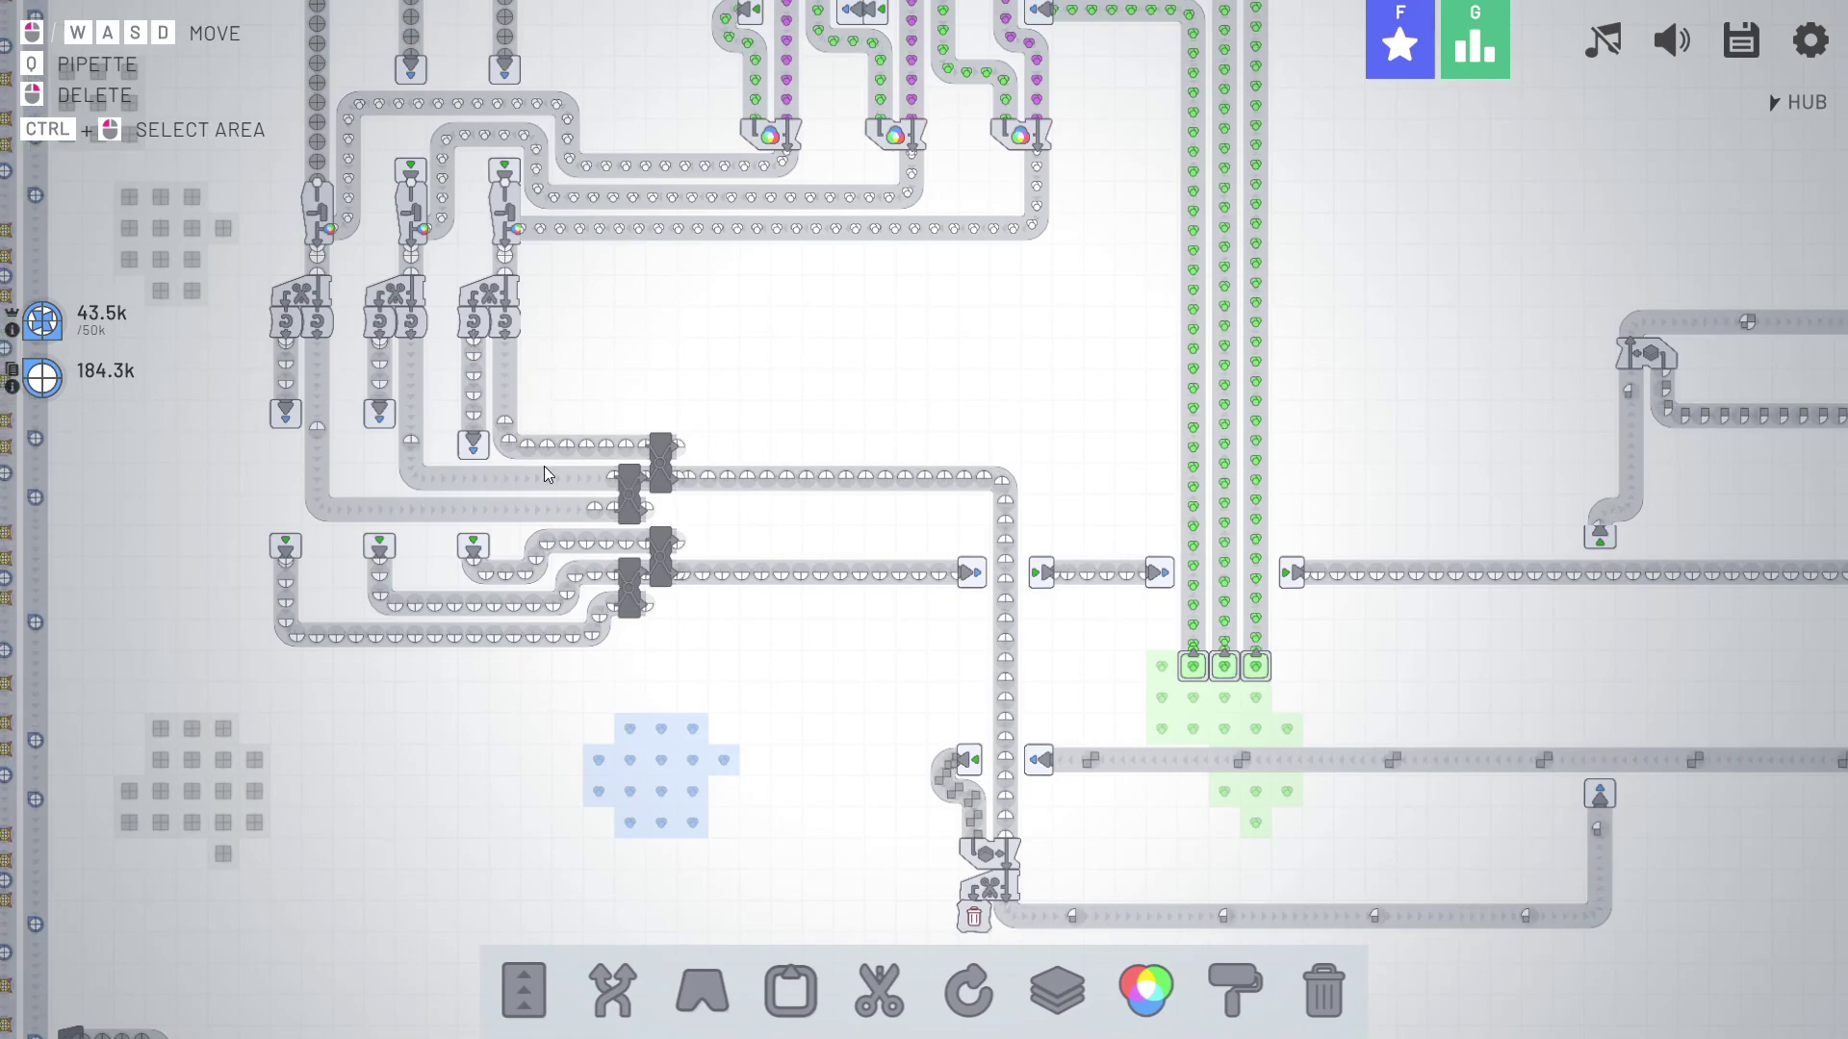
key(d)
key(s)
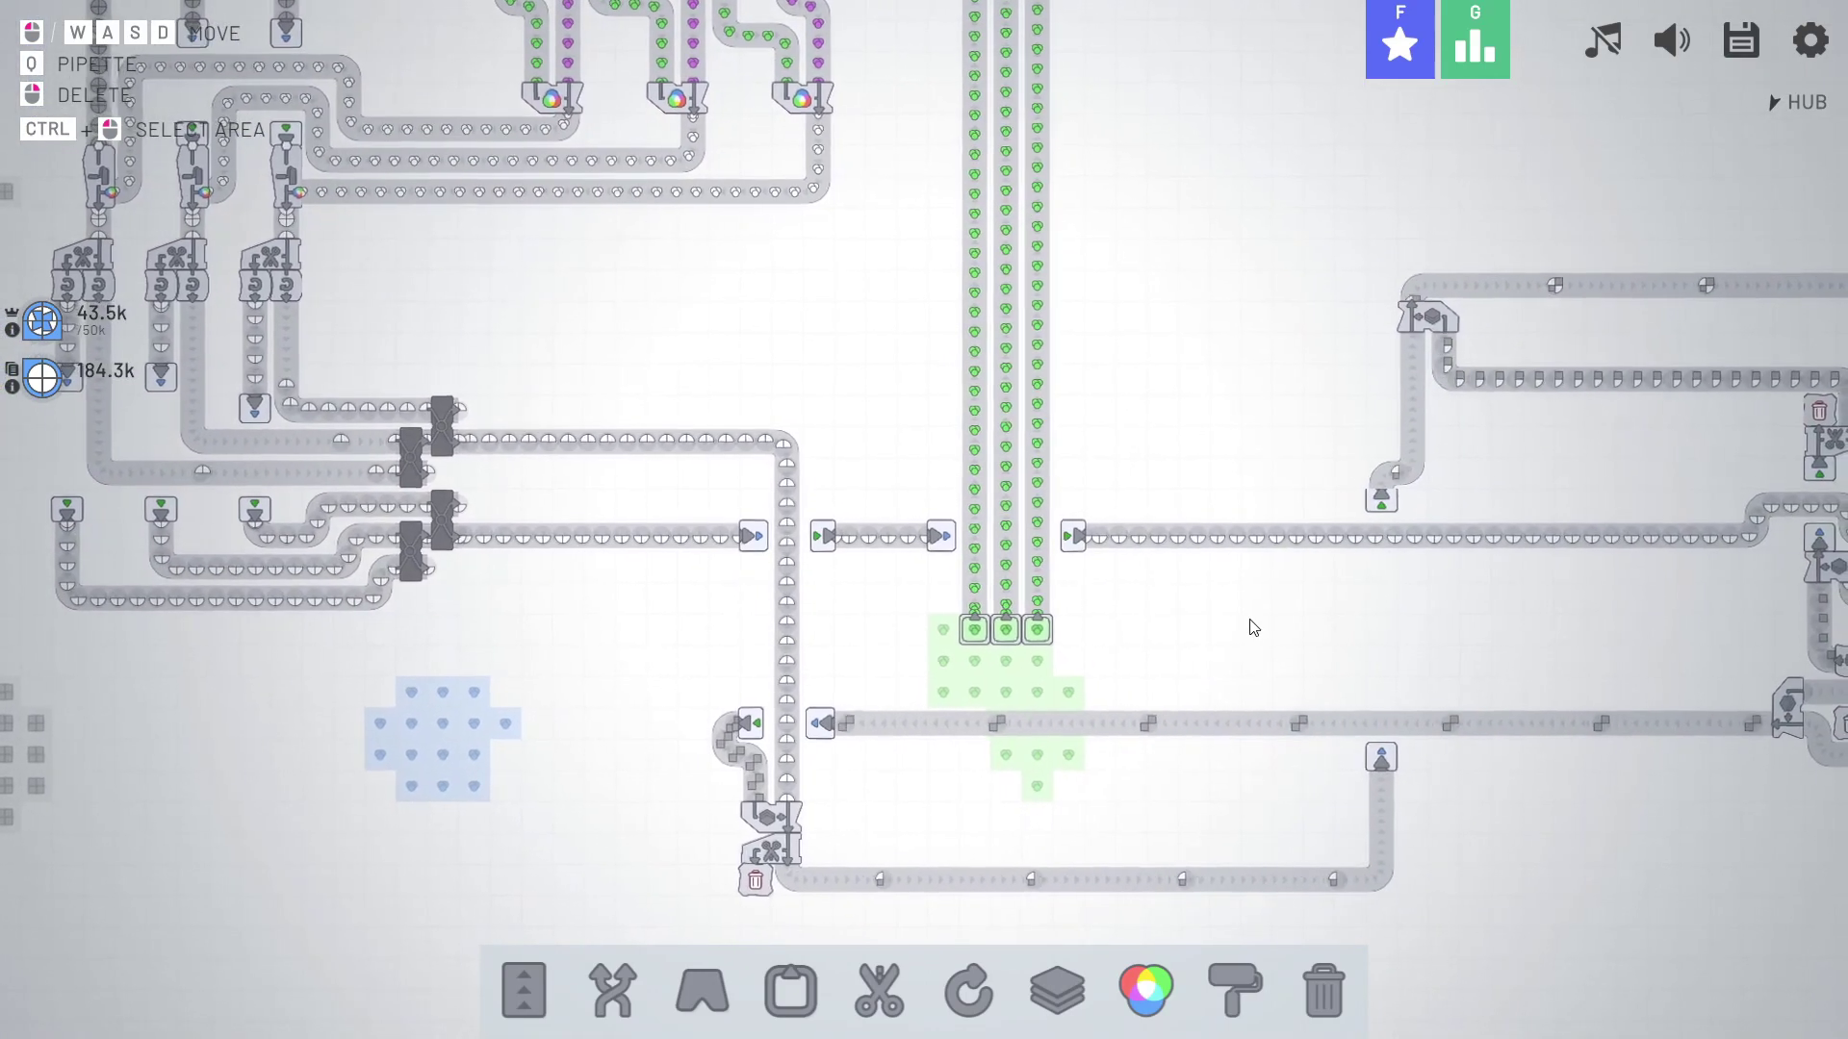
key(d)
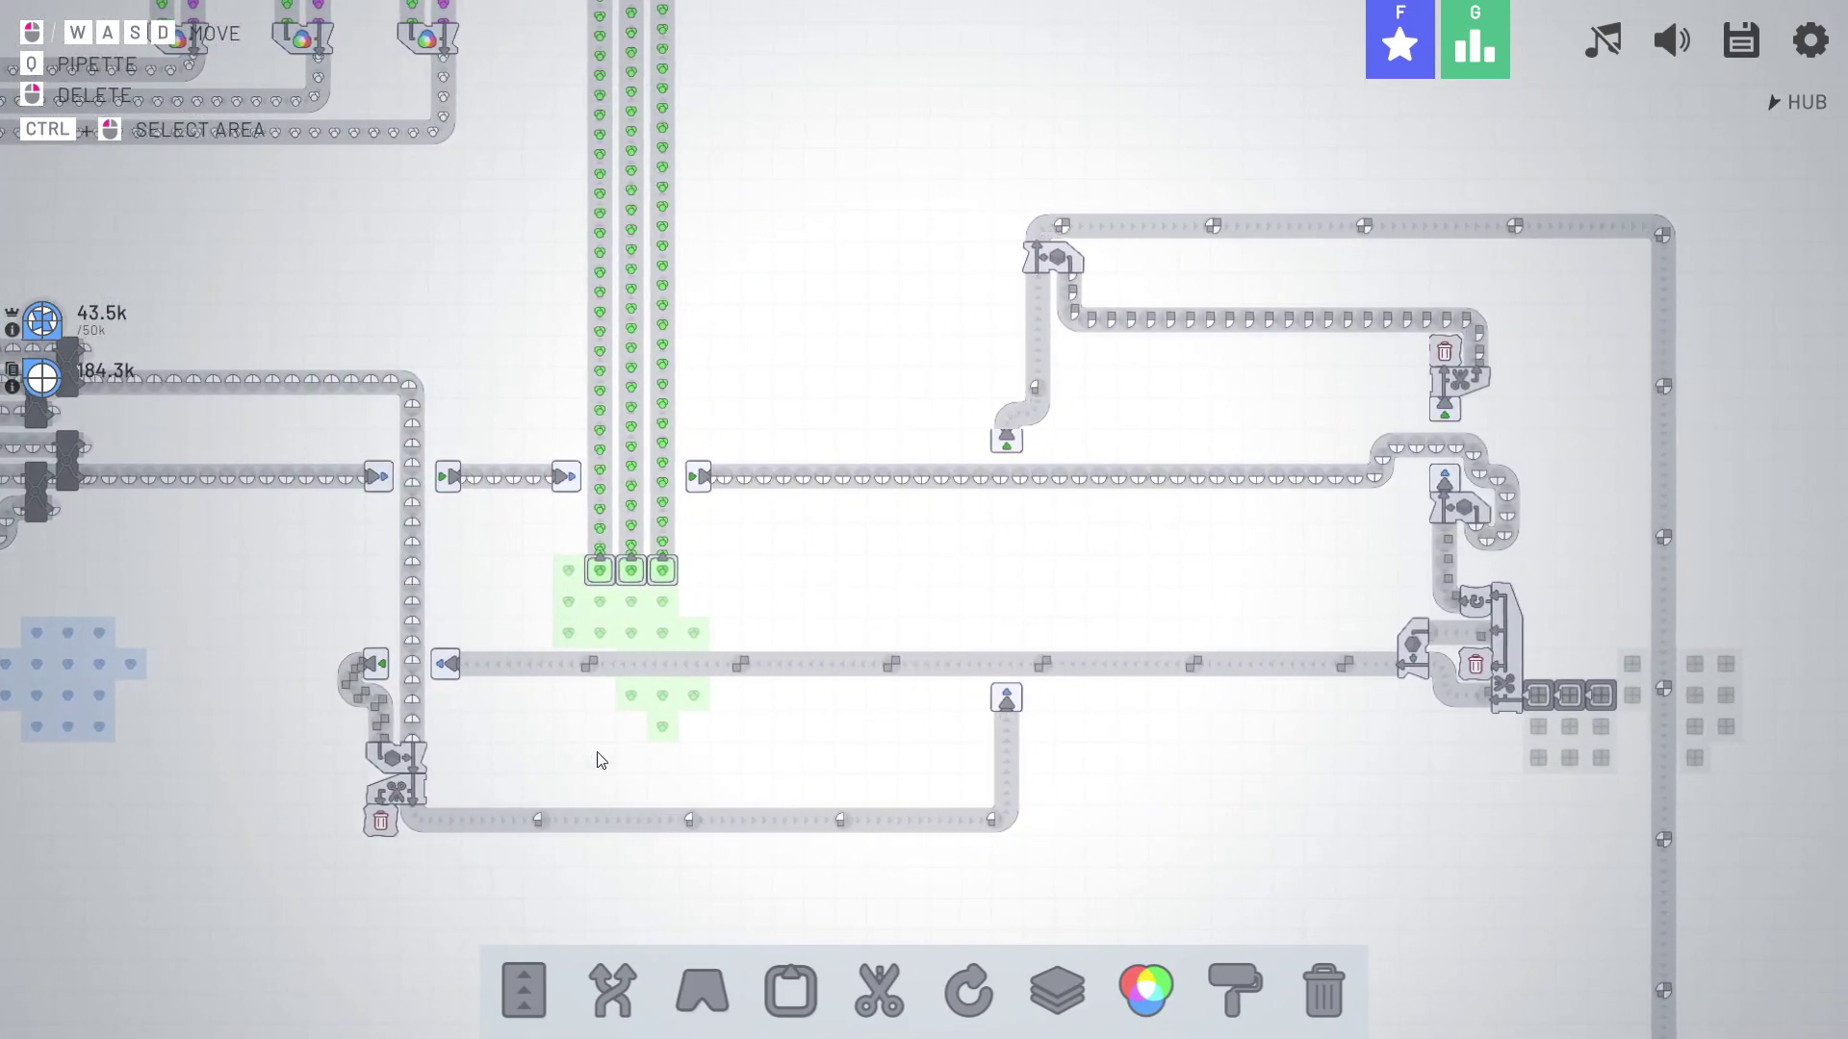
key(a)
key(s)
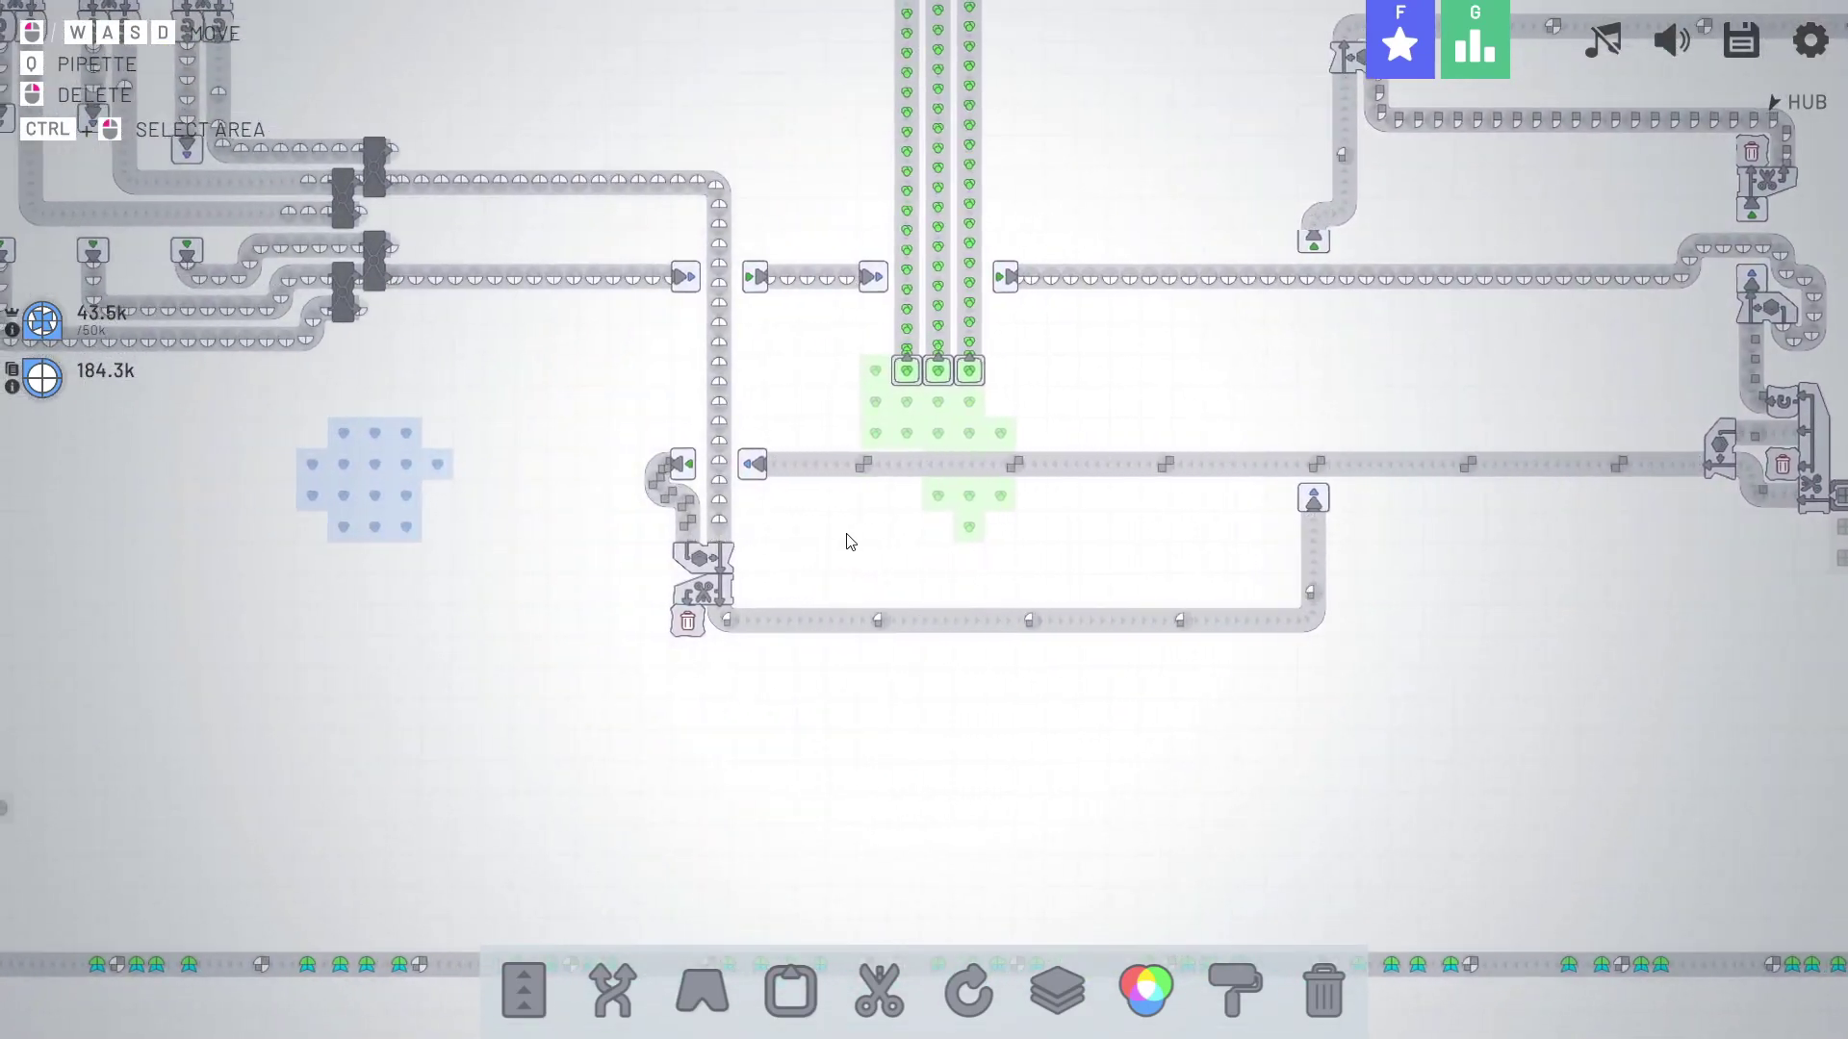
scroll(979, 659, up, 4)
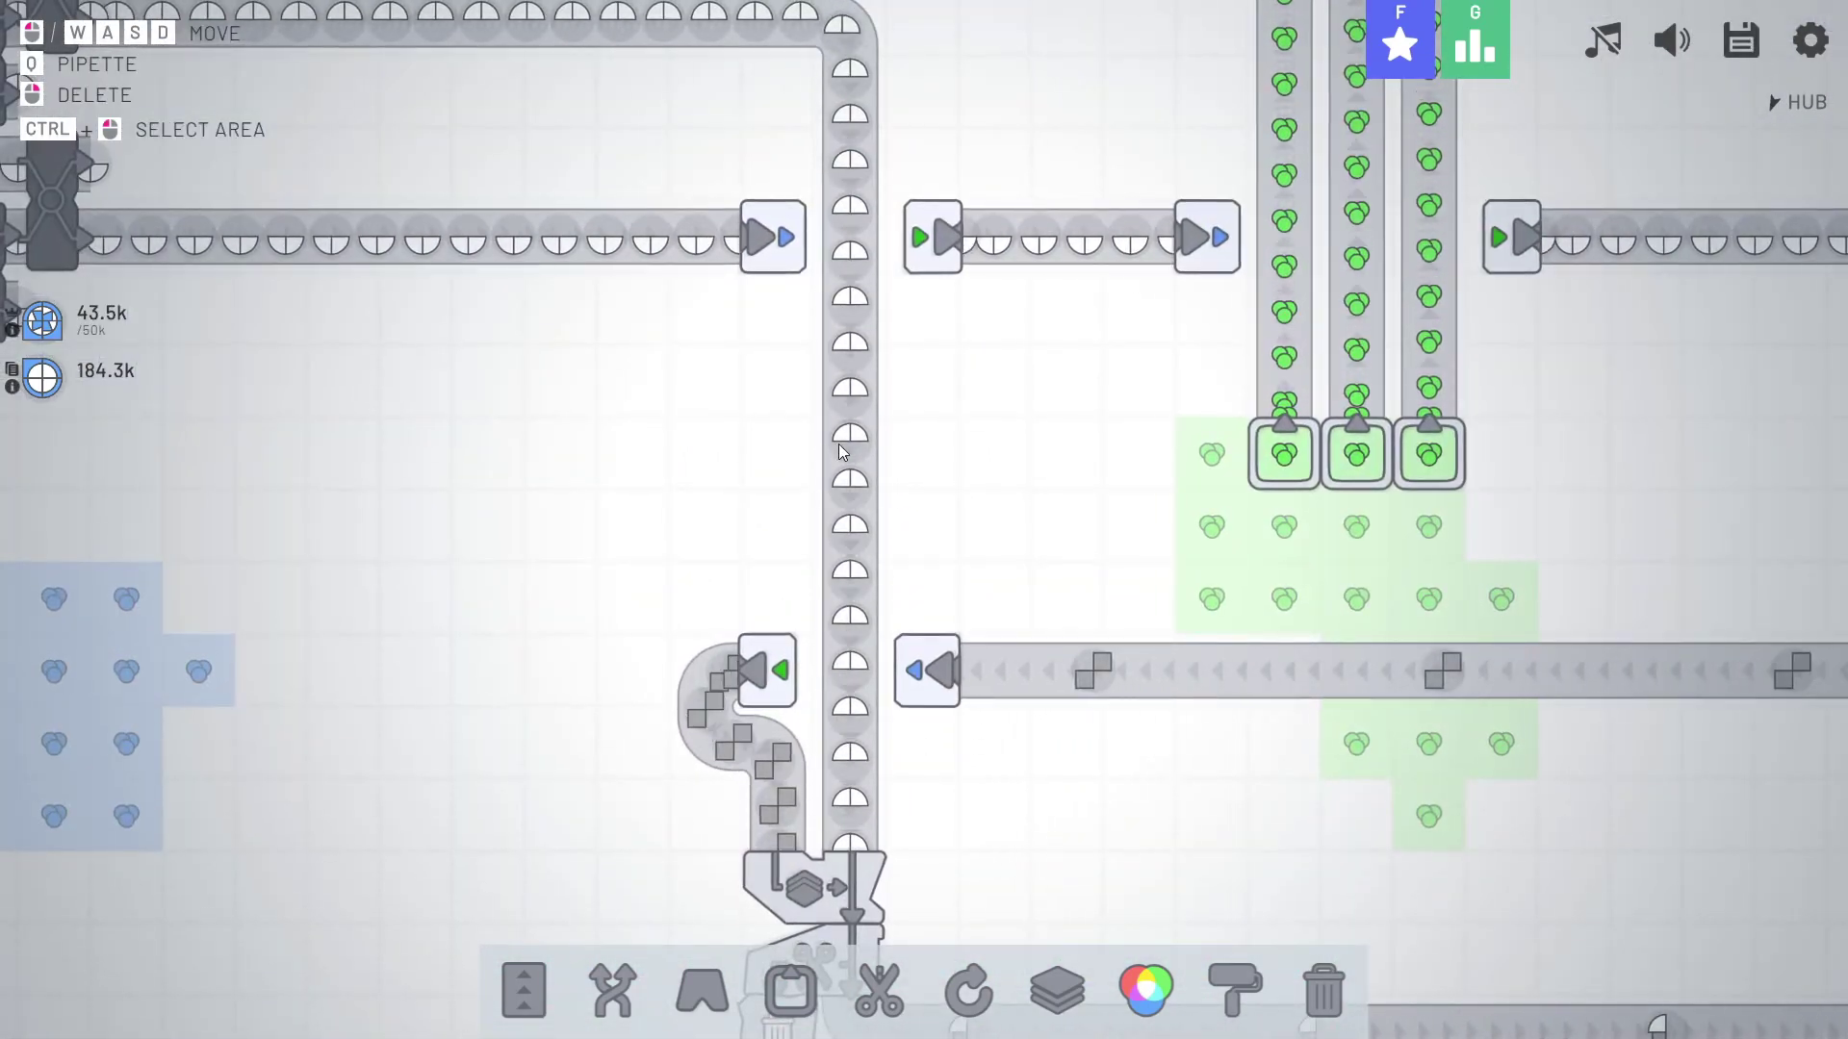
scroll(990, 436, down, 3)
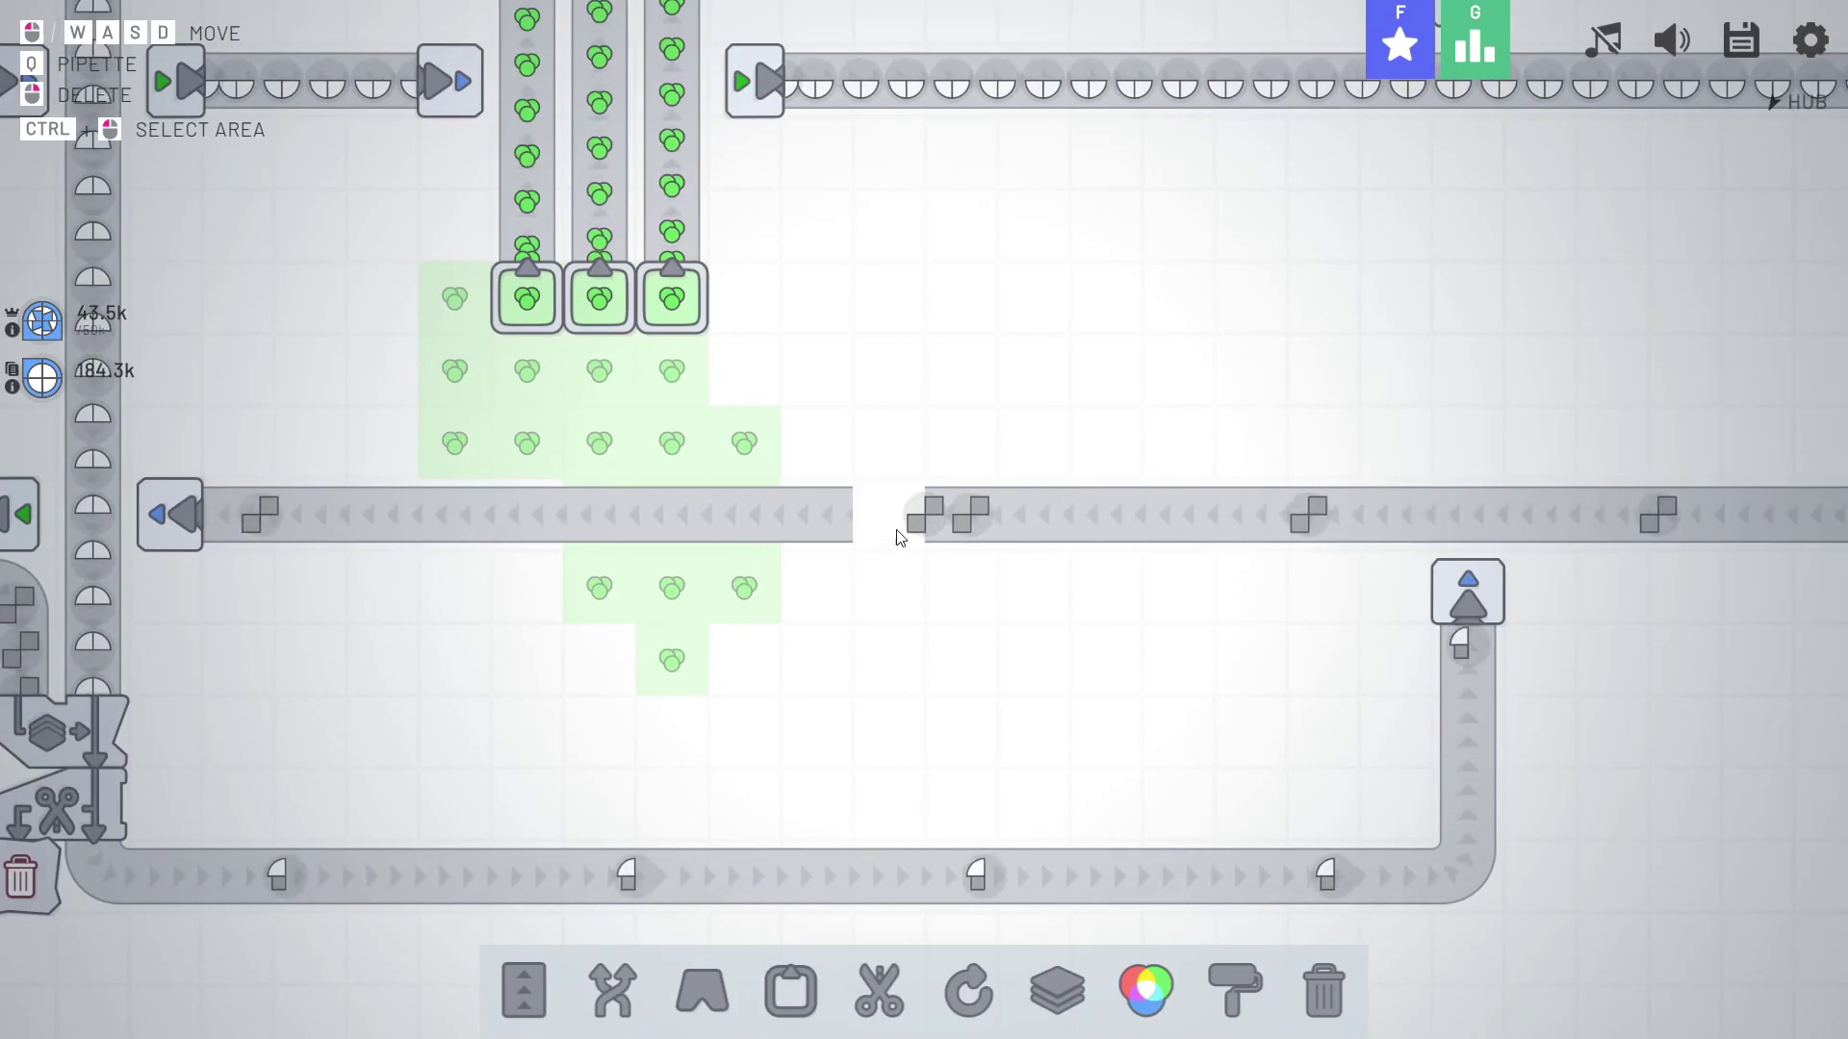
key(1)
drag(945, 514, 867, 514)
key(q)
key(a)
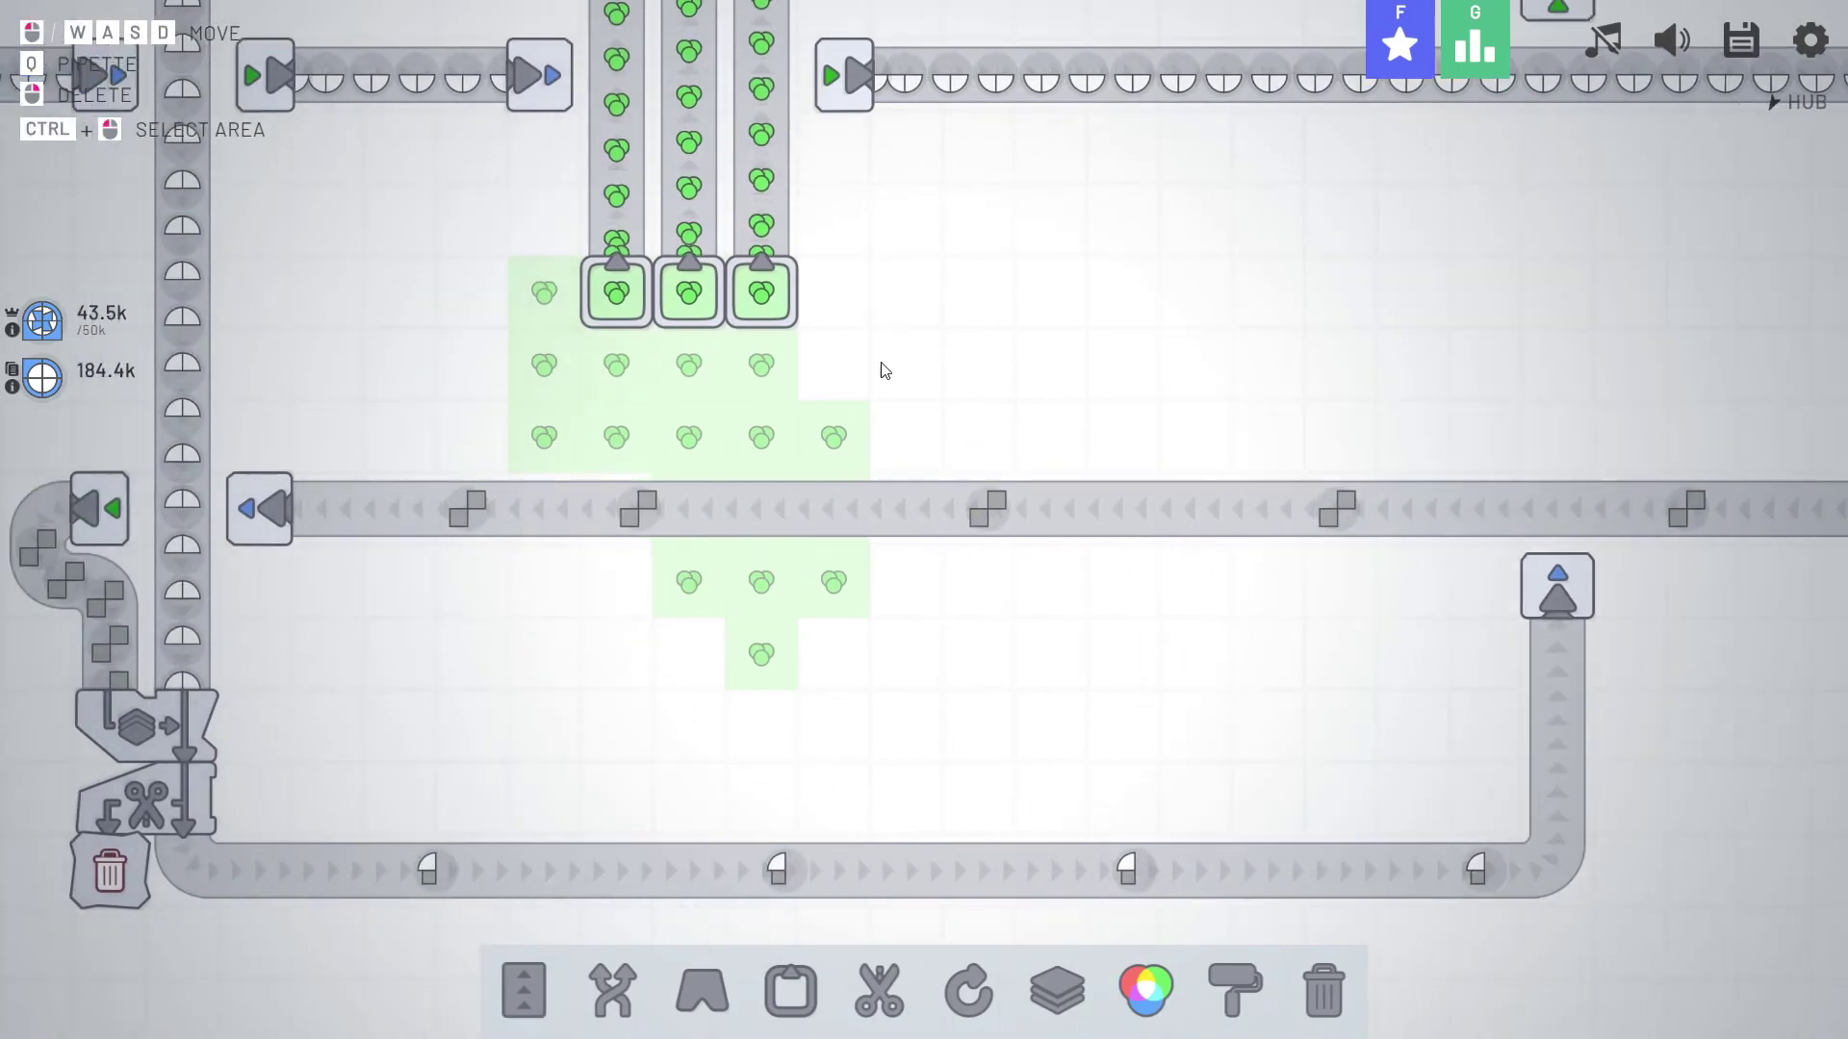
Lay a trial leftward conveyor belt below the stacker.
key(w)
key(w)
key(a)
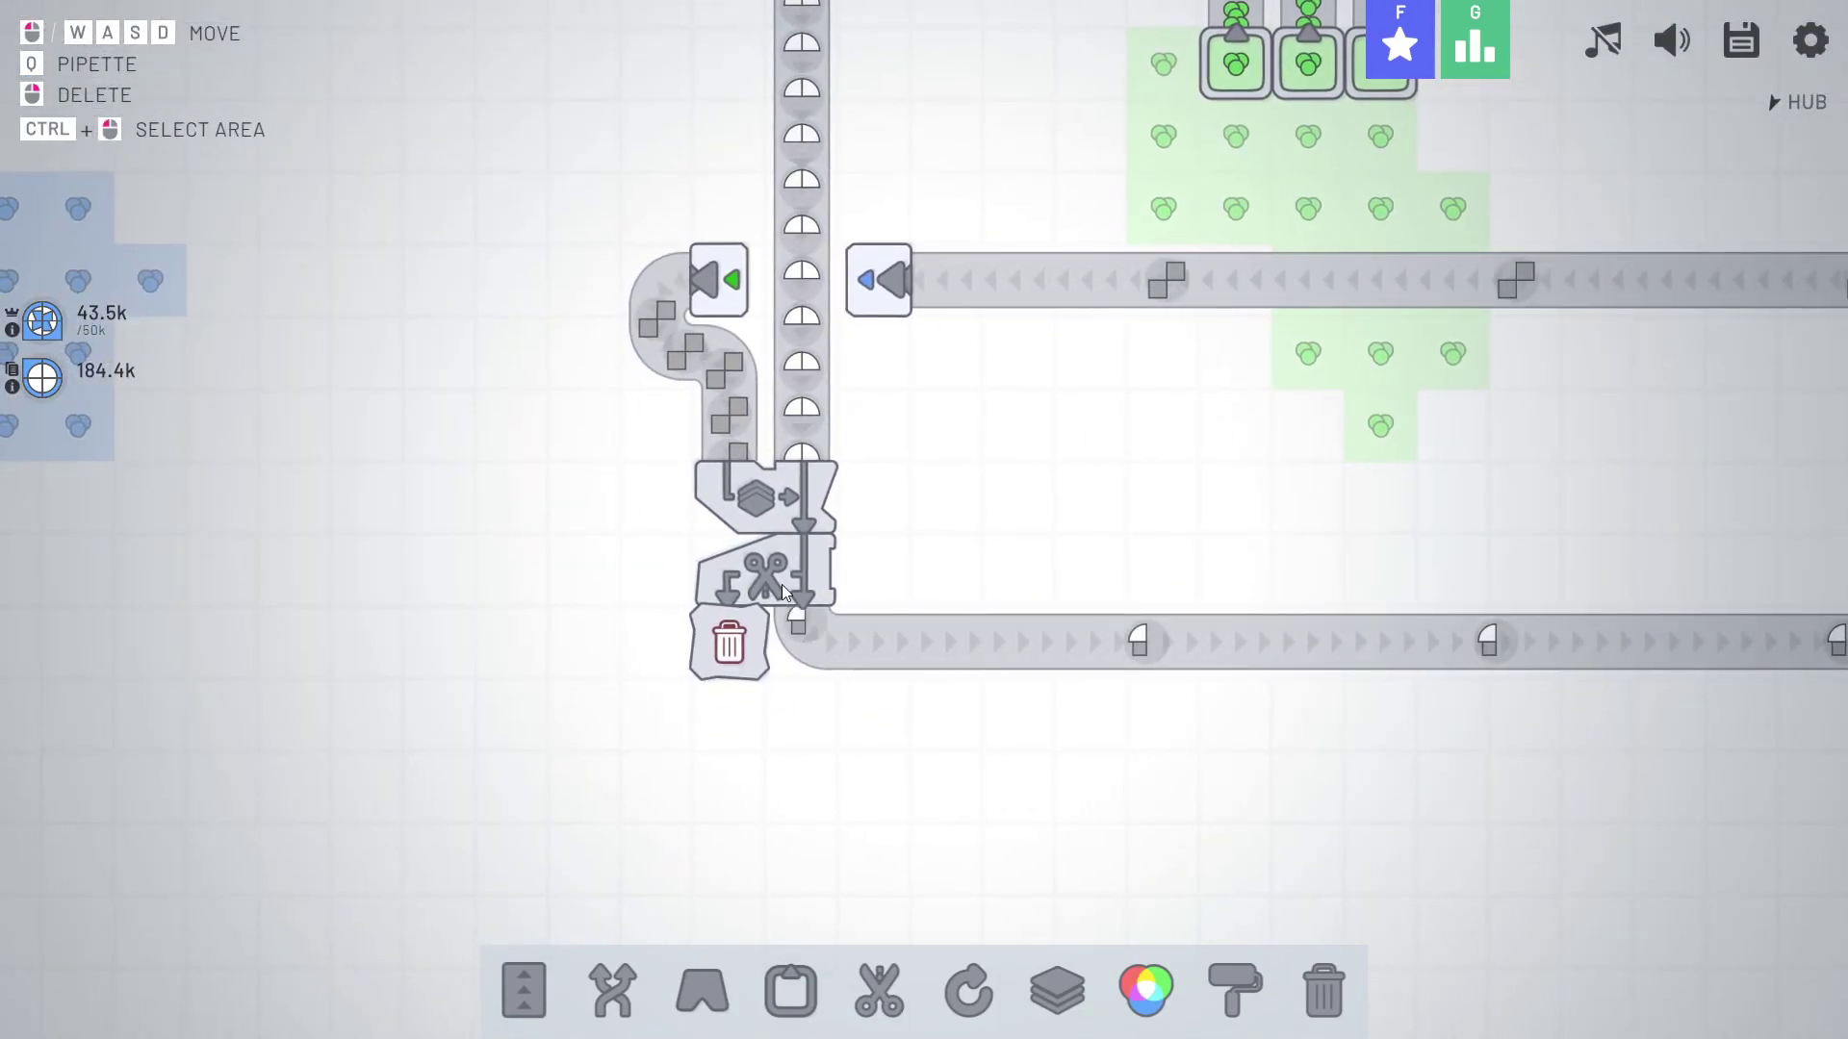
key(1)
drag(804, 571, 628, 564)
key(q)
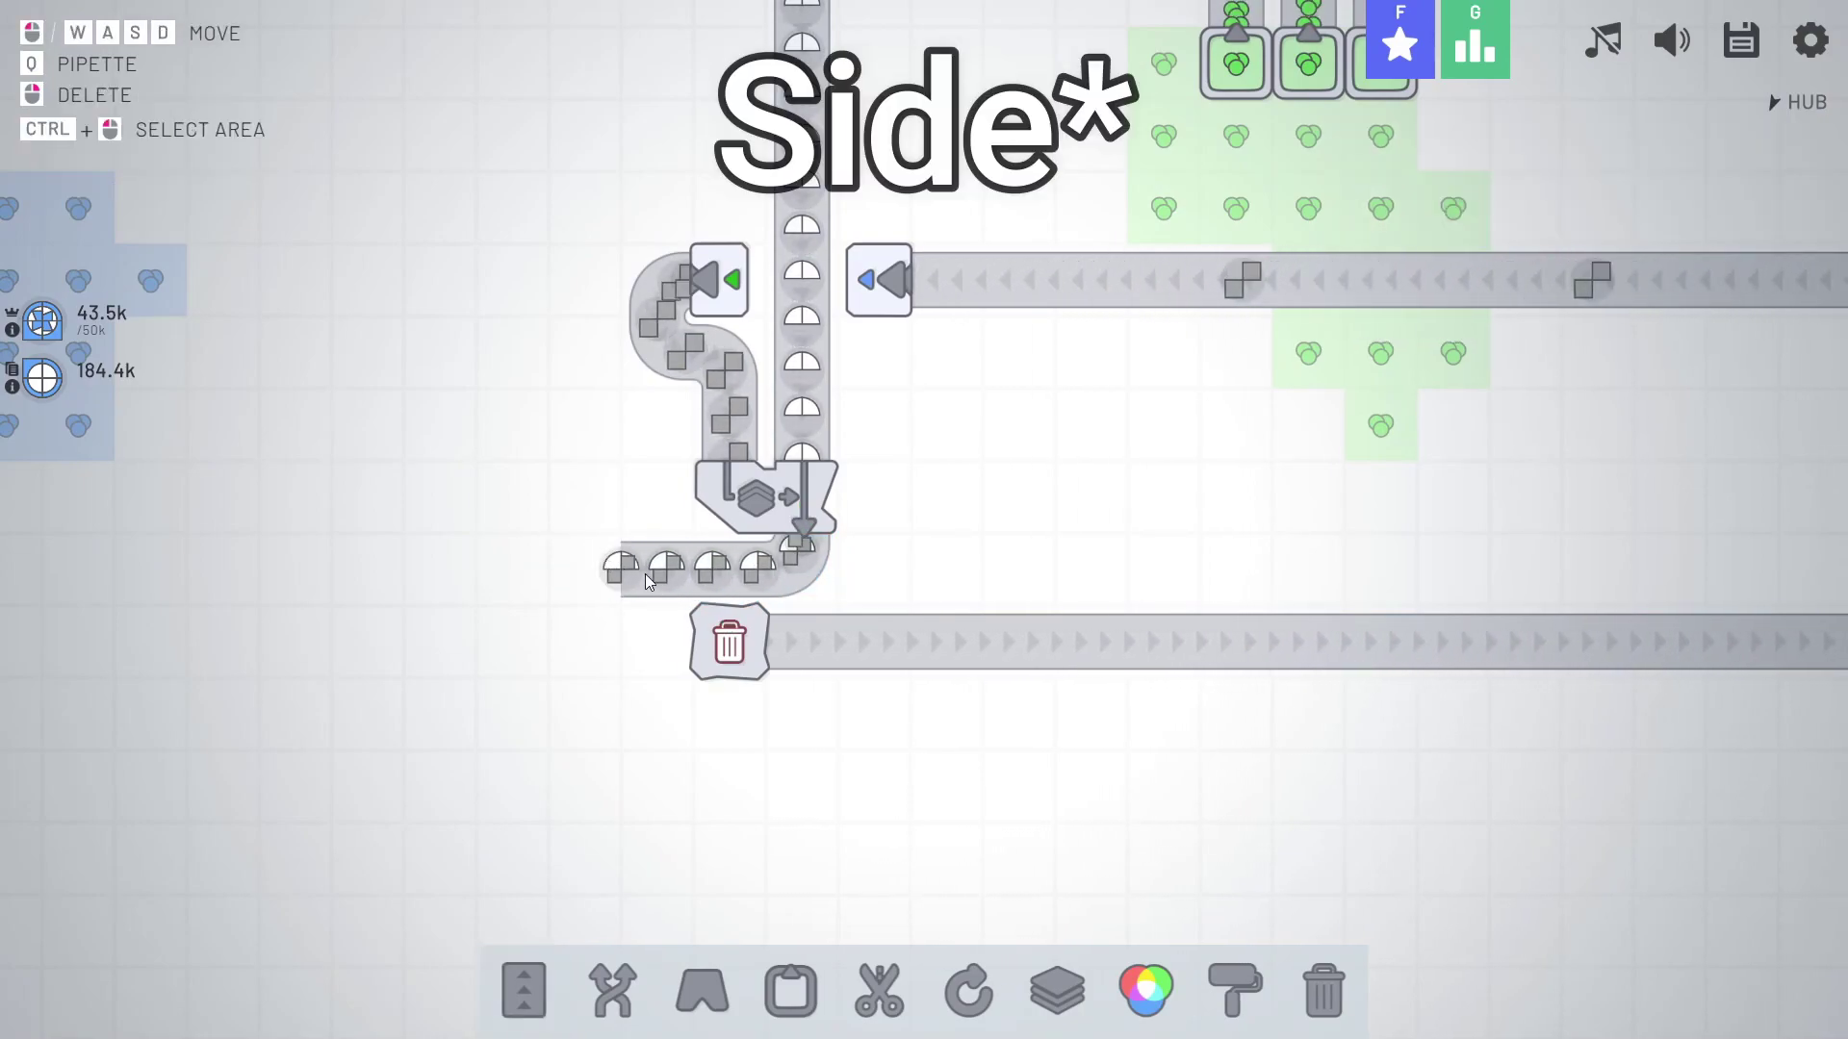
Remove the trial belt and place a cutter beneath the stacker.
right_click(646, 573)
key(5)
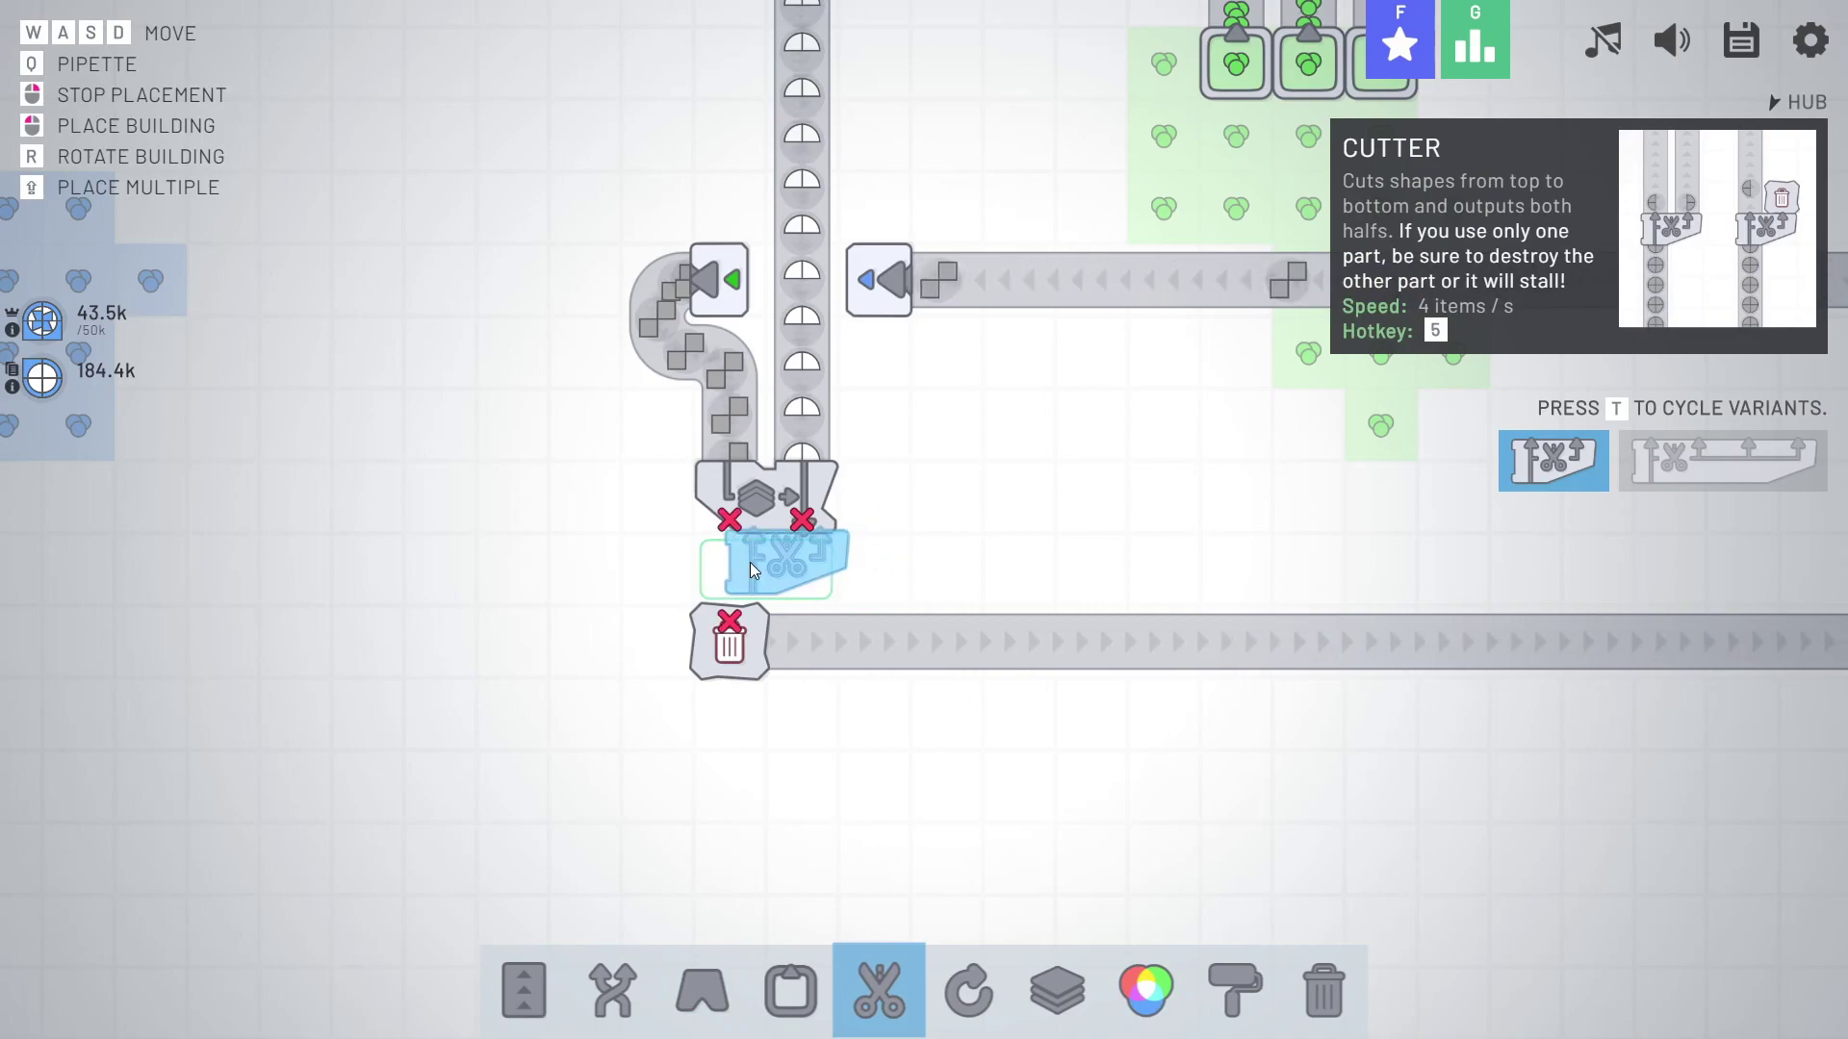
click(761, 562)
key(q)
key(d)
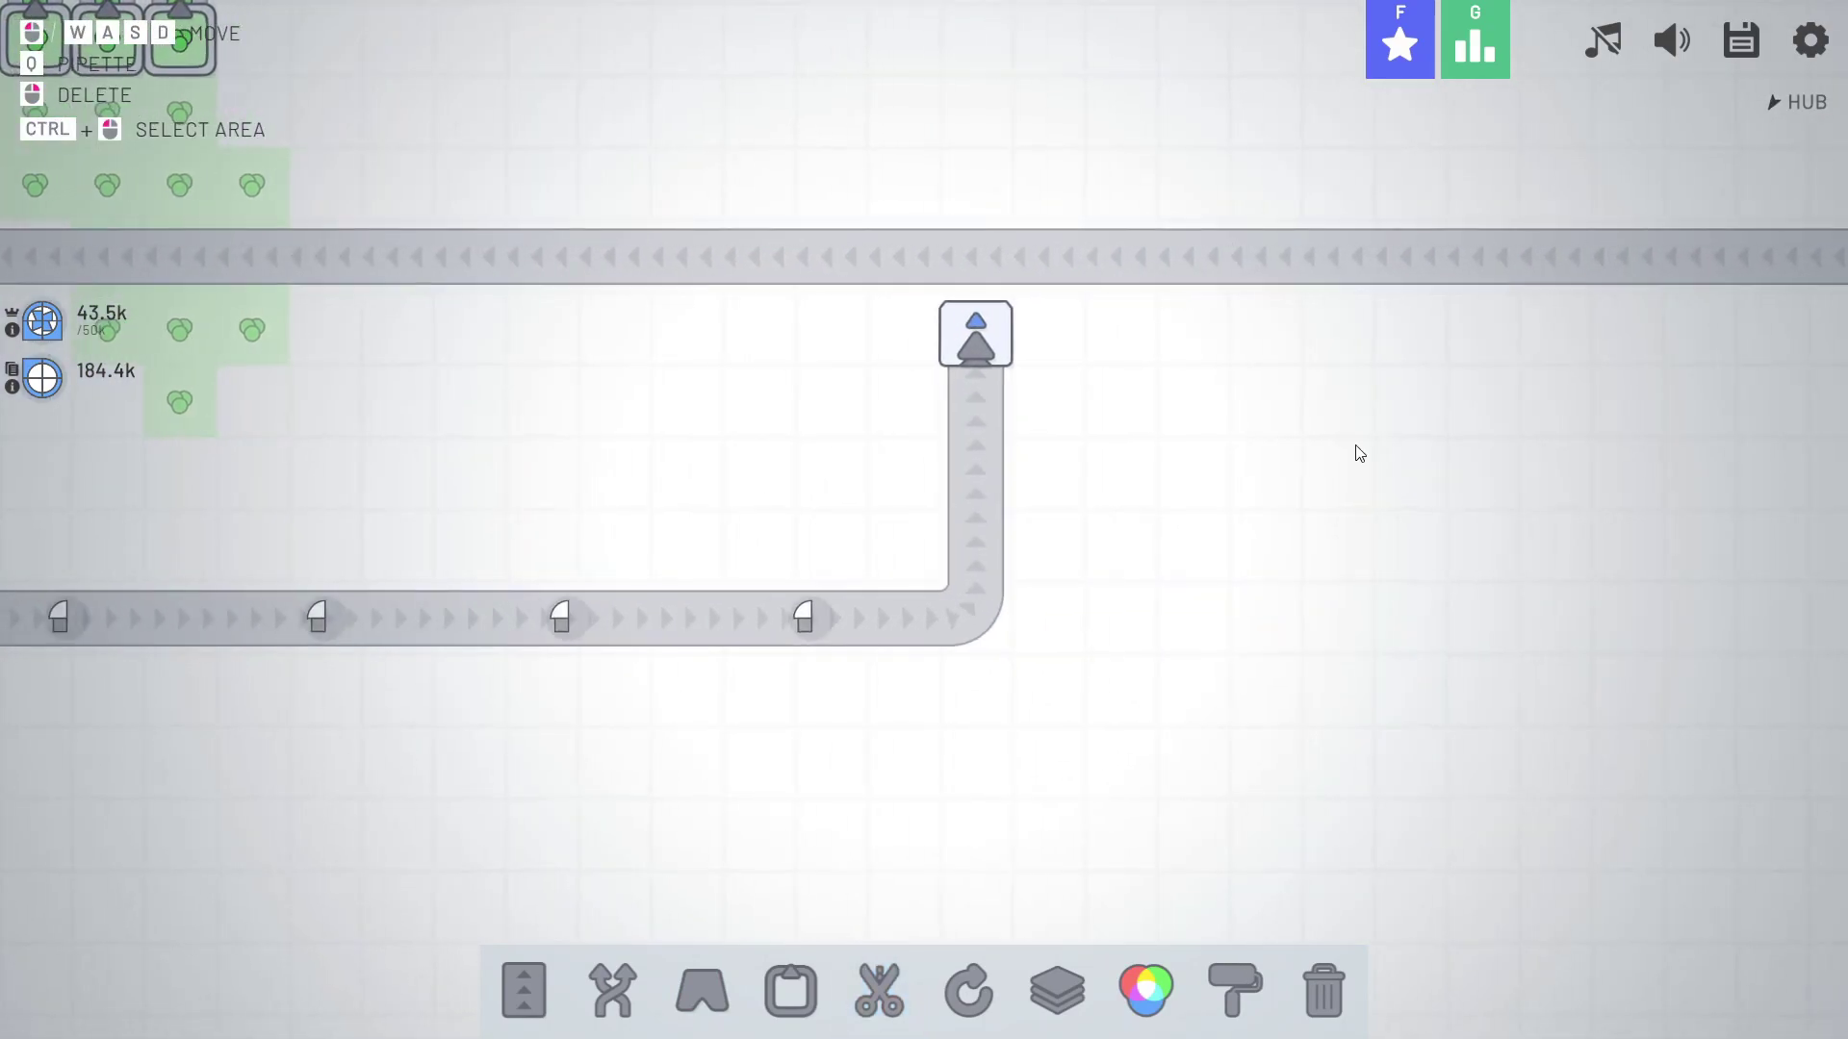
scroll(1357, 454, down, 3)
key(s)
key(s)
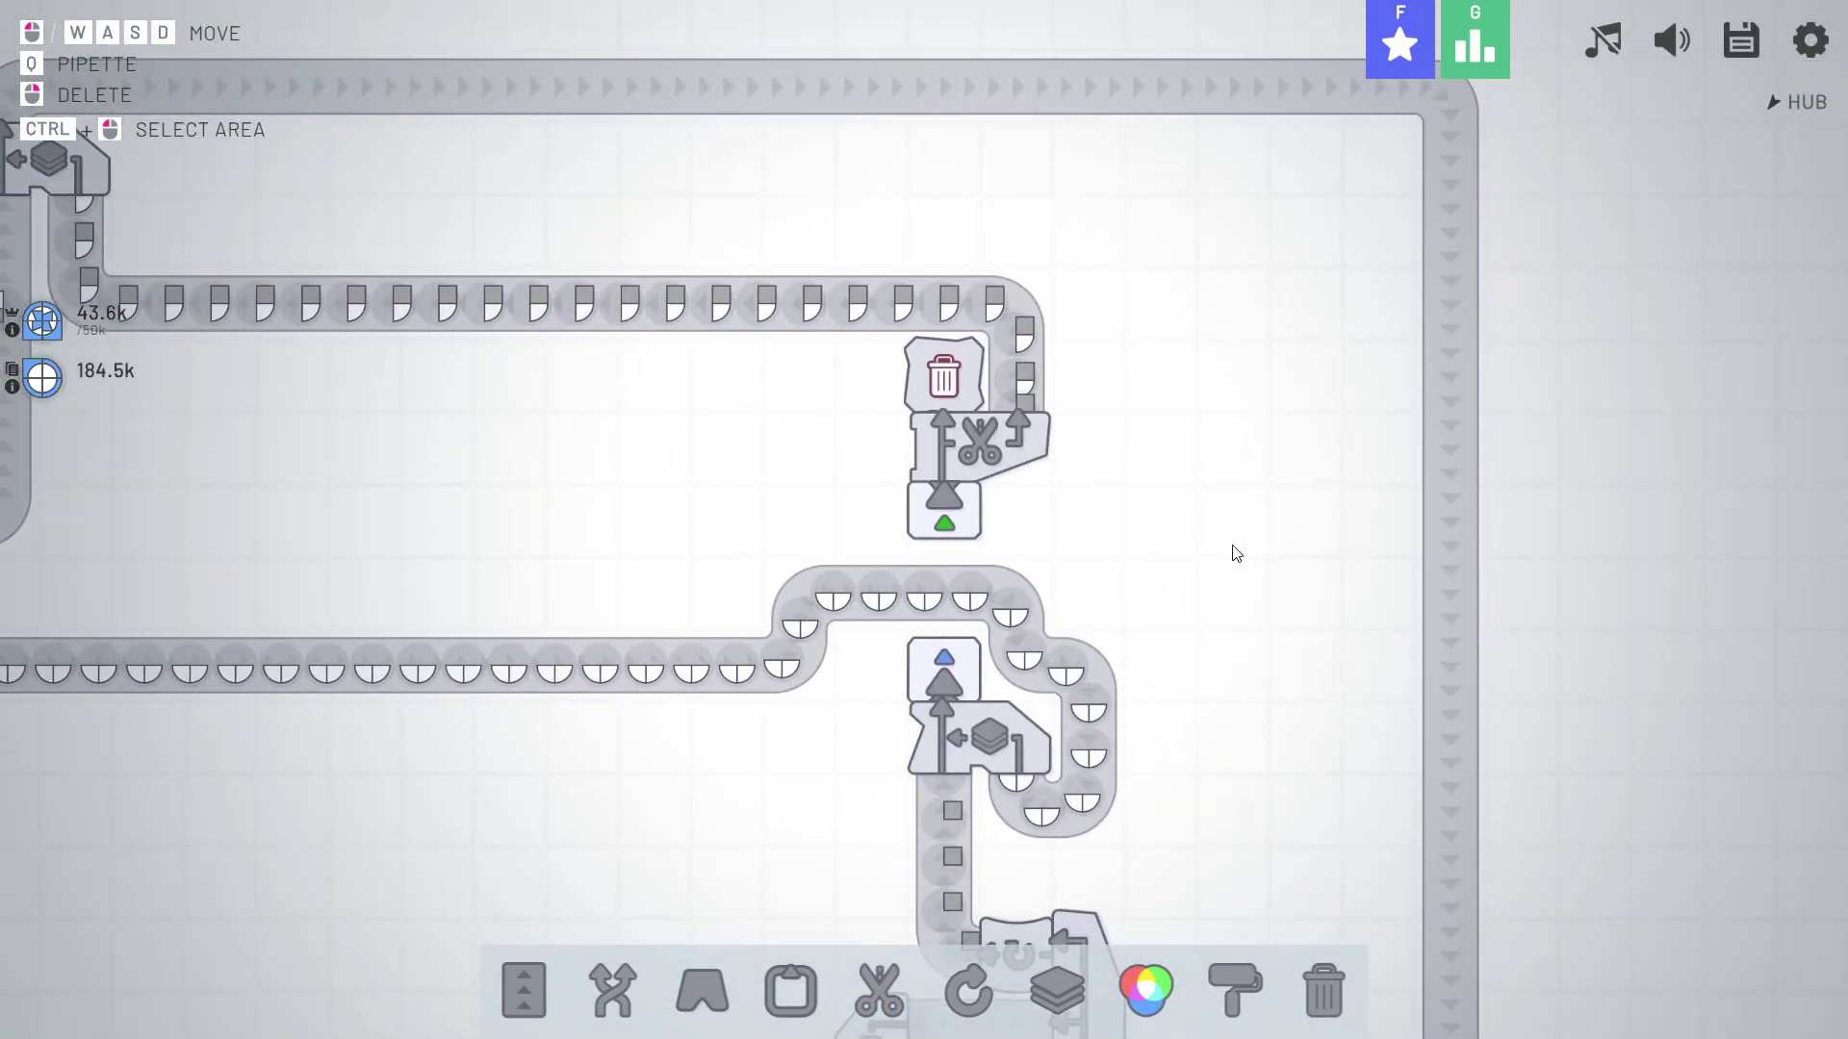
scroll(1333, 339, up, 3)
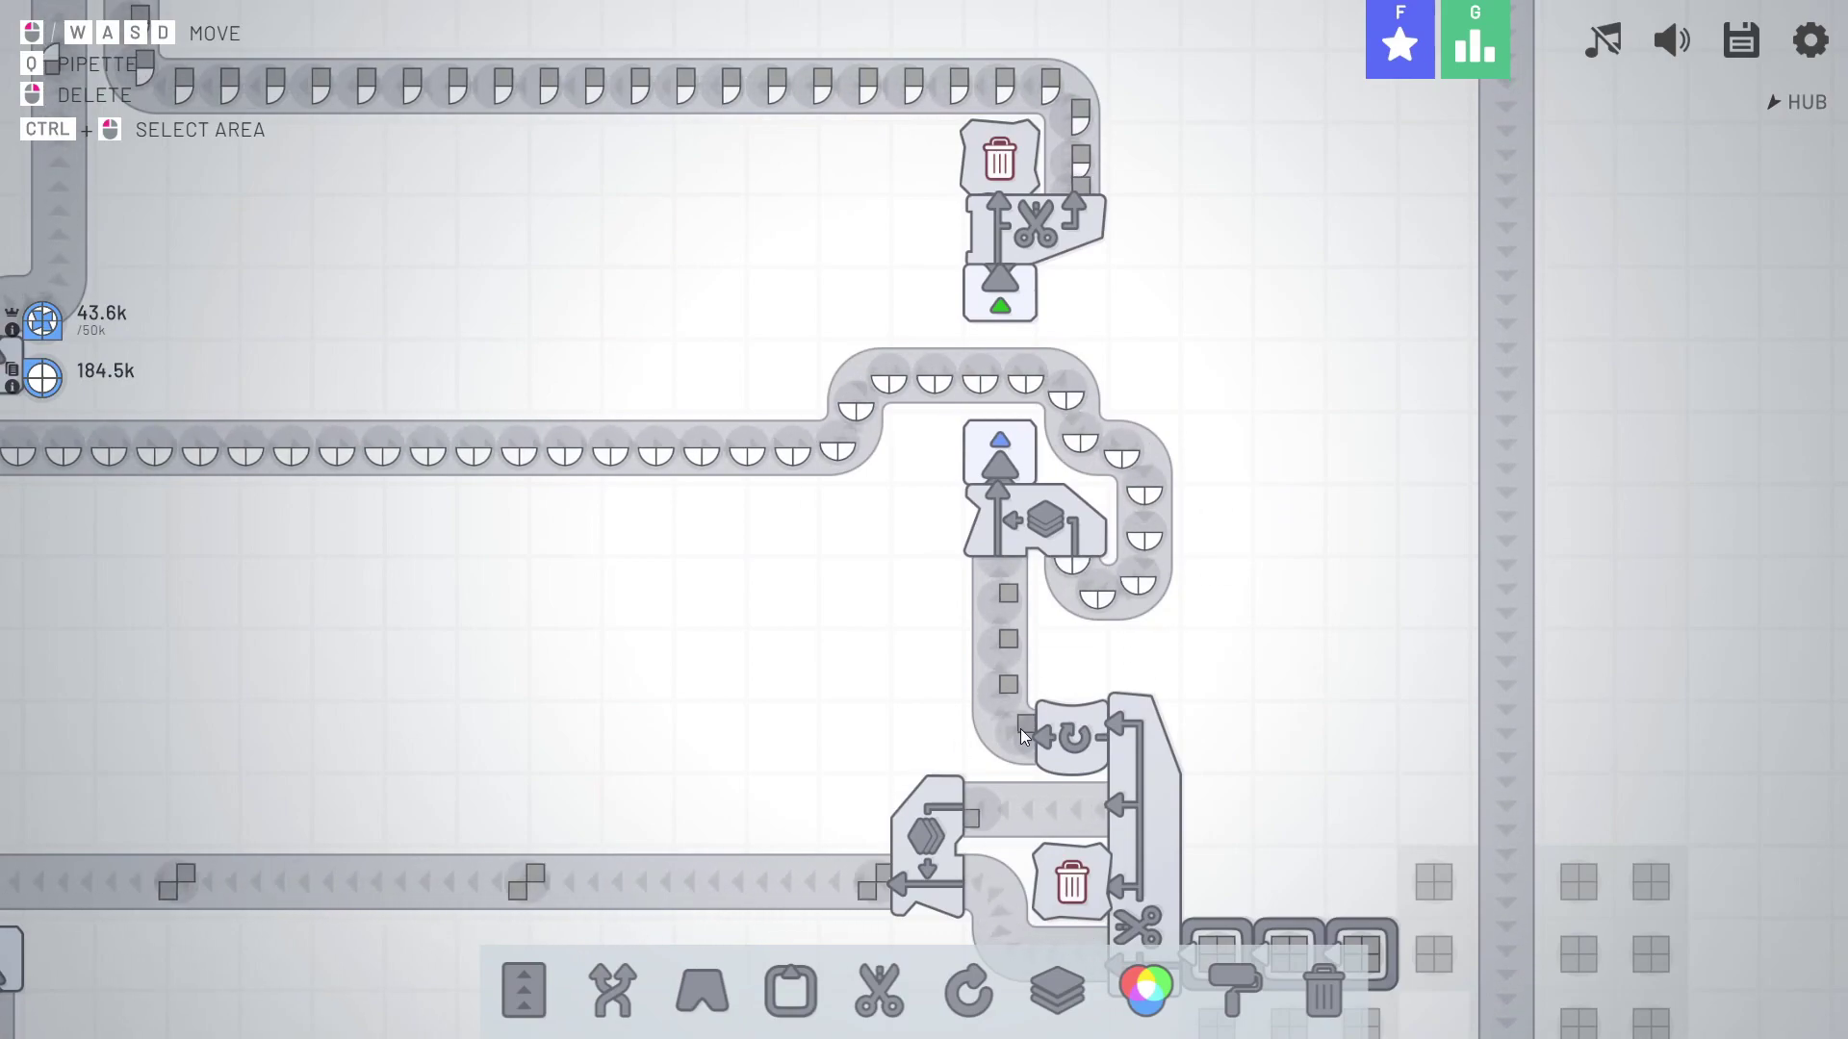
key(w)
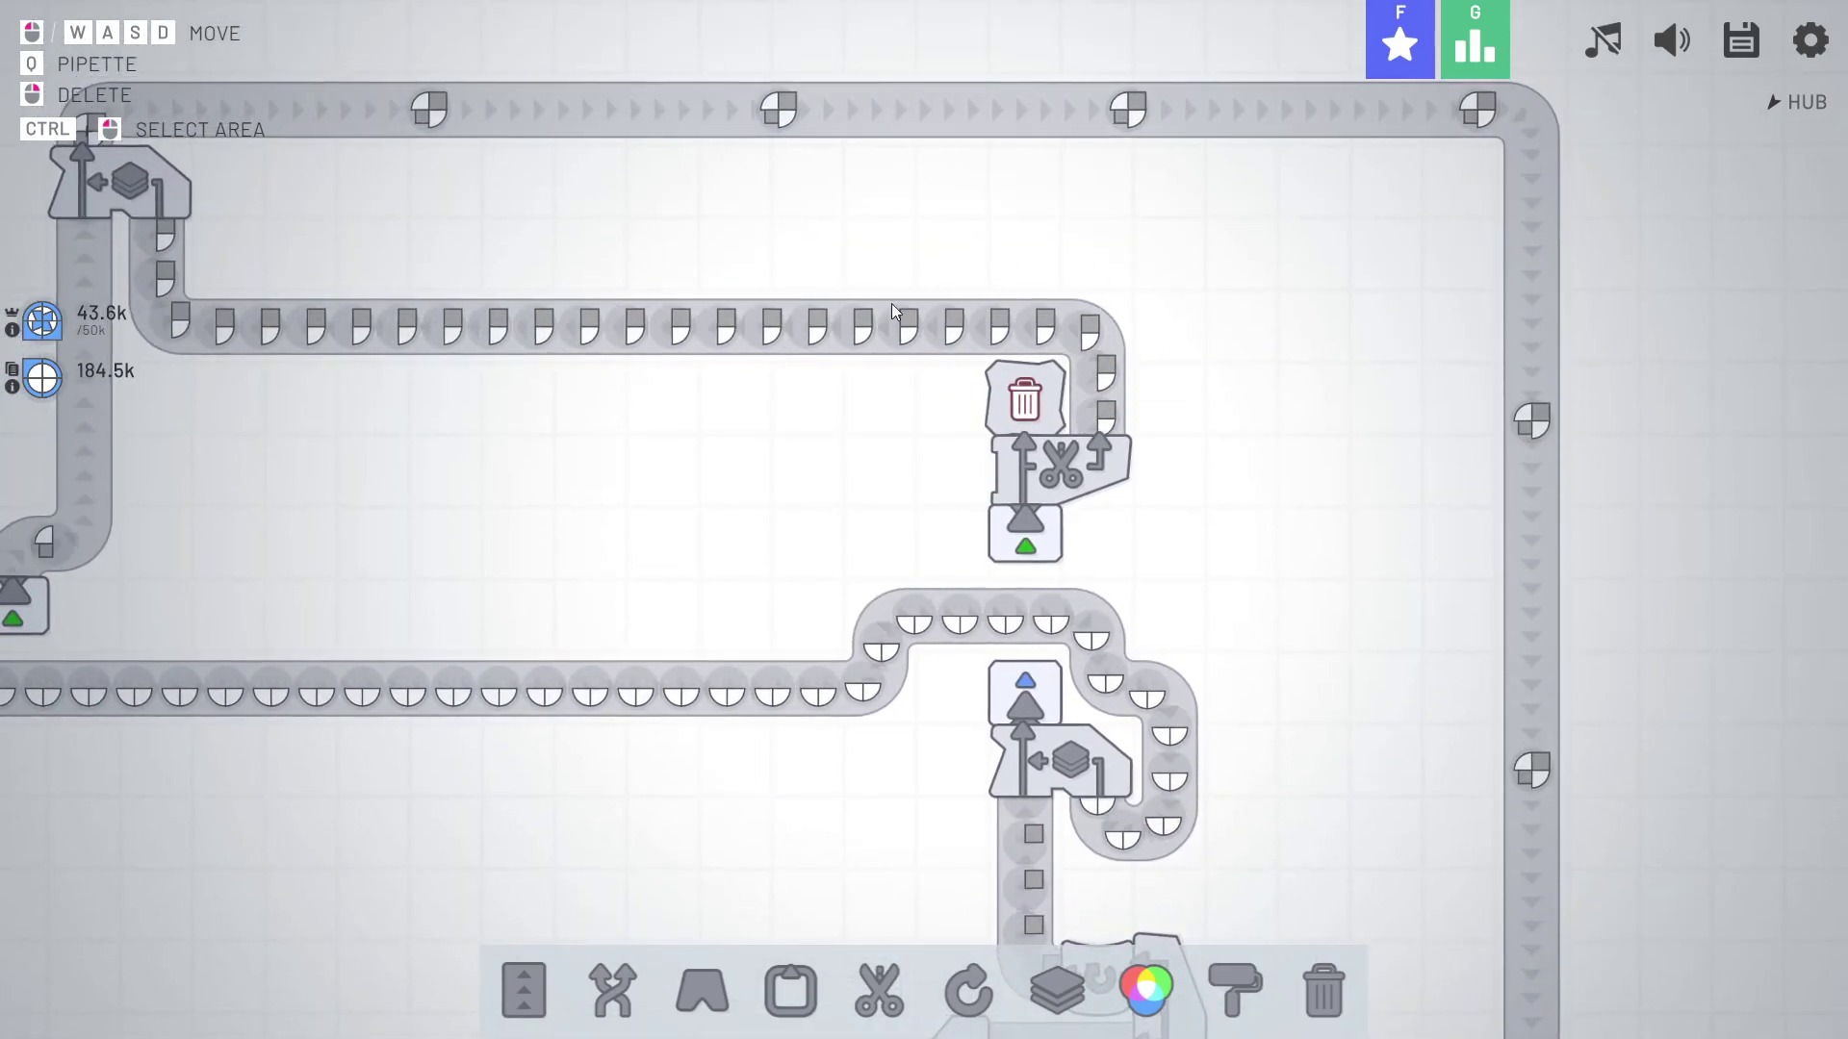
scroll(845, 334, down, 3)
scroll(1057, 459, down, 3)
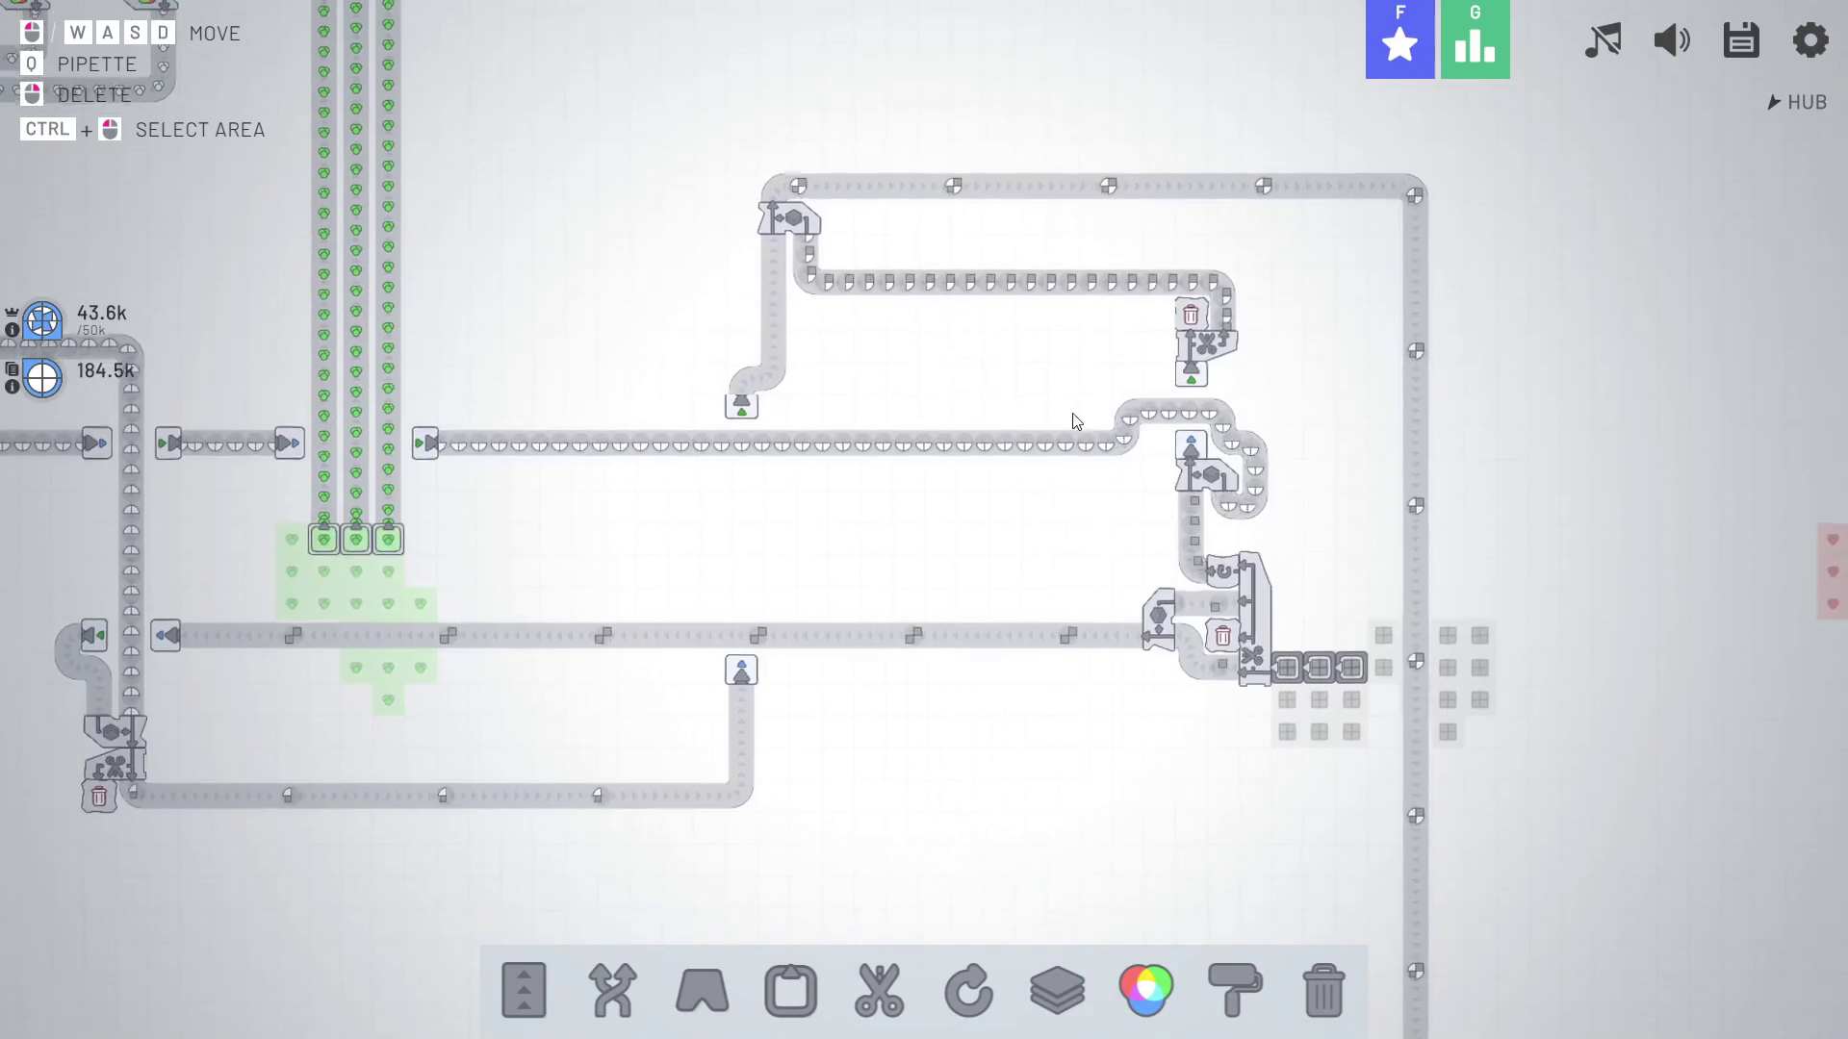
scroll(1057, 459, down, 2)
scroll(1063, 520, down, 3)
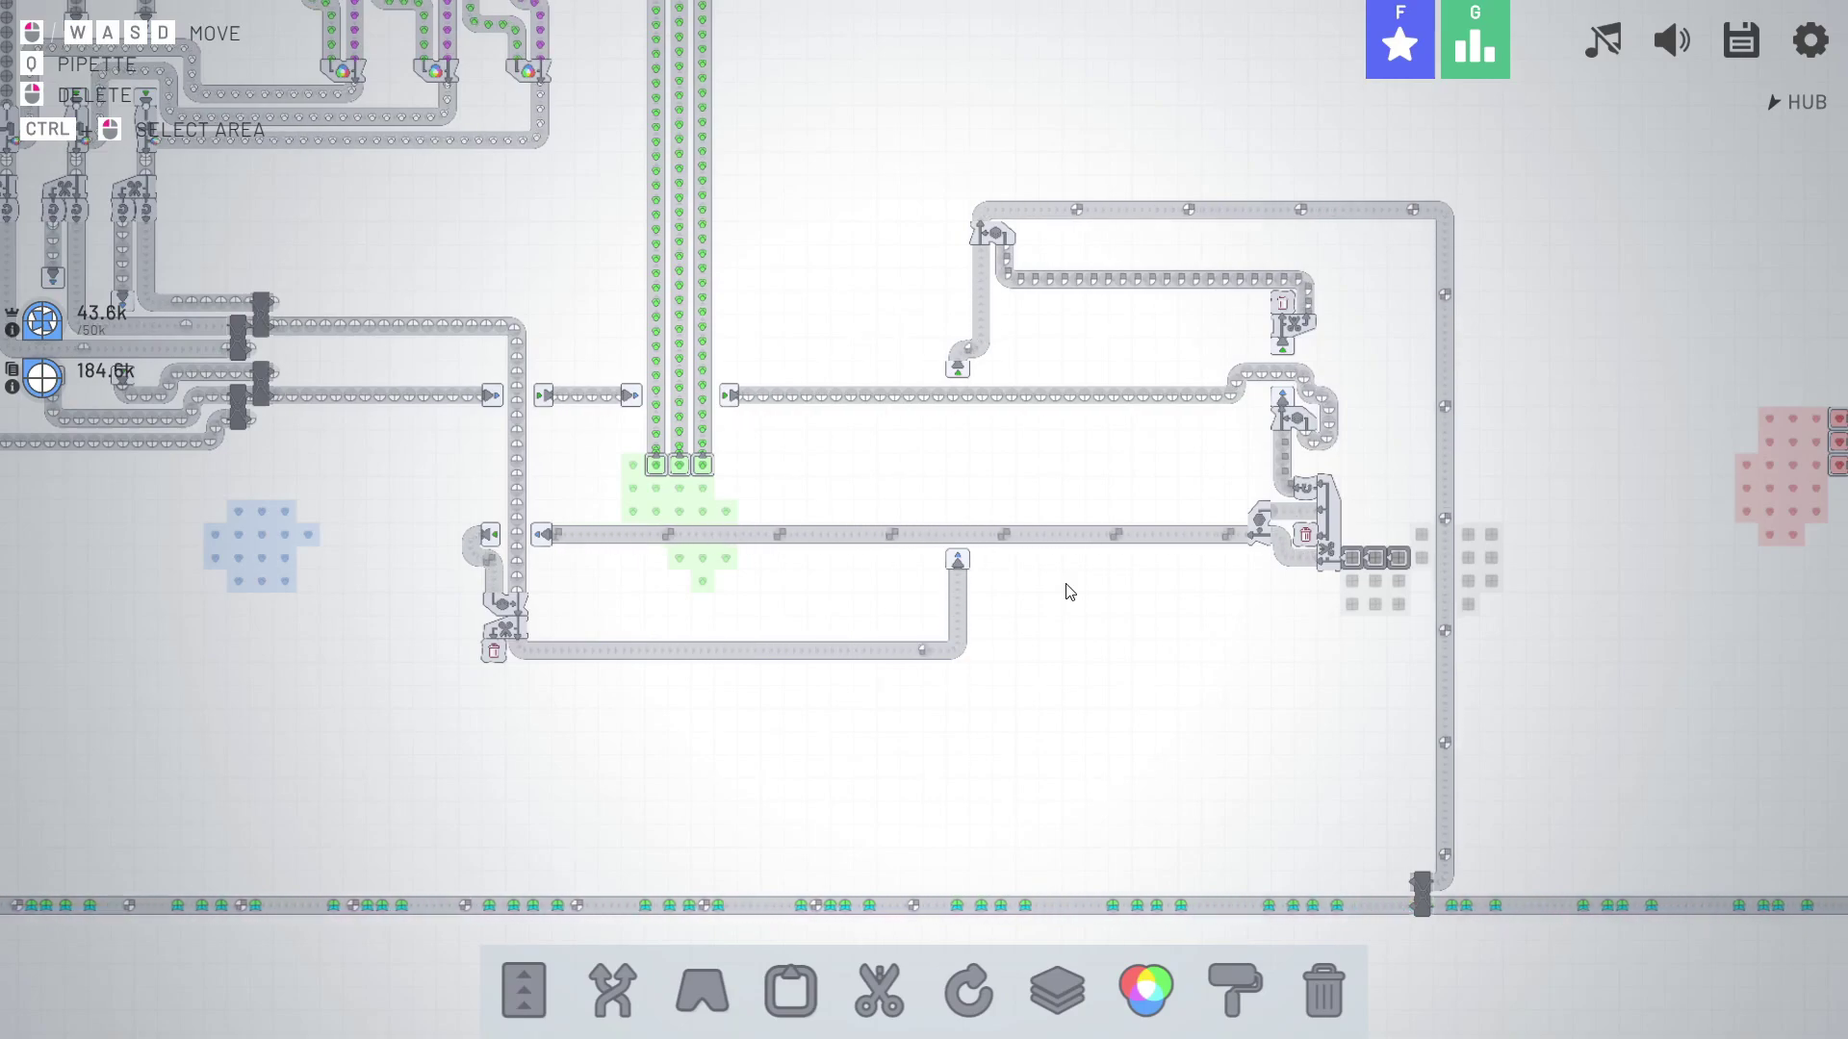
scroll(982, 676, down, 3)
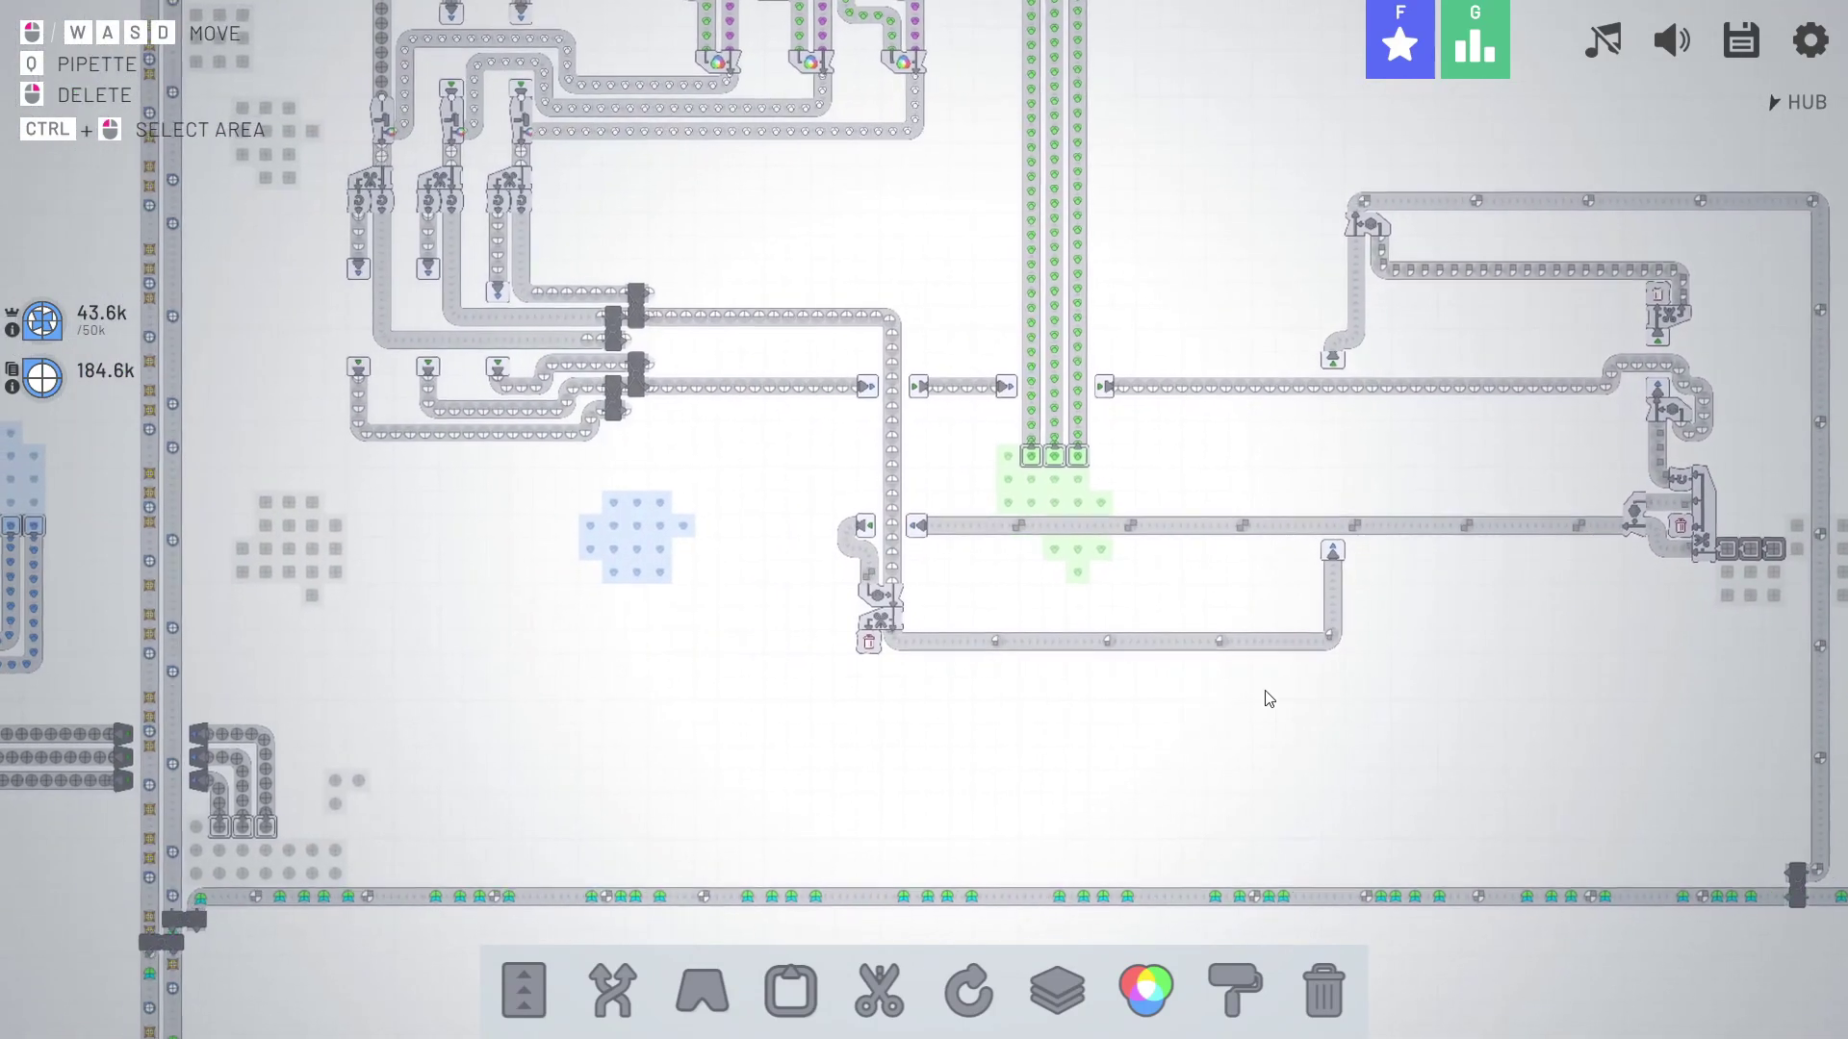
scroll(982, 676, down, 2)
scroll(1050, 780, down, 3)
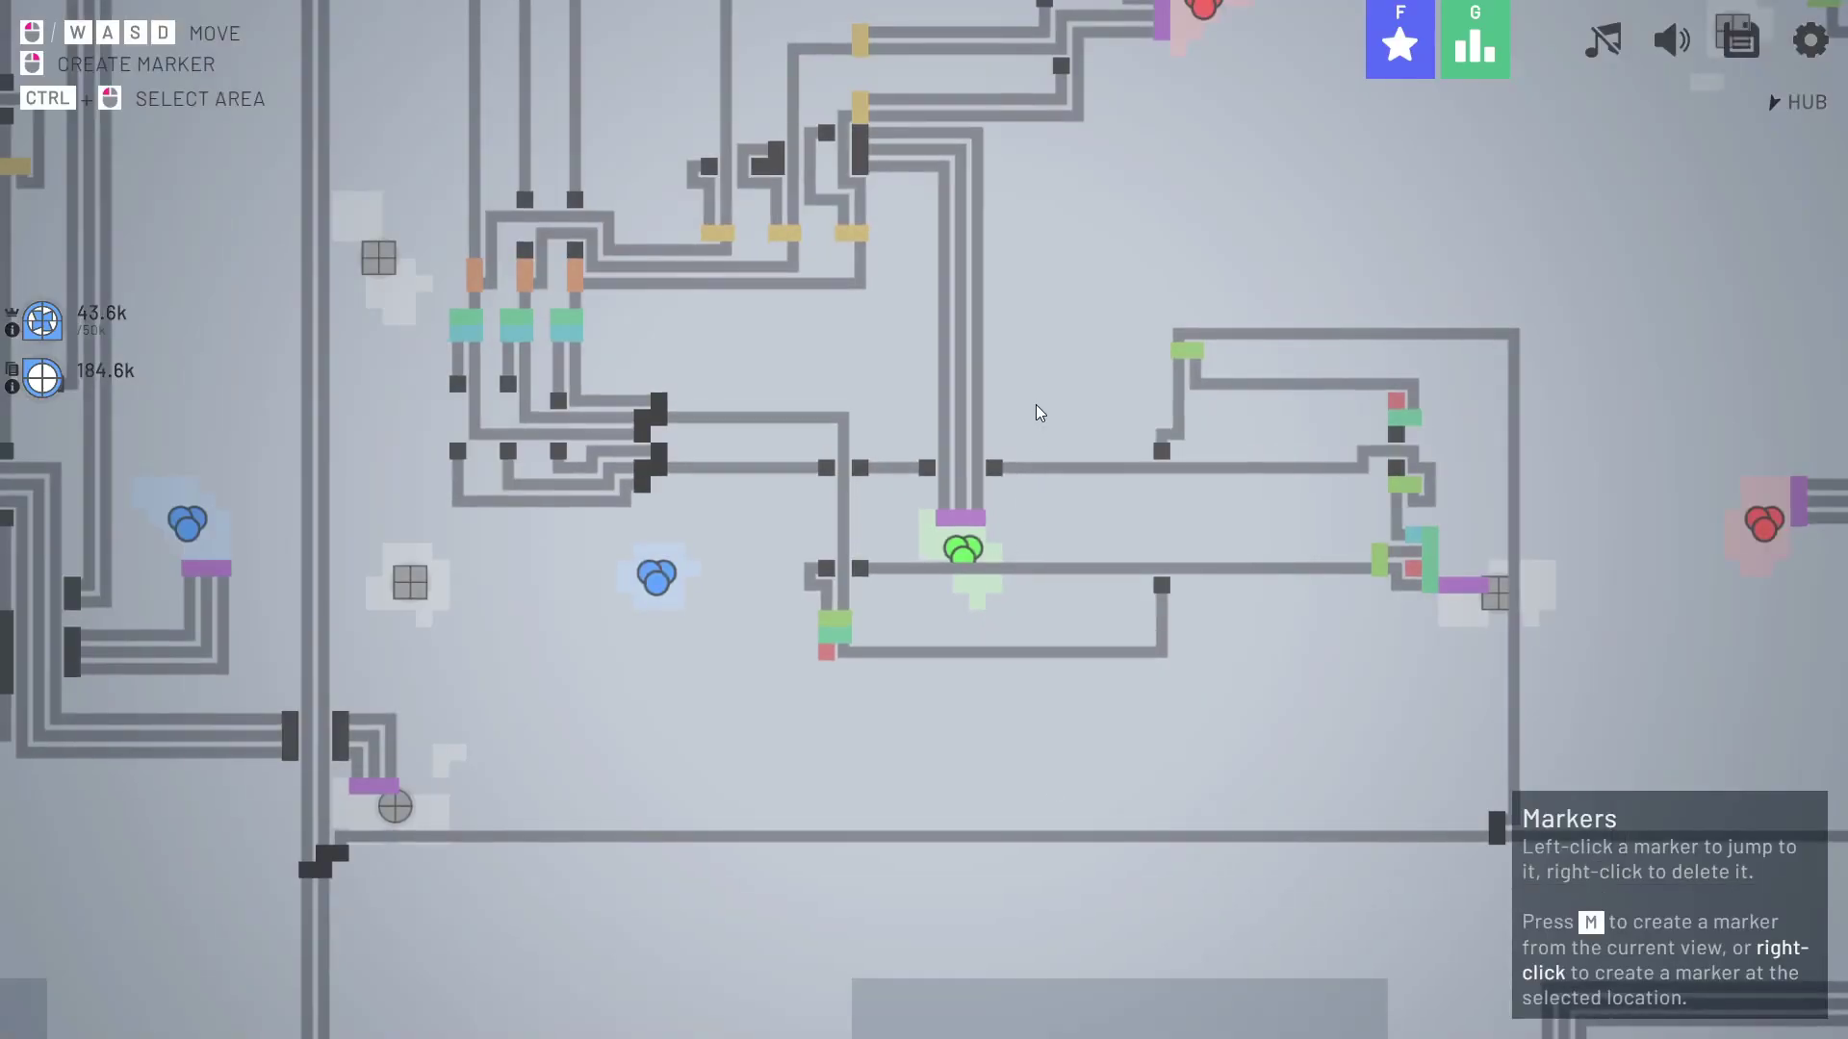
scroll(1027, 448, up, 3)
scroll(1021, 482, up, 4)
scroll(1021, 482, up, 2)
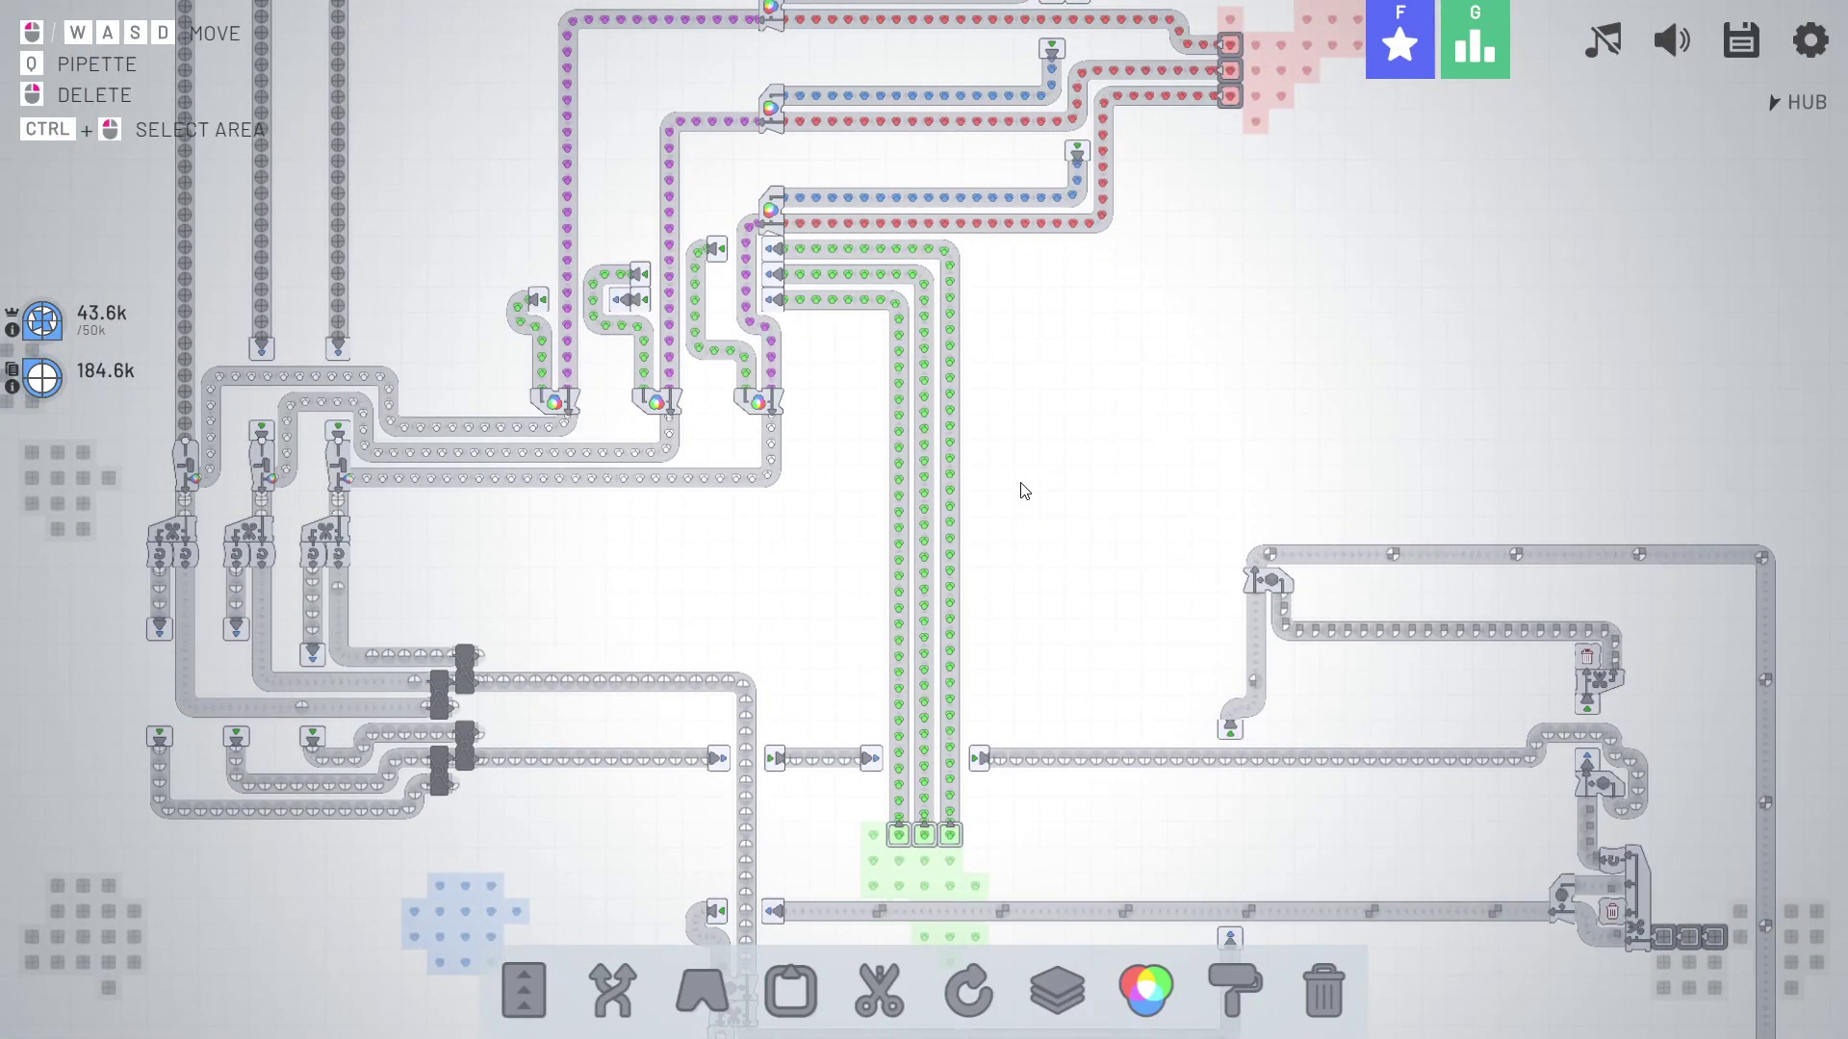
drag(1068, 327, 1221, 614)
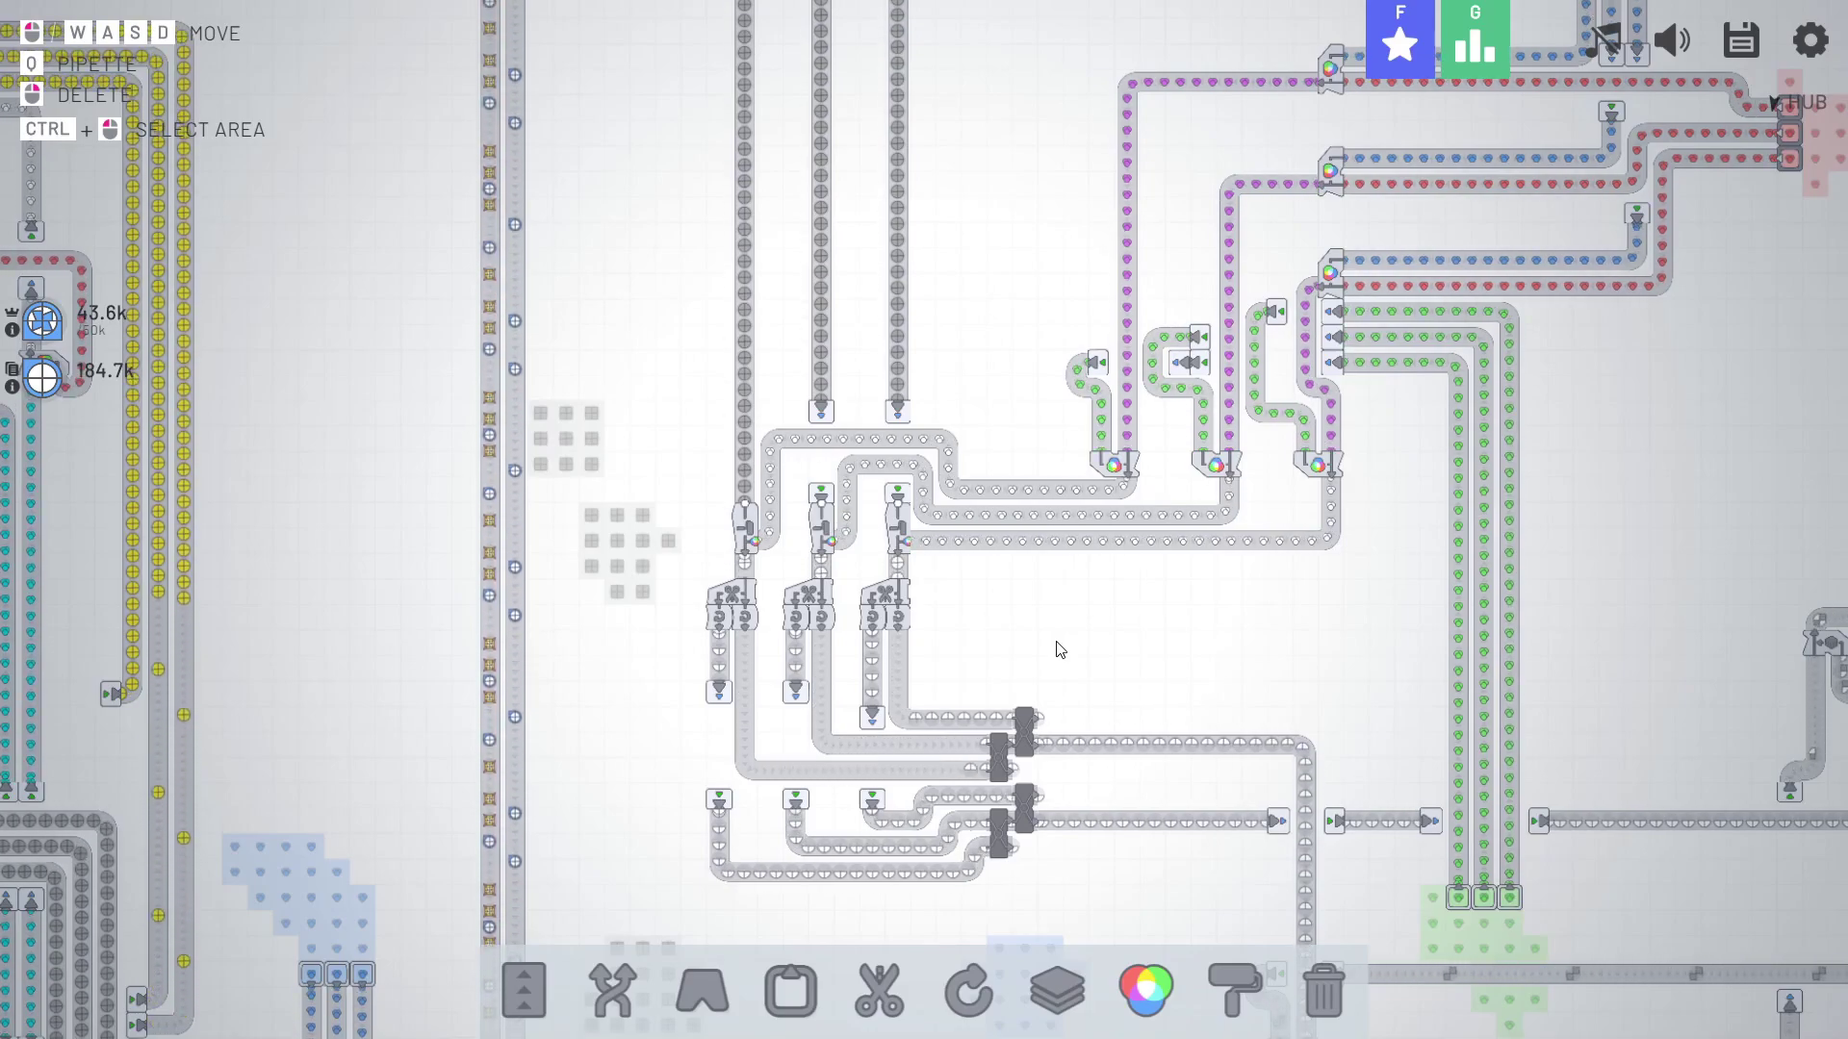
drag(1054, 648, 936, 594)
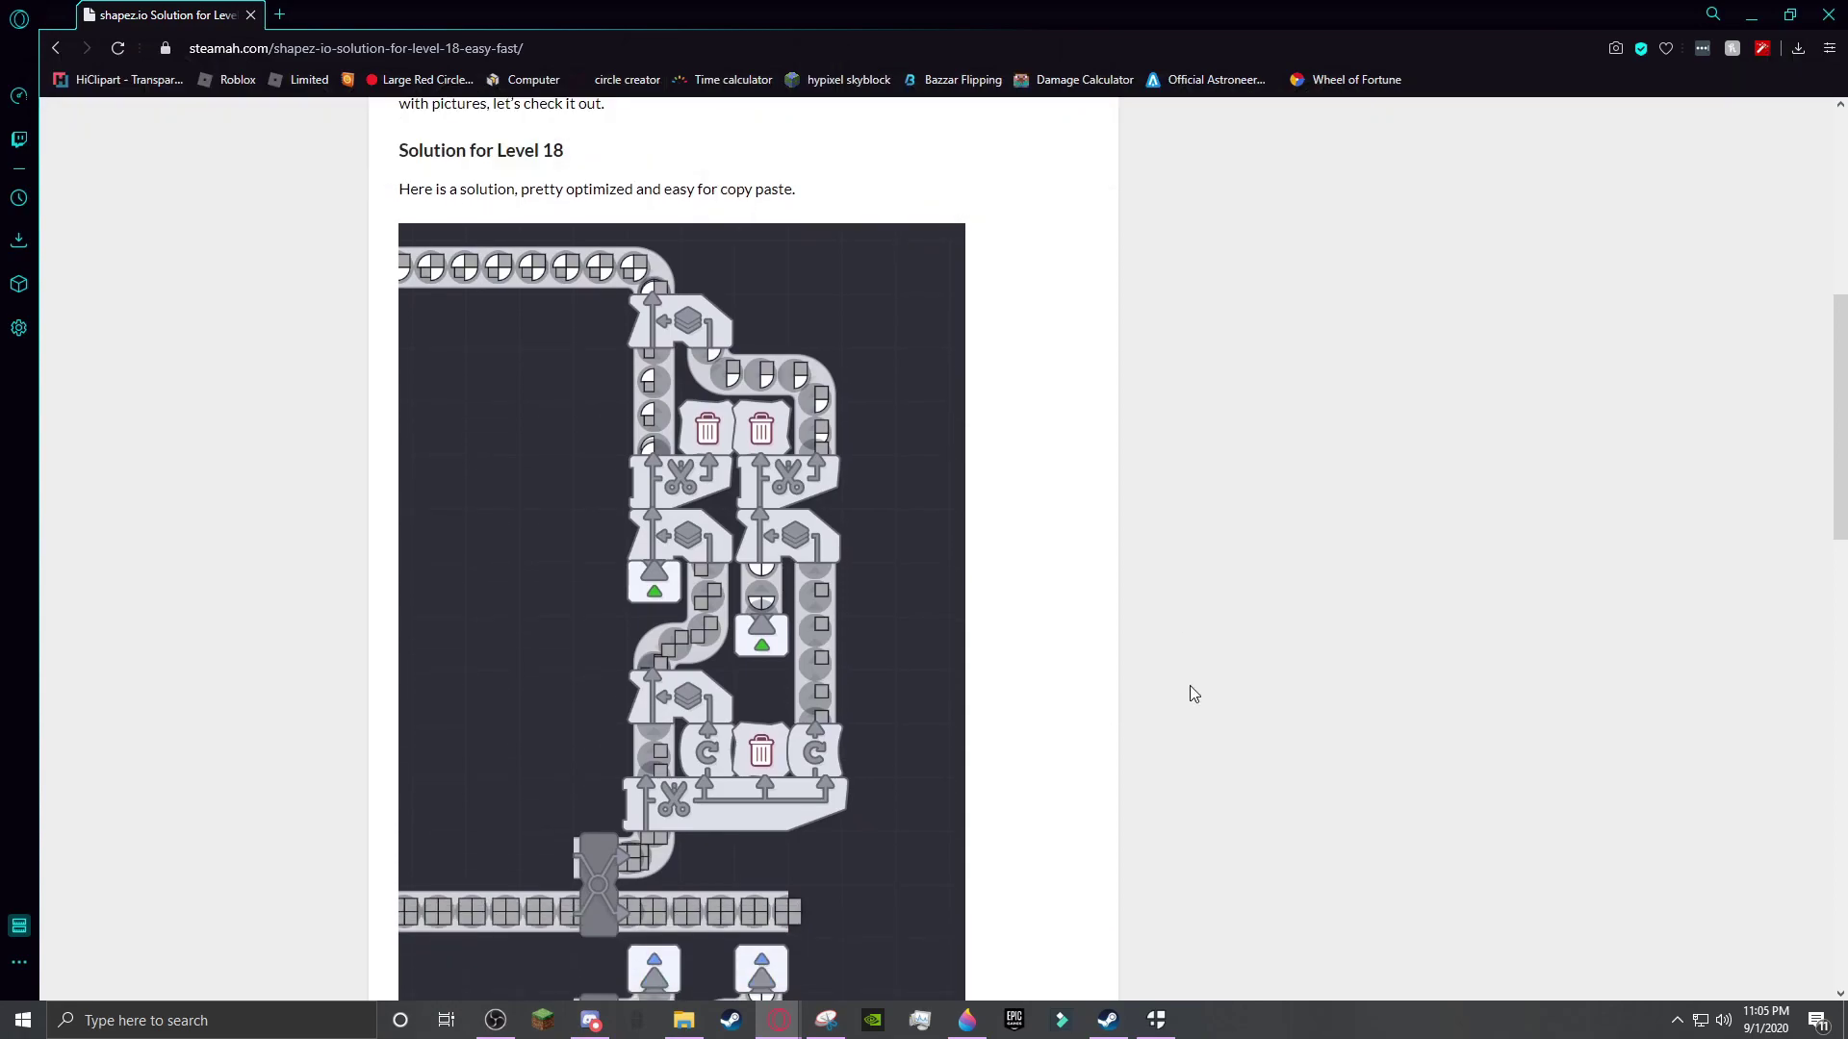
scroll(1217, 646, down, 1)
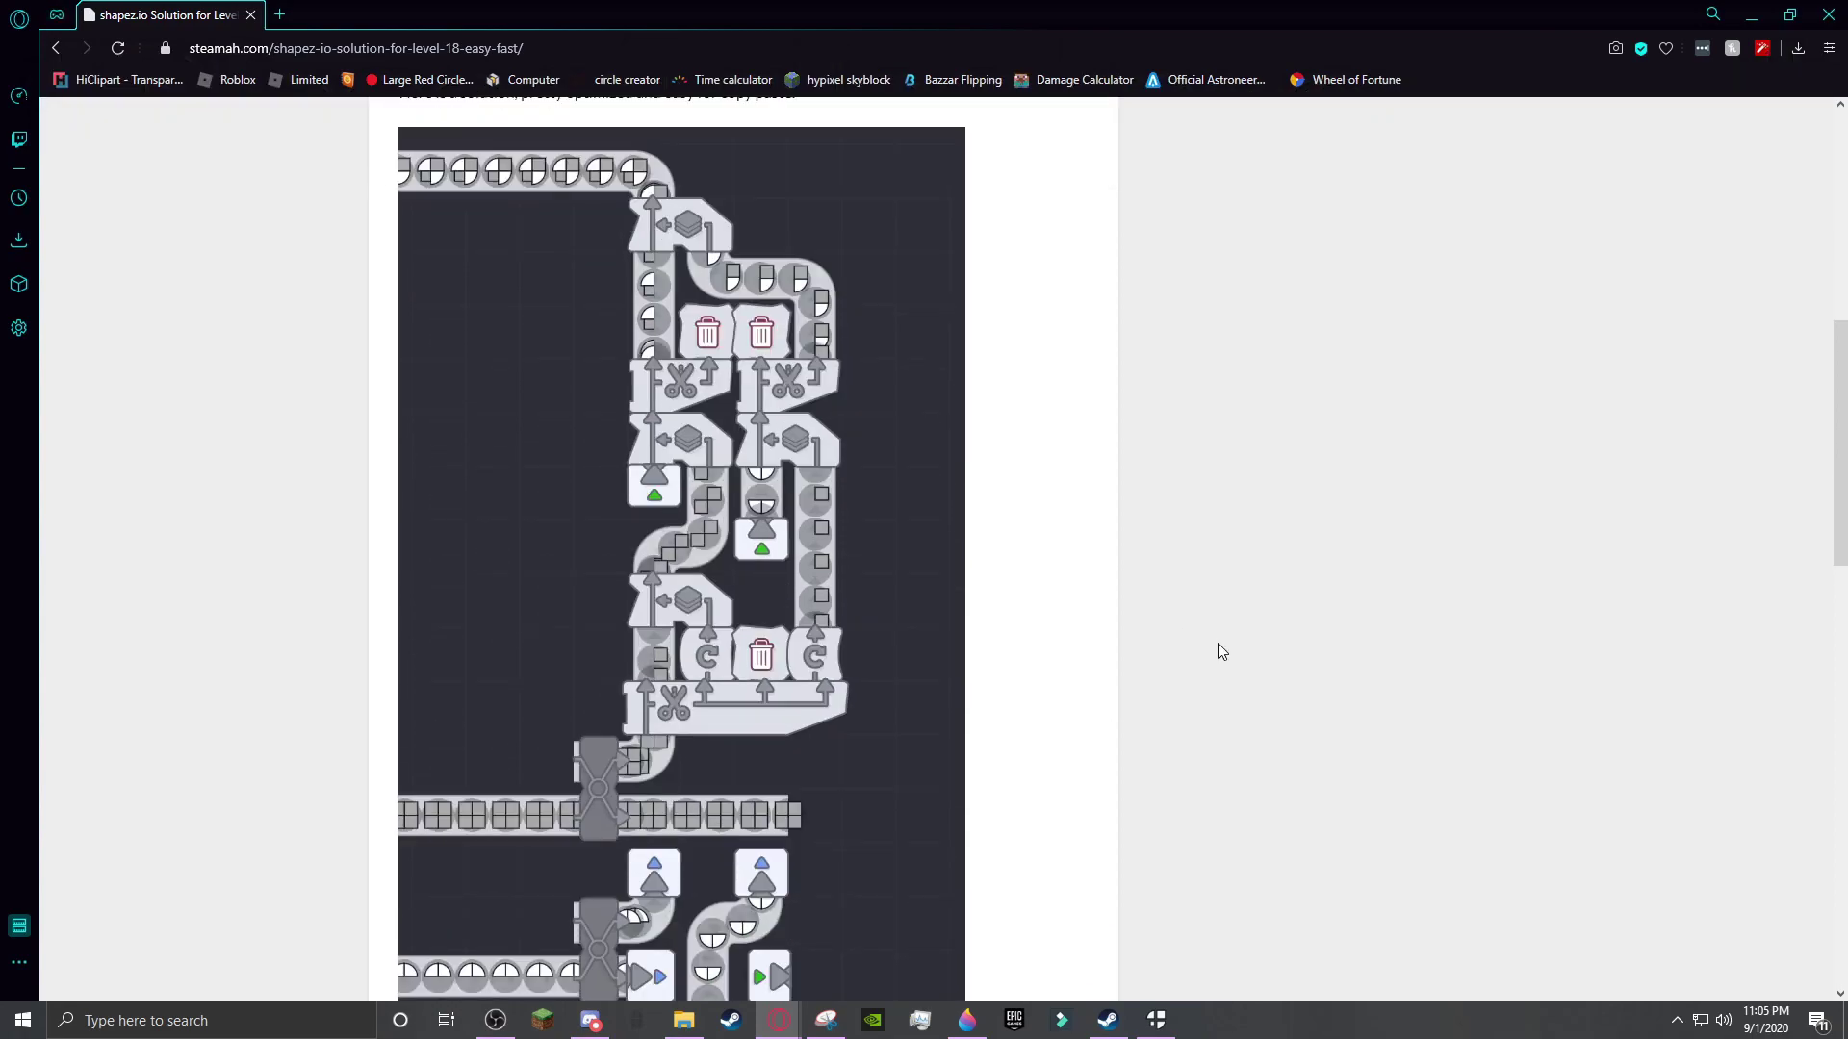
scroll(1220, 612, up, 1)
scroll(1218, 607, down, 4)
scroll(1212, 605, down, 1)
scroll(862, 524, up, 3)
scroll(862, 524, up, 2)
scroll(696, 522, down, 1)
scroll(696, 522, down, 2)
scroll(699, 541, up, 4)
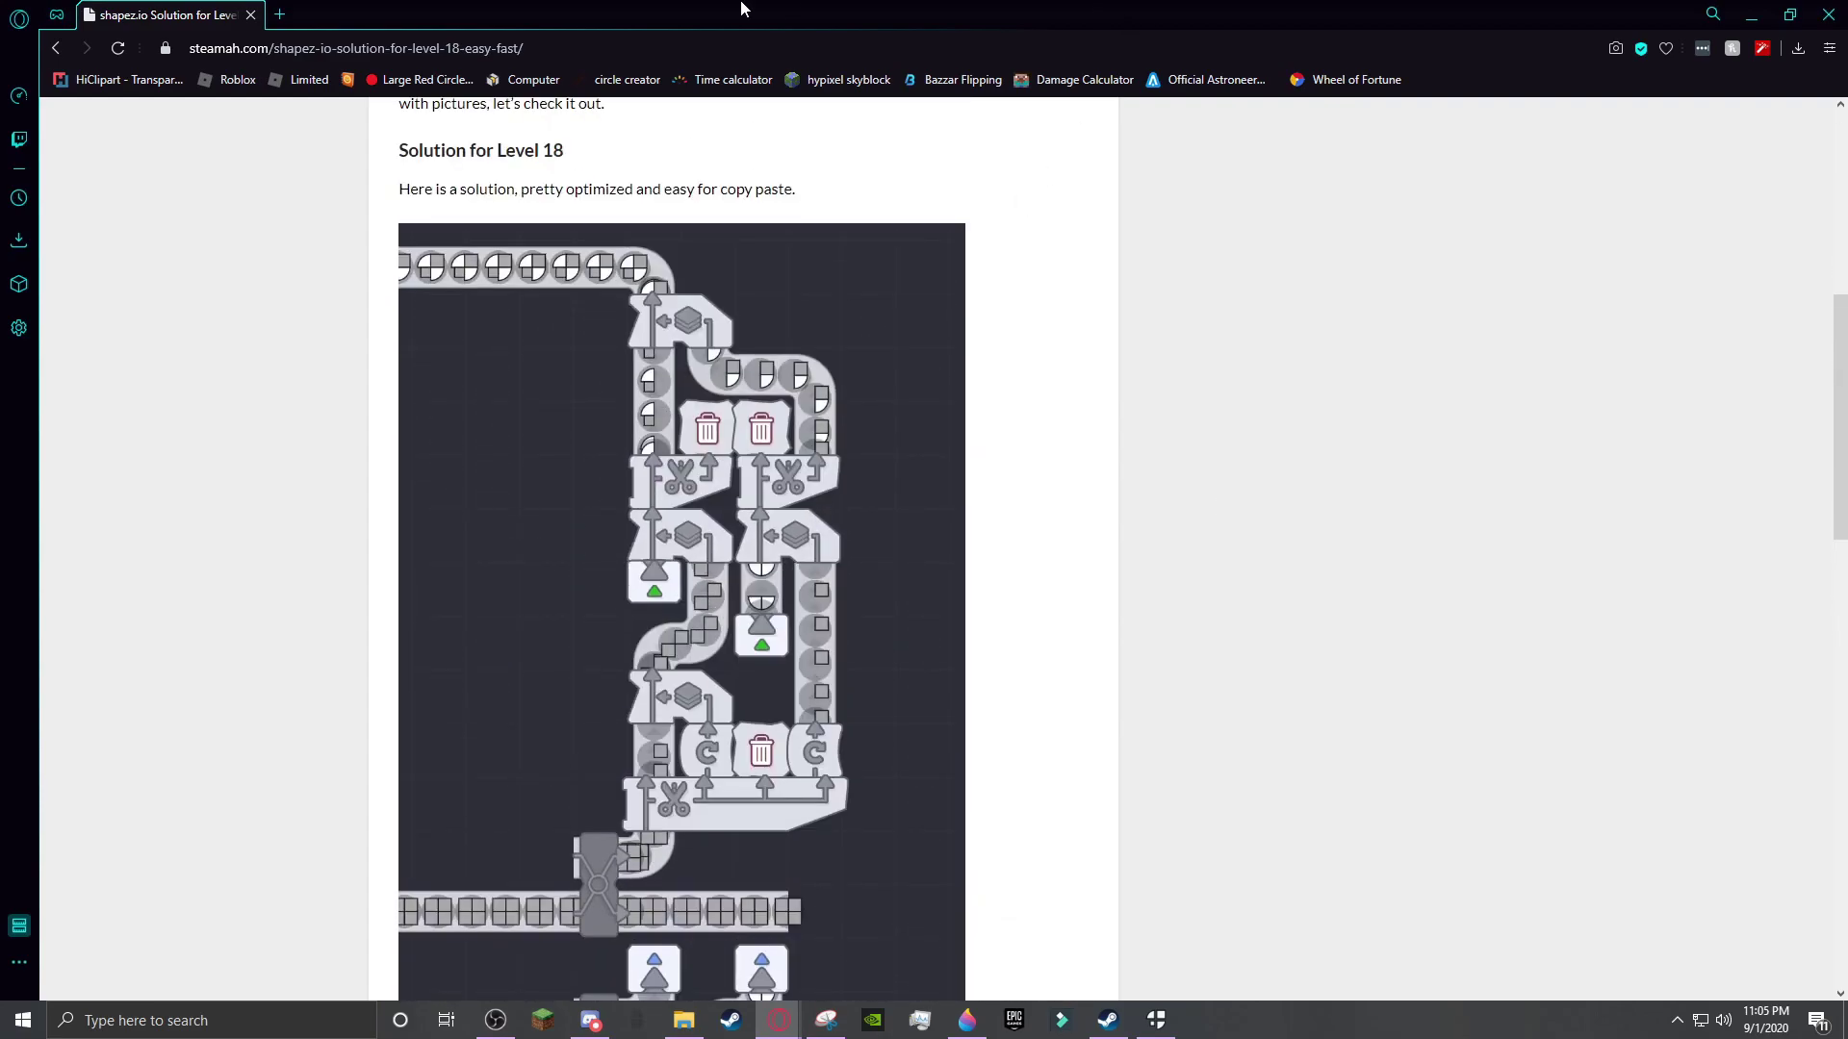
Return from the Level 18 guide to the shapez.io factory.
key(alt+Tab)
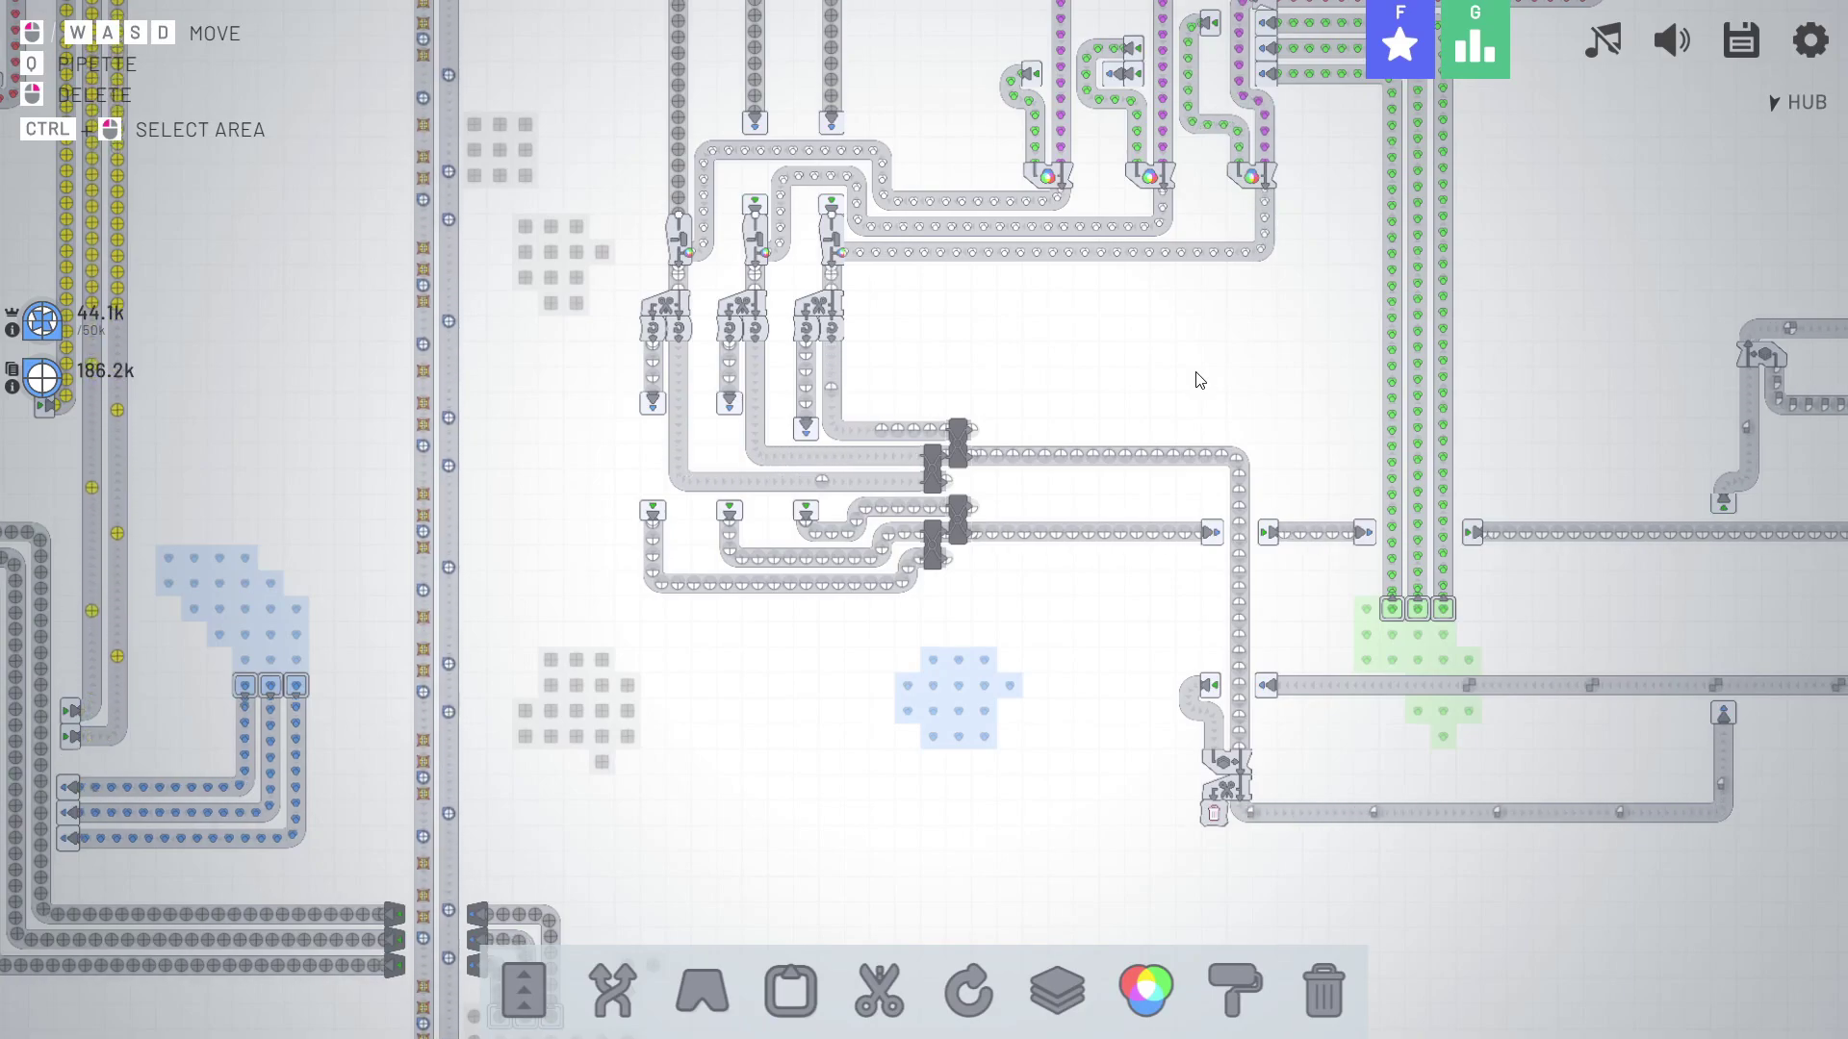
mouse_move(1197, 390)
mouse_down()
mouse_move(997, 474)
mouse_move(1069, 459)
mouse_up()
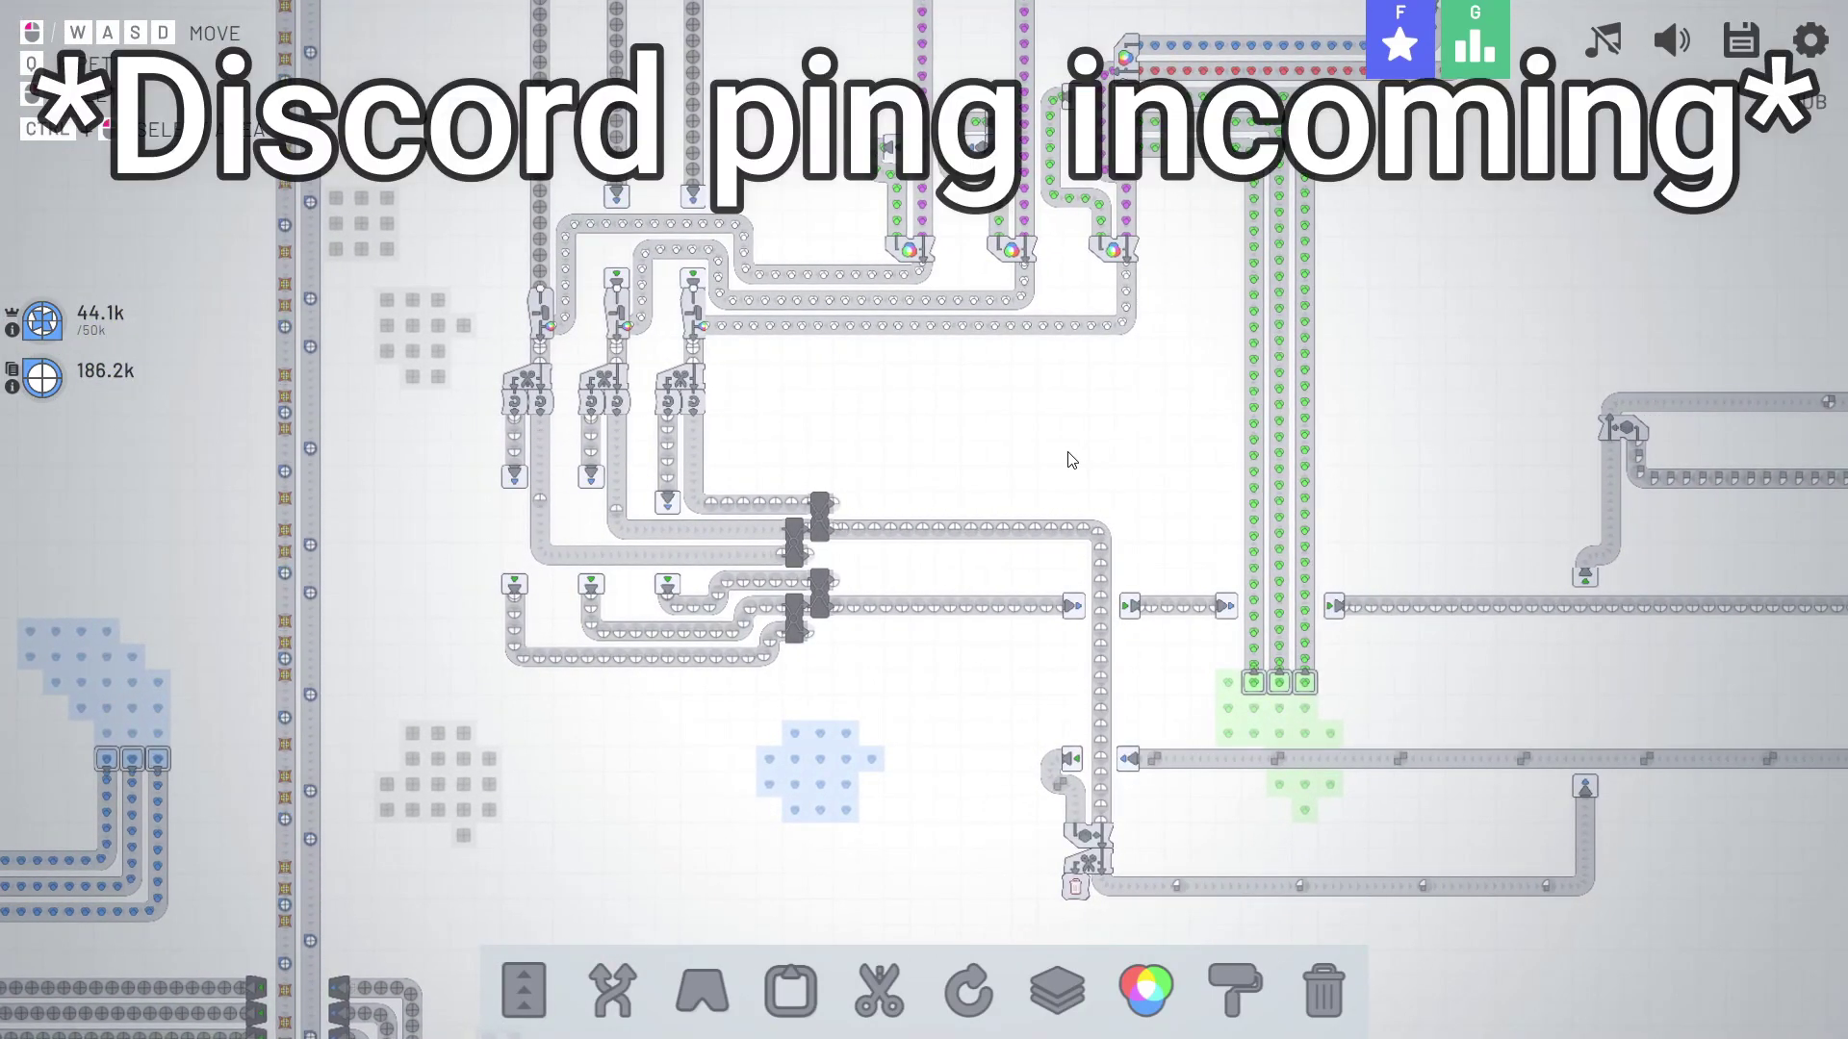
key(d)
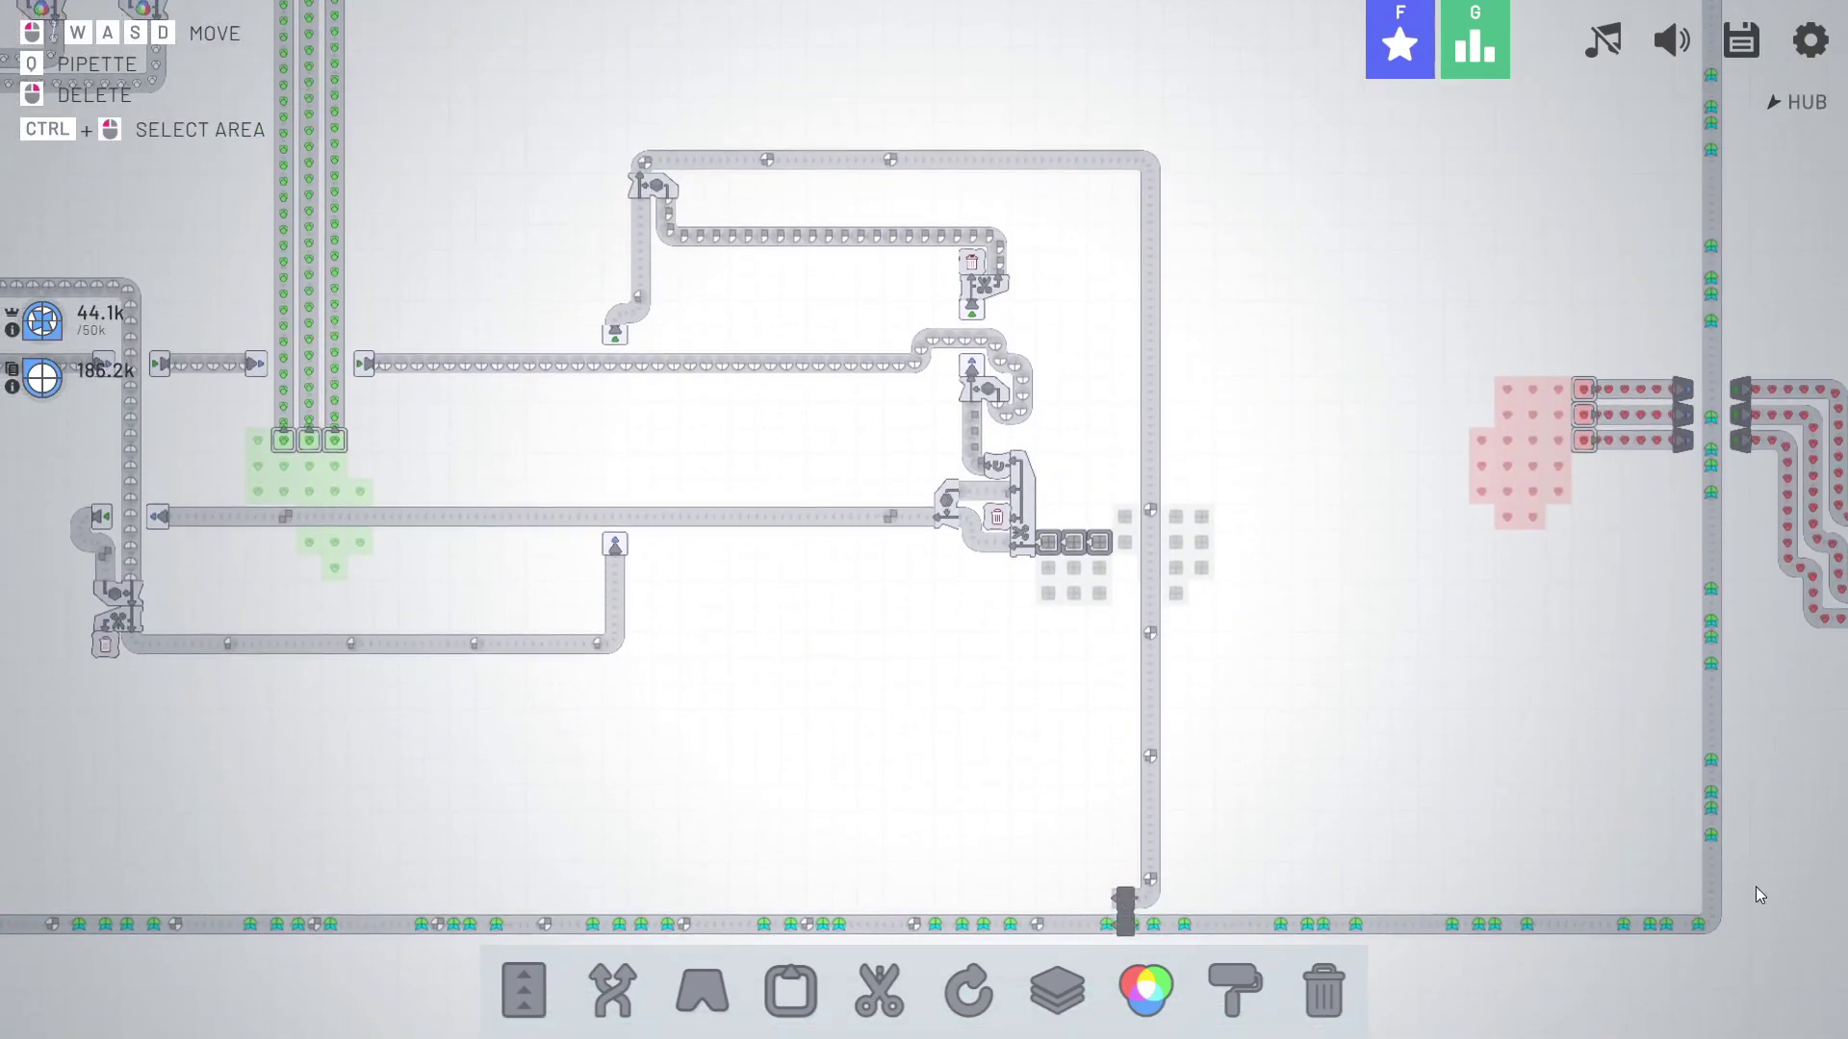
drag(973, 658, 1032, 624)
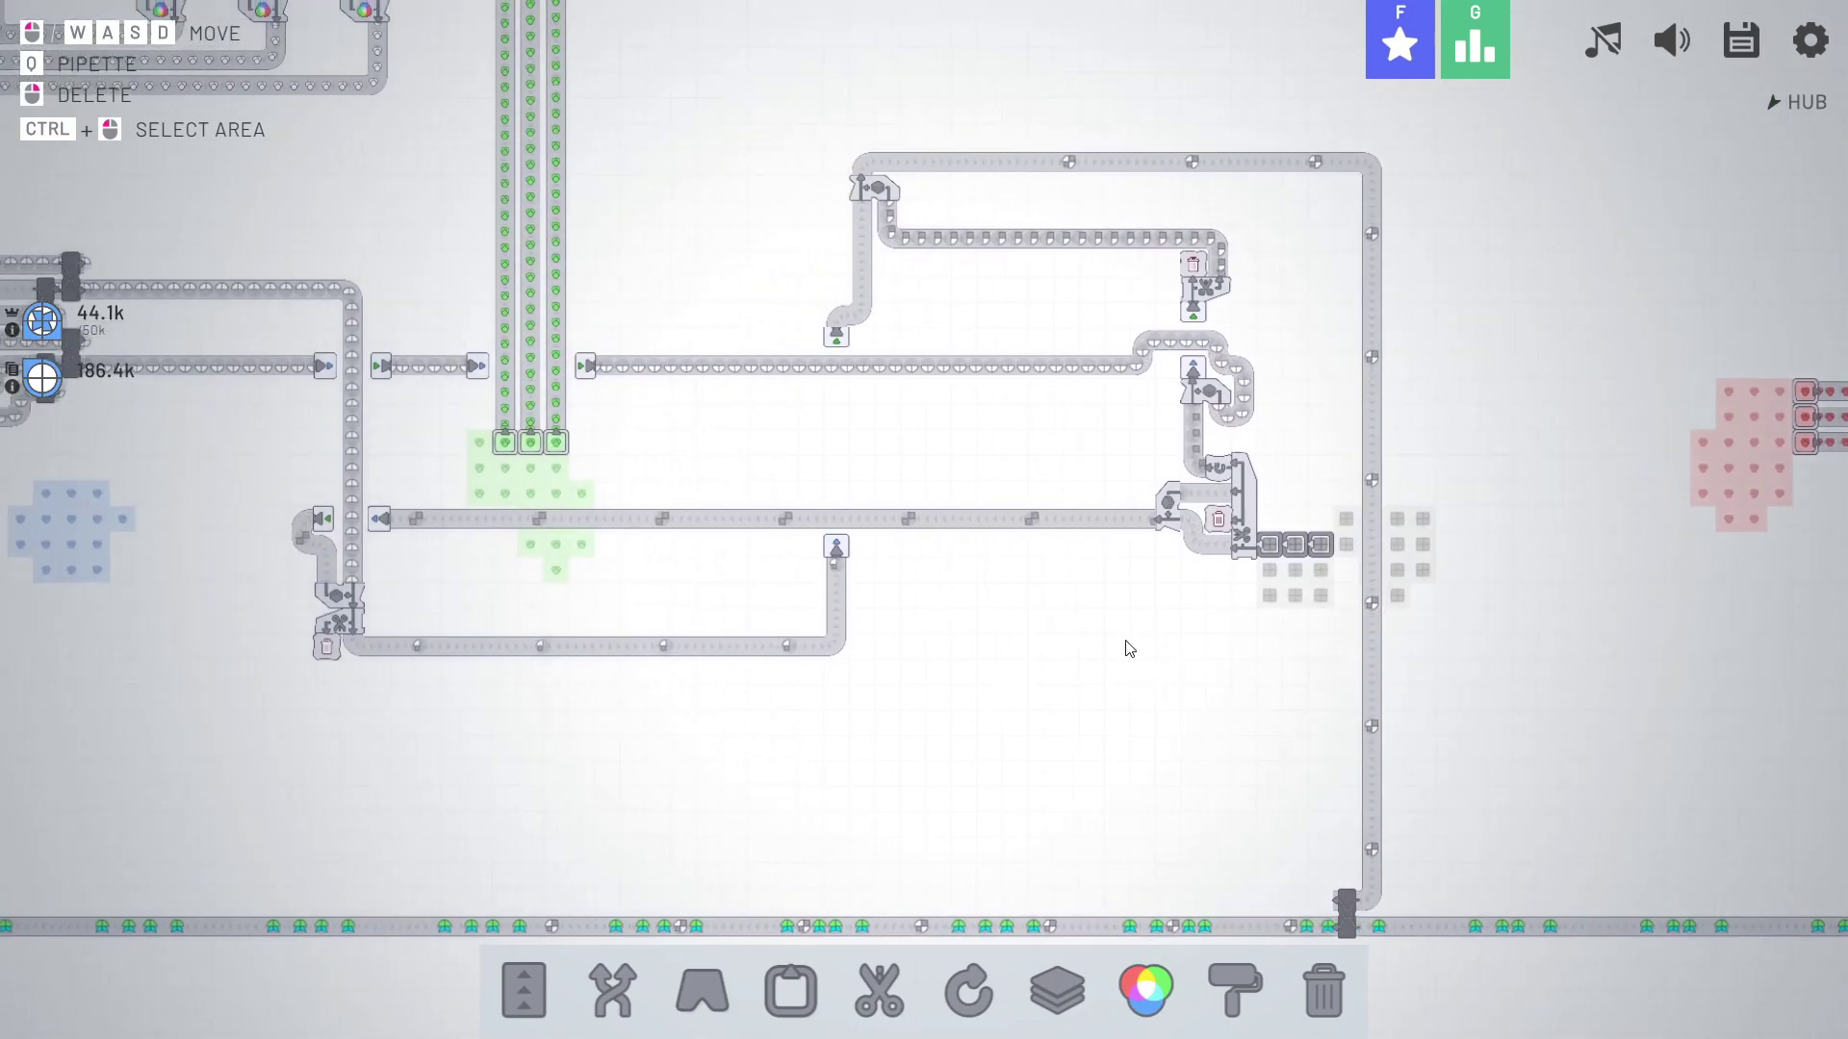
key(a)
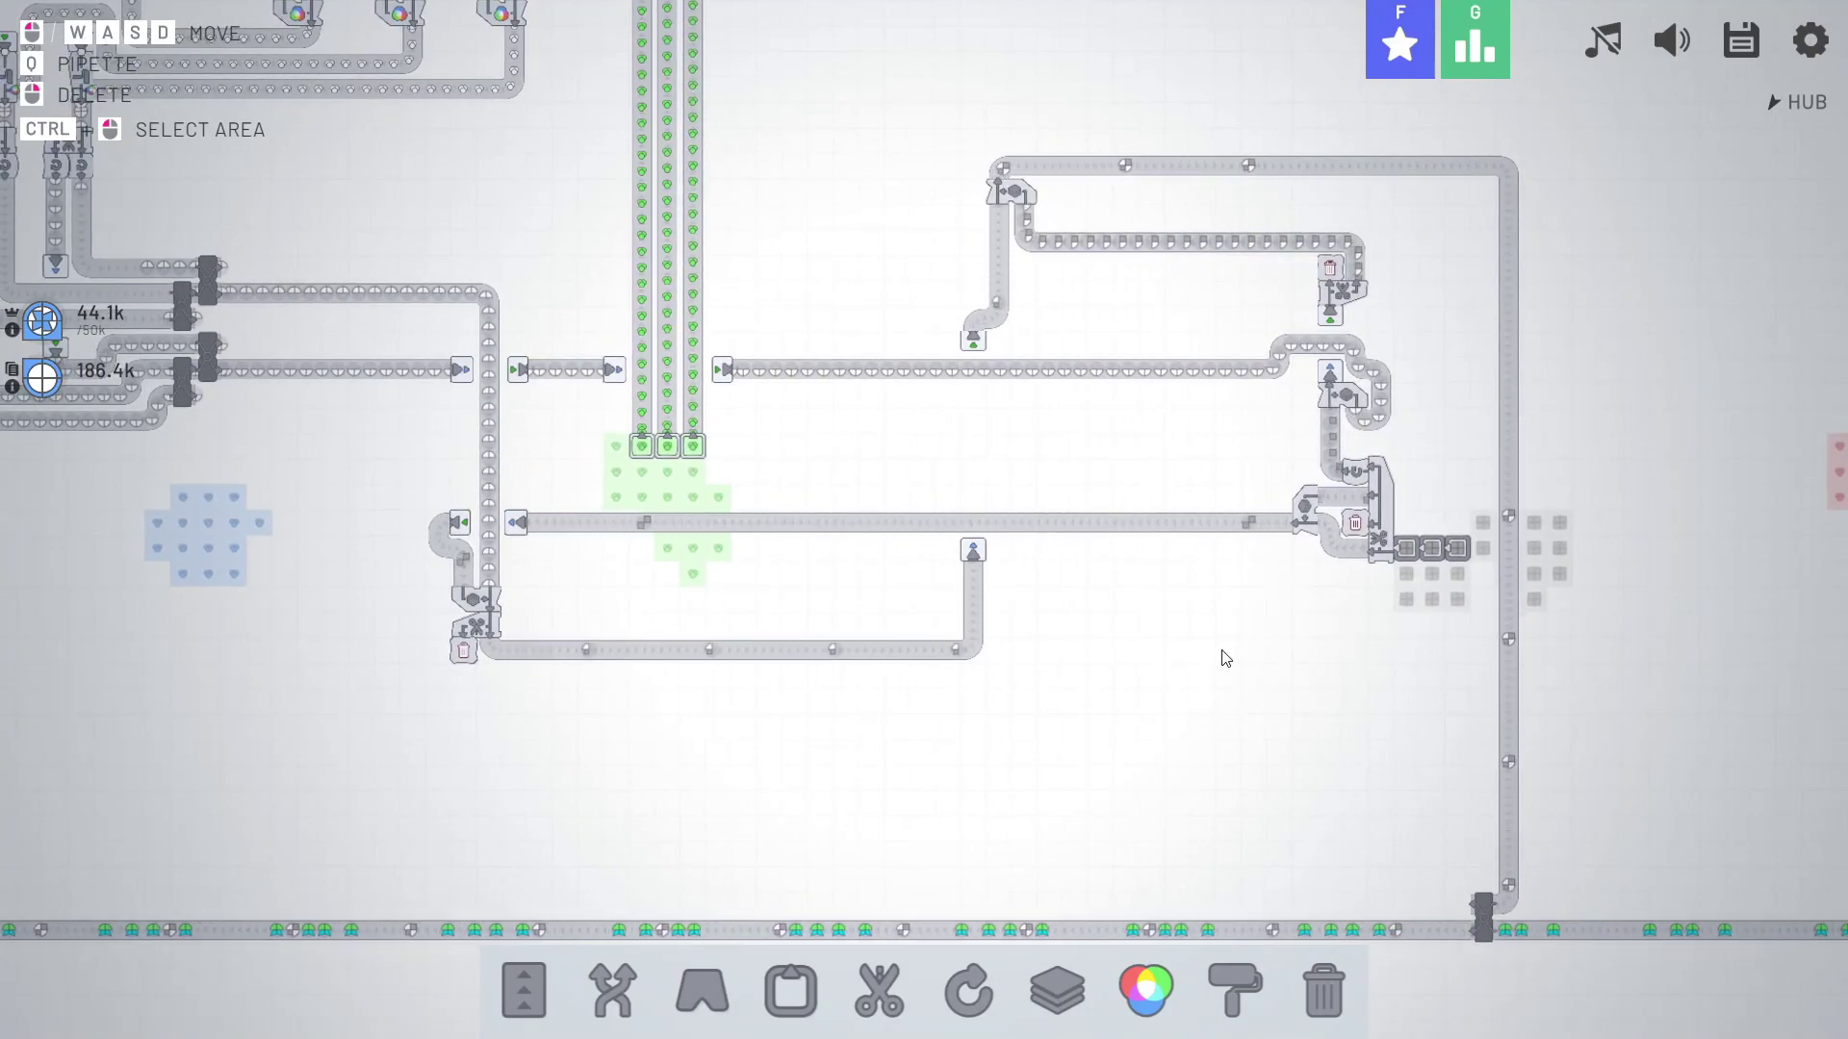
key(d)
key(s)
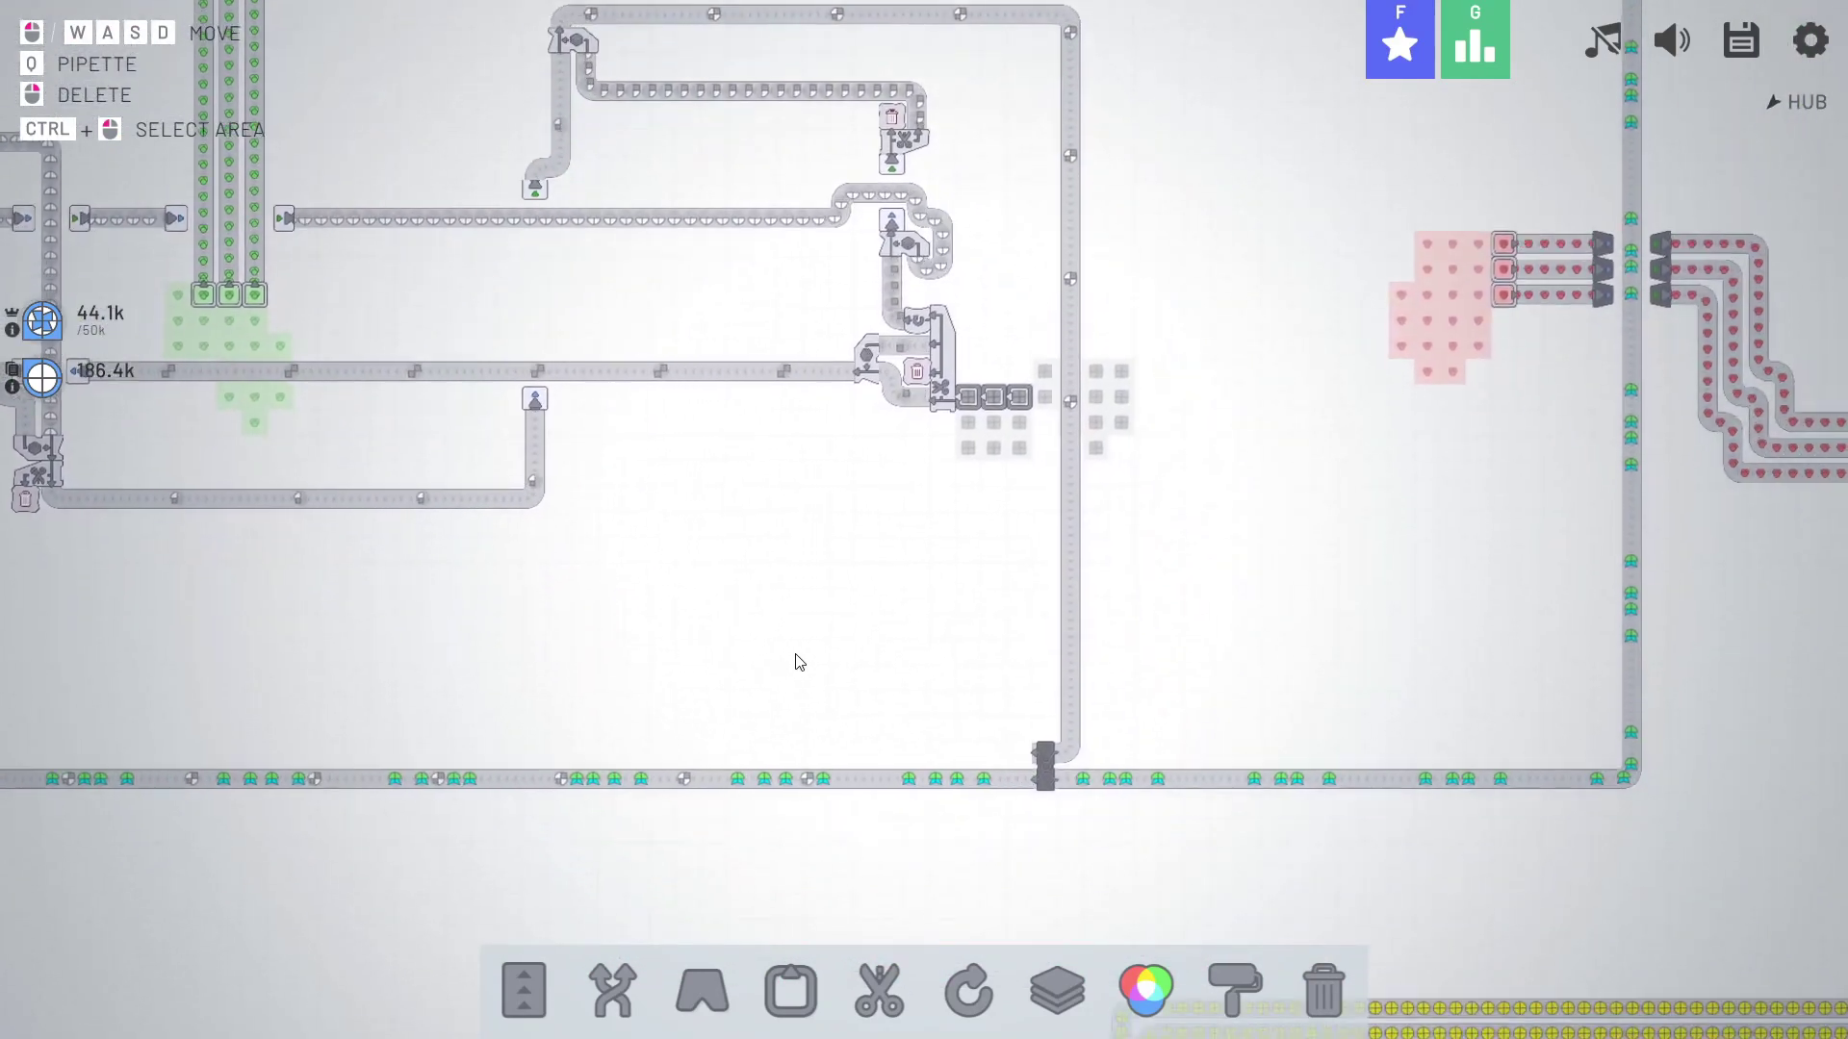
key(w)
key(w)
key(a)
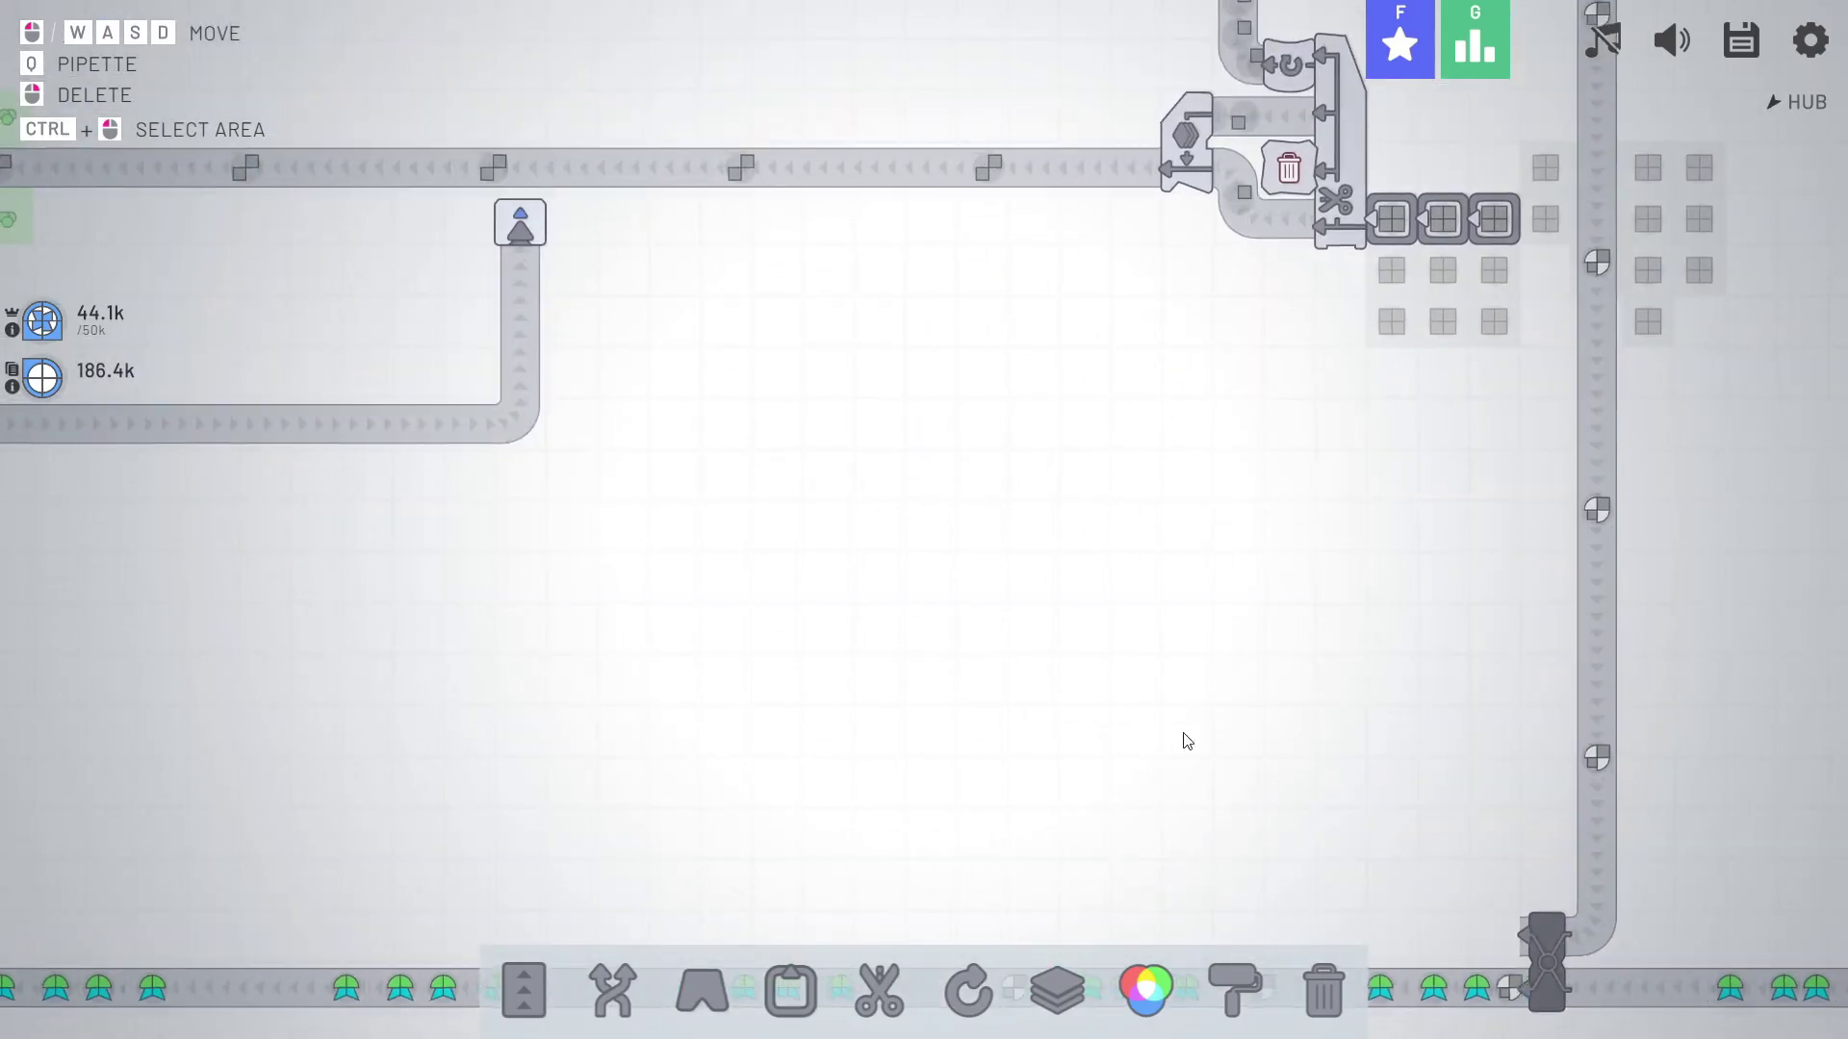
scroll(1122, 675, down, 5)
key(f)
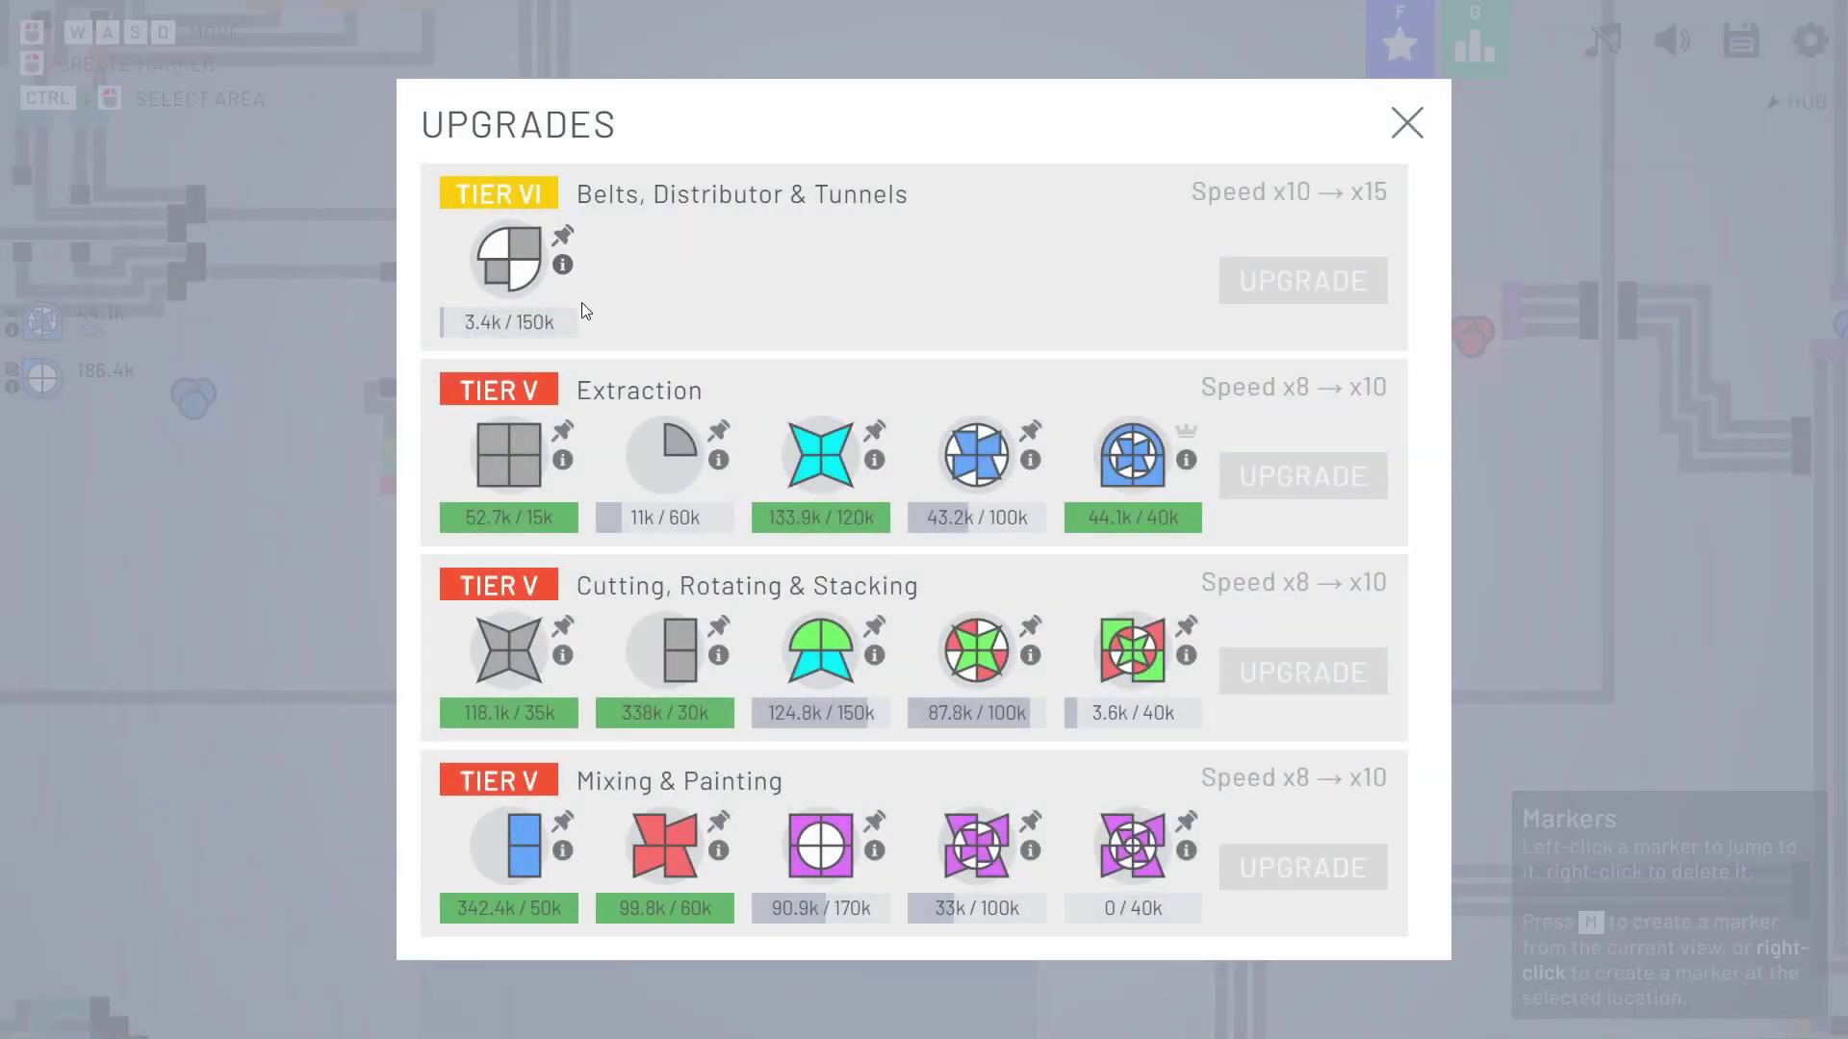
key(Escape)
key(d)
scroll(1076, 697, up, 5)
scroll(1055, 612, down, 5)
key(s)
scroll(1155, 548, up, 4)
key(w)
scroll(1010, 491, up, 3)
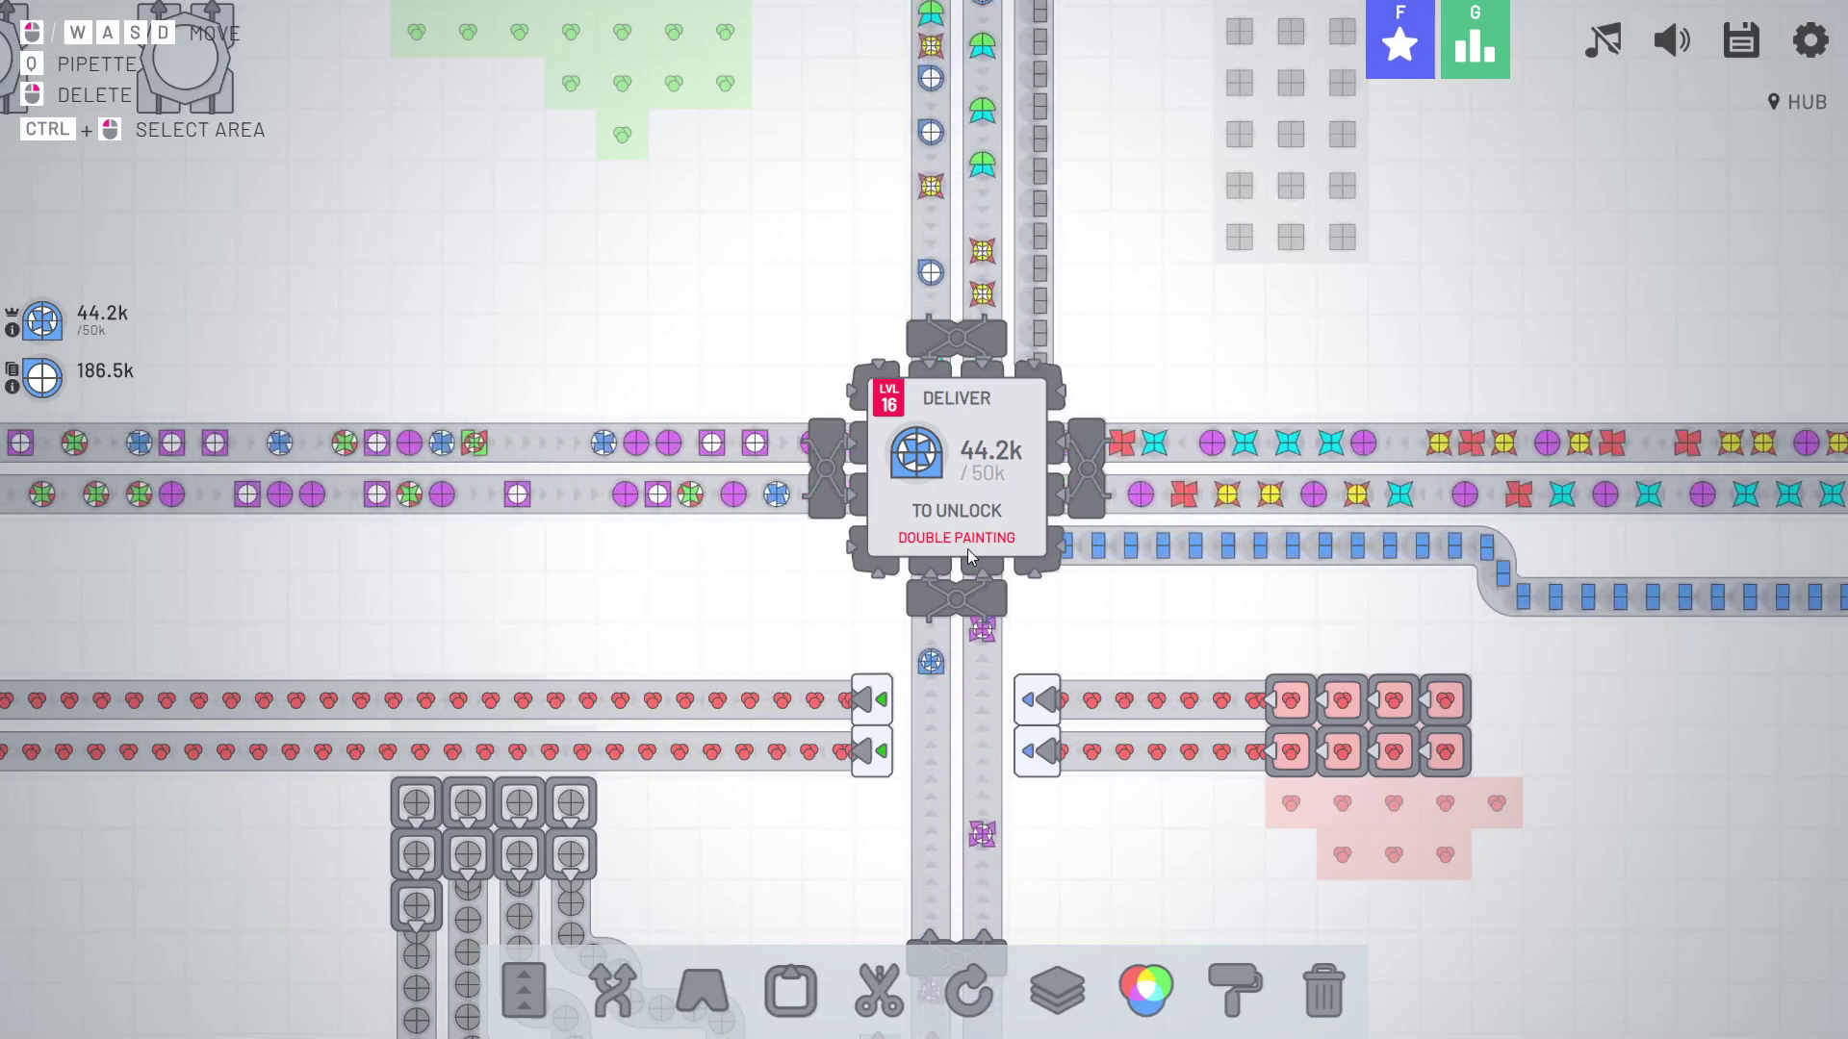
key(f)
key(f)
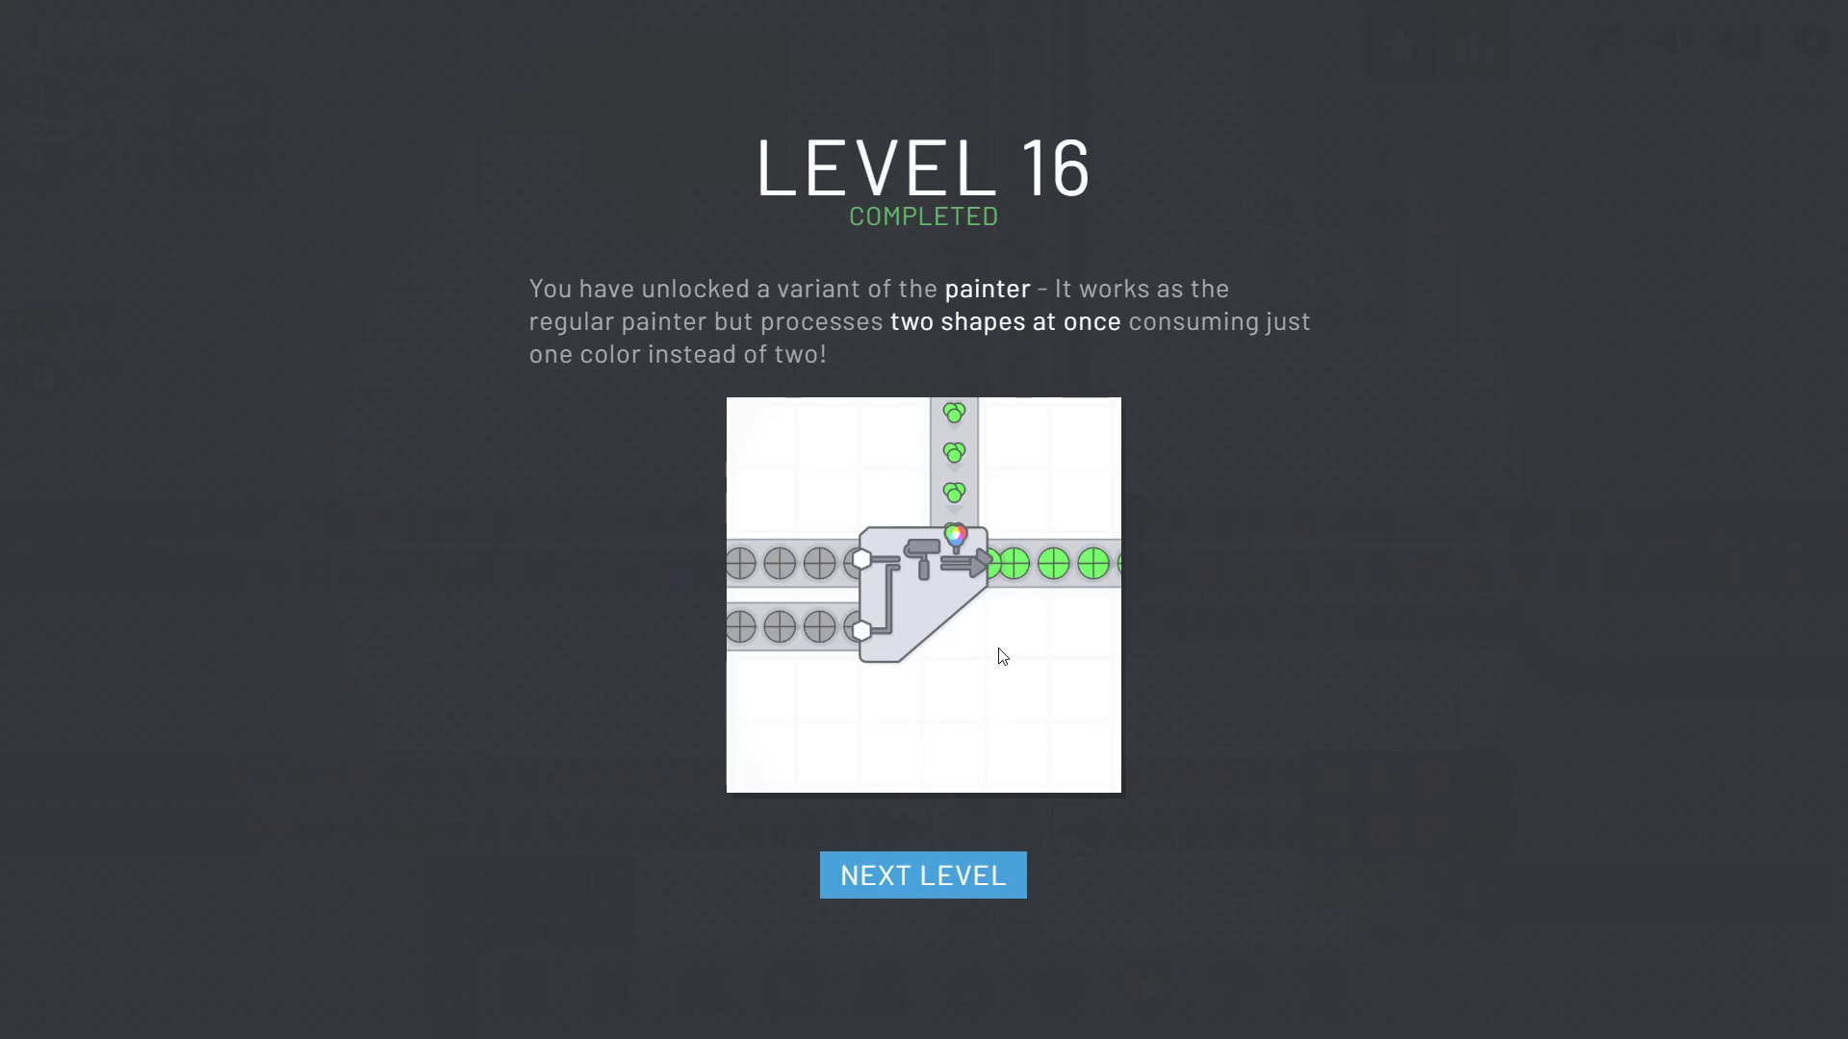
Continue to level 17, unlocking the double painter.
click(967, 878)
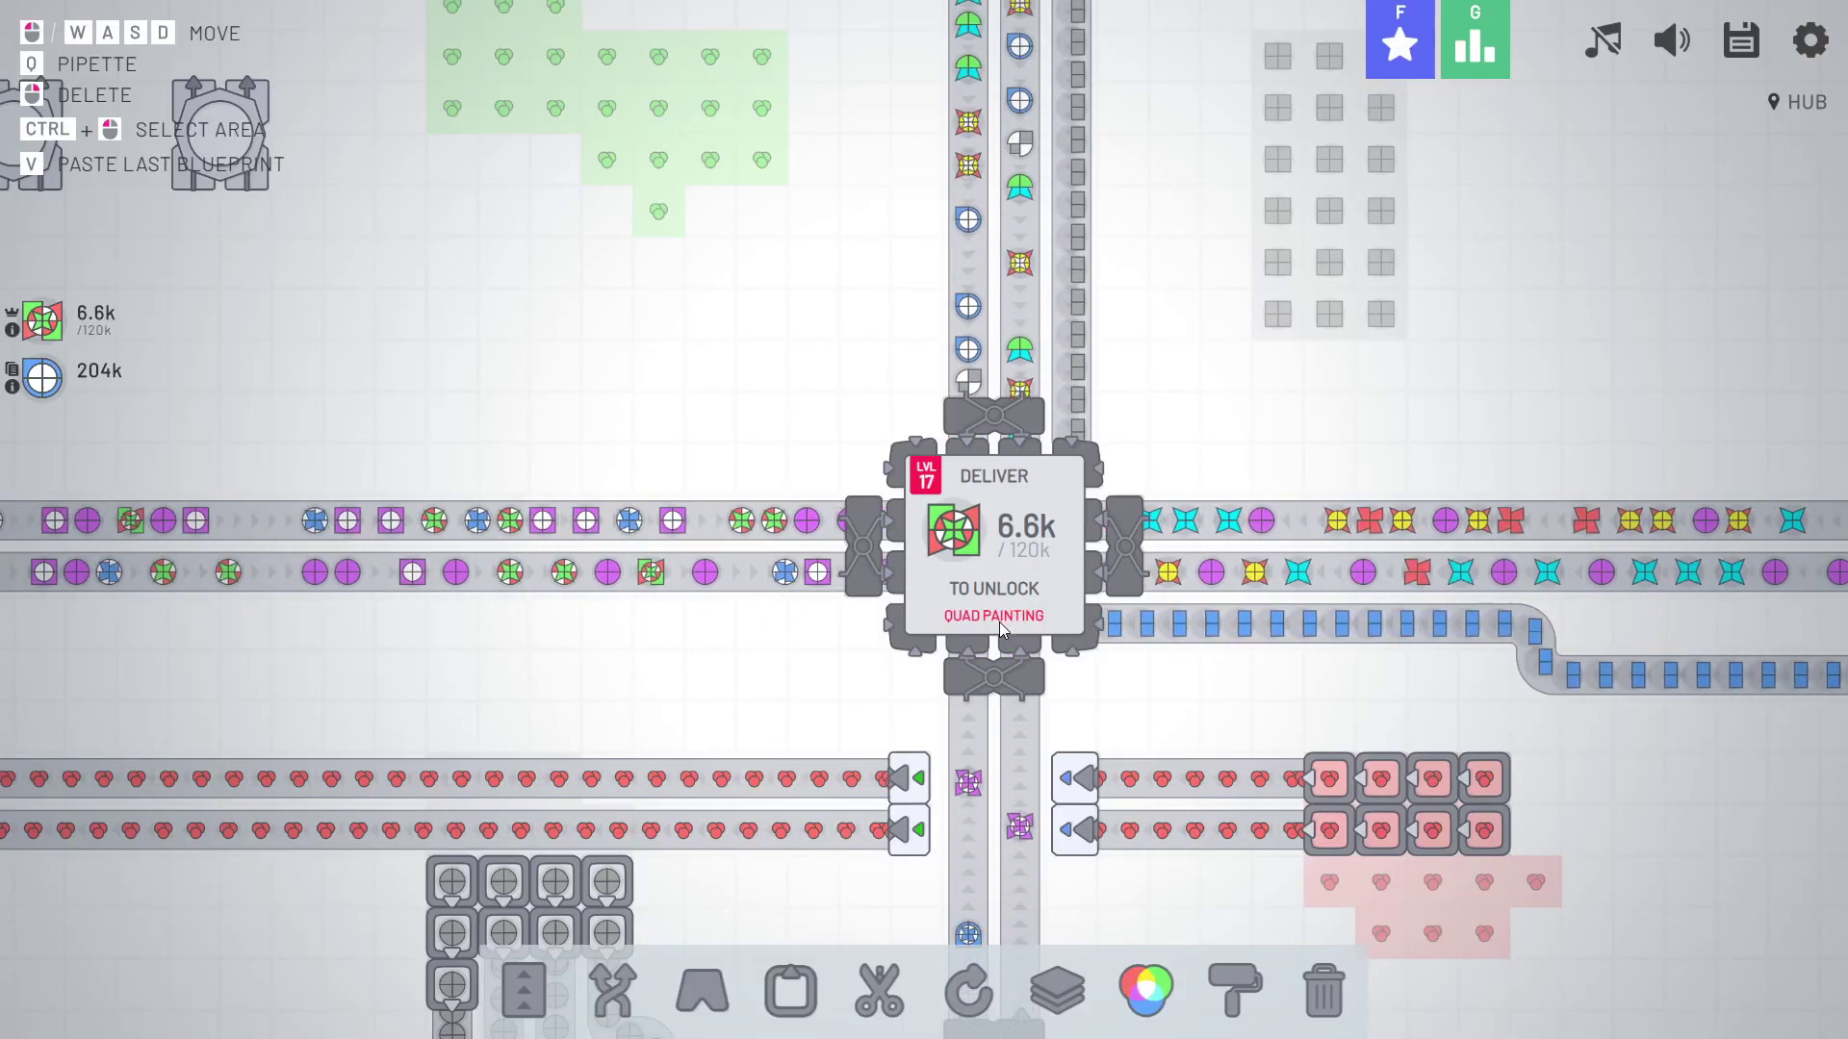
key(d)
scroll(1007, 618, down, 3)
key(d)
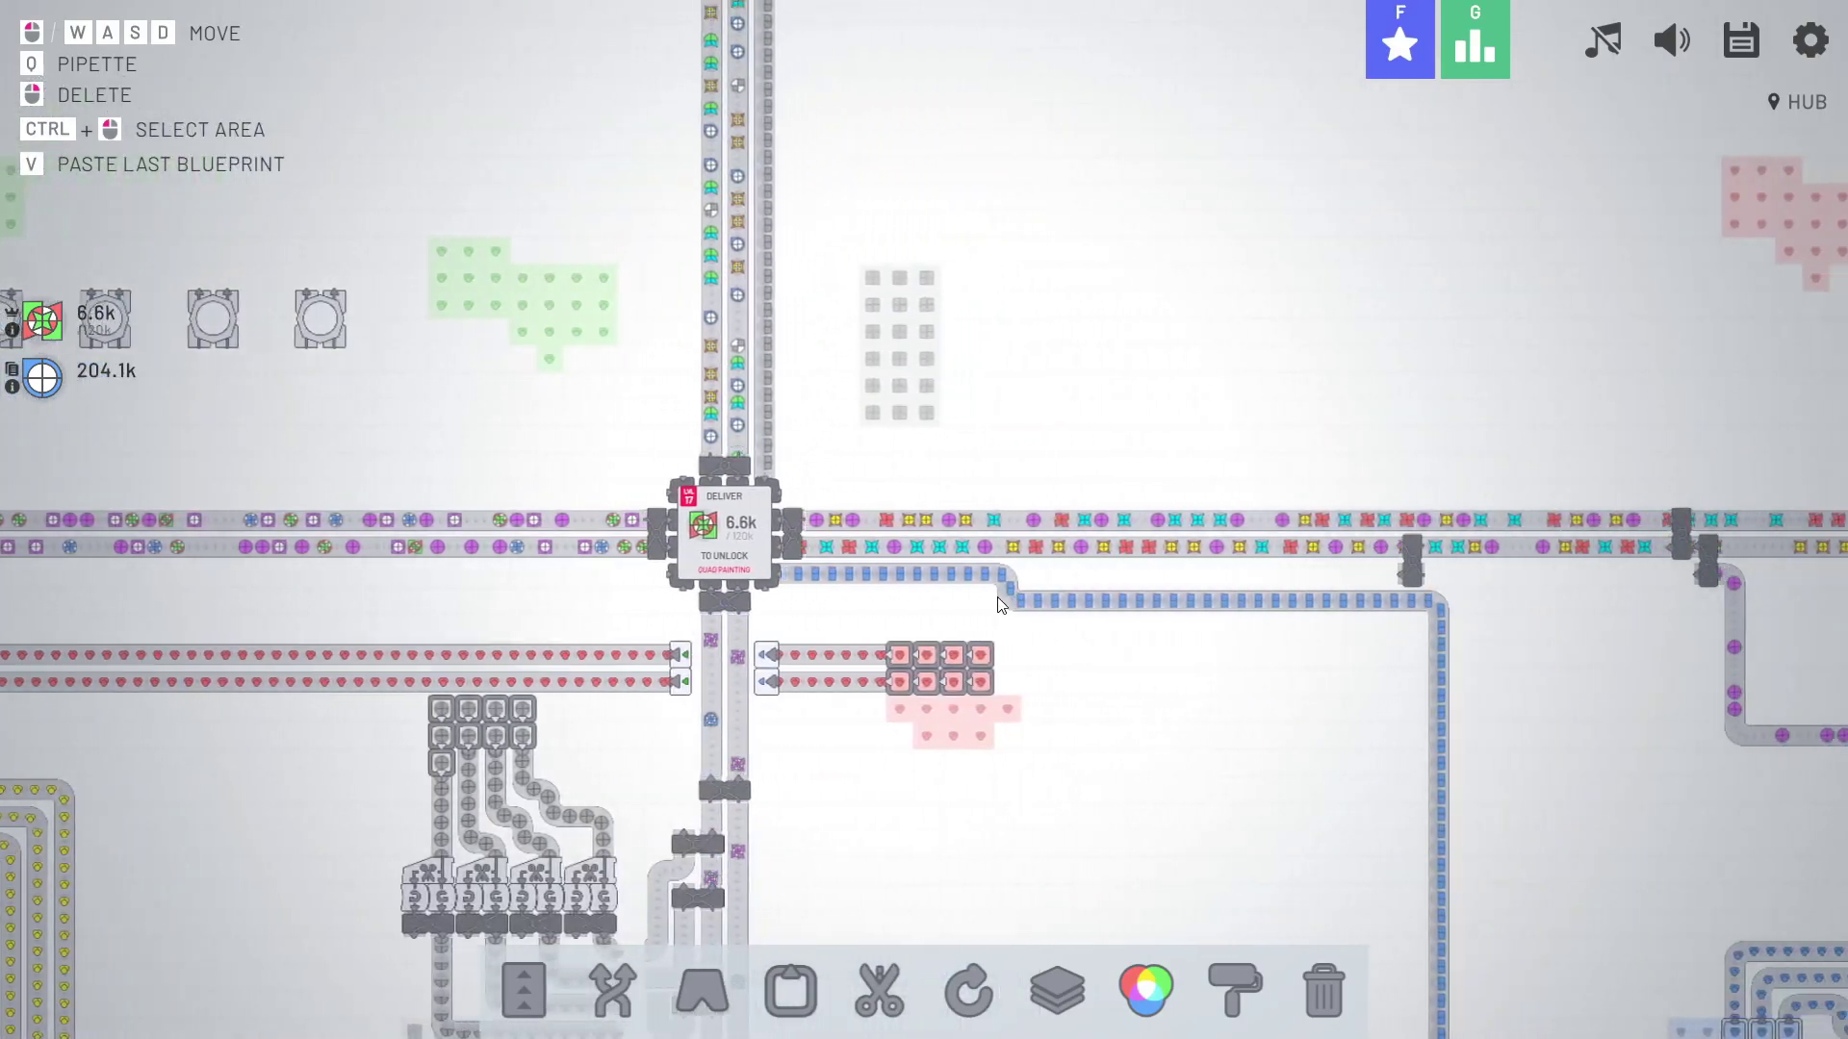
Briefly arm the belt and balancer tools, cancel, and check the upgrades overview.
key(1)
key(2)
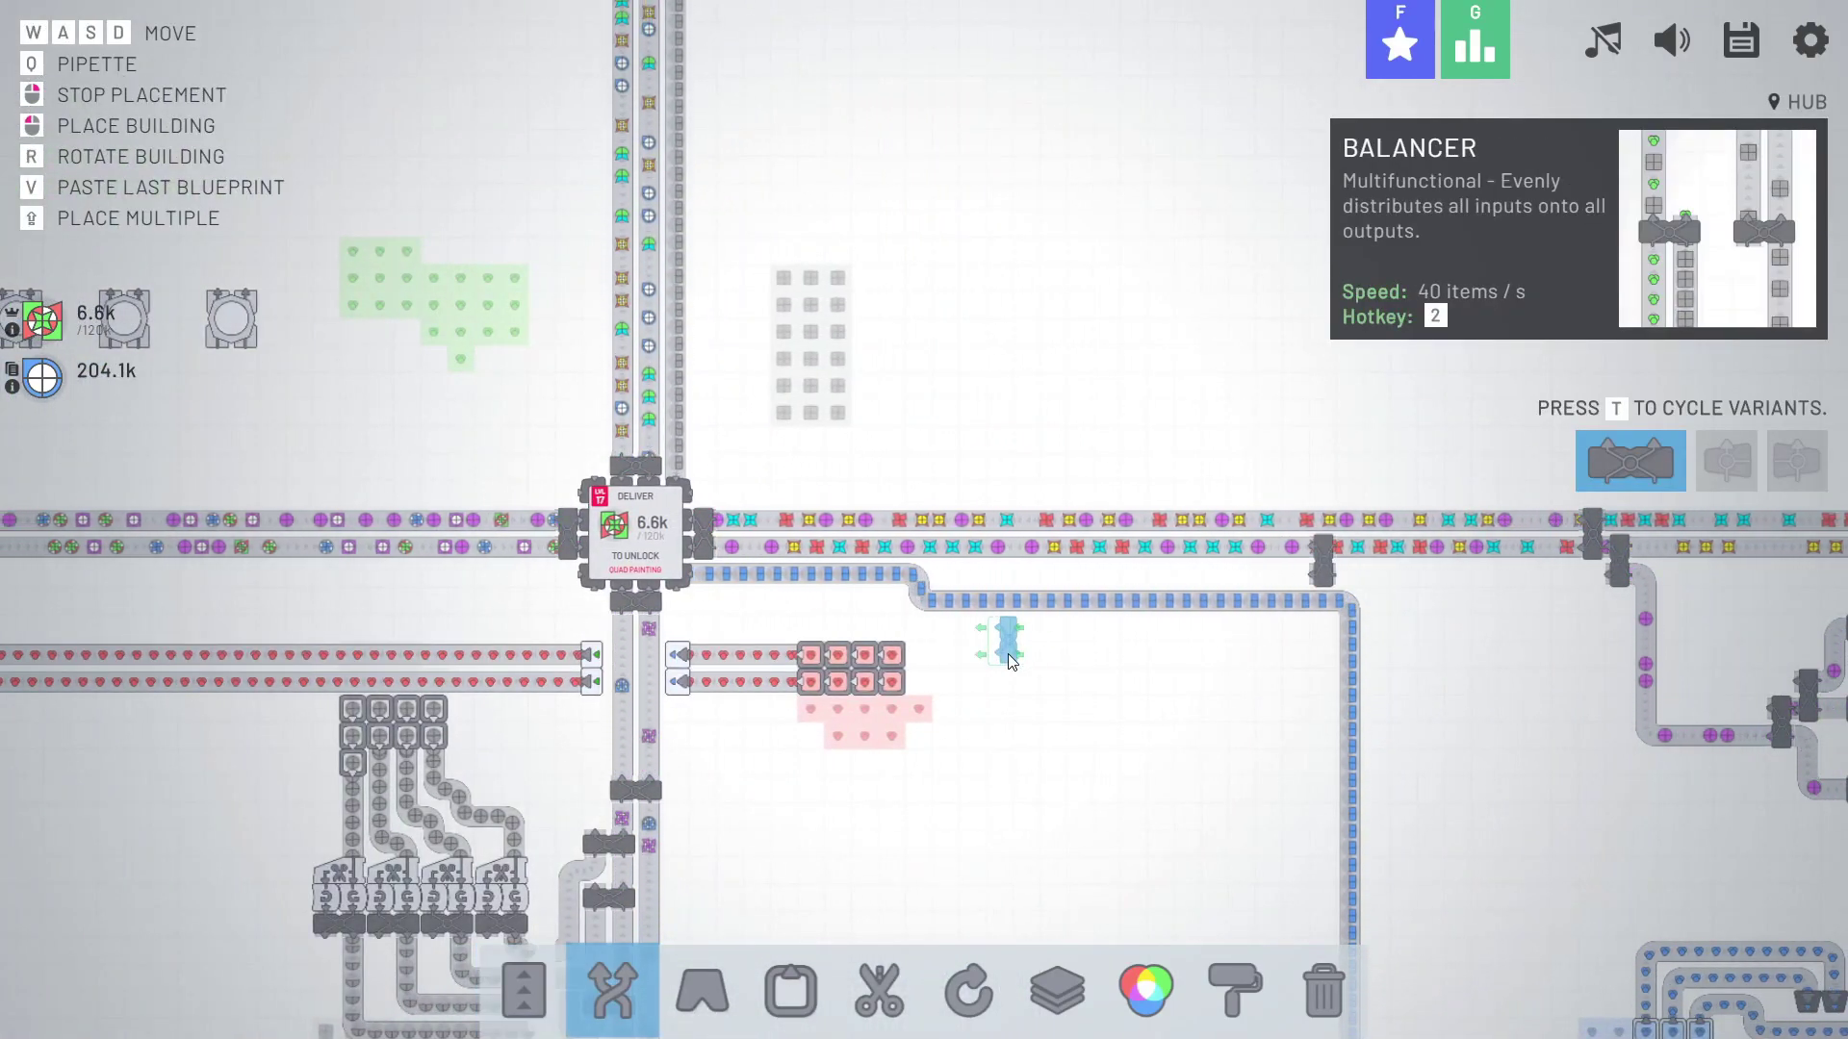
right_click(1008, 655)
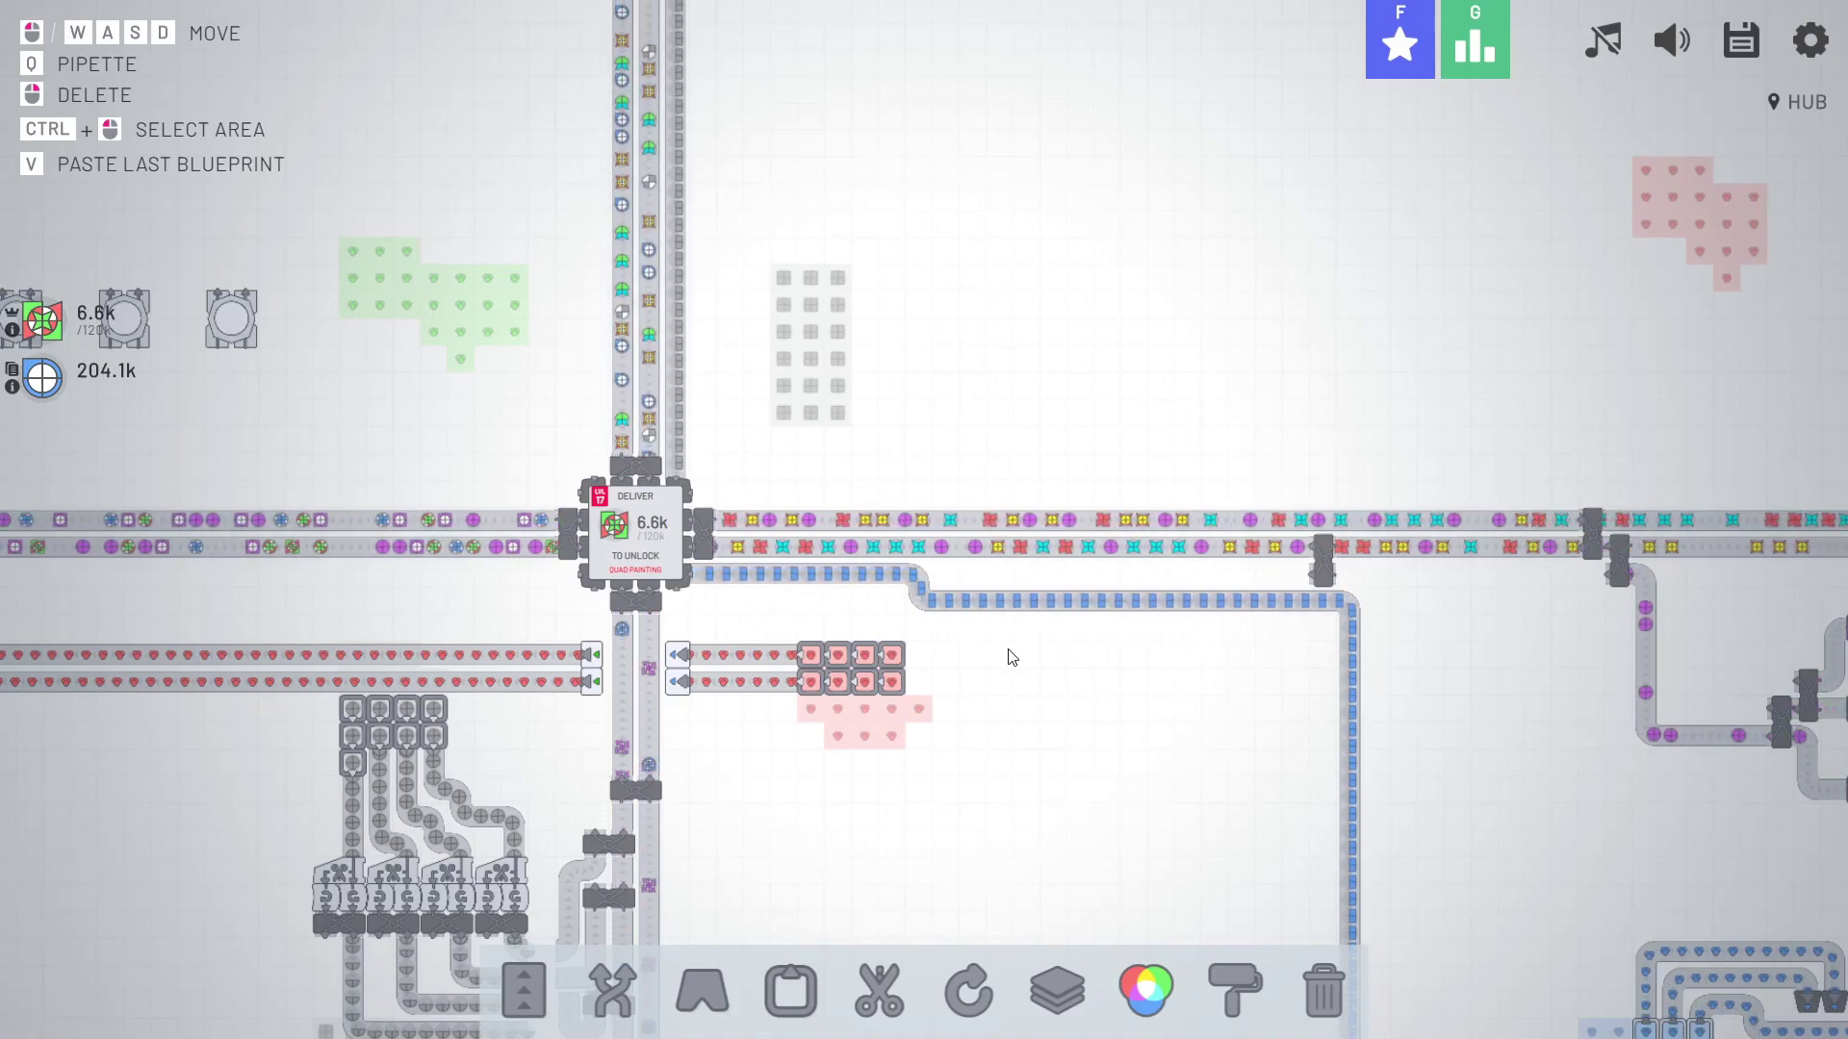
key(f)
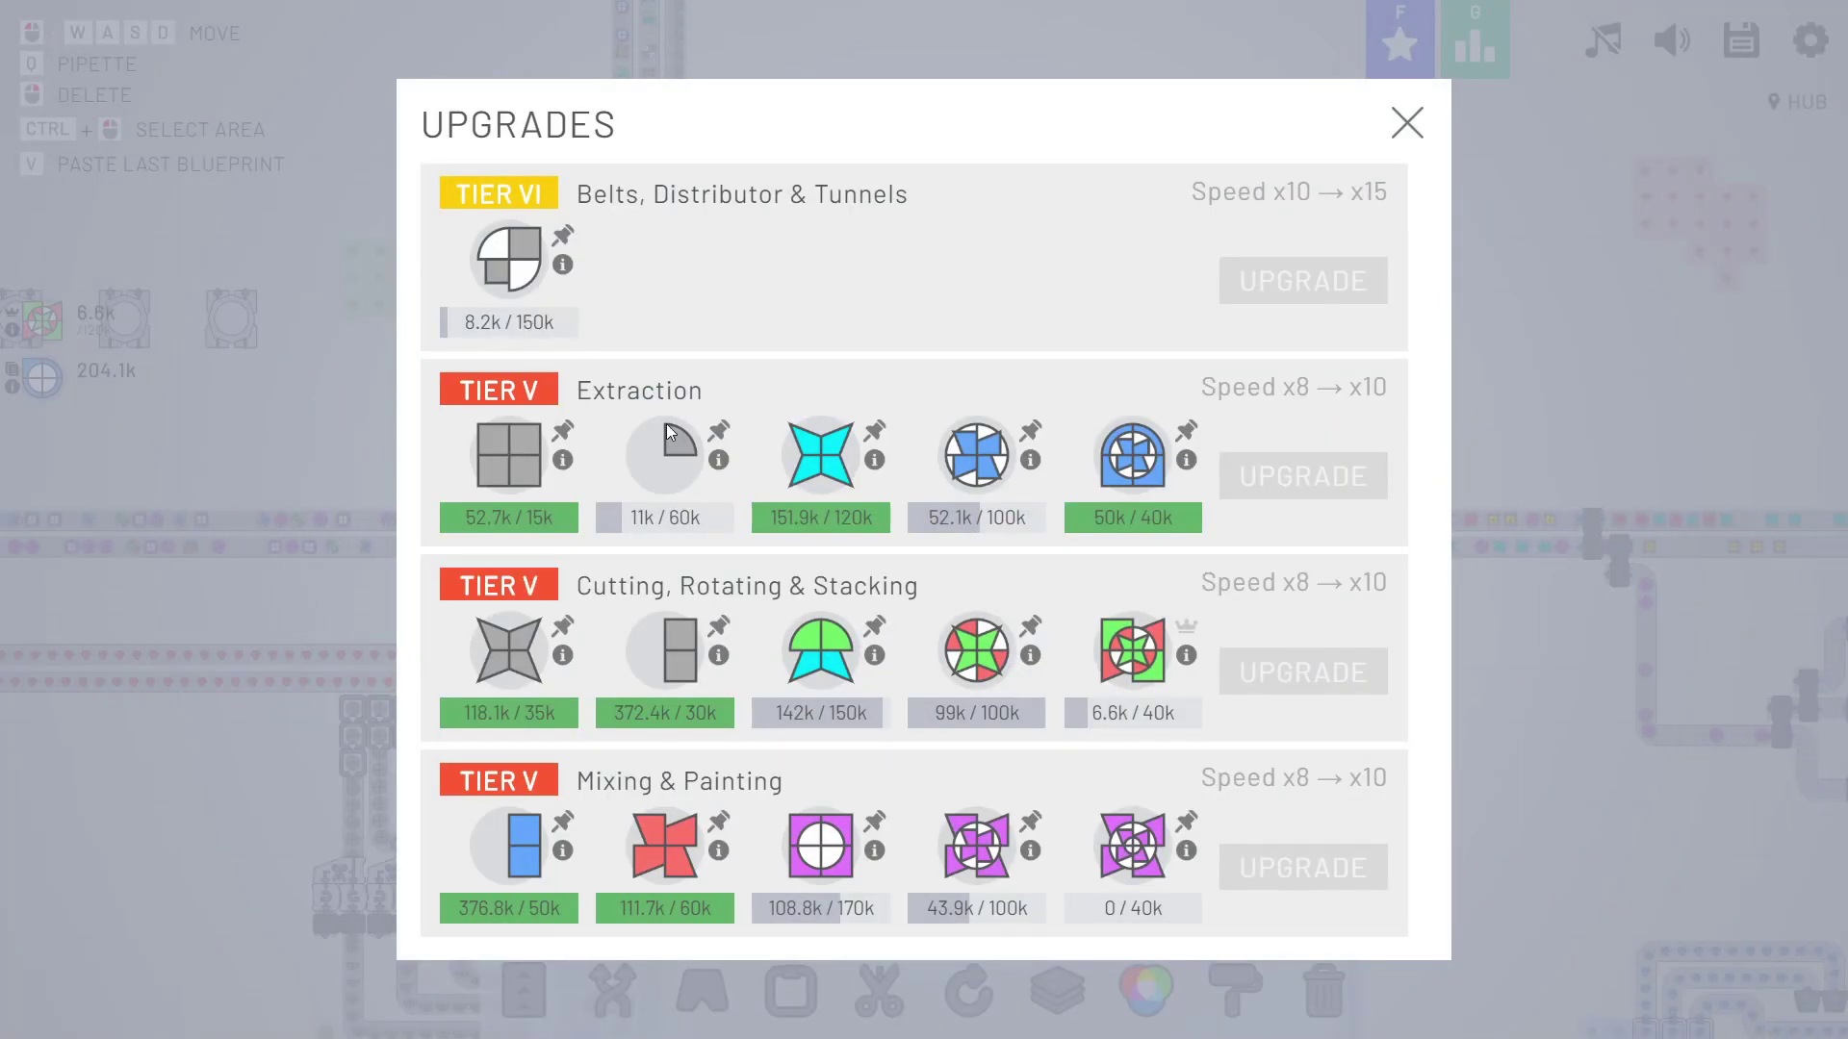
key(Escape)
scroll(995, 509, up, 3)
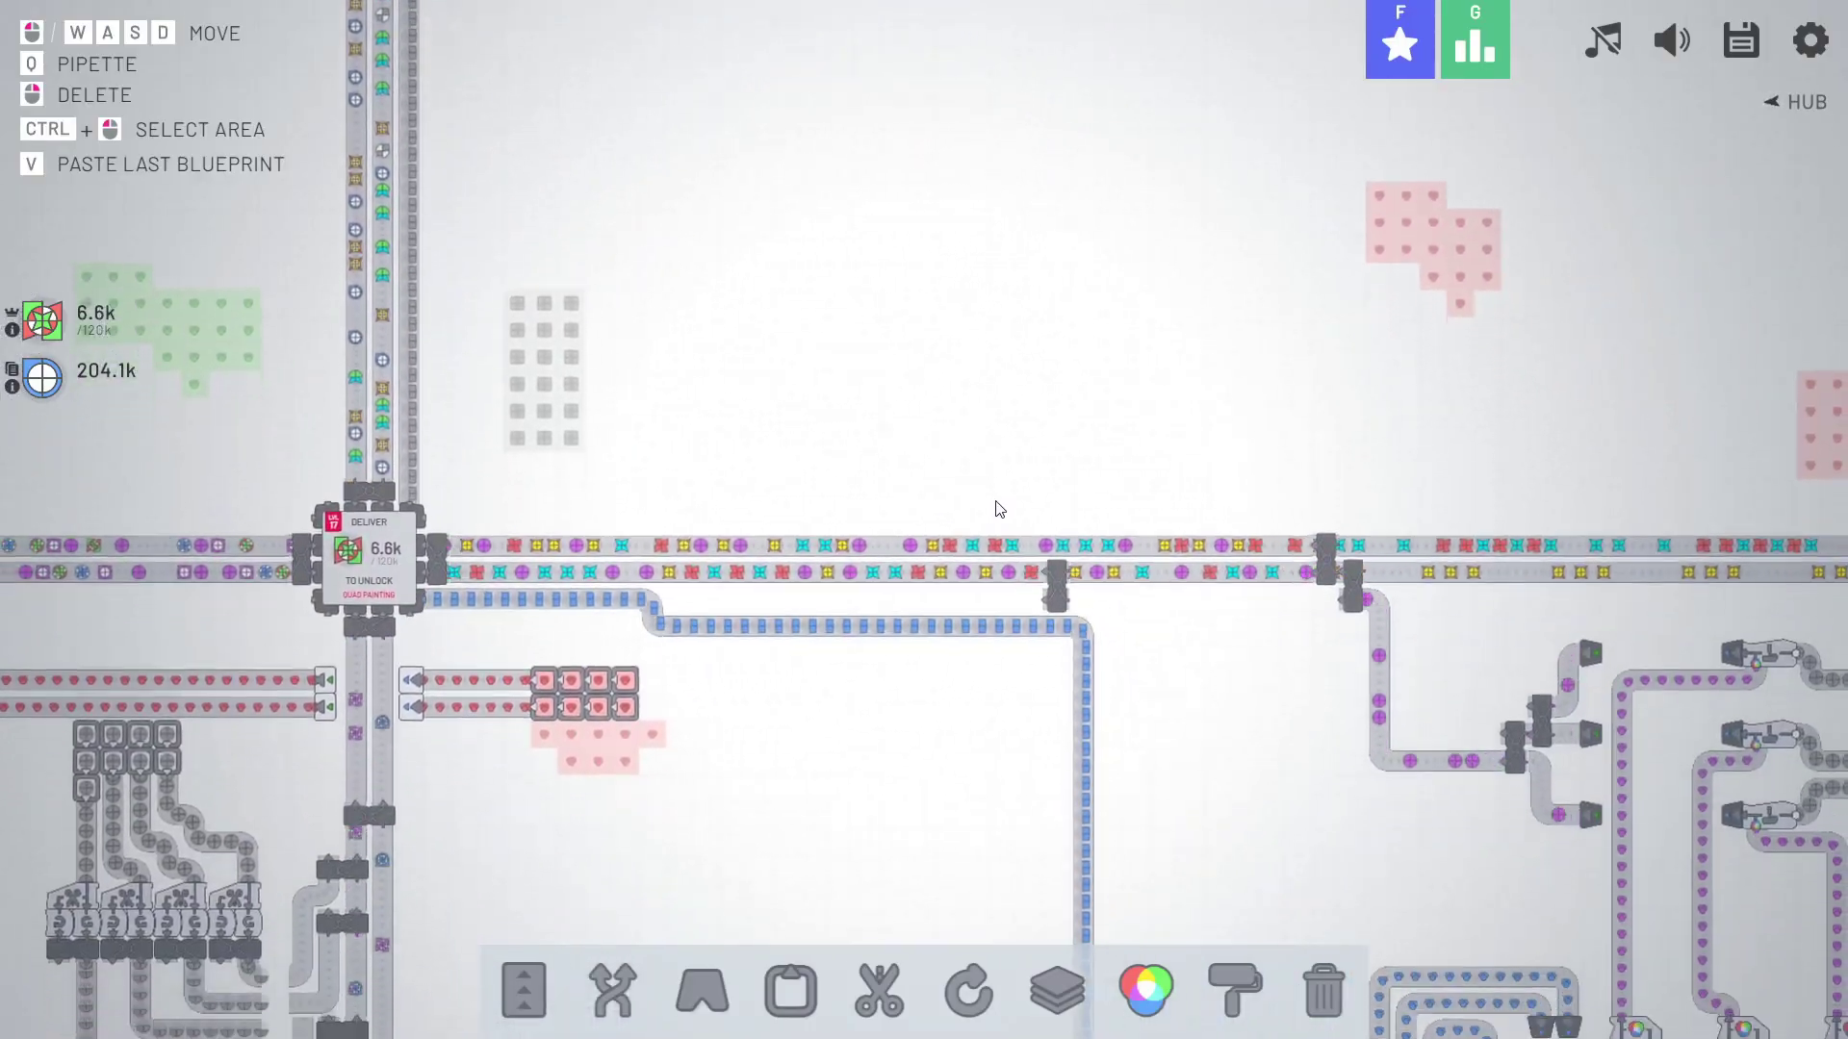
scroll(995, 508, down, 2)
scroll(1097, 895, up, 2)
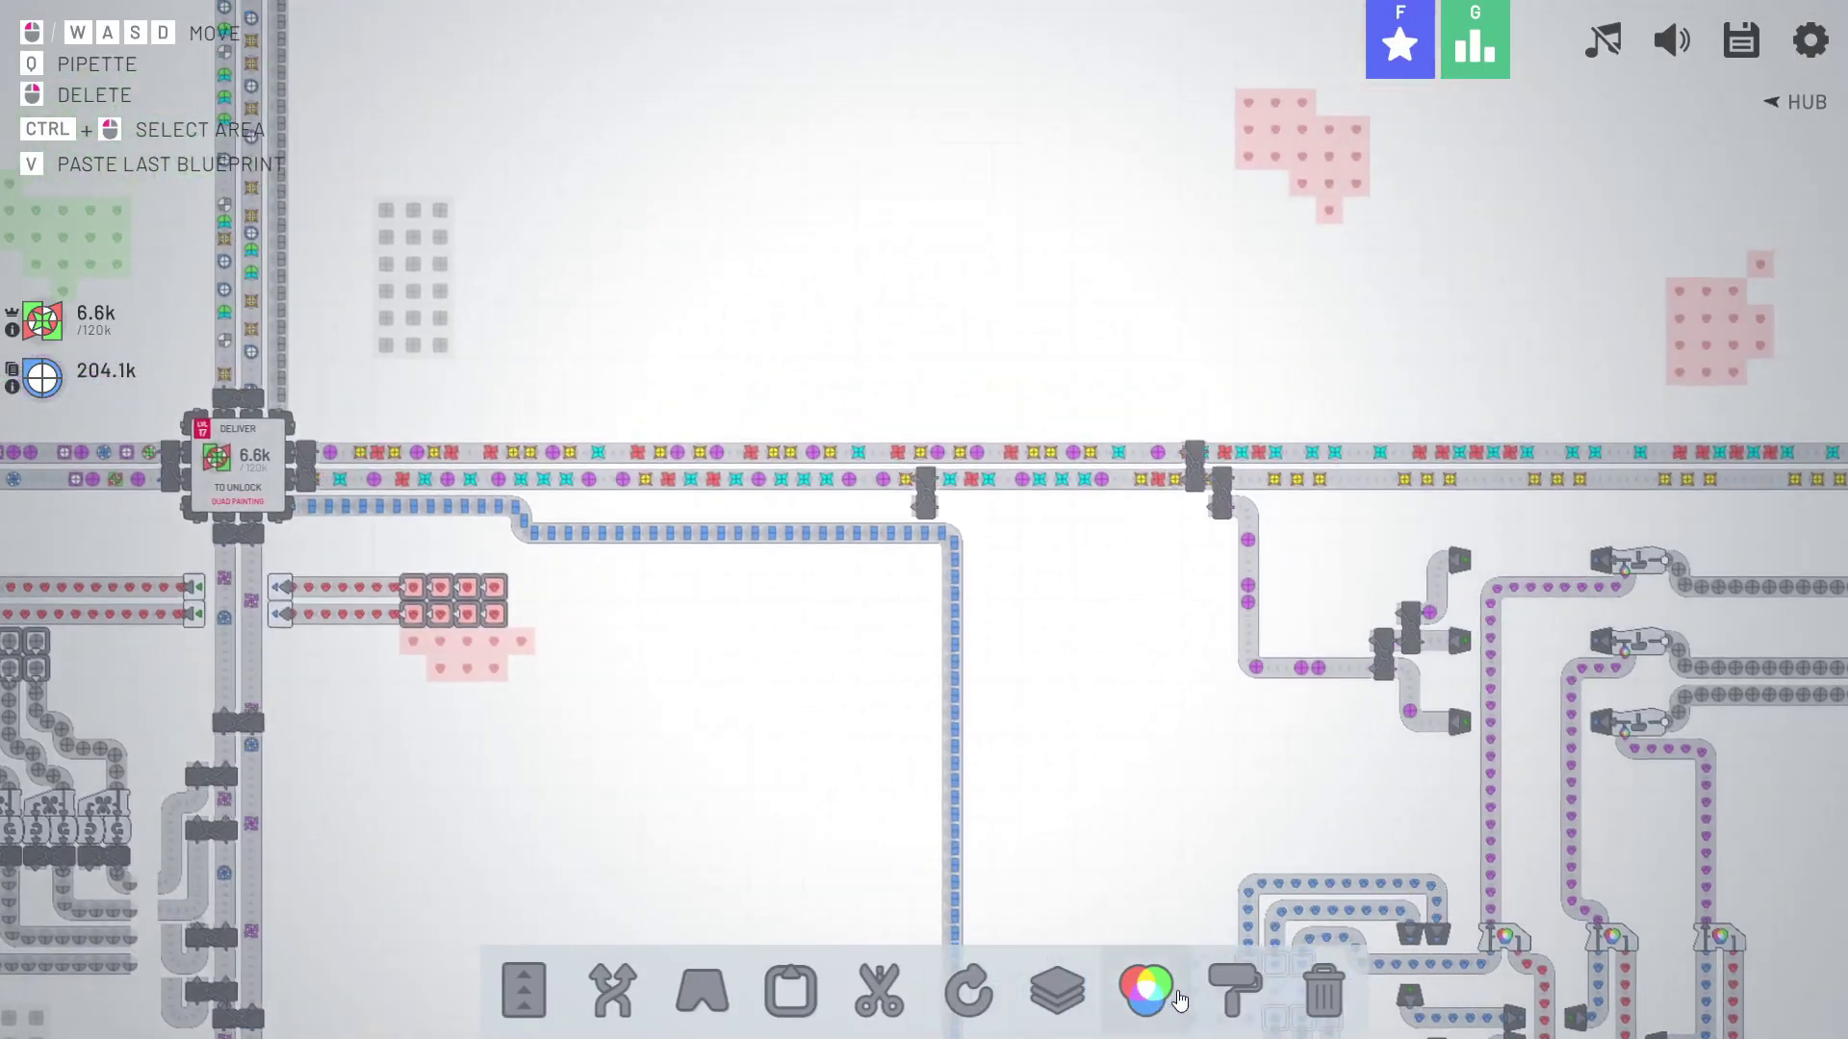
click(1156, 995)
click(1234, 991)
key(w)
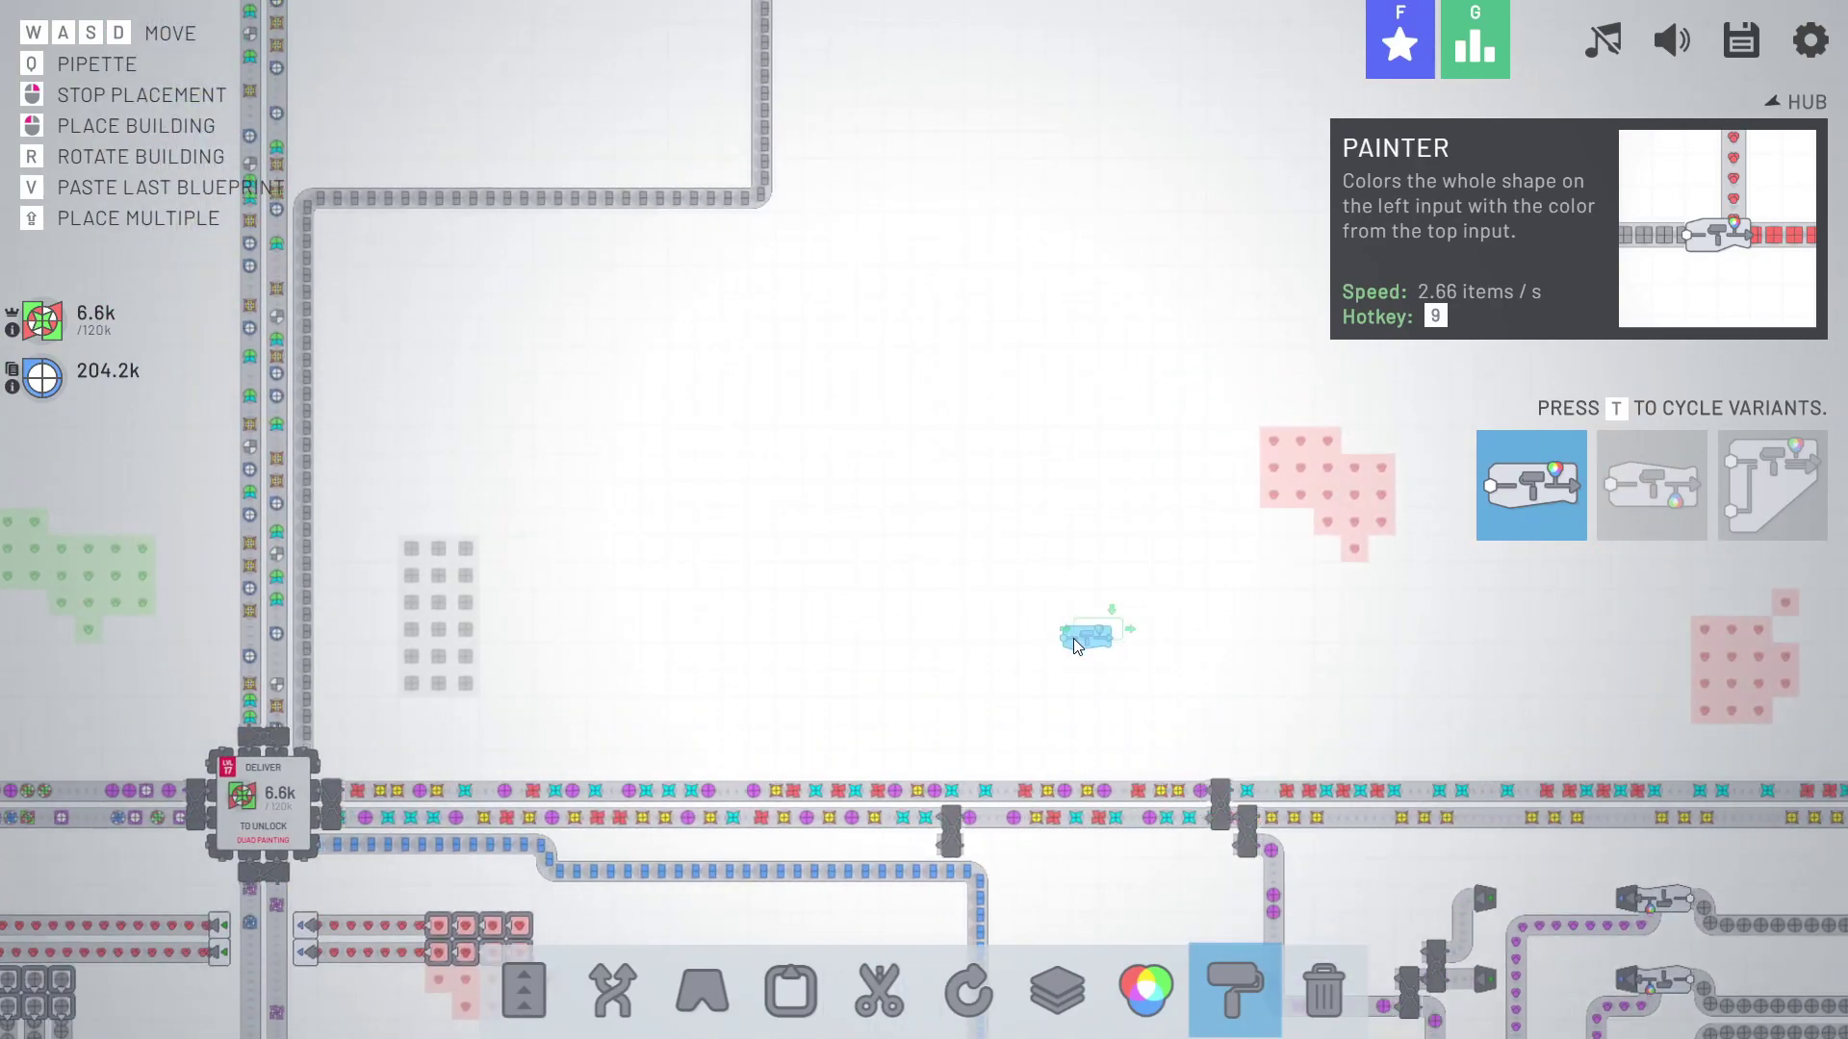
key(t)
key(t)
key(a)
key(s)
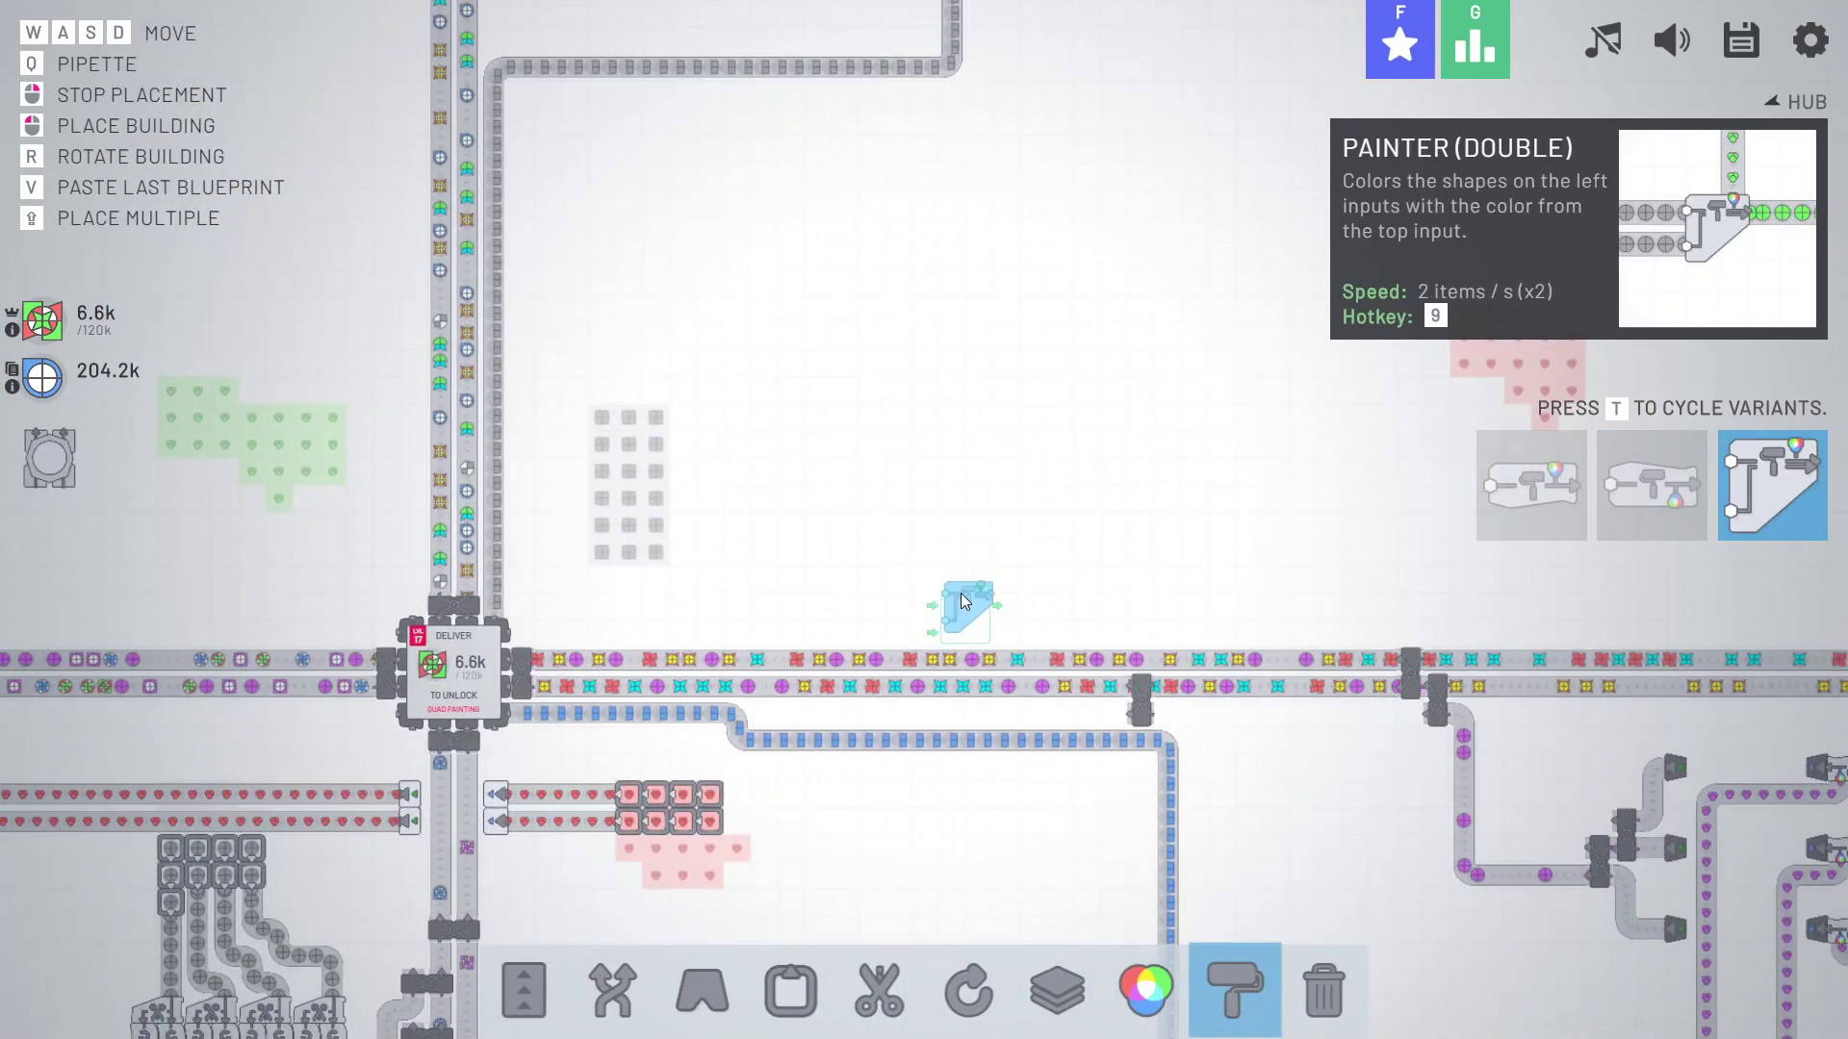
scroll(965, 600, up, 2)
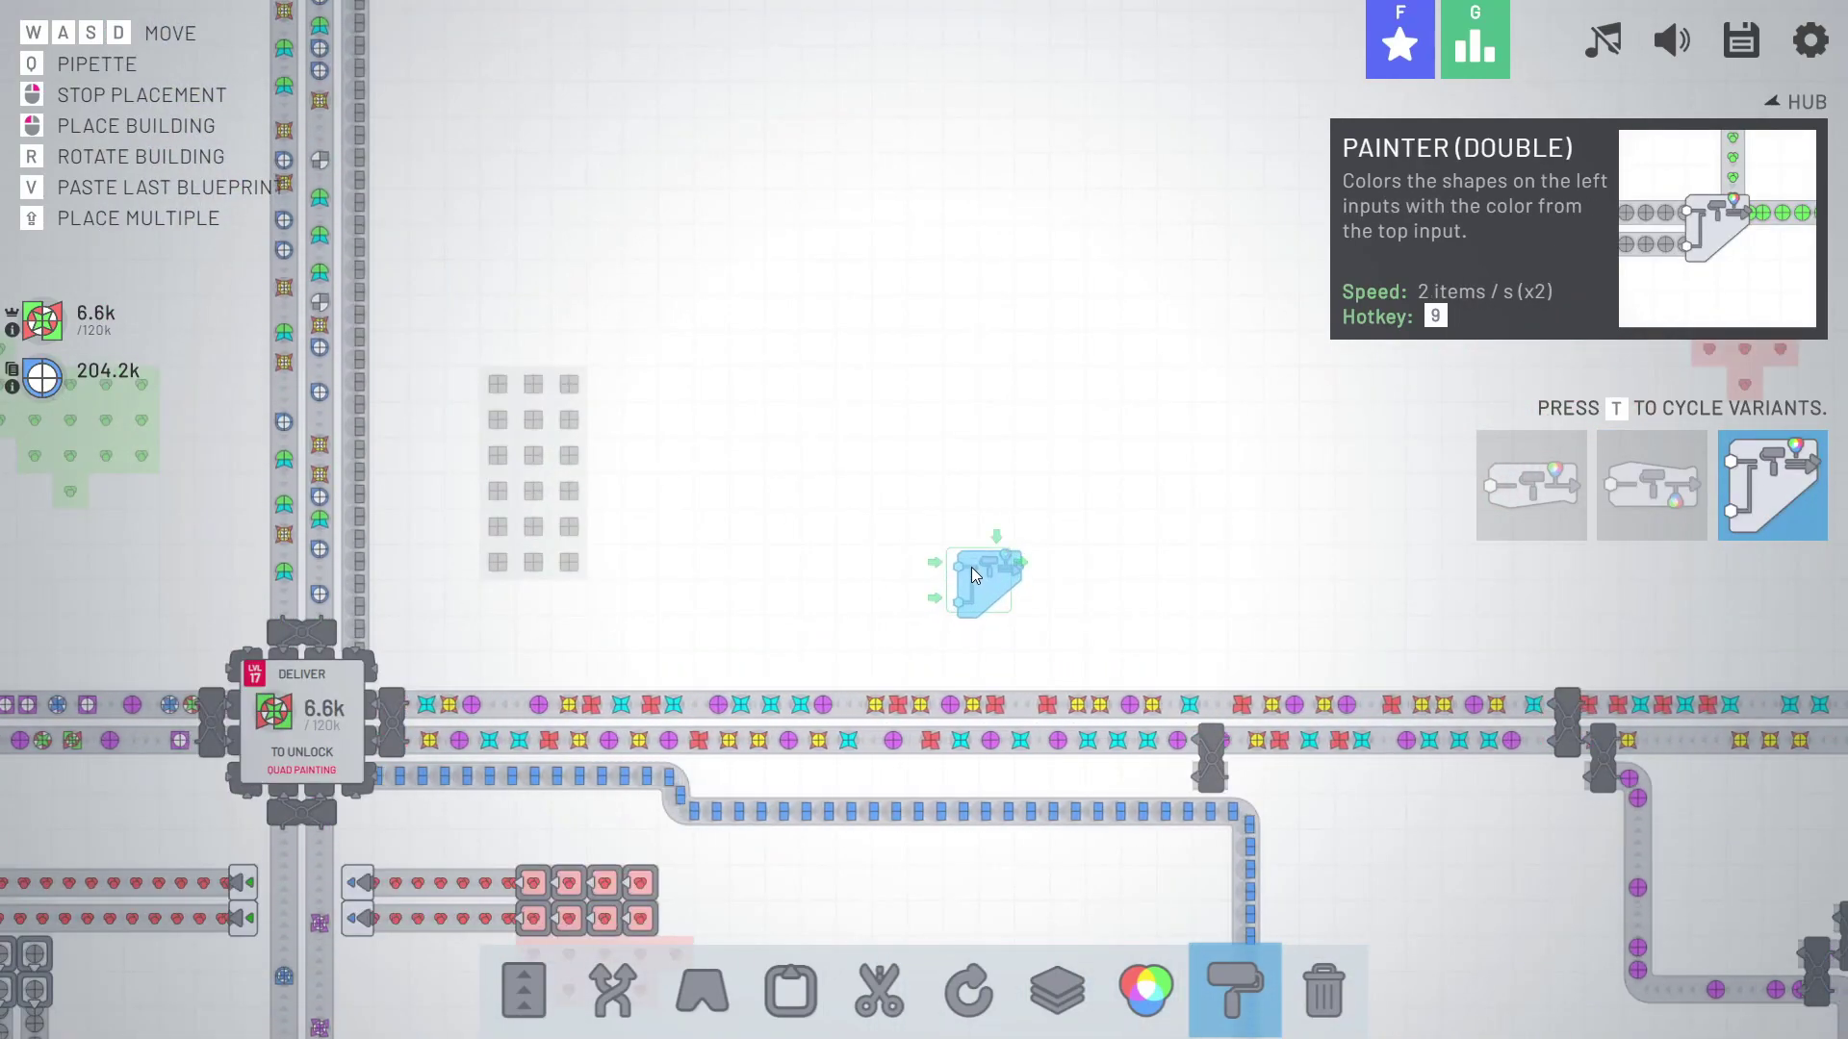
key(r)
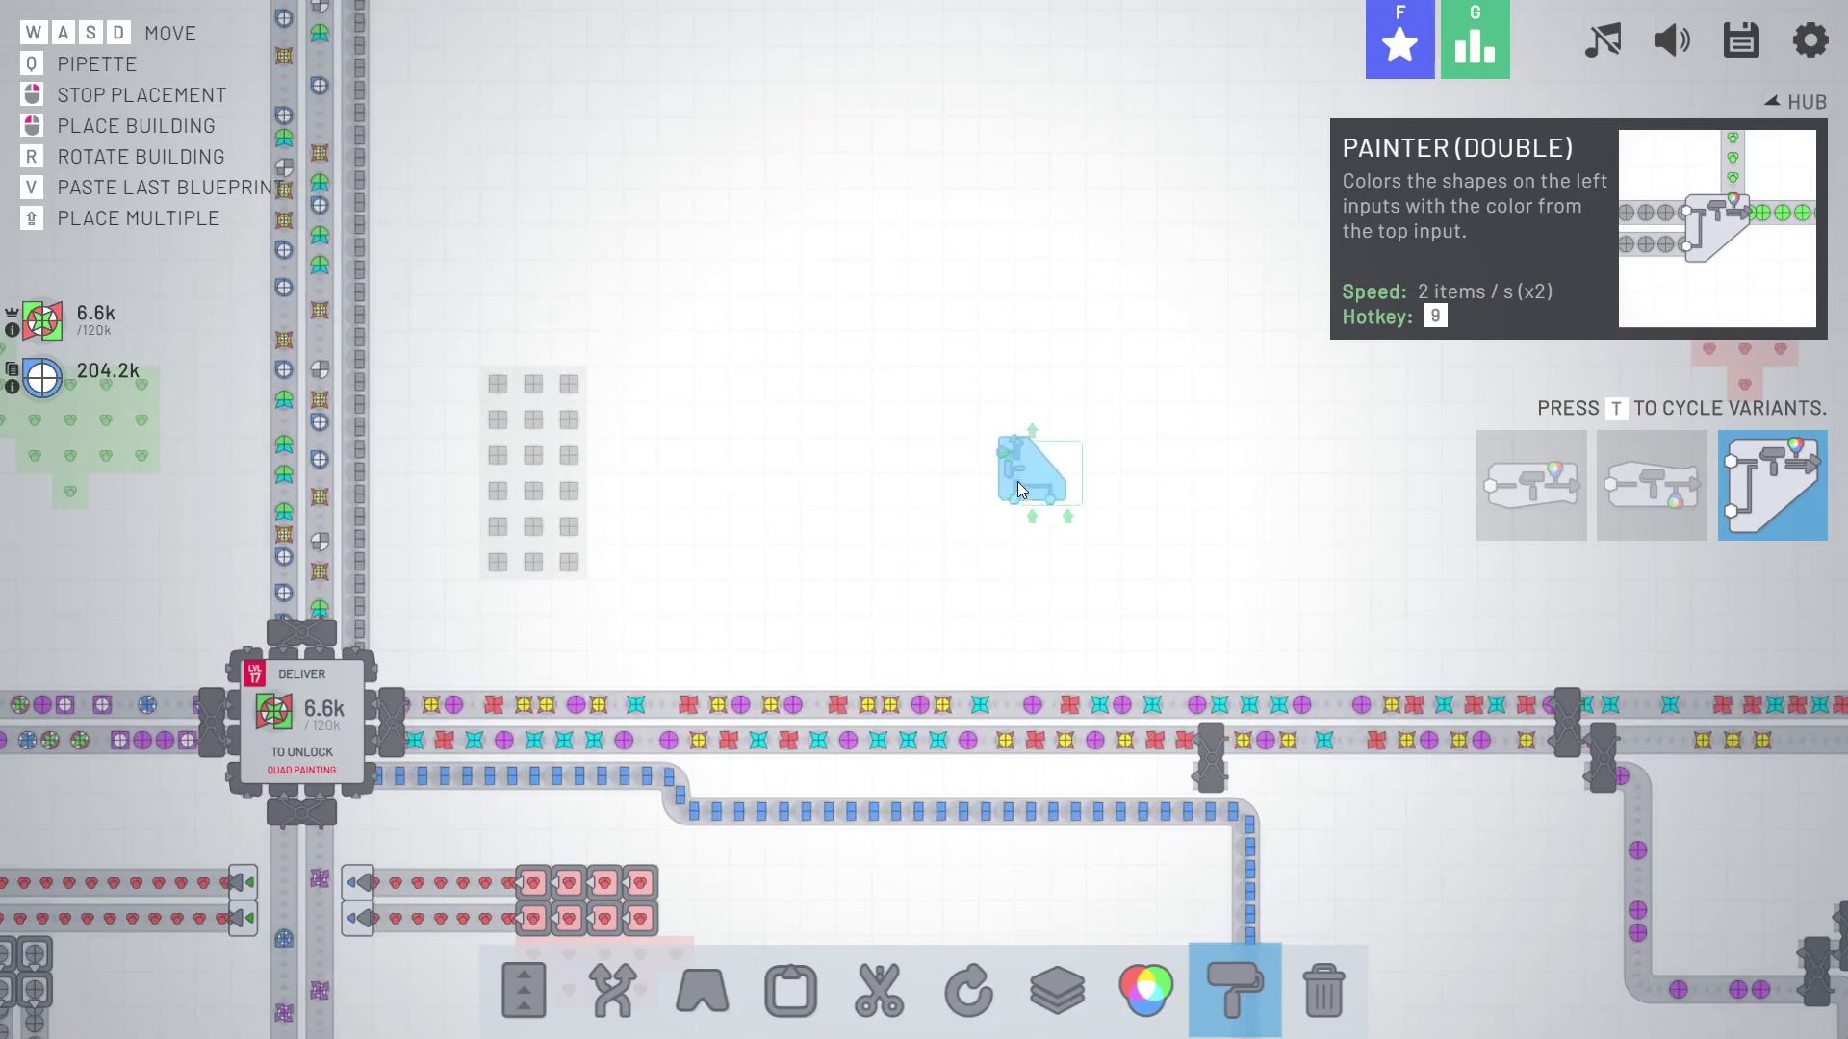
click(1020, 487)
right_click(1025, 462)
scroll(1027, 460, down, 3)
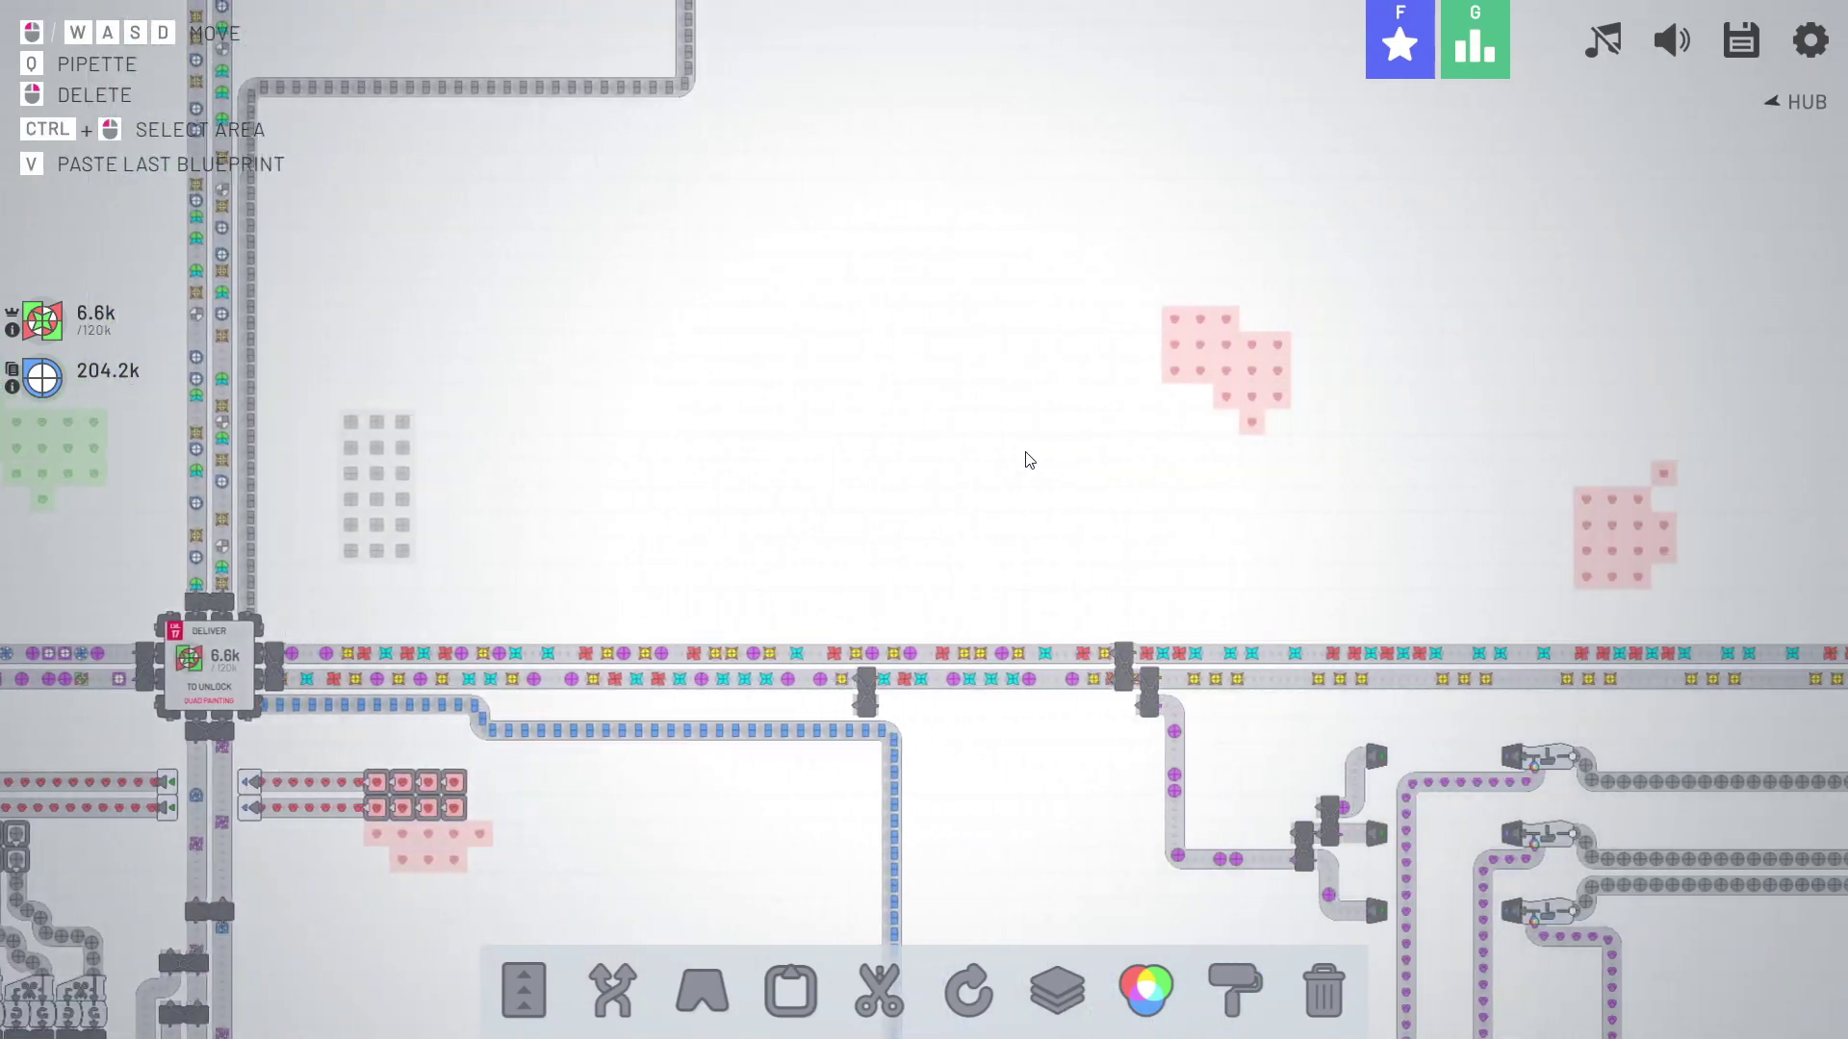
scroll(1026, 459, down, 4)
scroll(1023, 453, down, 3)
scroll(1021, 453, down, 3)
scroll(1001, 490, down, 2)
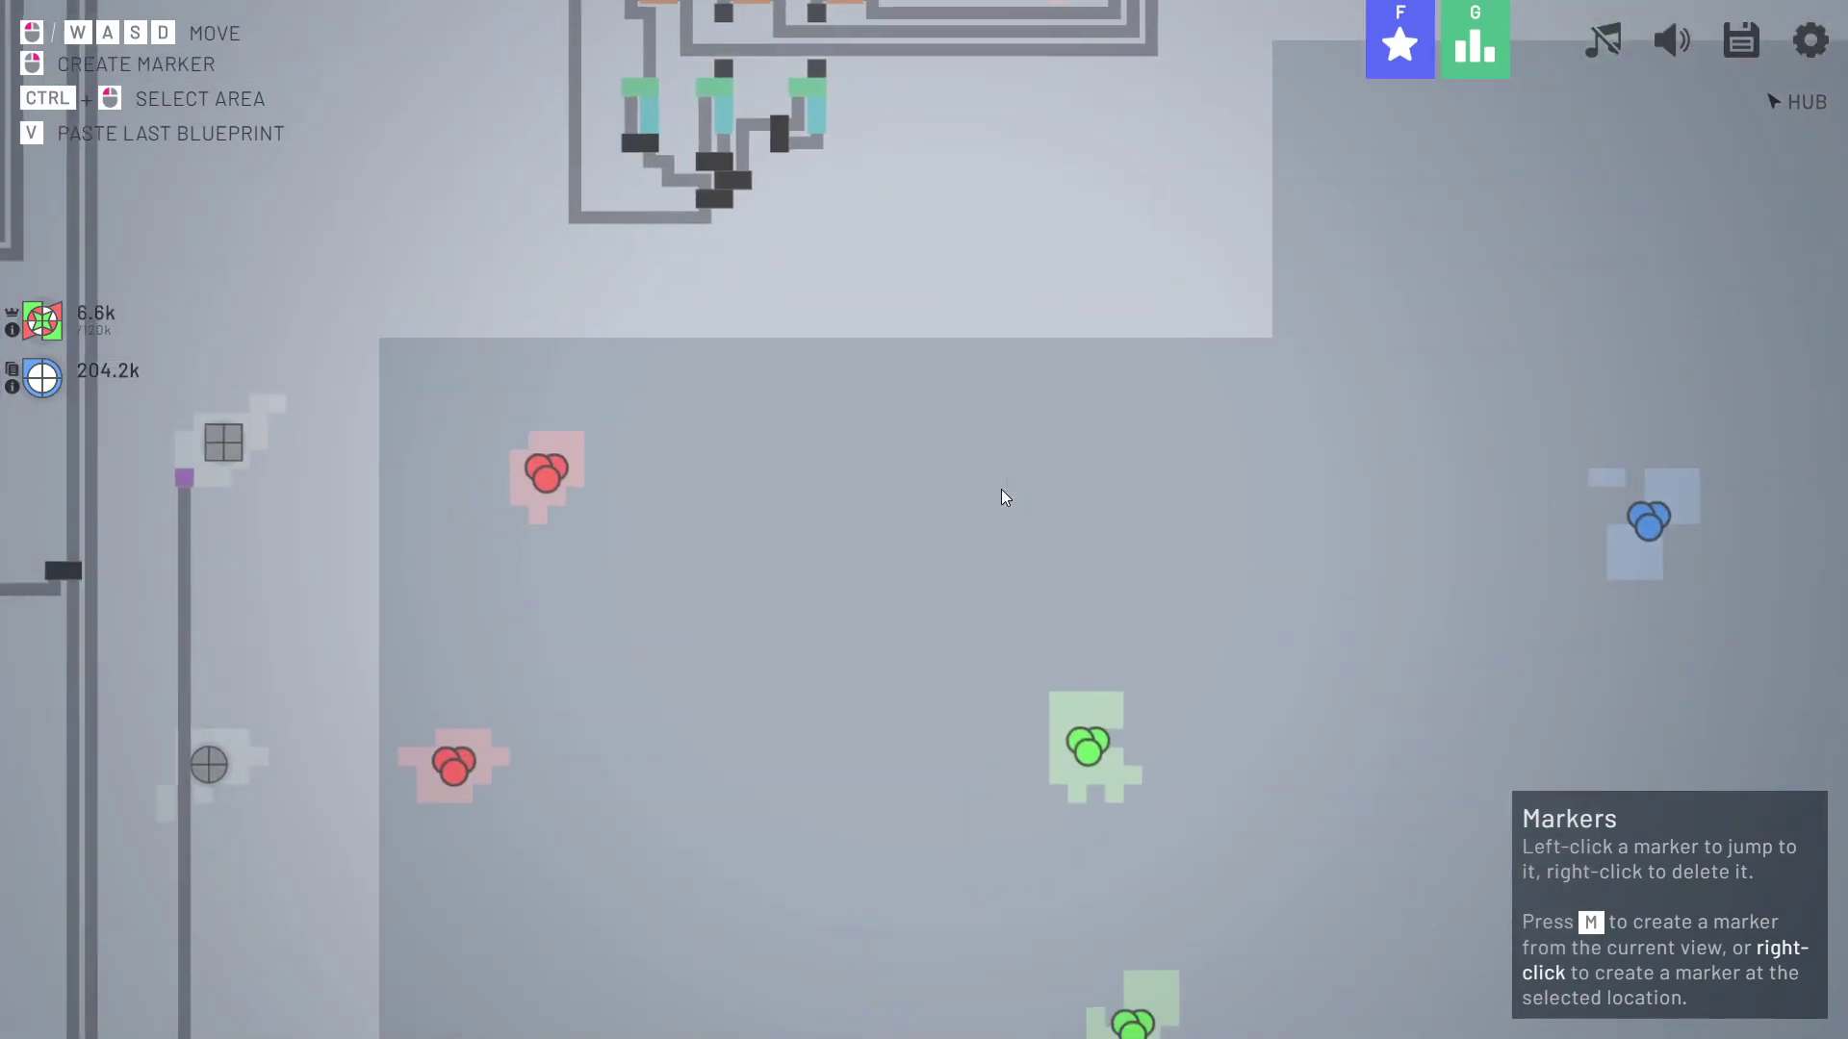
scroll(1000, 490, up, 3)
scroll(1000, 490, up, 3)
scroll(991, 490, up, 3)
key(3)
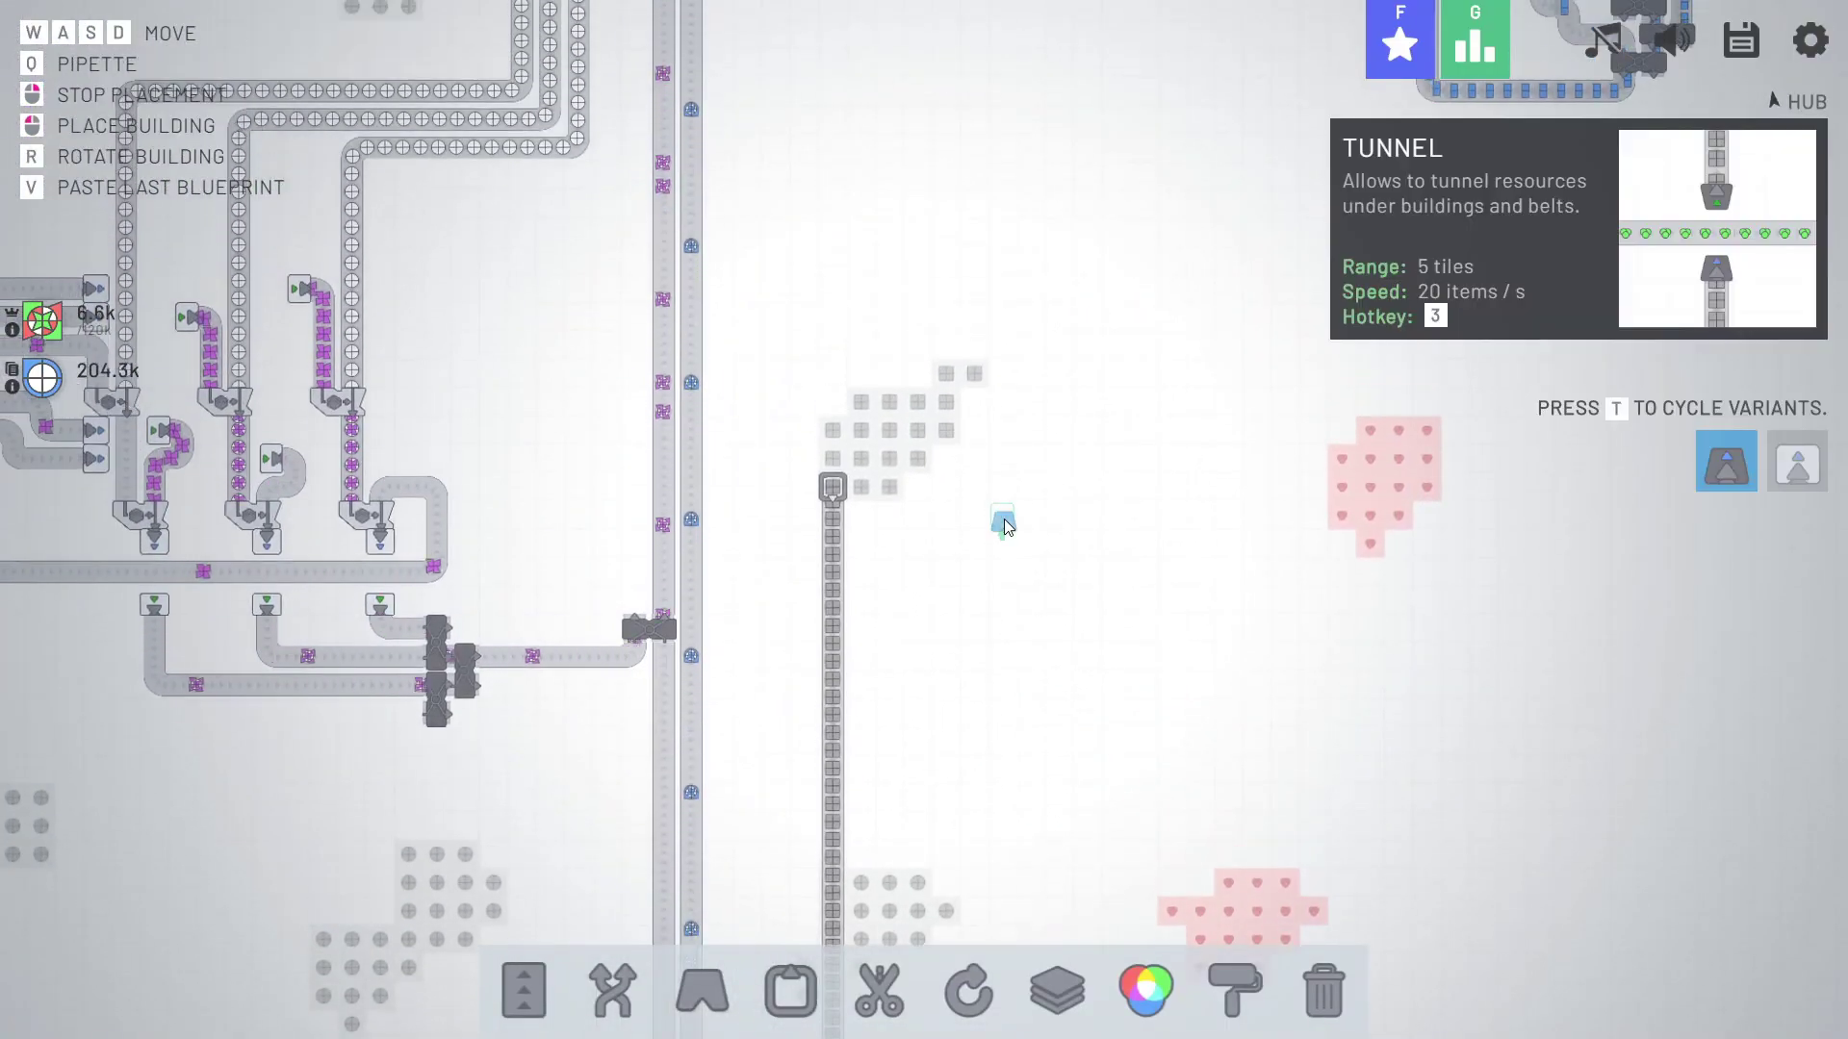
key(4)
key(5)
key(7)
key(8)
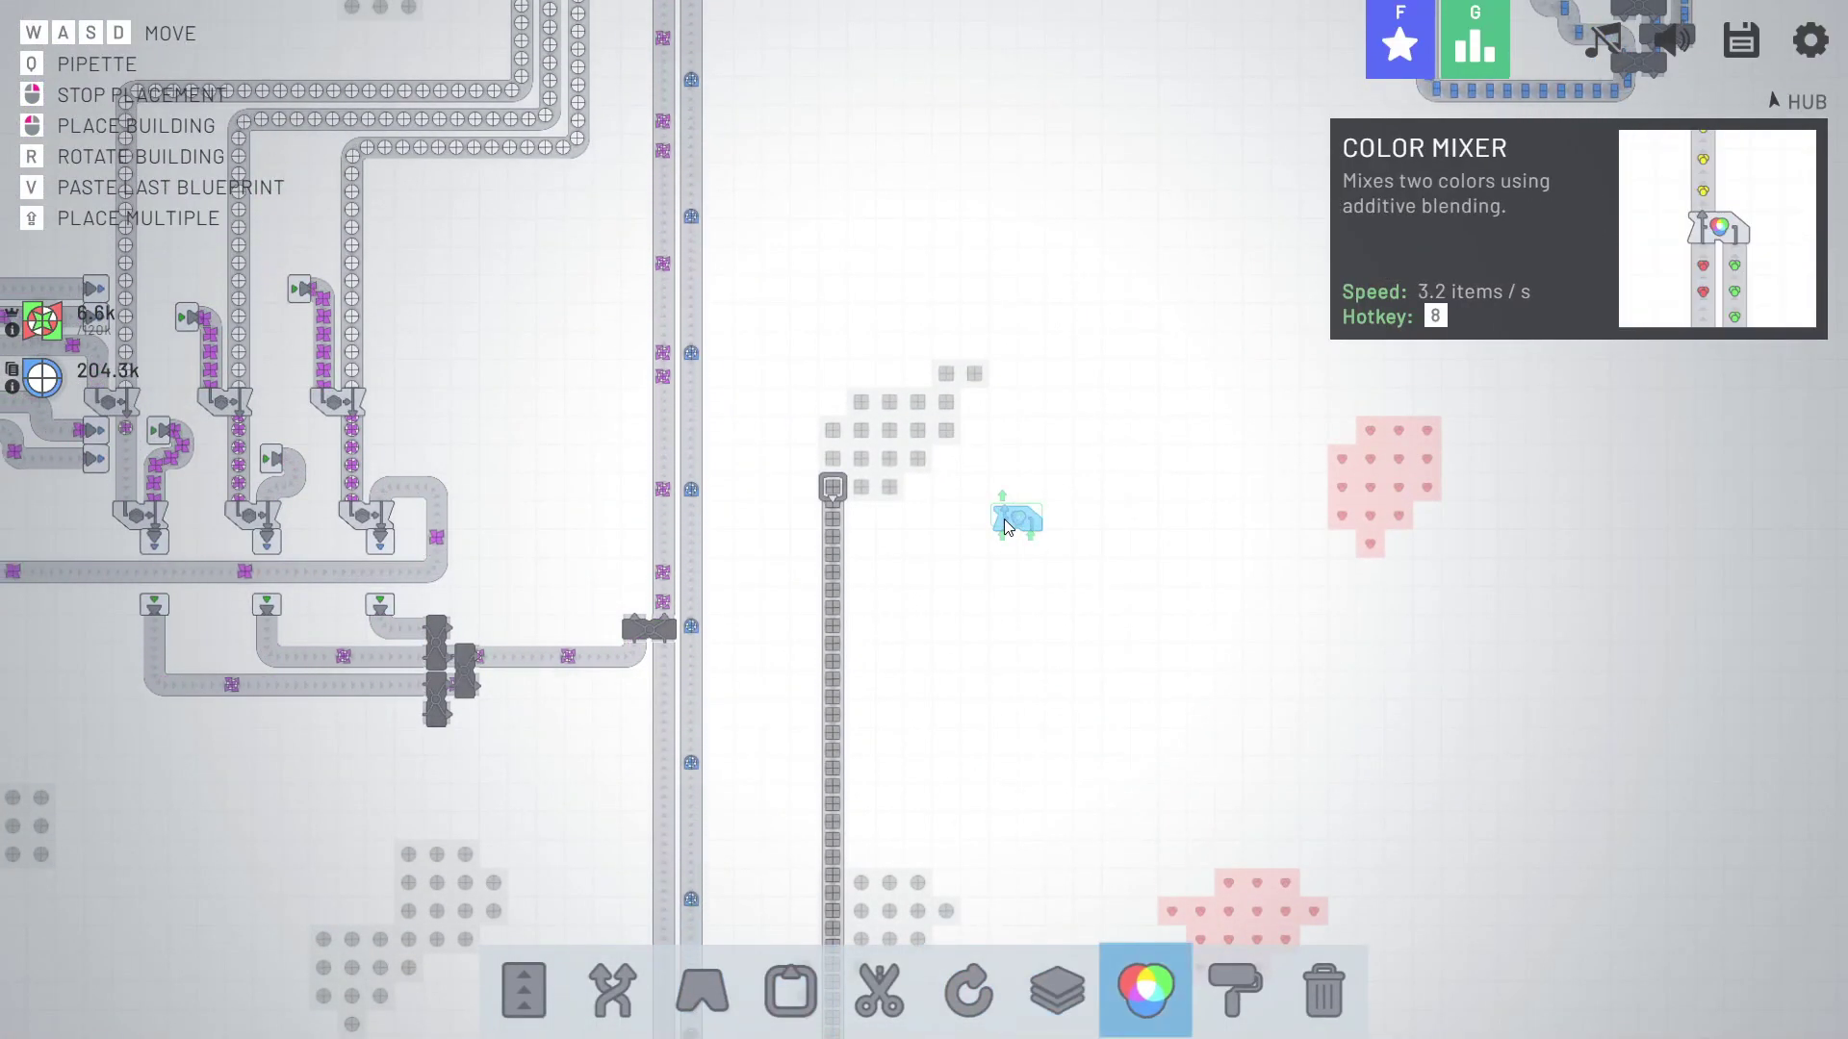
key(9)
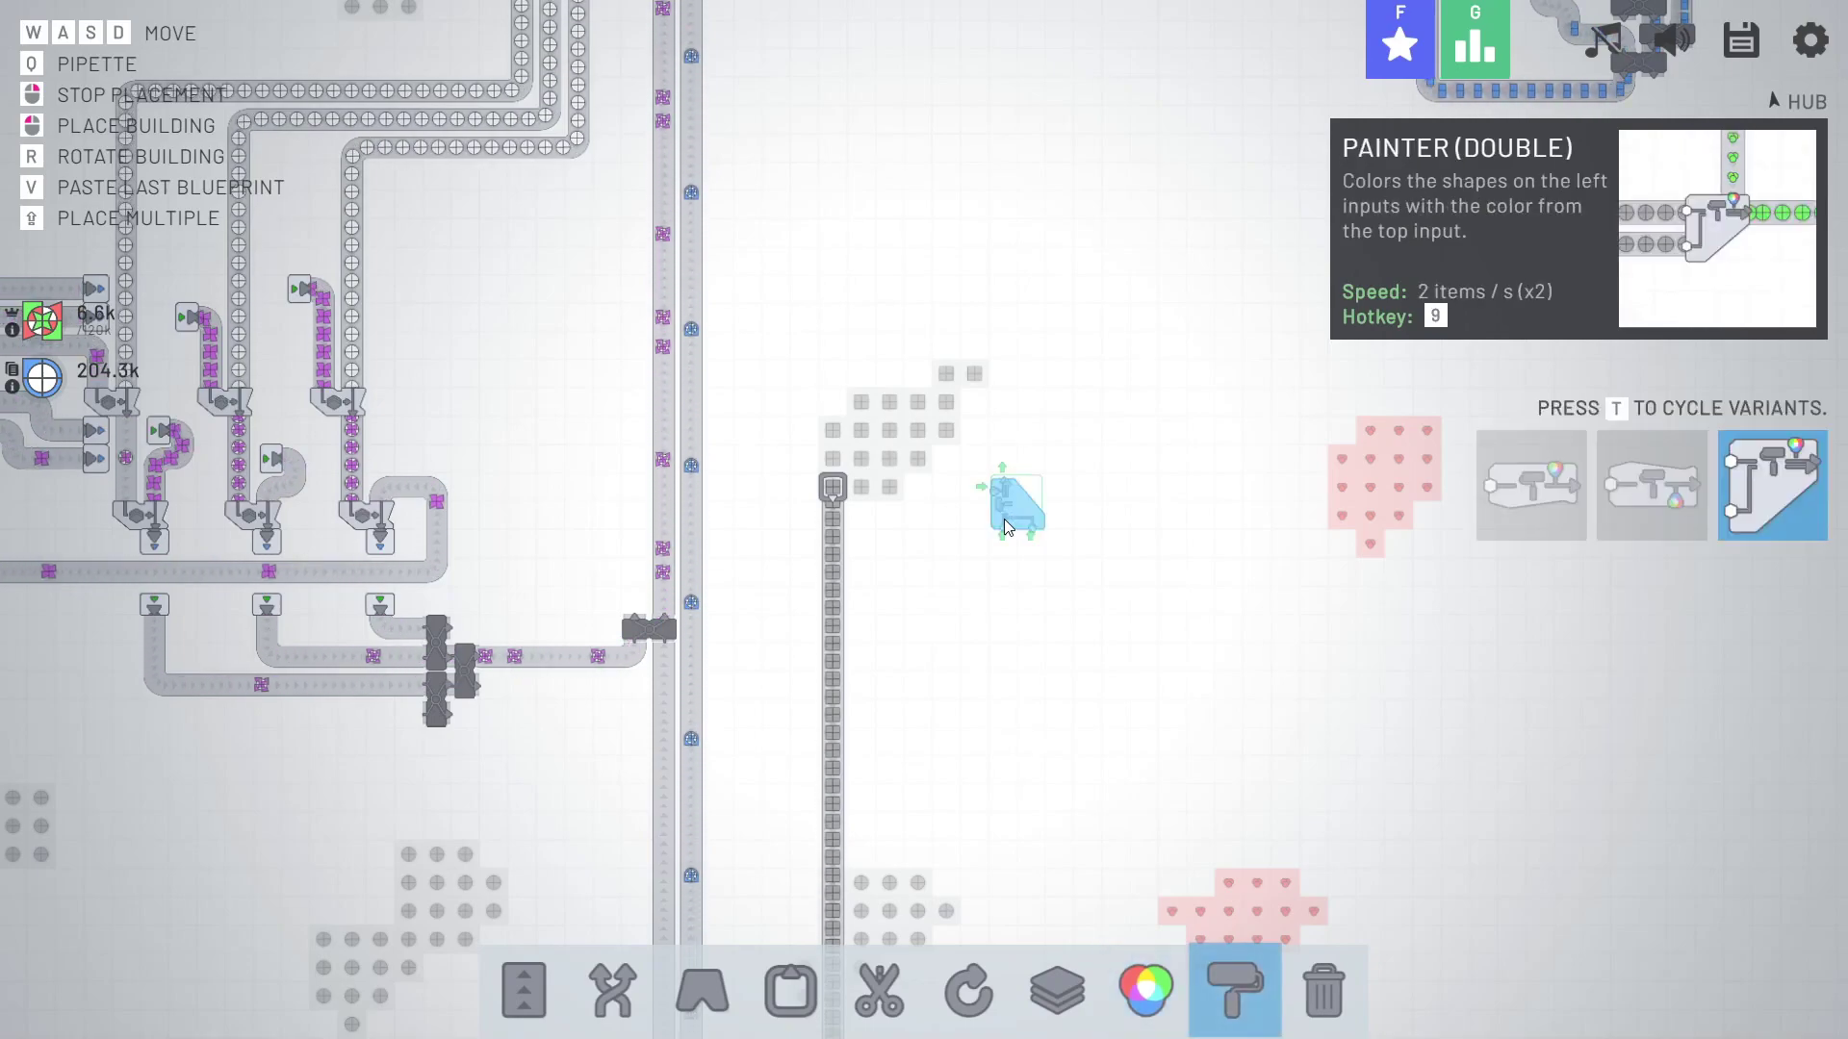
key(t)
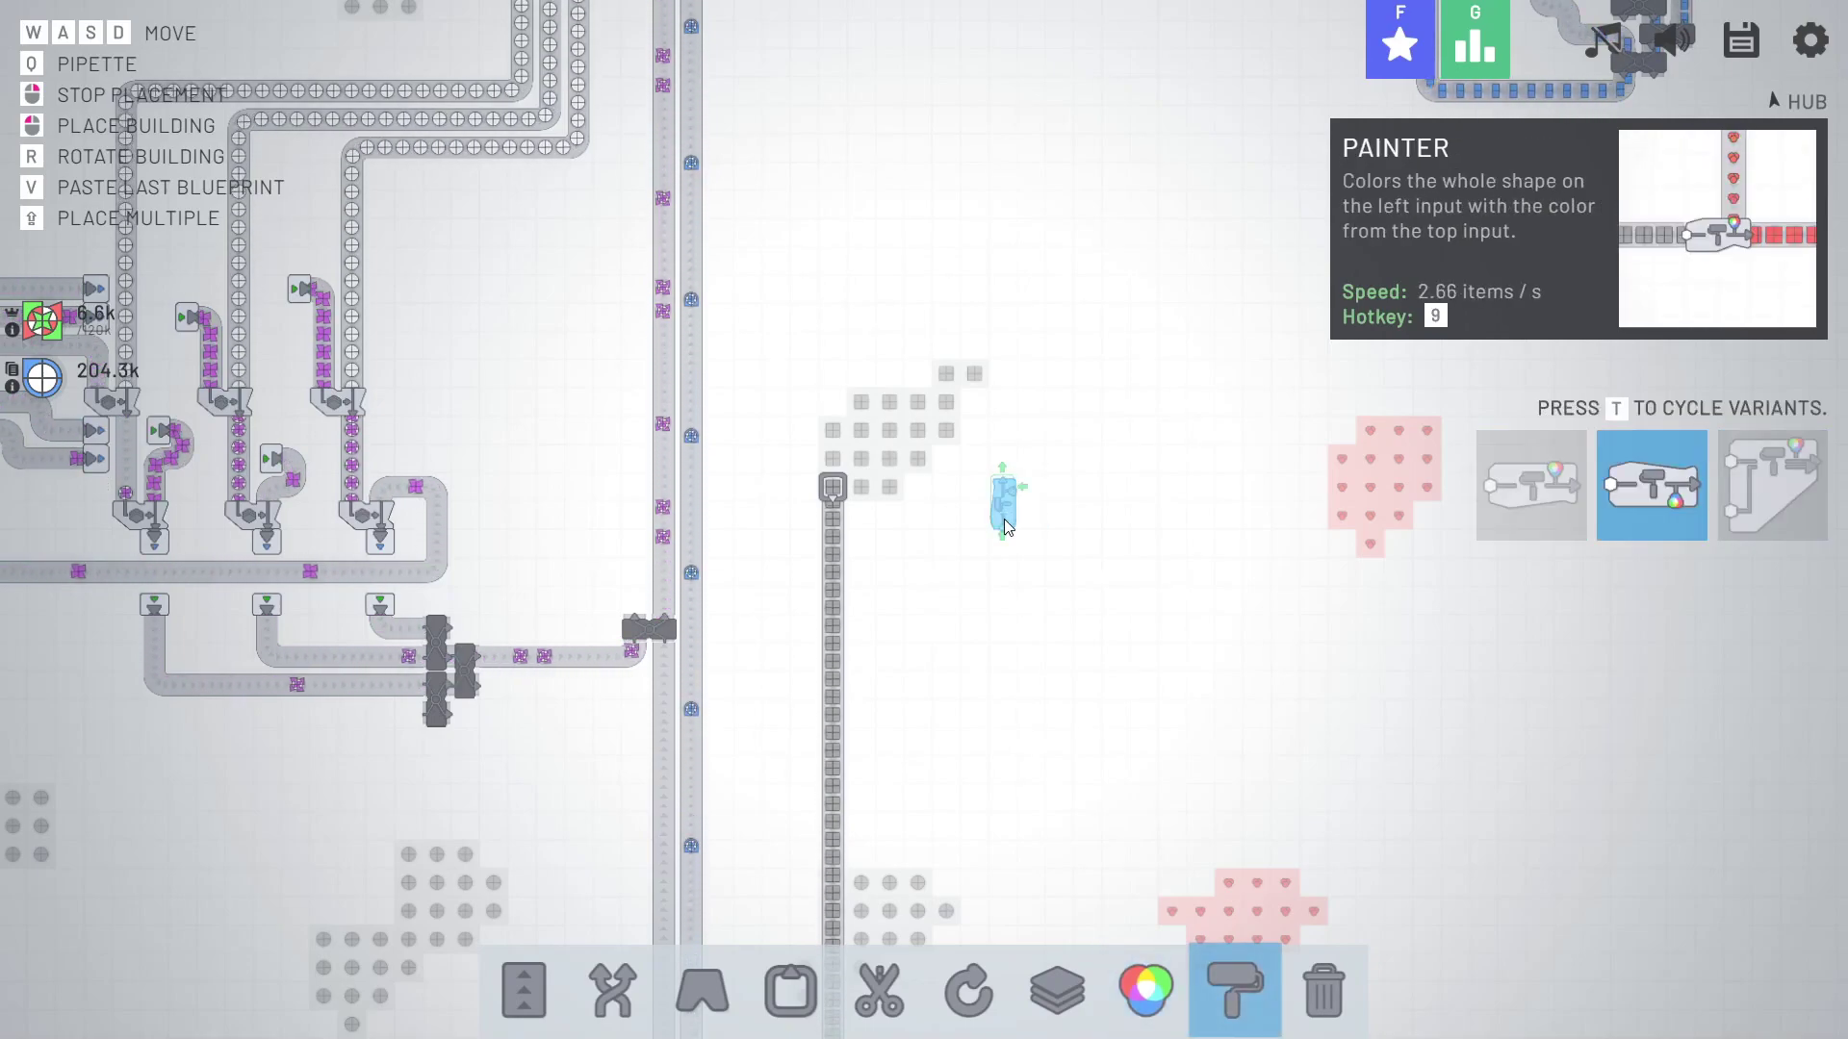
key(t)
key(w)
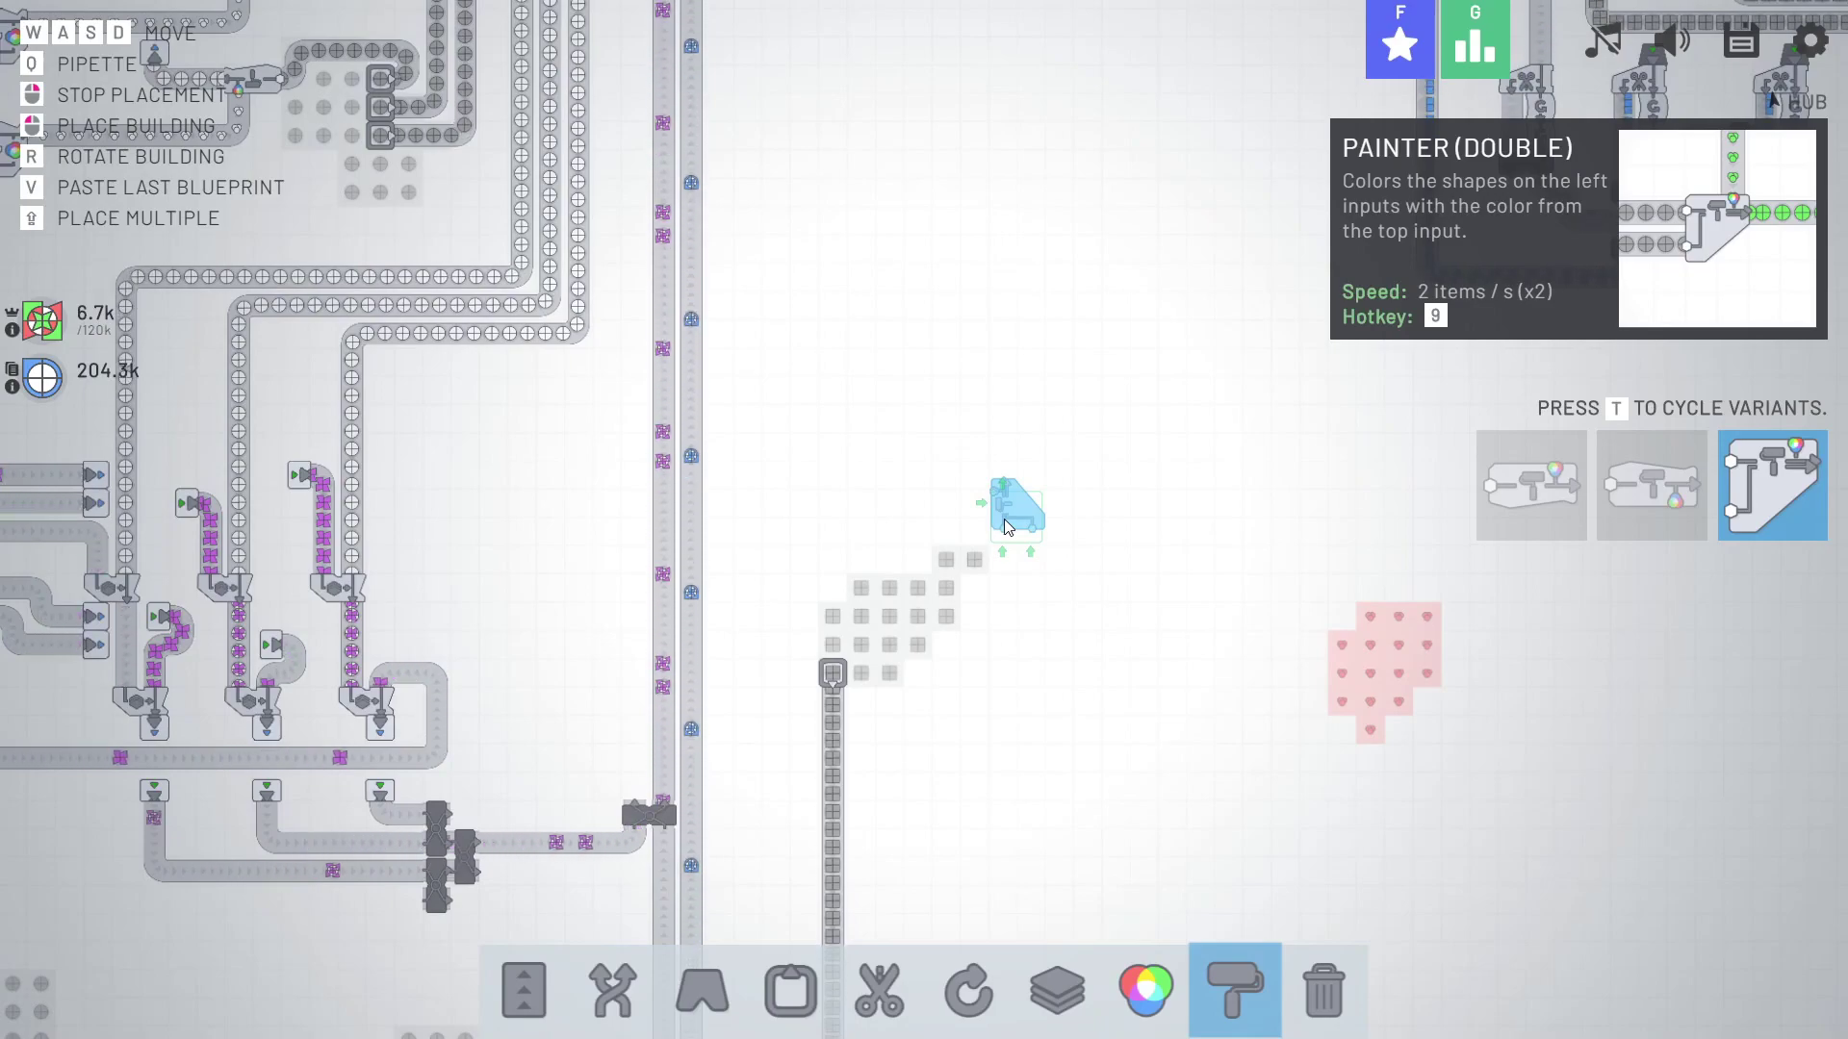
scroll(1004, 519, up, 1)
Clear the test extractor and belt off the red ore patch, then pan to the main belts.
right_click(971, 441)
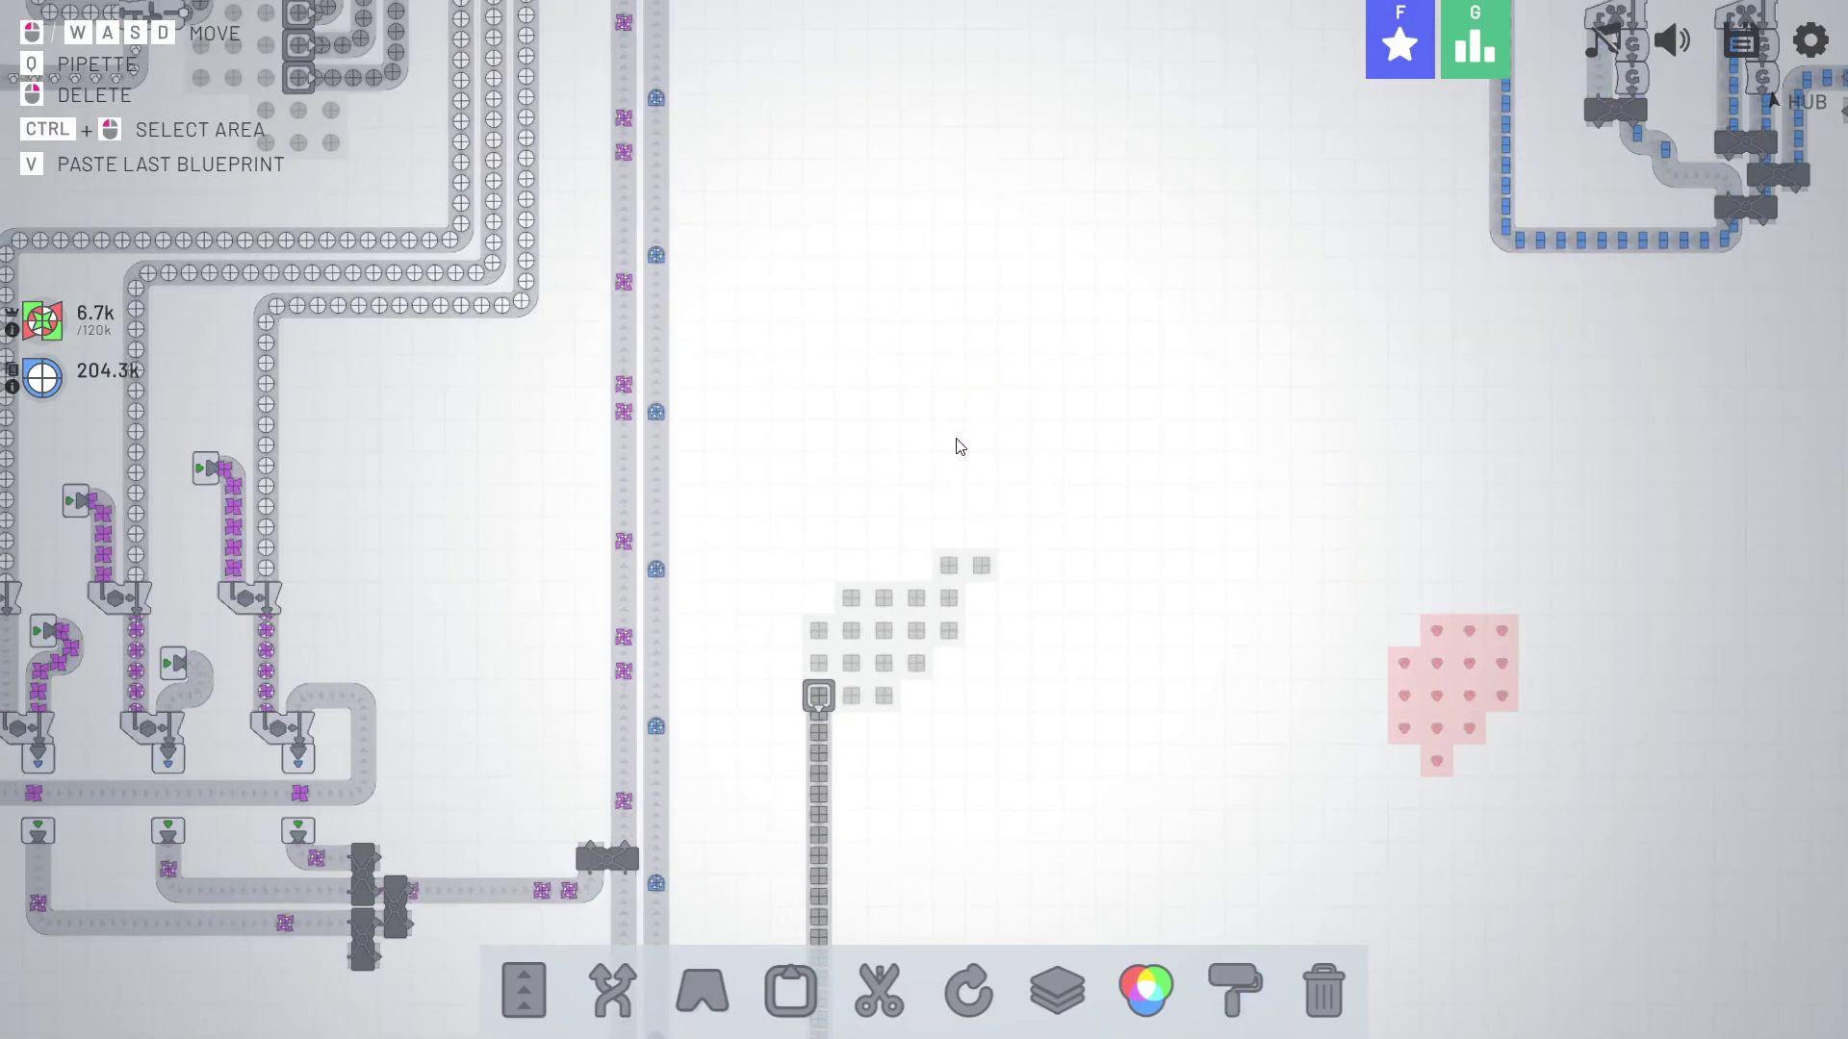
scroll(957, 446, up, 3)
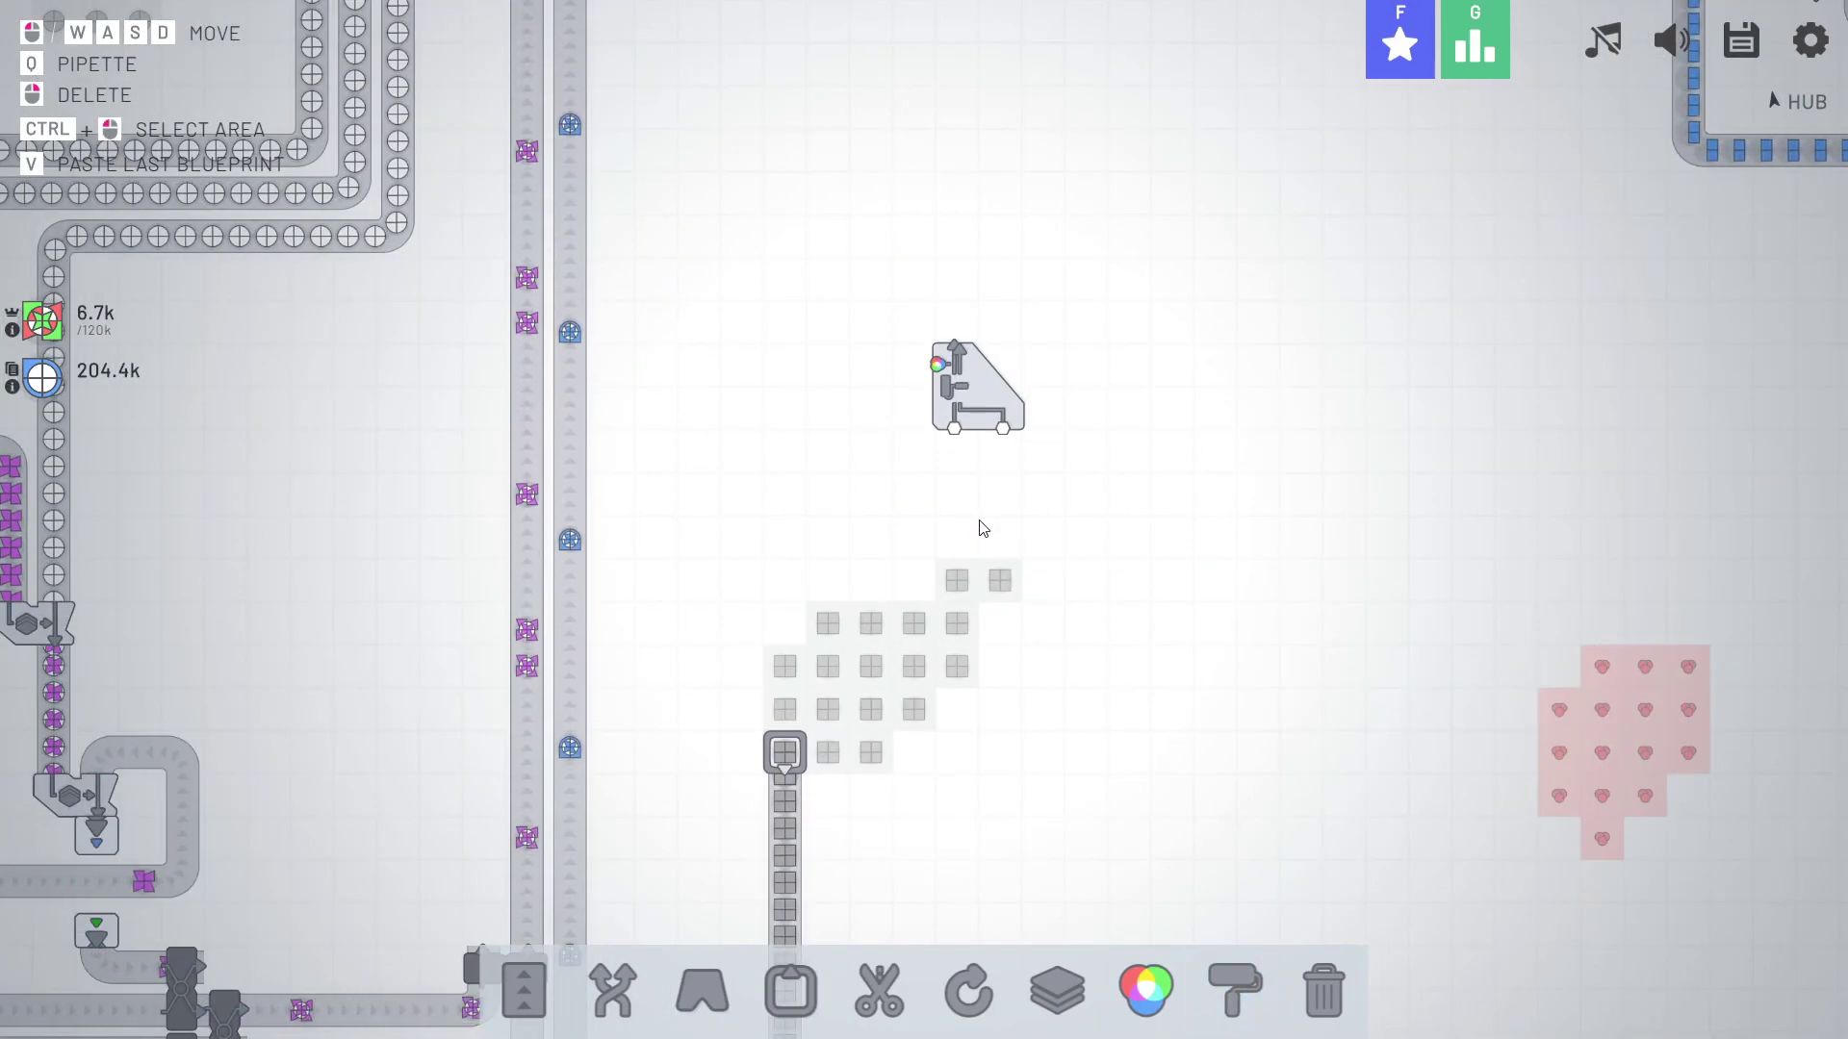
key(4)
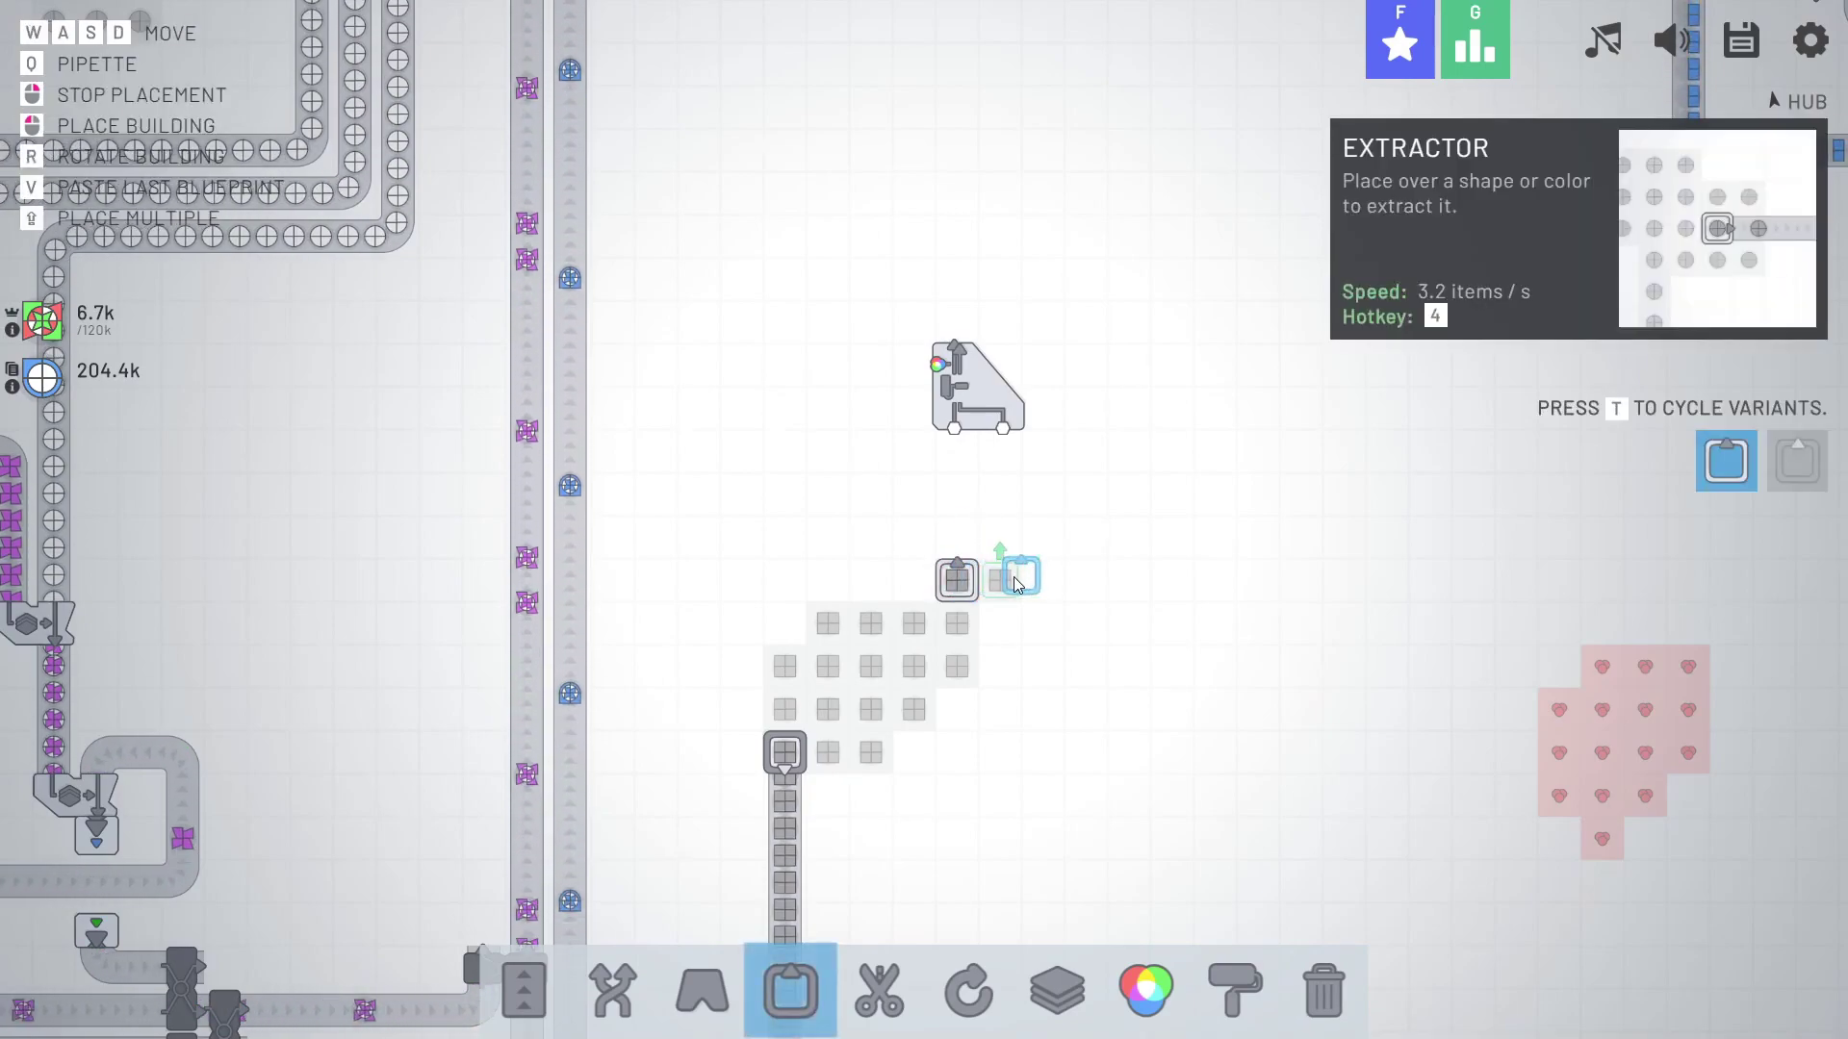
key(1)
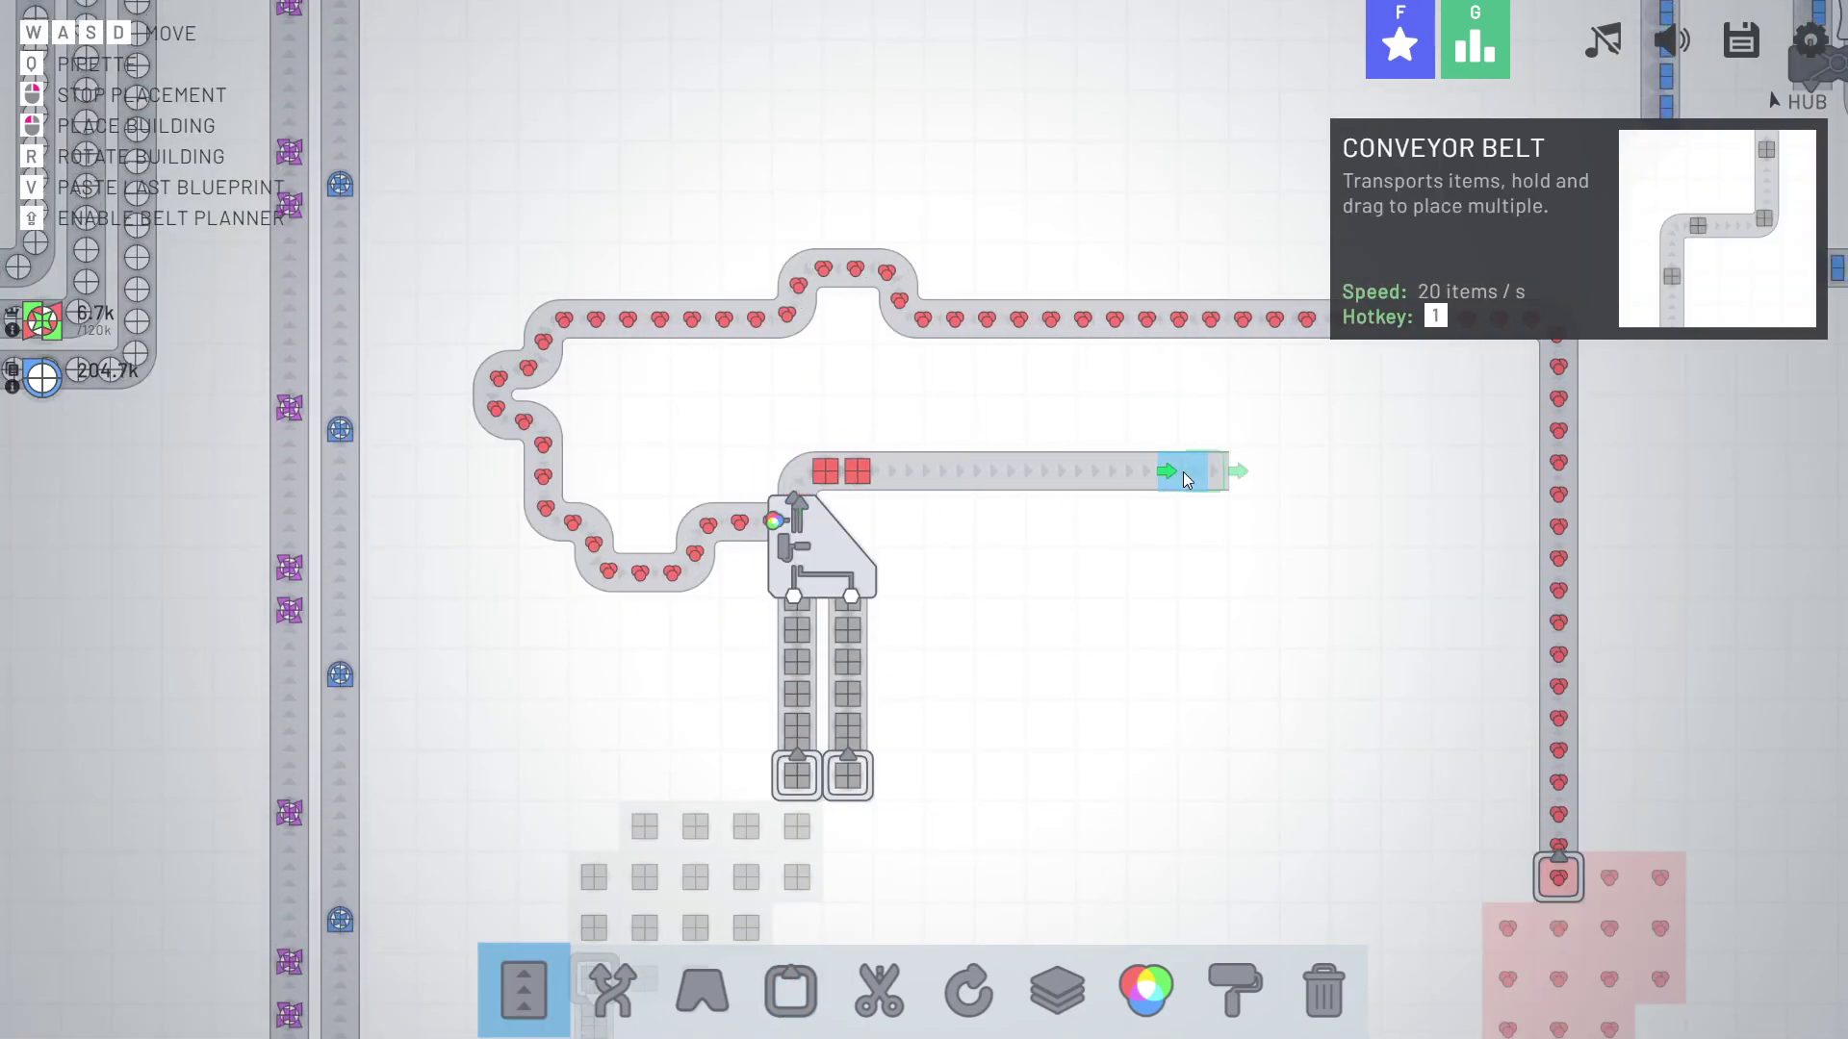
right_click(1182, 473)
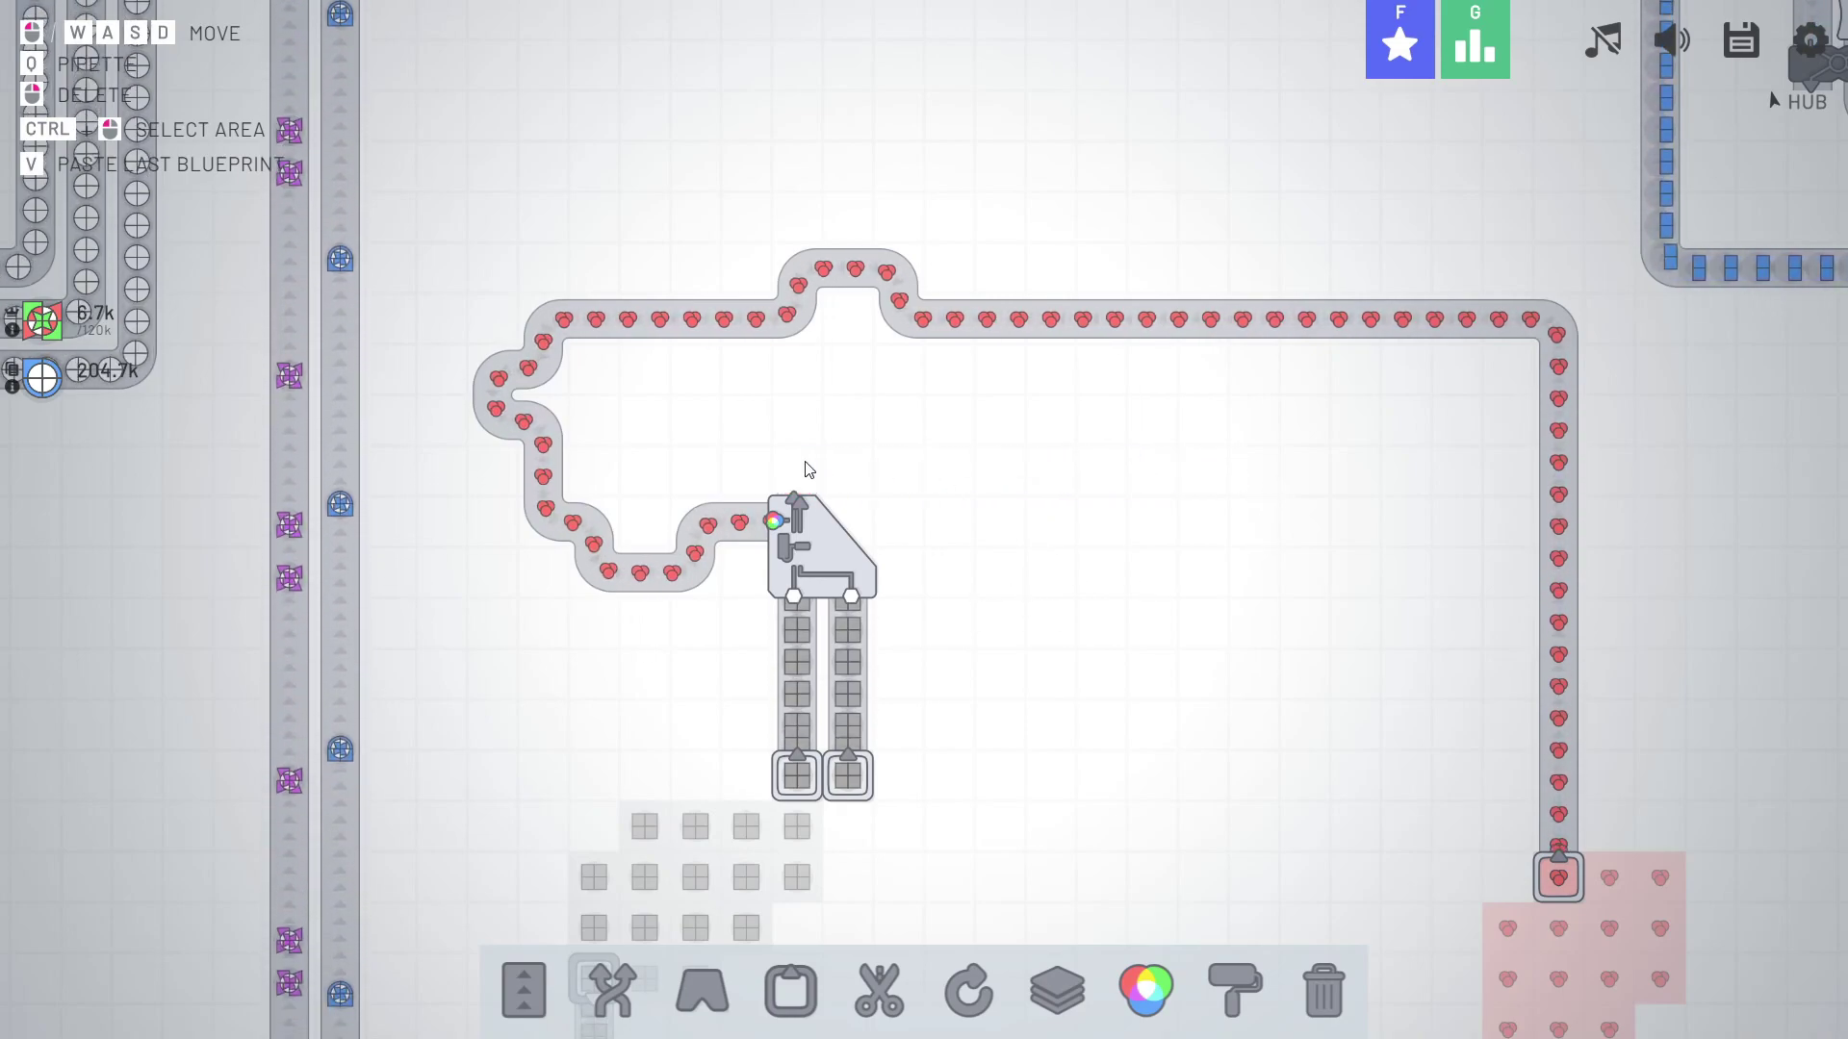
key(a)
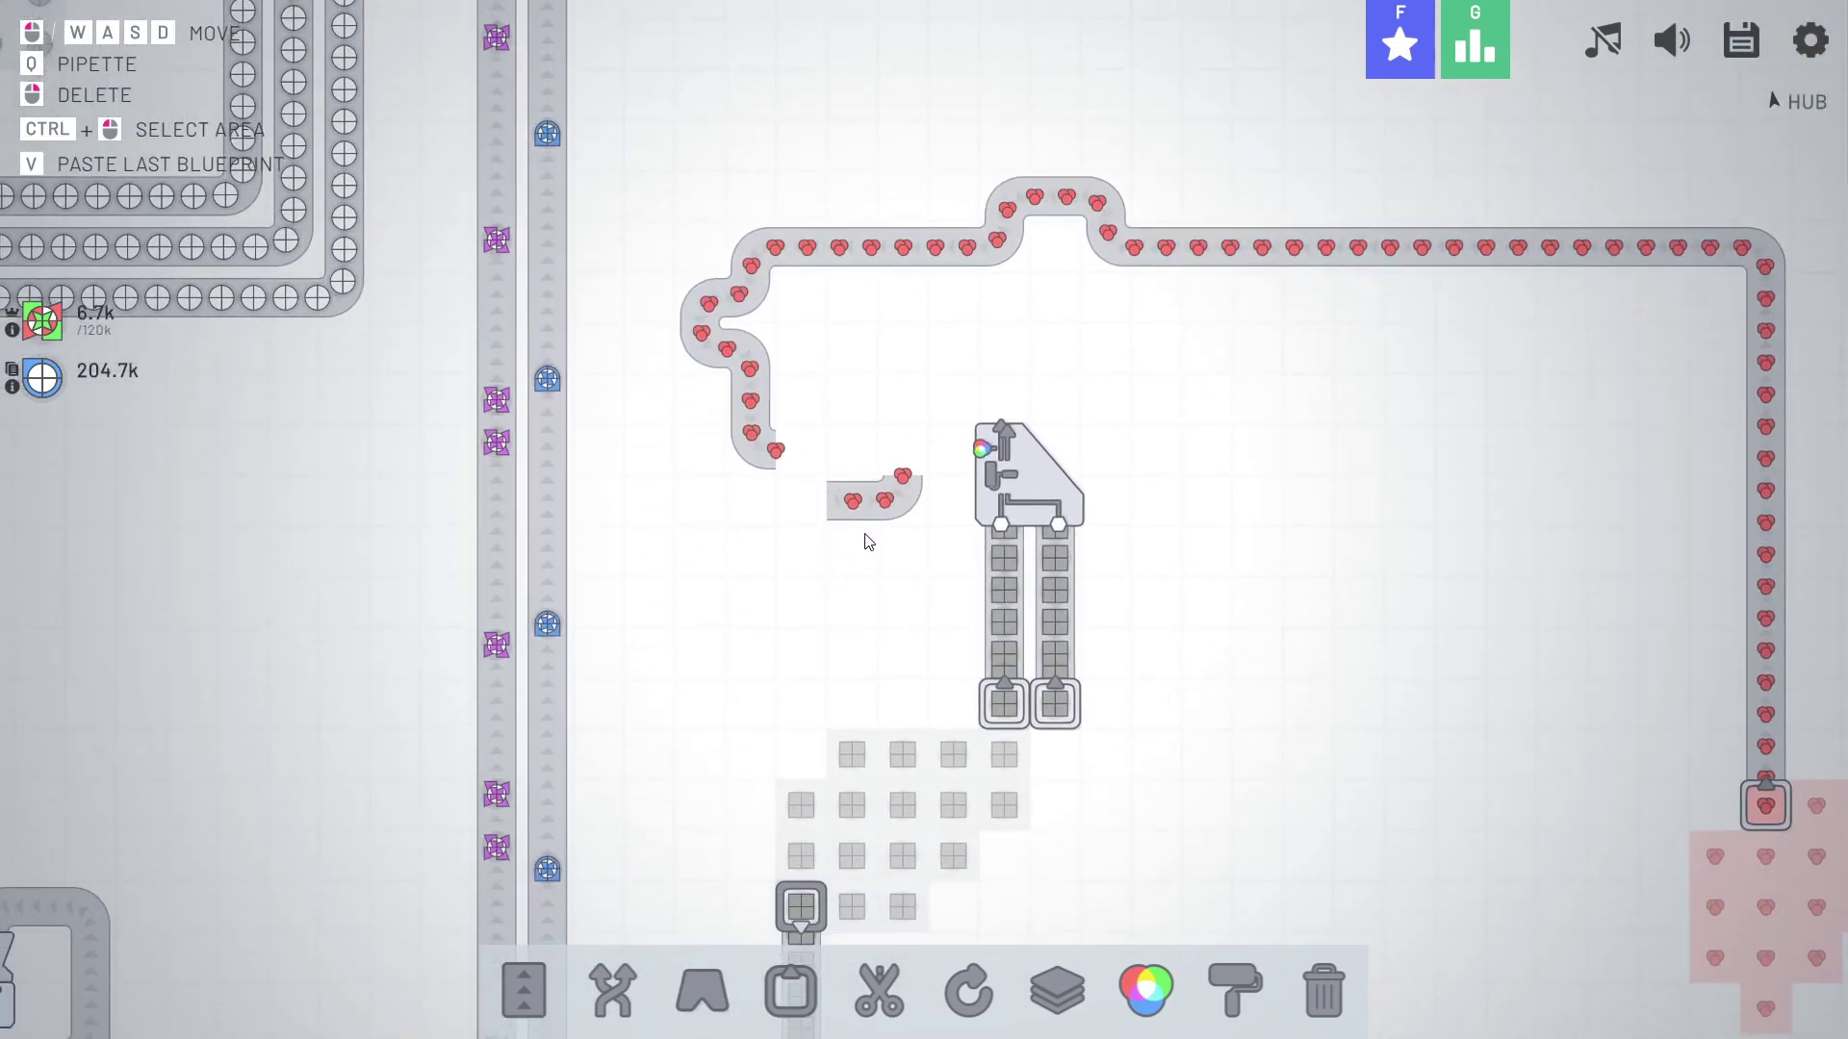
key(w)
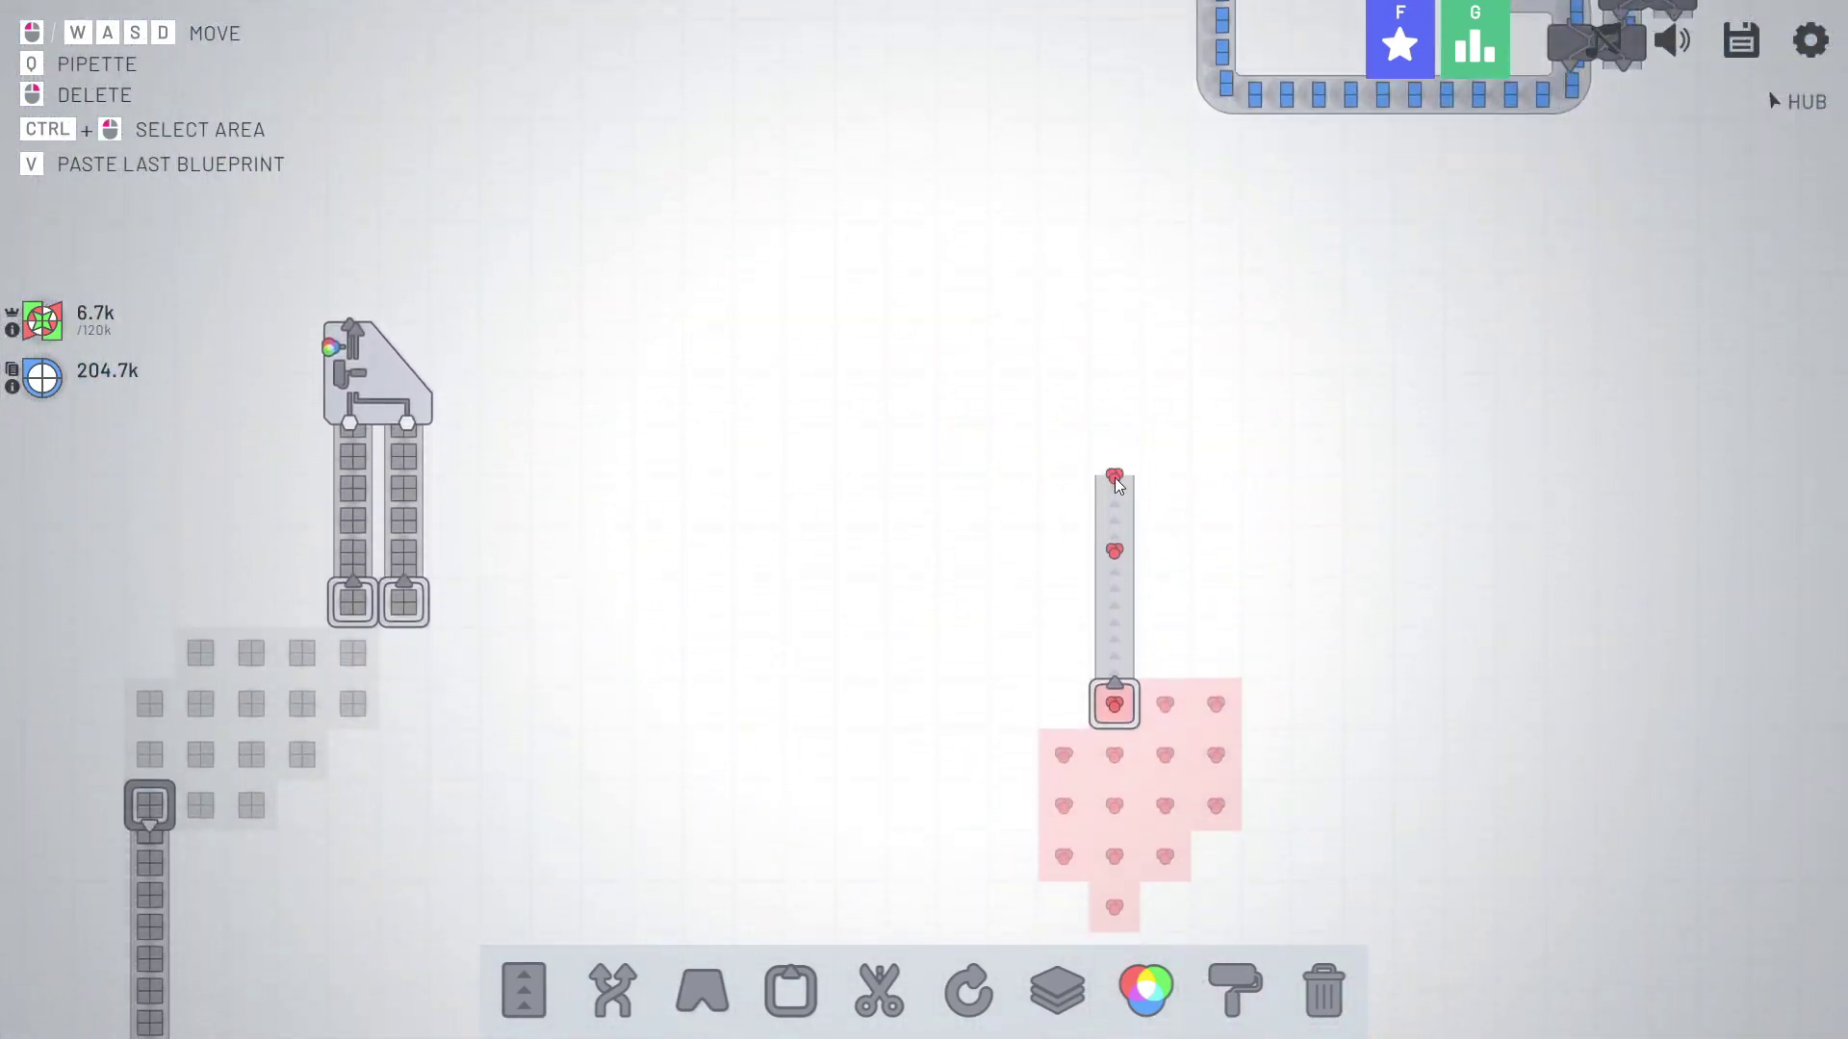
key(a)
key(w)
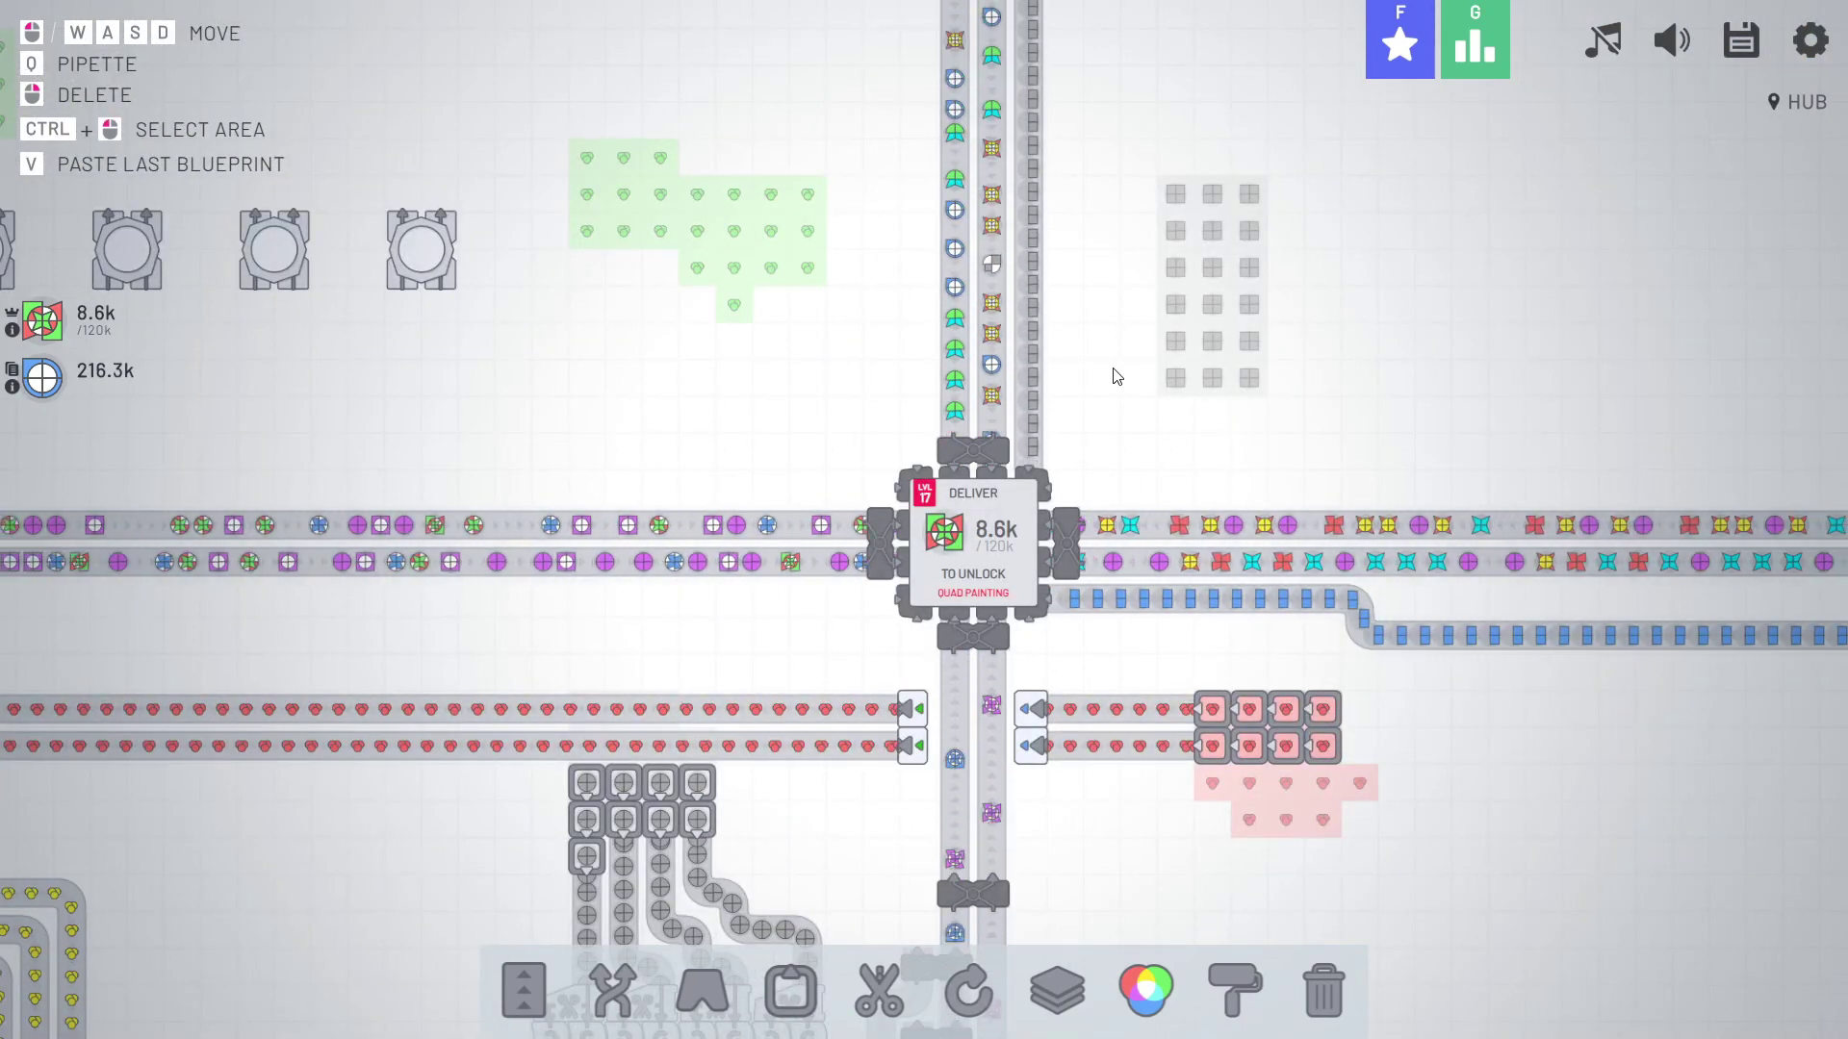
scroll(1163, 424, down, 2)
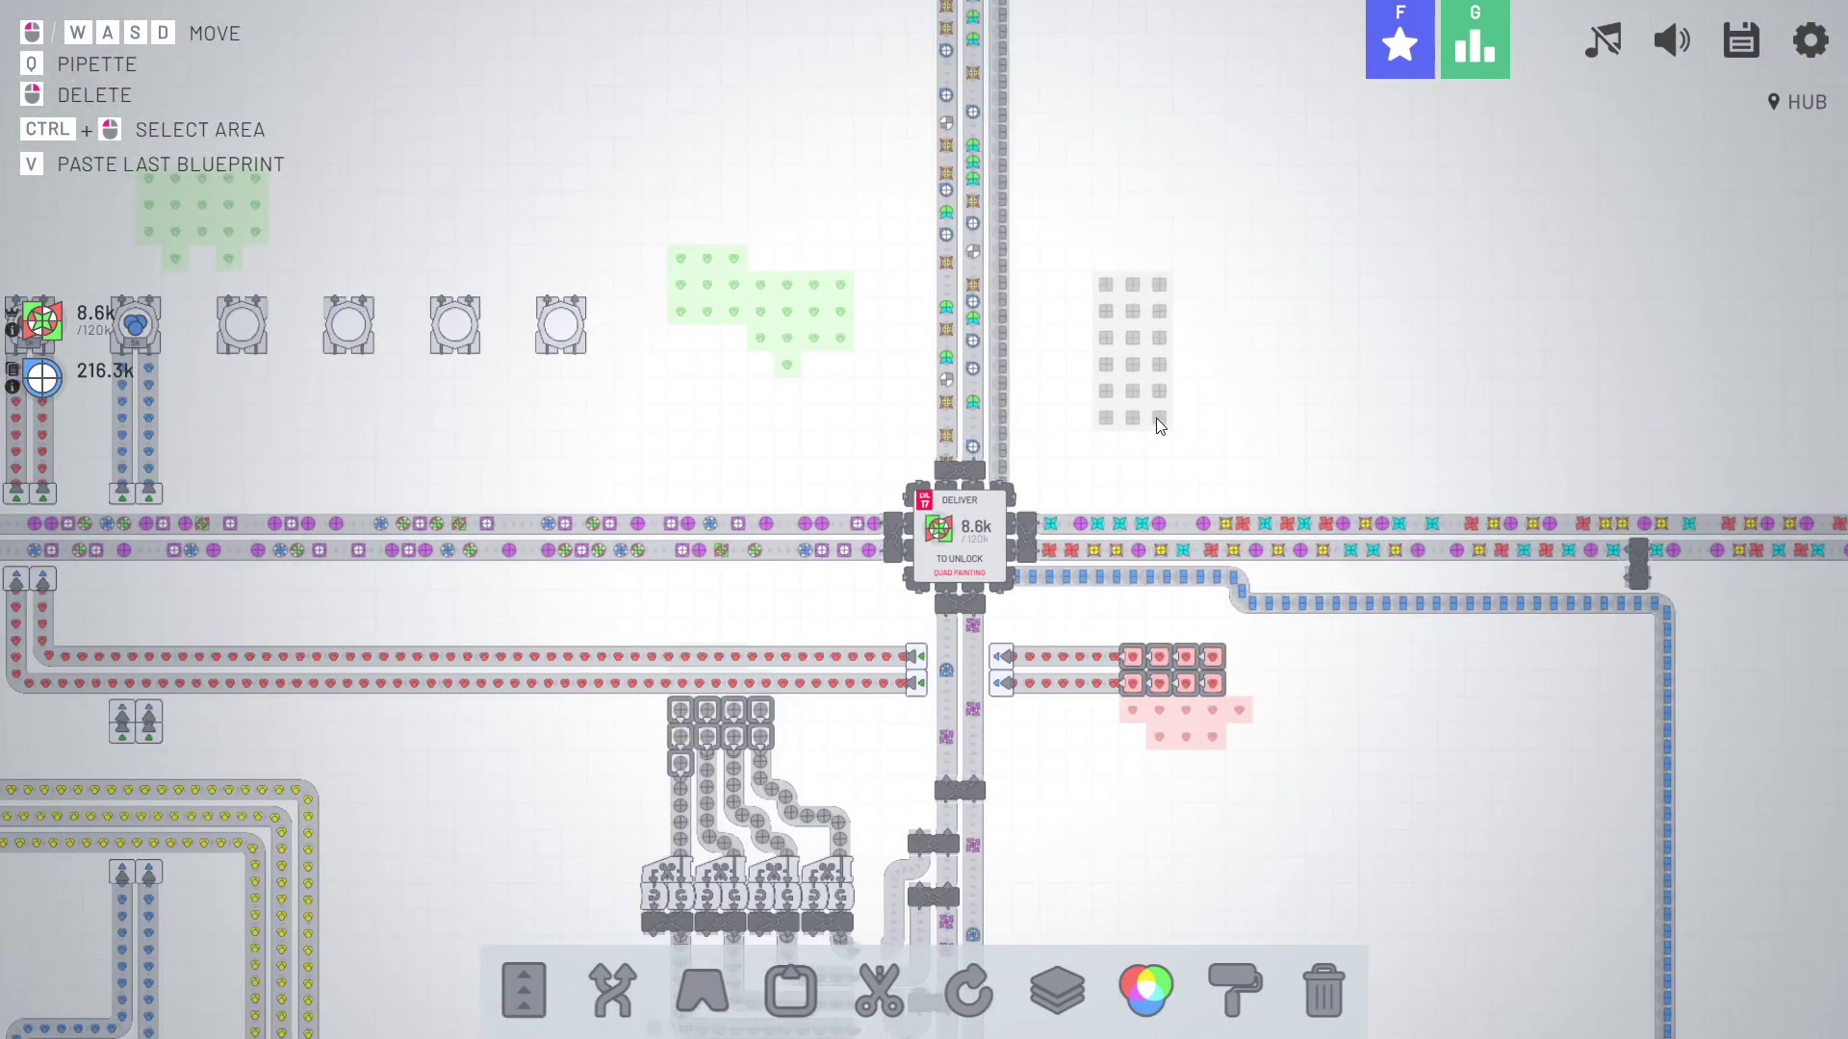
scroll(1163, 424, down, 2)
scroll(1084, 419, up, 2)
Bring up the upgrades overview to check progress near the hub.
key(f)
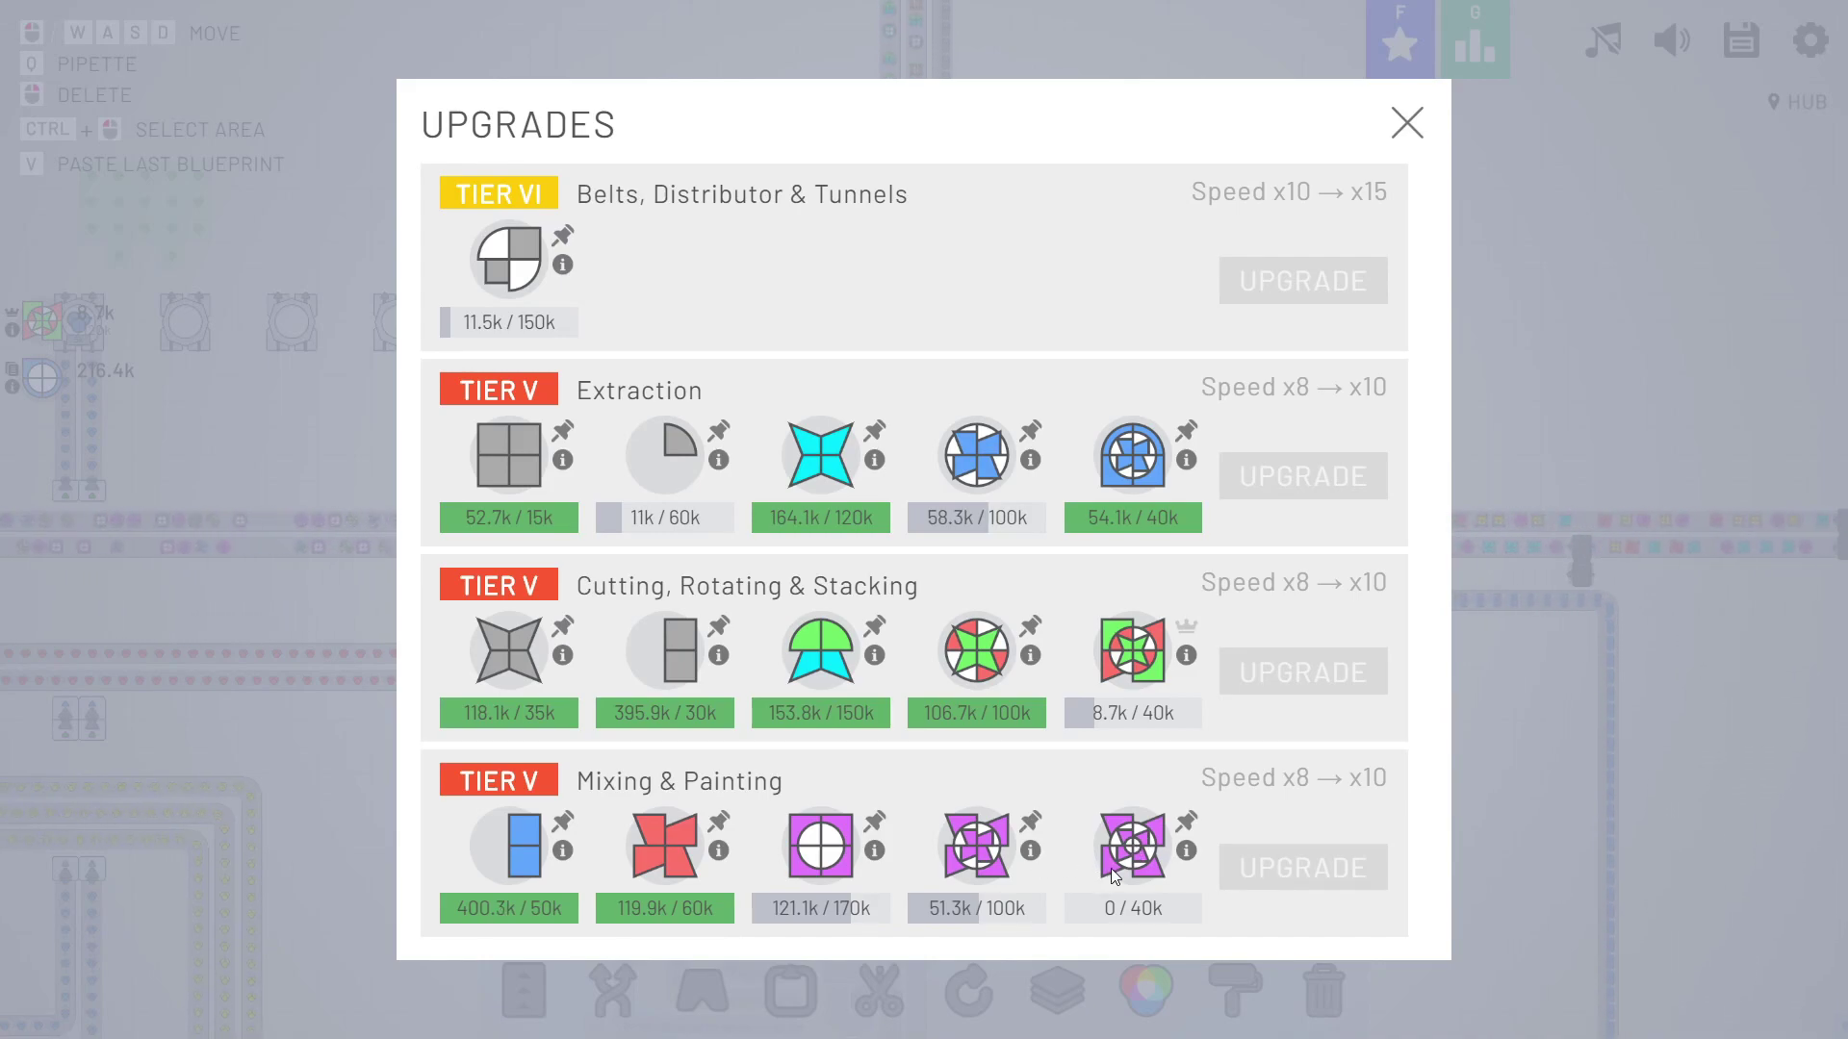
Close the upgrades overview and pan around the painter row and hub.
click(1403, 128)
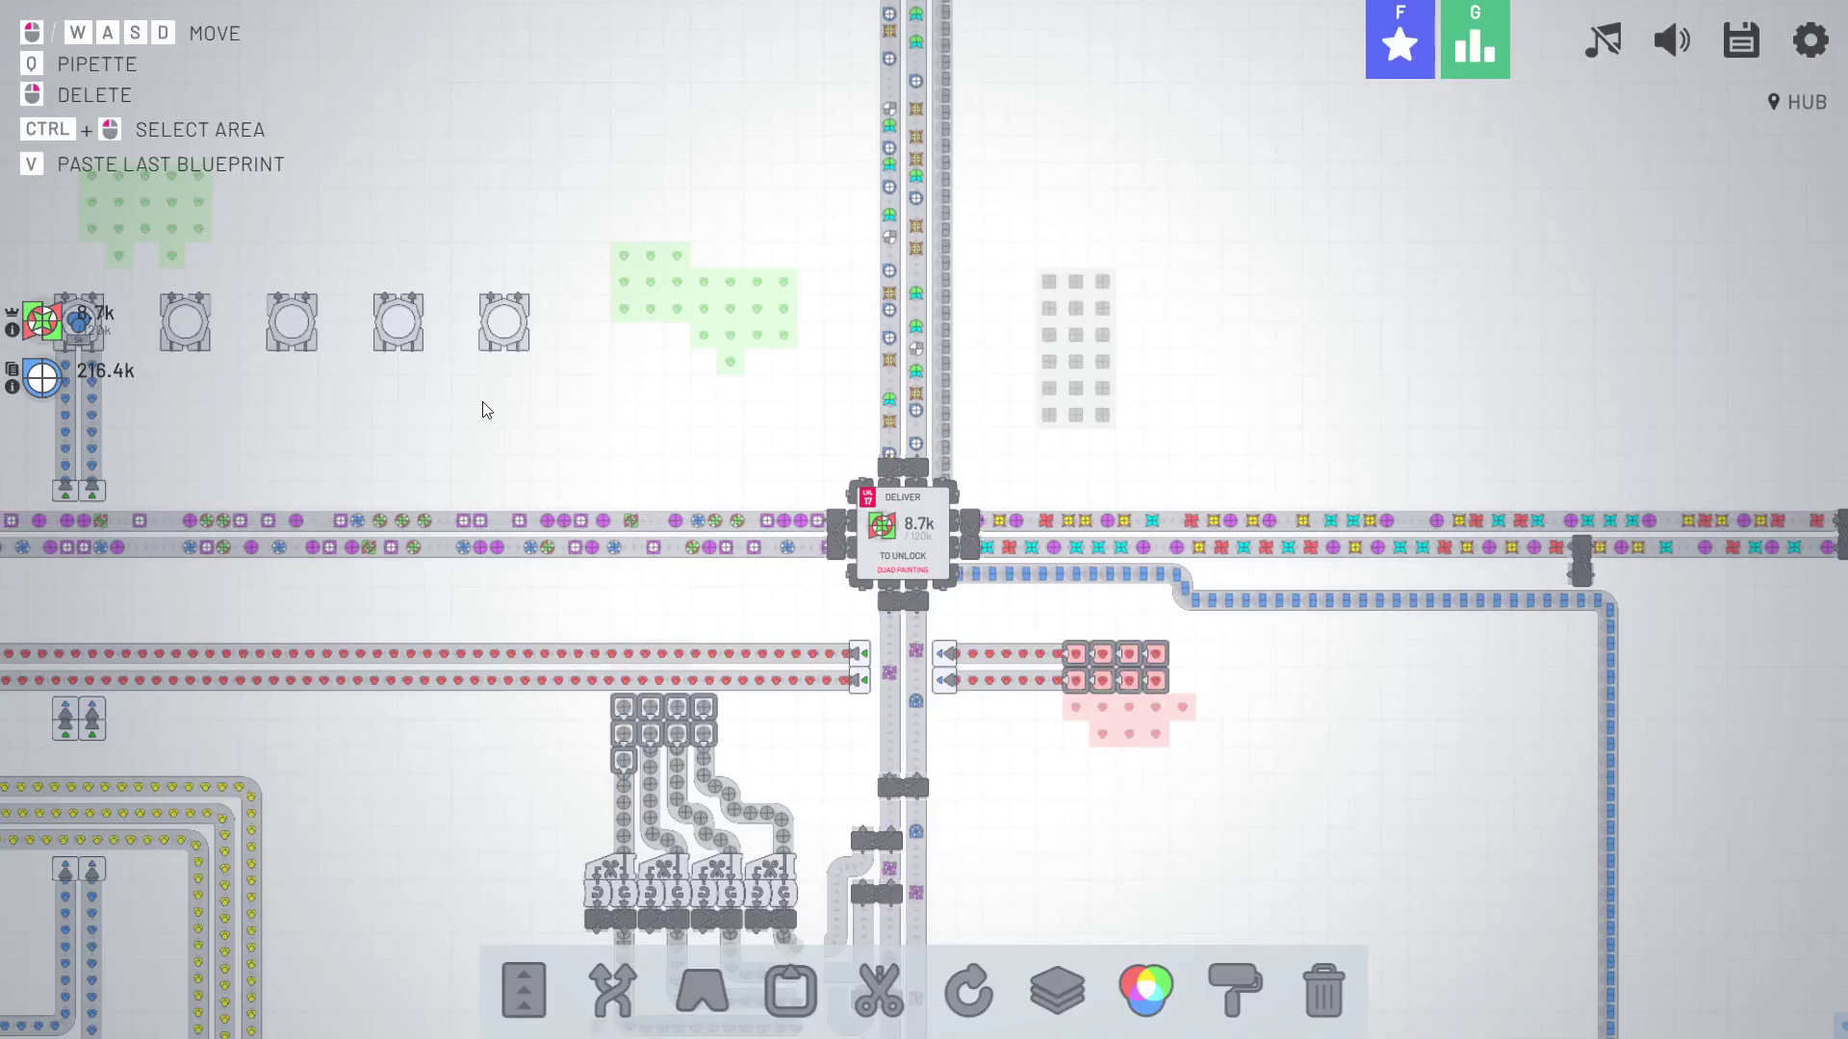
drag(477, 419, 867, 520)
scroll(868, 521, up, 3)
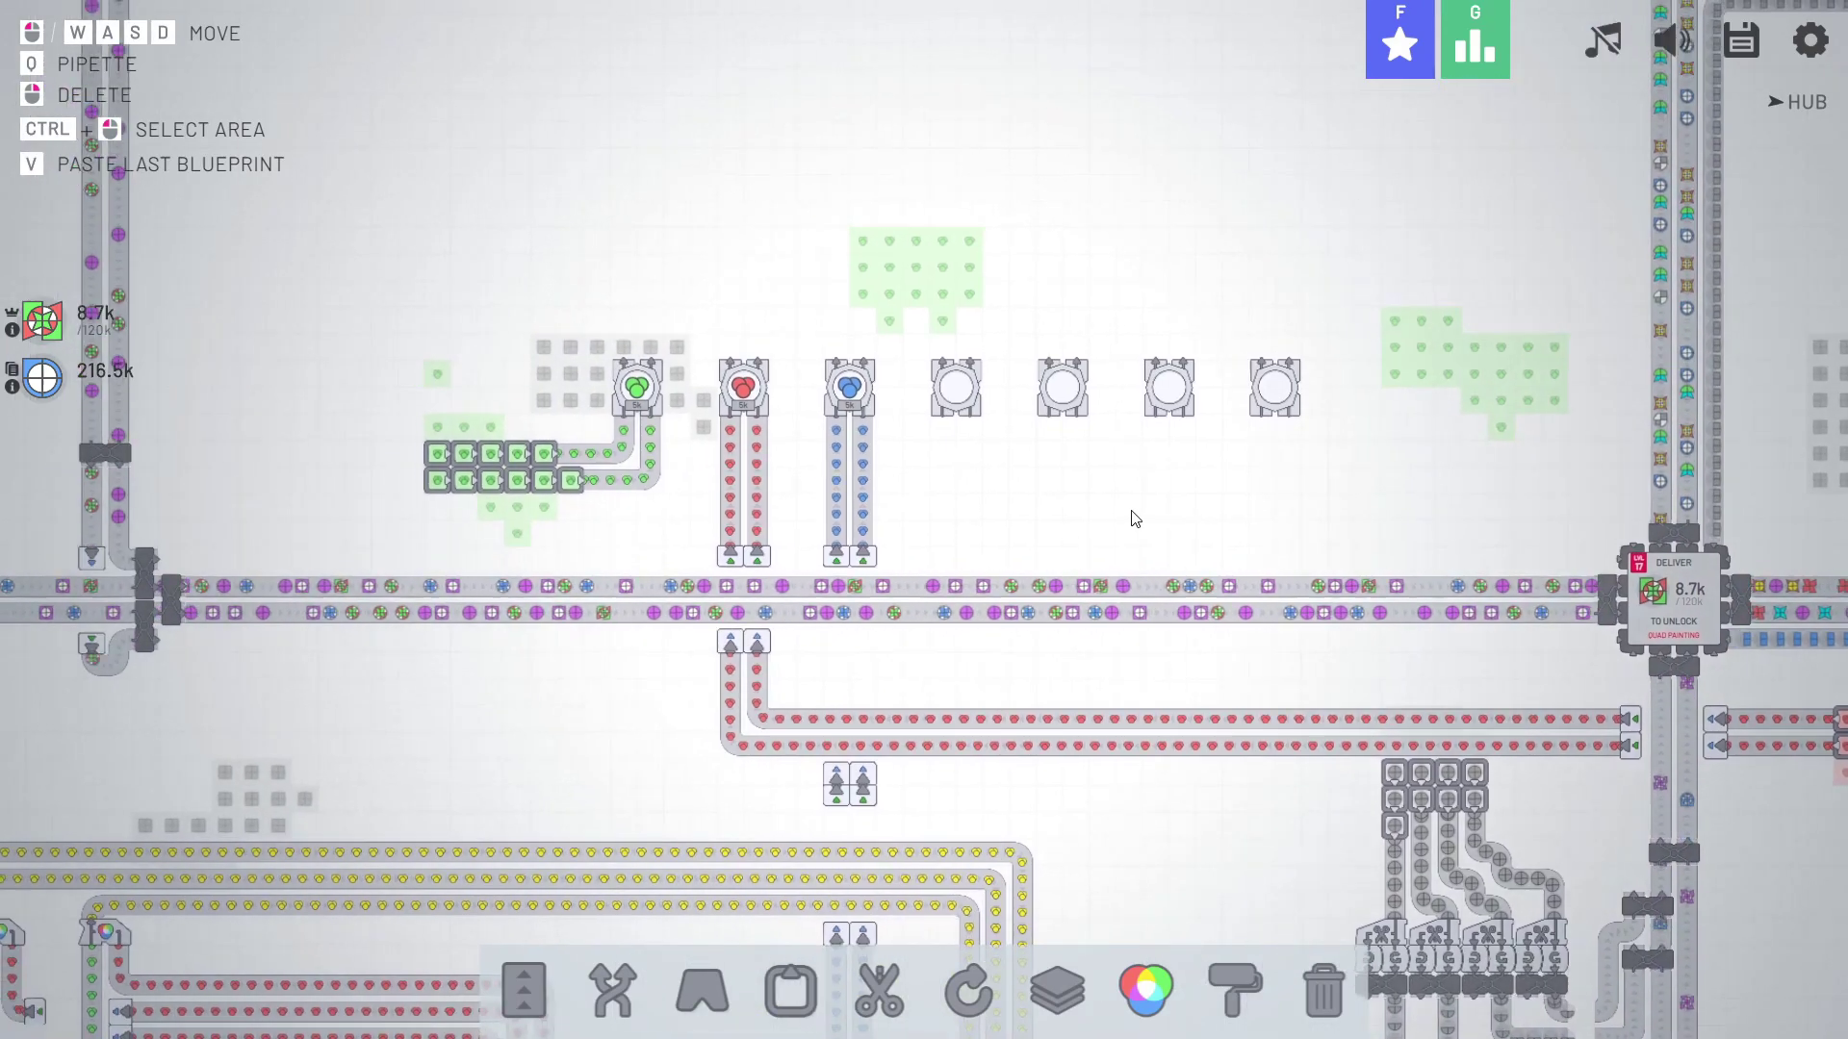
scroll(979, 517, down, 2)
scroll(1120, 528, up, 2)
drag(1121, 528, 1082, 582)
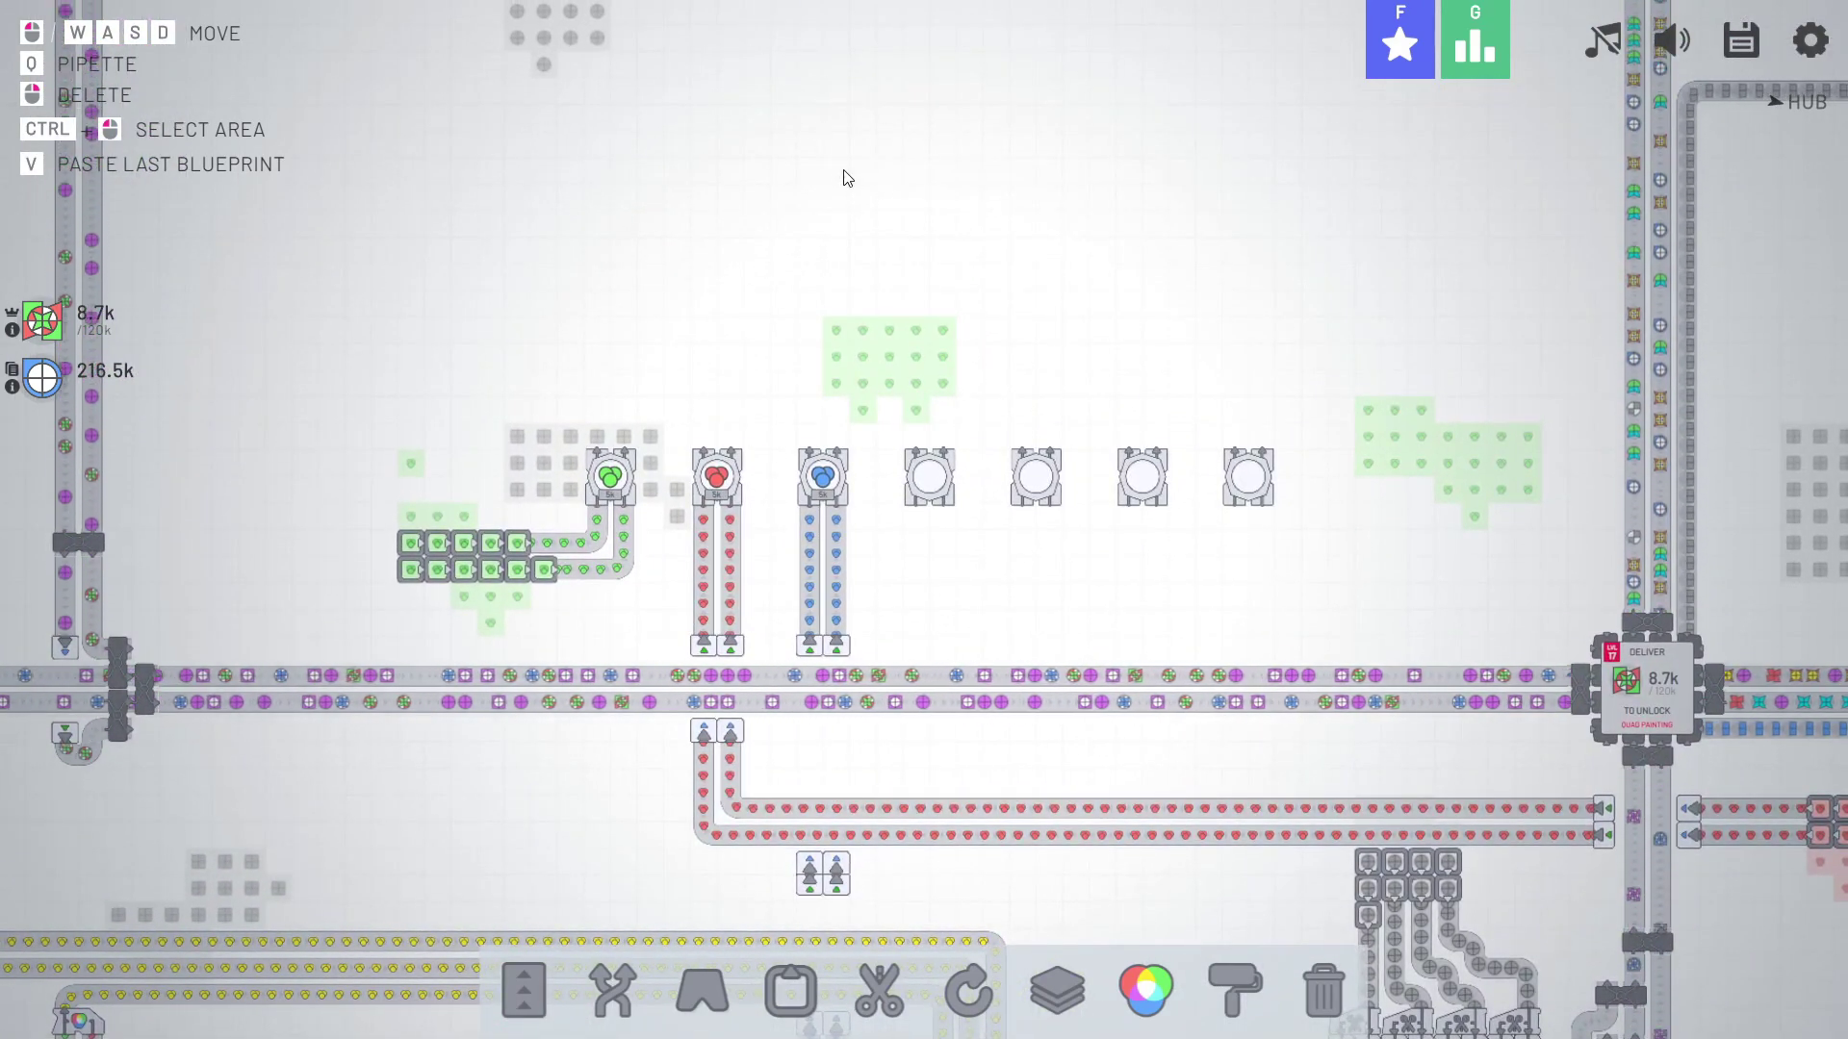
mouse_move(1101, 314)
mouse_down()
mouse_move(1153, 503)
mouse_move(800, 692)
mouse_up()
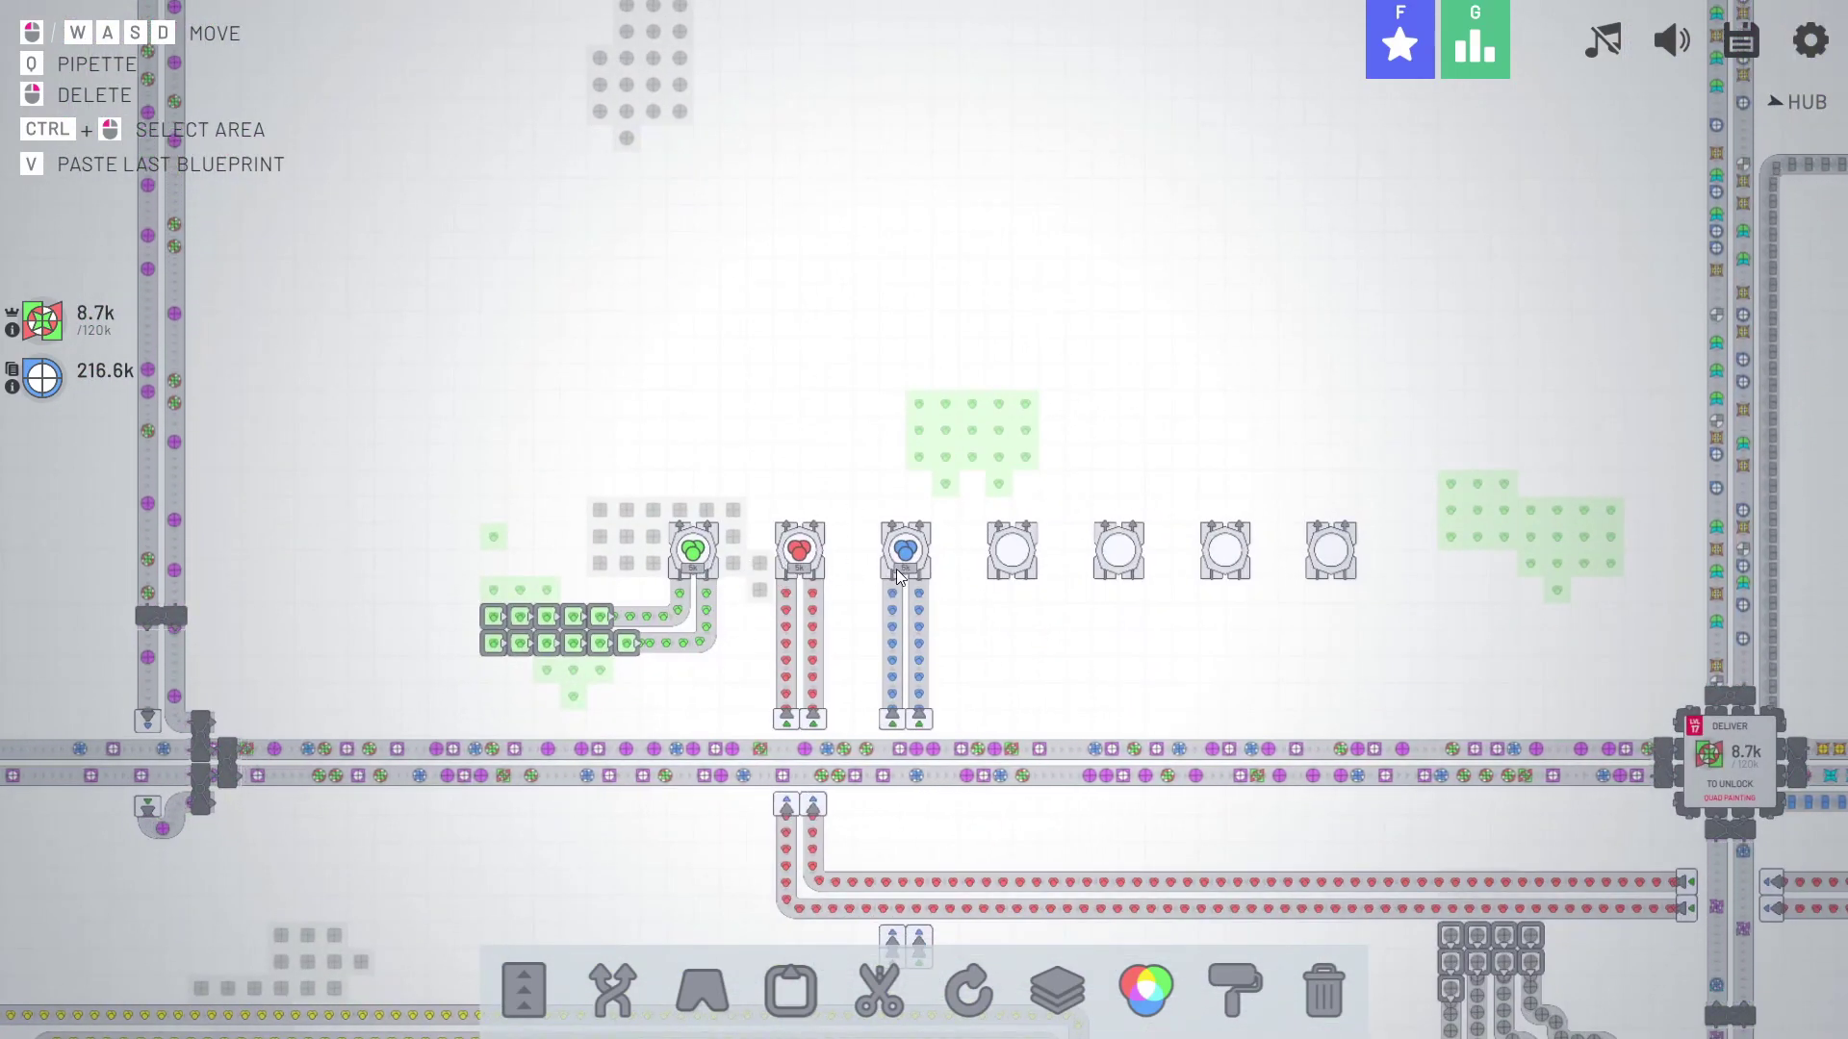
drag(1160, 499, 1118, 665)
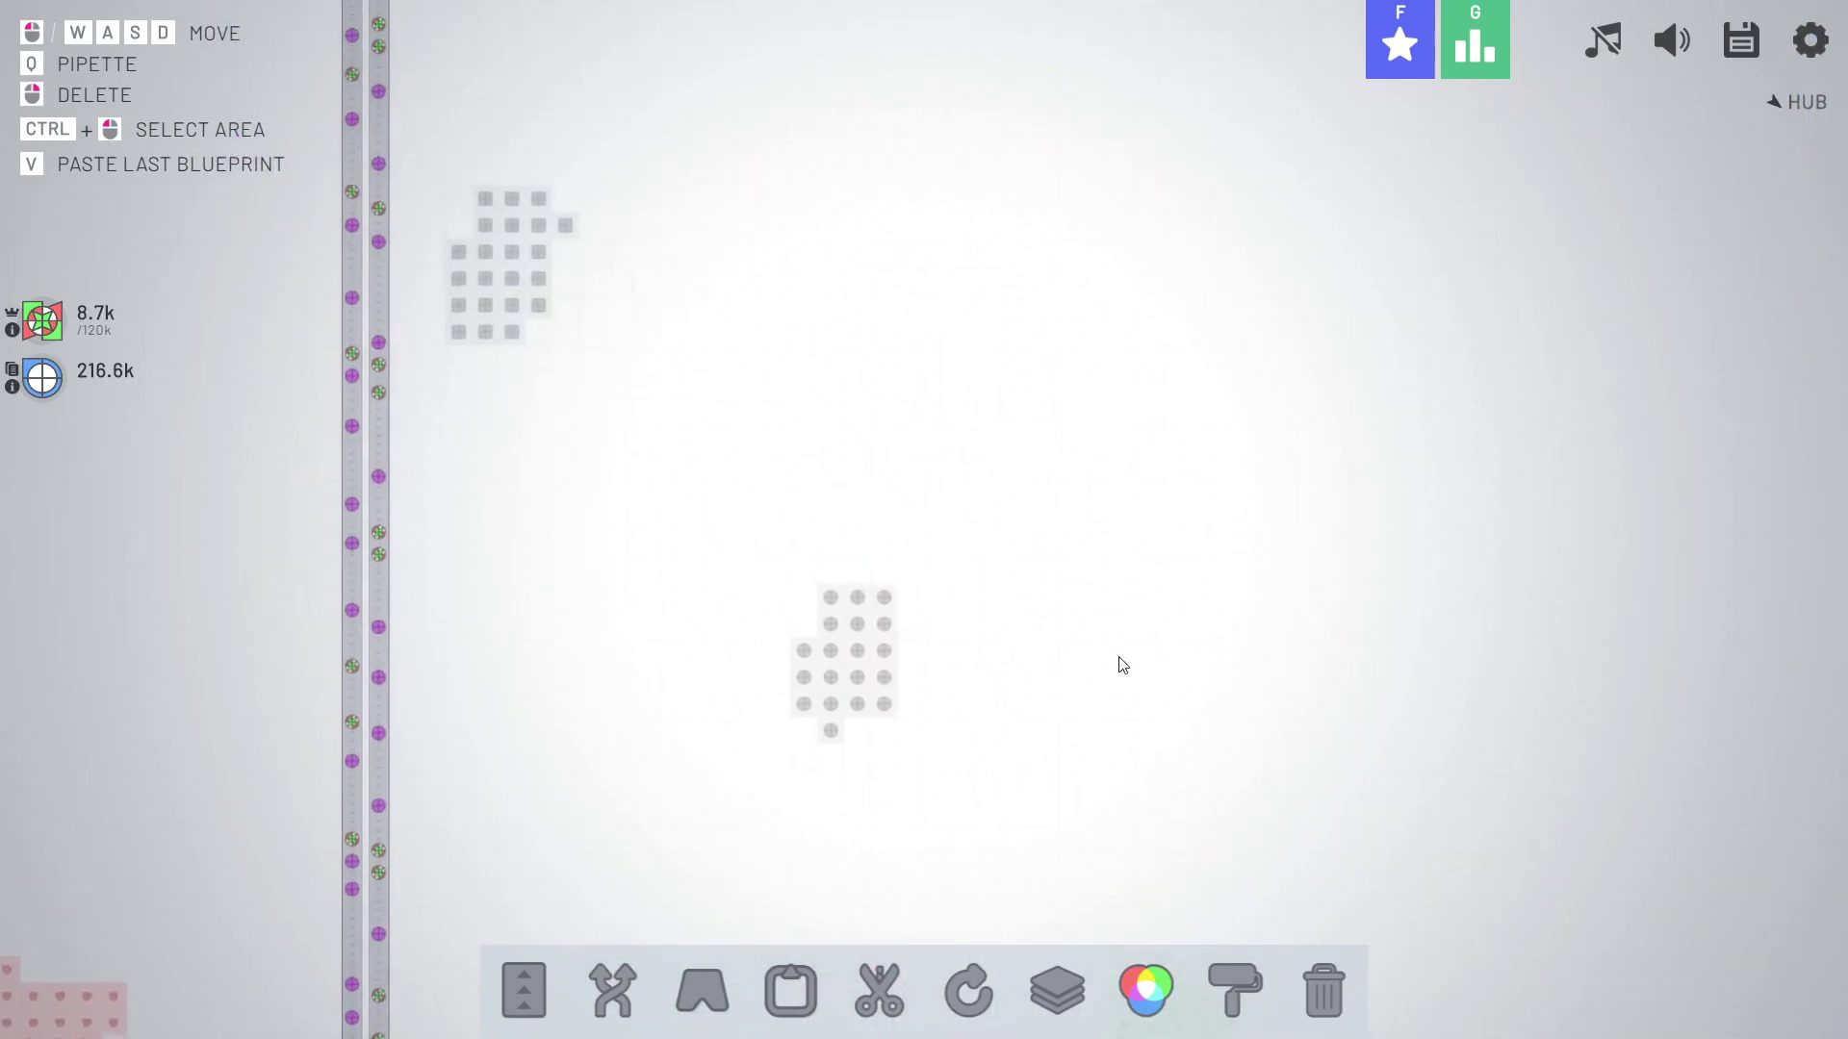
drag(541, 311, 747, 387)
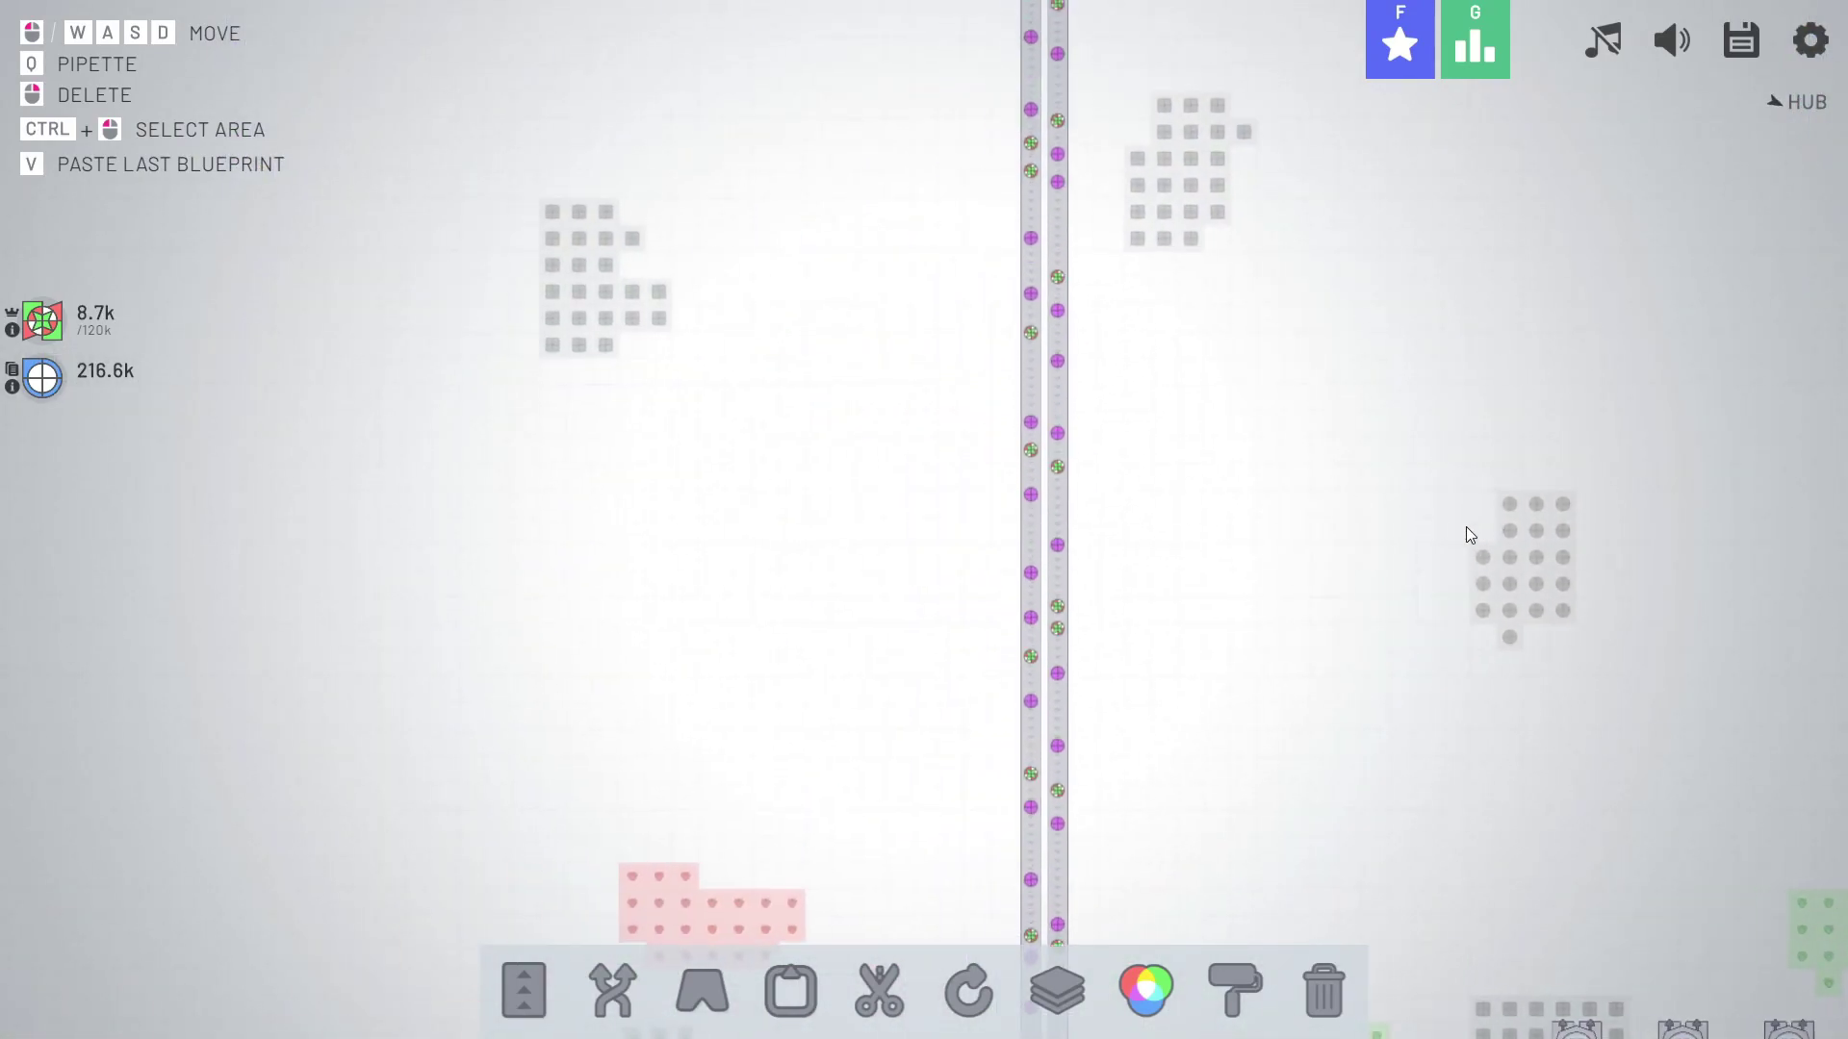
key(s)
key(d)
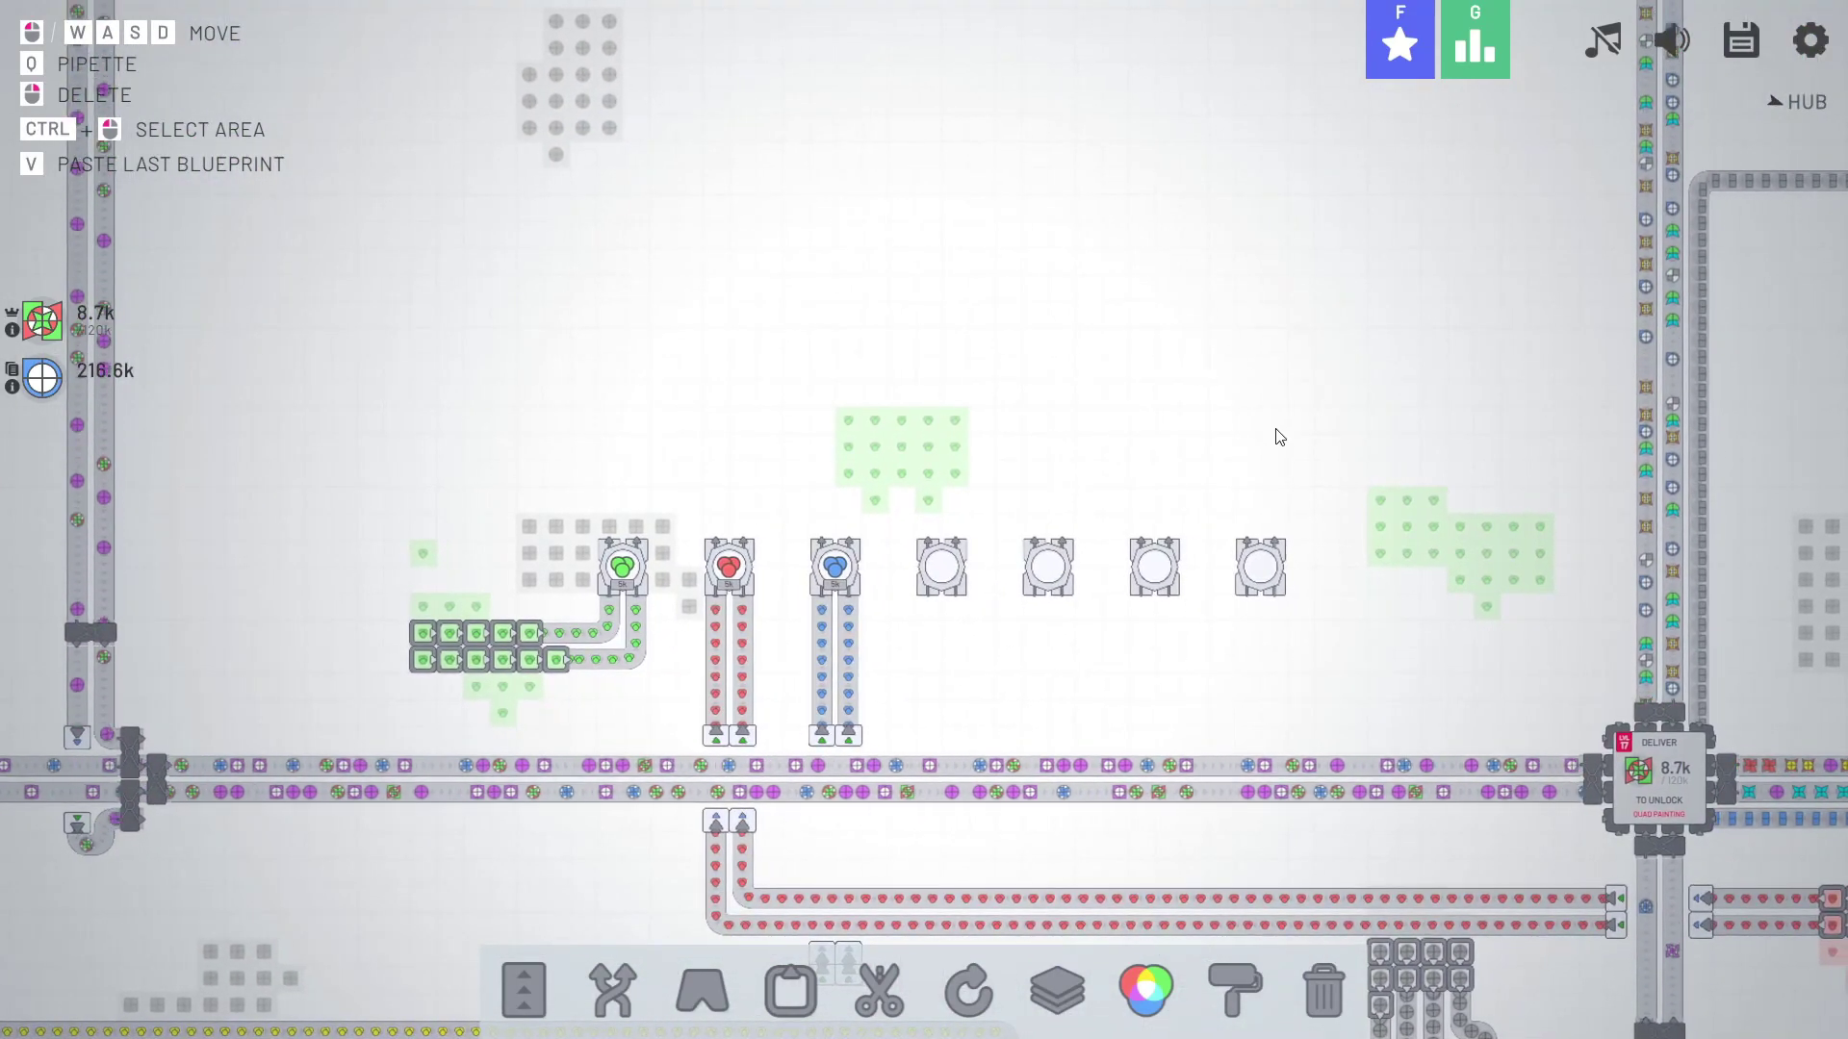
drag(1271, 425, 651, 322)
mouse_move(1434, 469)
mouse_down()
mouse_move(802, 451)
mouse_move(1155, 491)
mouse_up()
scroll(802, 451, down, 3)
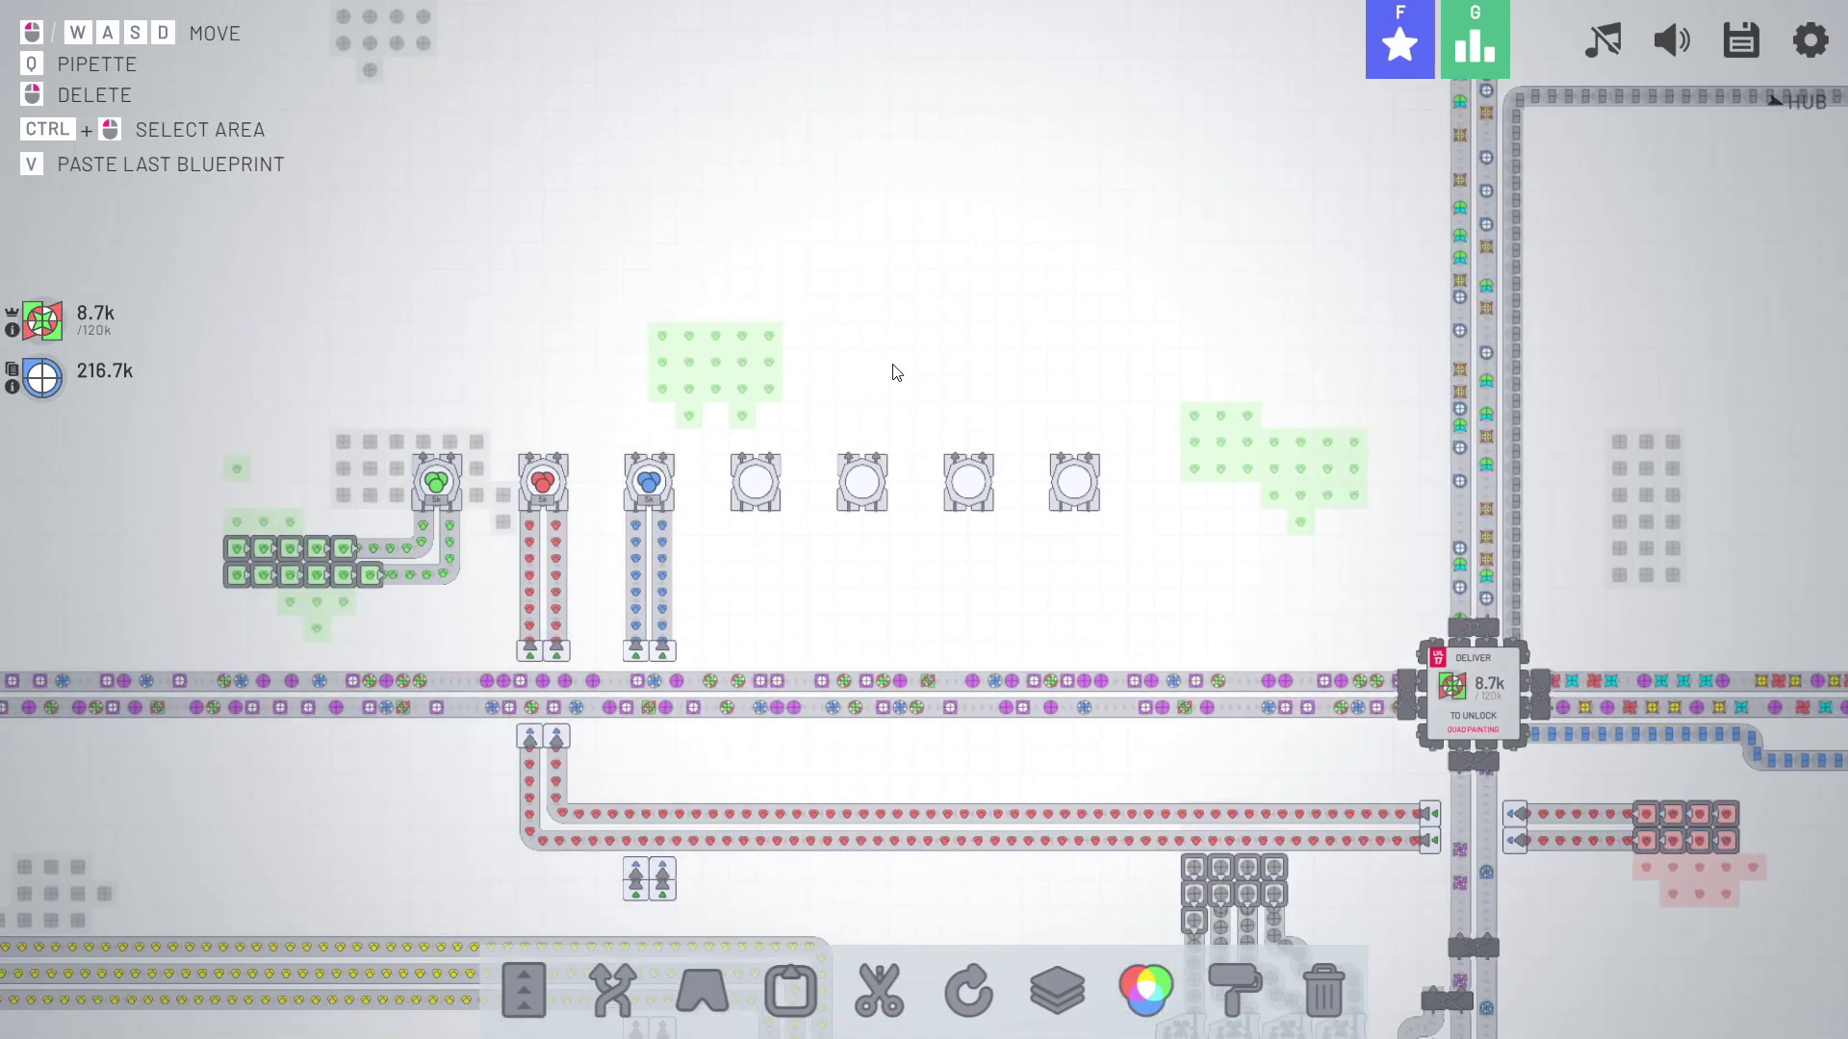
Zoom out to the map overview and pan away from the hub.
drag(876, 364, 810, 551)
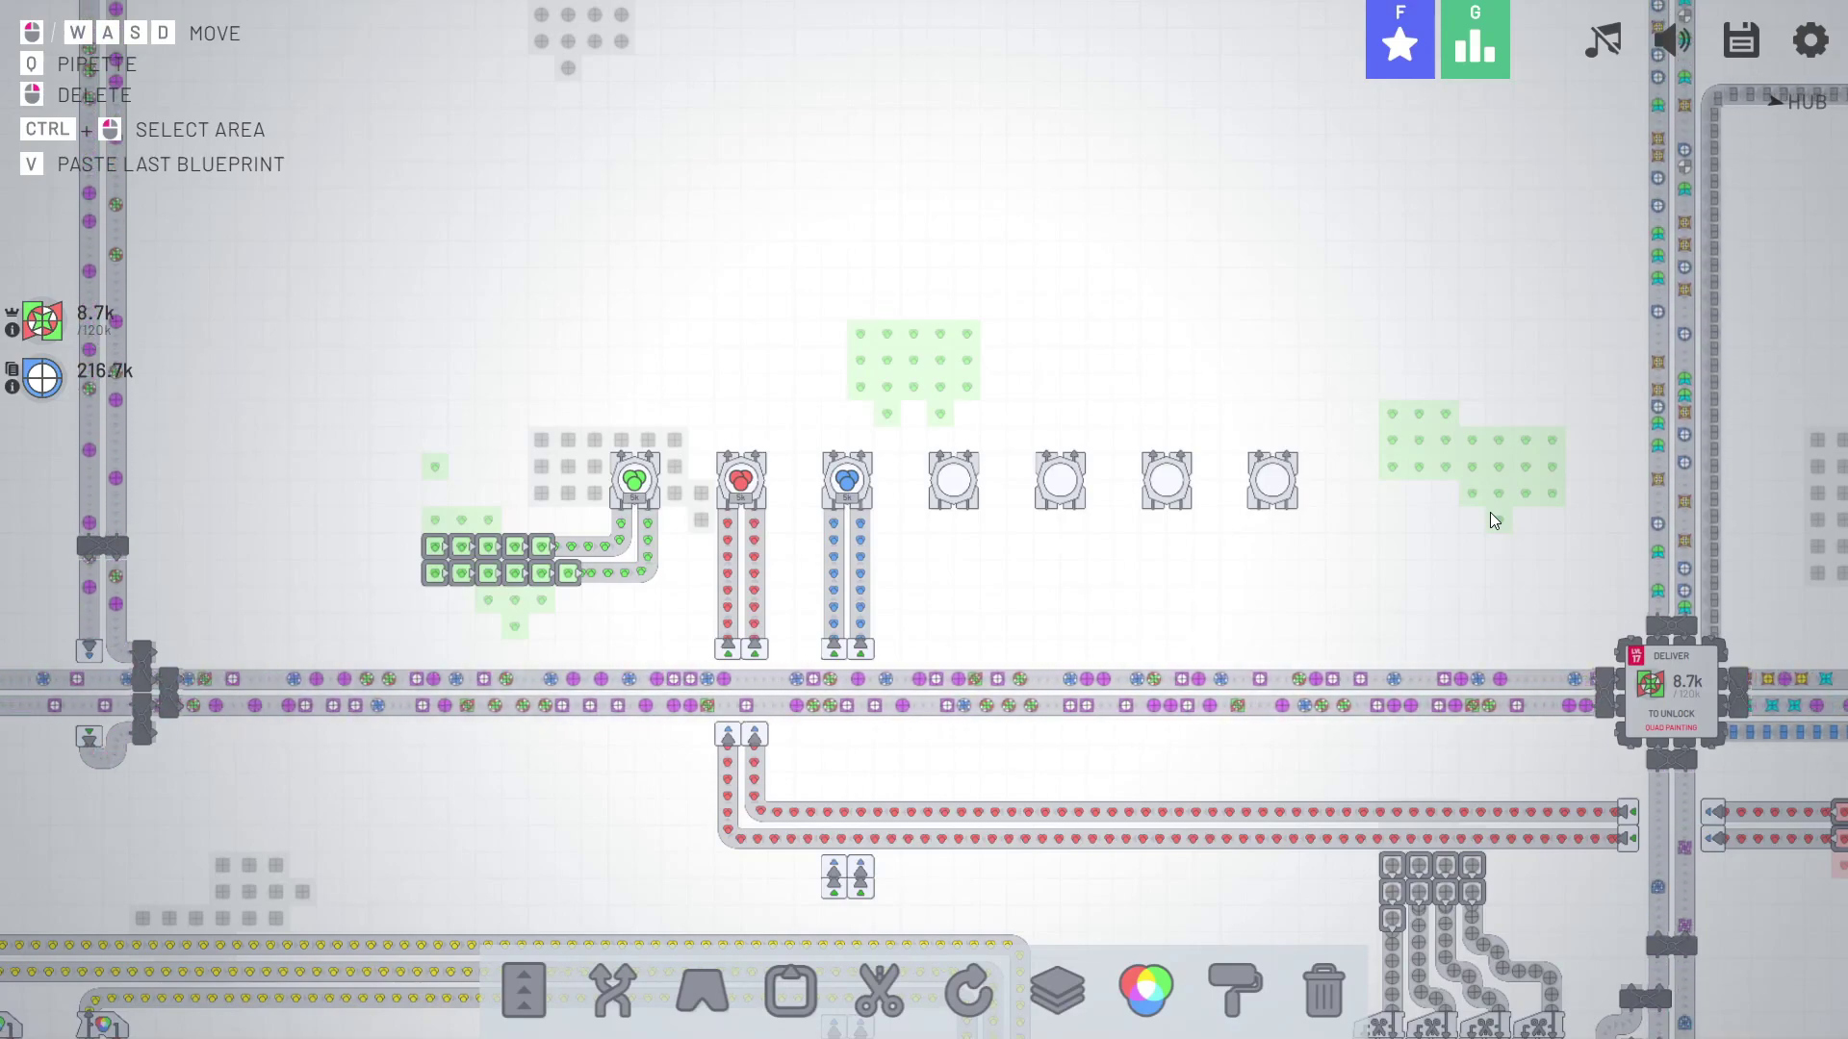
drag(1490, 512, 1175, 656)
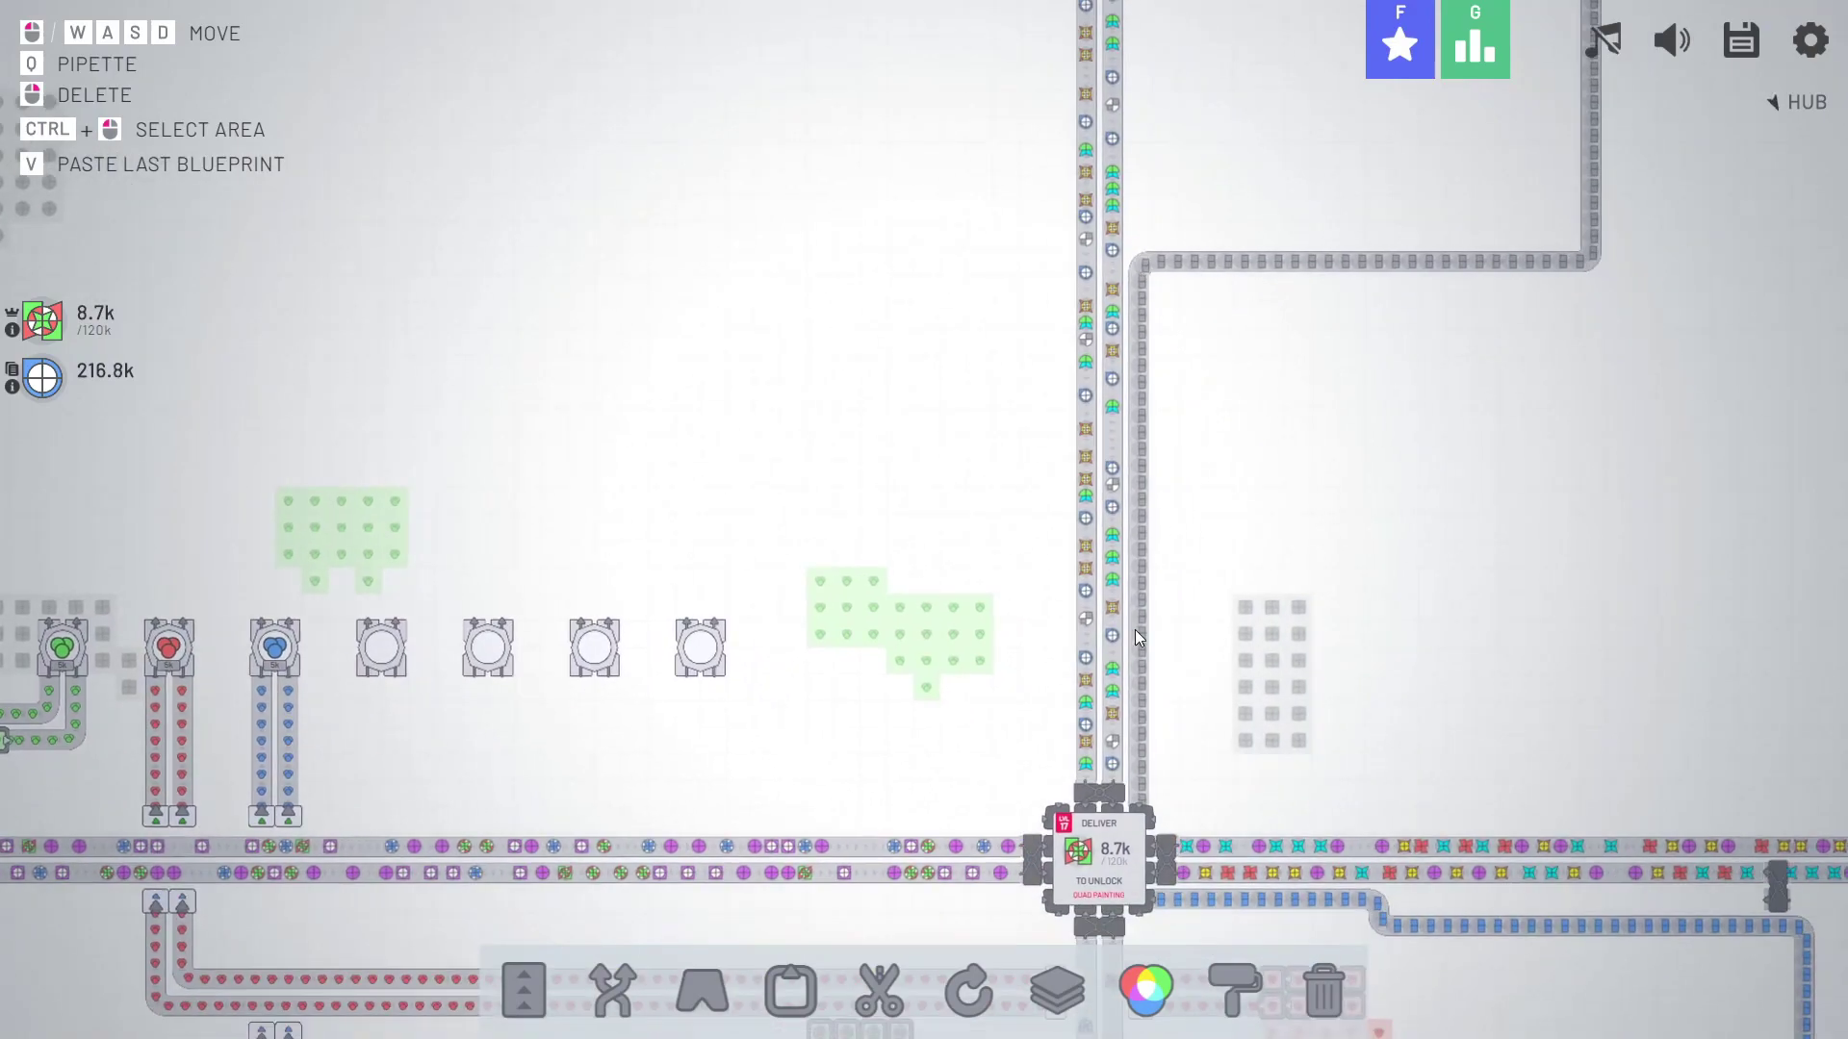
drag(804, 425, 1108, 466)
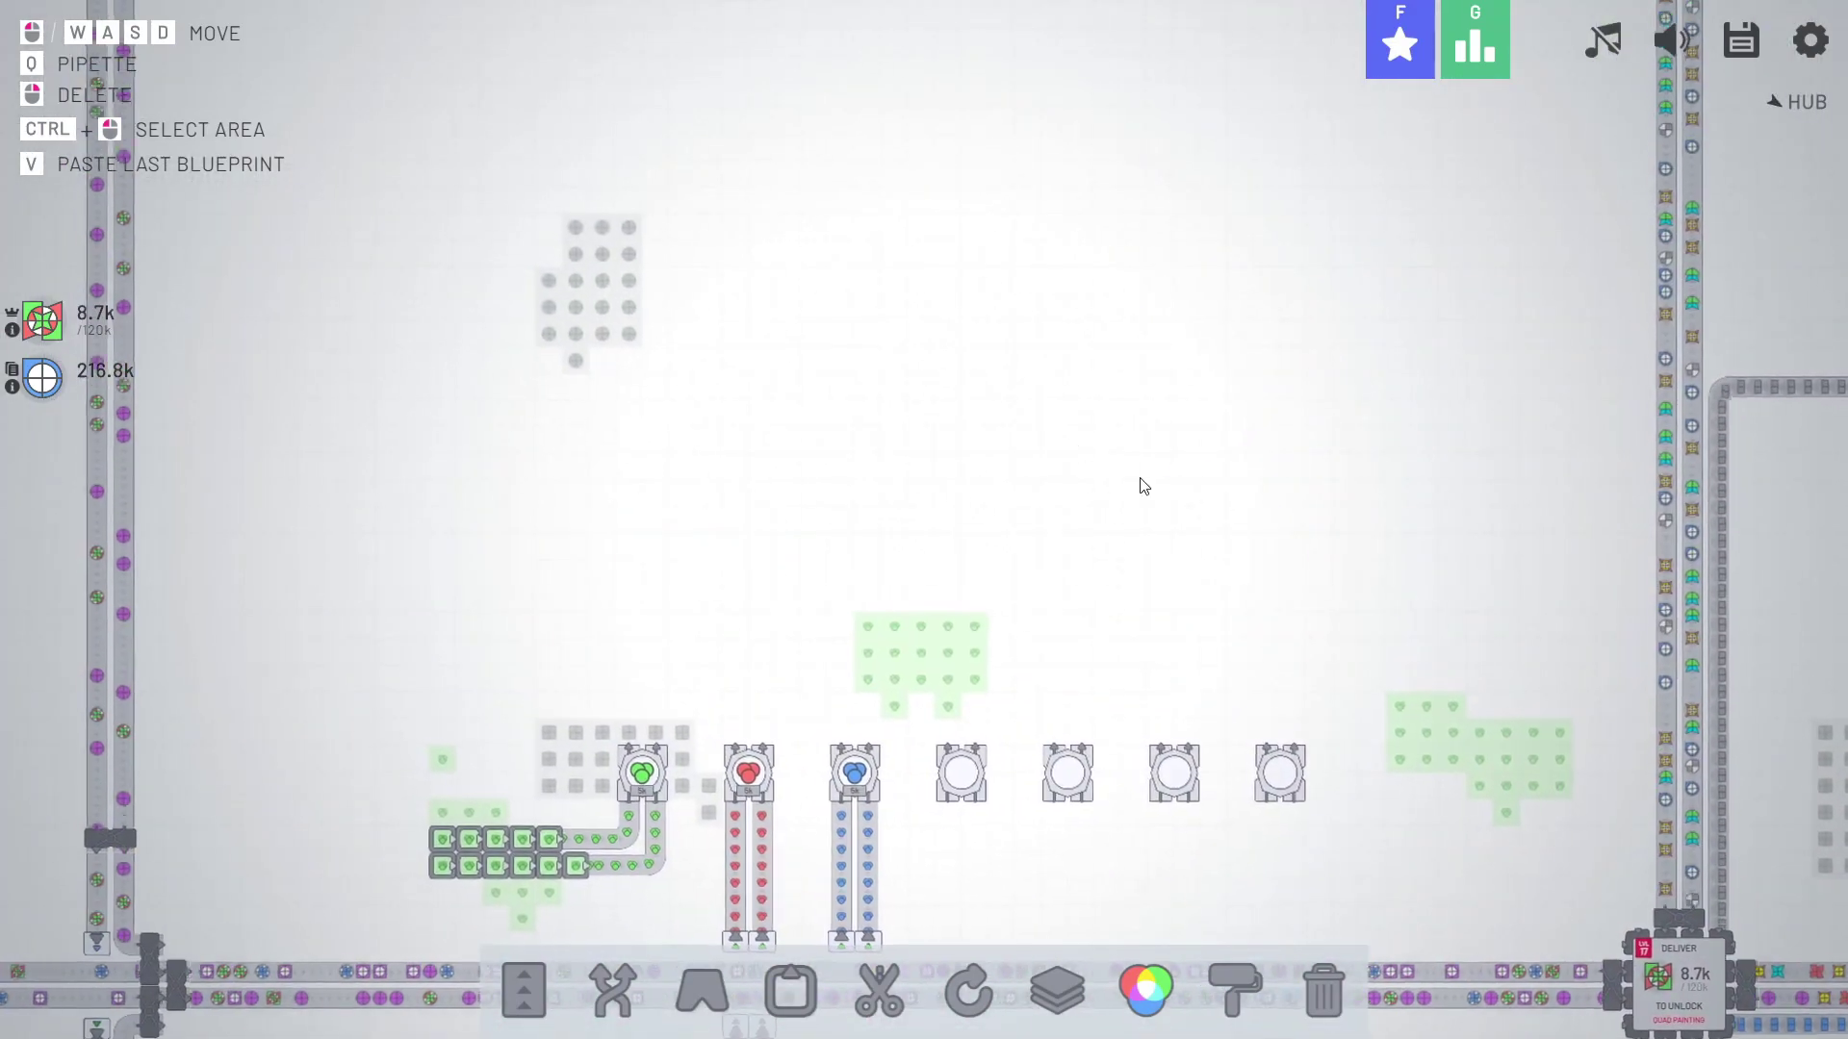
scroll(823, 404, down, 2)
scroll(765, 433, up, 2)
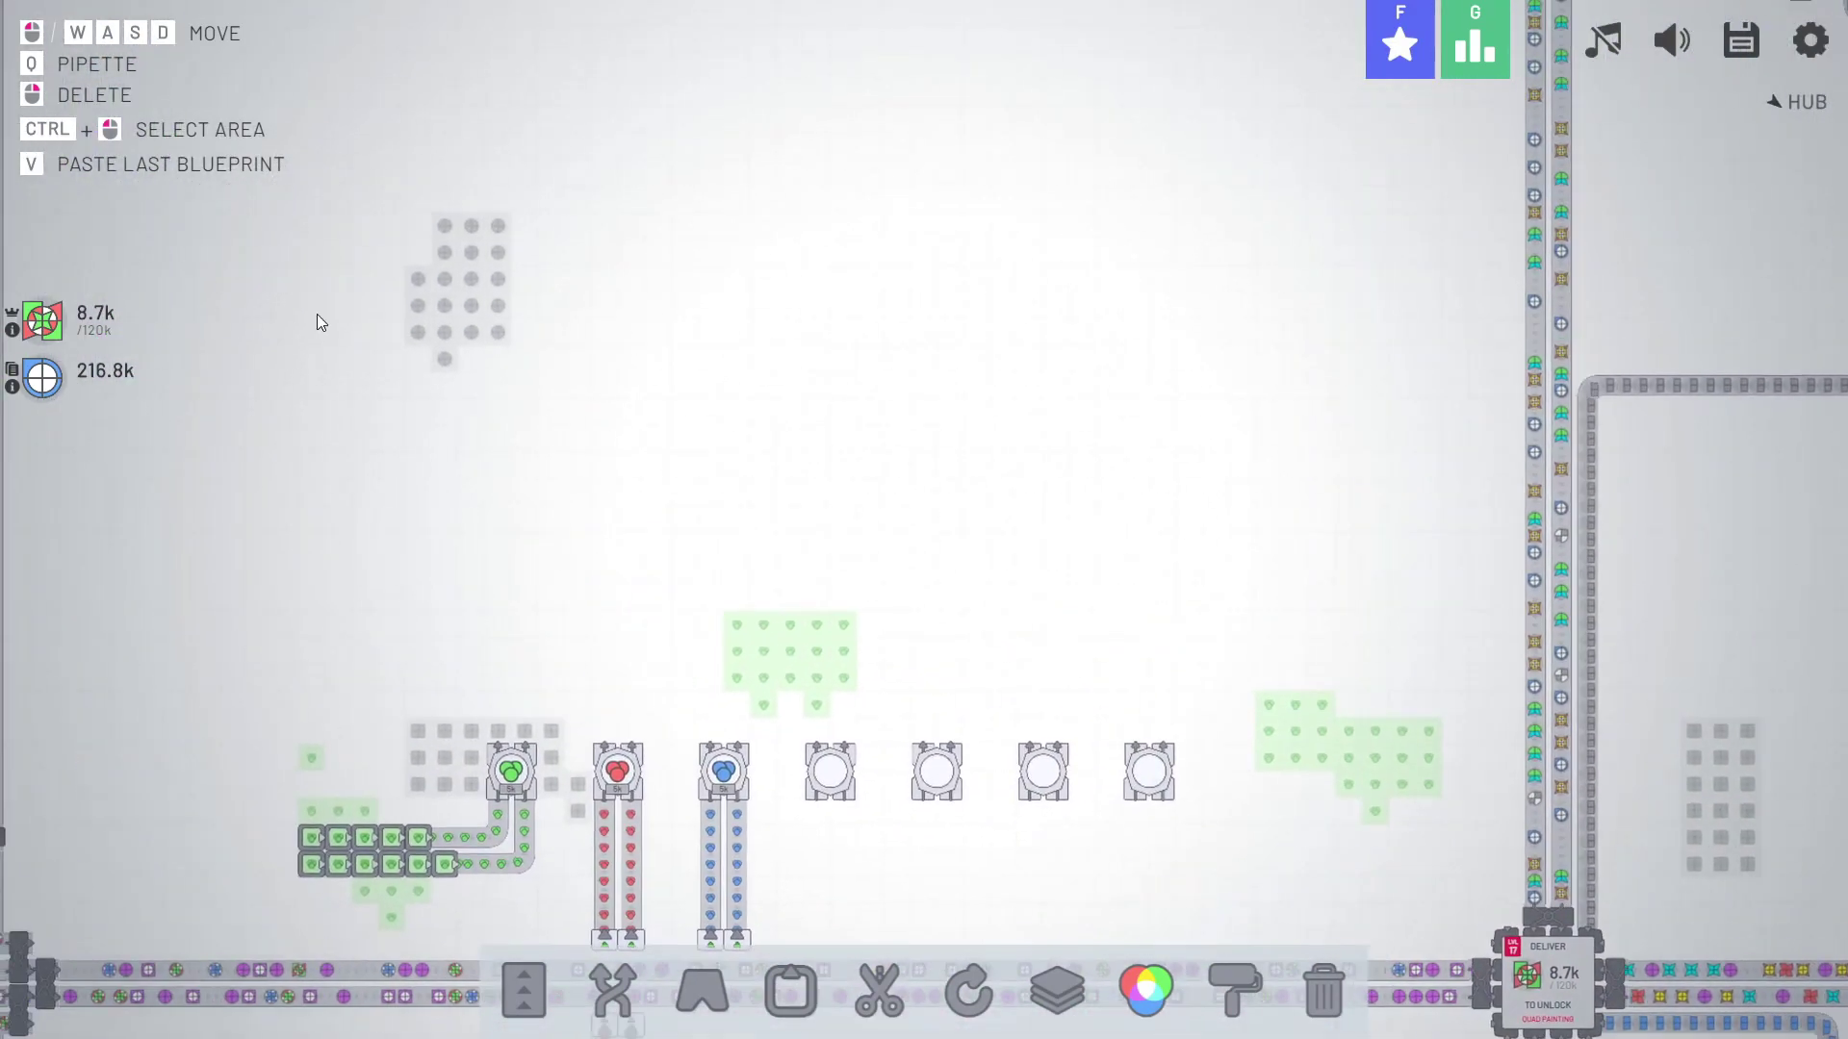
drag(622, 260, 733, 561)
scroll(906, 392, down, 5)
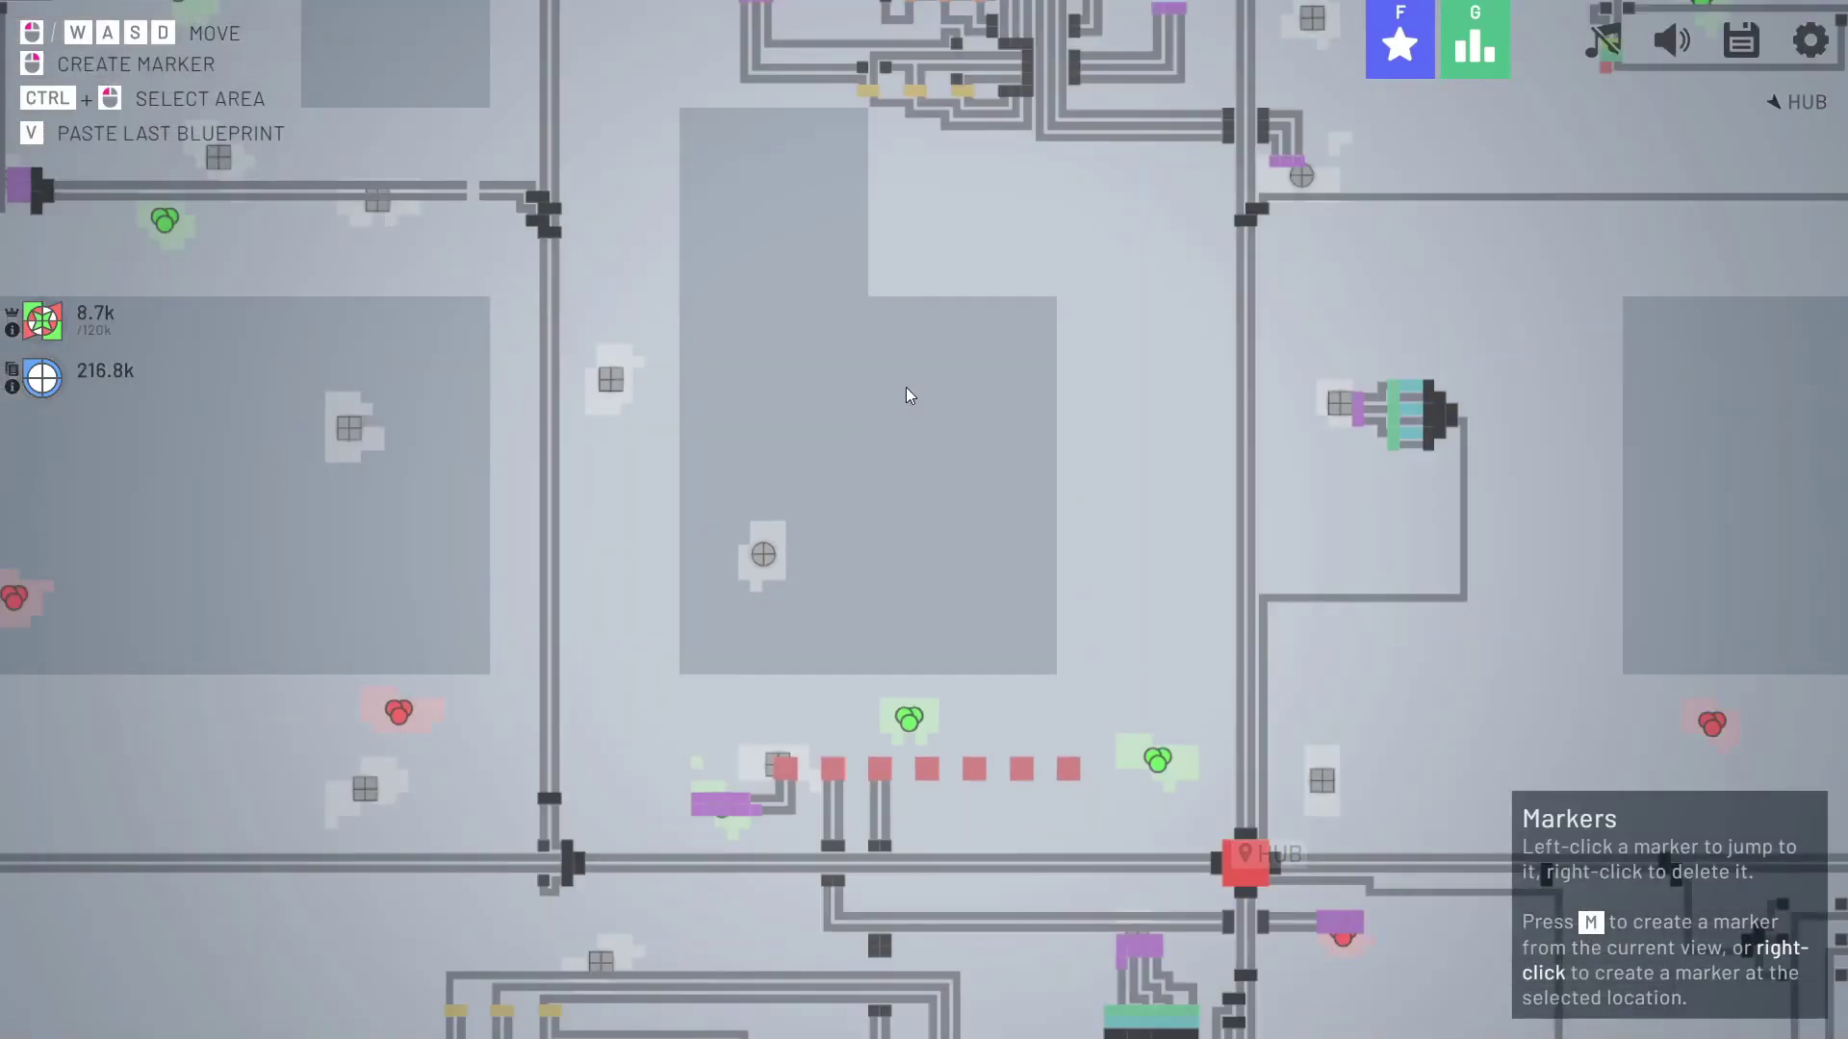
scroll(988, 497, down, 3)
drag(910, 424, 616, 274)
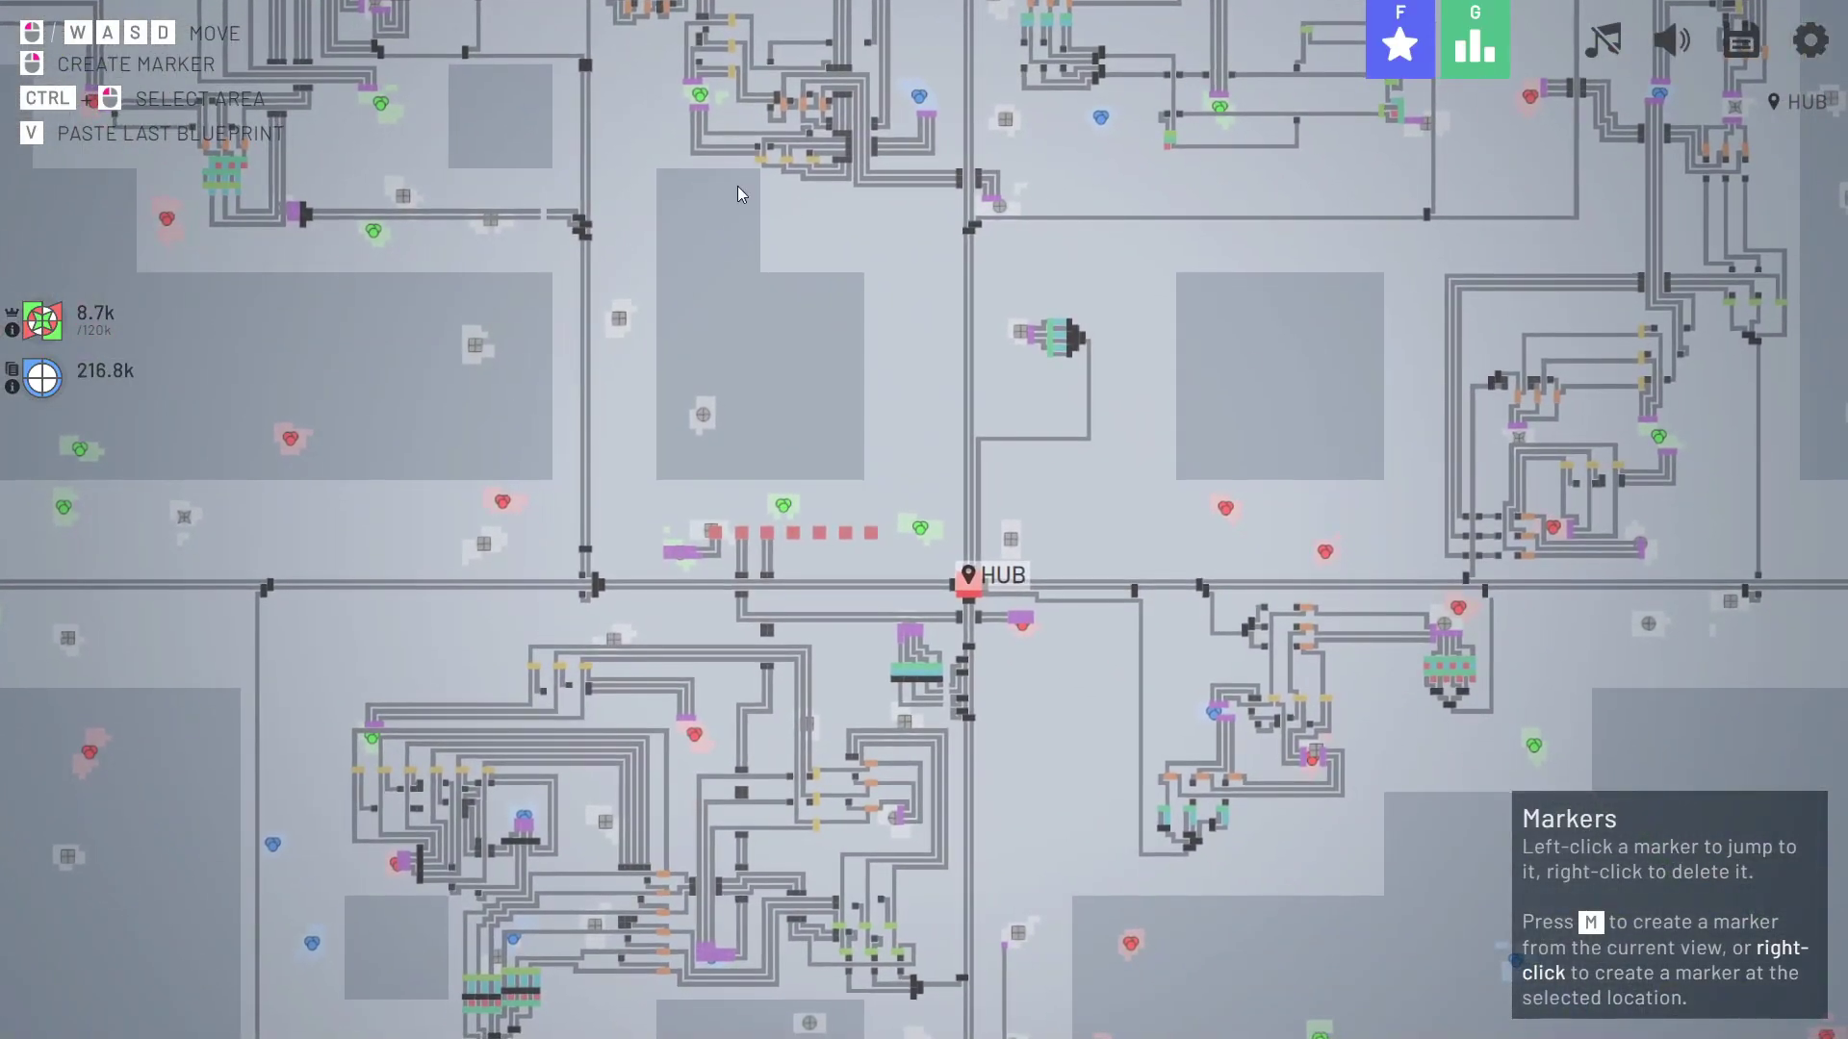
mouse_move(1241, 374)
mouse_down()
mouse_move(825, 775)
mouse_move(1058, 719)
mouse_move(1109, 339)
mouse_move(1012, 486)
mouse_move(1339, 340)
mouse_move(994, 566)
mouse_move(1172, 826)
mouse_move(807, 299)
mouse_move(1328, 780)
mouse_move(762, 357)
mouse_move(833, 334)
mouse_up()
scroll(834, 334, up, 5)
scroll(855, 370, up, 5)
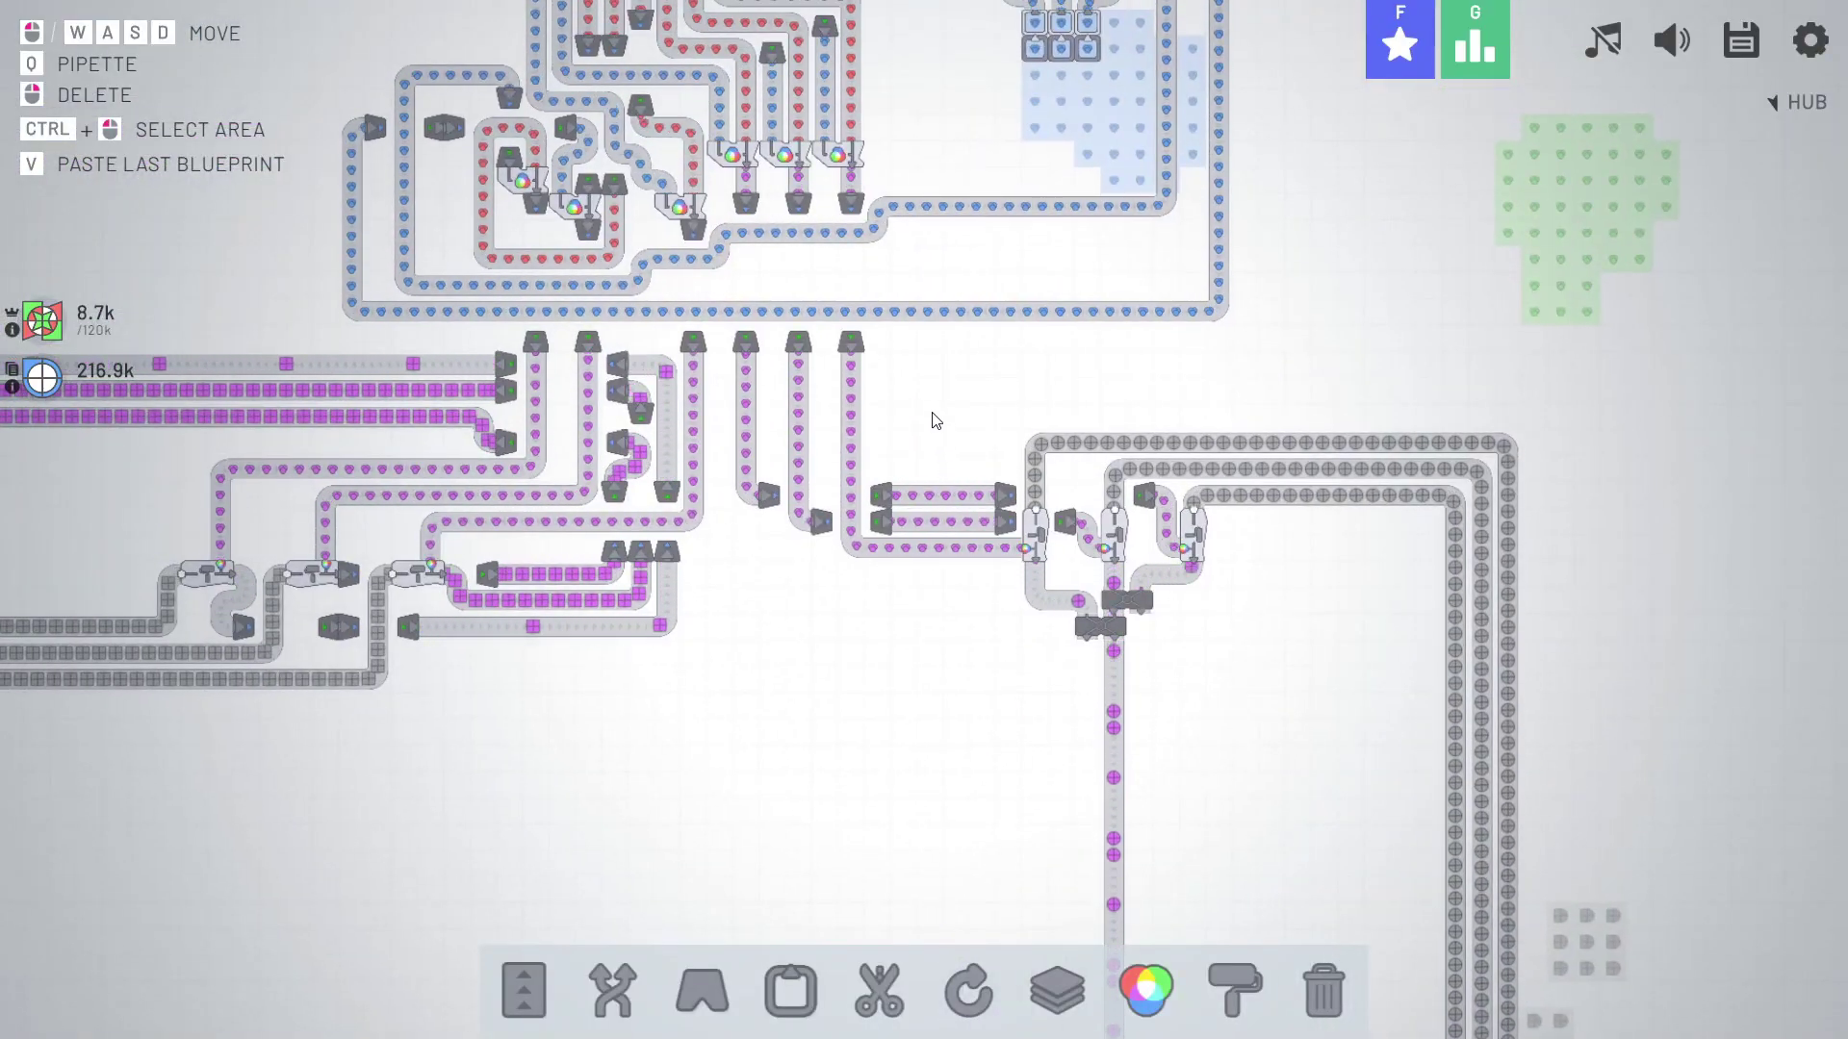
Pan across the overview to the cutters below the hub and arm the conveyor belt.
drag(895, 418, 949, 478)
mouse_move(971, 303)
mouse_down()
mouse_move(1002, 468)
mouse_move(1115, 607)
mouse_up()
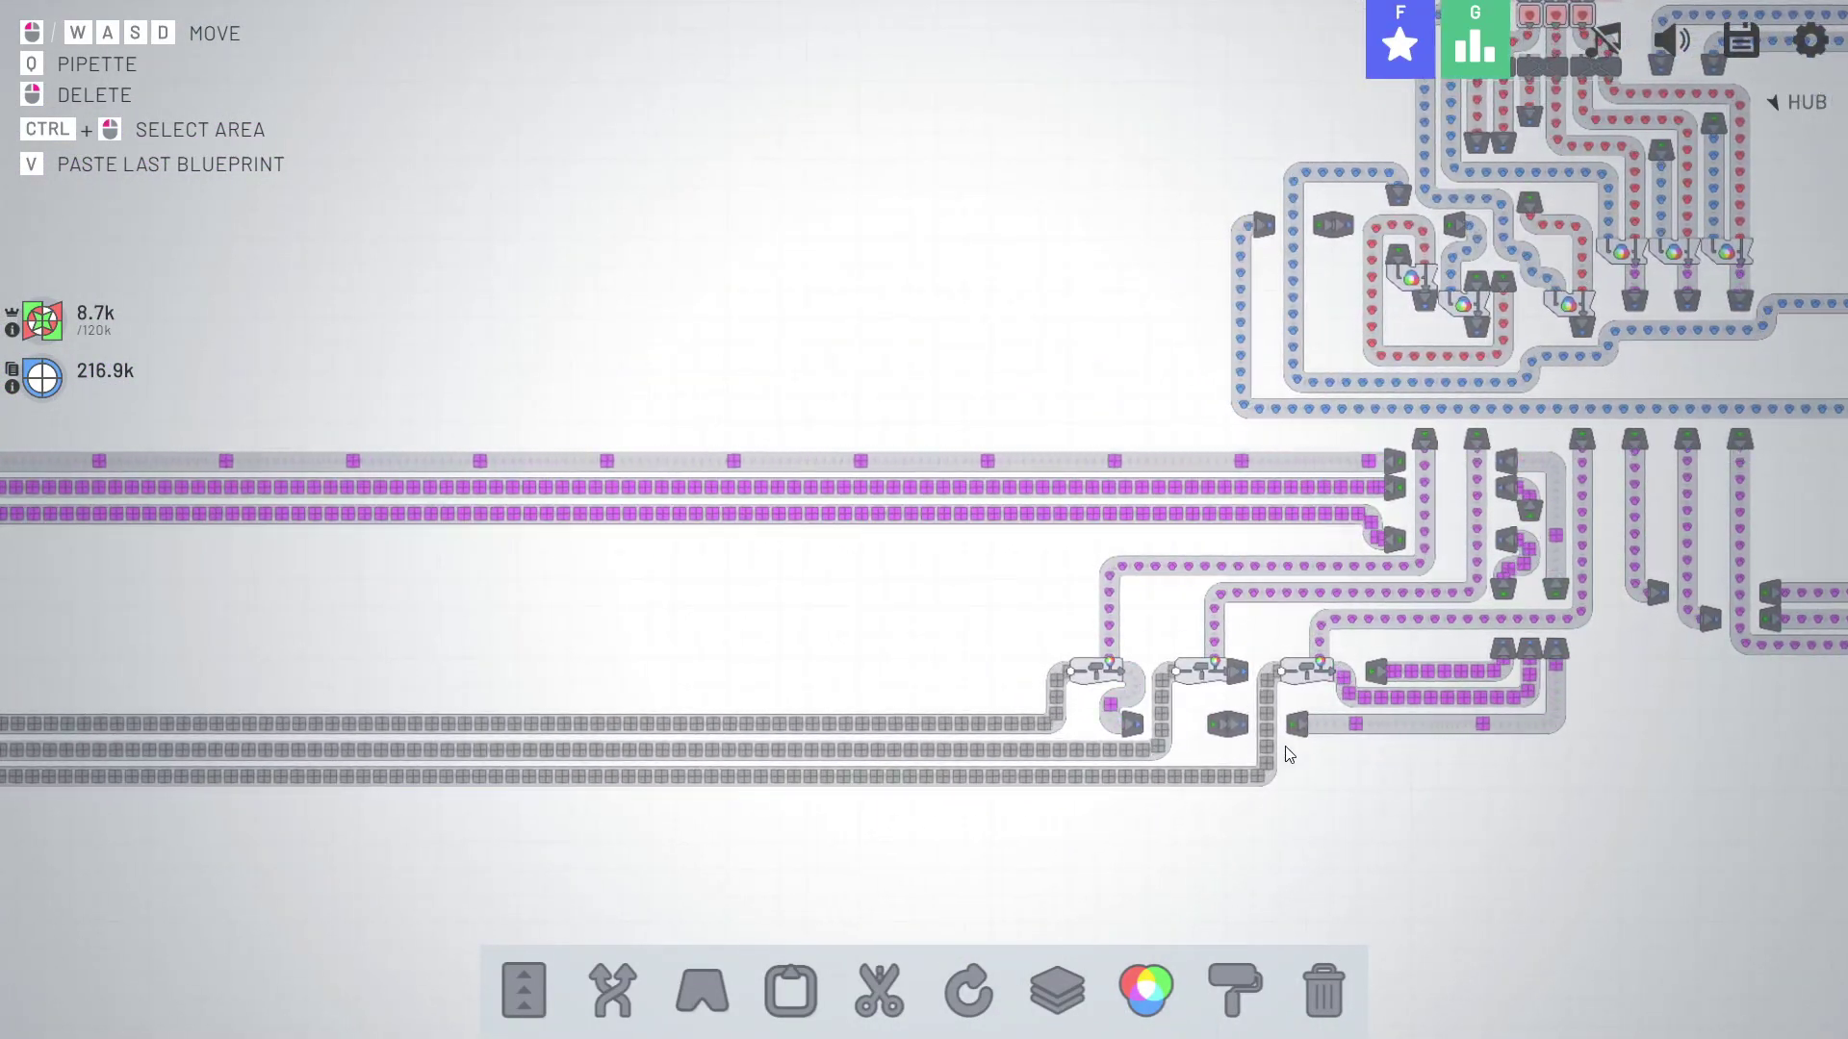
drag(912, 666, 1256, 780)
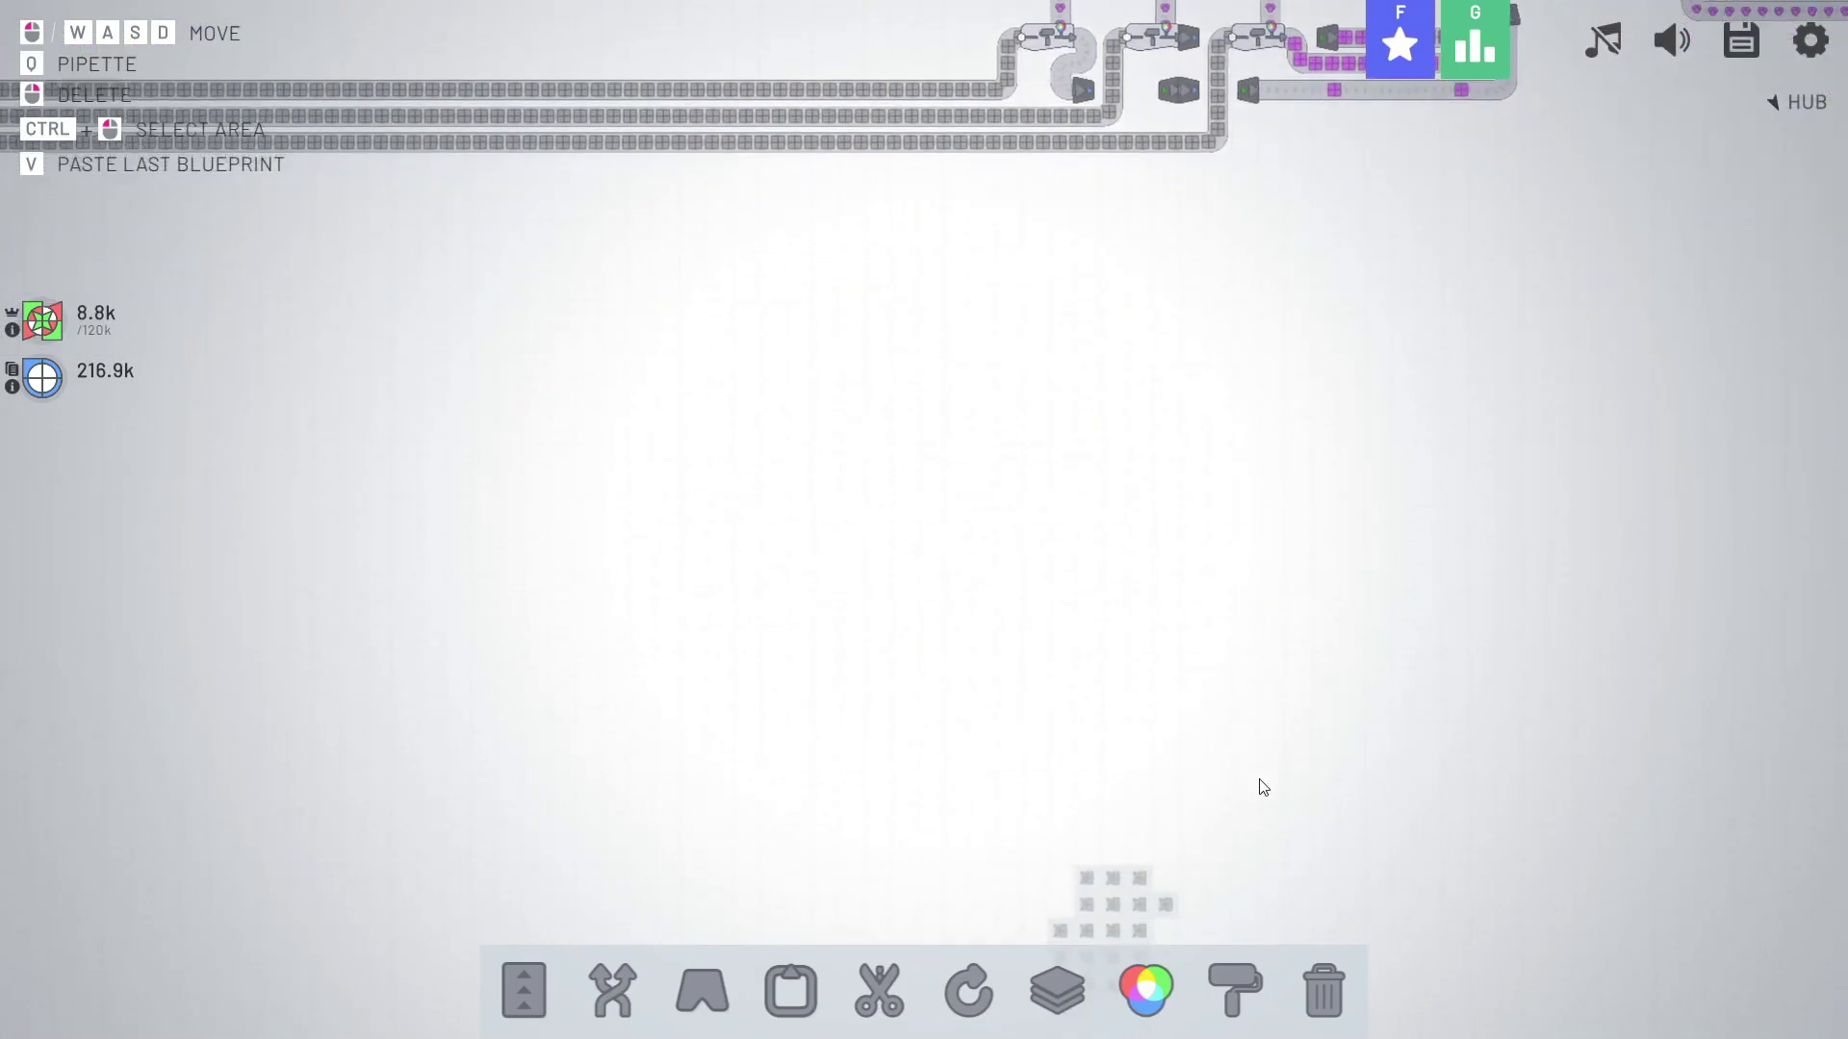
scroll(1054, 491, down, 4)
drag(1054, 491, 1097, 188)
scroll(918, 107, up, 4)
scroll(918, 107, down, 3)
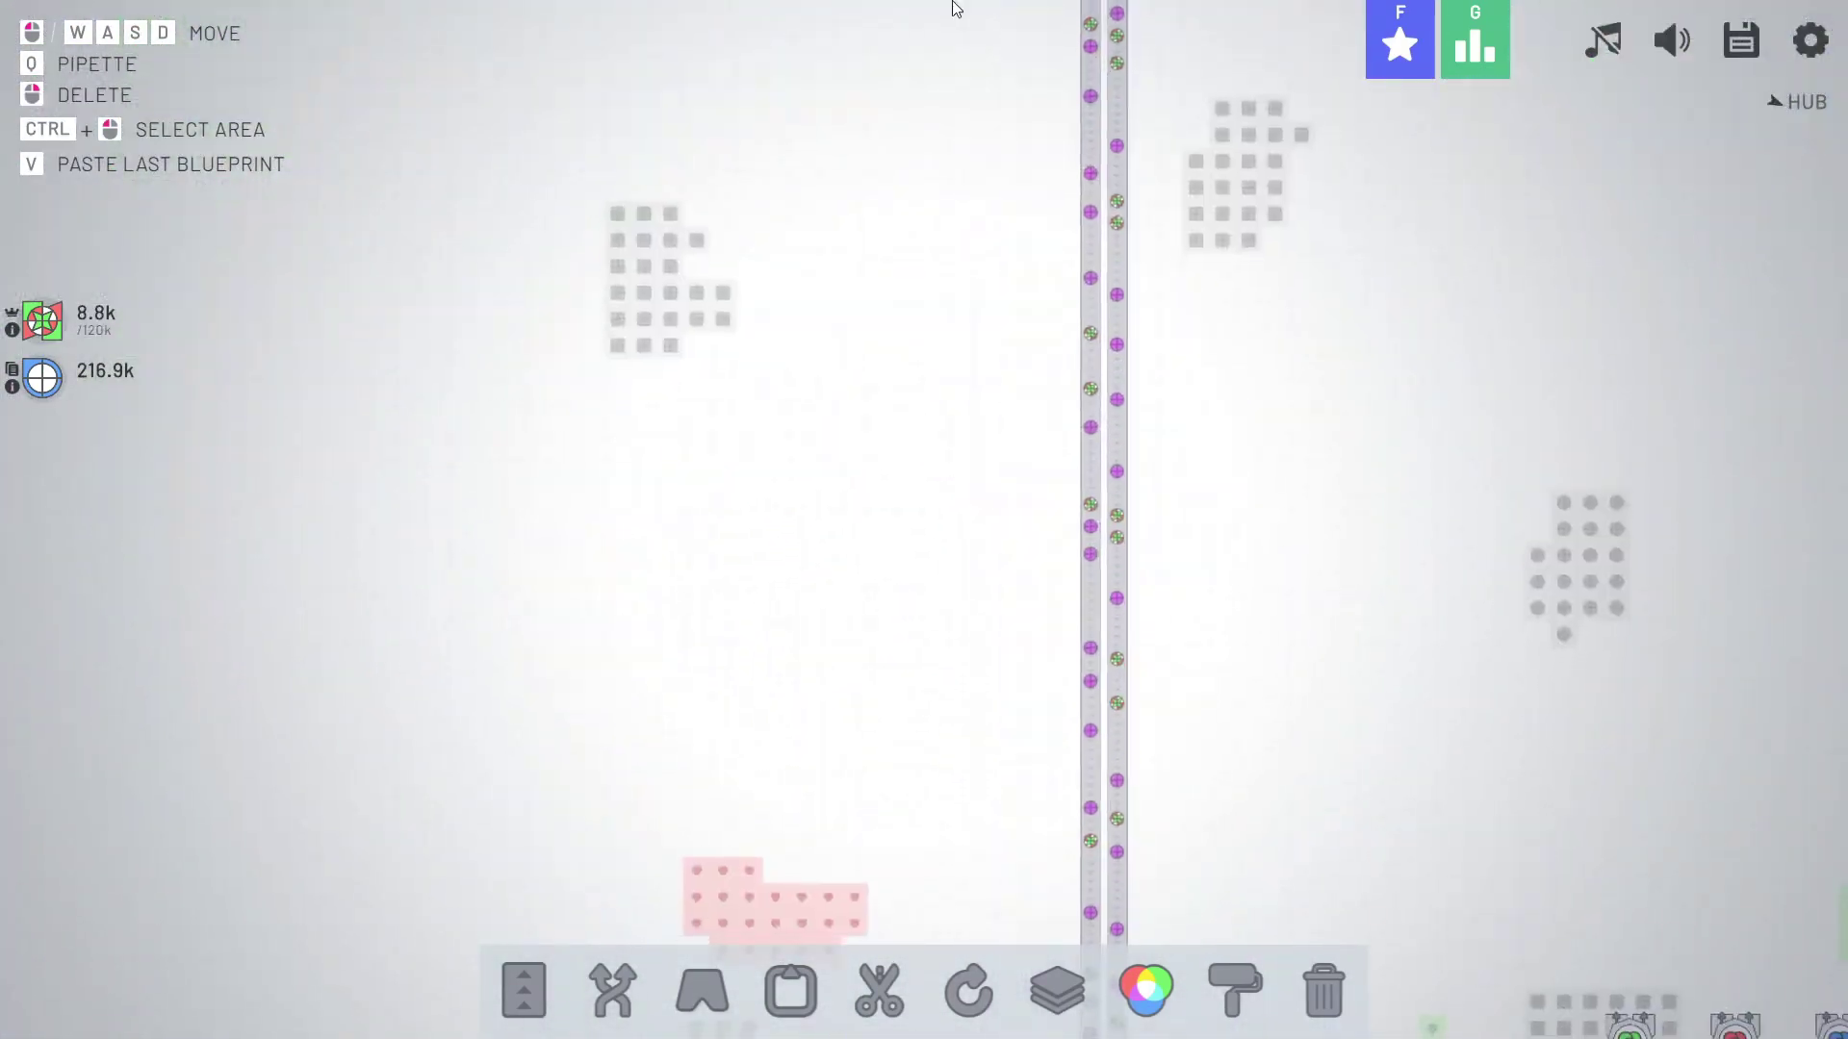
drag(964, 73, 924, 173)
scroll(868, 251, down, 6)
scroll(781, 366, down, 2)
mouse_move(782, 360)
mouse_down()
mouse_move(1046, 761)
mouse_move(952, 467)
mouse_move(842, 824)
mouse_up()
scroll(897, 573, up, 6)
scroll(896, 573, up, 4)
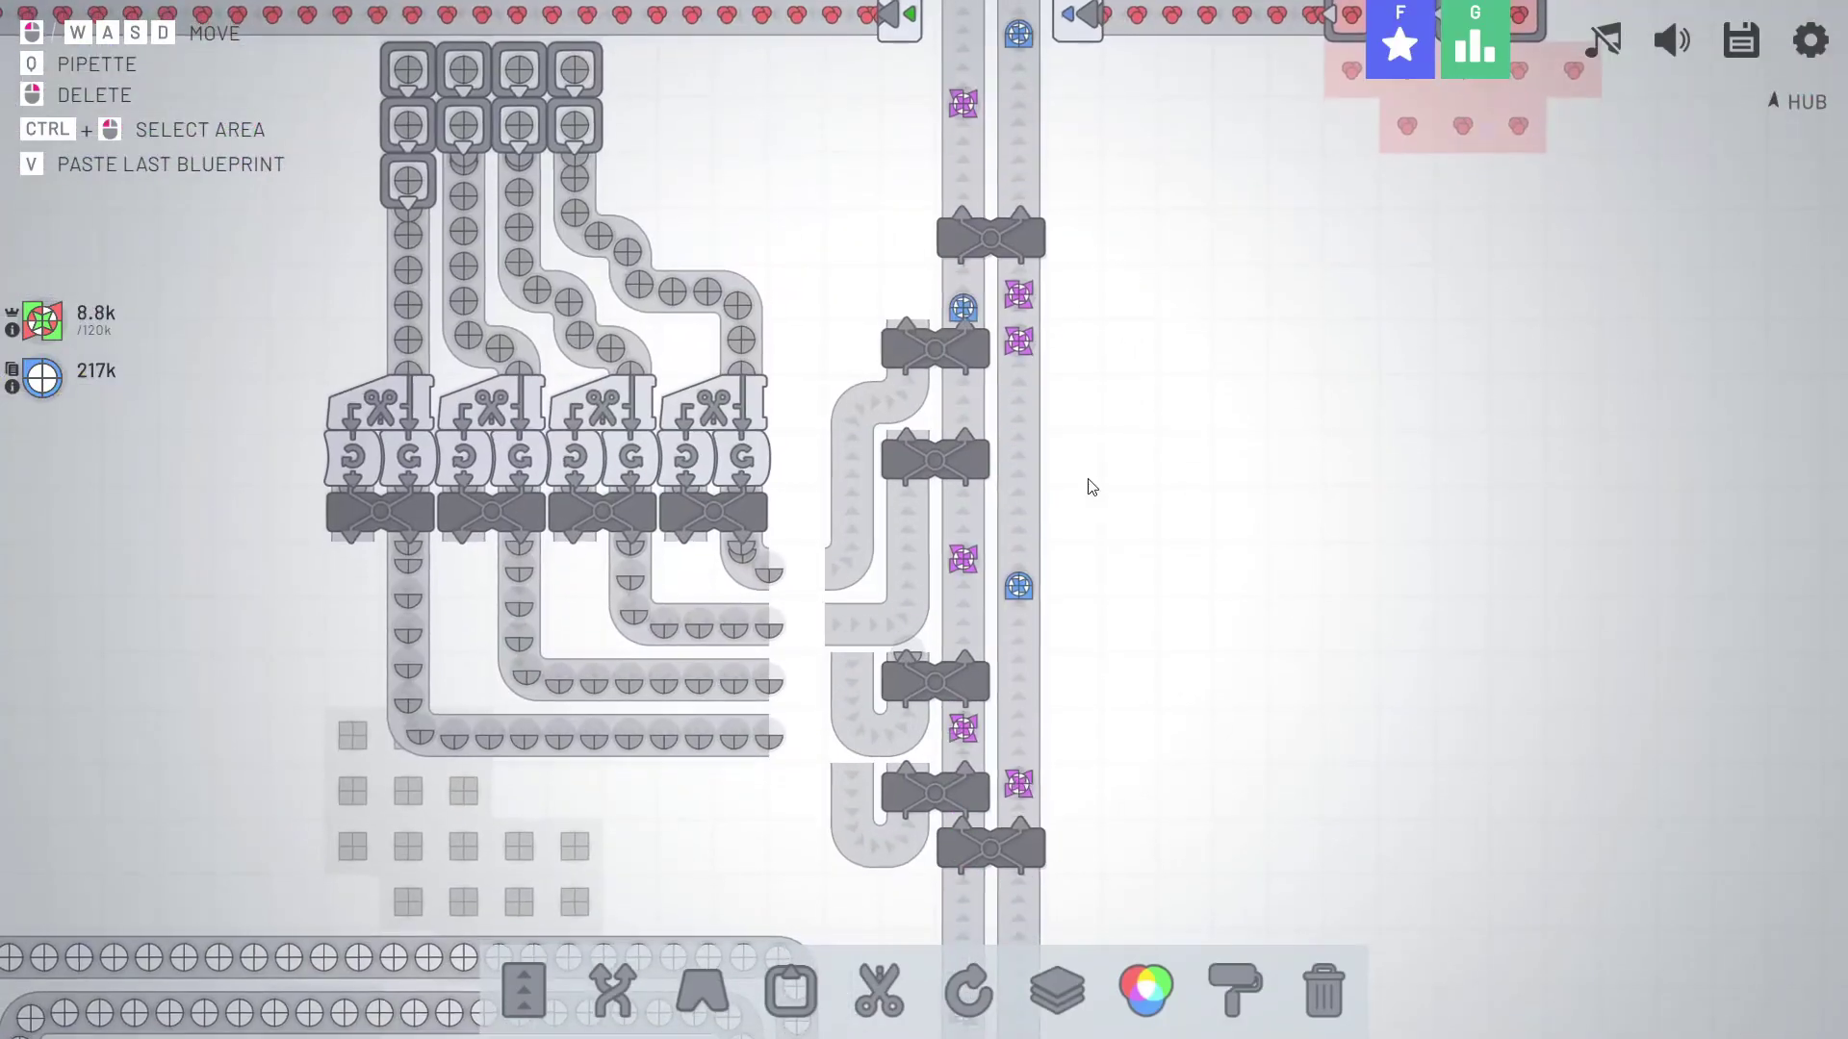
scroll(1029, 462, up, 2)
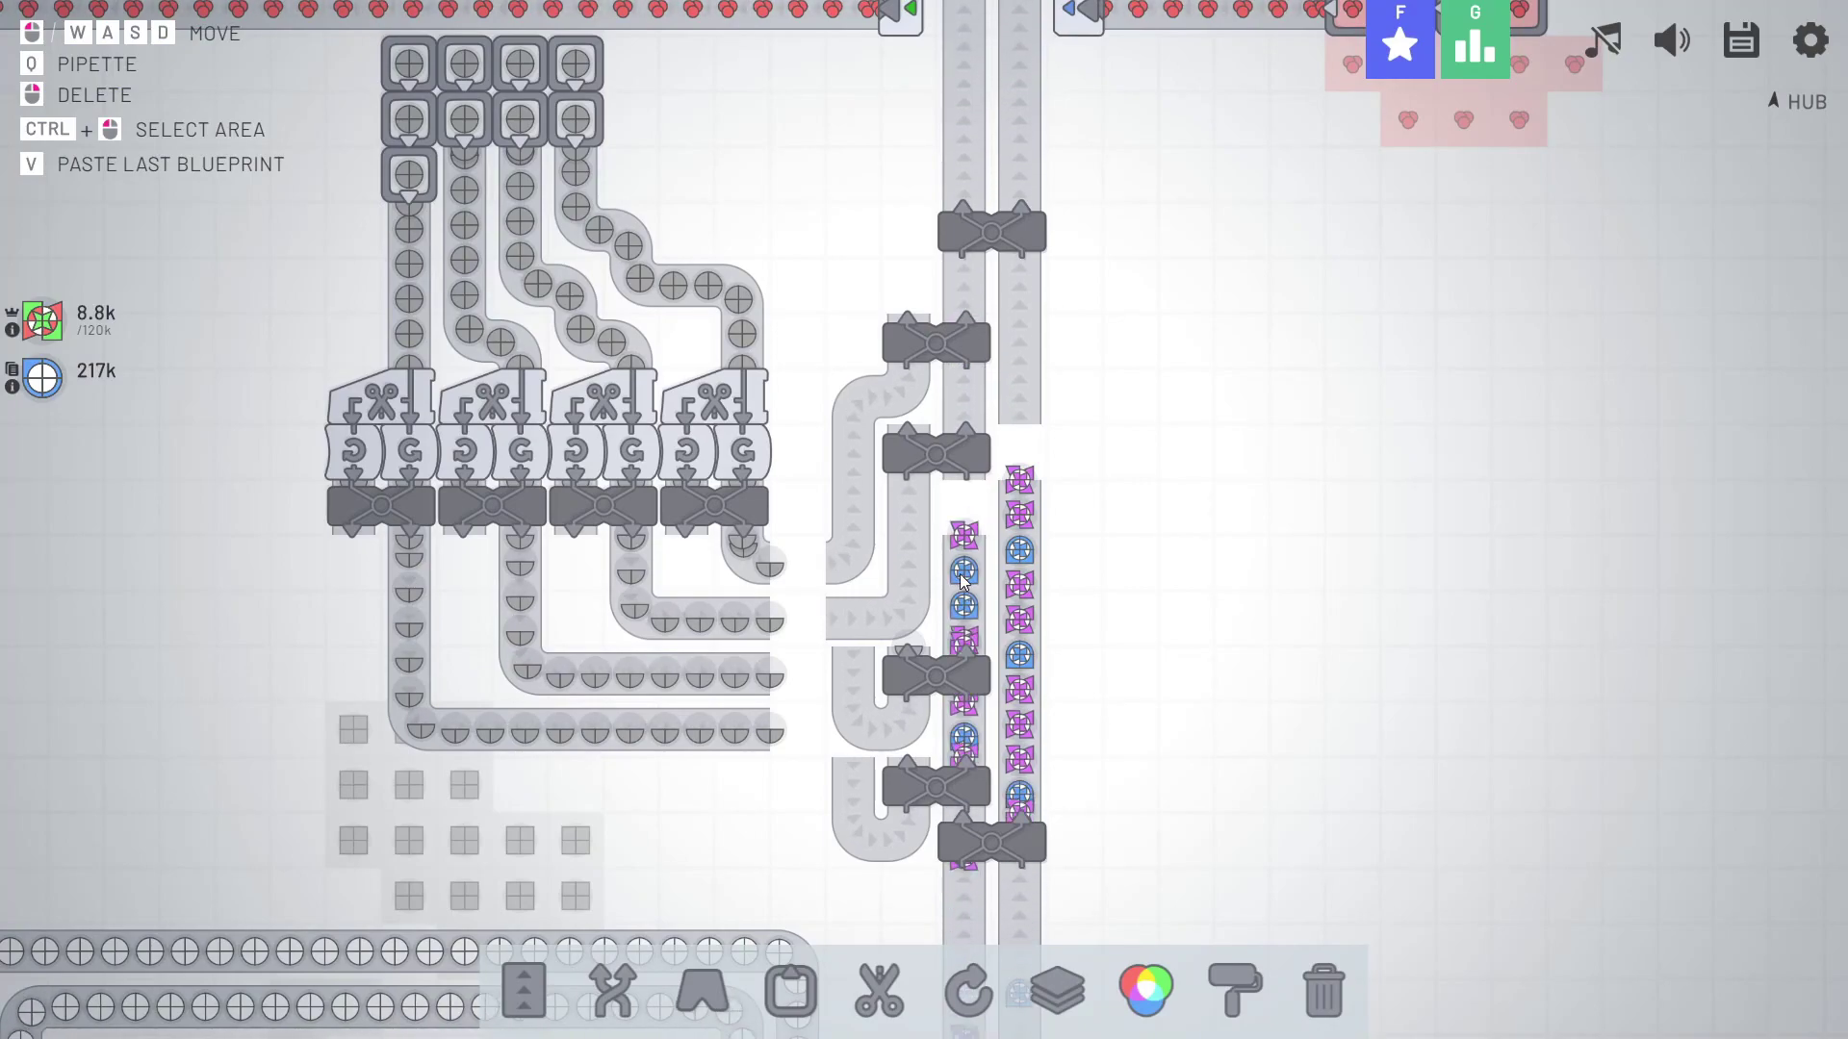
key(1)
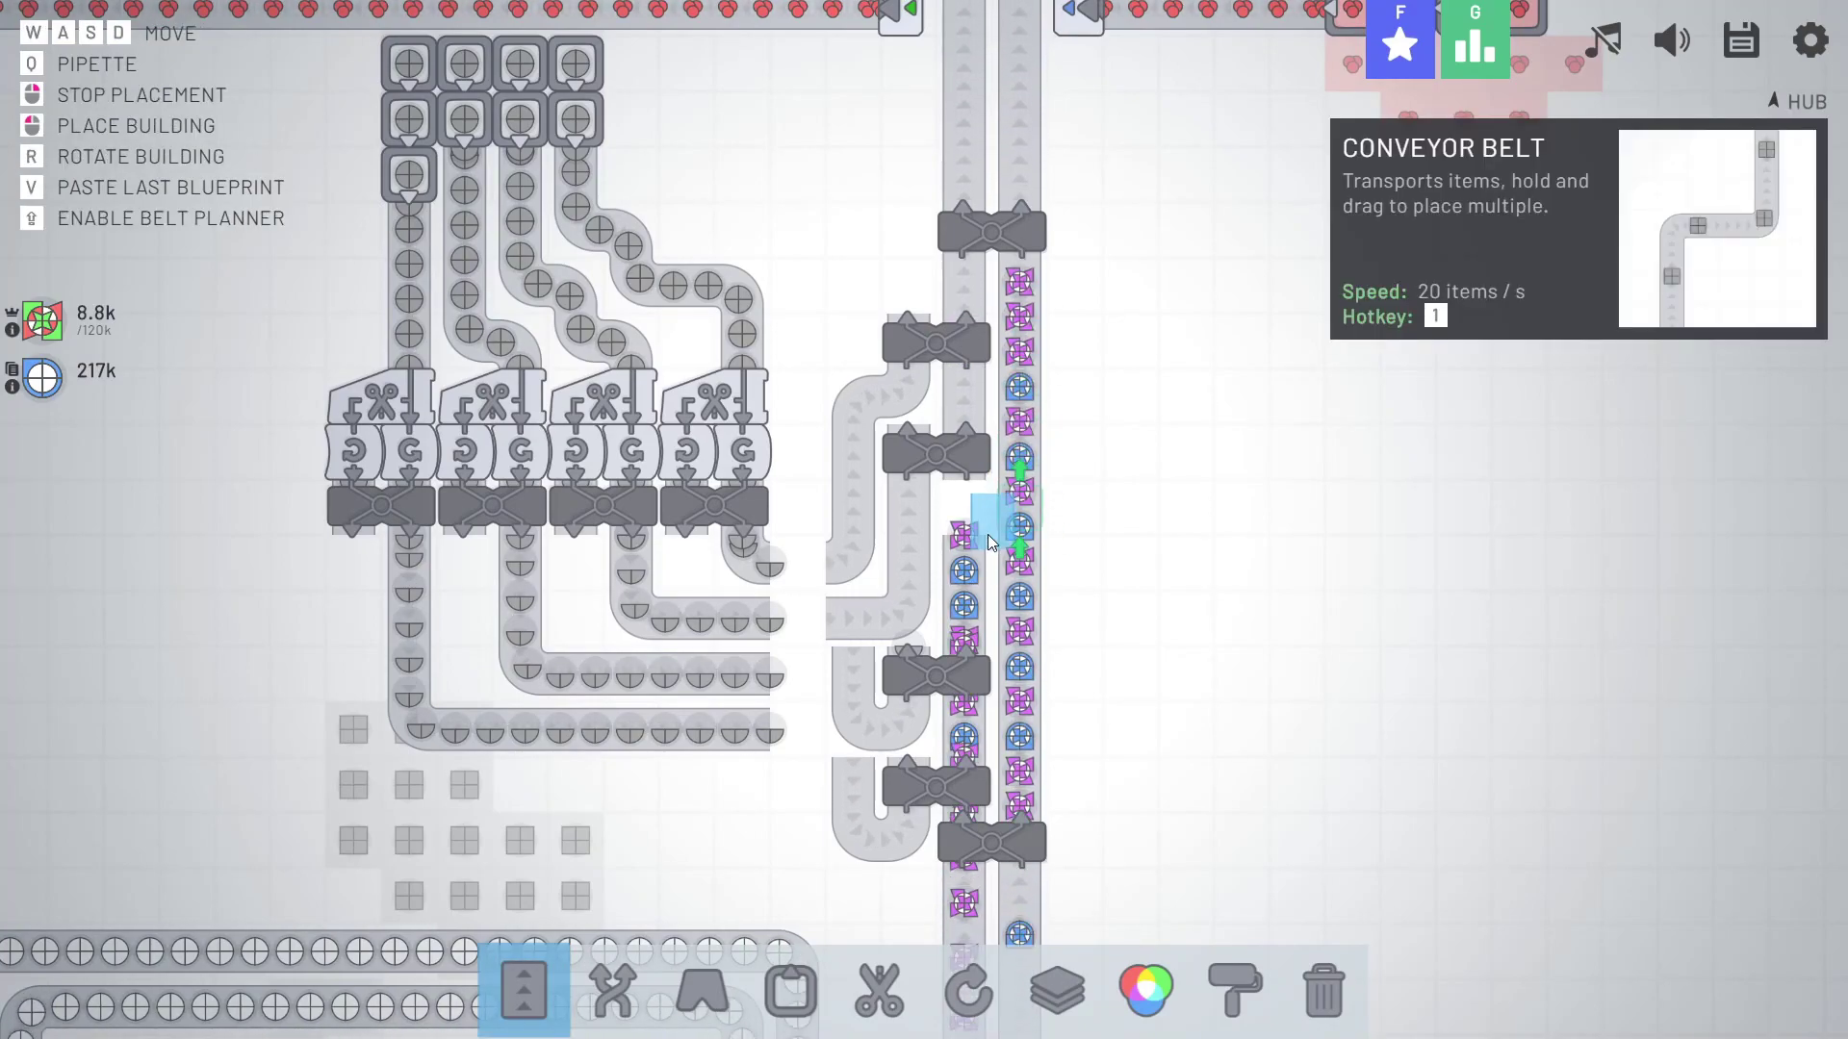
Place a conveyor tile on the main shape belt, then pan across the overview.
click(969, 499)
right_click(969, 499)
scroll(969, 501, down, 5)
scroll(1090, 189, down, 6)
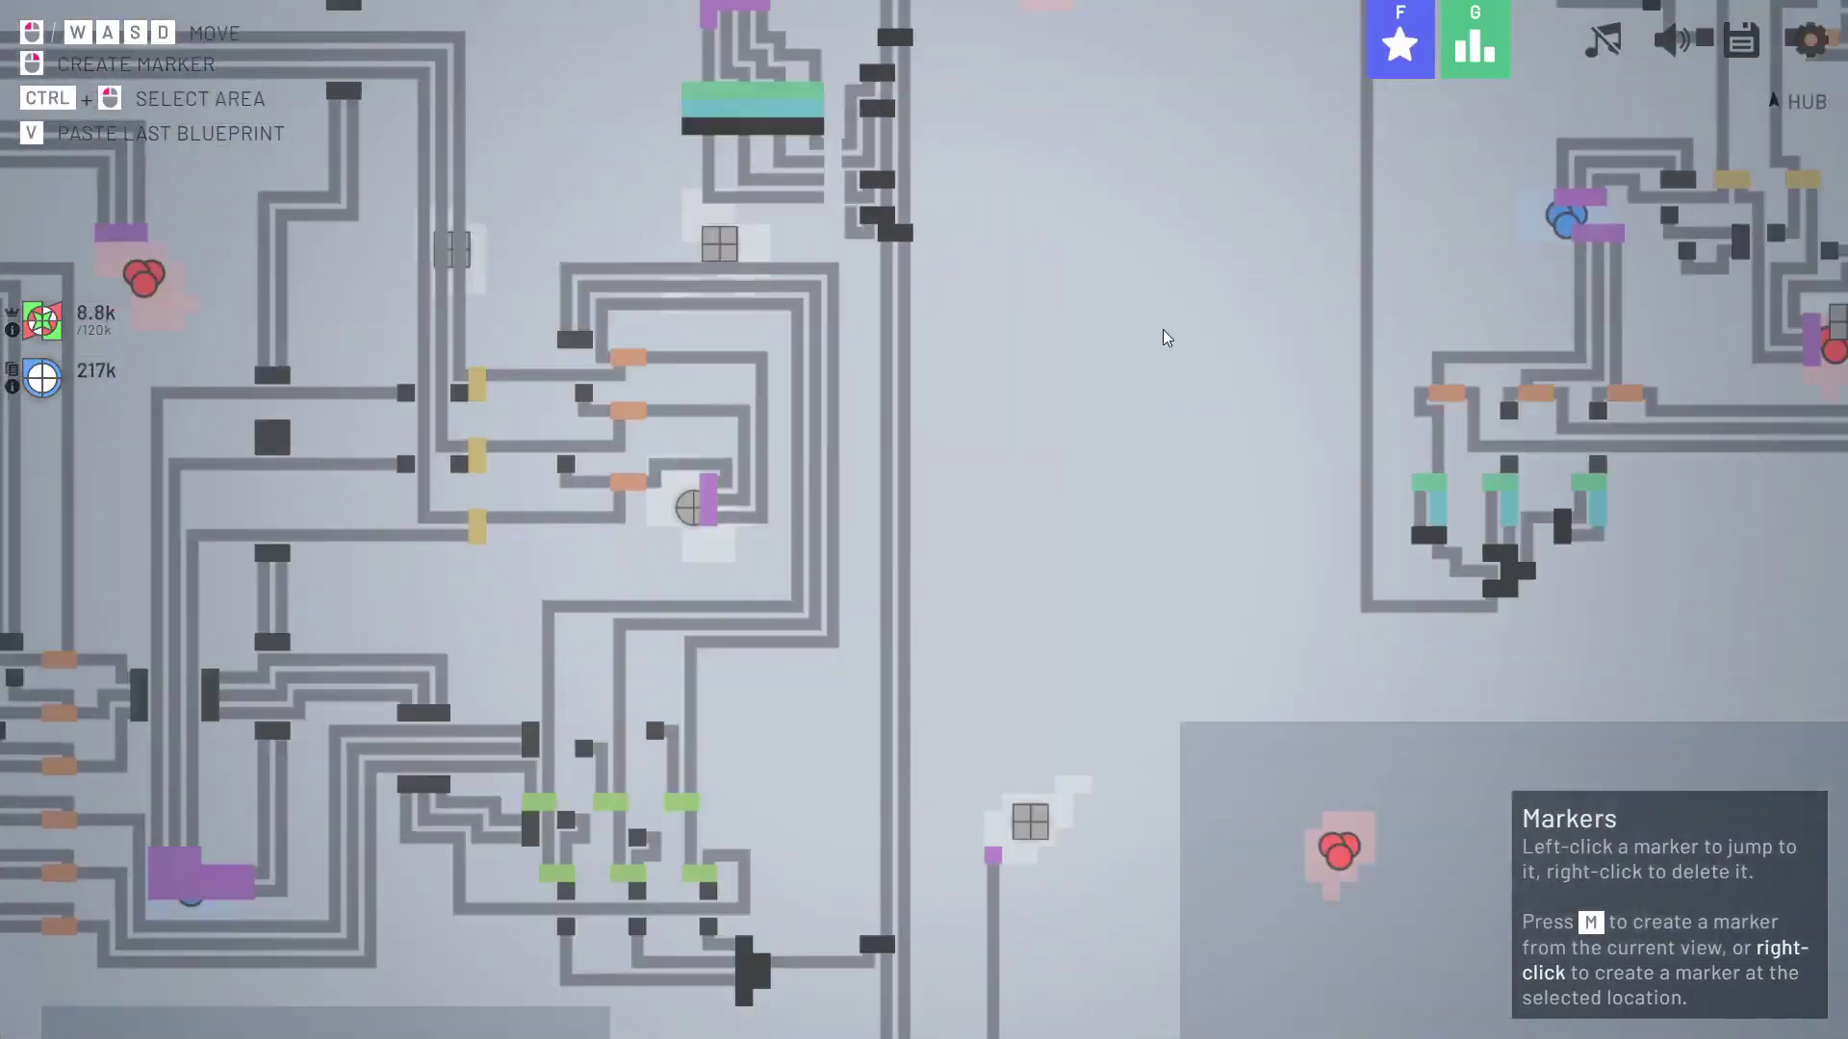
key(w)
key(w)
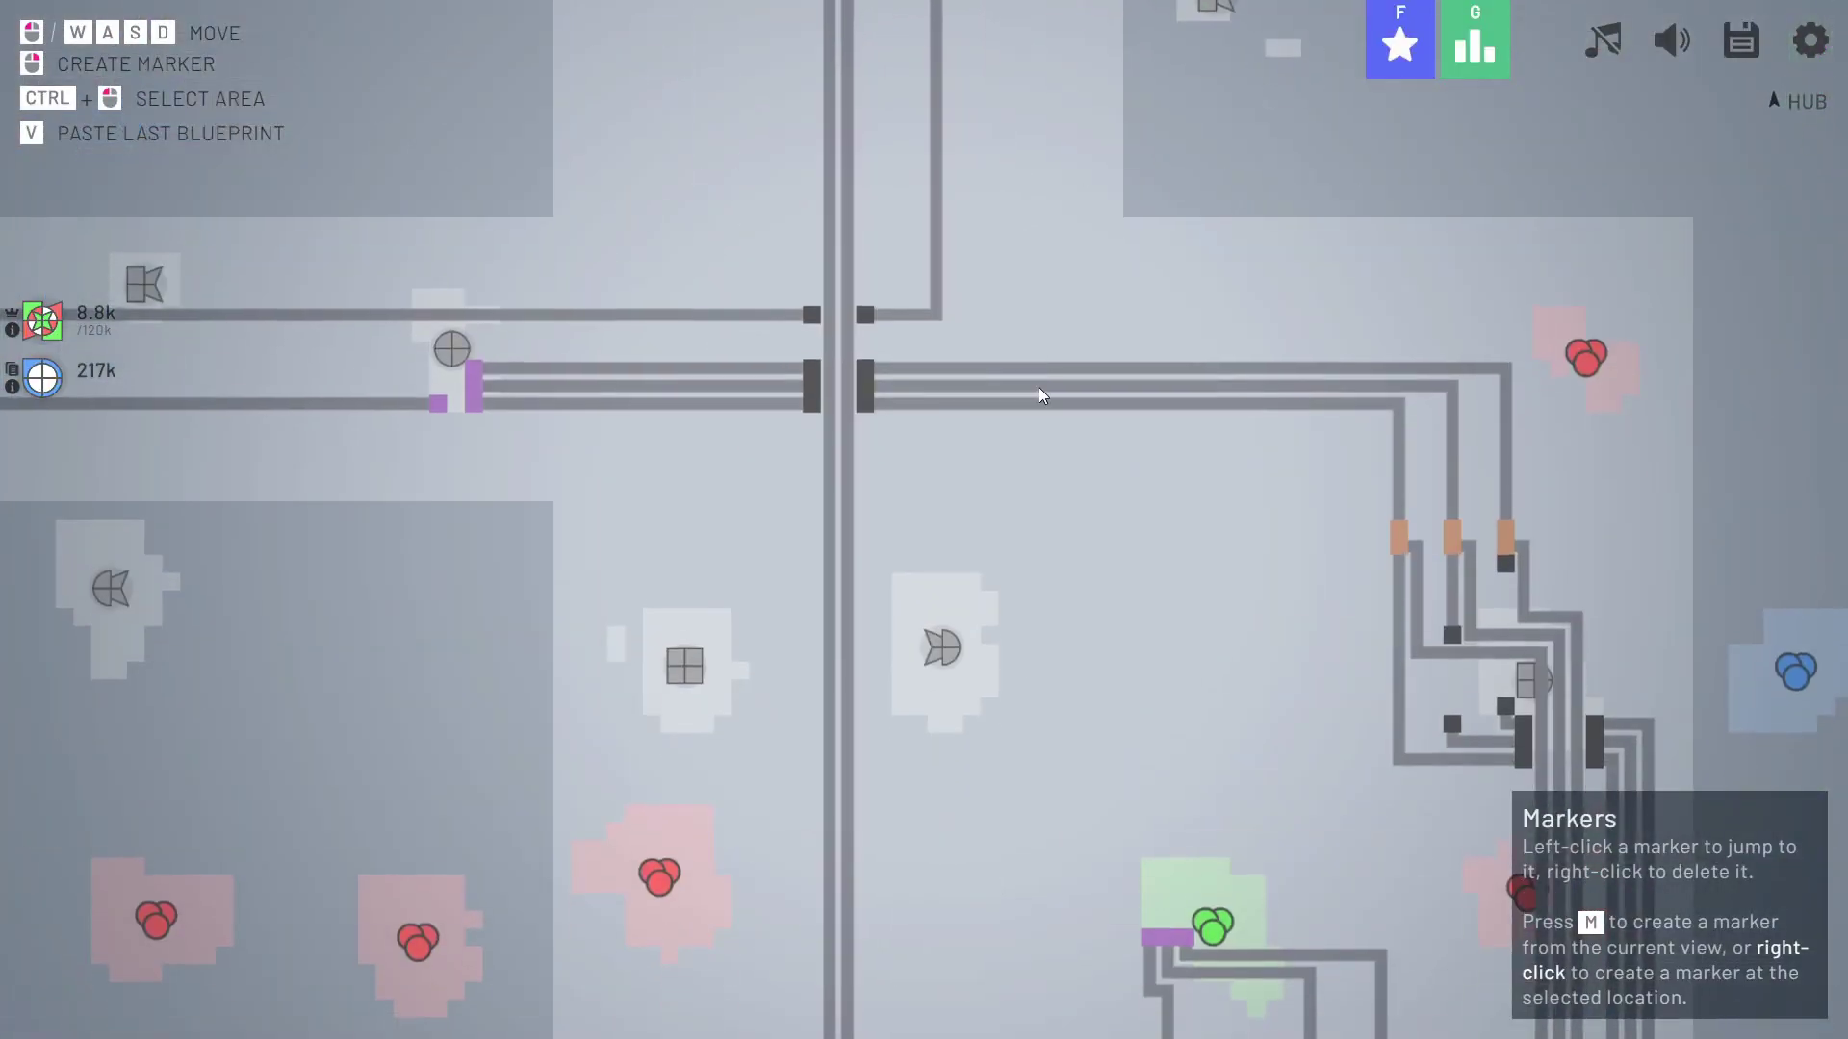
key(w)
key(w)
key(a)
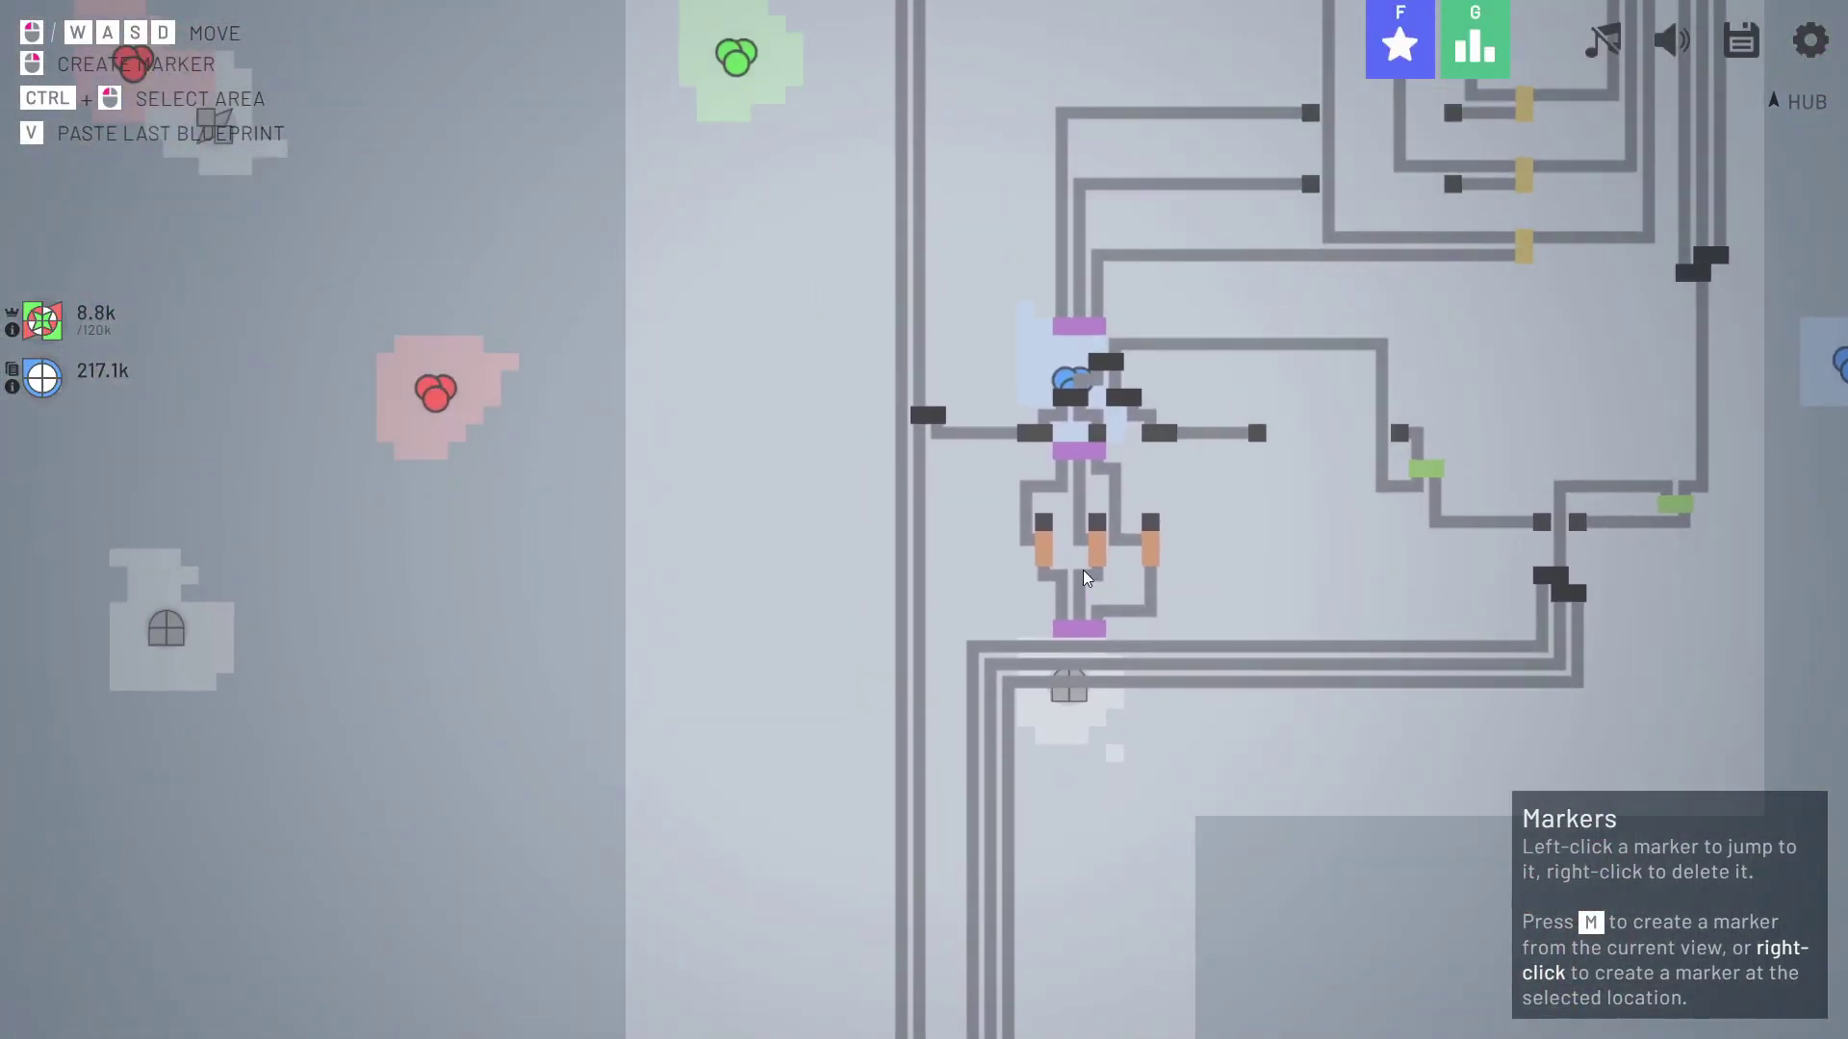
scroll(1085, 581, up, 6)
scroll(1080, 569, up, 2)
scroll(1084, 650, up, 2)
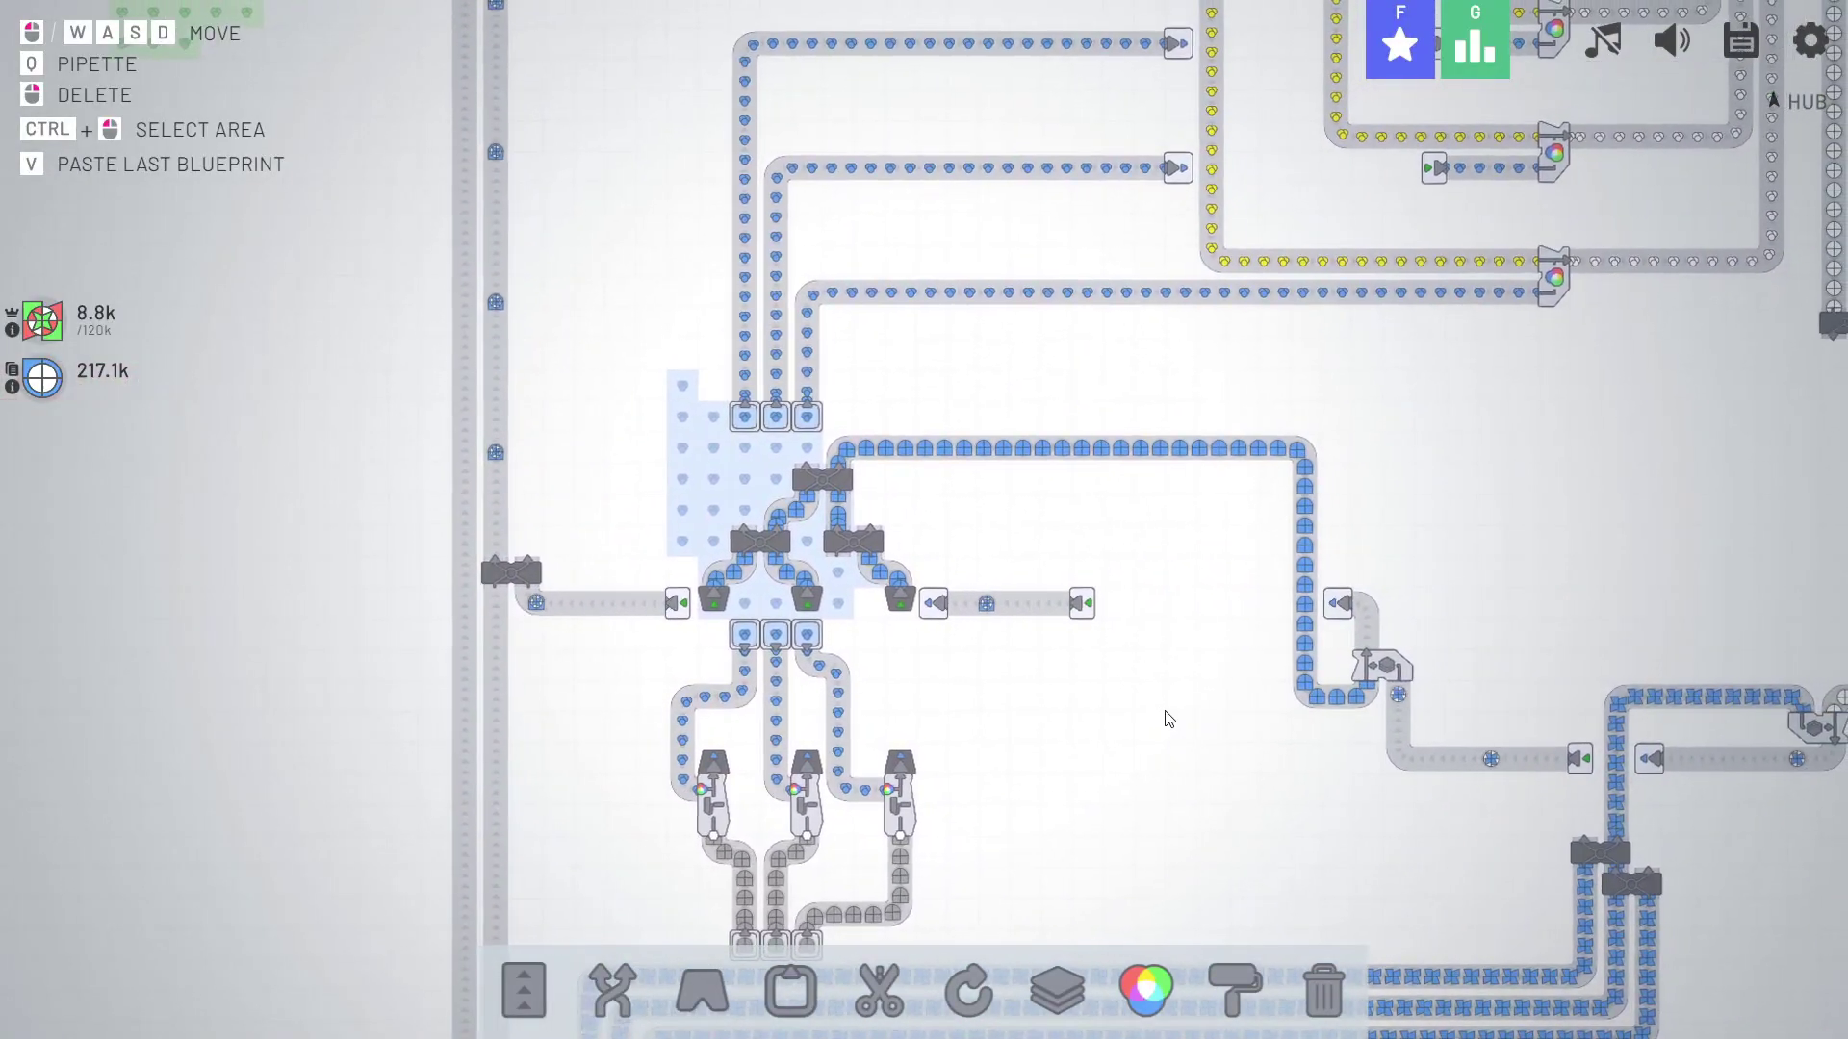
scroll(1089, 762, up, 2)
scroll(1088, 763, down, 2)
key(d)
key(d)
key(s)
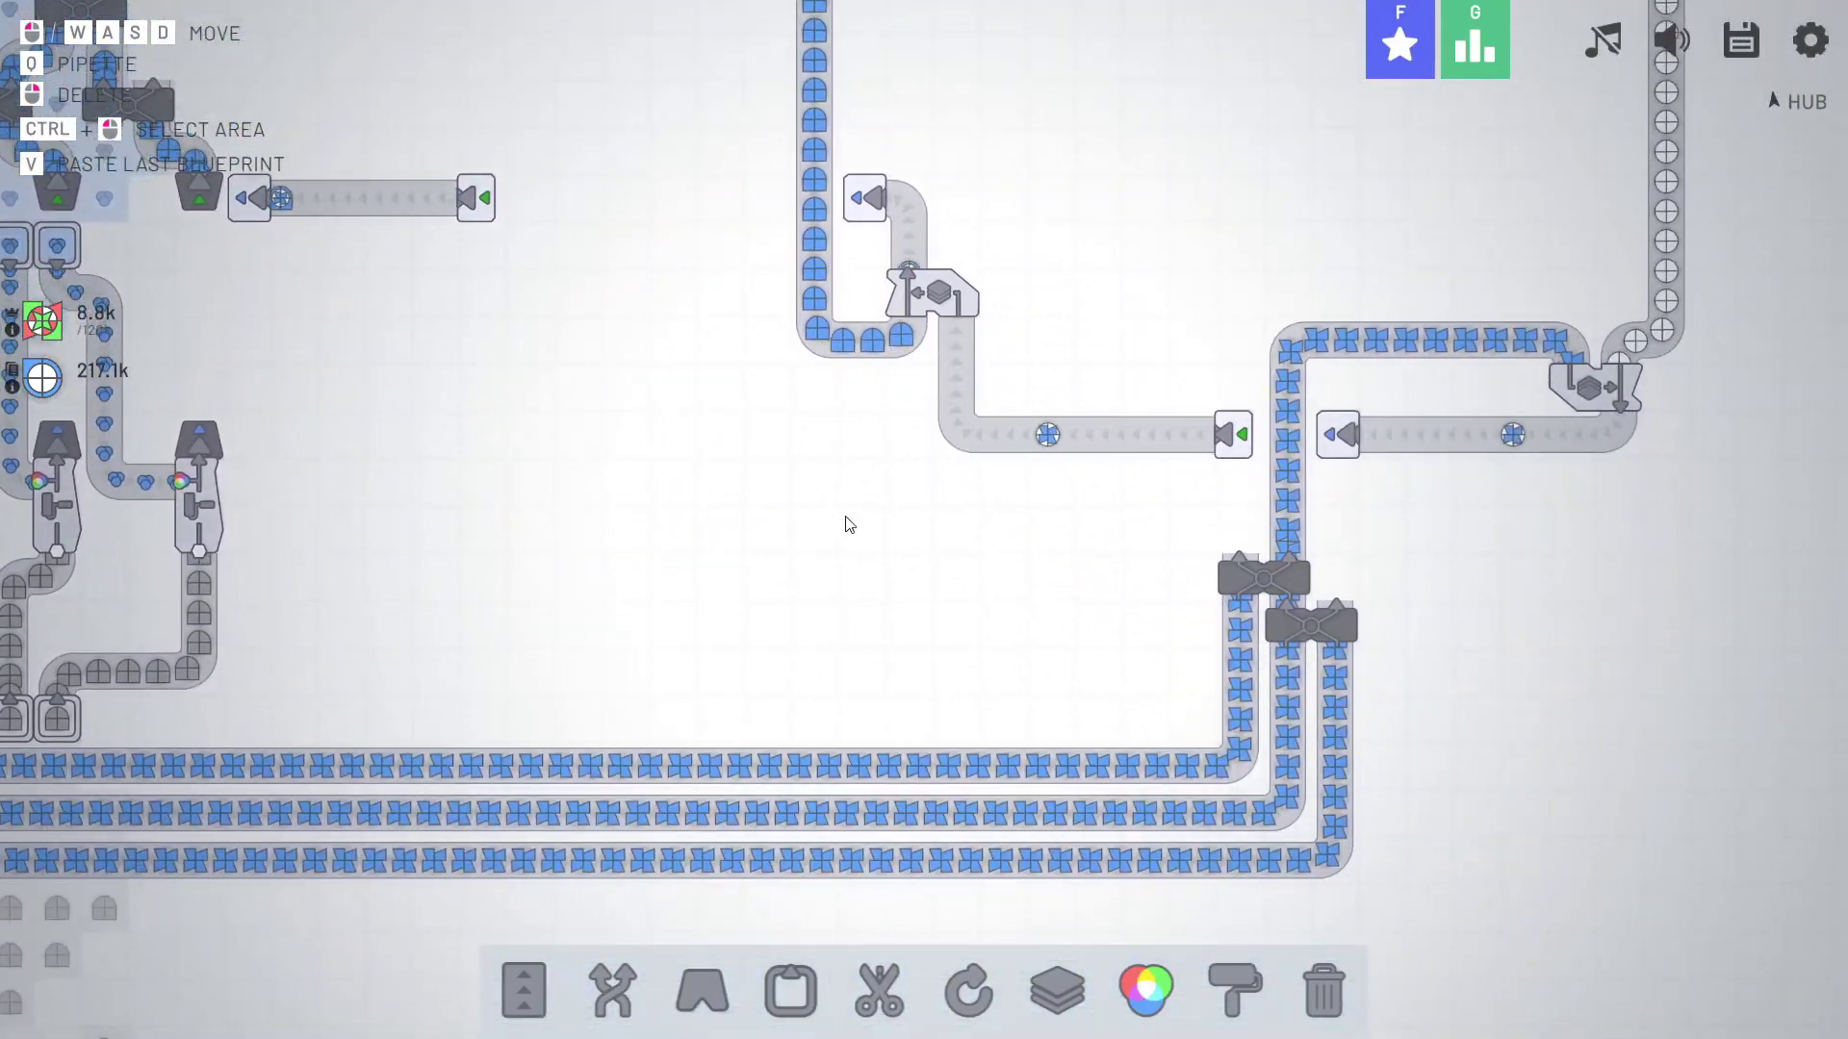
key(d)
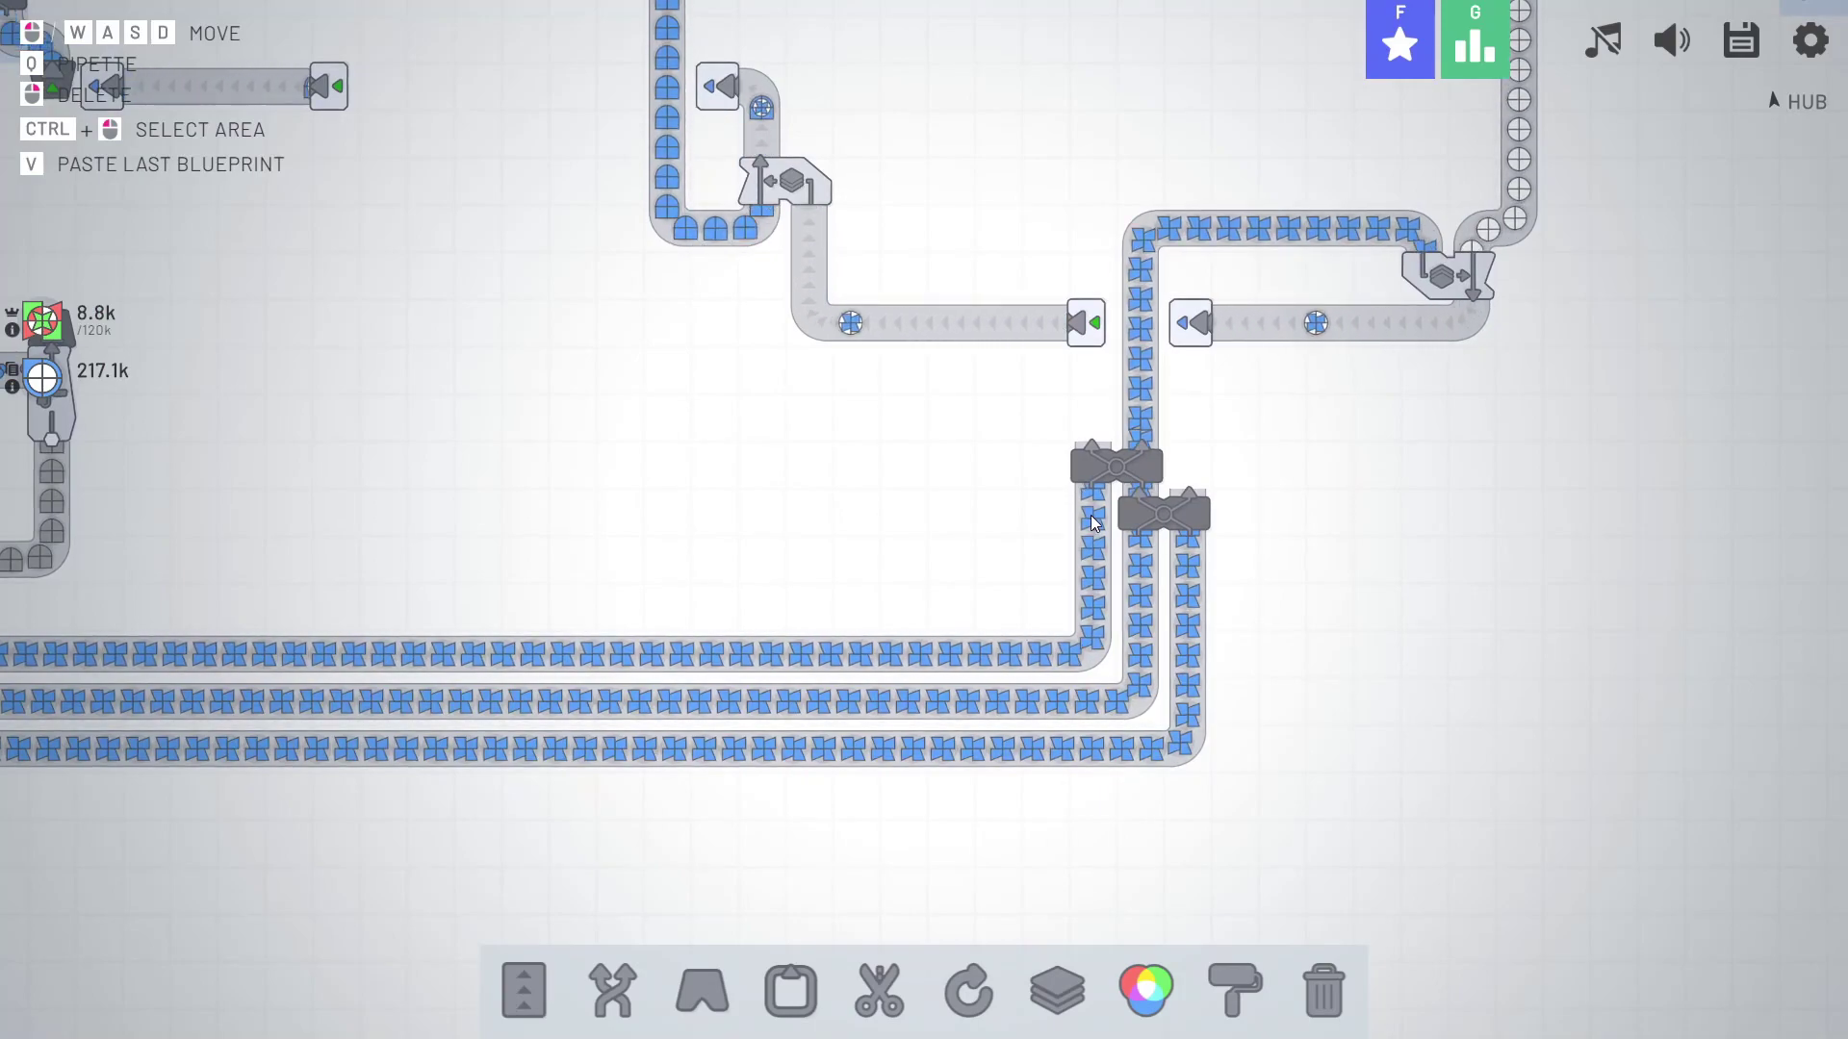
Pan to the area where three belts run into a cluster of balancers.
key(1)
key(q)
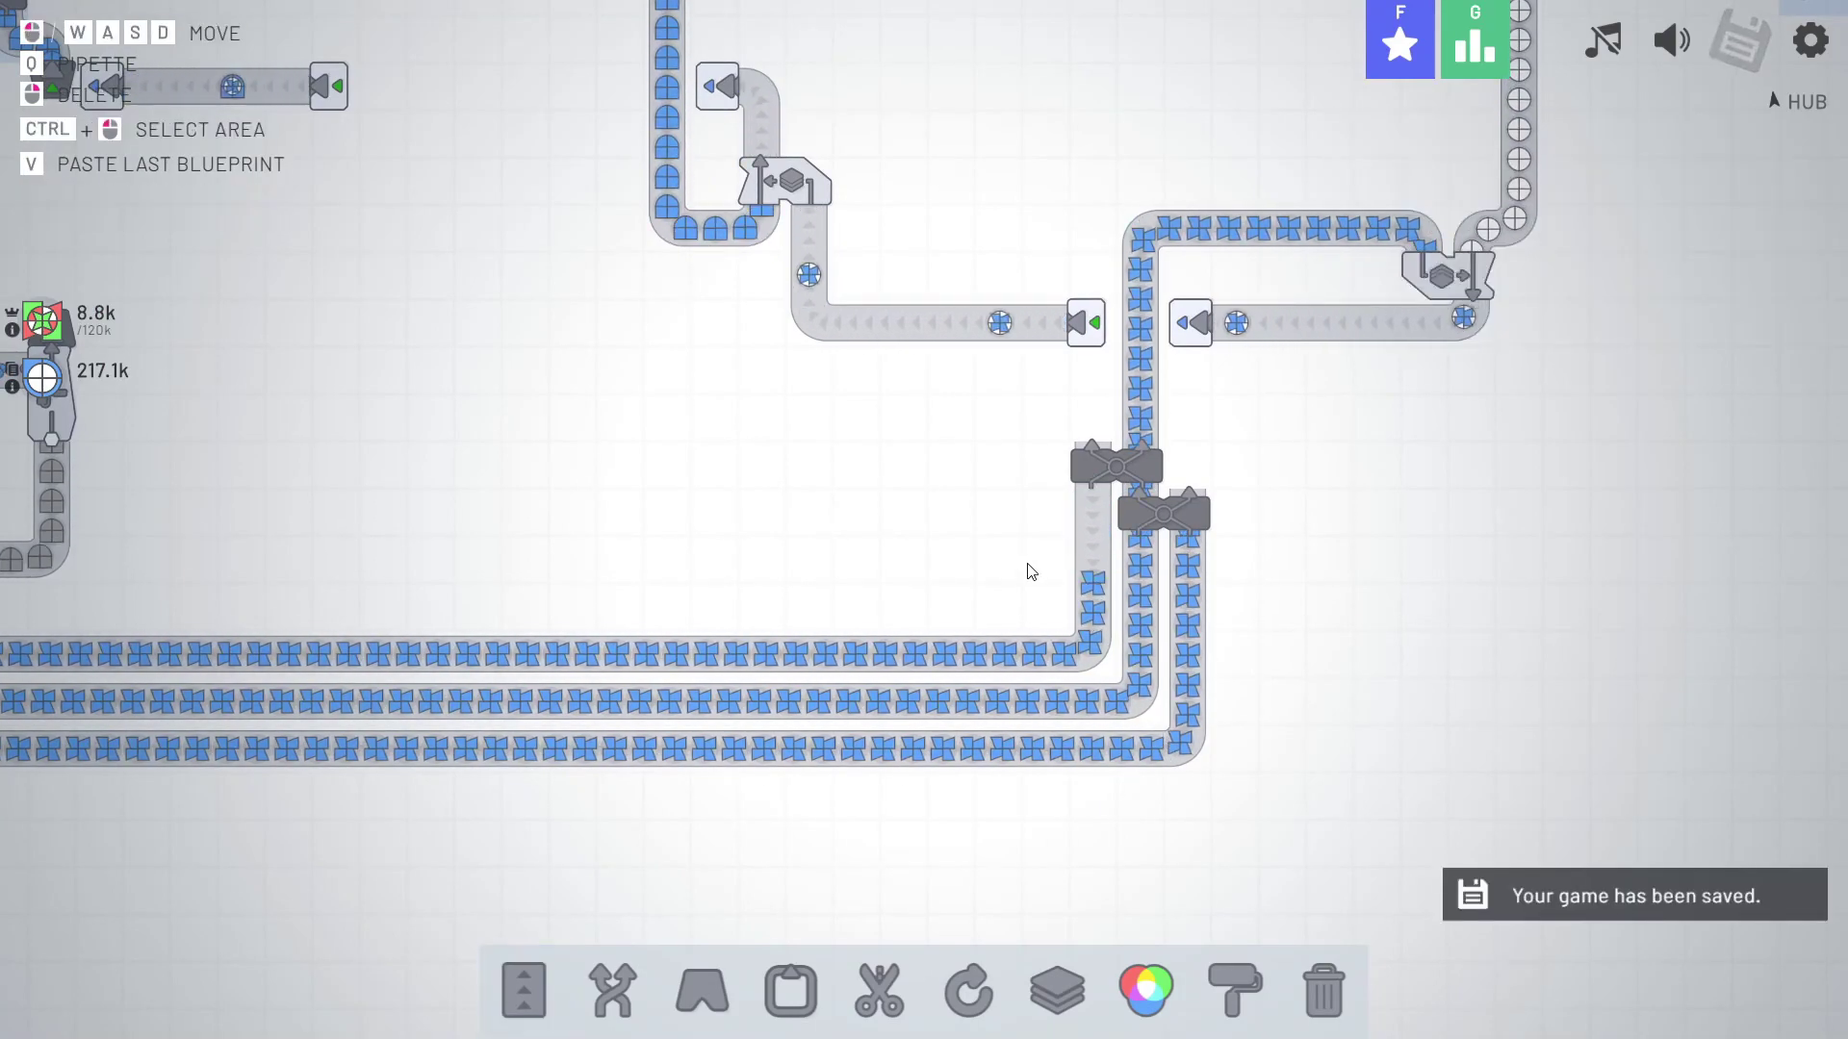
key(1)
key(q)
key(a)
key(w)
key(s)
key(s)
key(s)
key(d)
key(s)
Pan right to the large factory block and back across its western belts.
key(d)
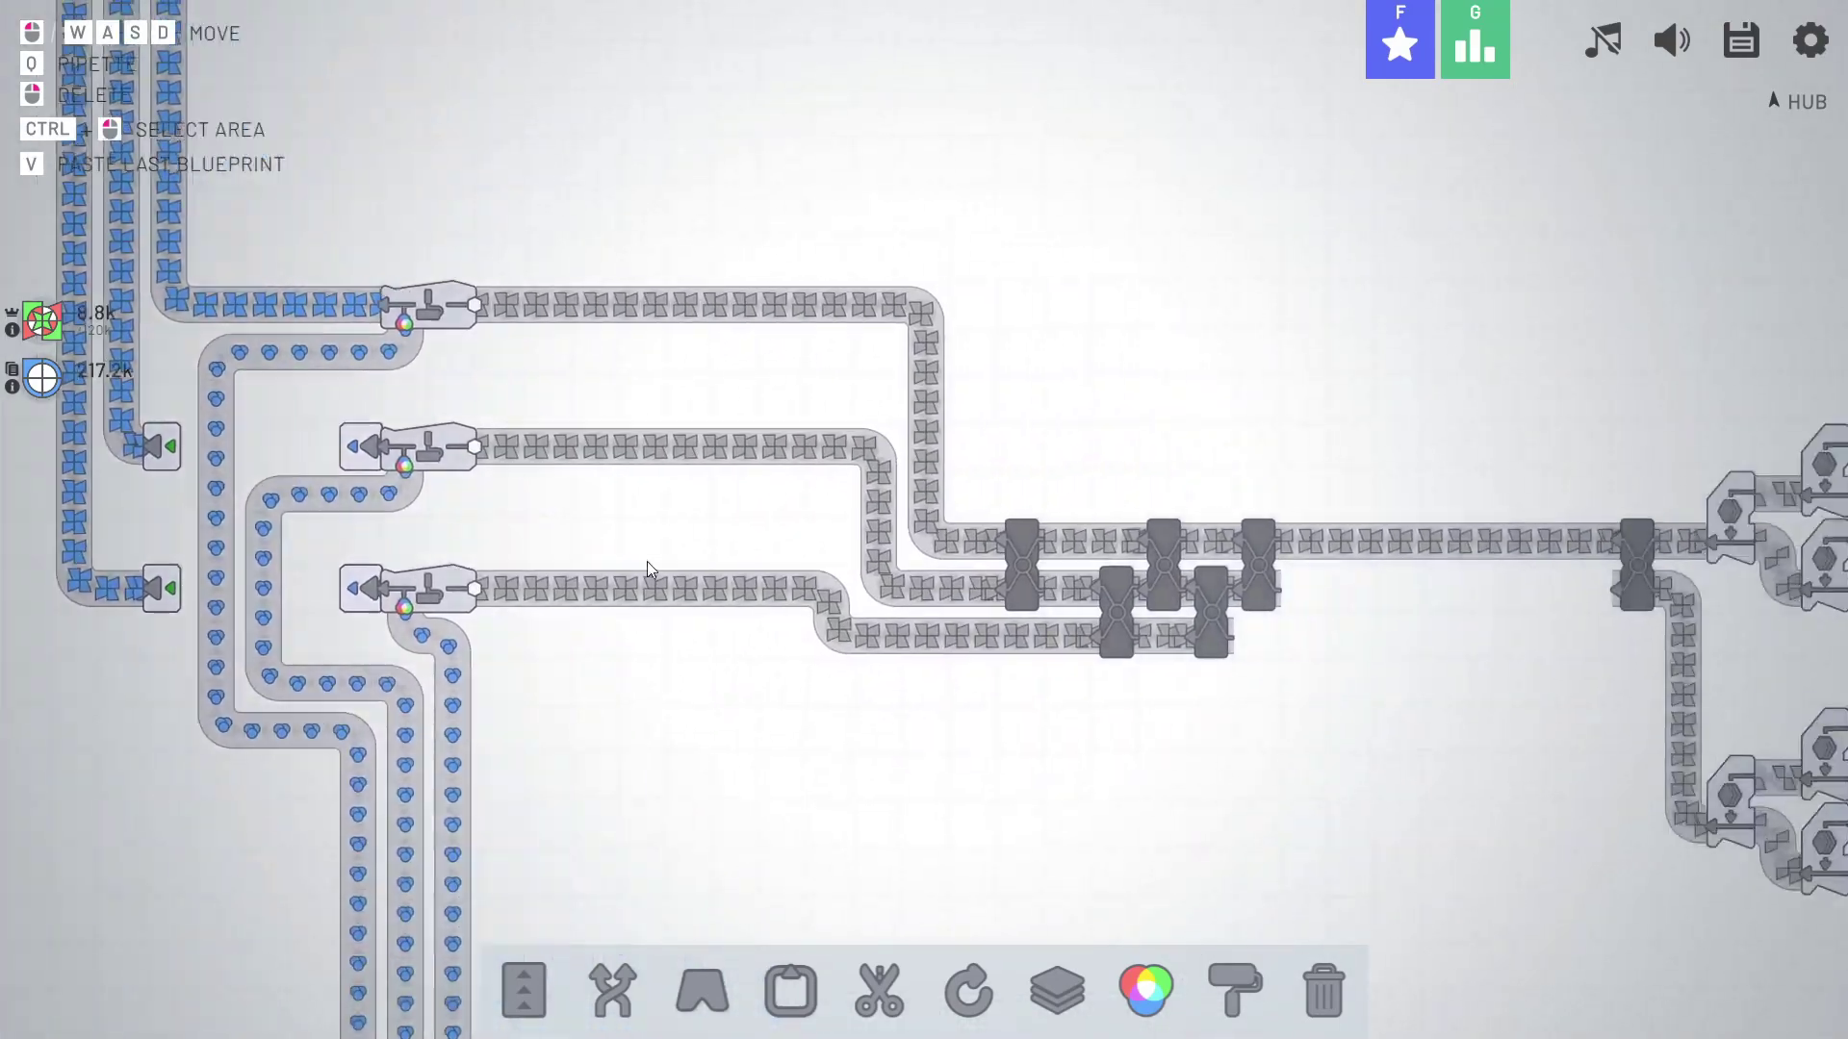
key(d)
key(d)
key(d)
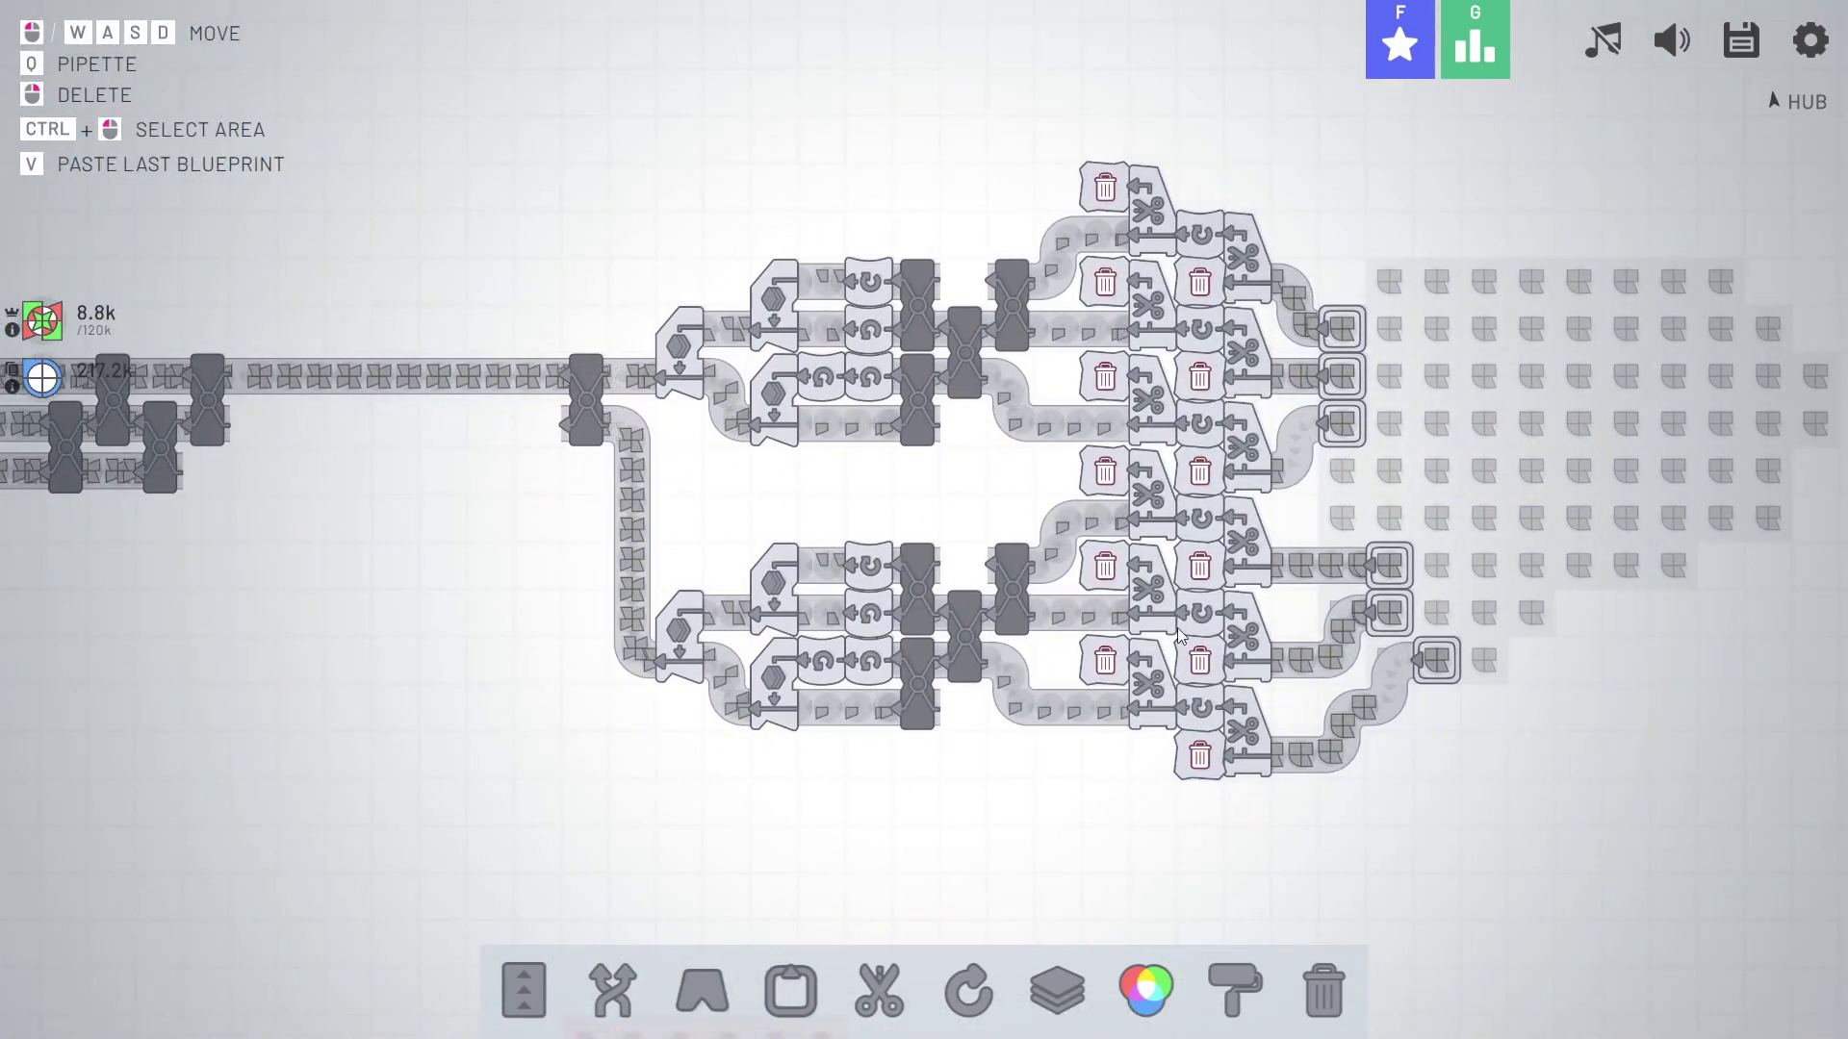
key(a)
key(a)
scroll(1176, 680, up, 3)
key(a)
key(w)
key(w)
key(d)
key(d)
key(d)
key(d)
key(d)
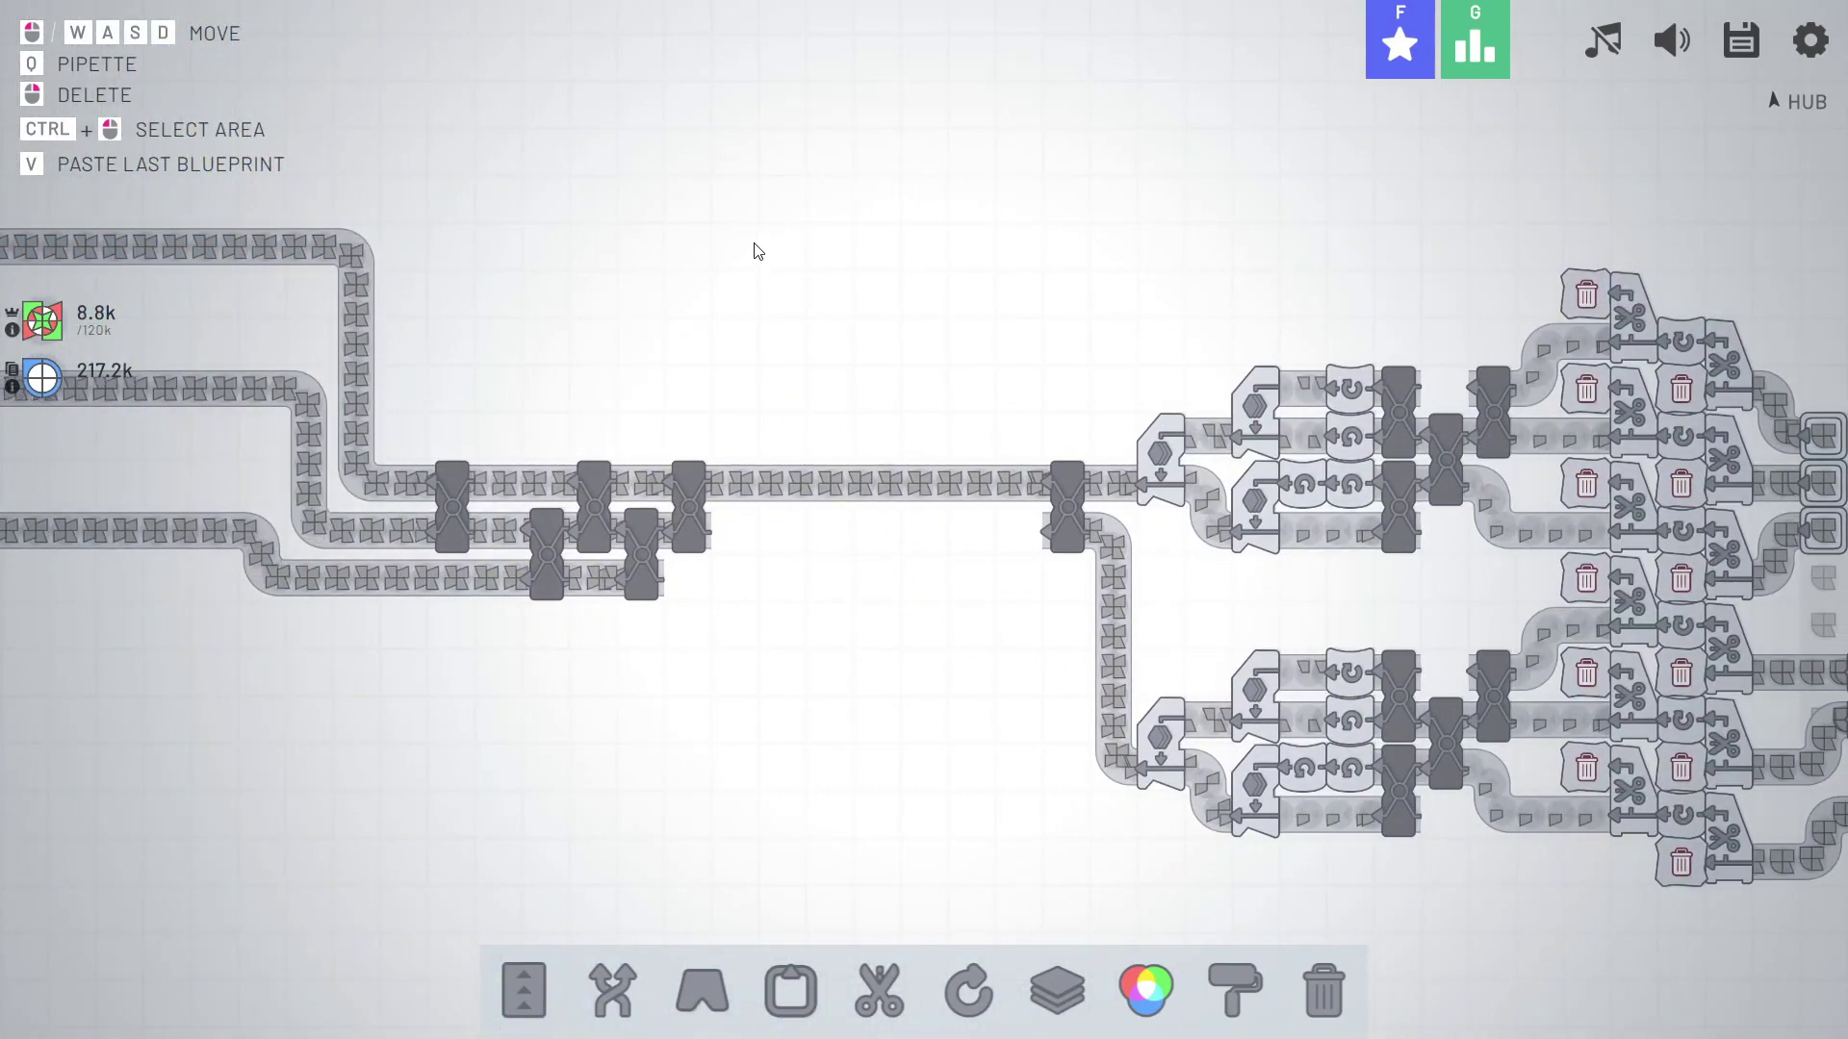
Move the view to the blue-belt section with its cutters and painters.
key(s)
key(s)
key(s)
key(d)
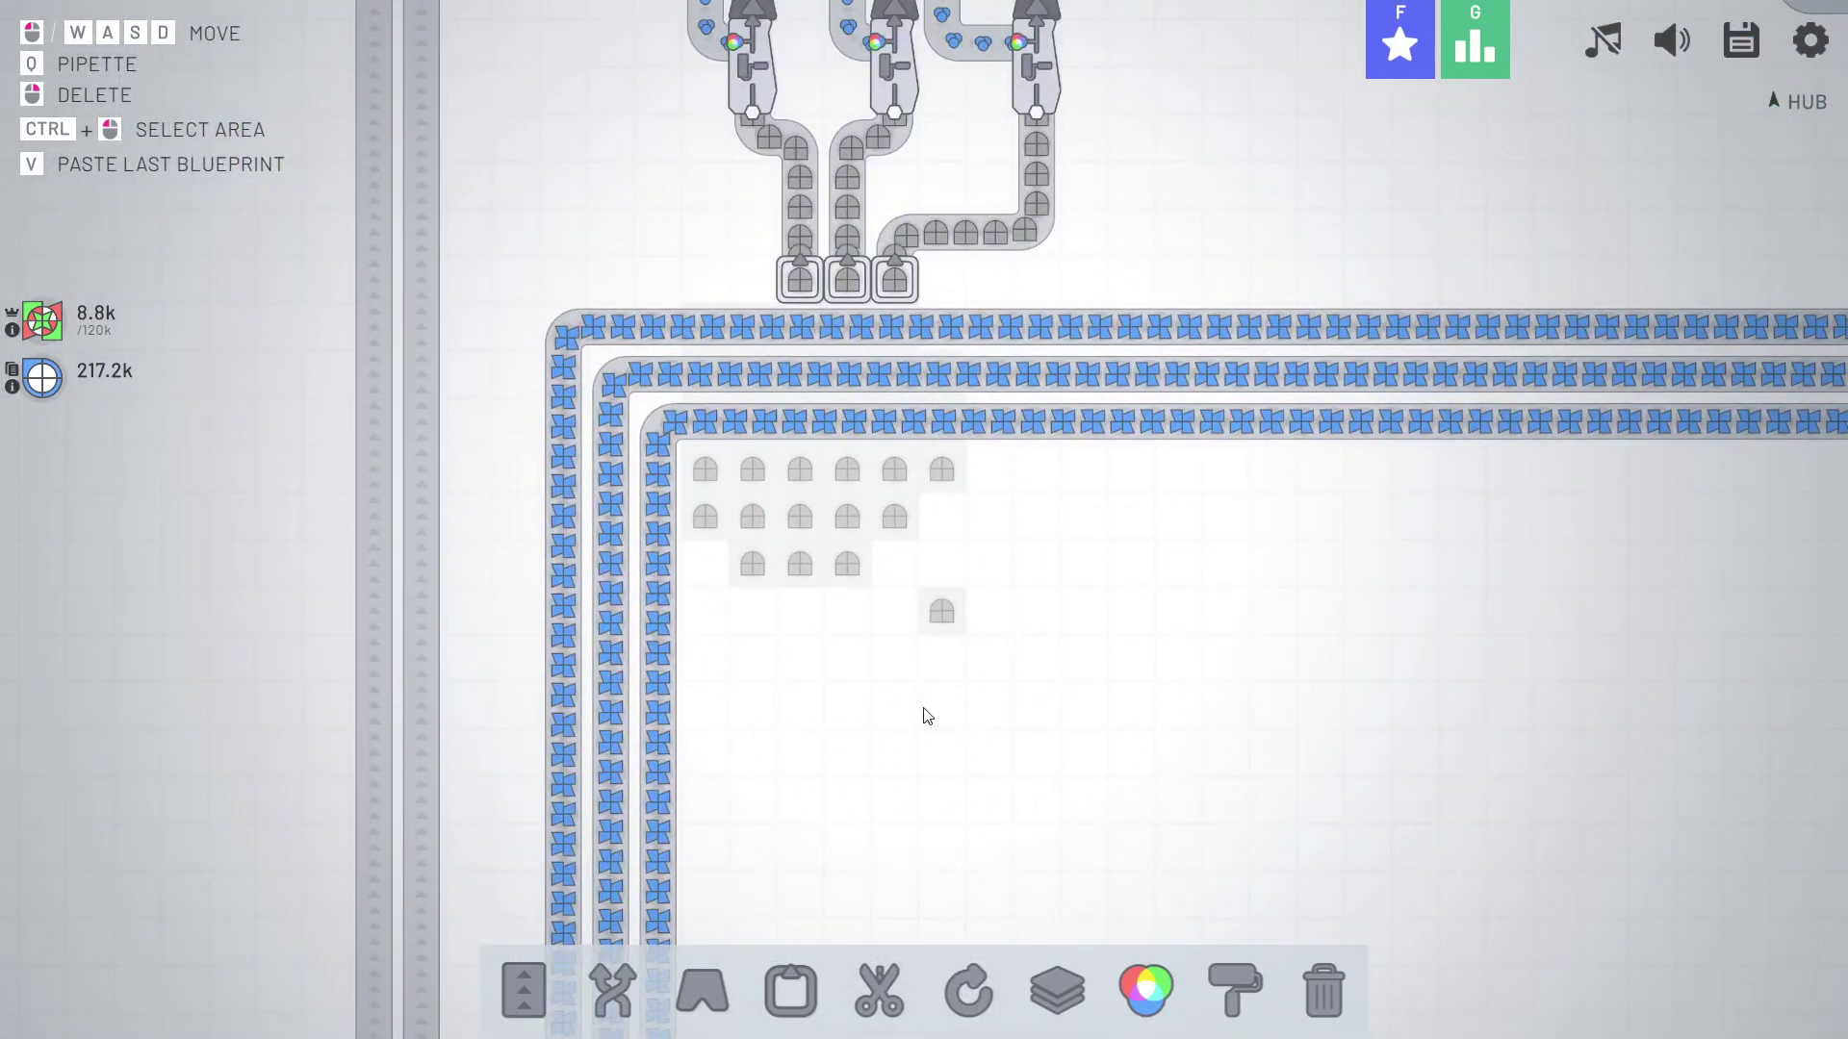
scroll(925, 710, down, 3)
key(w)
key(w)
key(a)
scroll(923, 577, down, 2)
key(w)
key(d)
key(w)
scroll(990, 404, down, 5)
scroll(1015, 364, up, 5)
key(s)
key(s)
key(s)
key(d)
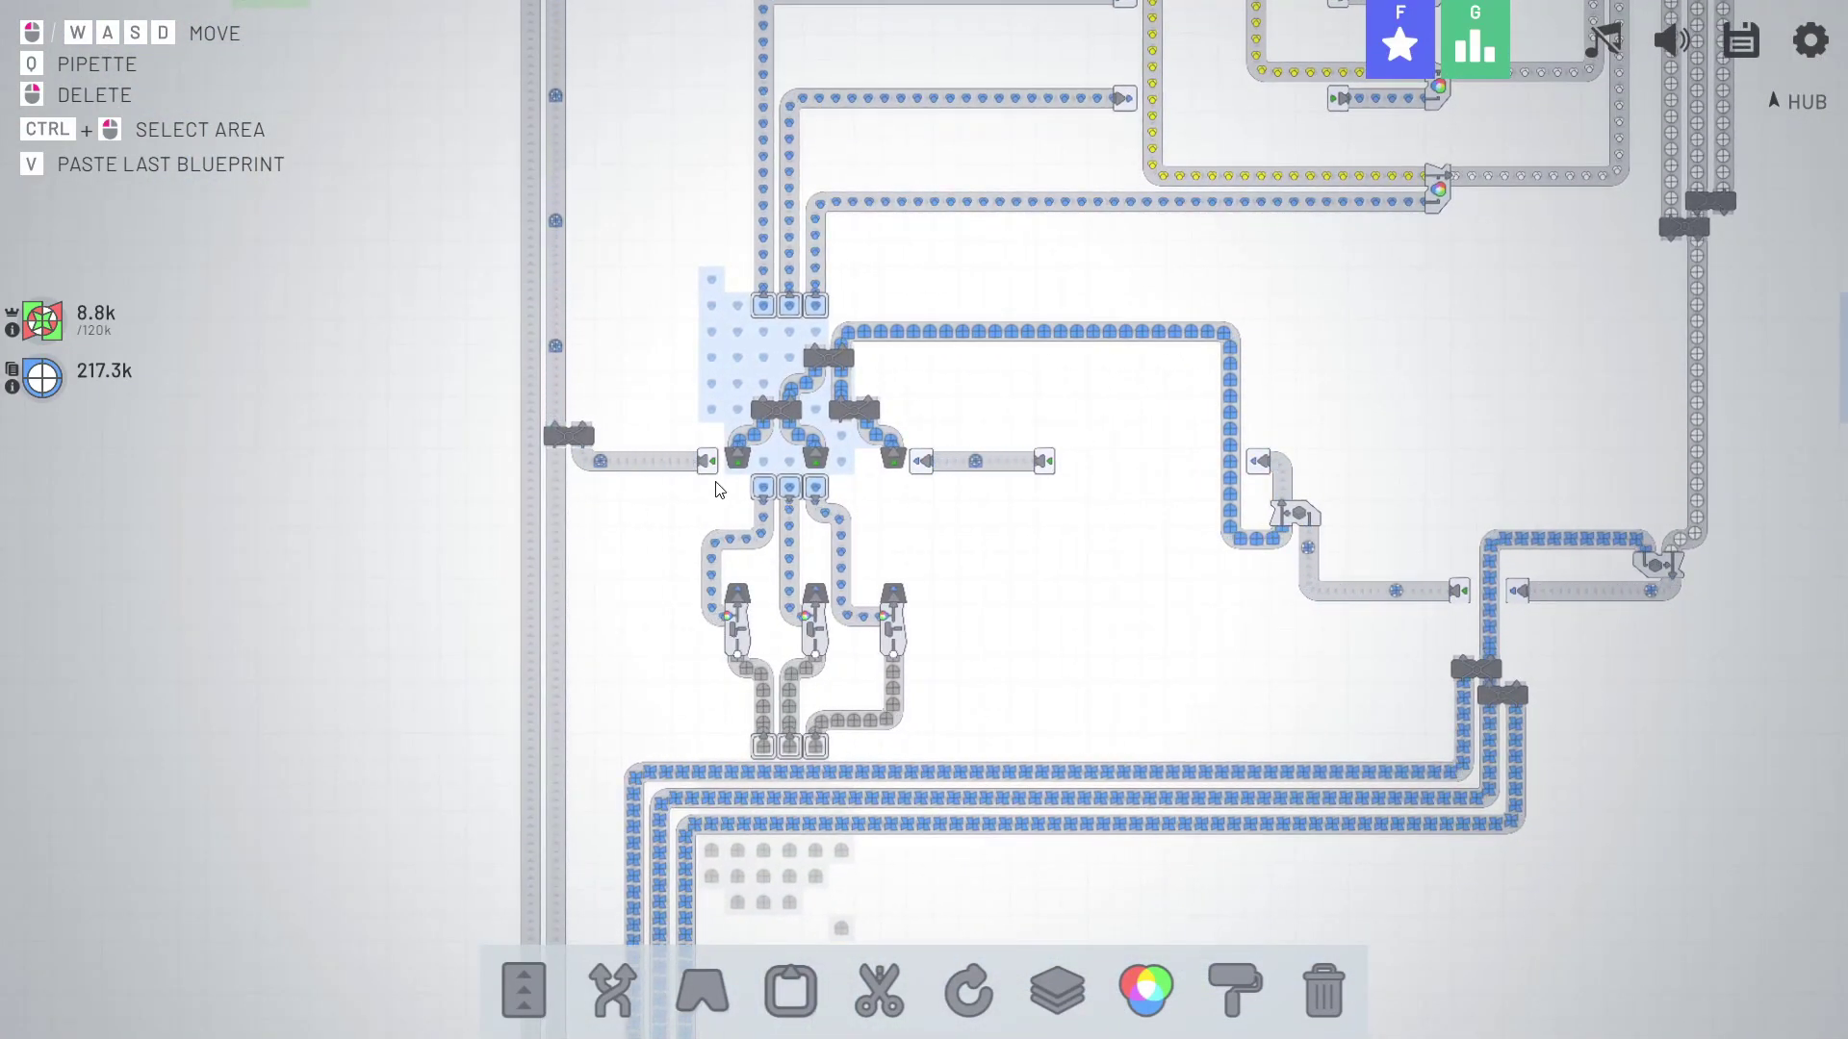
Jump the view back to the HUB and pan to see the structures above it.
key(w)
key(w)
key(w)
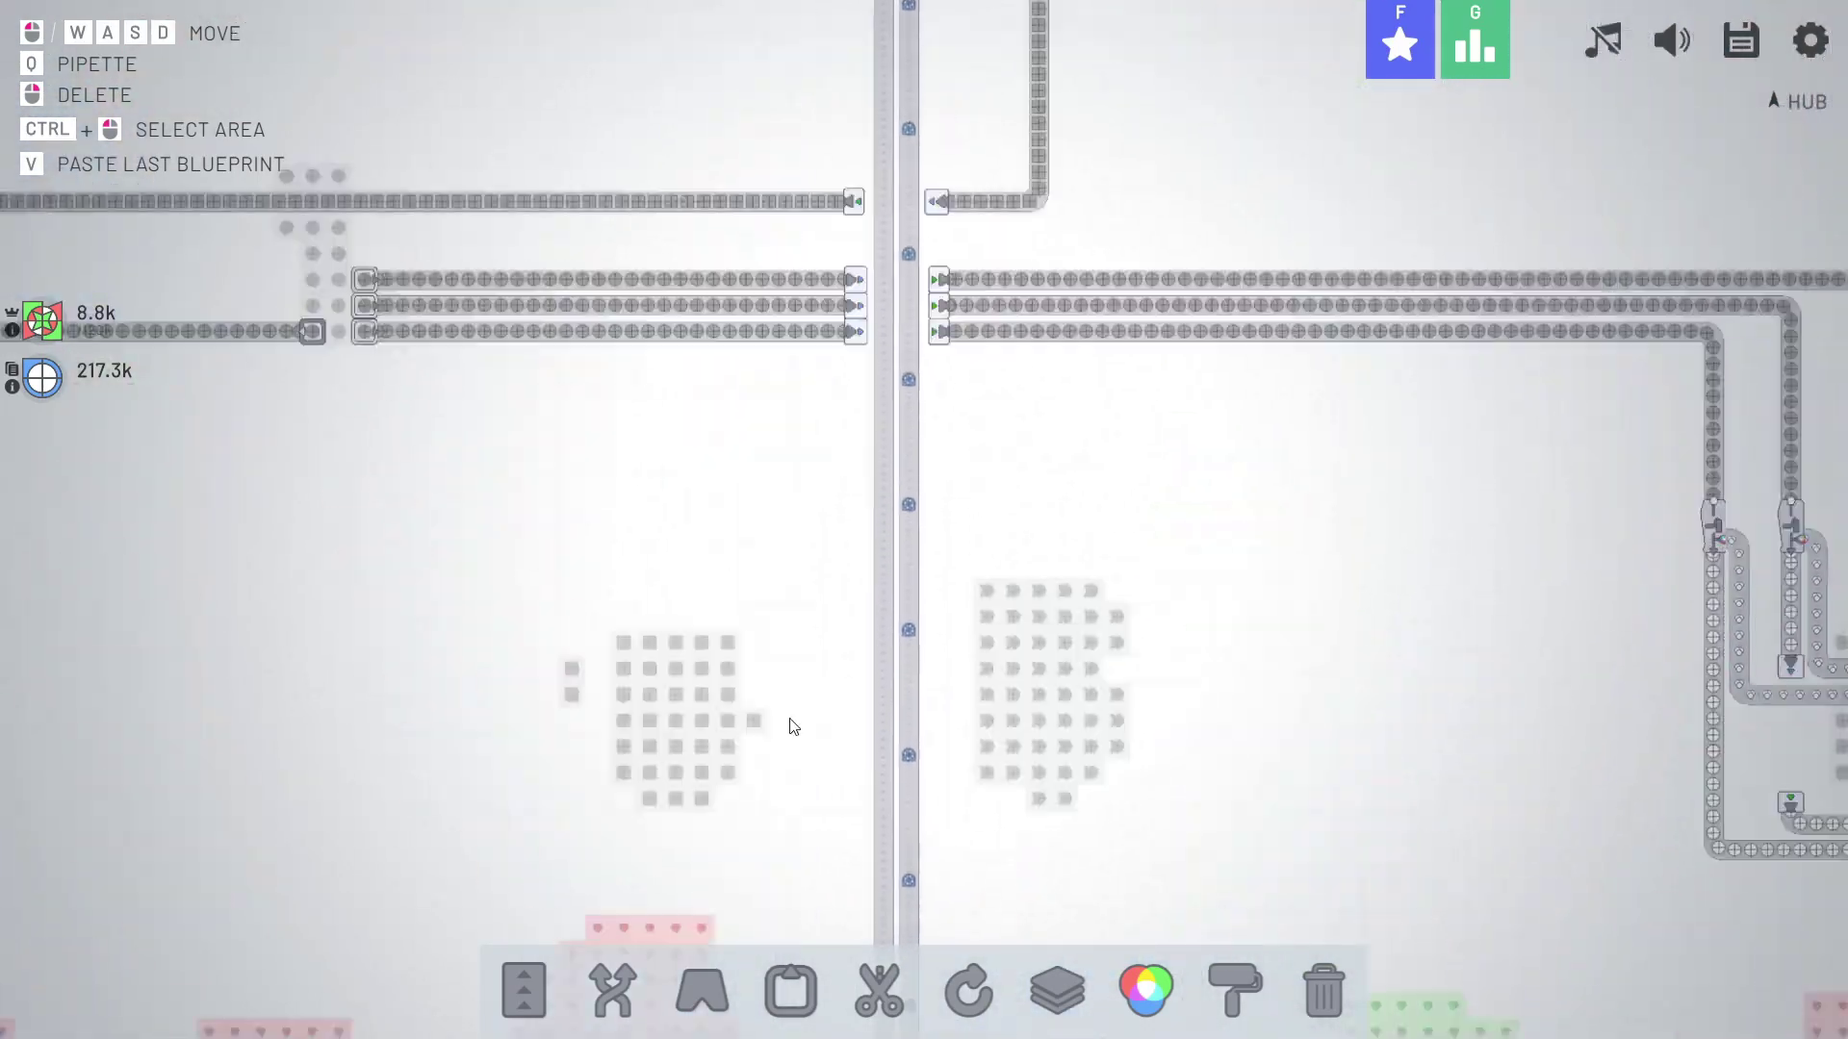
key(w)
scroll(850, 501, down, 8)
key(space)
scroll(1036, 559, up, 4)
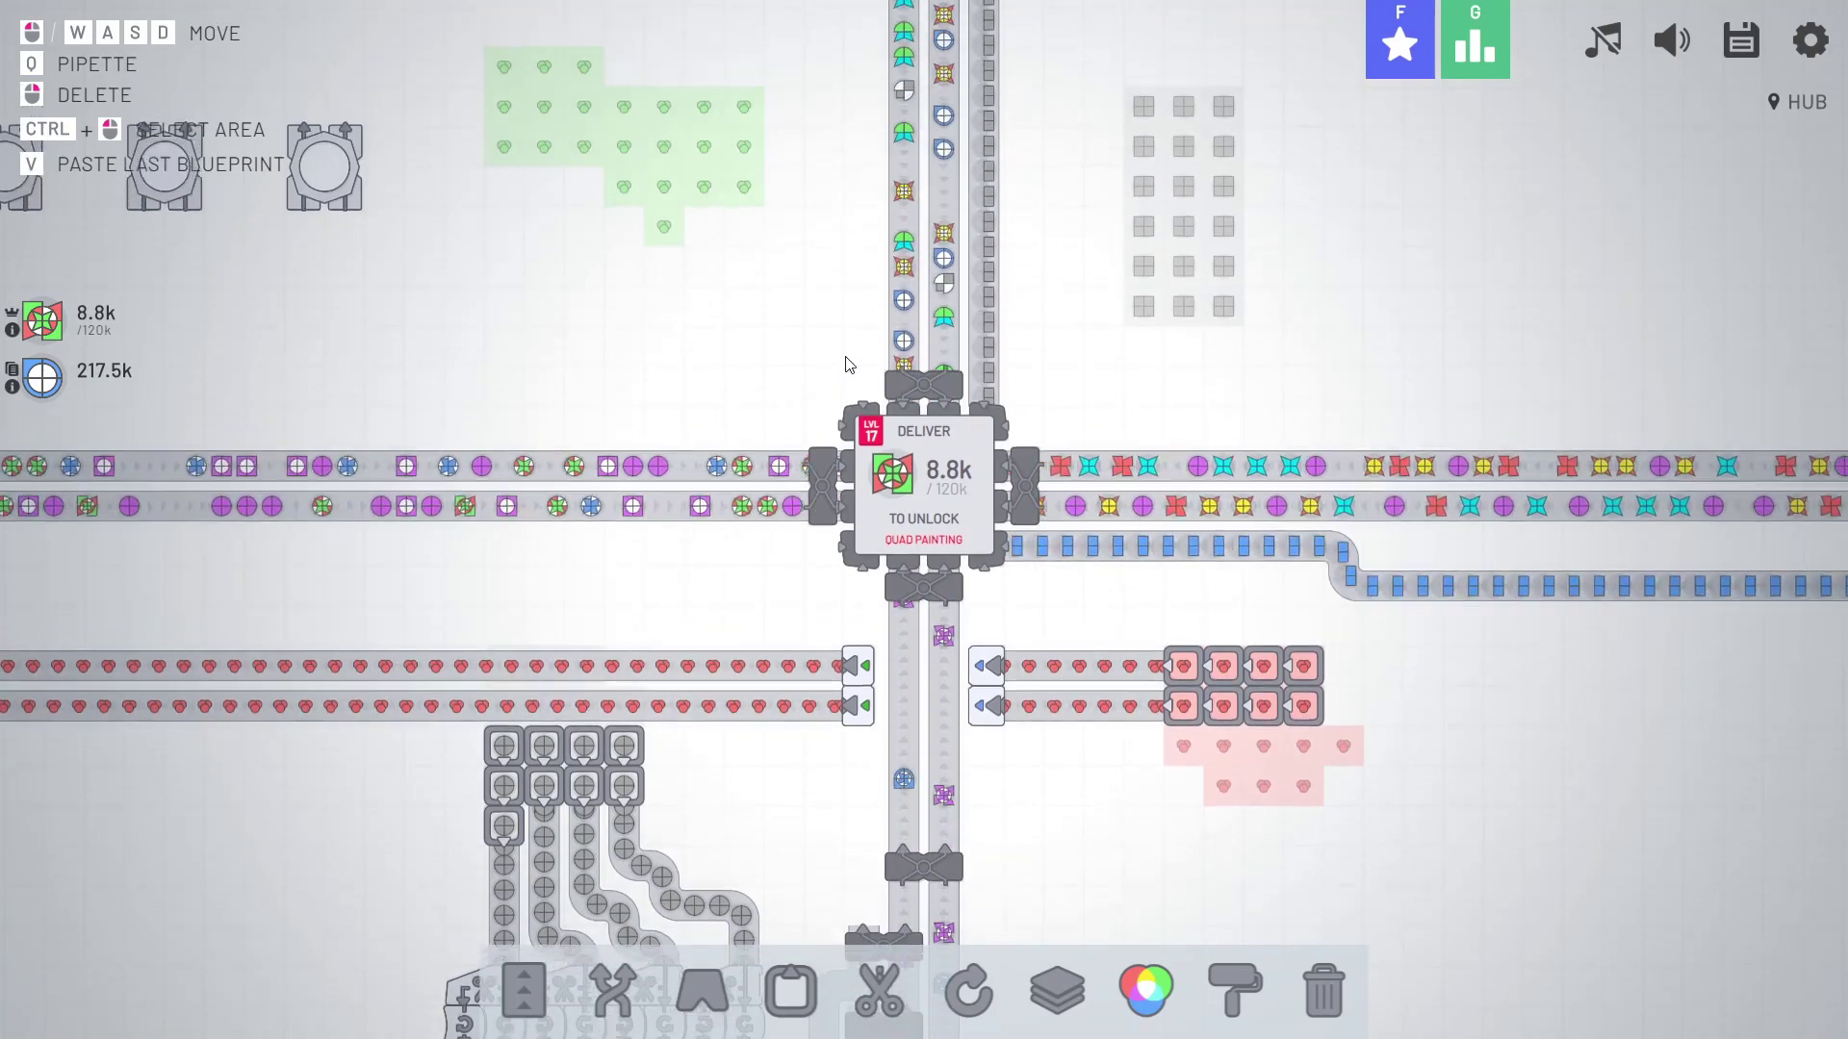
key(w)
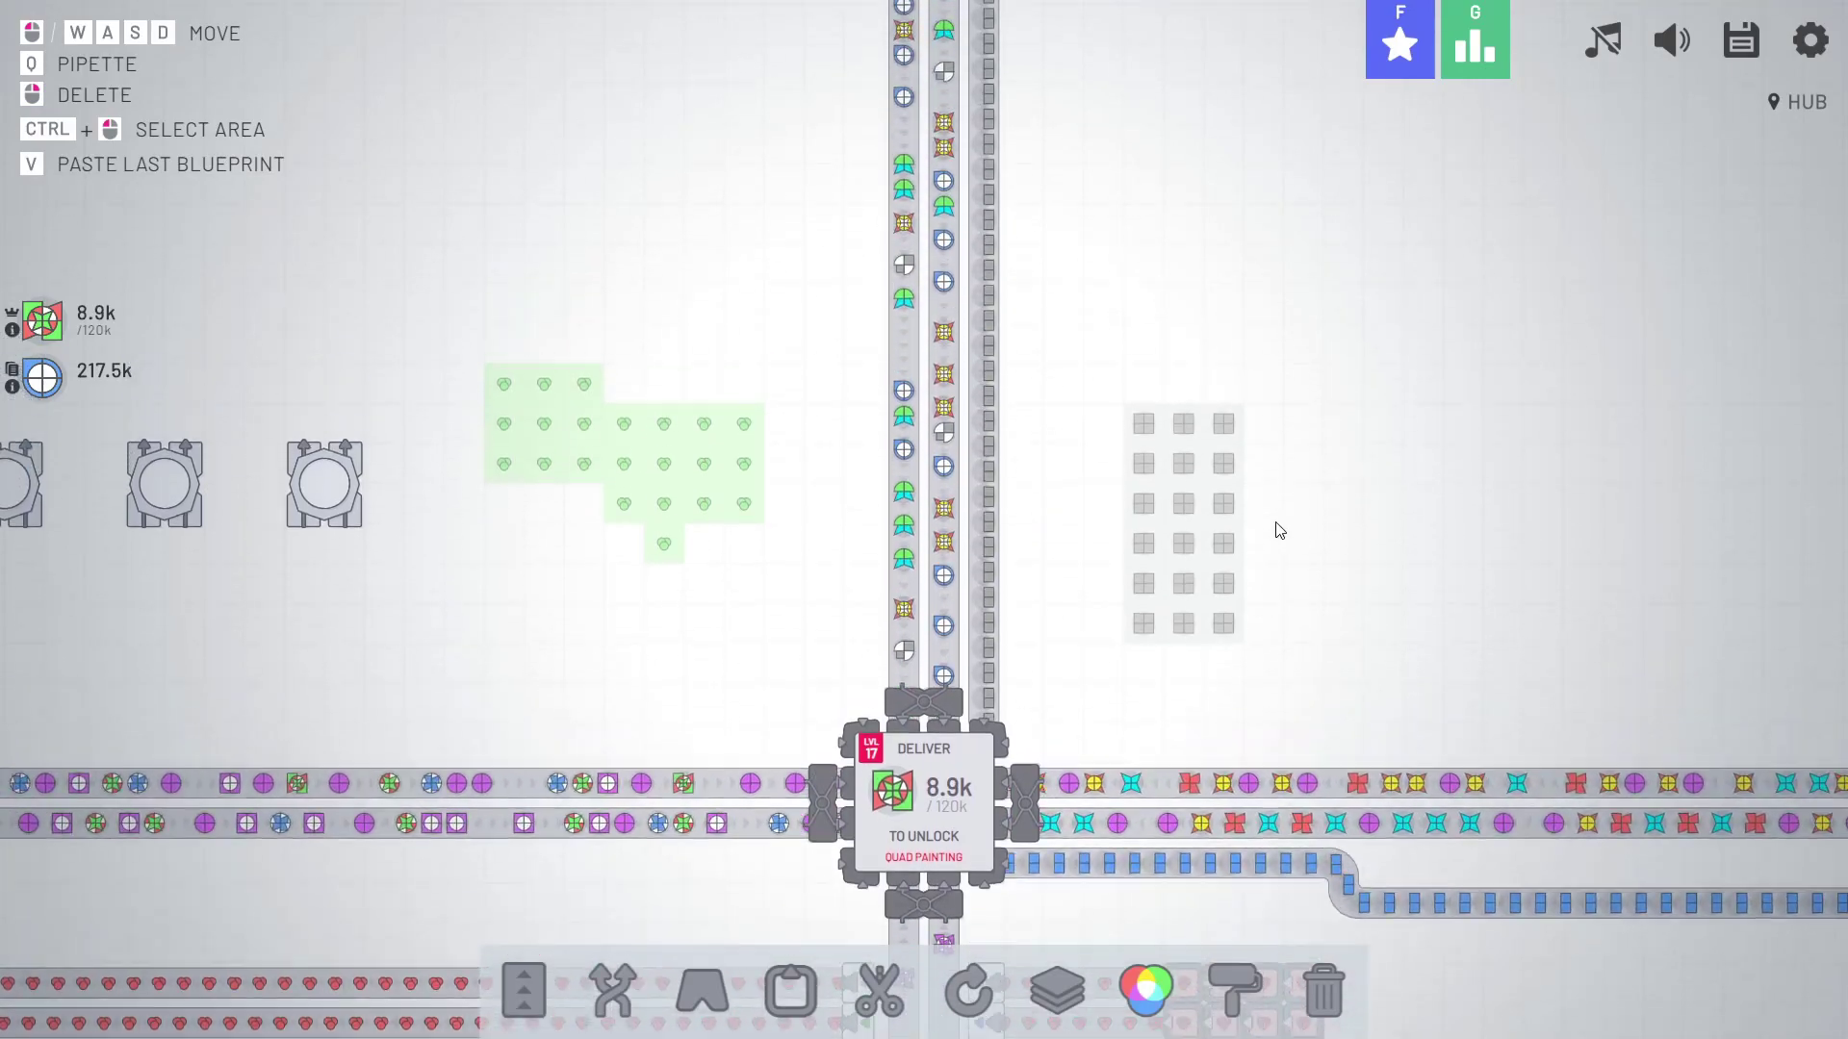
key(w)
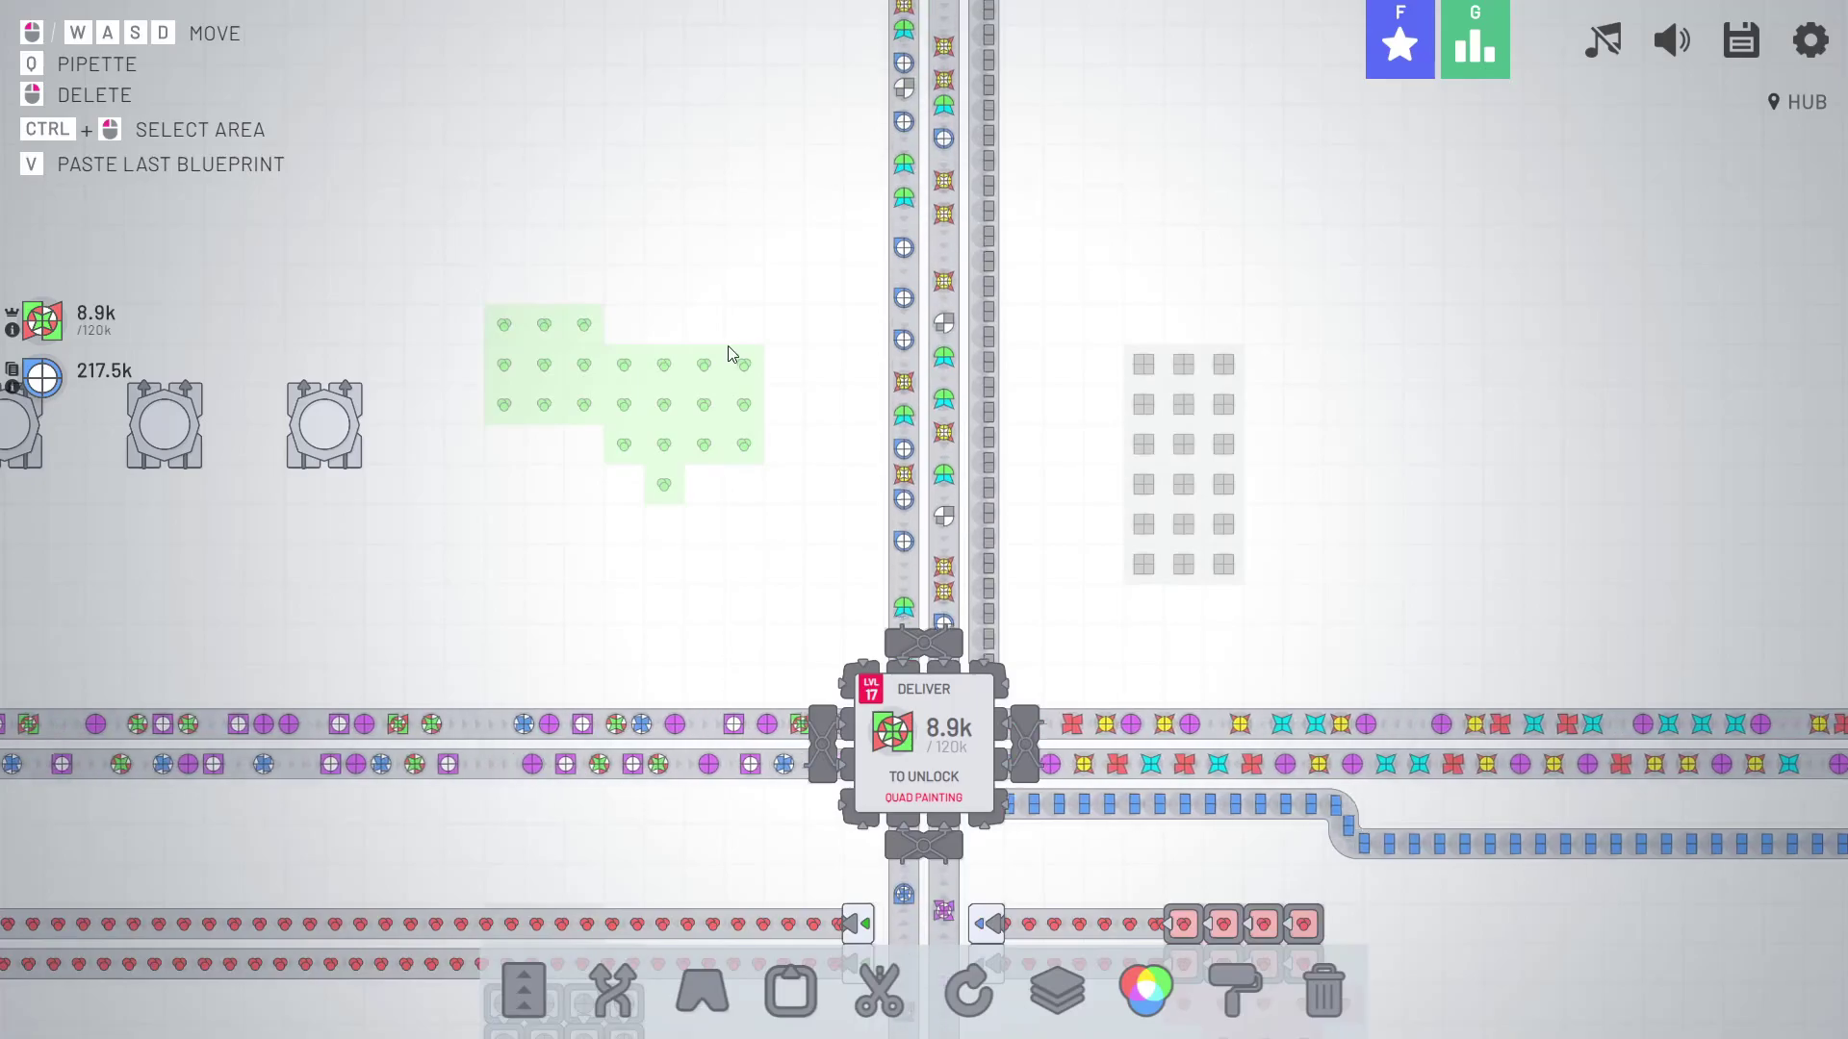
scroll(1266, 478, down, 5)
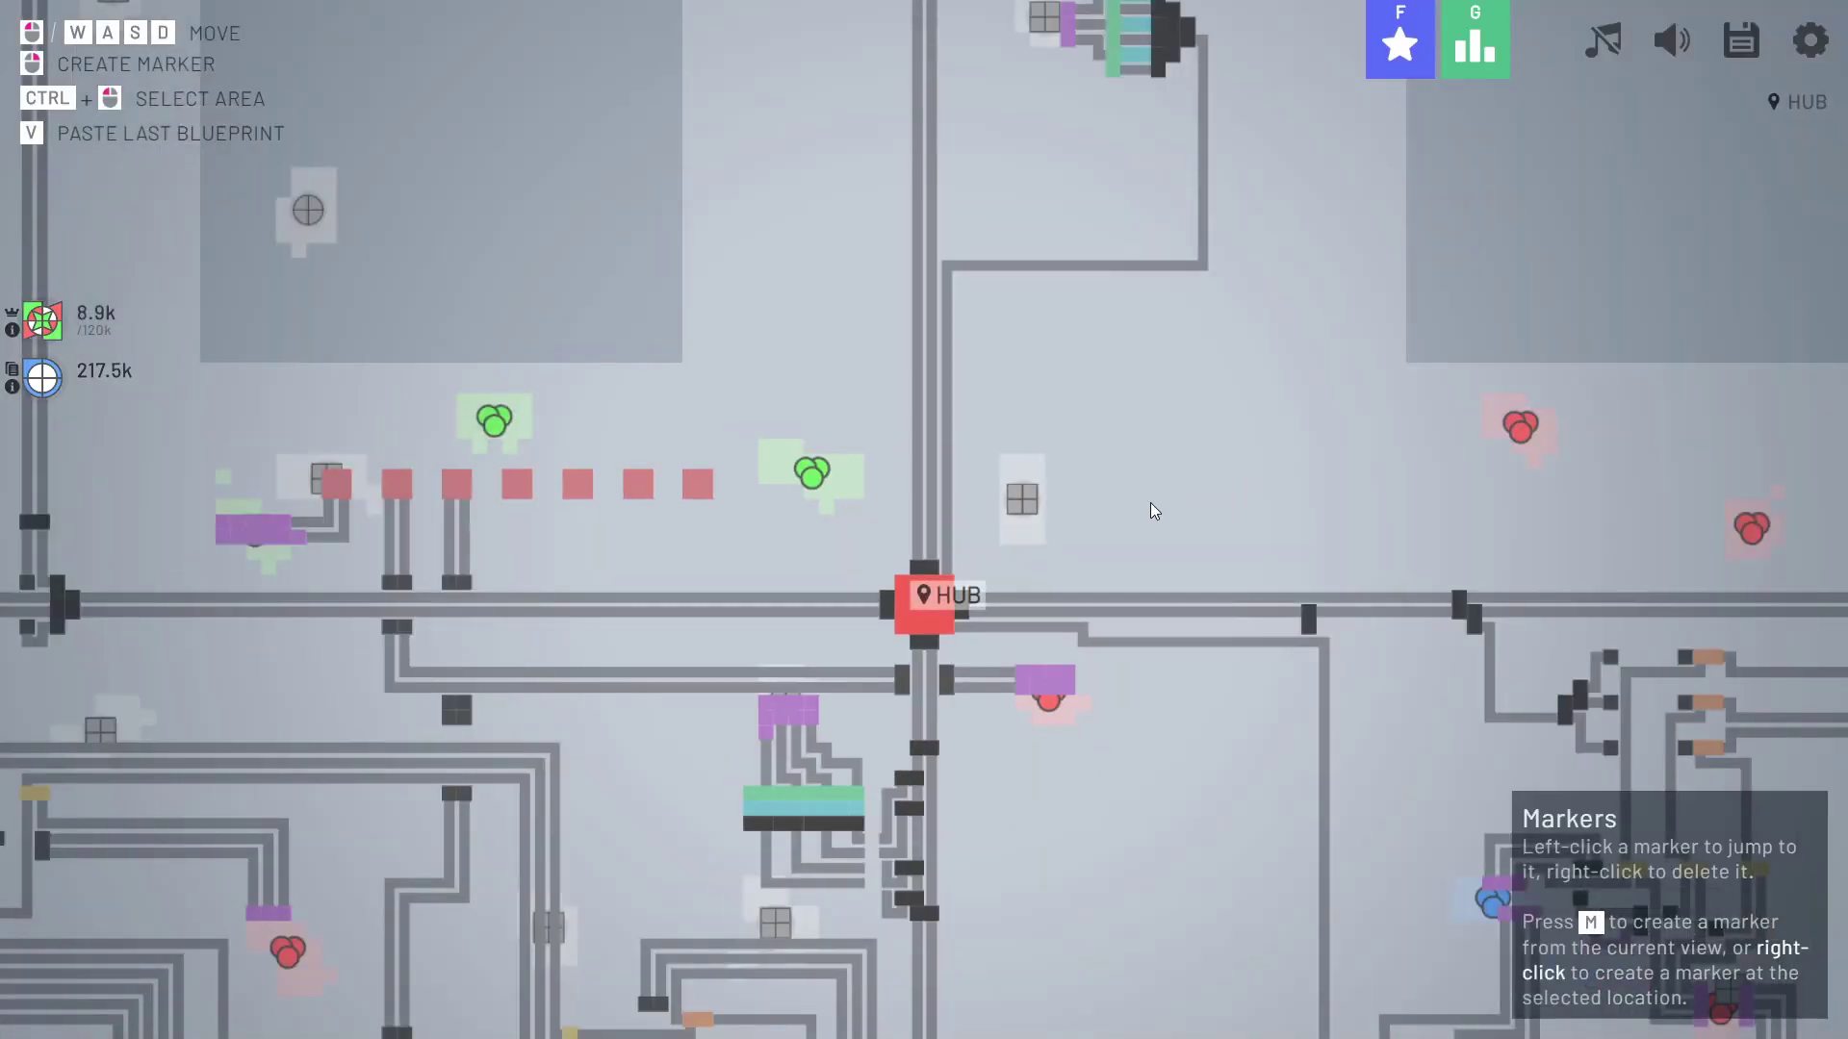
scroll(1151, 503, up, 5)
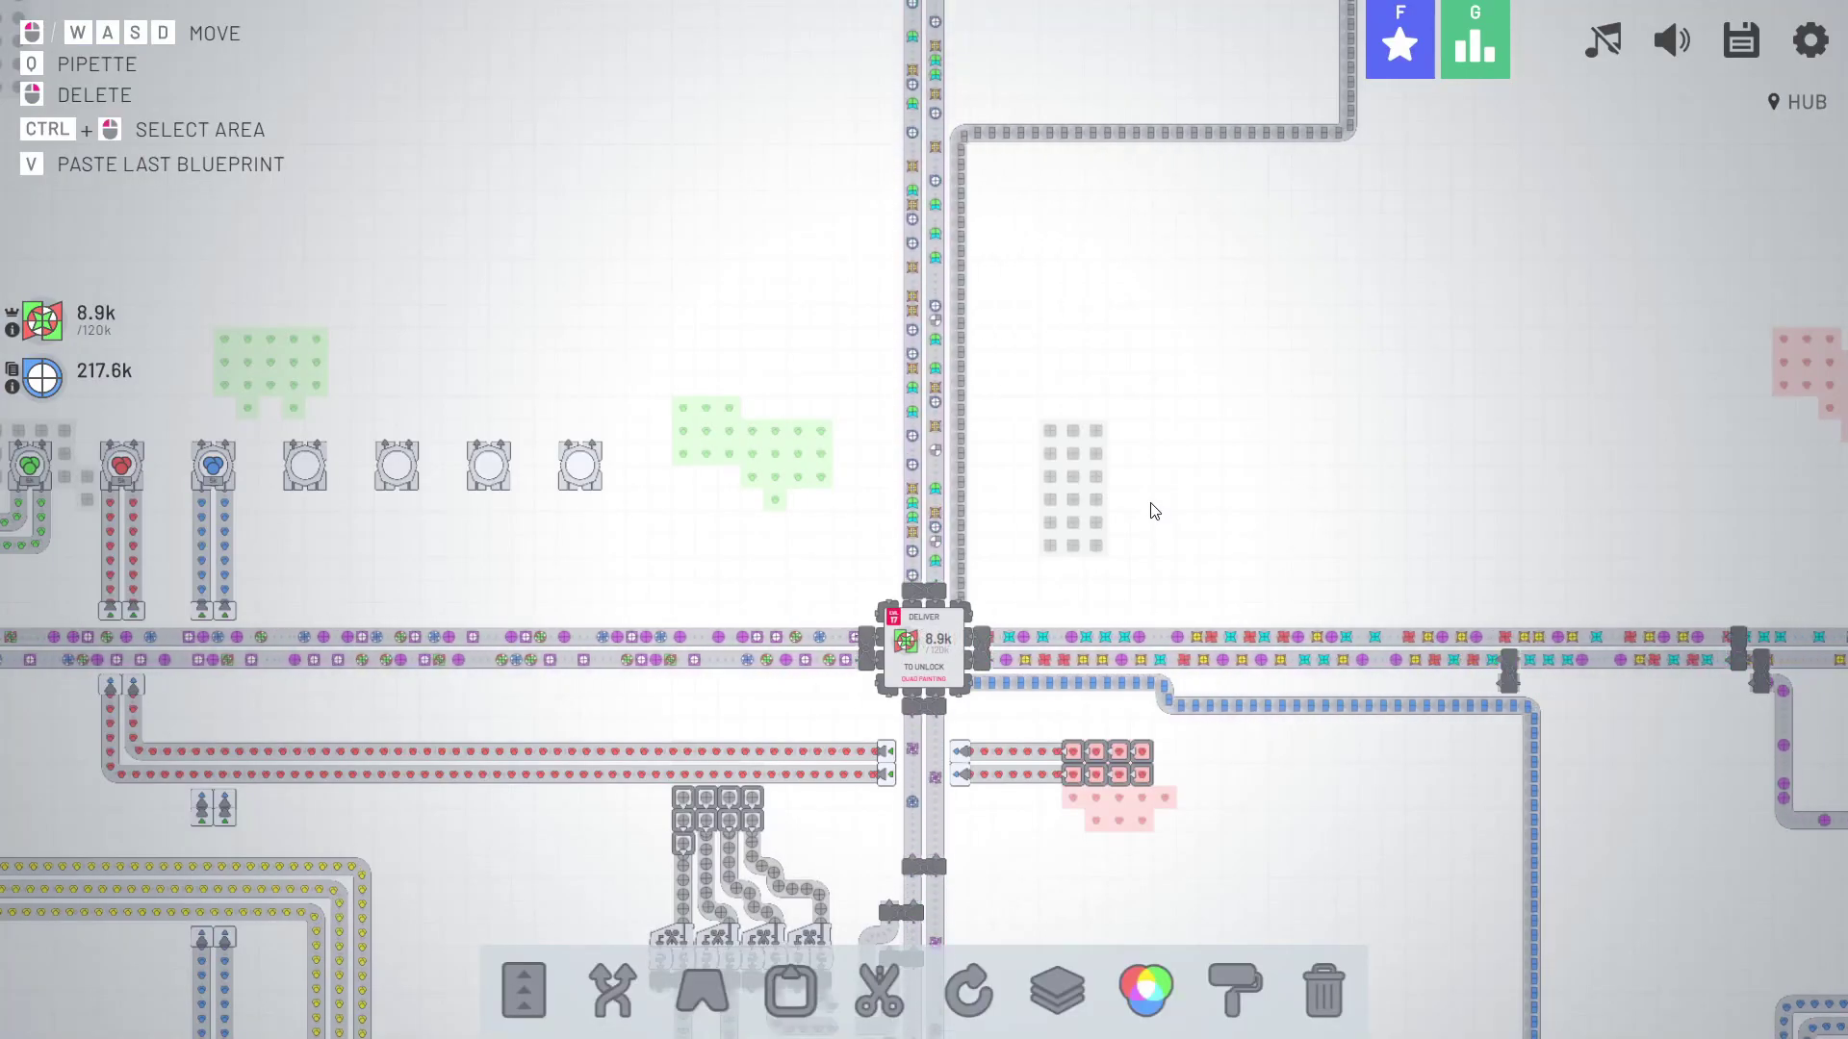
key(w)
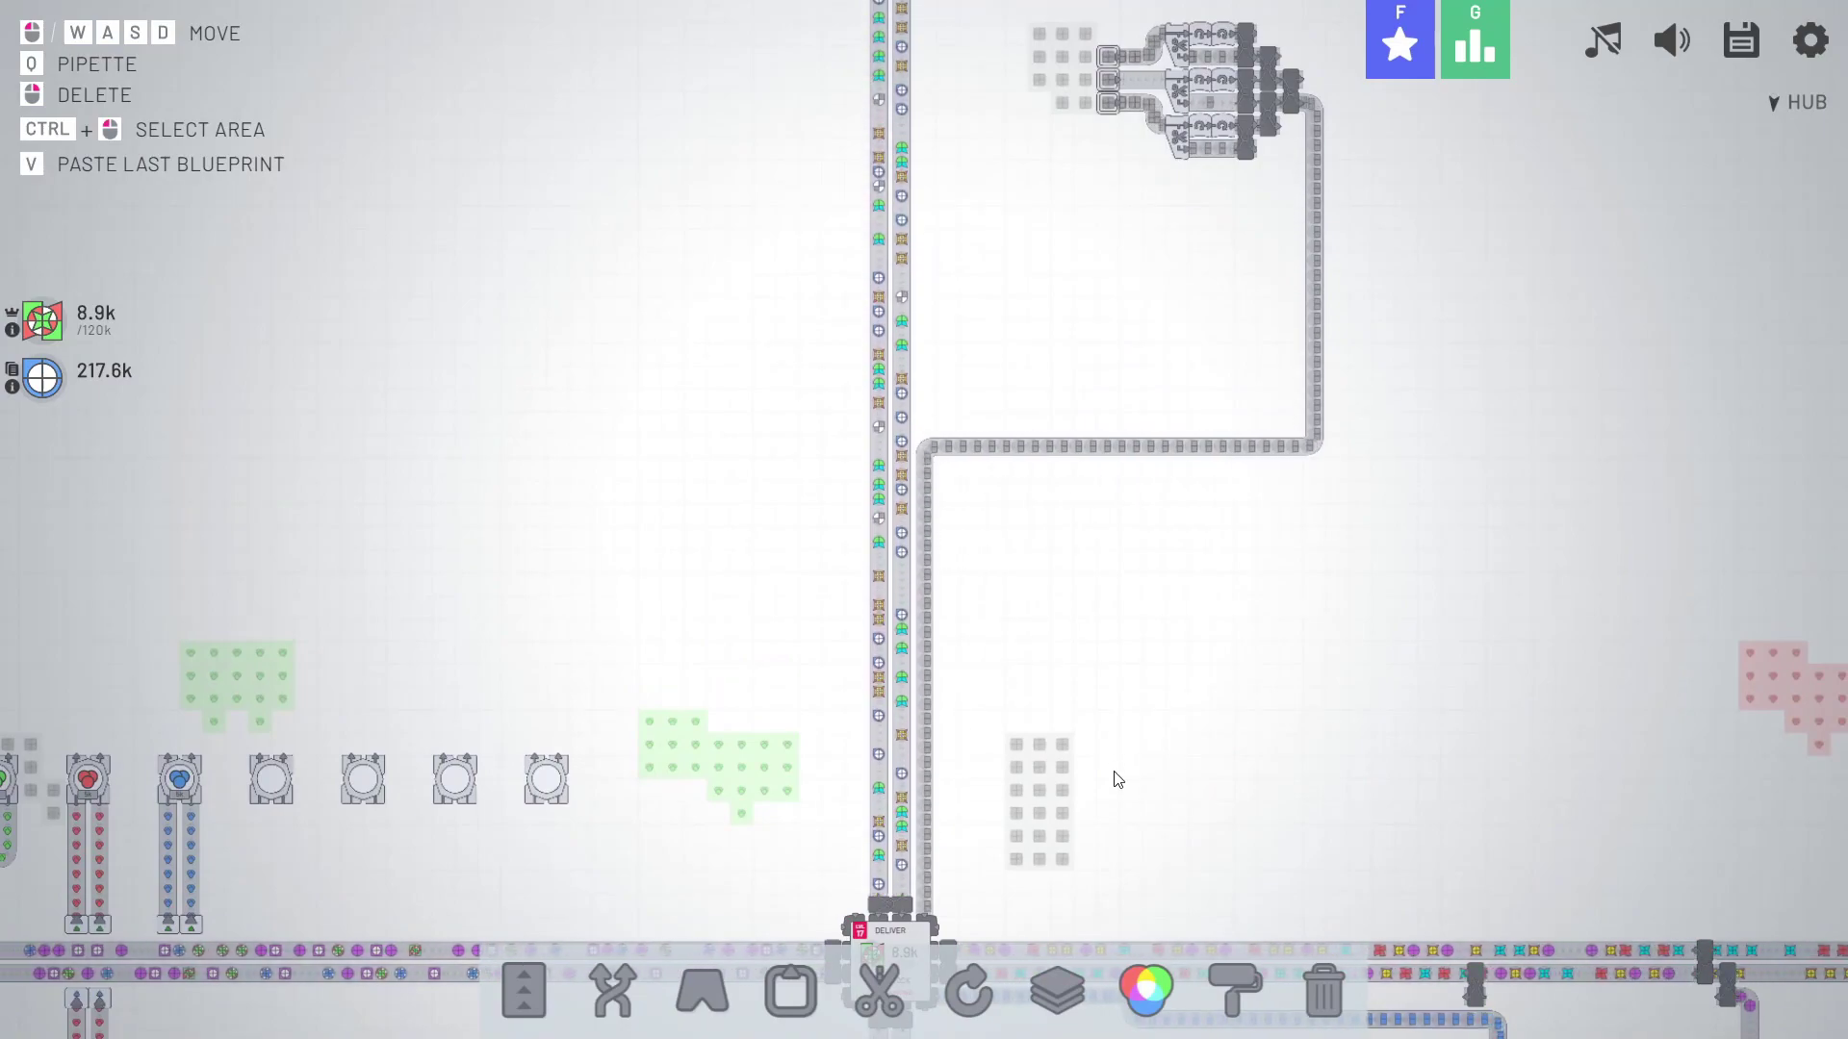
key(s)
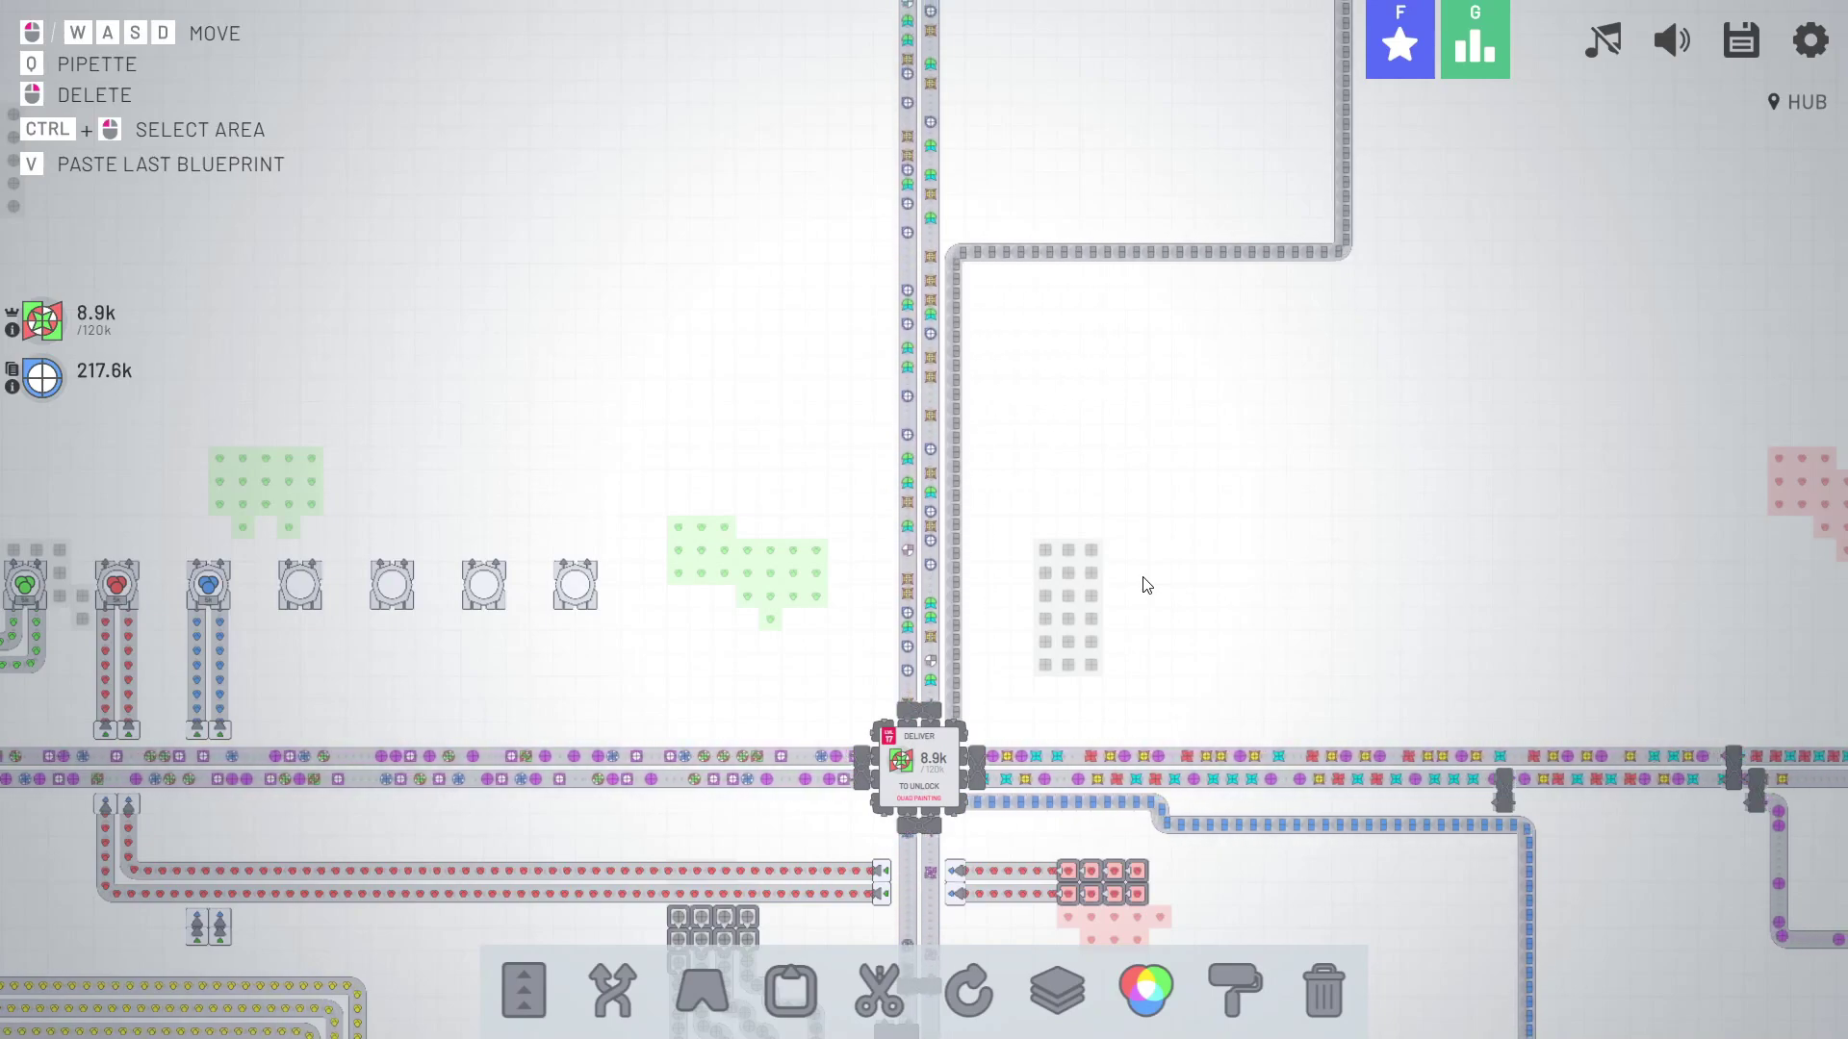
Lay one vertical conveyor belt in the empty area.
key(2)
key(d)
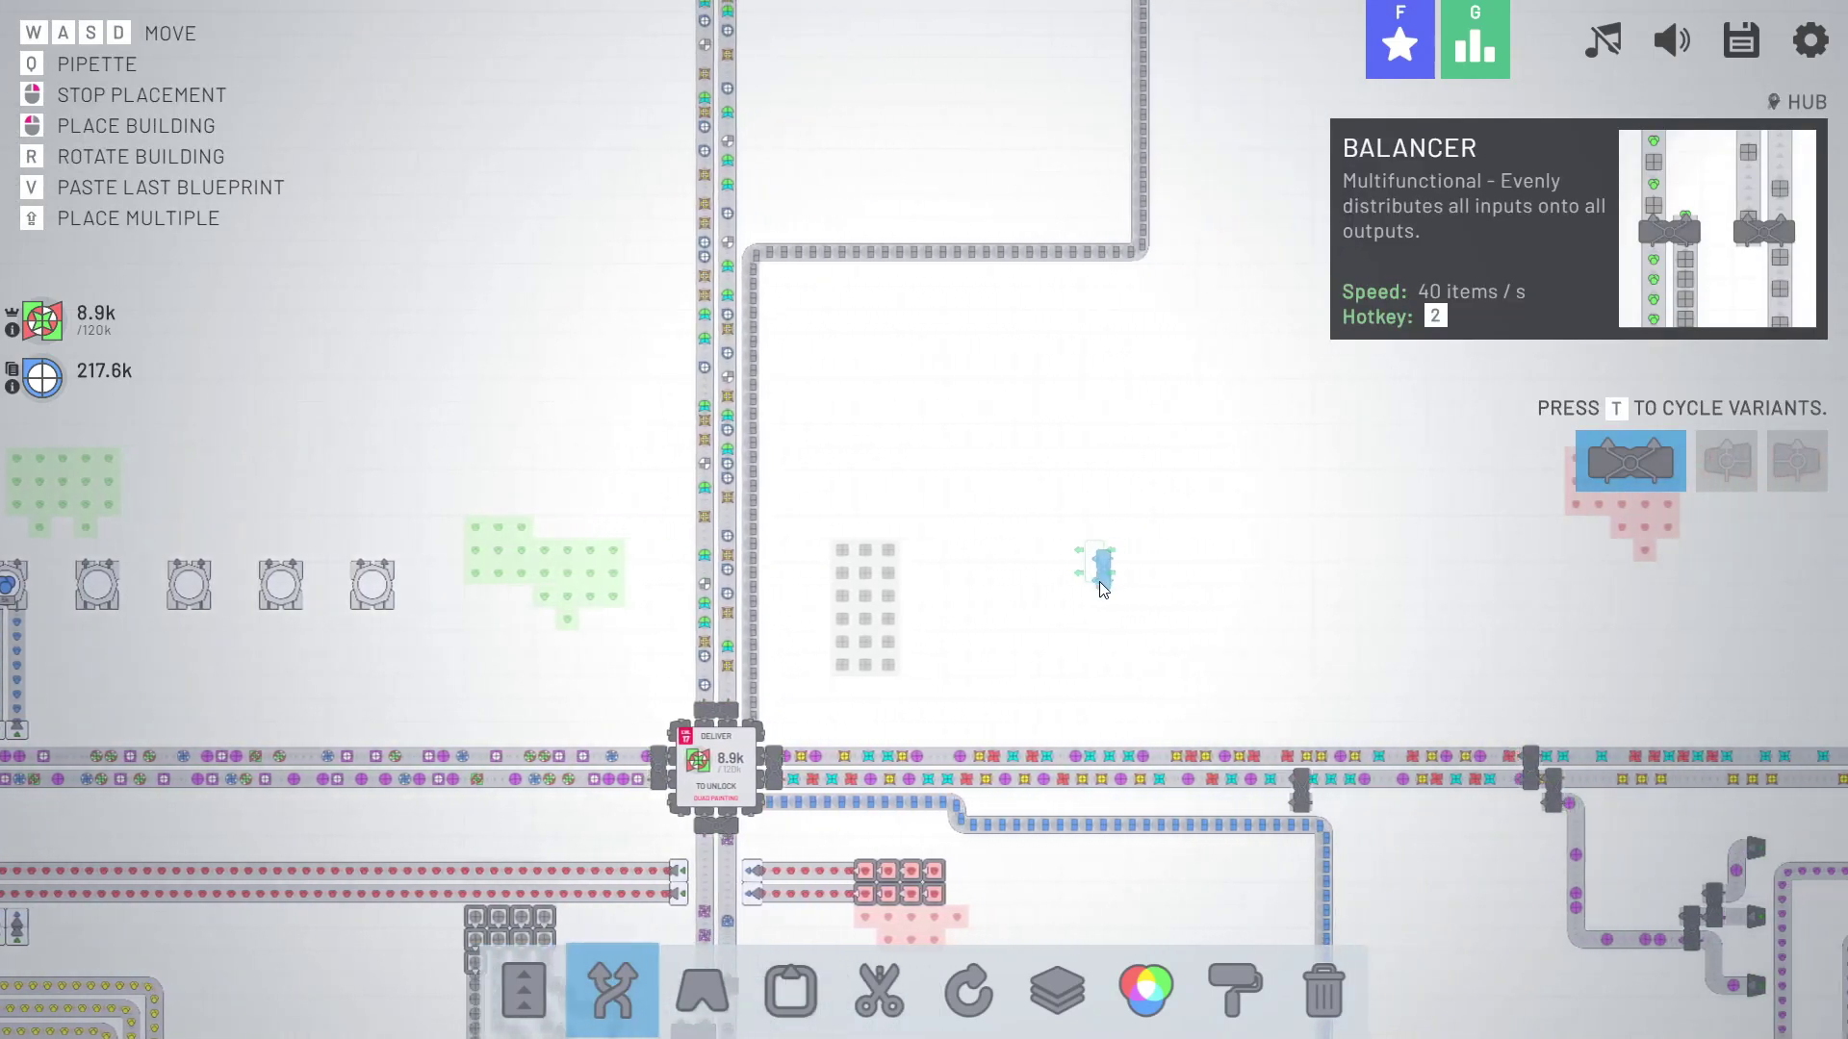
key(w)
key(1)
key(w)
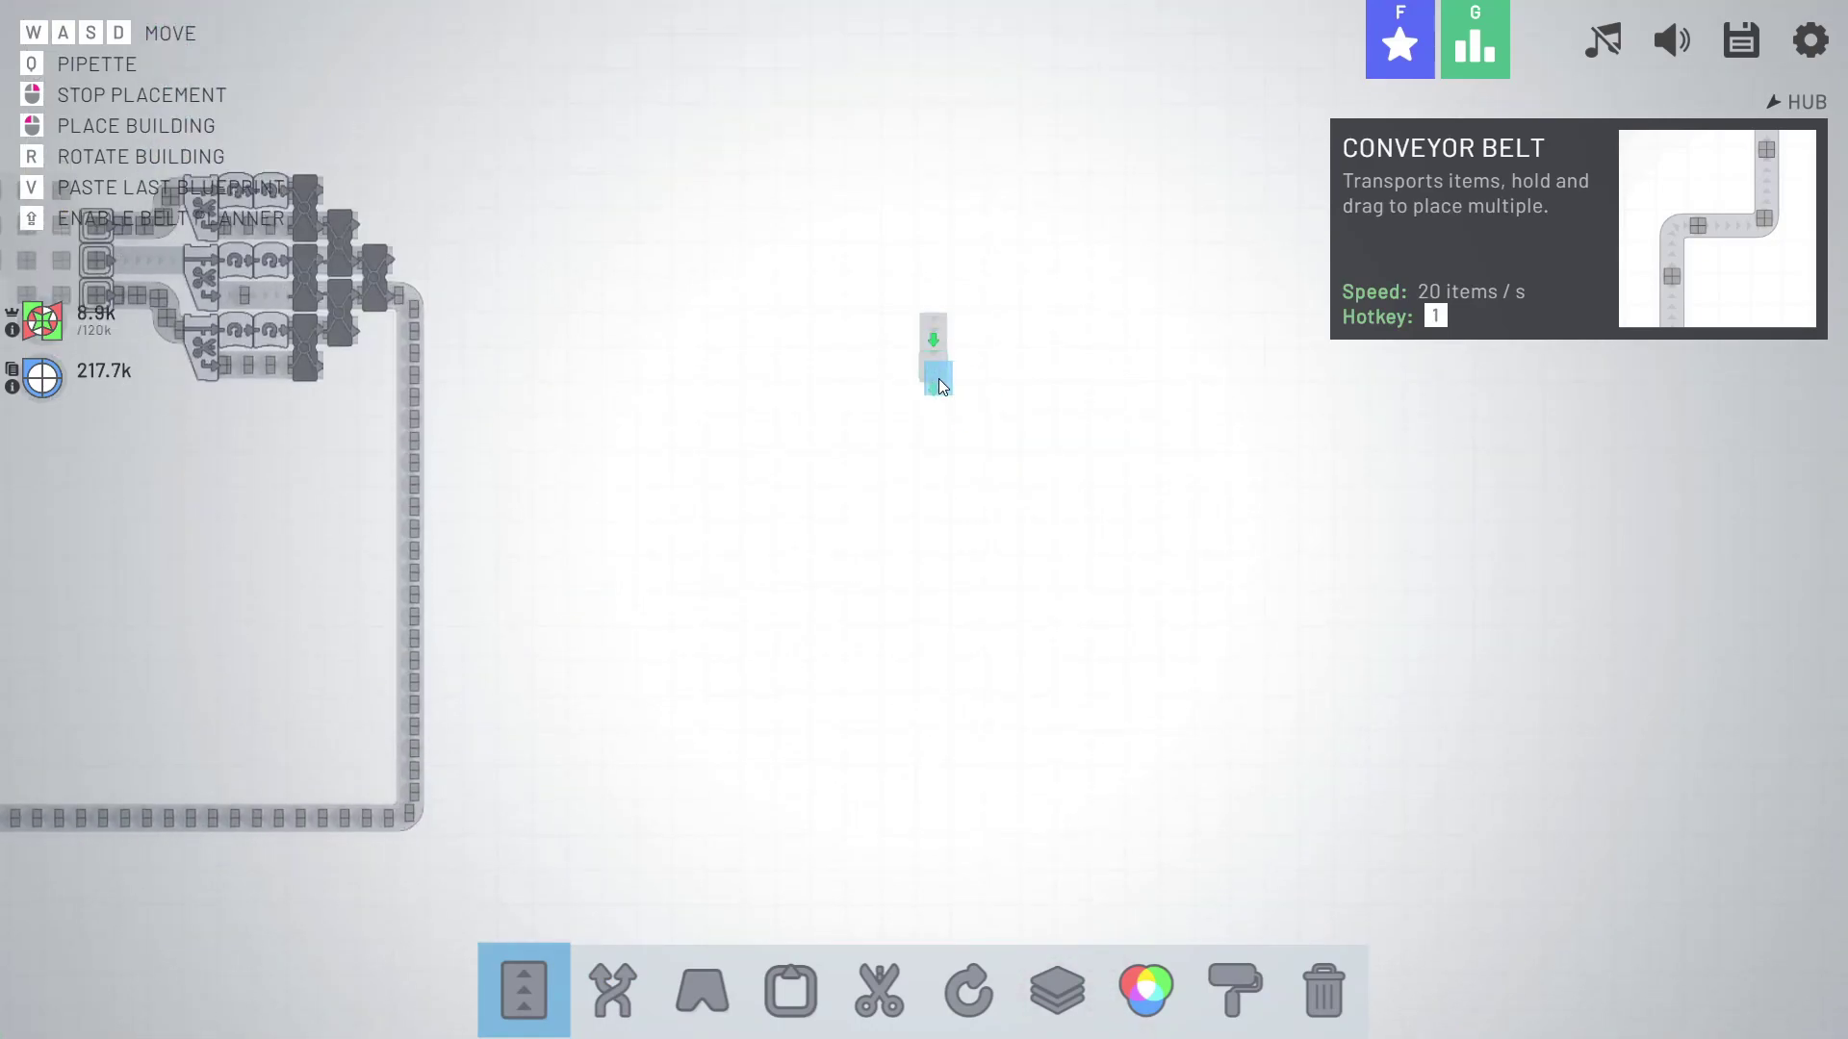
drag(933, 189, 939, 380)
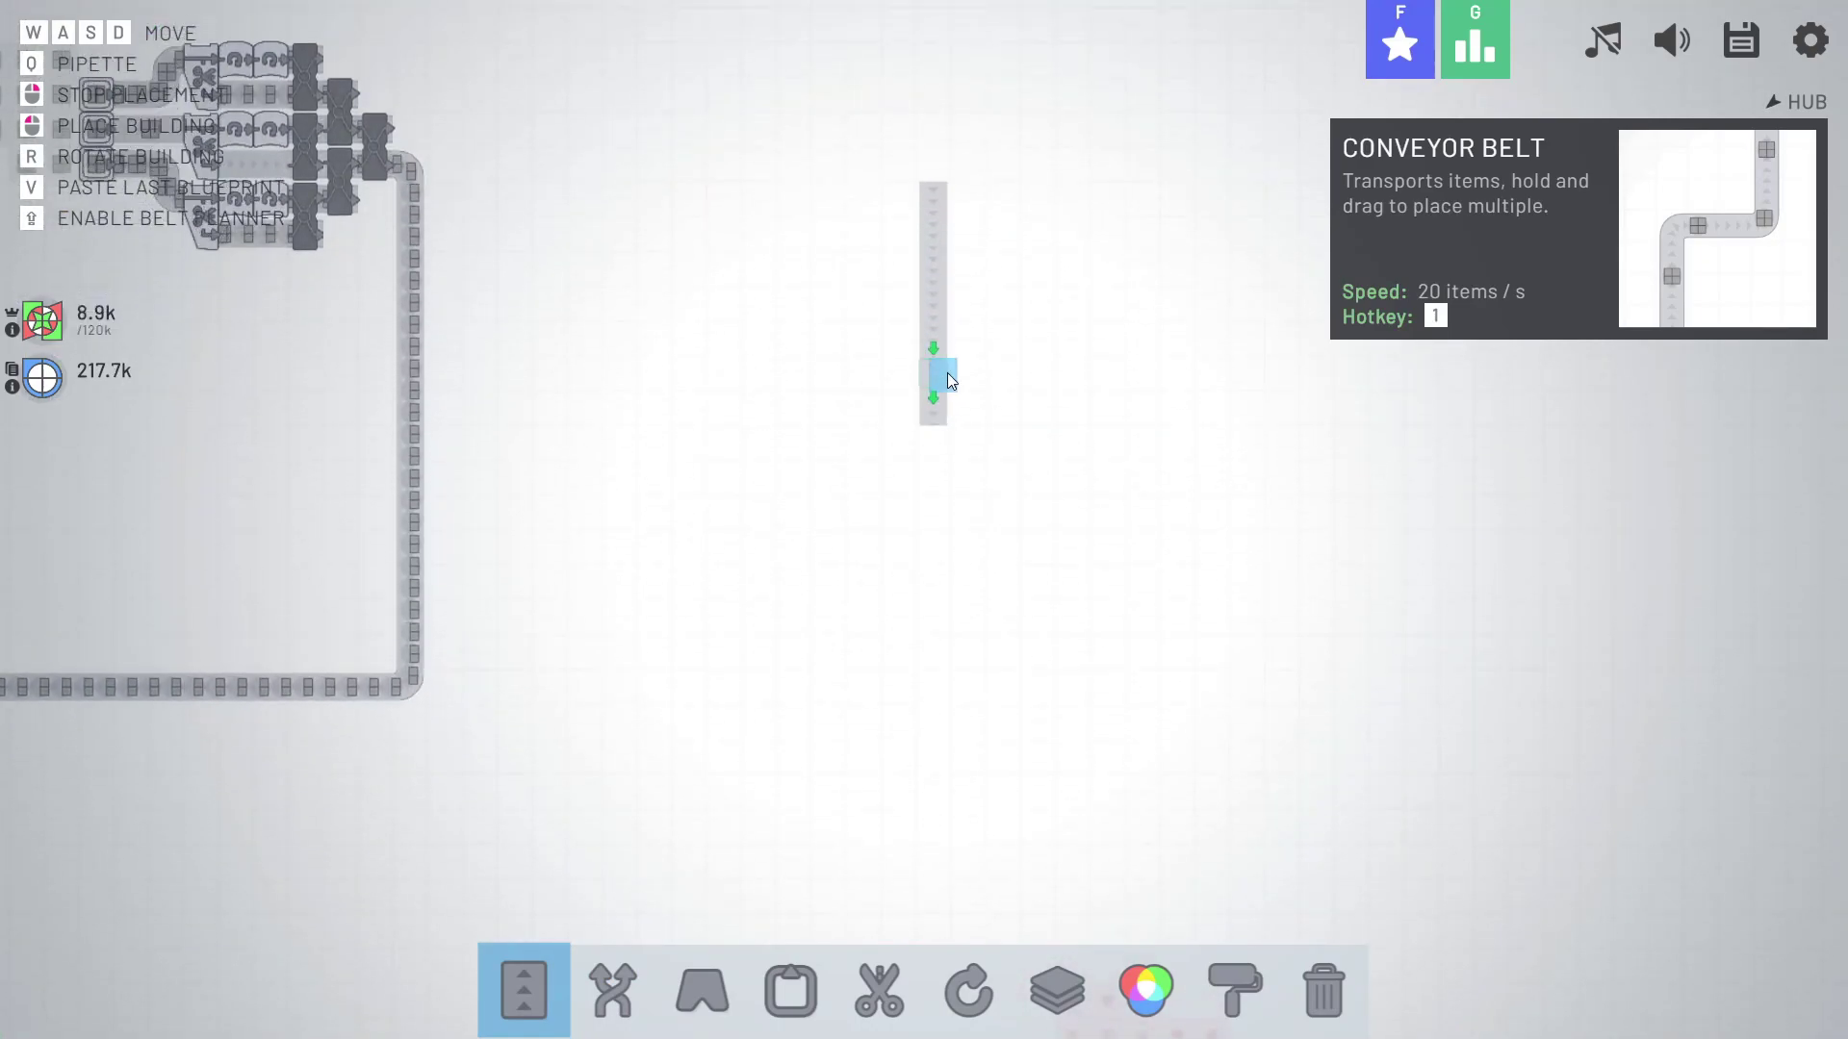
right_click(947, 373)
Copy the belt and paste copies beside it to form four columns.
key(w)
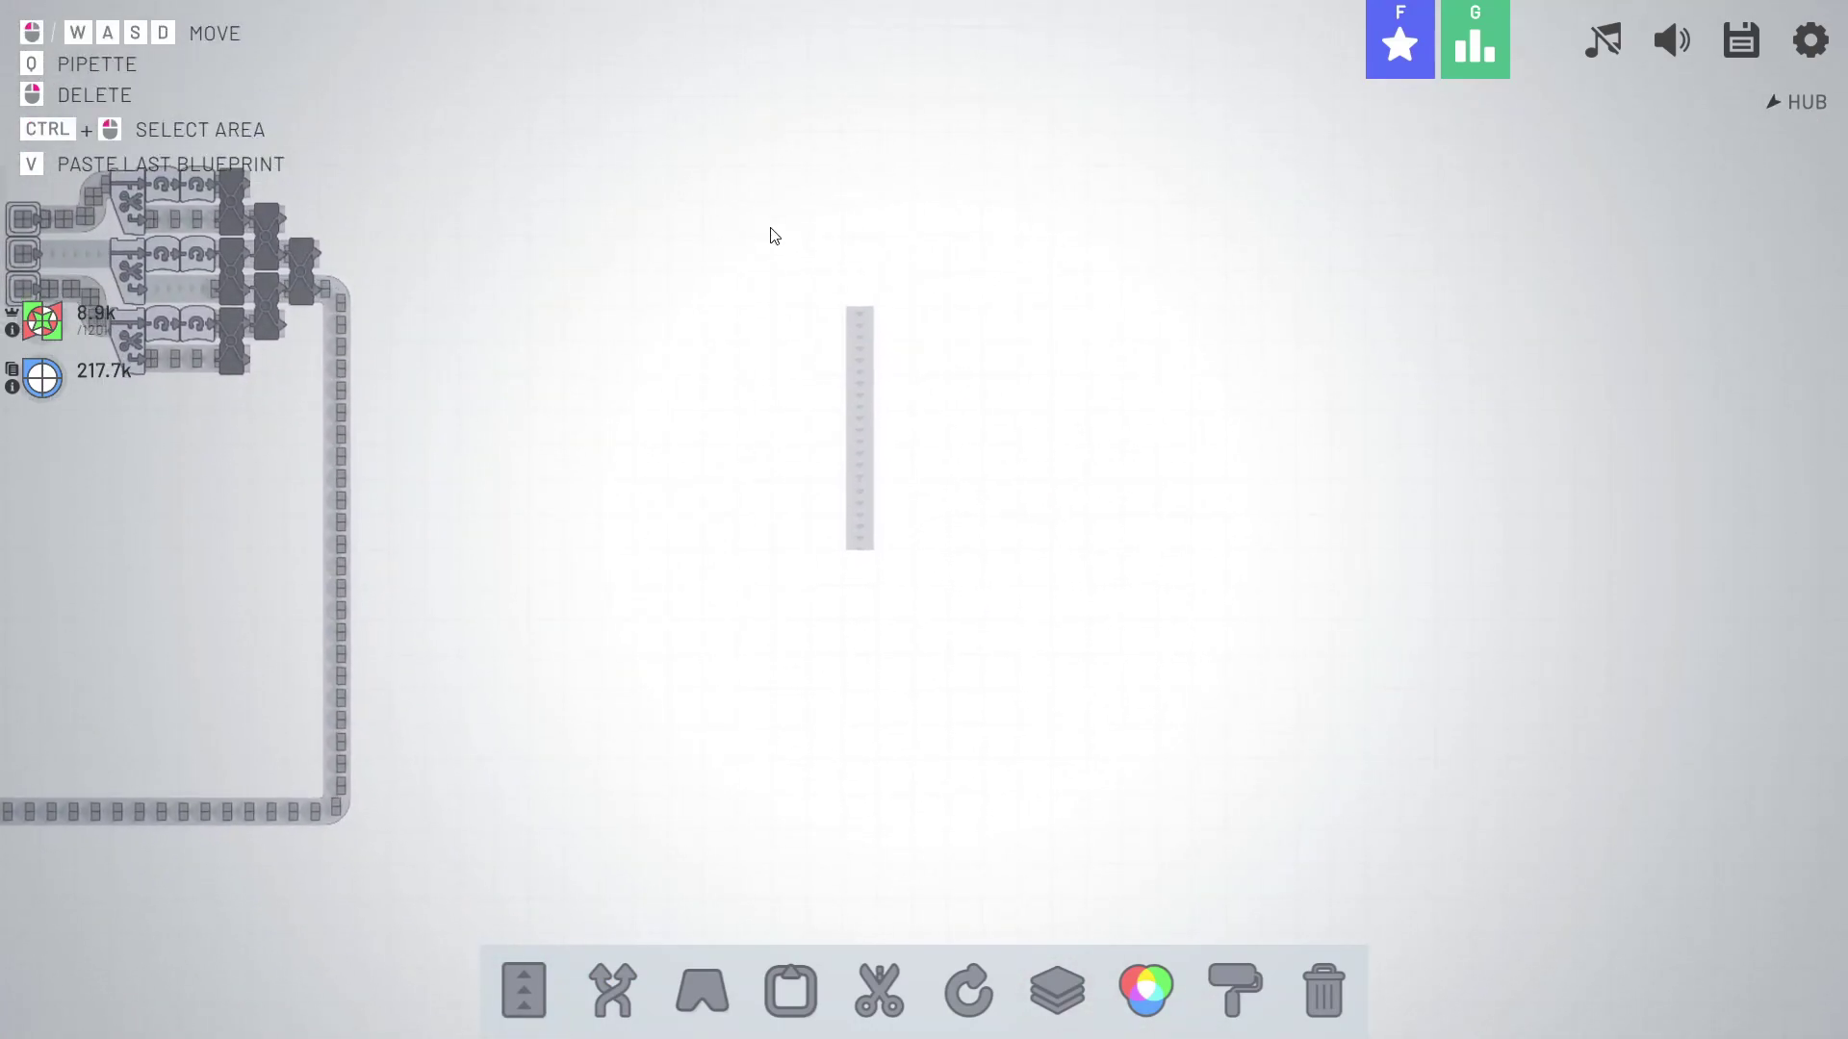
drag(960, 548, 959, 549)
key(ctrl+c)
click(894, 411)
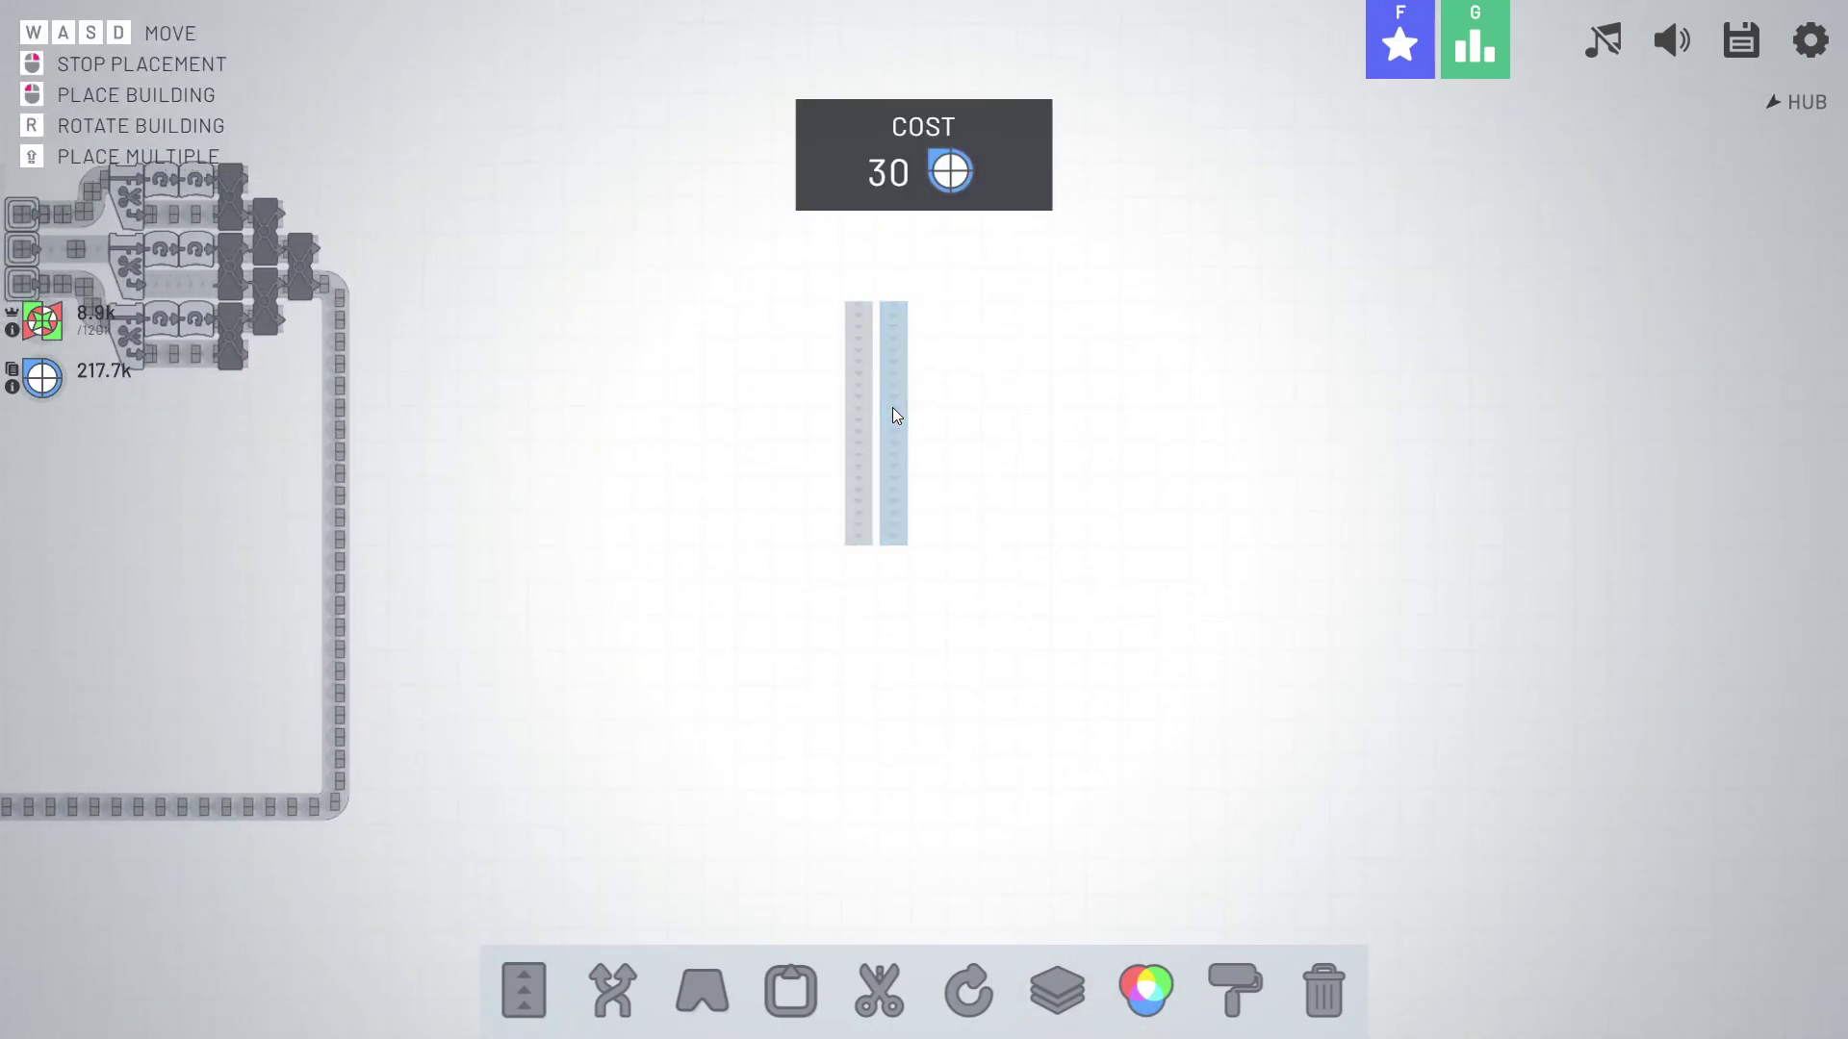
click(963, 408)
right_click(1019, 424)
Copy the four columns twice more and move the last set to close the gap.
ctrl+drag(749, 207, 1163, 599)
key(ctrl+c)
click(1073, 417)
click(1219, 417)
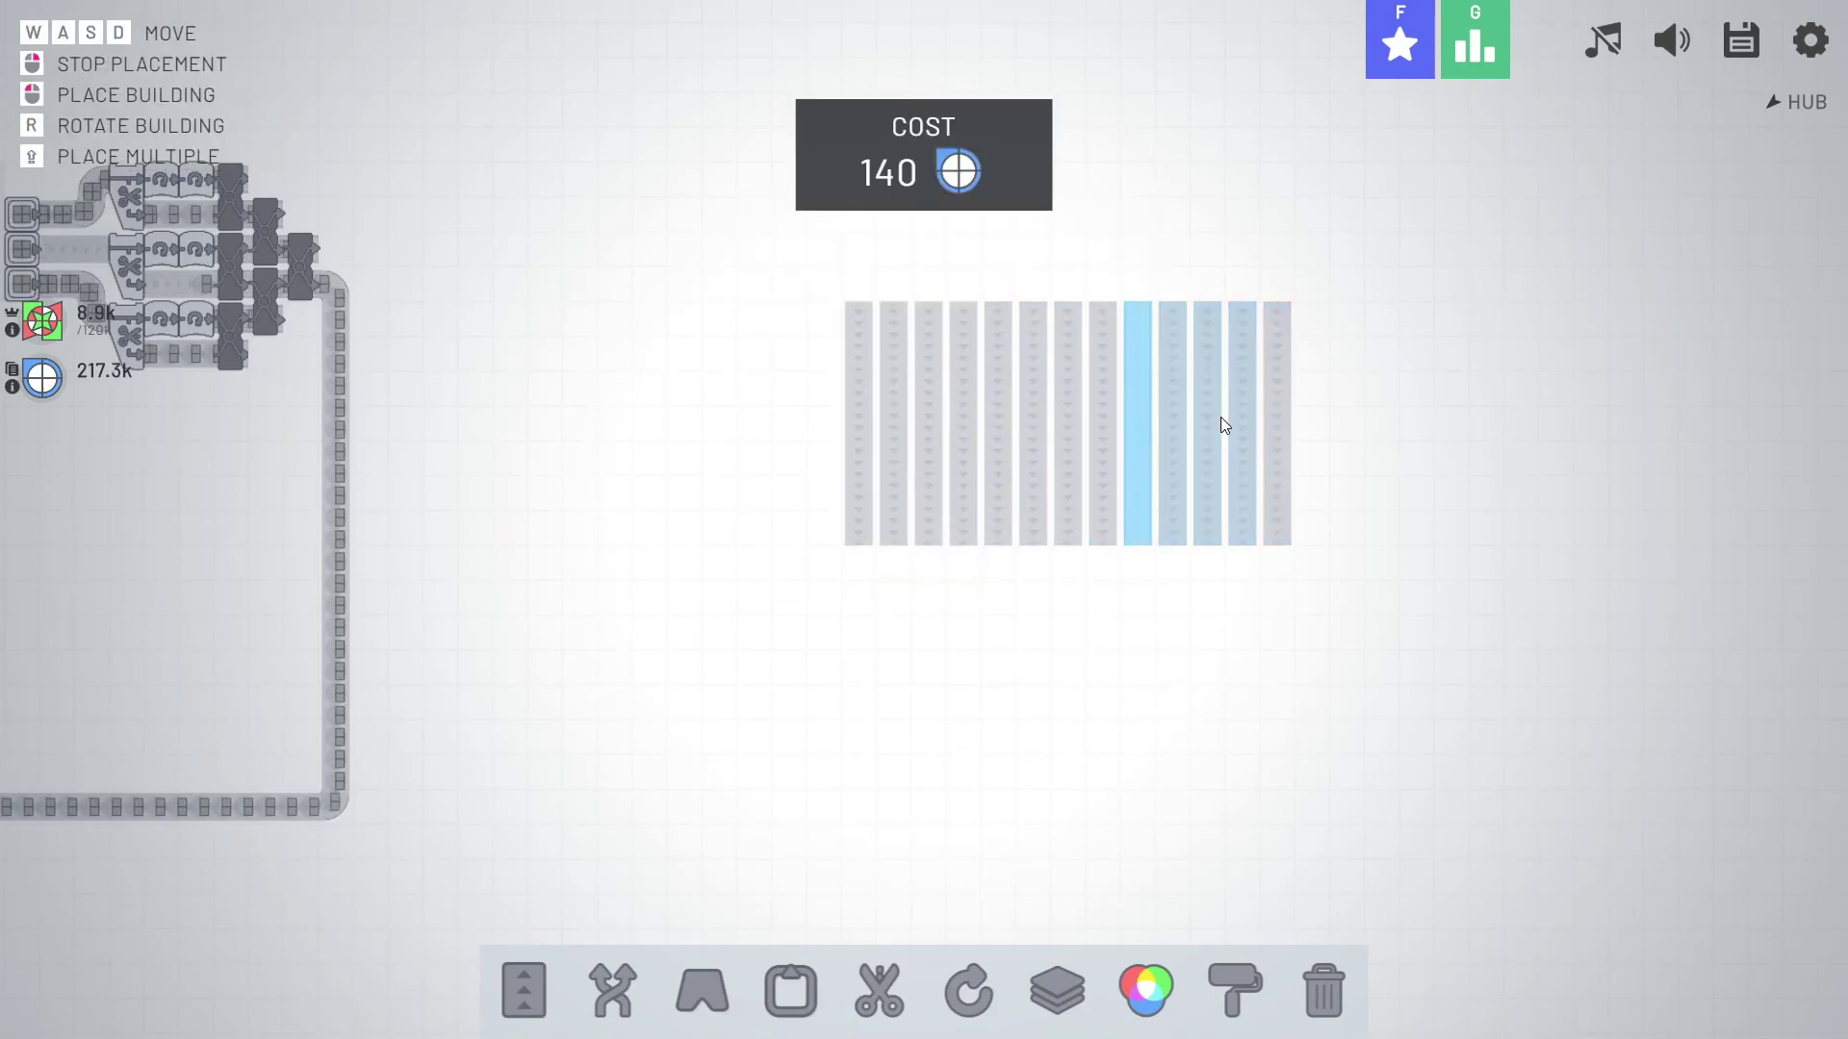
right_click(1211, 418)
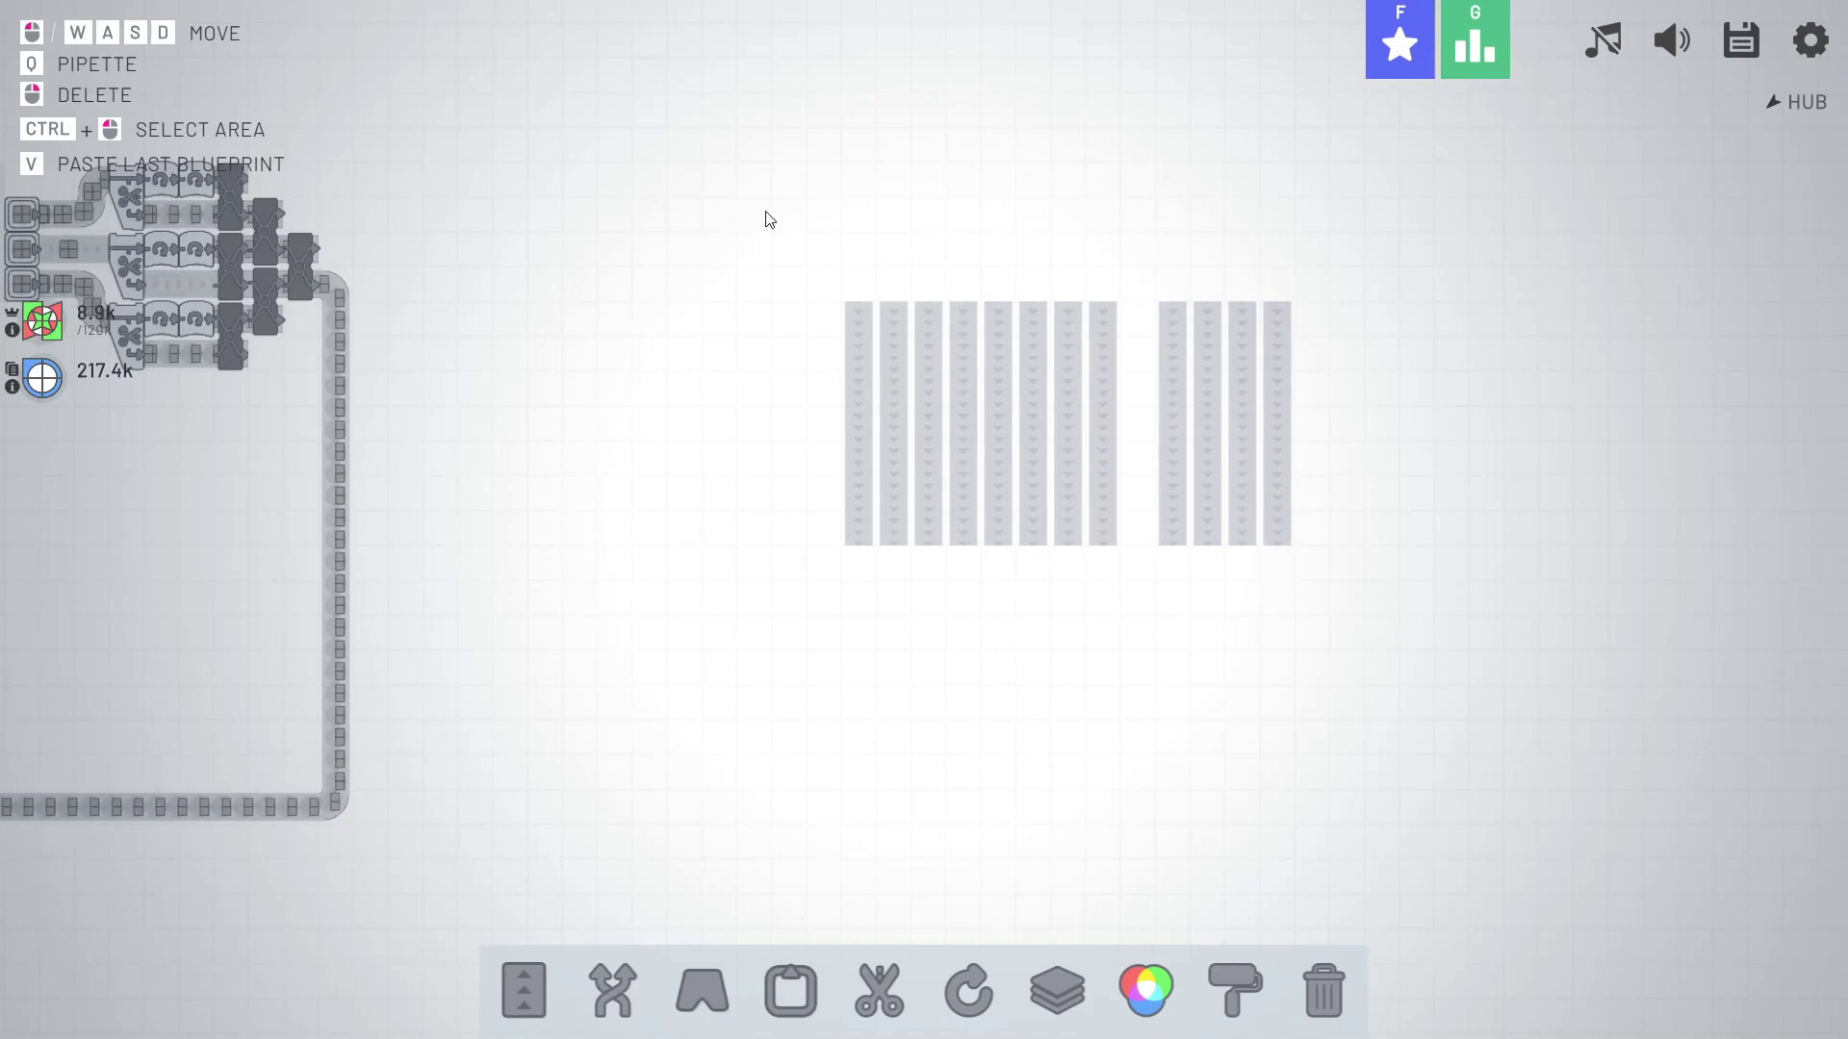
key(ctrl+x)
click(1149, 553)
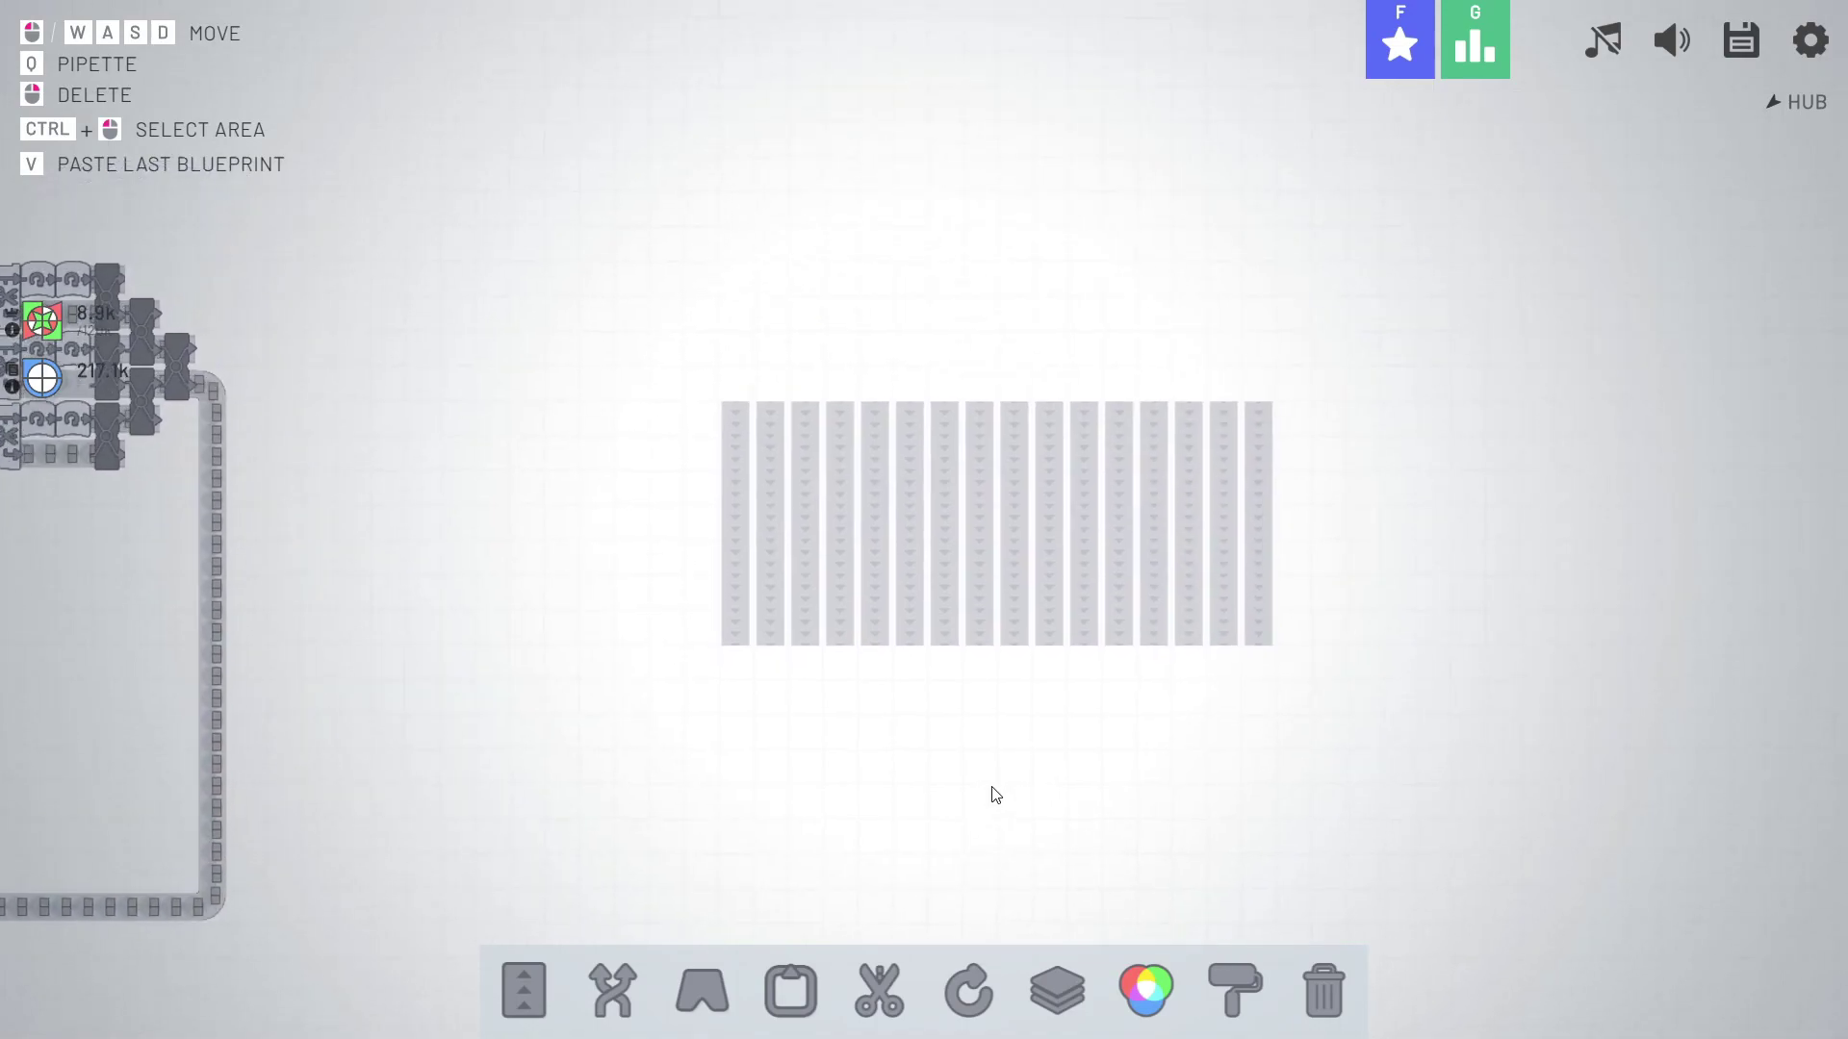
scroll(958, 798, up, 2)
Lay a row of balancers across the tops of the lanes.
key(2)
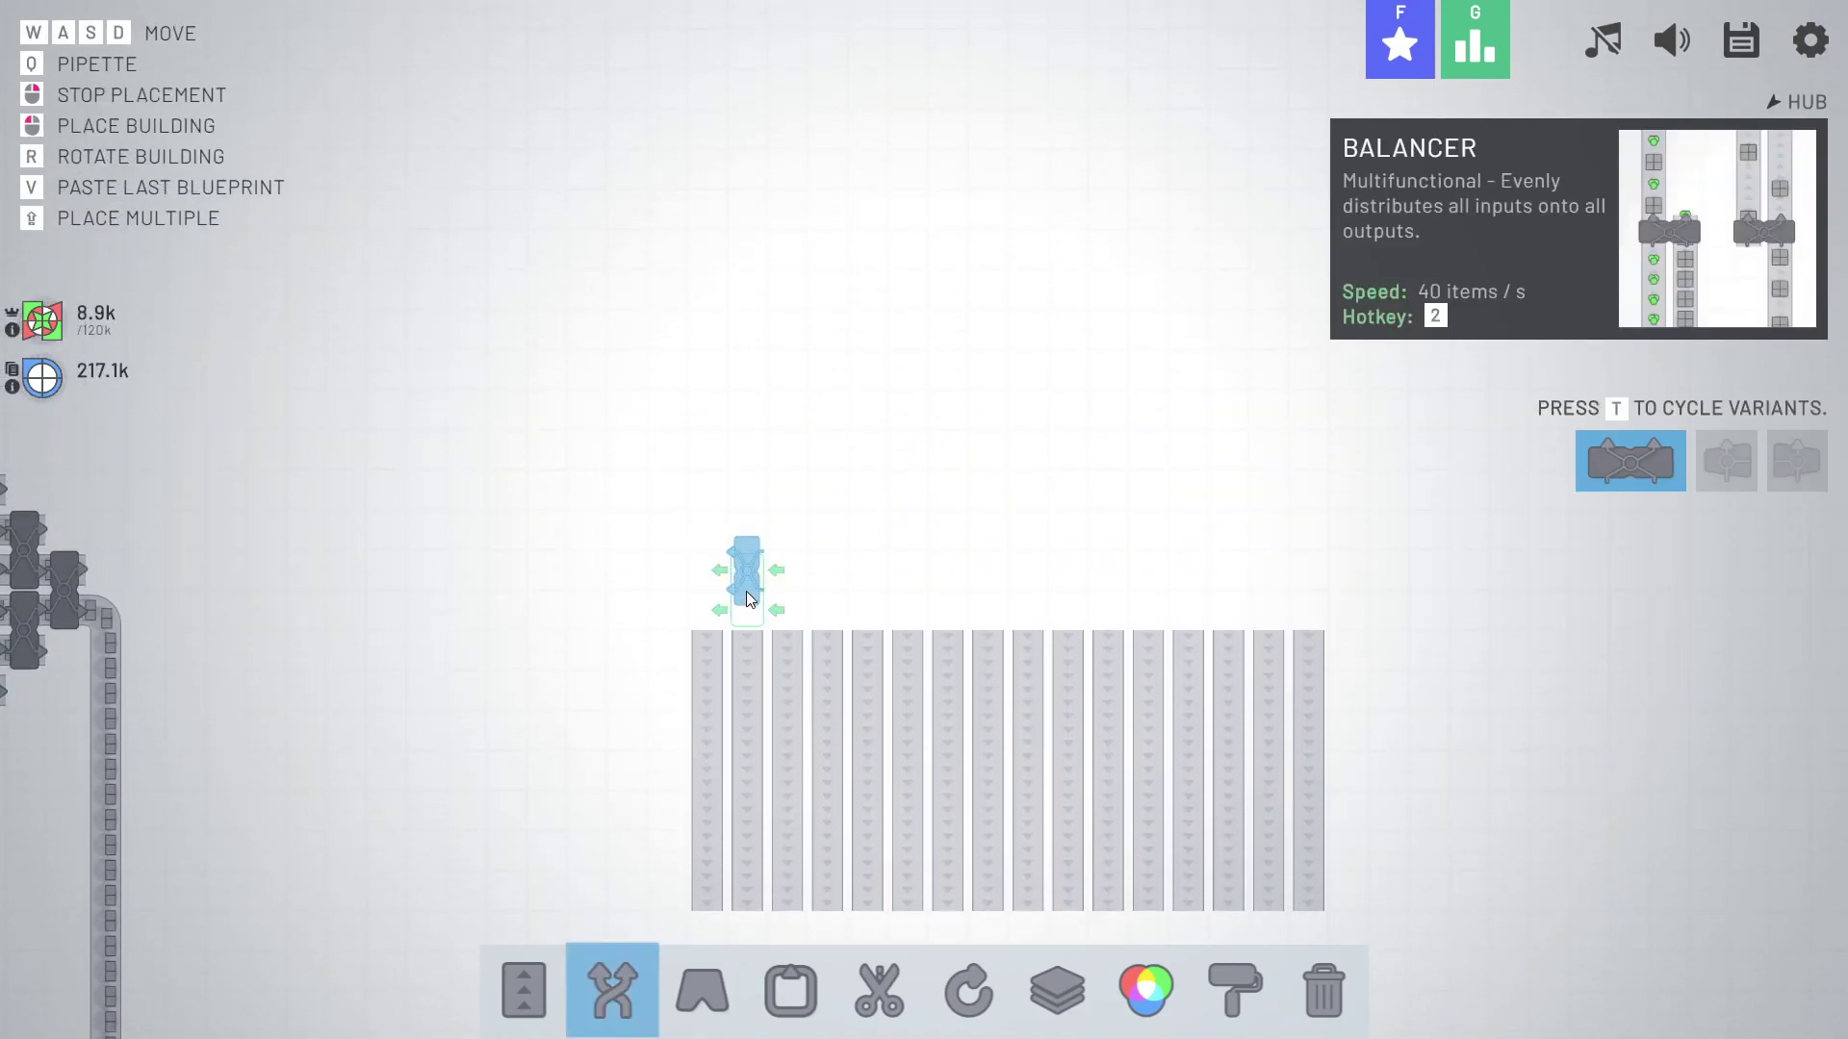
key(r)
right_click(746, 589)
key(s)
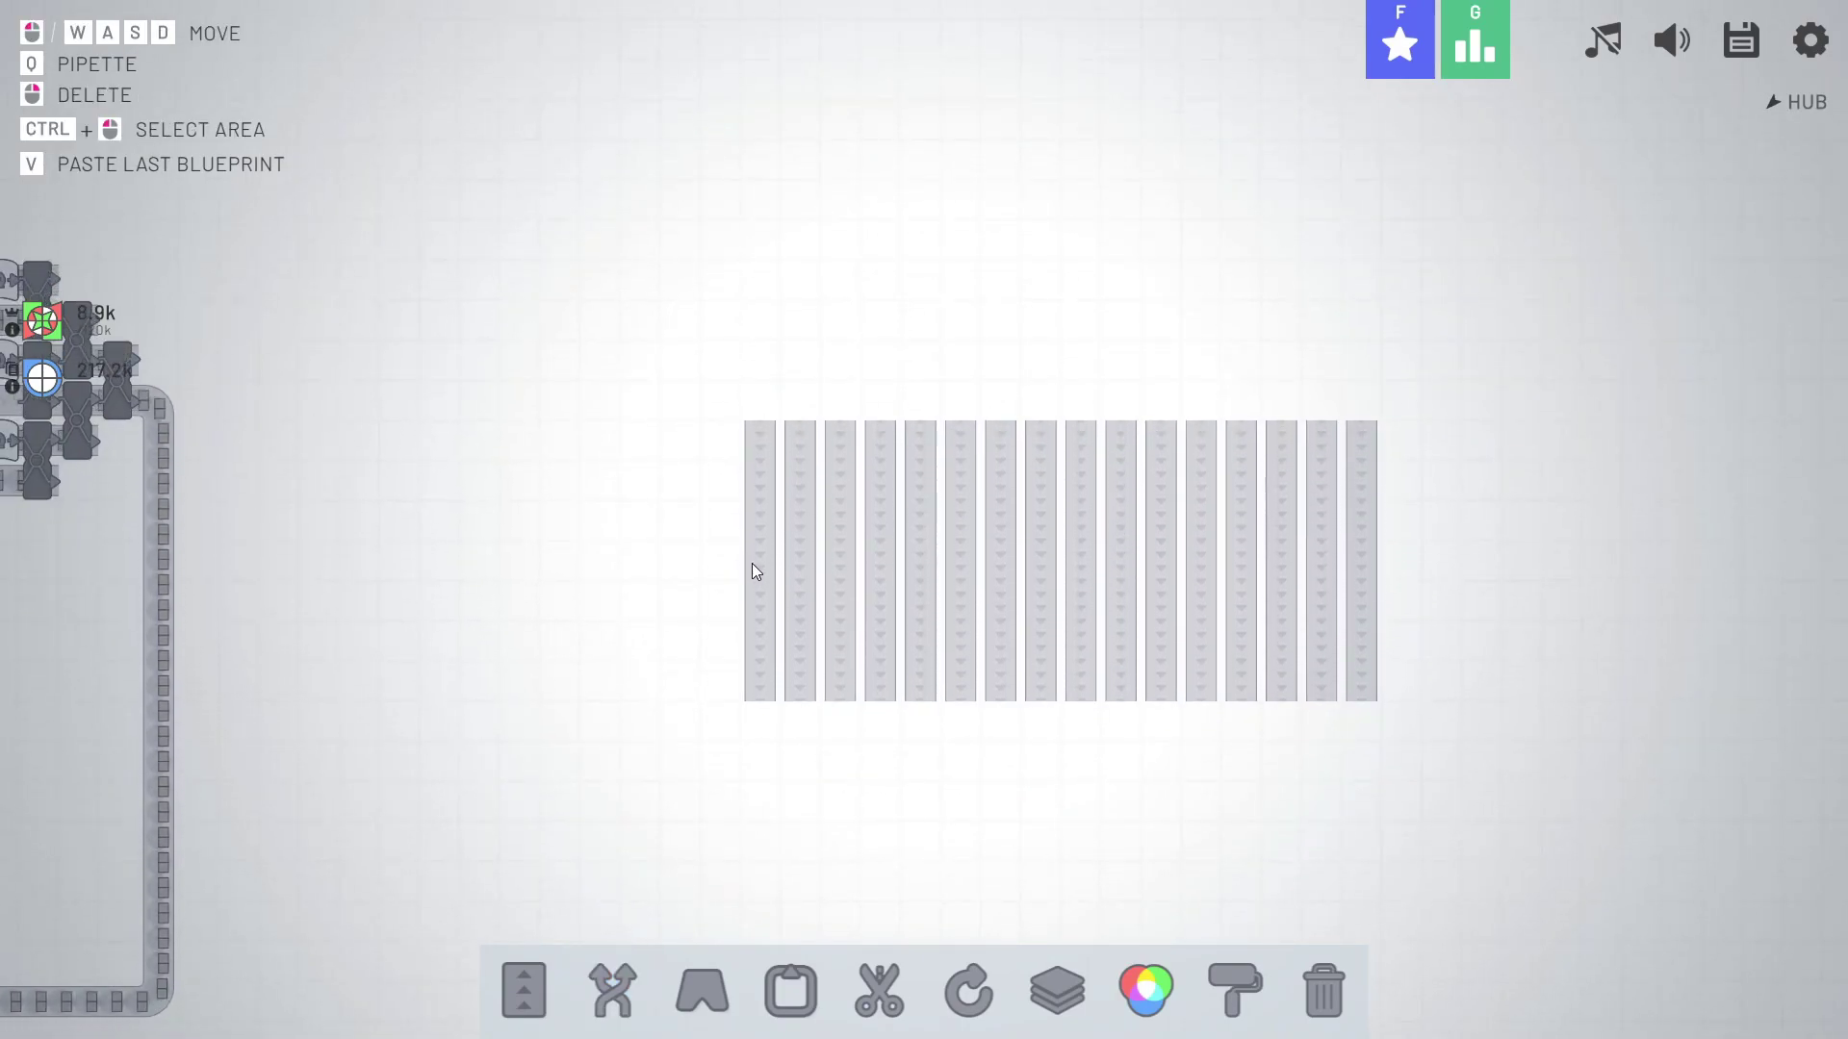
key(2)
drag(796, 397, 1014, 400)
right_click(1031, 399)
key(2)
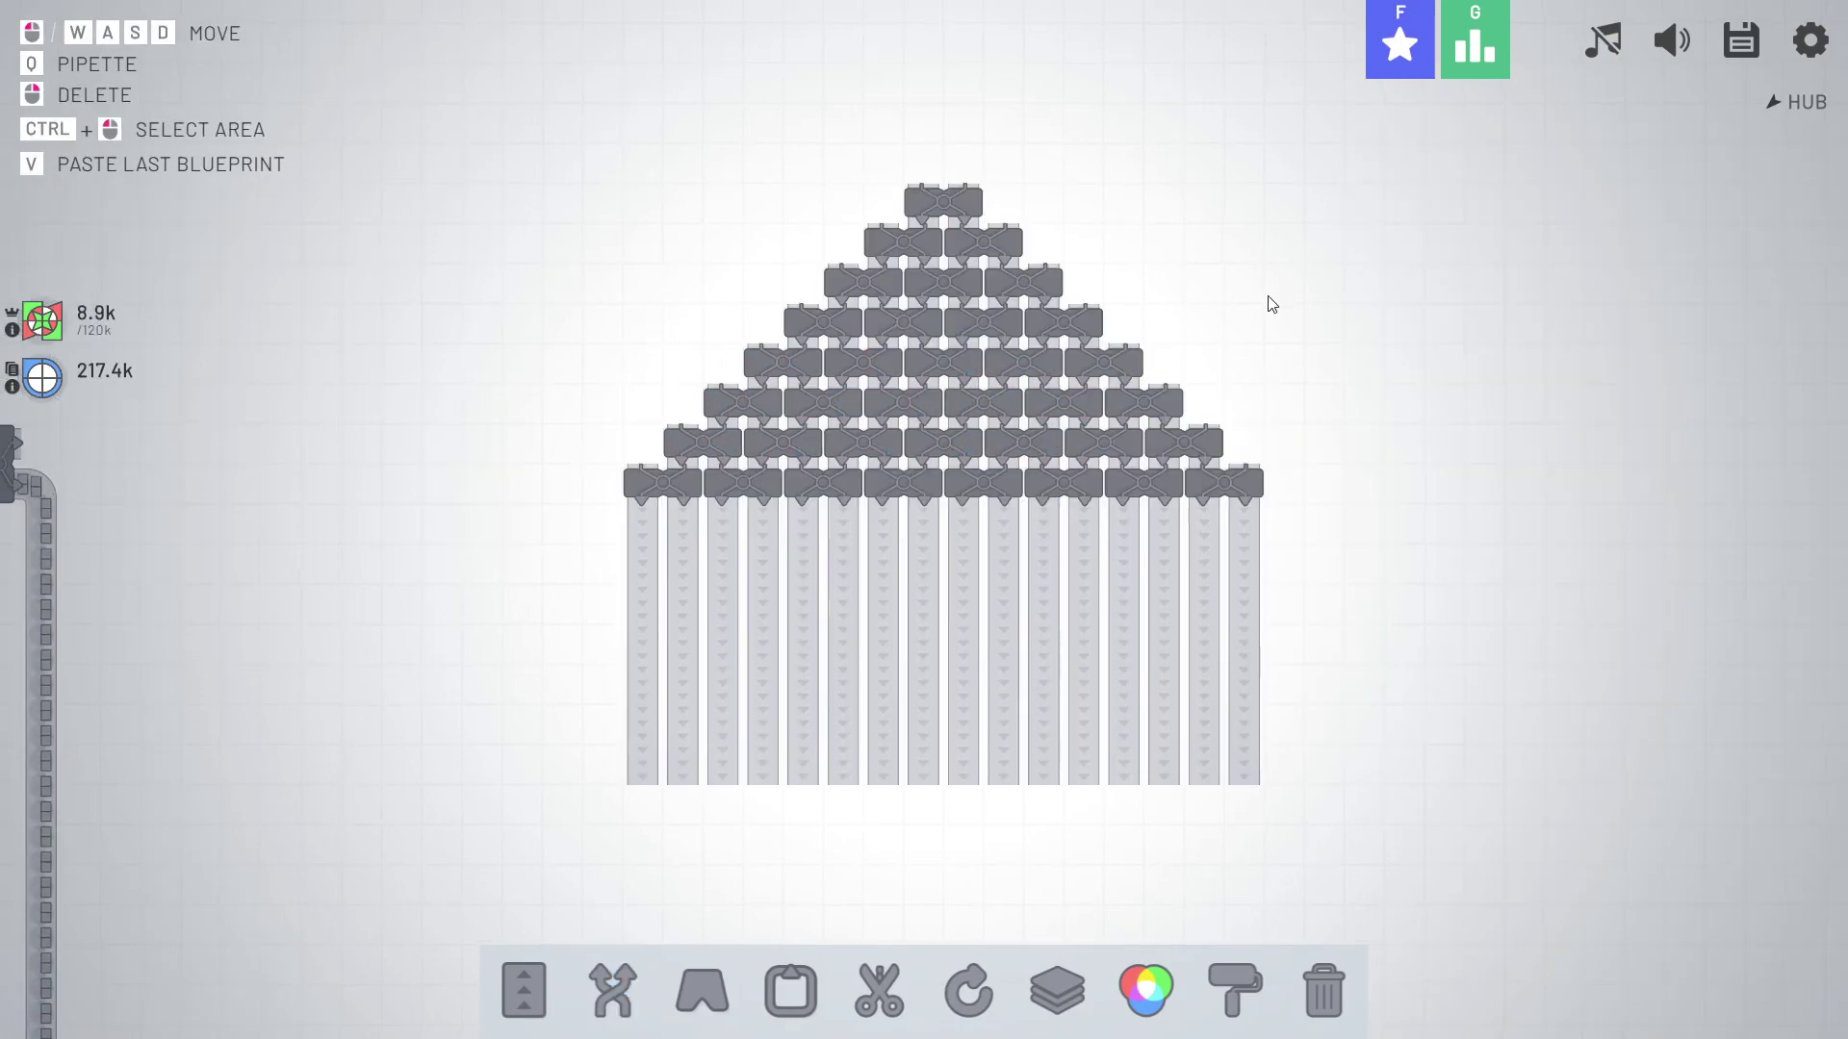
key(w)
key(s)
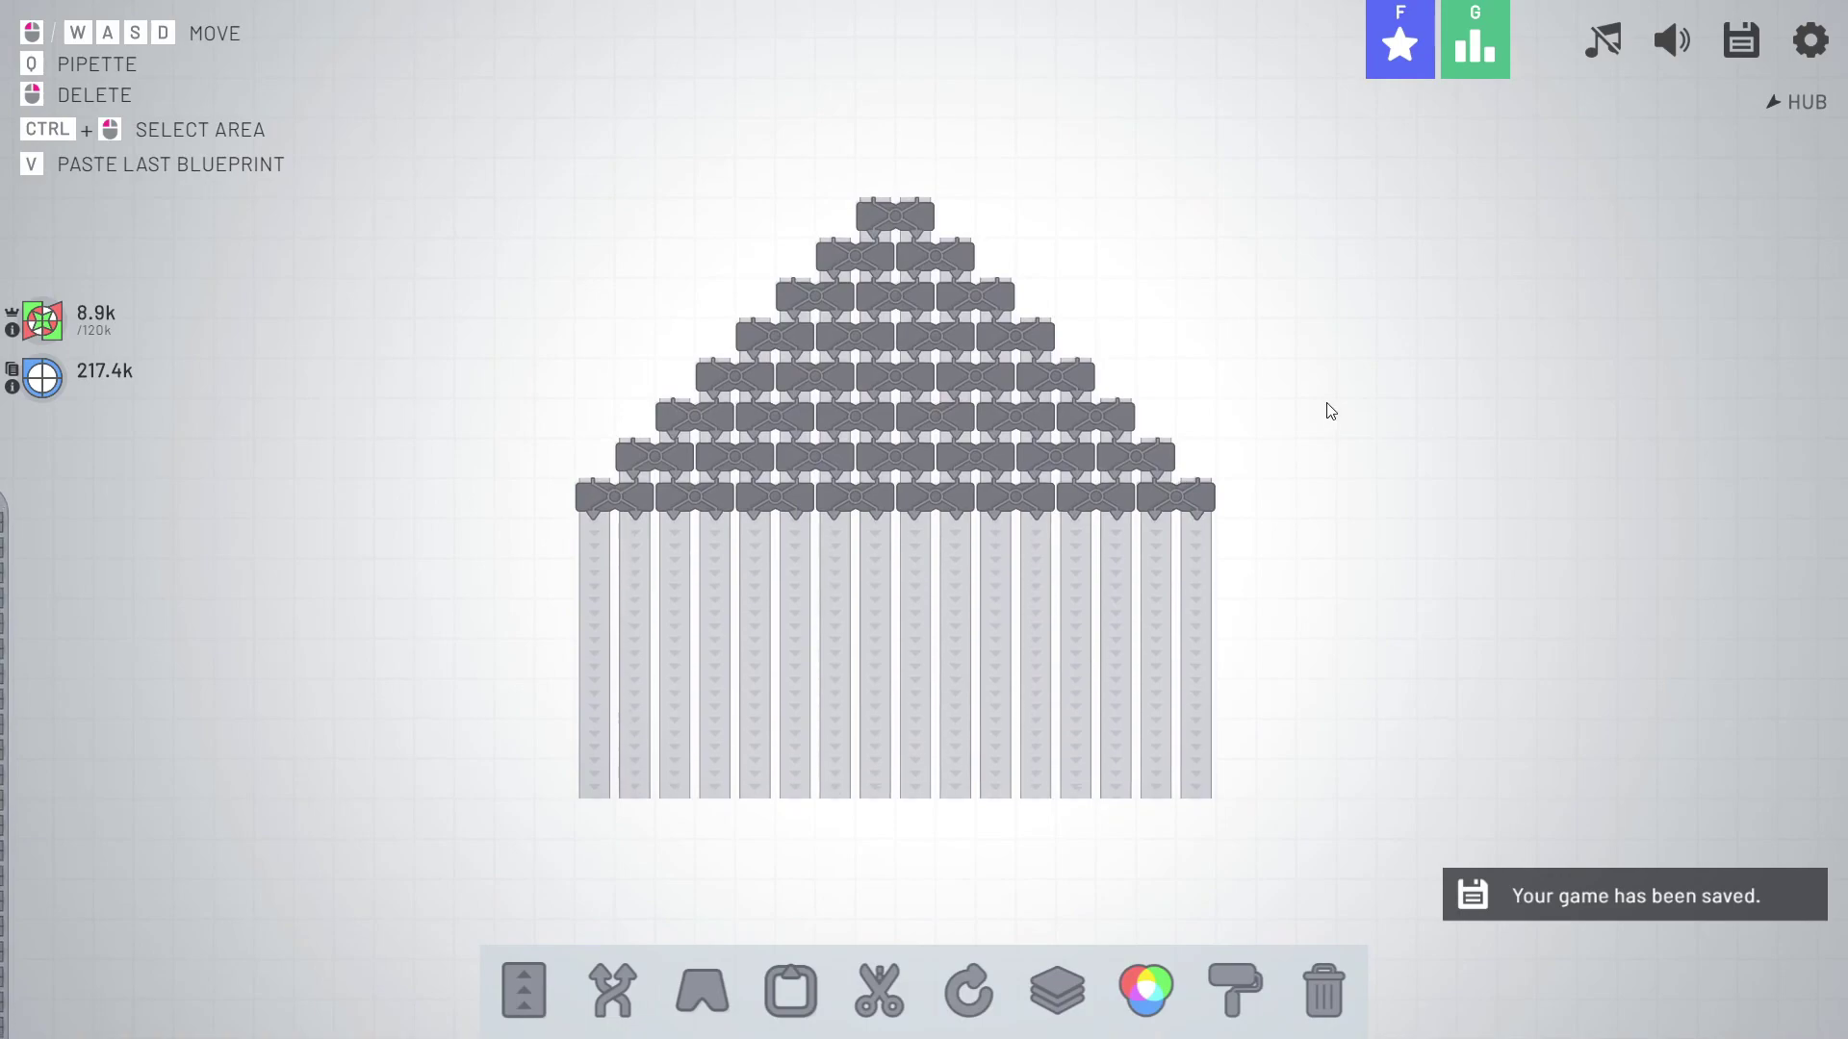
key(w)
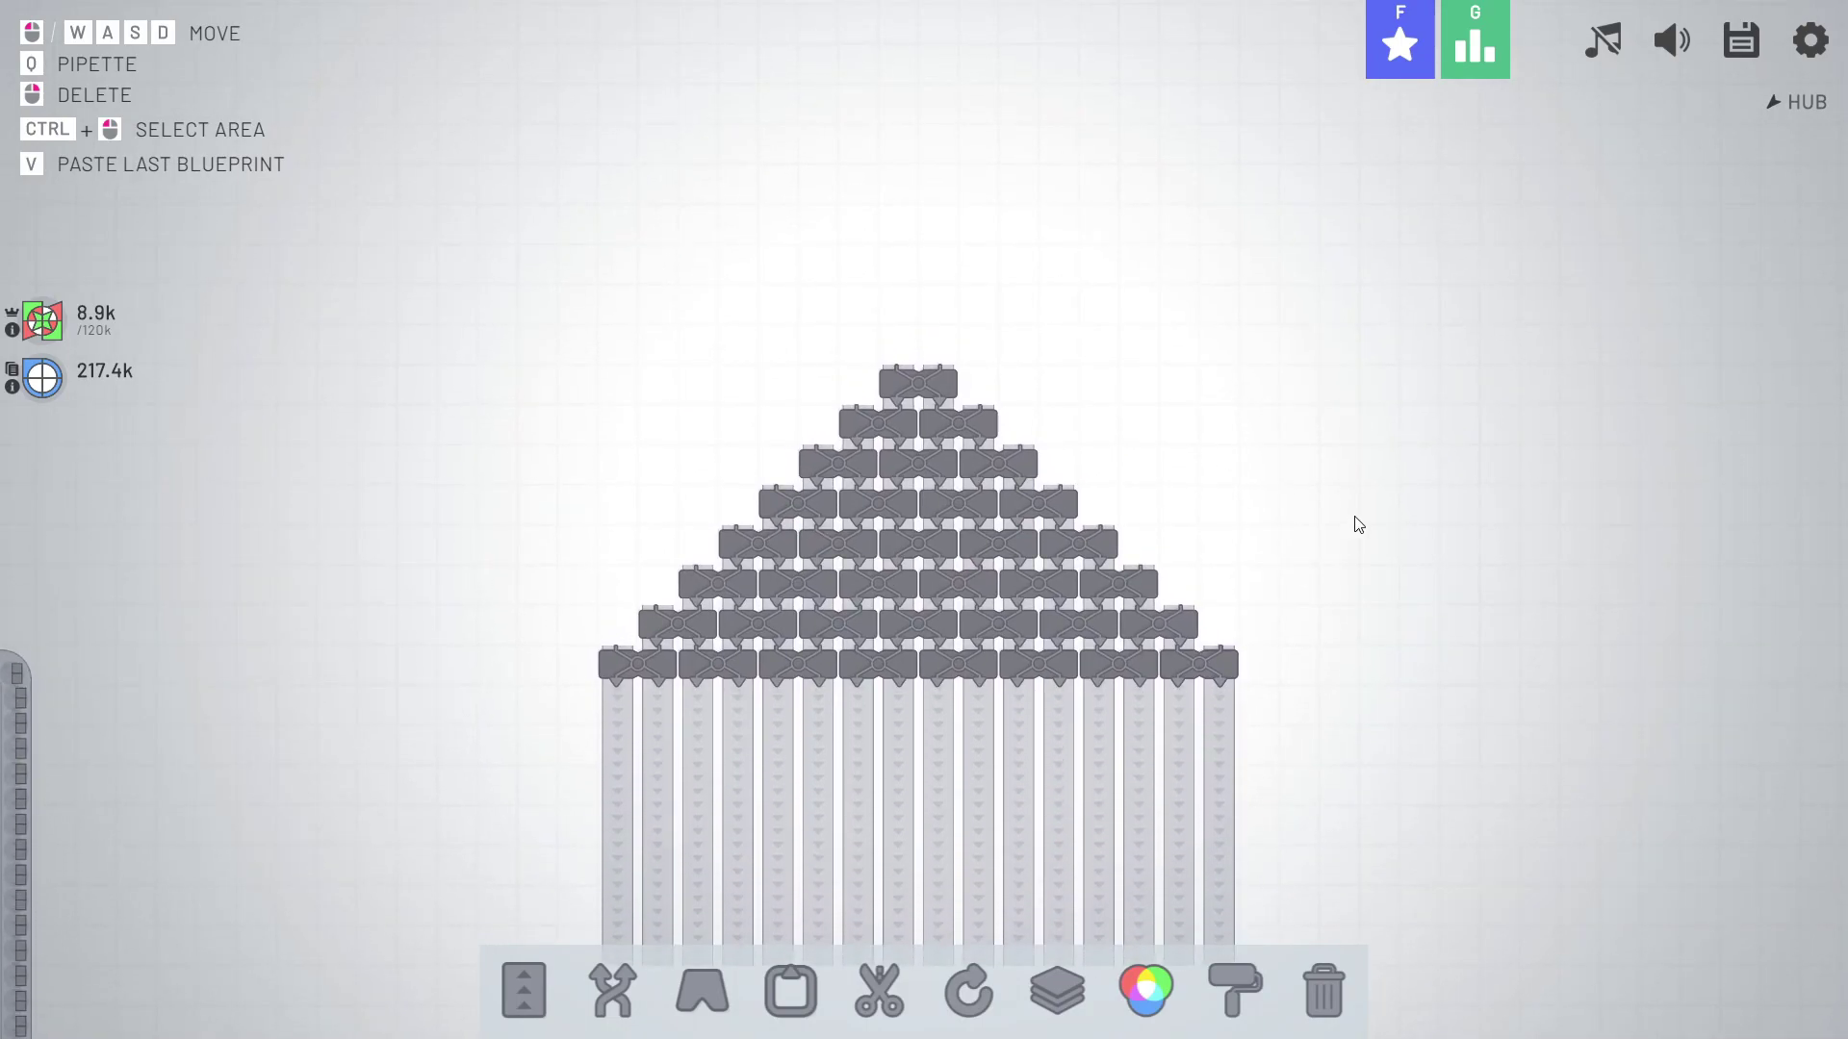
key(w)
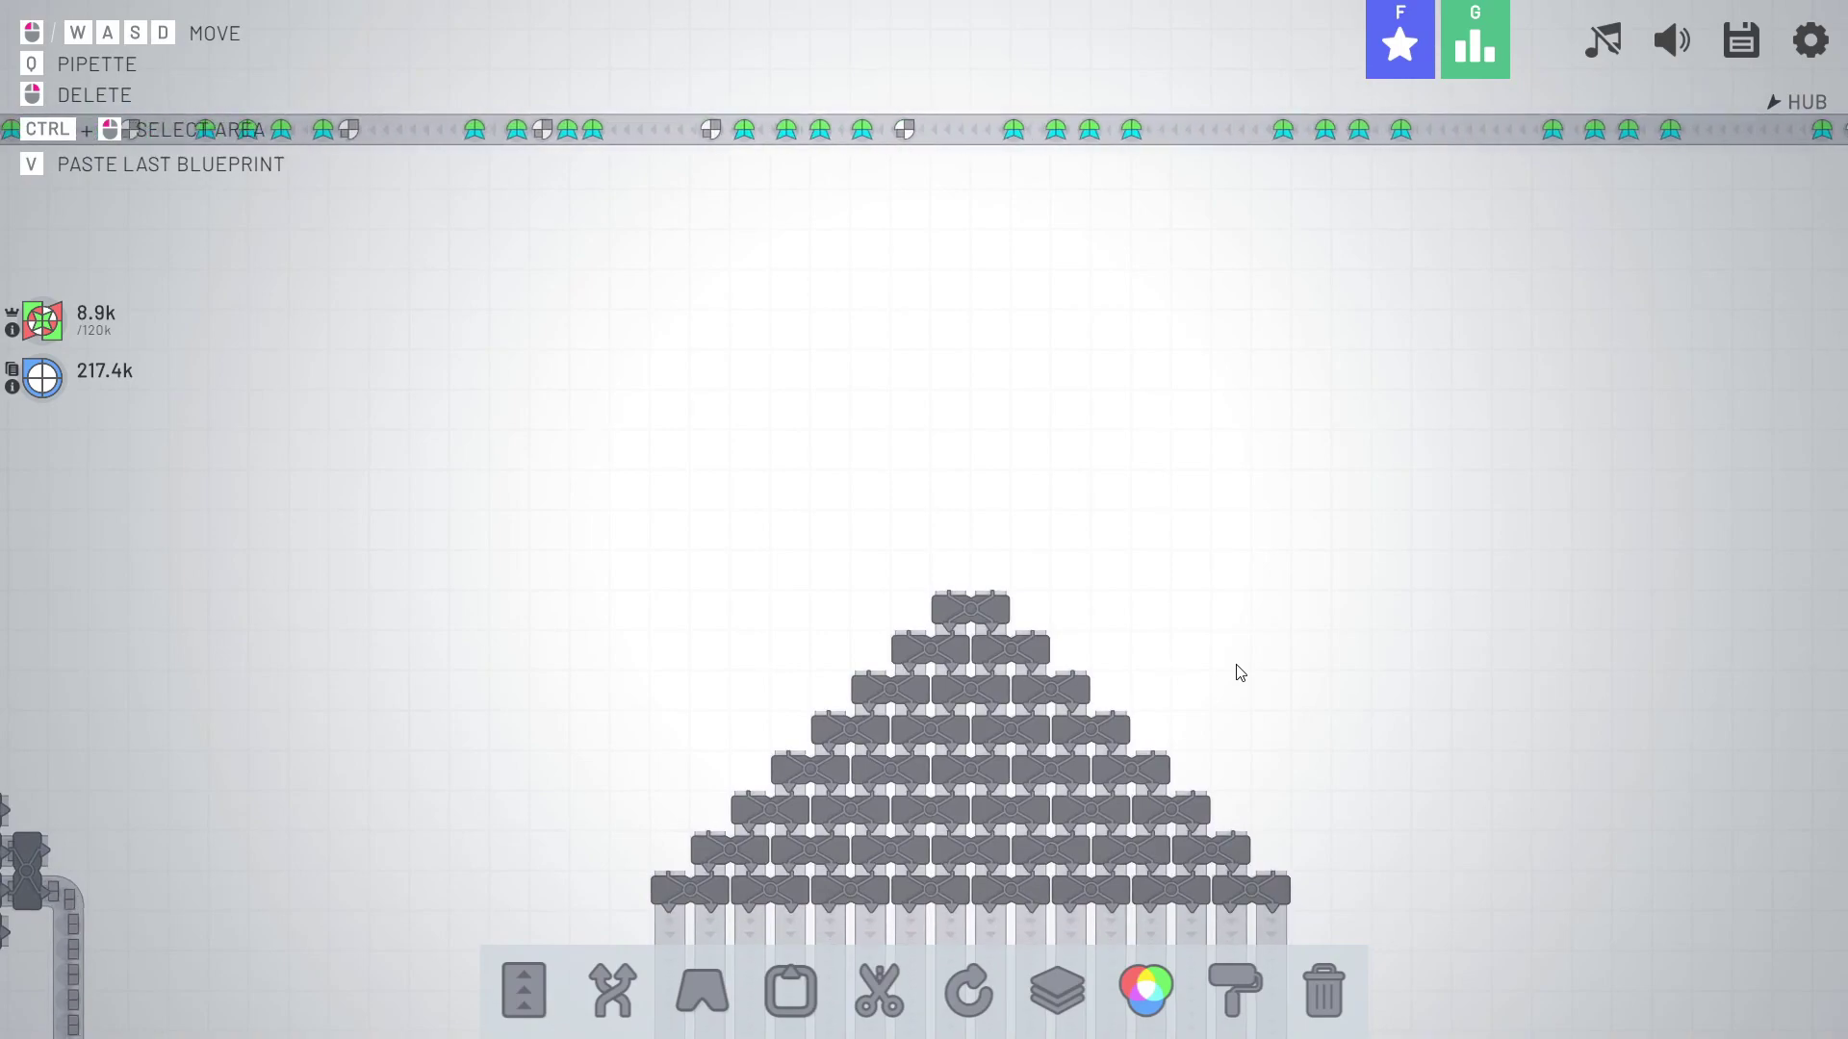
key(s)
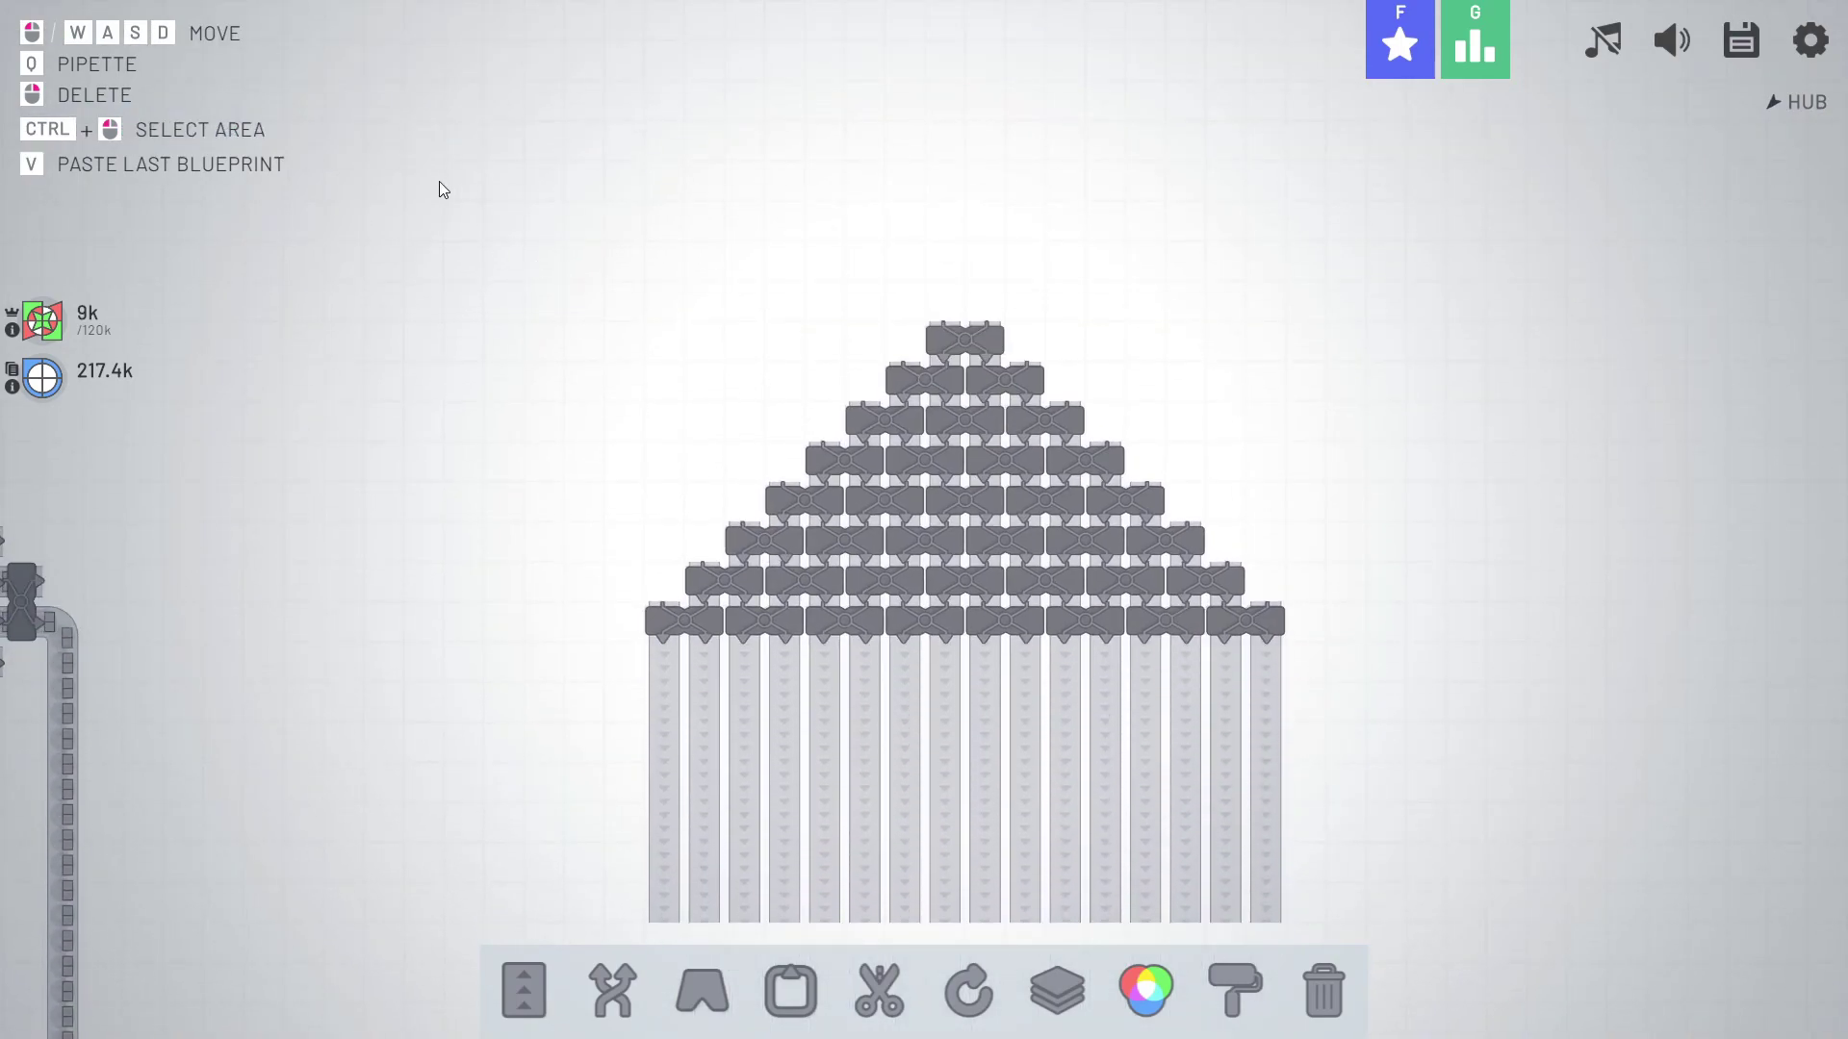
ctrl+drag(471, 176, 1451, 629)
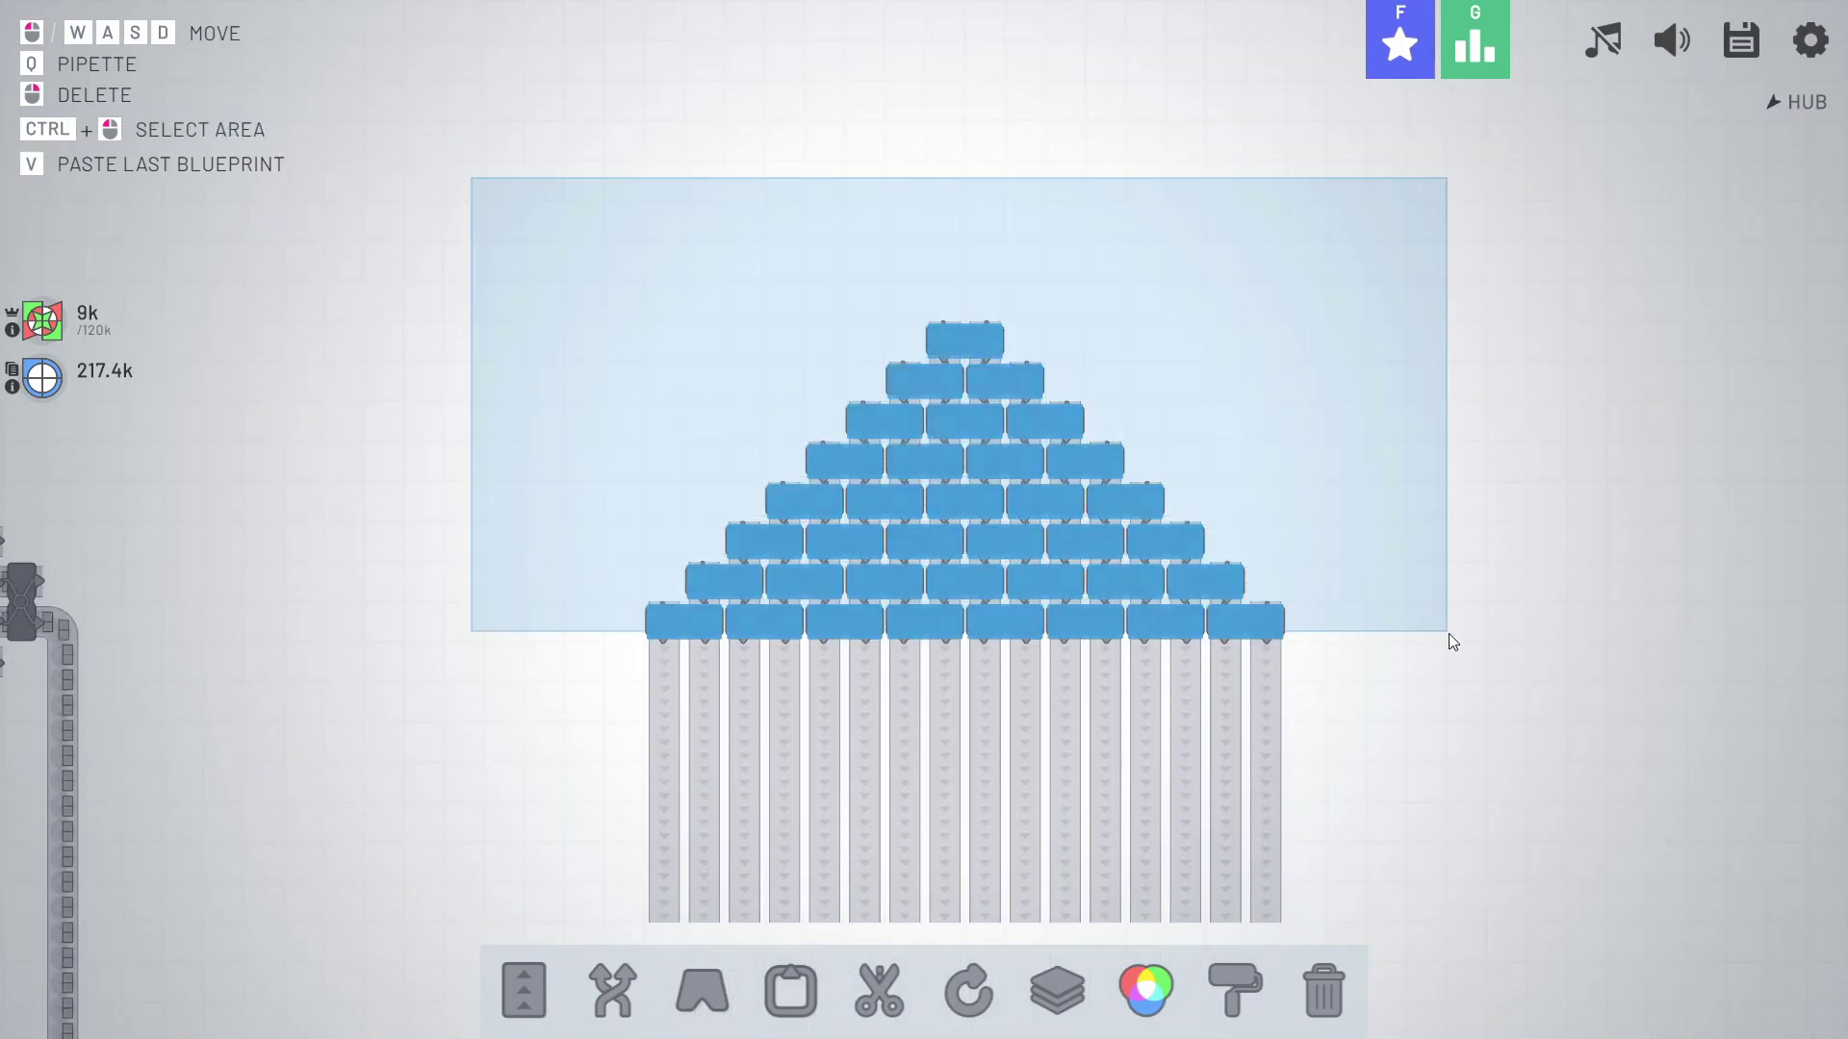
key(ctrl+c)
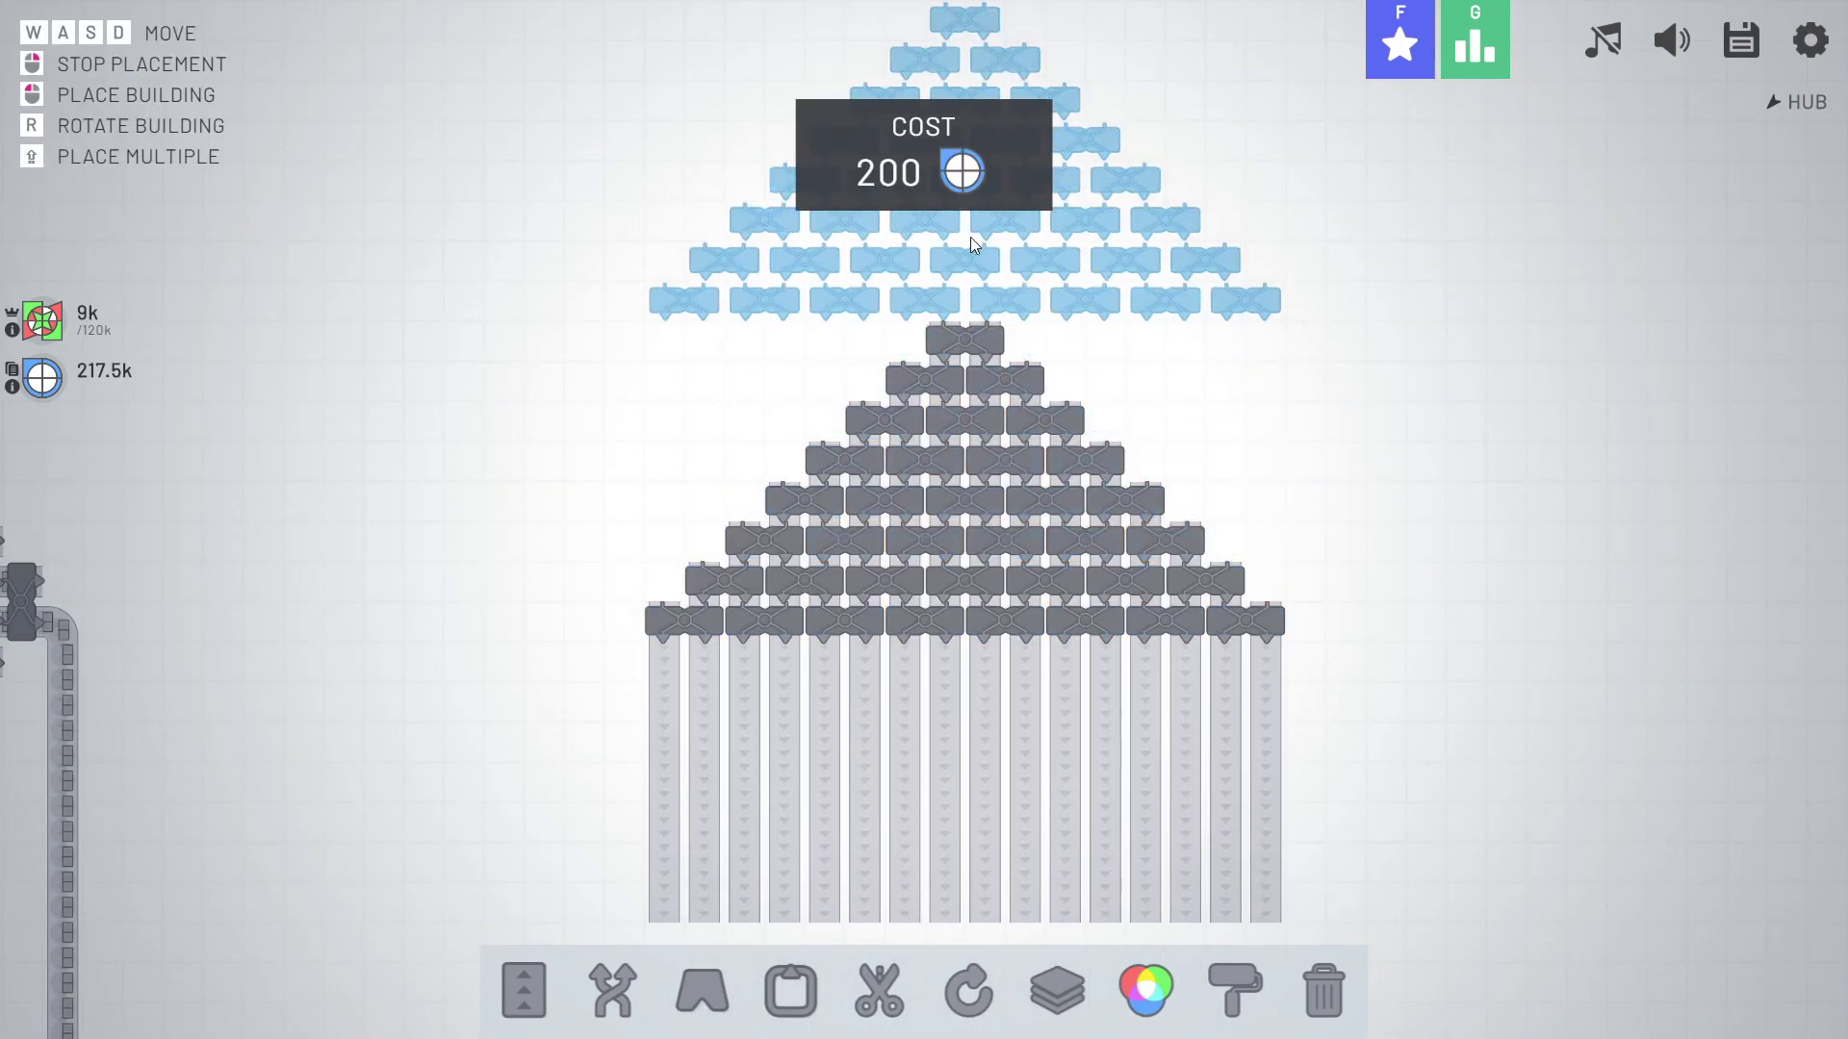
key(d)
key(w)
key(r)
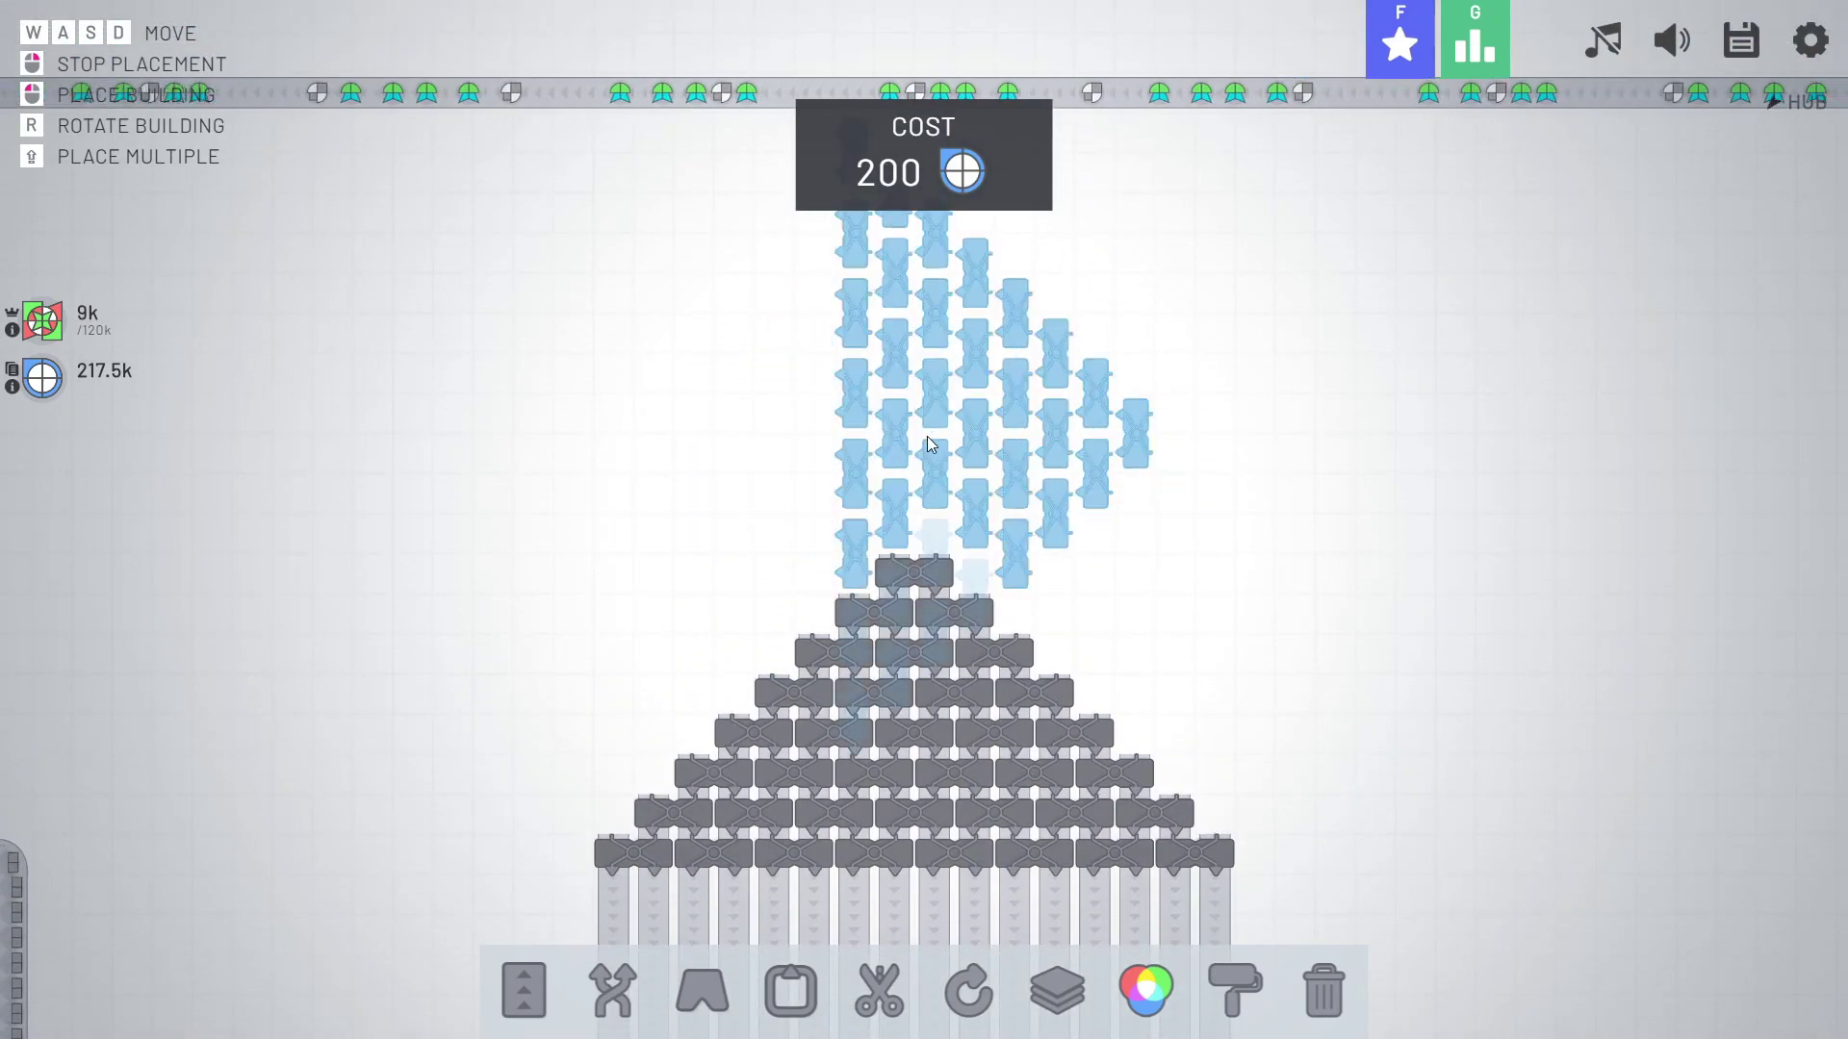
key(r)
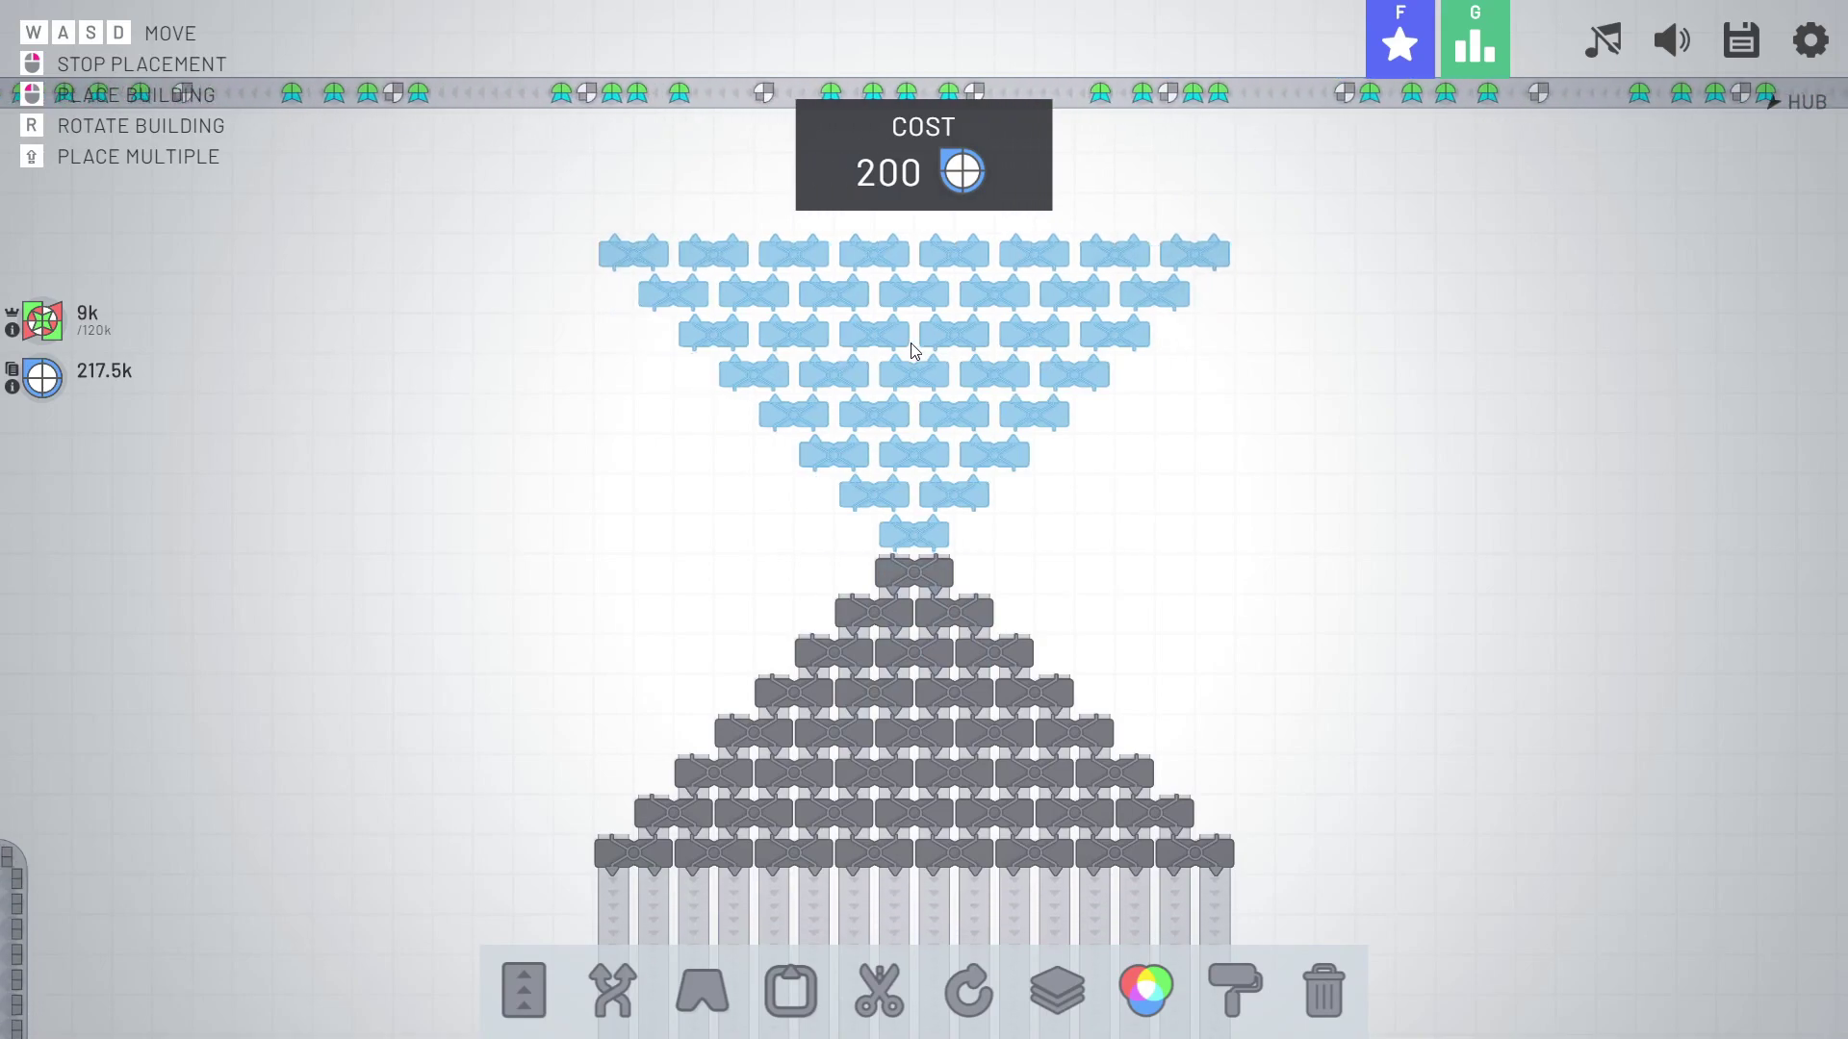
right_click(682, 335)
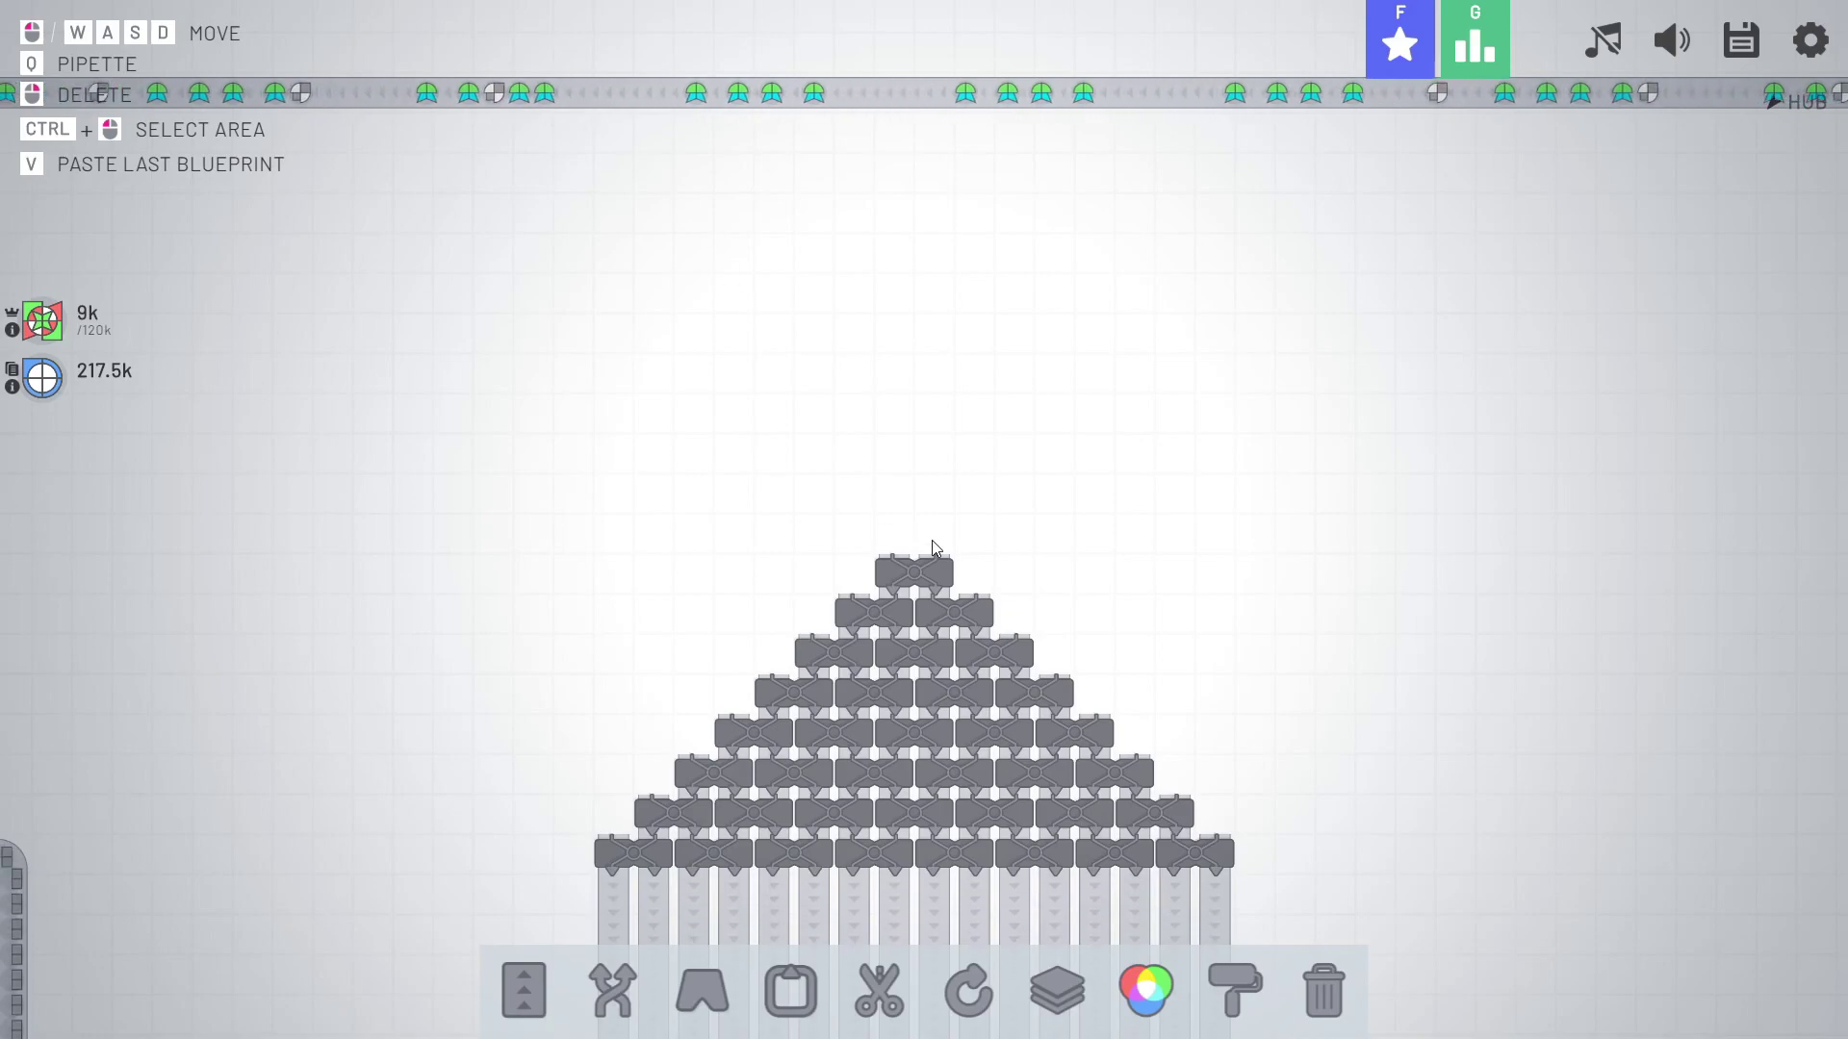
scroll(930, 540, up, 3)
key(s)
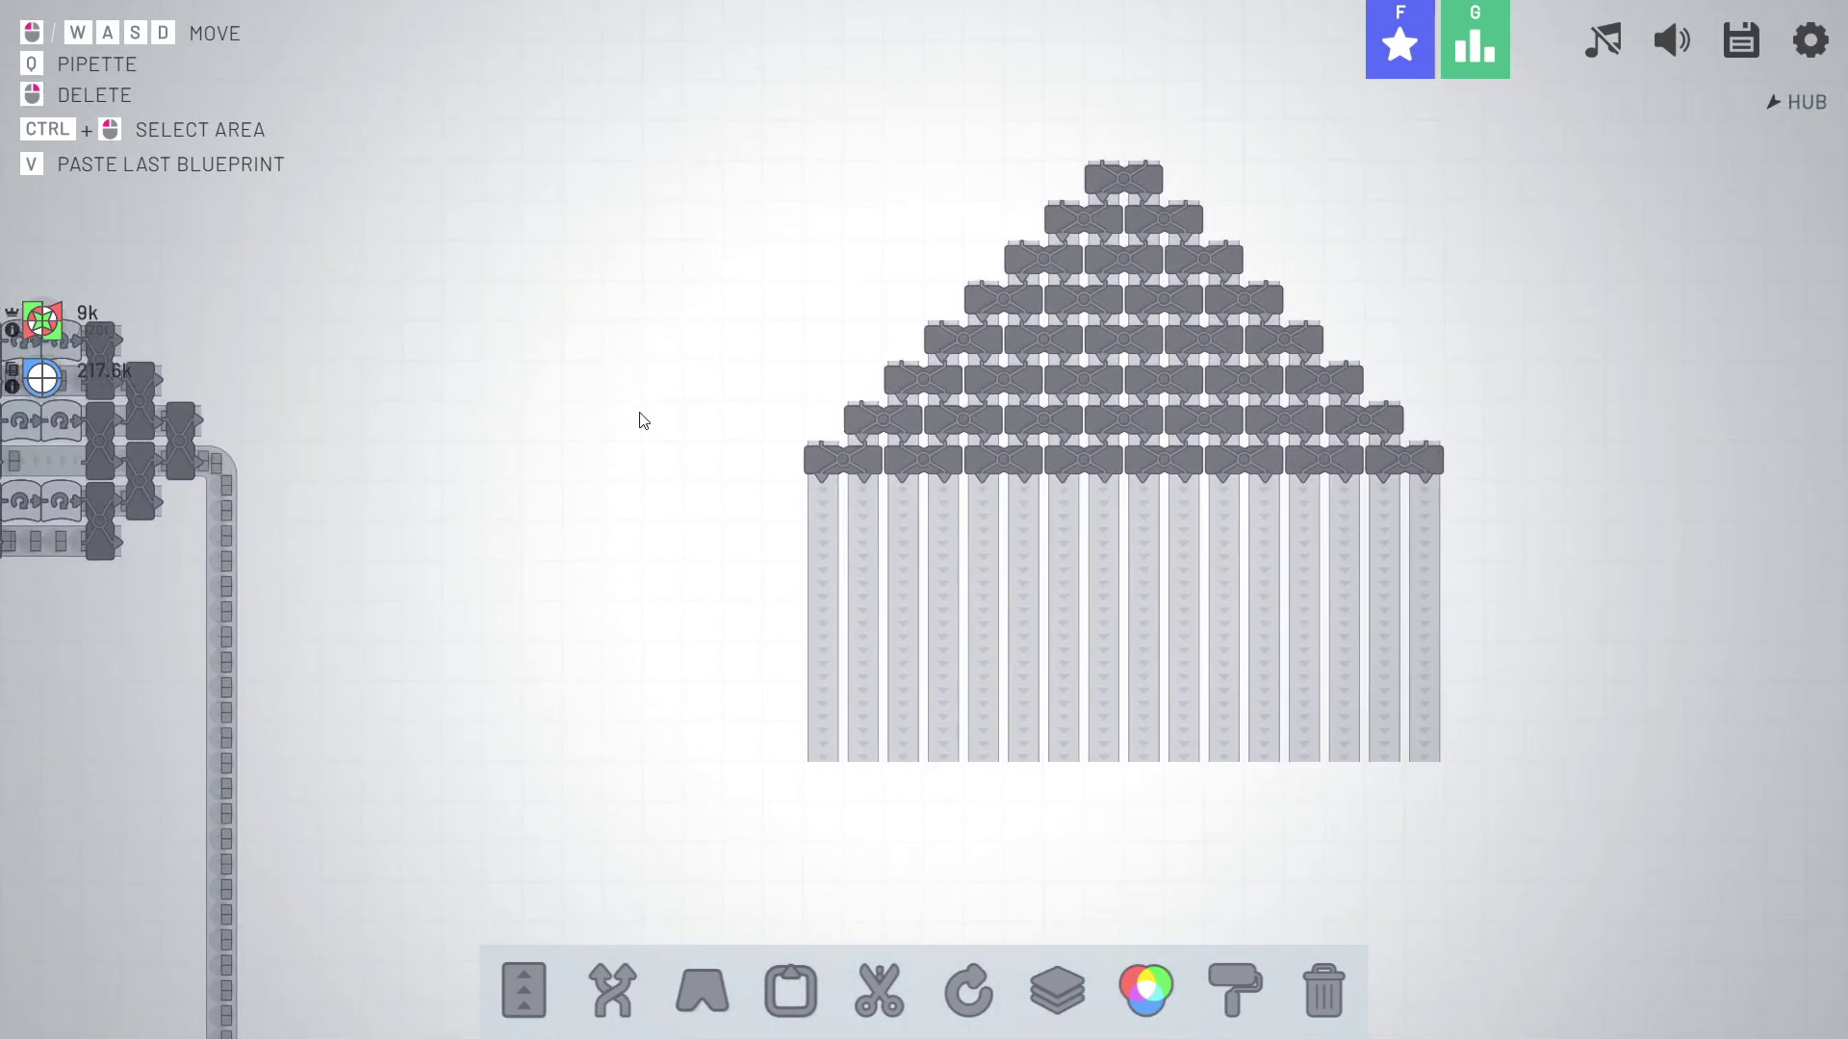
key(w)
key(a)
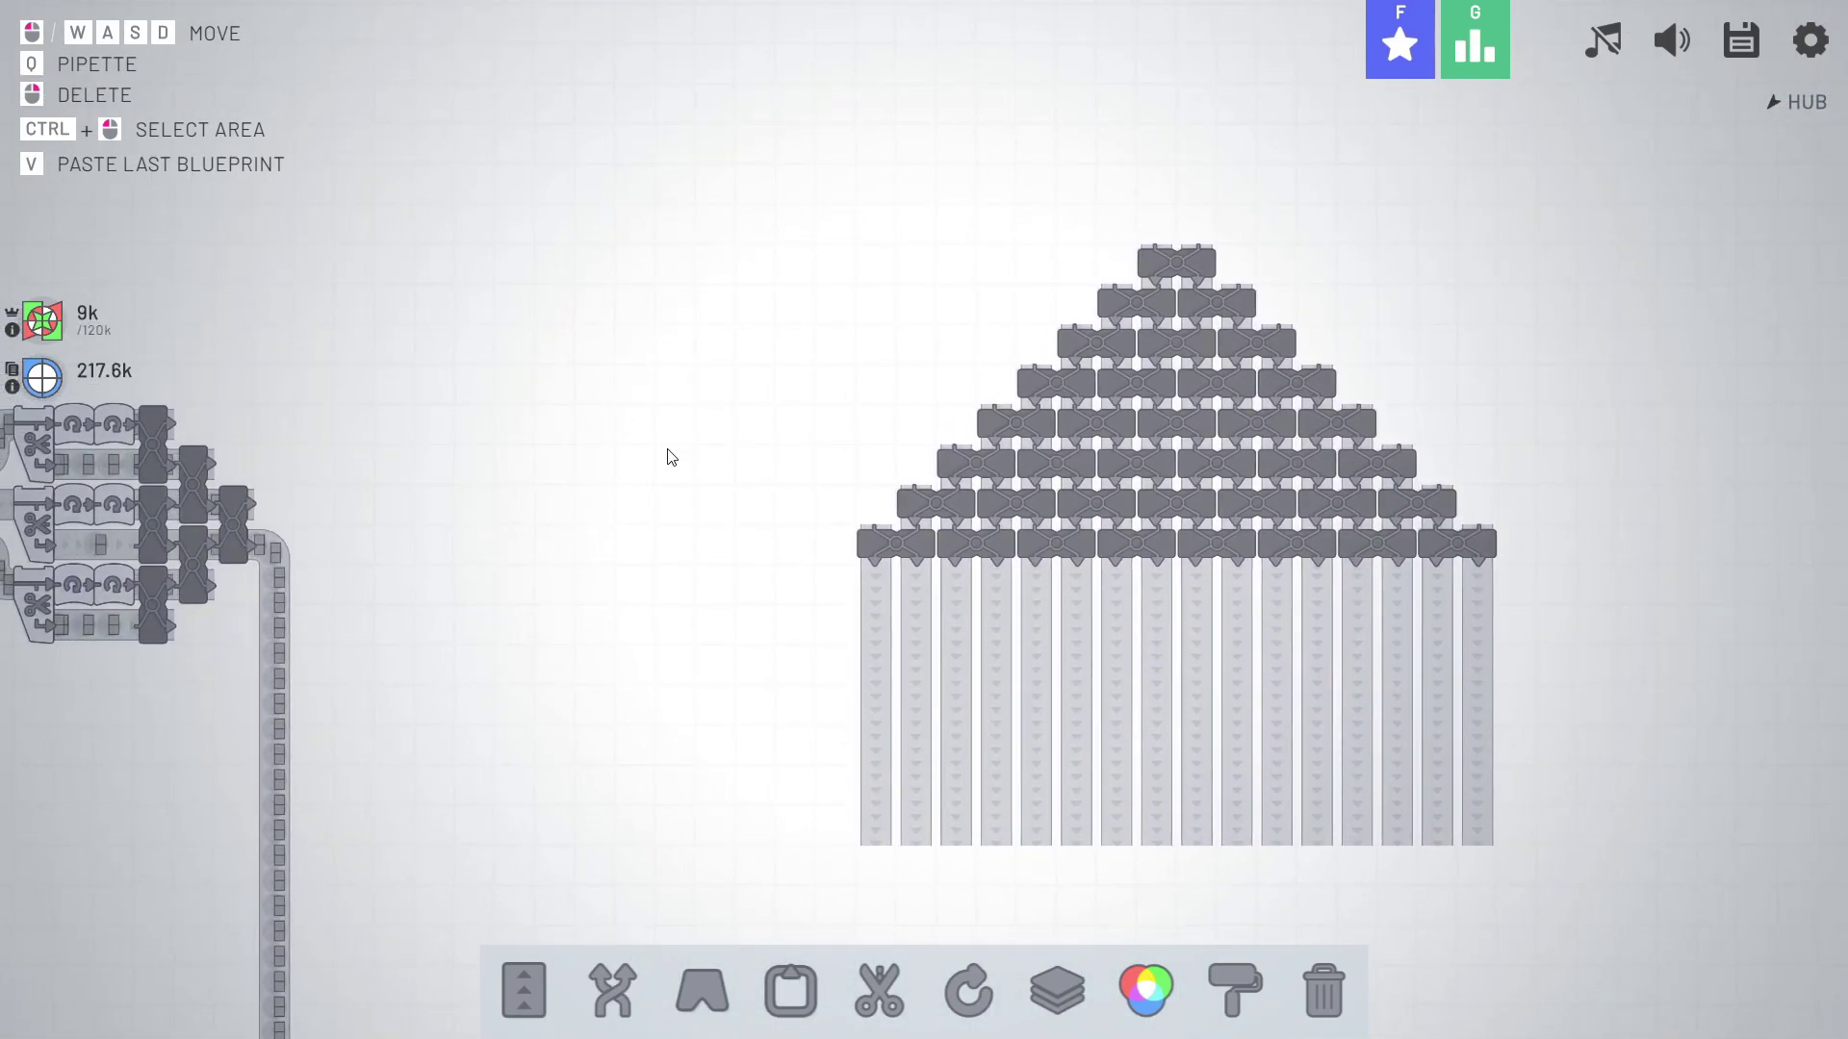
drag(665, 458, 572, 574)
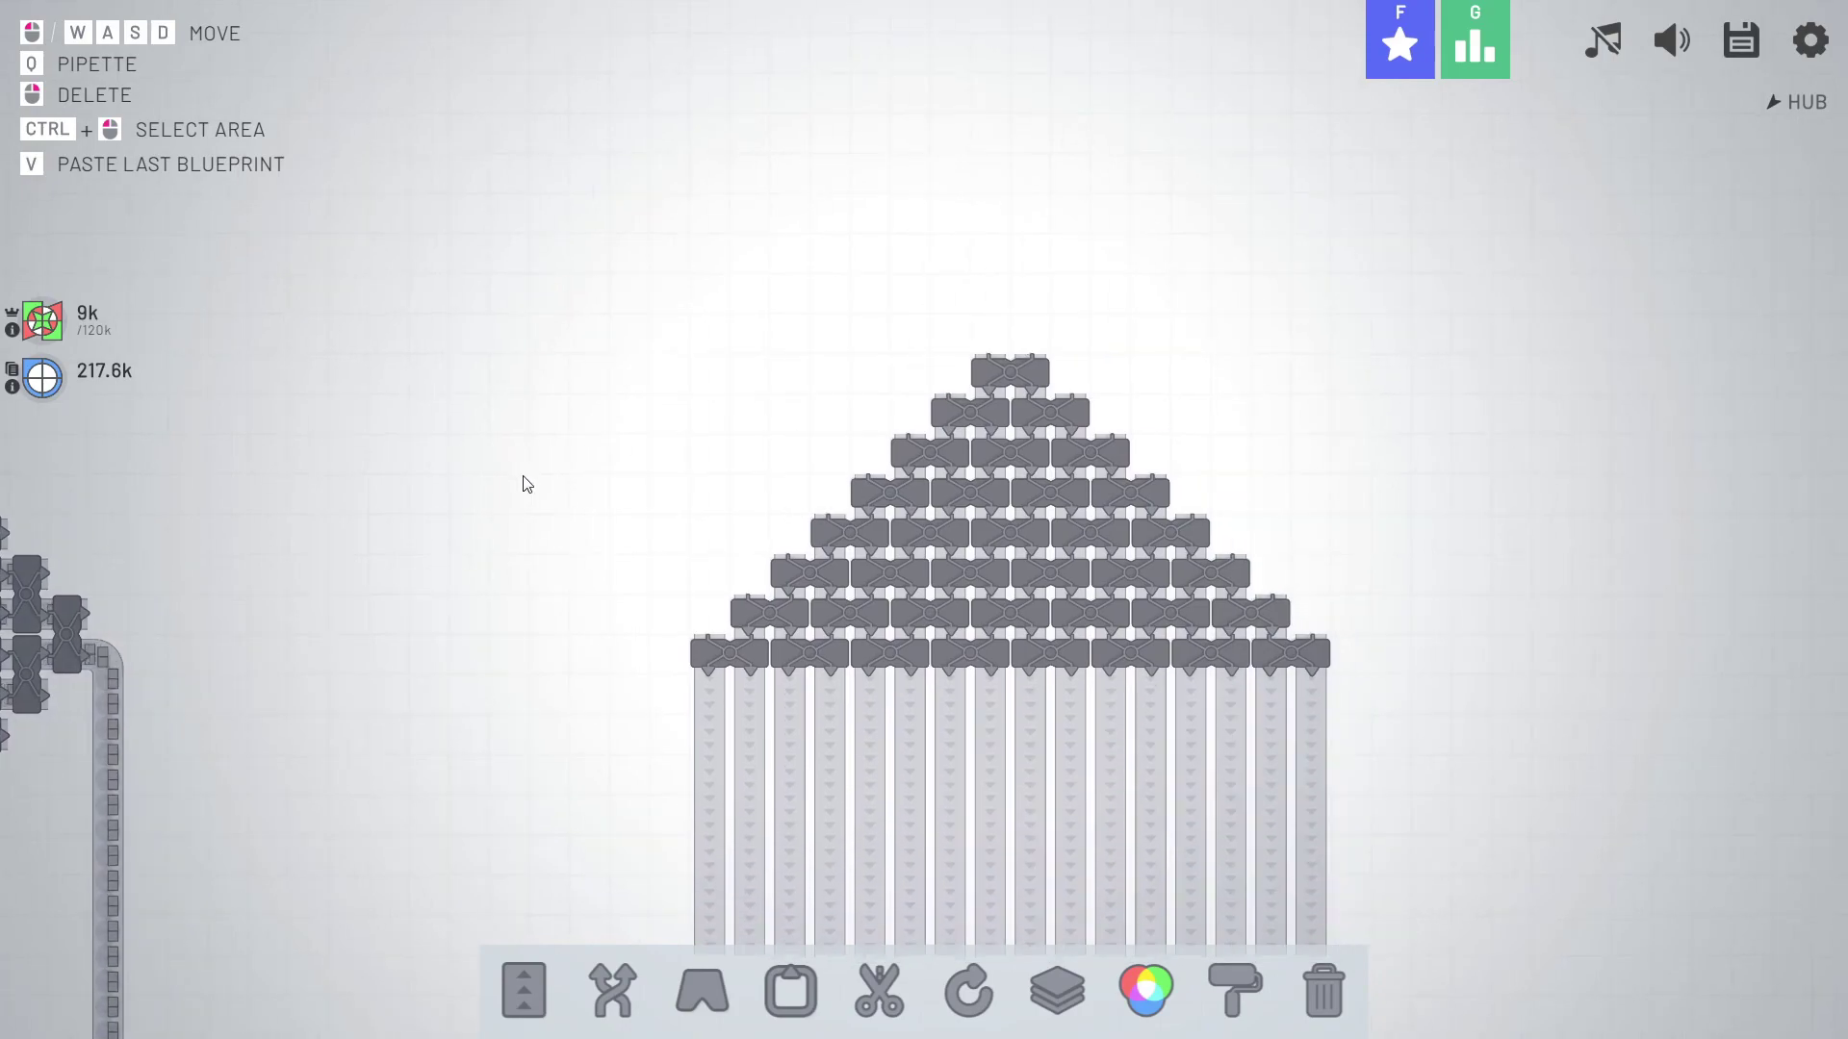
key(w)
key(d)
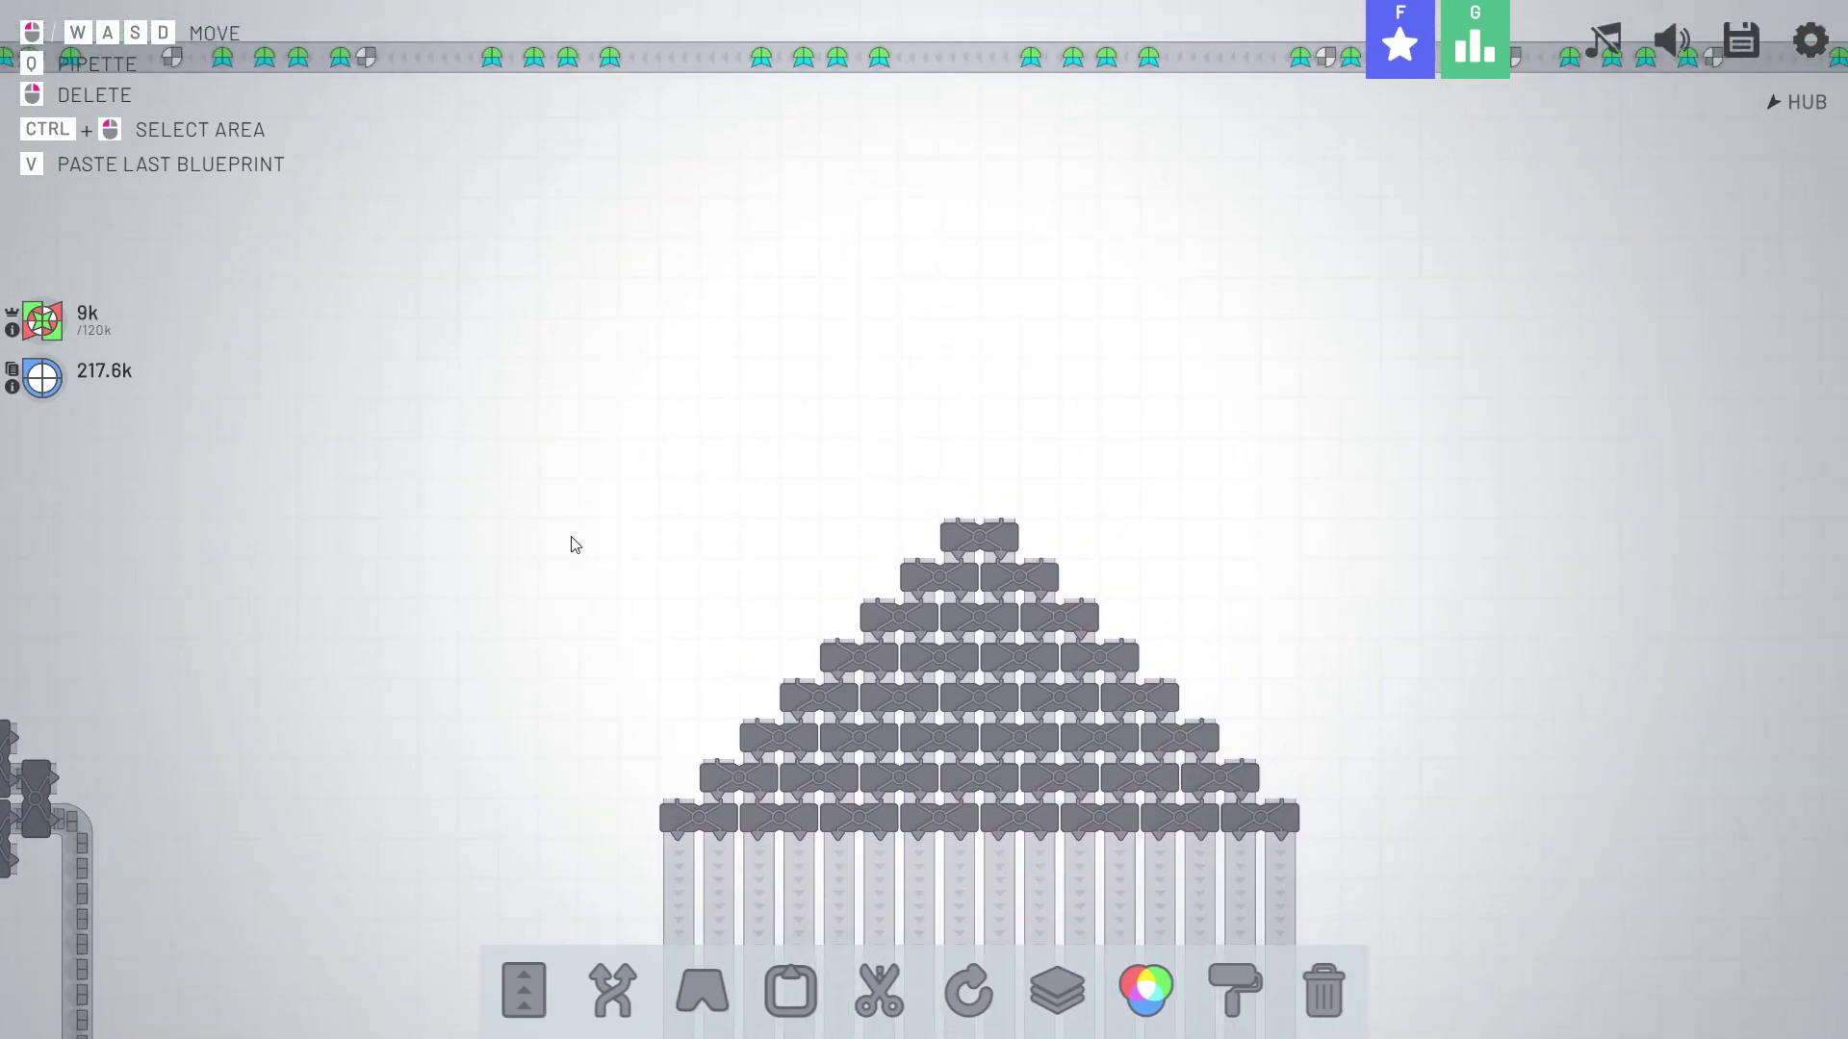
scroll(646, 378, up, 1)
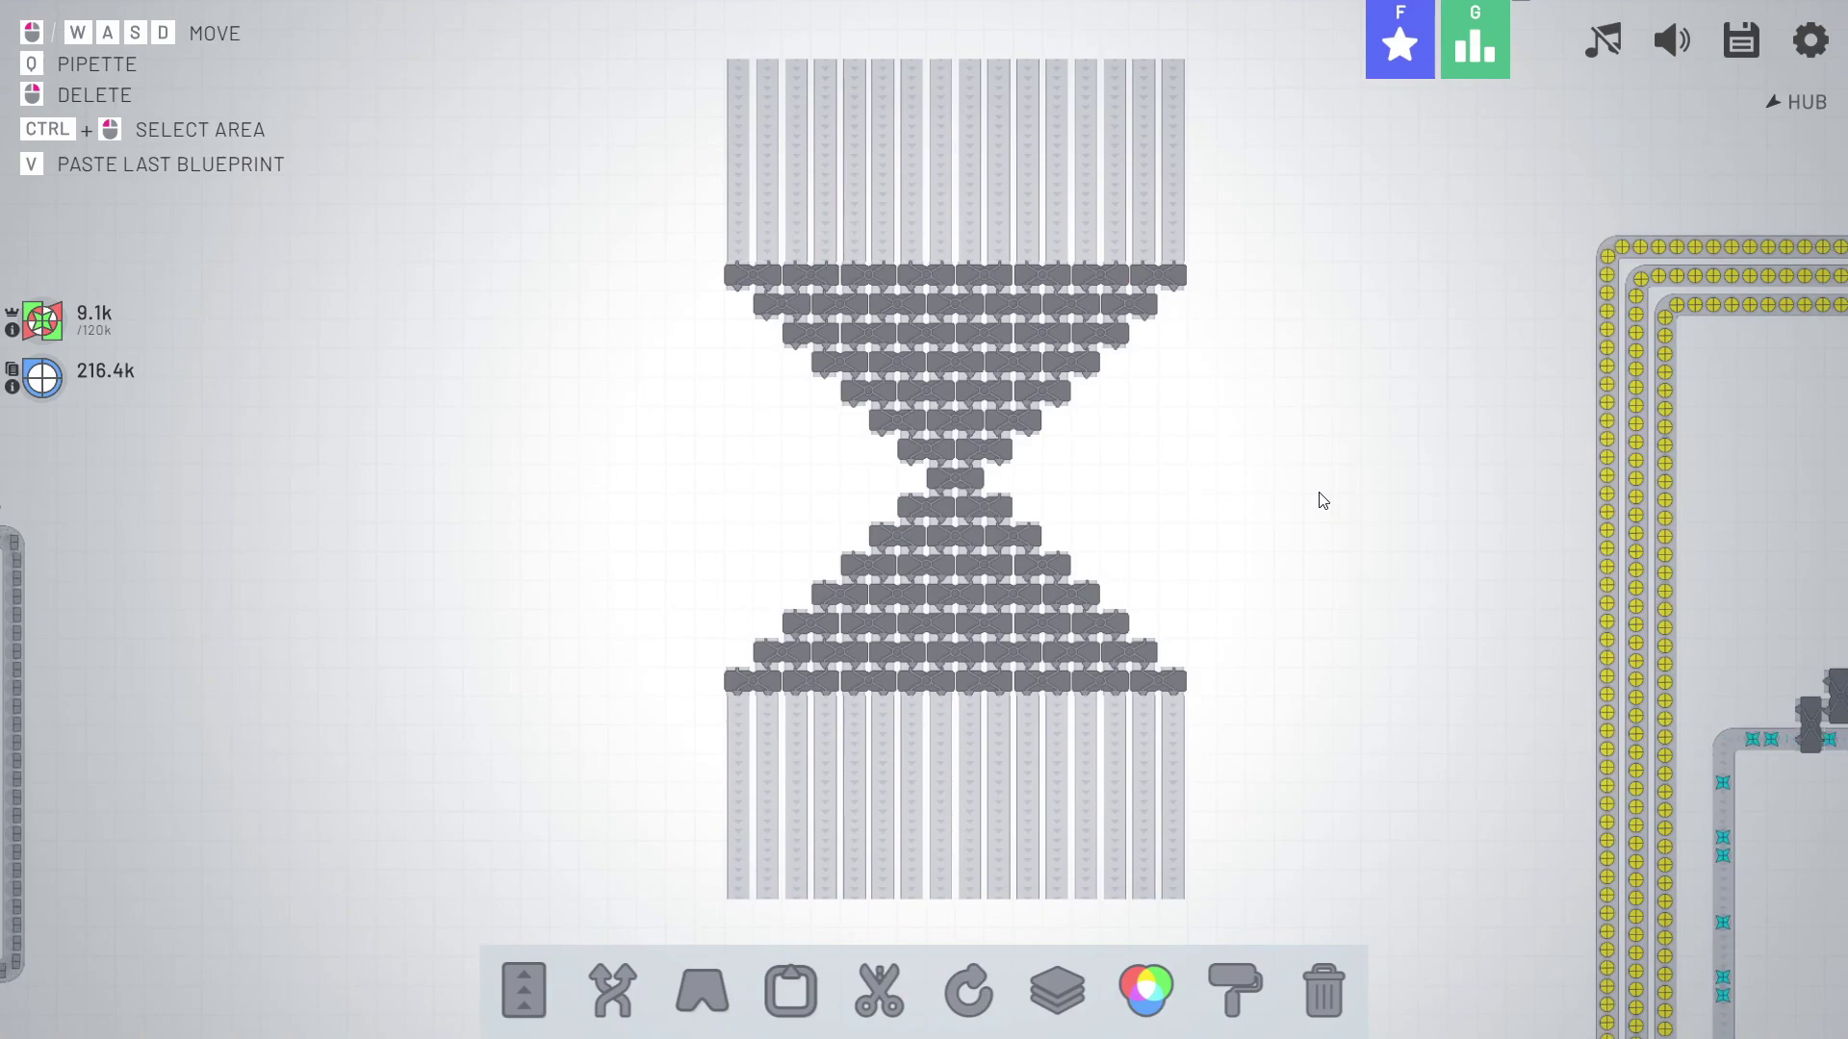
scroll(1299, 534, up, 2)
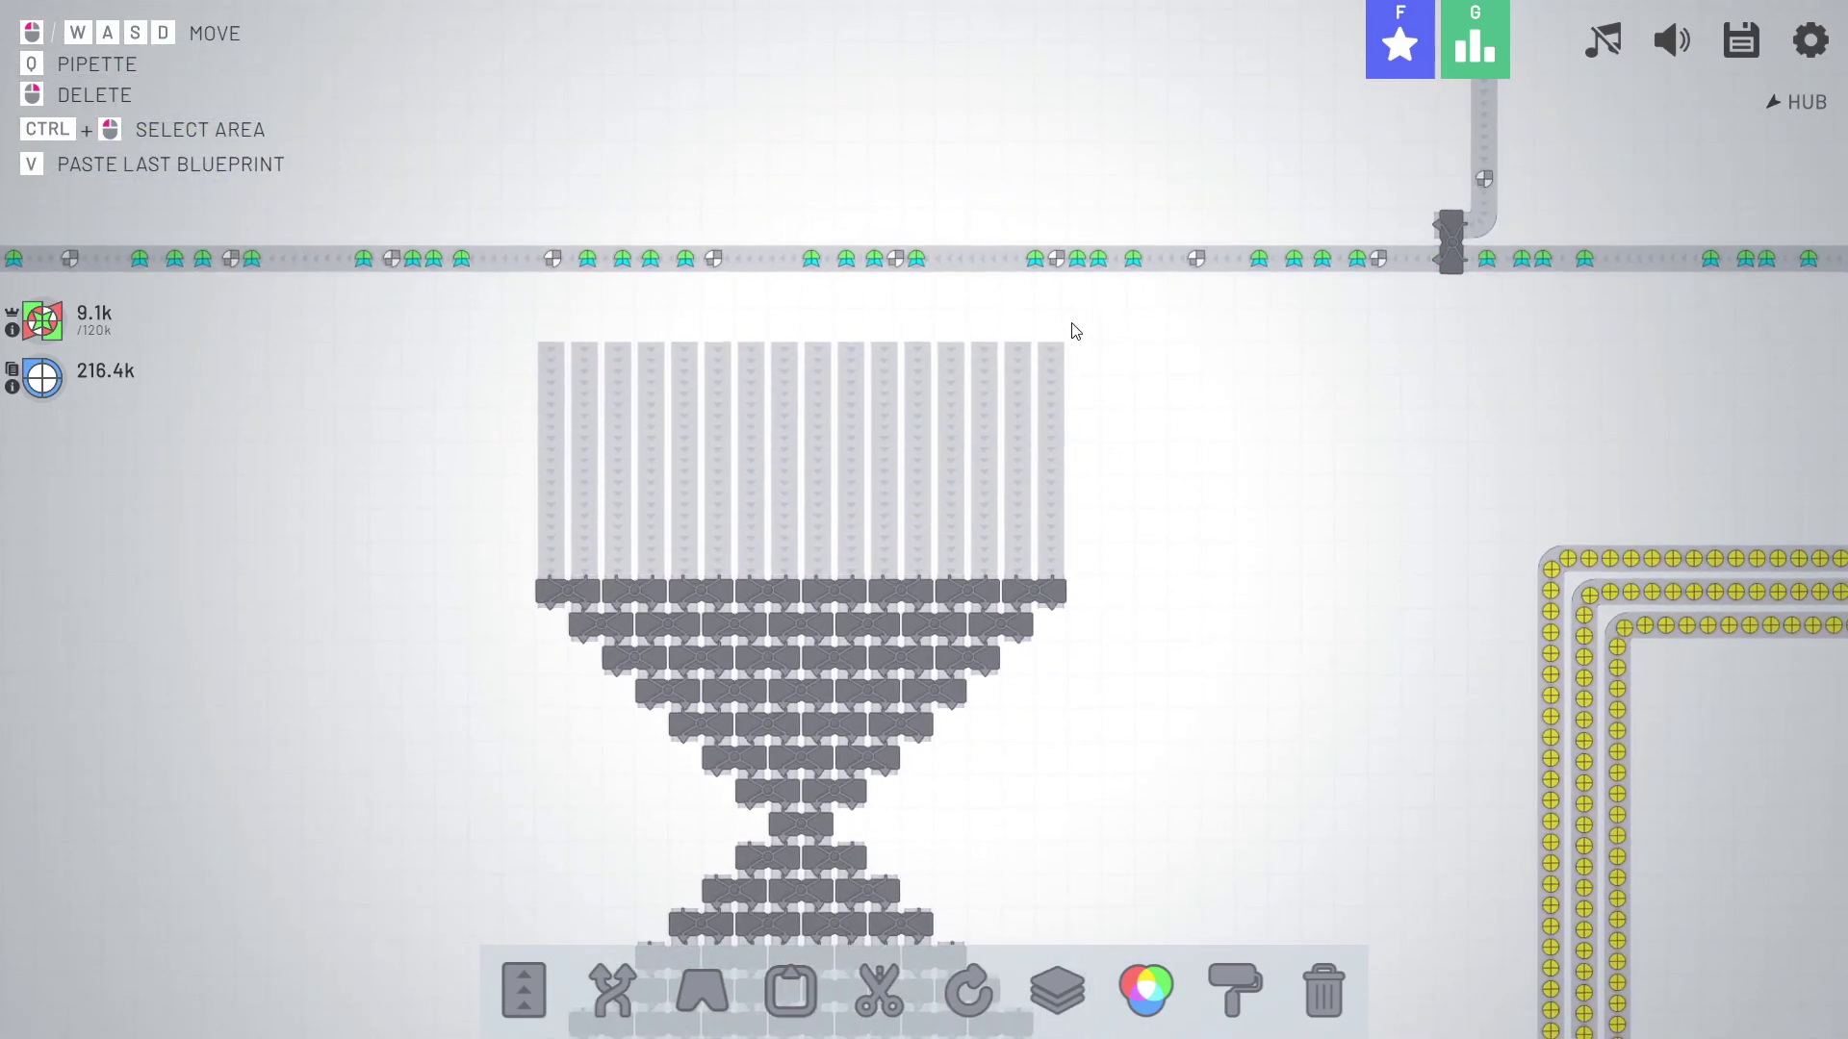
Run a belt from the main shape belt into the hourglass's rightmost top lane.
key(1)
drag(1072, 264, 1051, 323)
right_click(1052, 323)
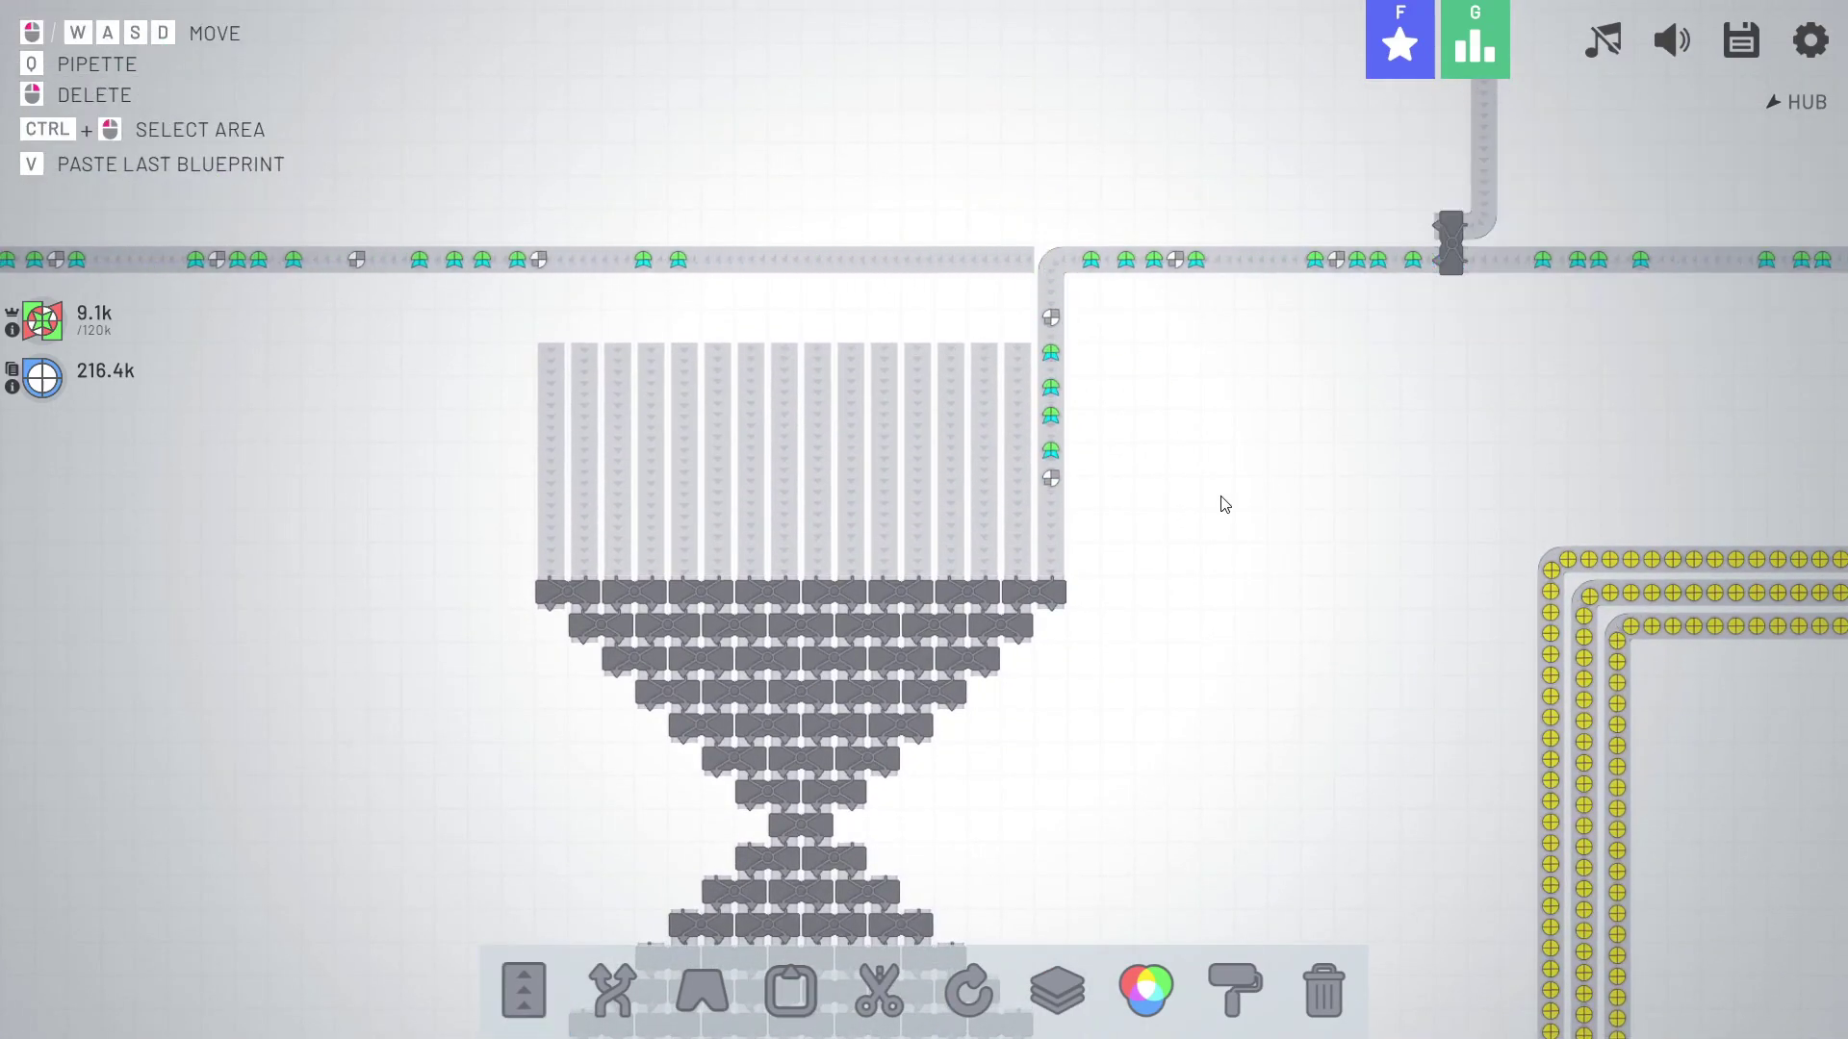
key(s)
key(w)
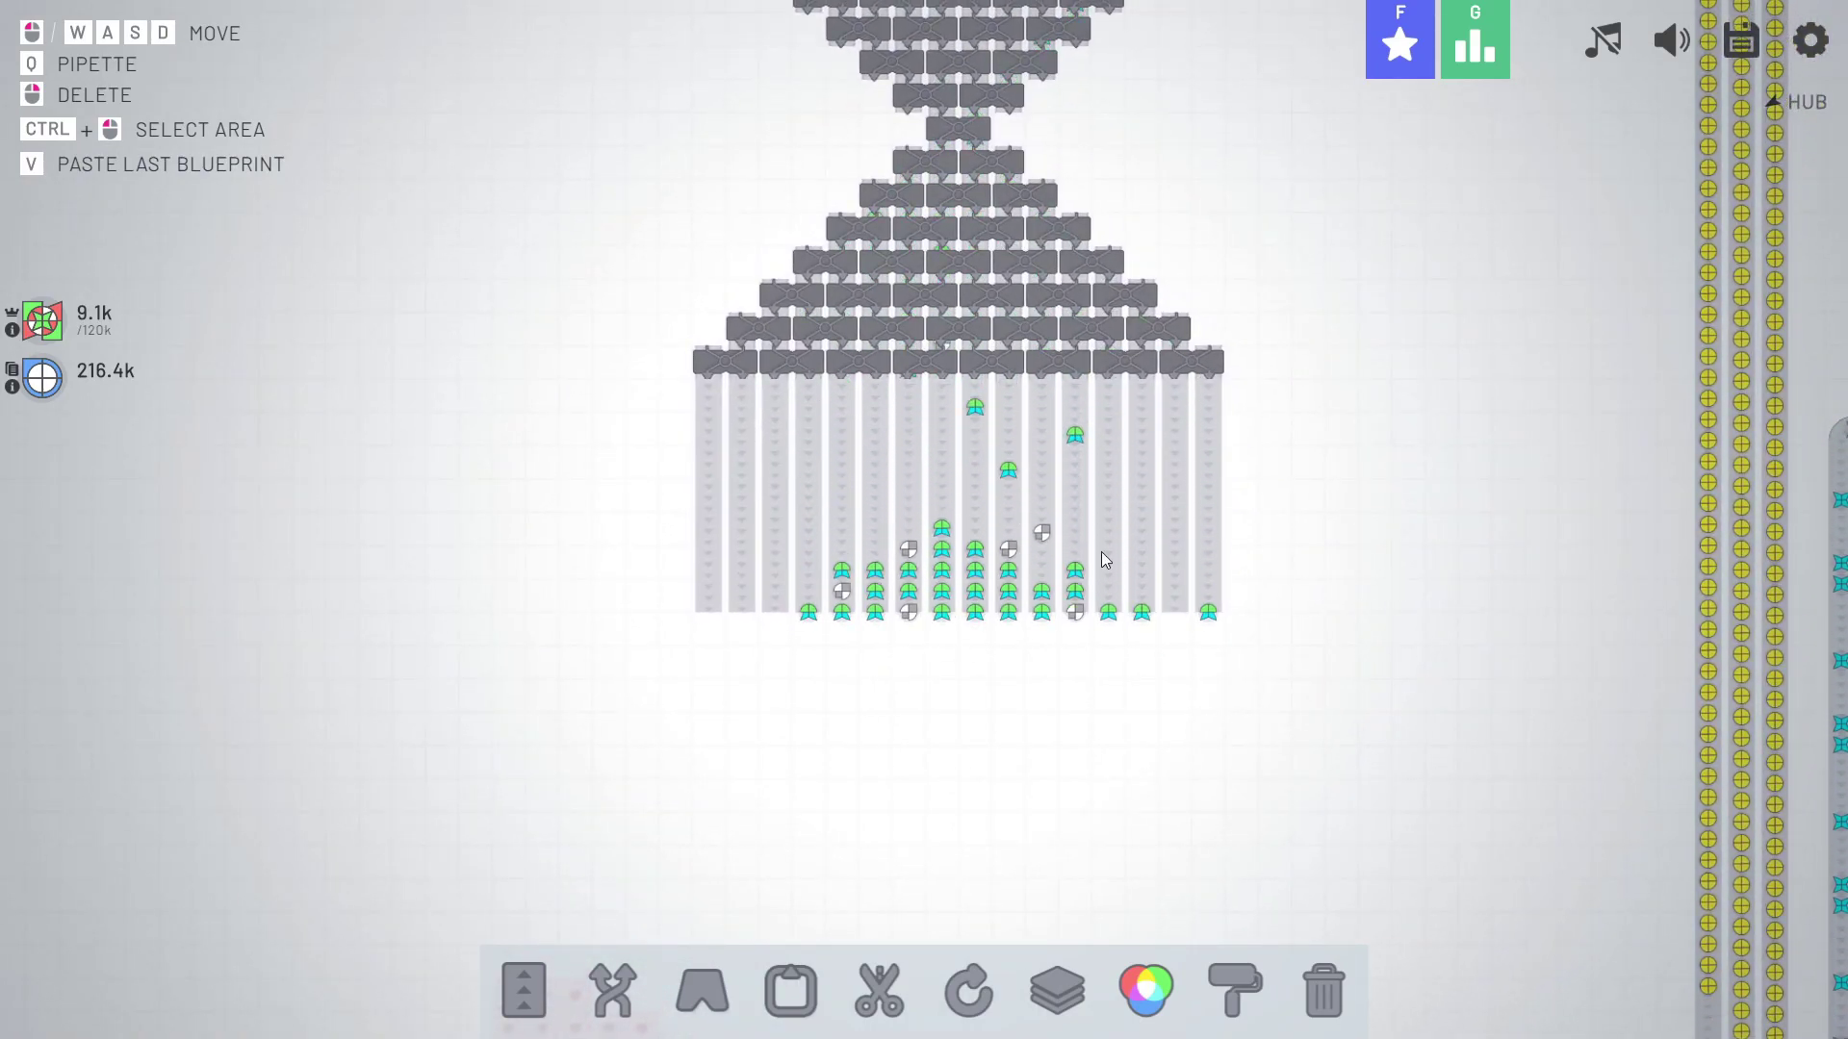
key(w)
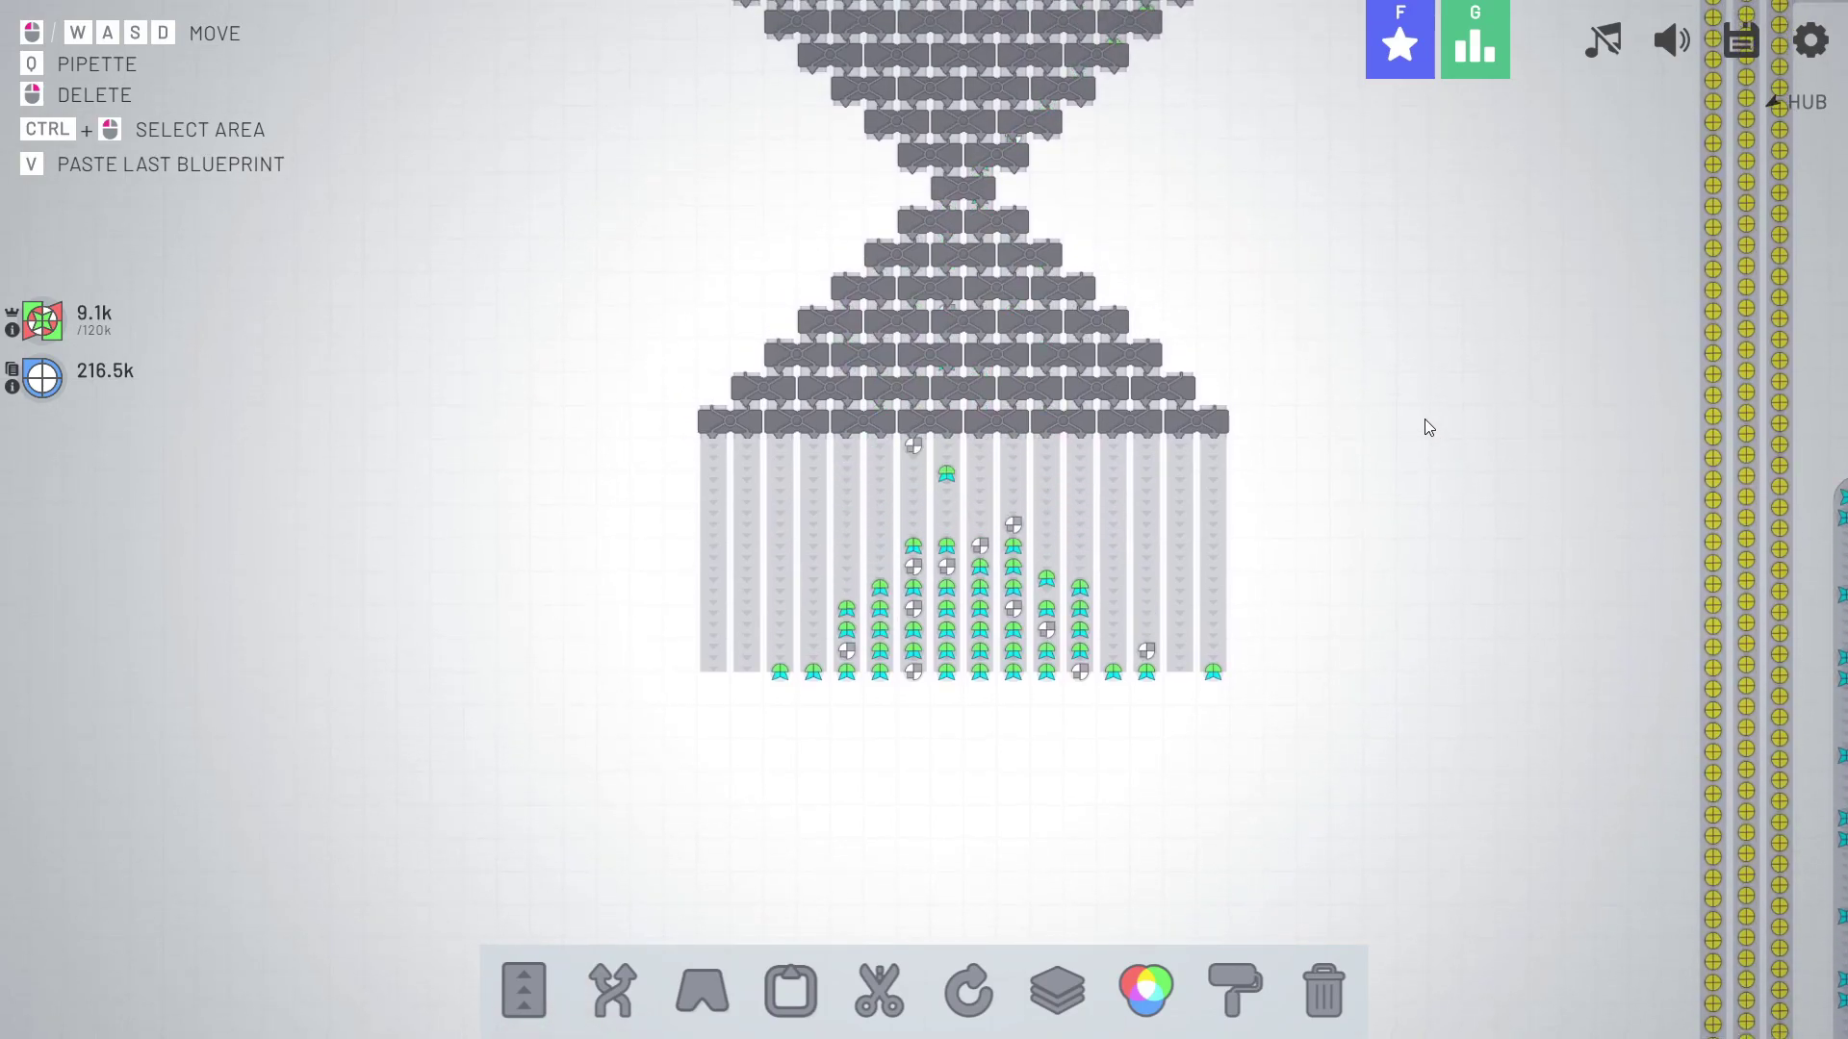
key(w)
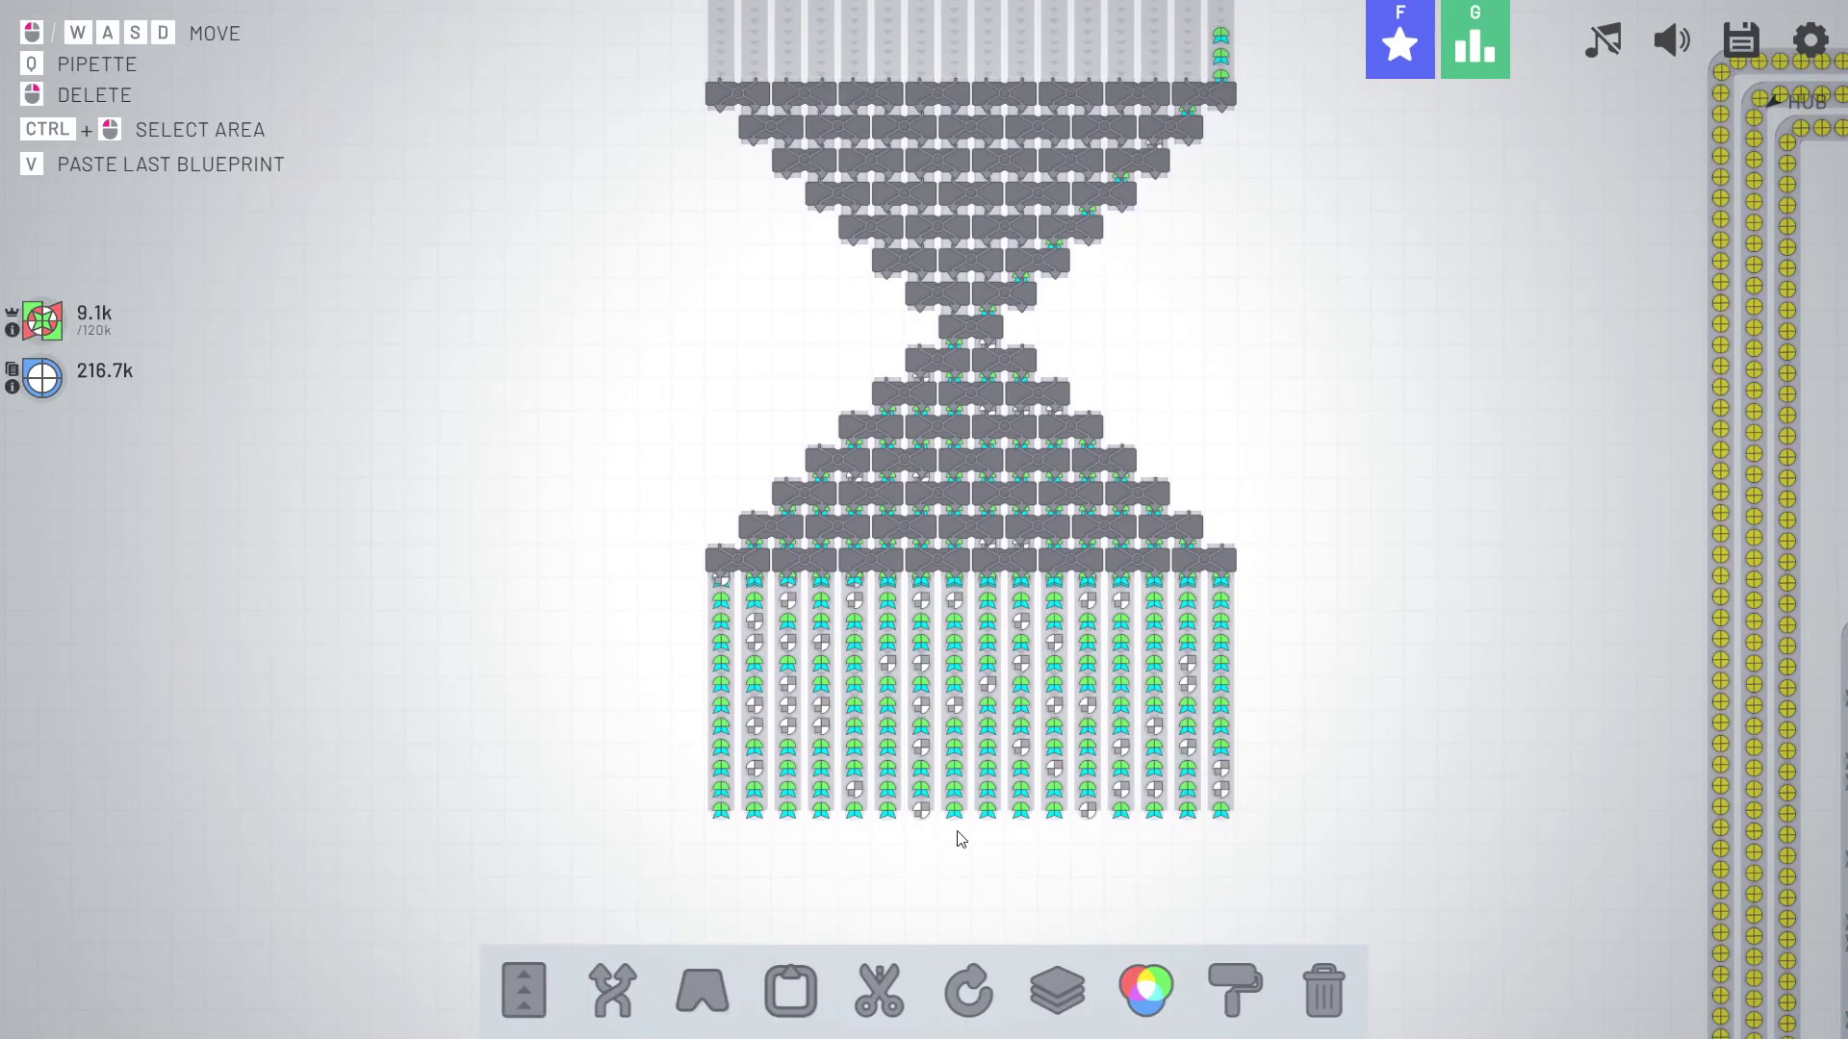
Delete all the output belts beneath the hourglass.
mouse_move(1256, 783)
mouse_down()
mouse_move(715, 780)
mouse_move(1228, 748)
mouse_move(685, 704)
mouse_move(722, 592)
mouse_up()
mouse_move(754, 678)
mouse_down()
mouse_move(754, 592)
mouse_move(820, 680)
mouse_move(854, 586)
mouse_up()
drag(888, 585, 886, 715)
drag(888, 599, 962, 600)
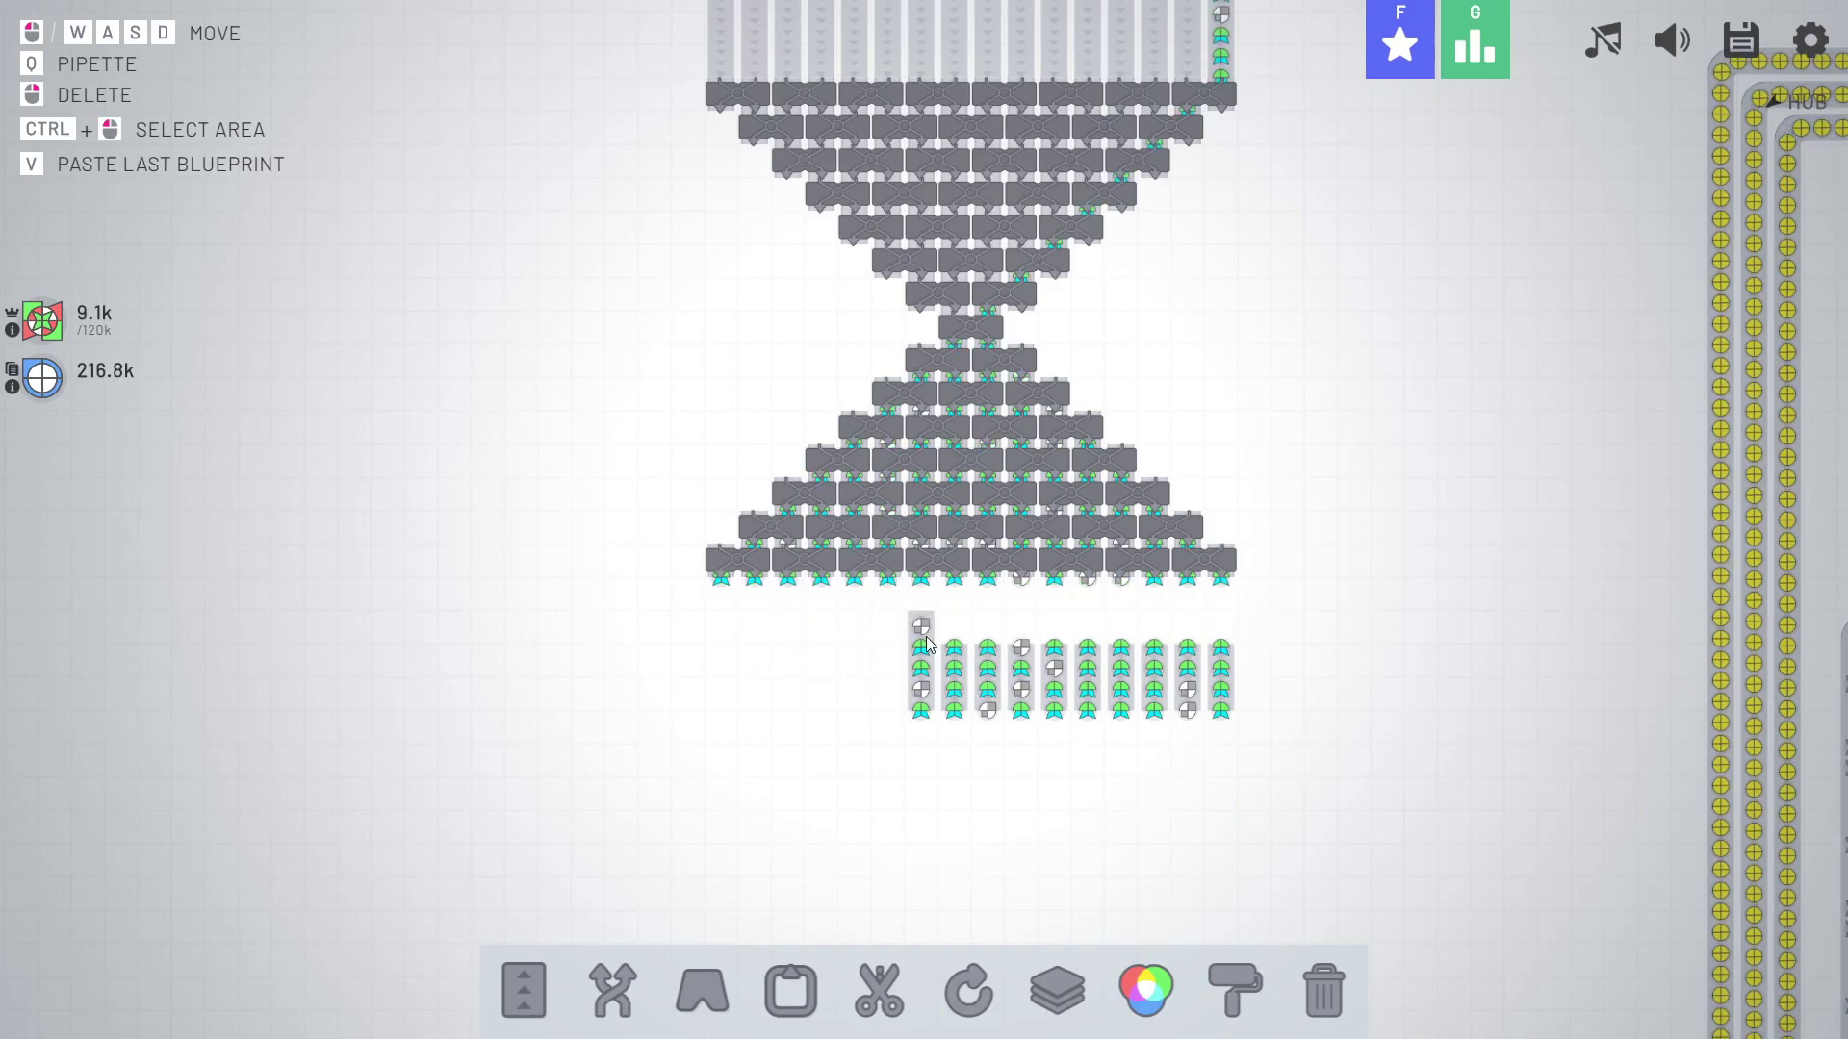
mouse_move(1227, 636)
mouse_down()
mouse_move(916, 637)
mouse_move(1227, 672)
mouse_move(918, 707)
mouse_up()
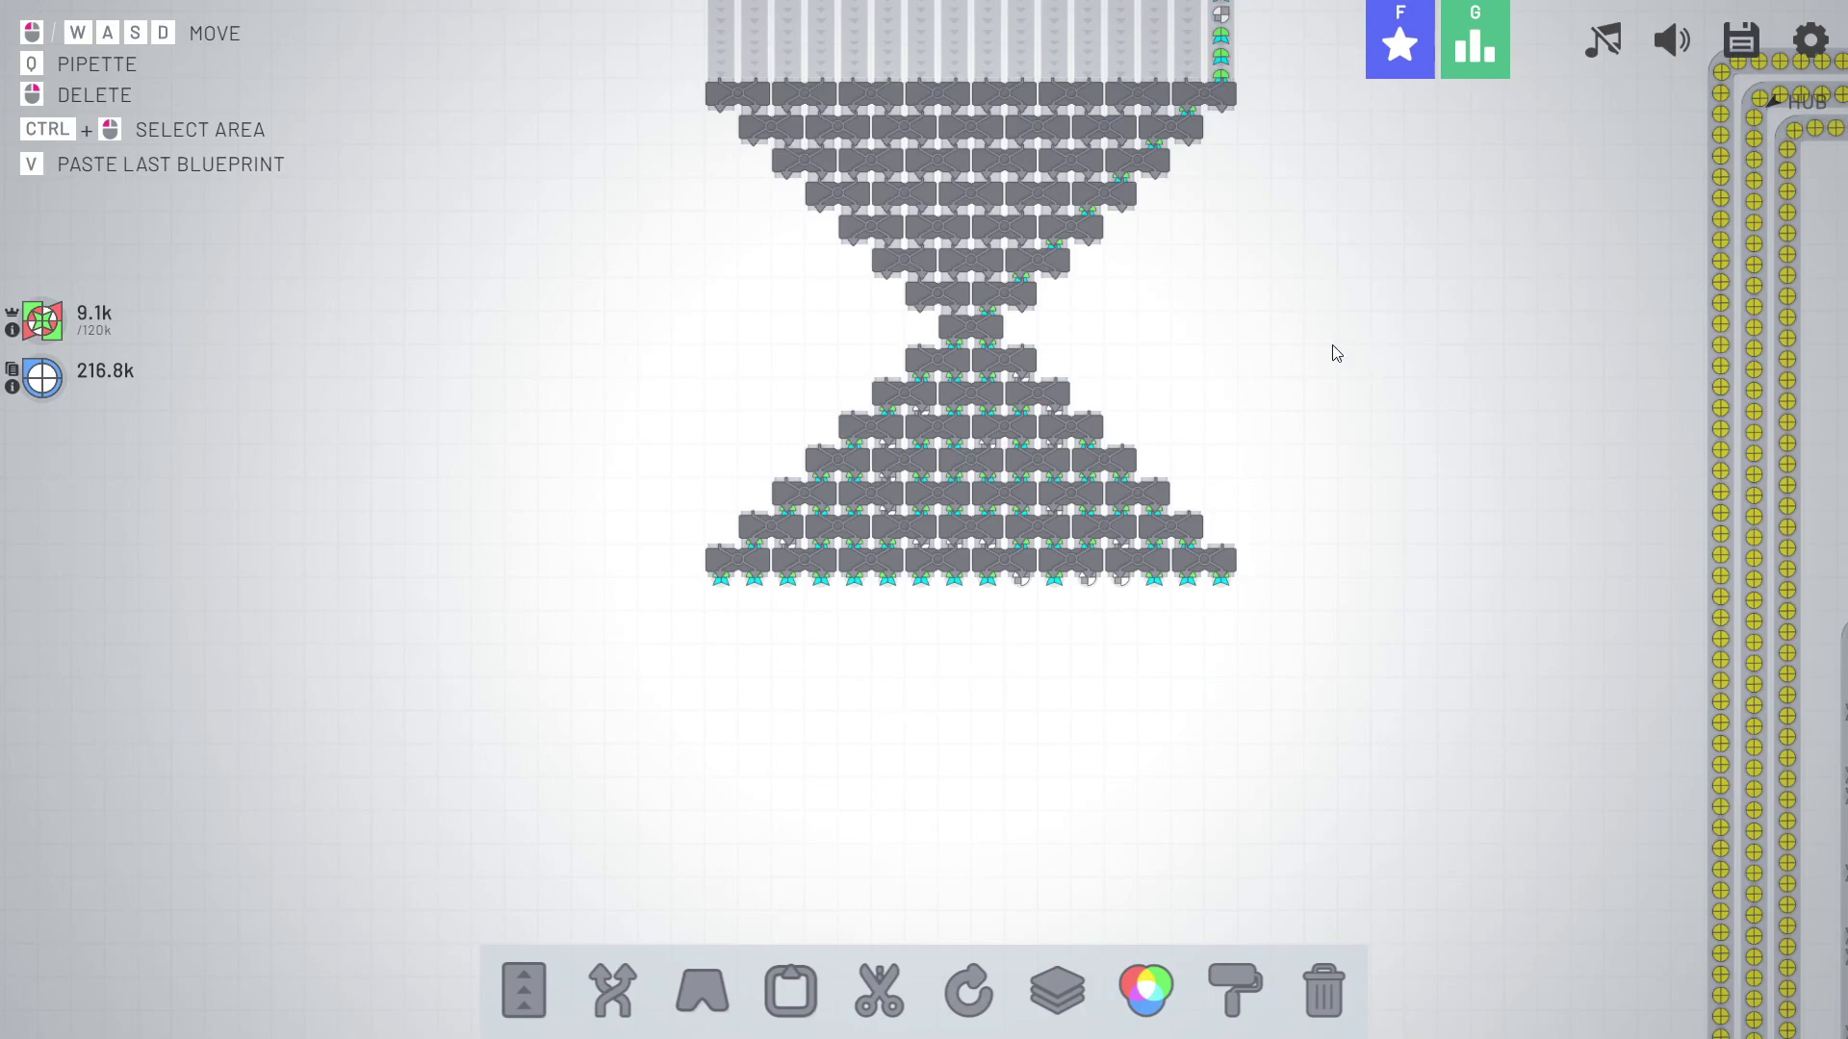
key(w)
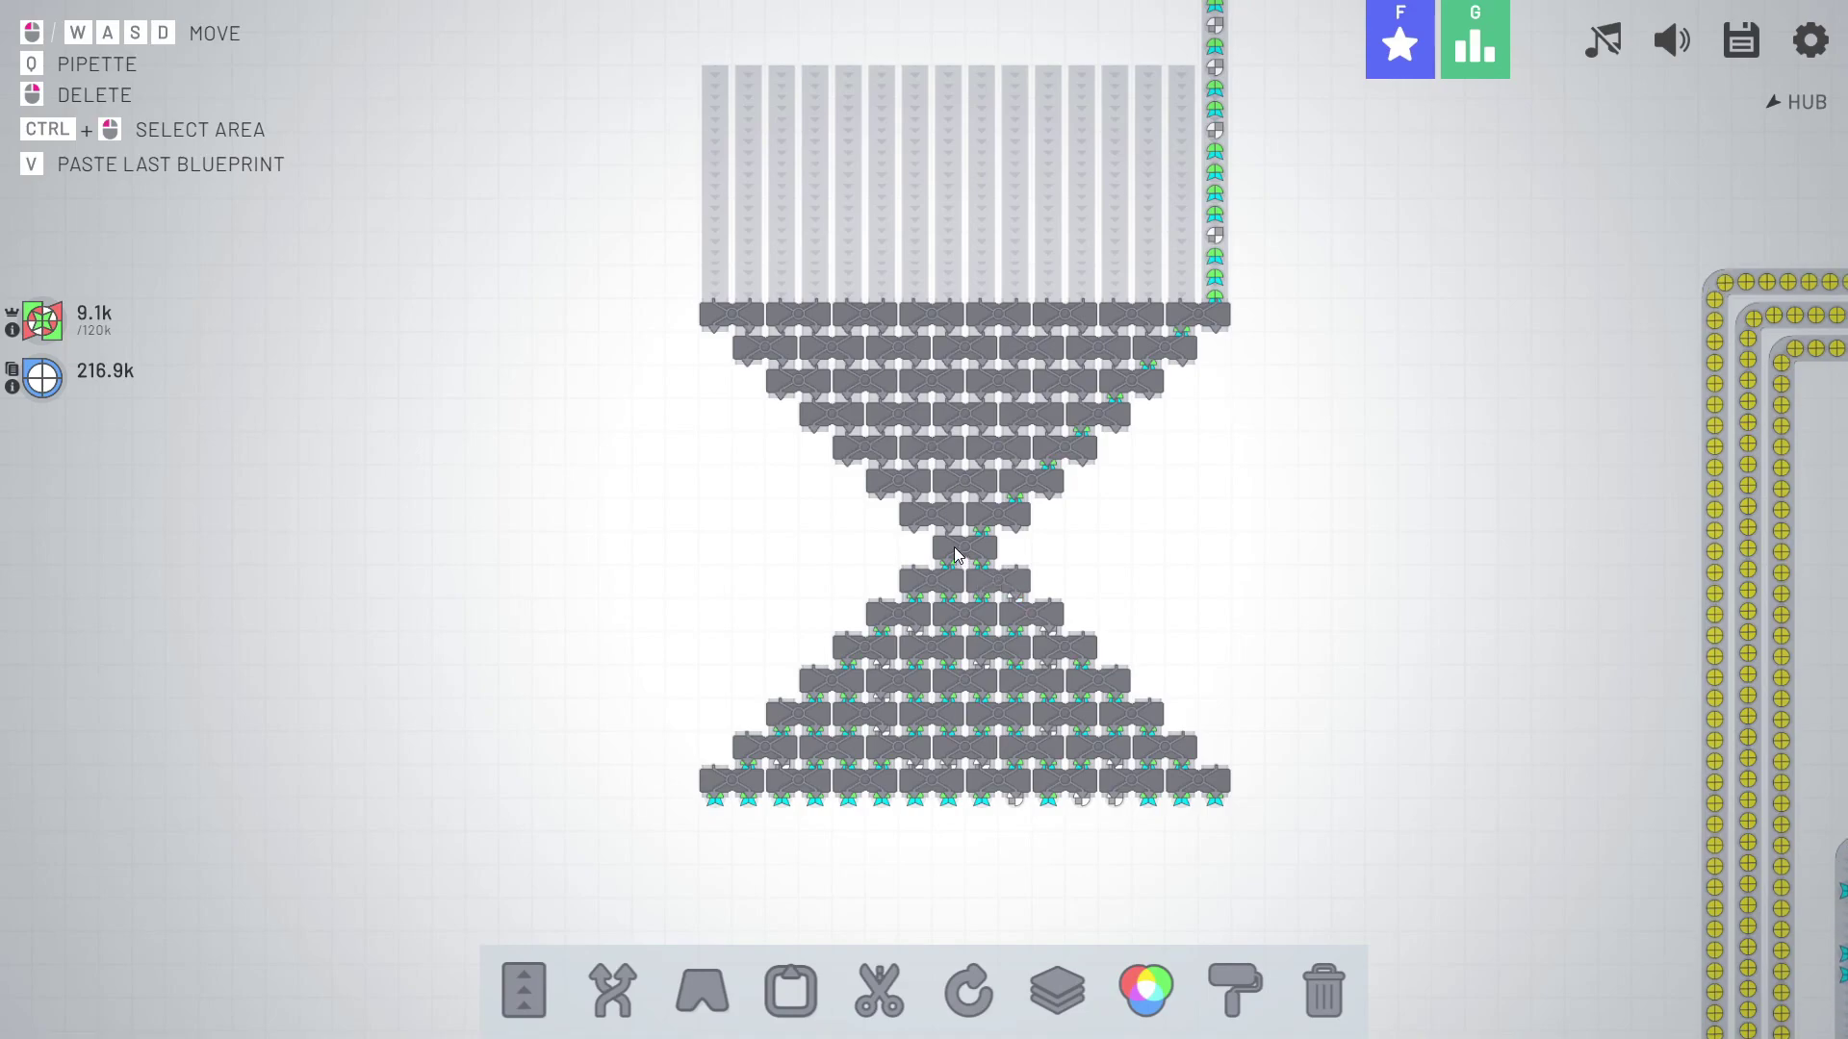
scroll(971, 554, up, 2)
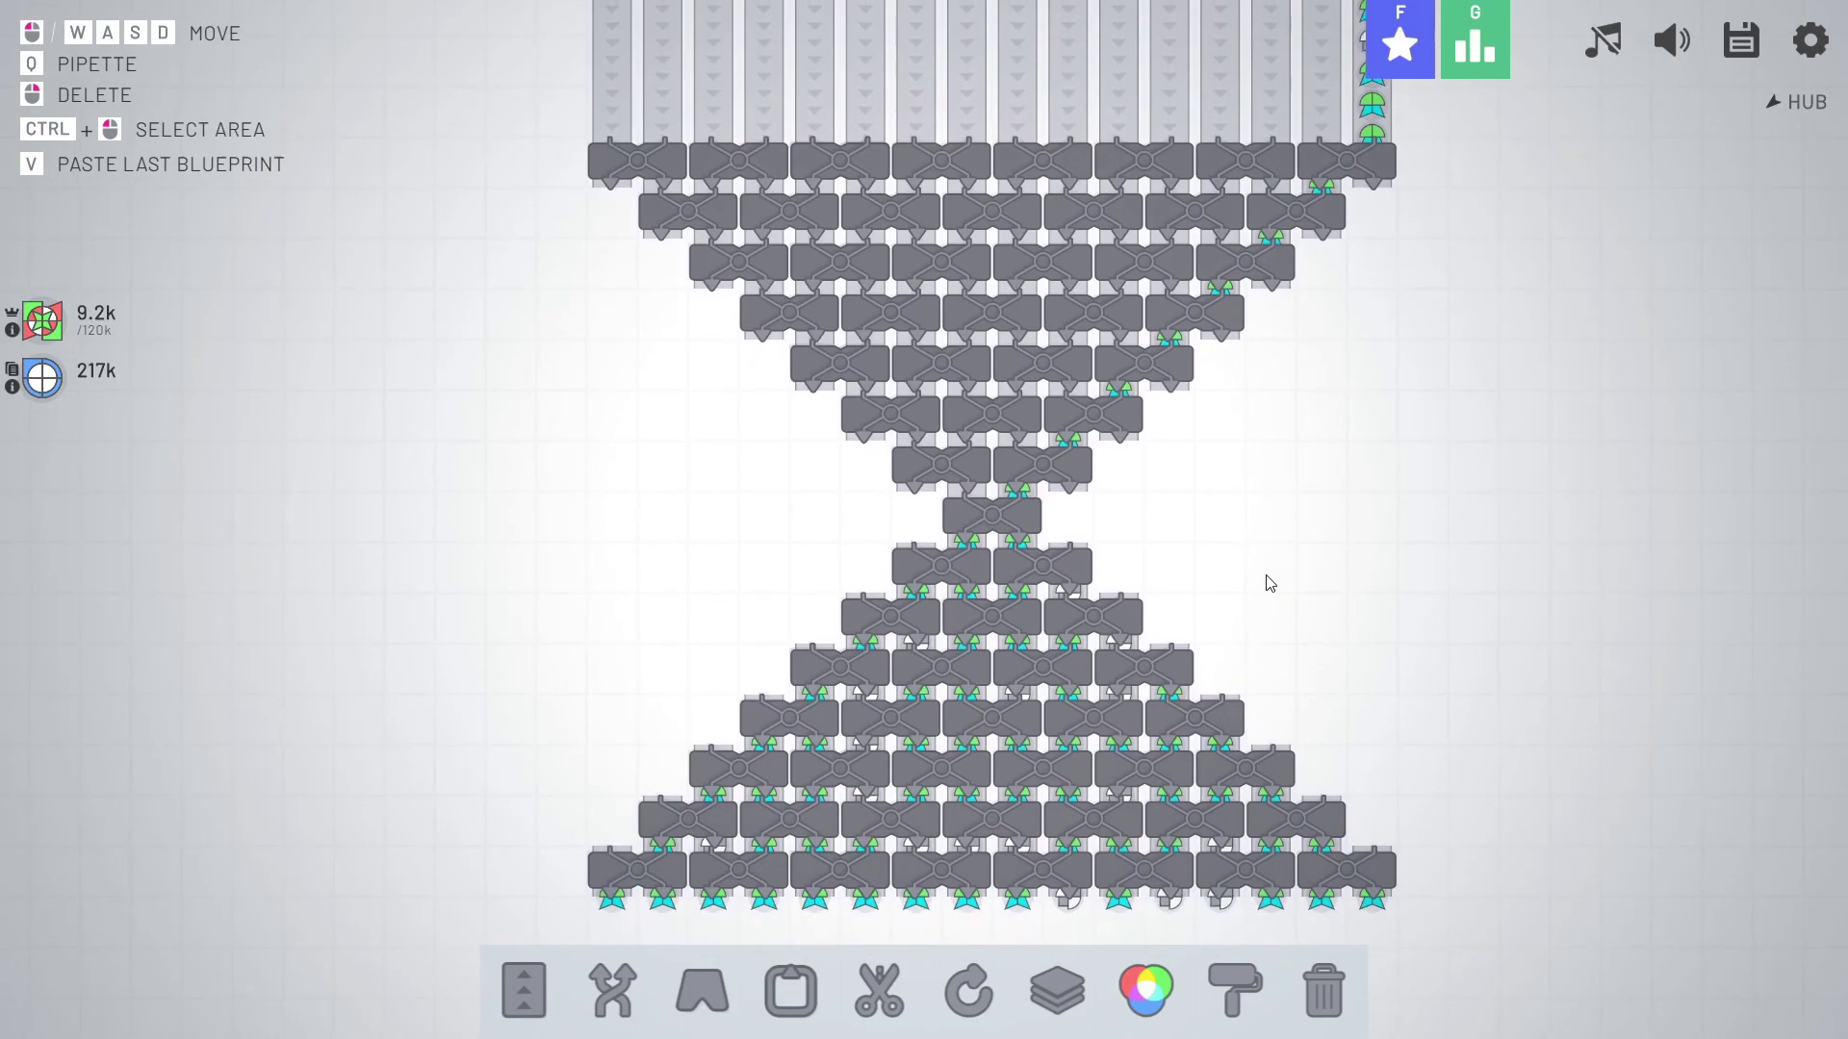
key(s)
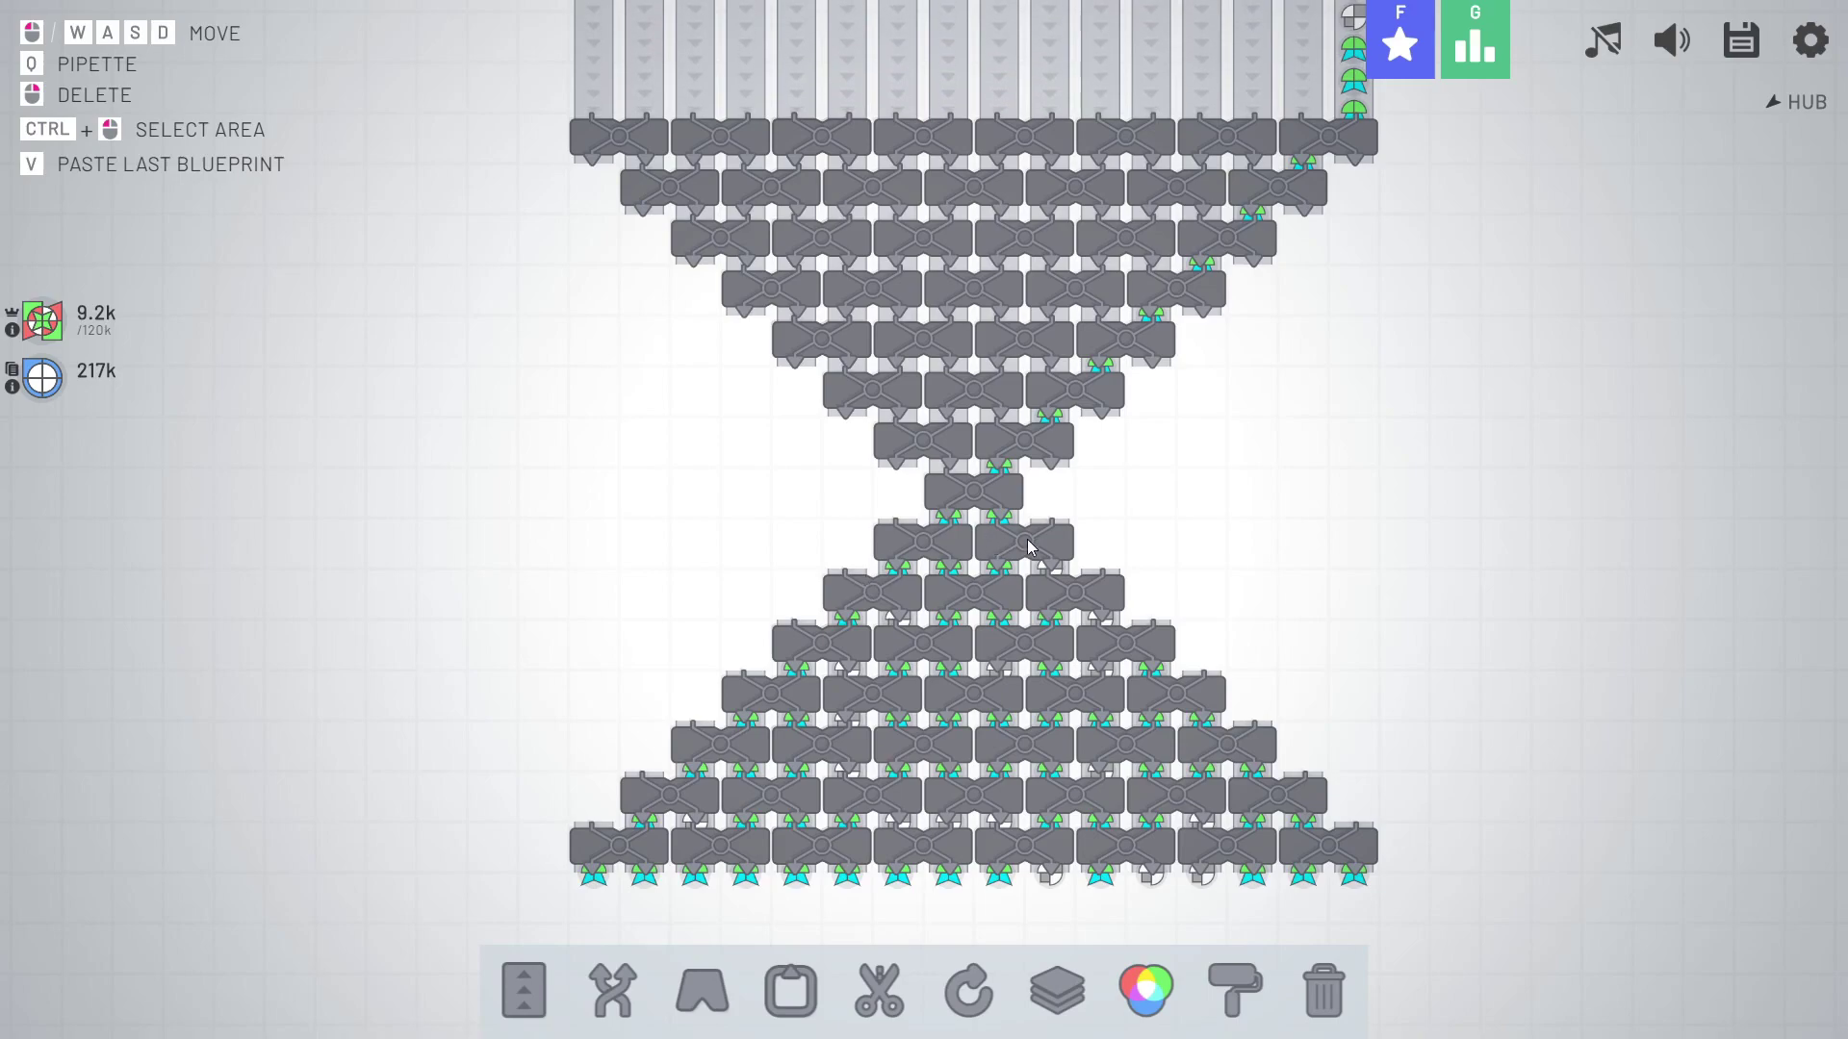
drag(909, 560, 982, 477)
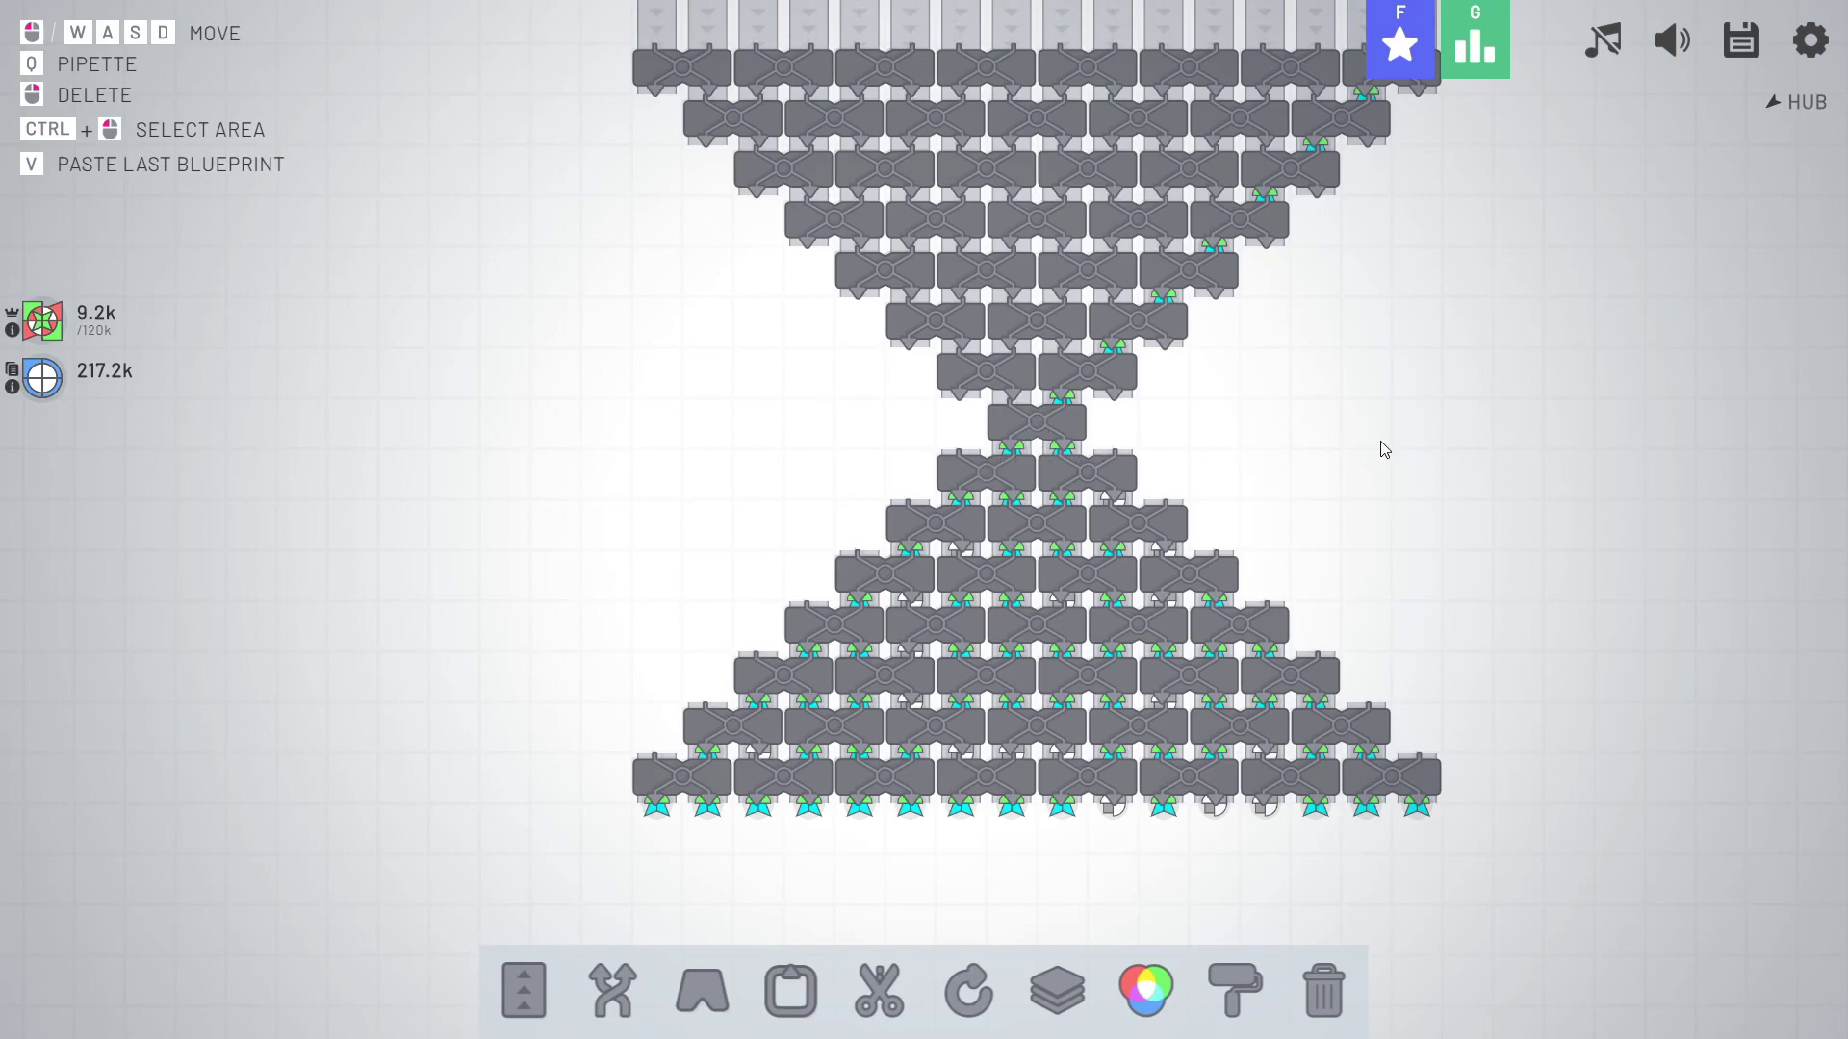
drag(1381, 450, 1304, 409)
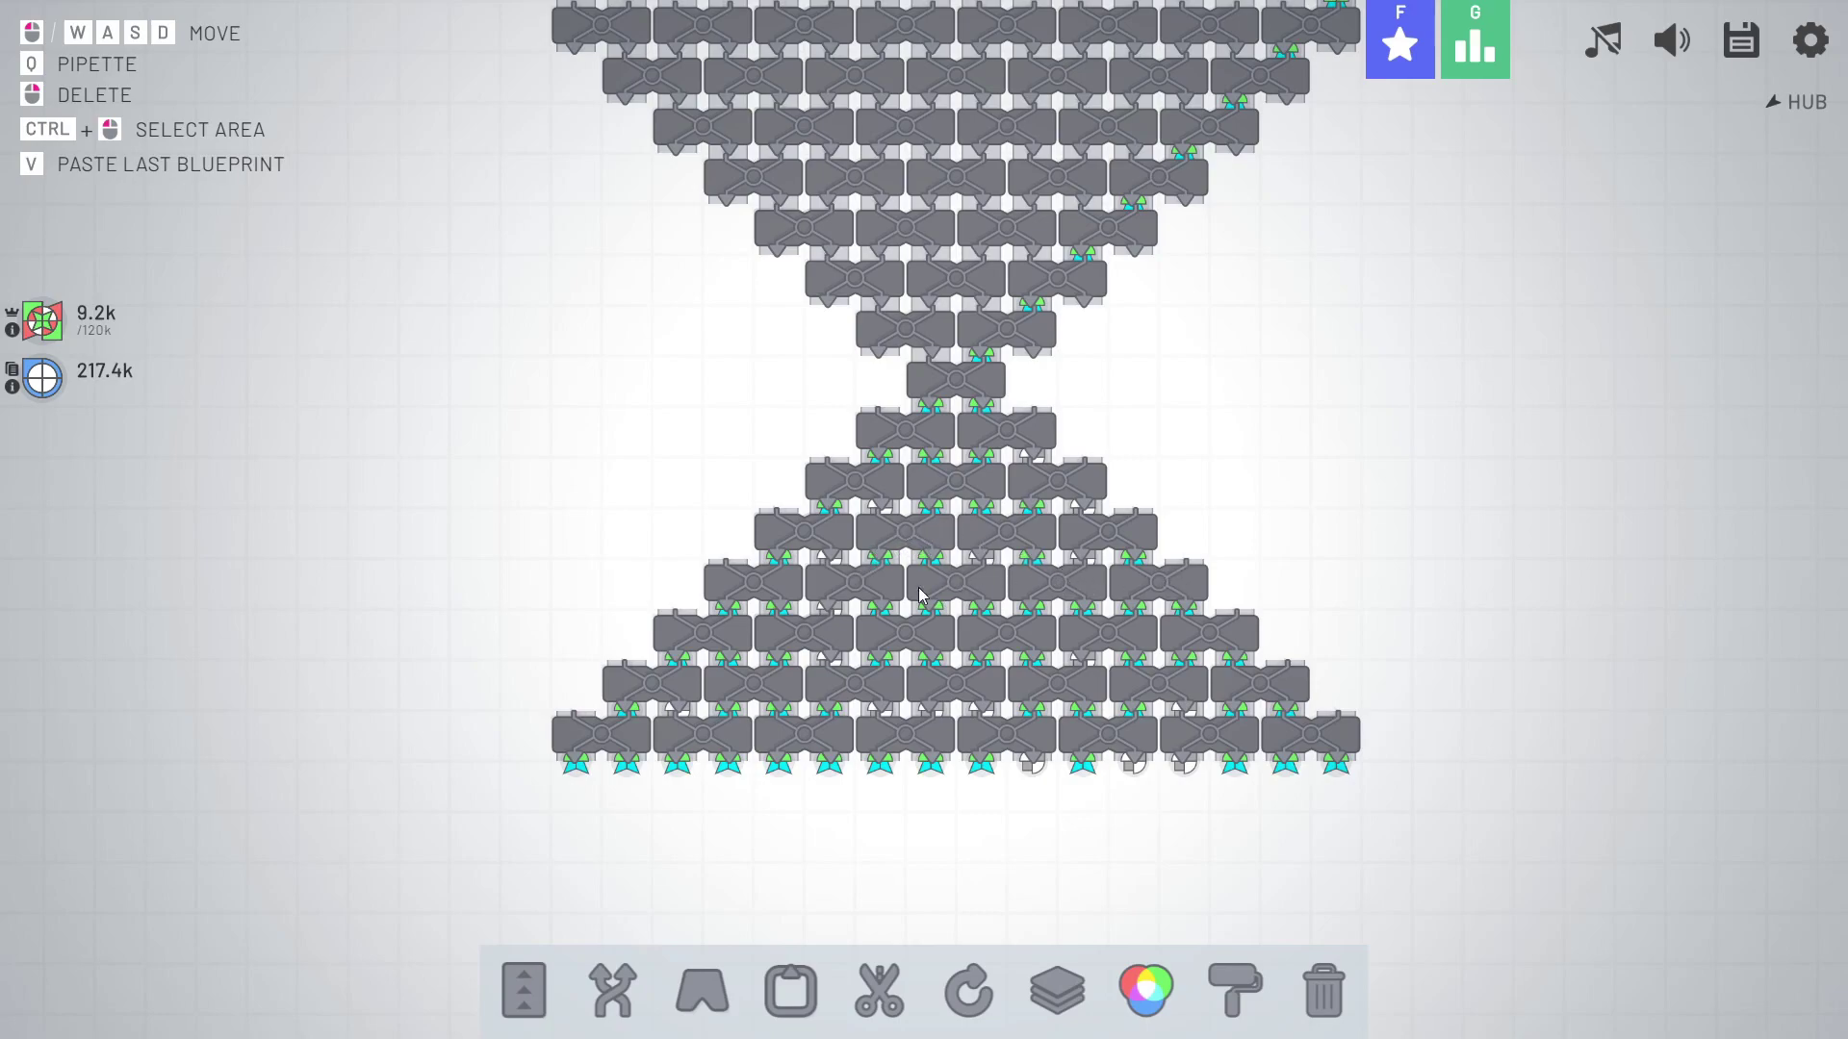
key(s)
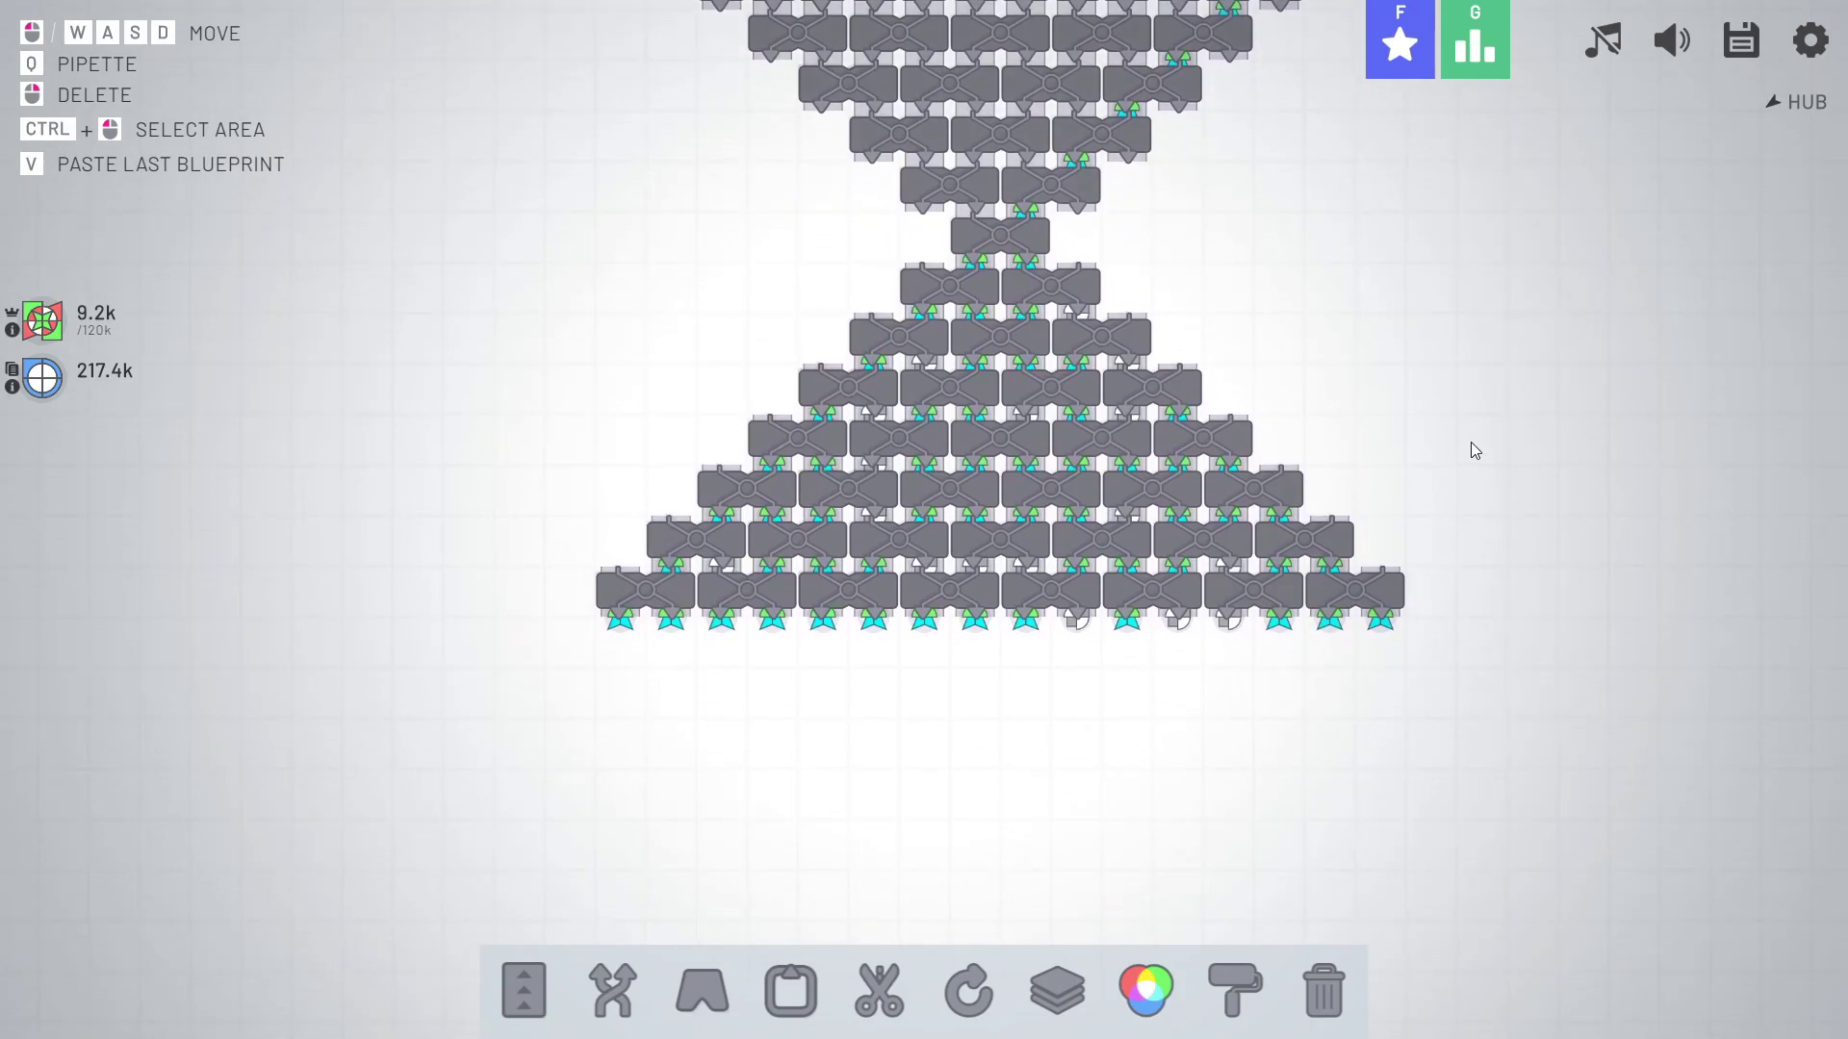
scroll(1471, 441, down, 3)
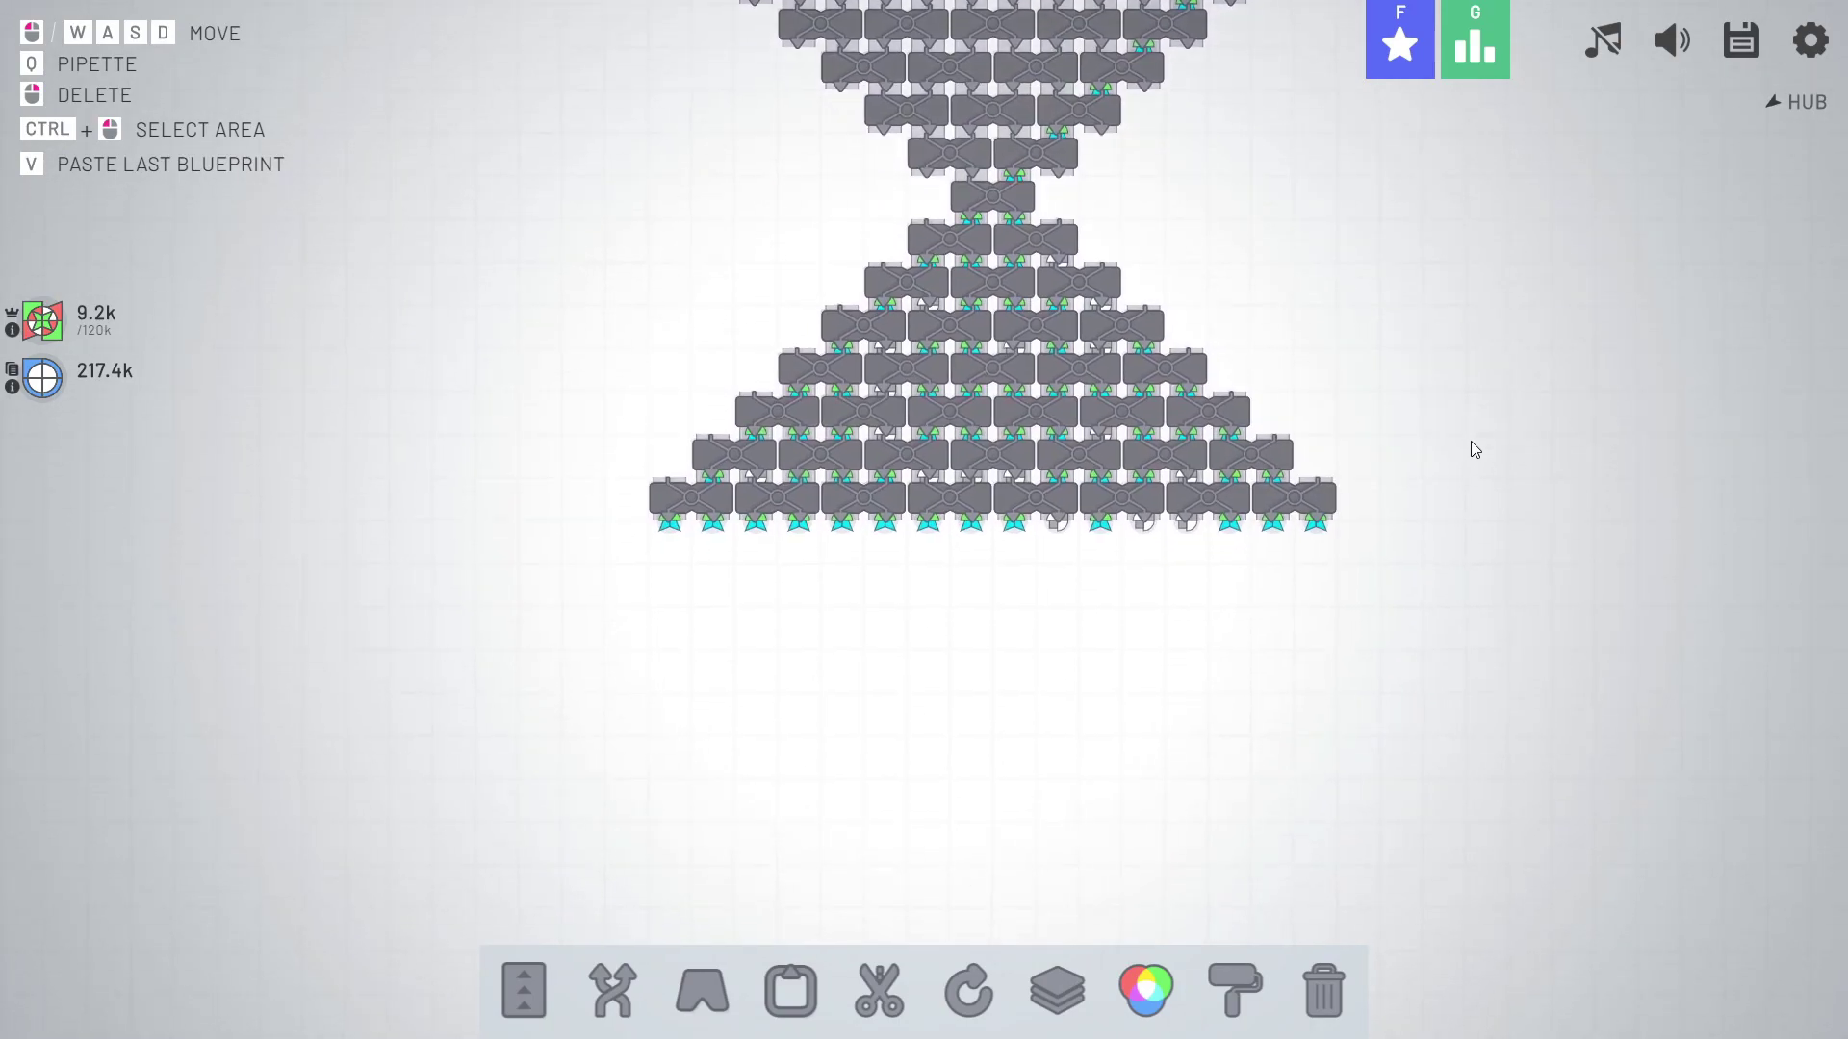
Lay two vertical belt runs below the hourglass outputs.
key(s)
key(s)
key(1)
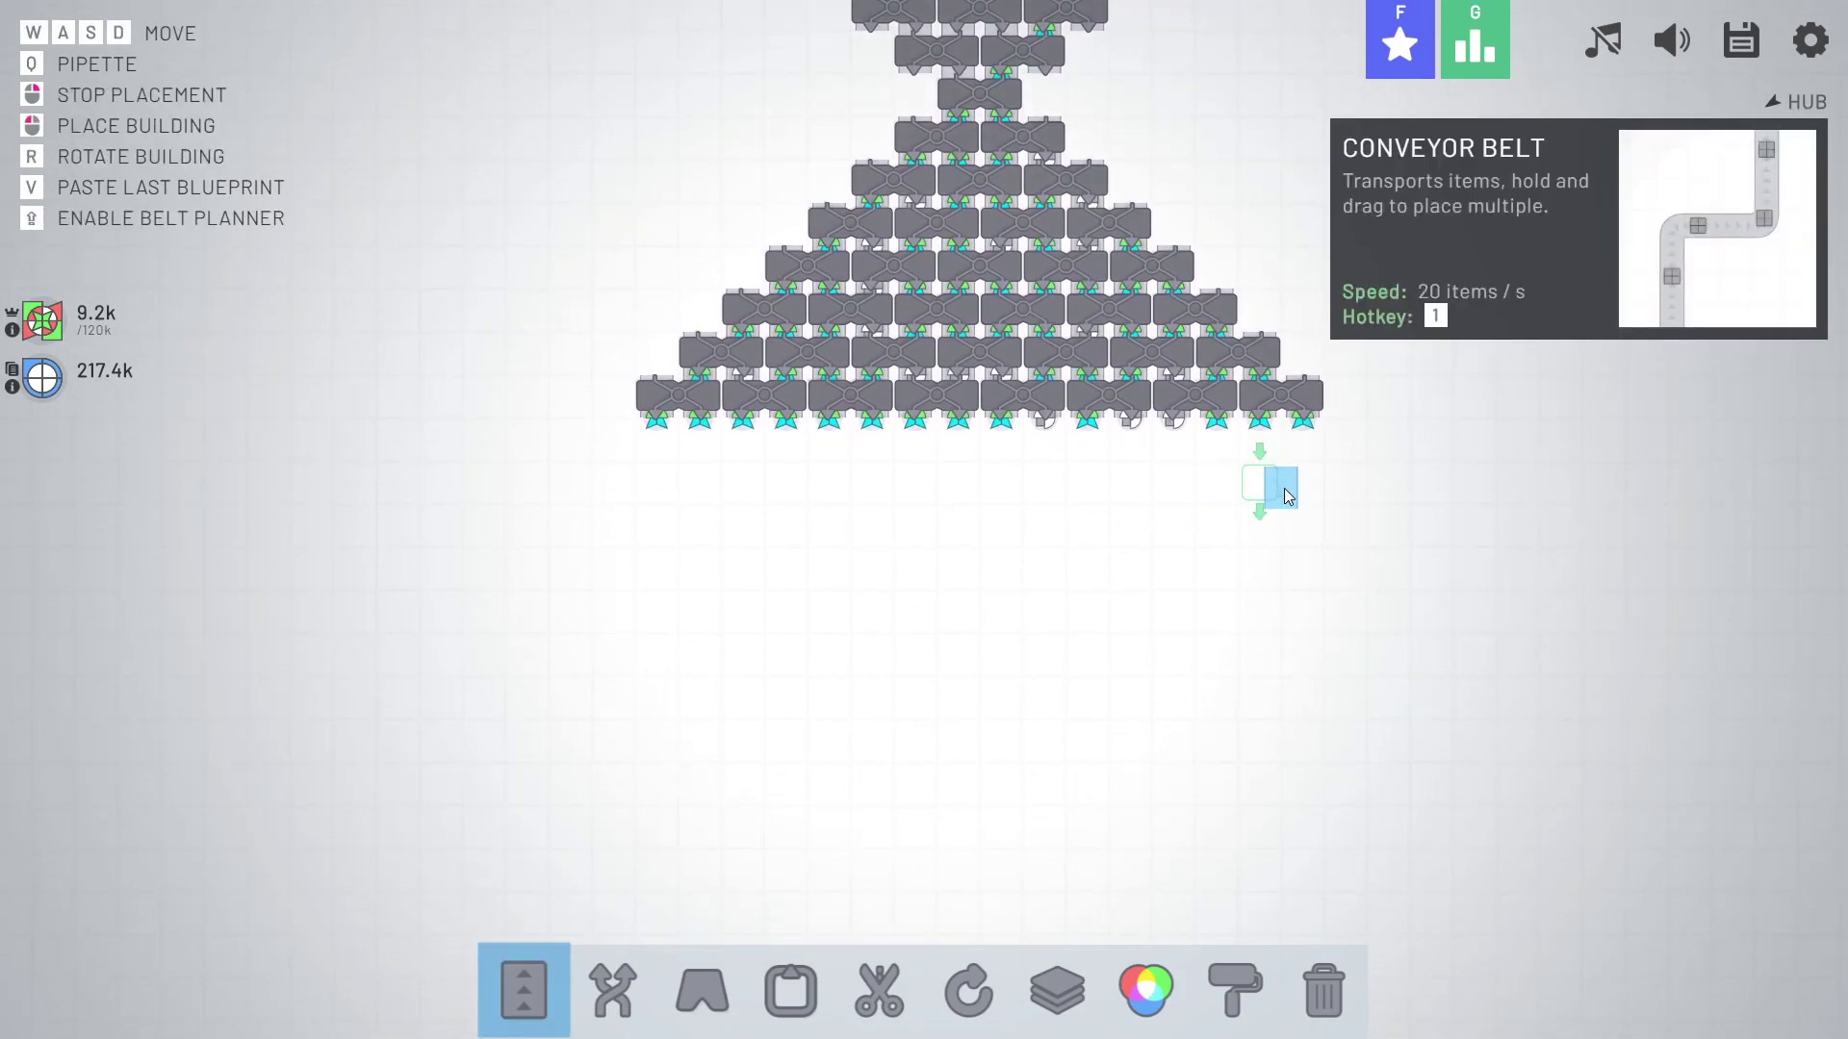
drag(1307, 491, 1303, 664)
key(s)
drag(1260, 376, 1253, 549)
key(w)
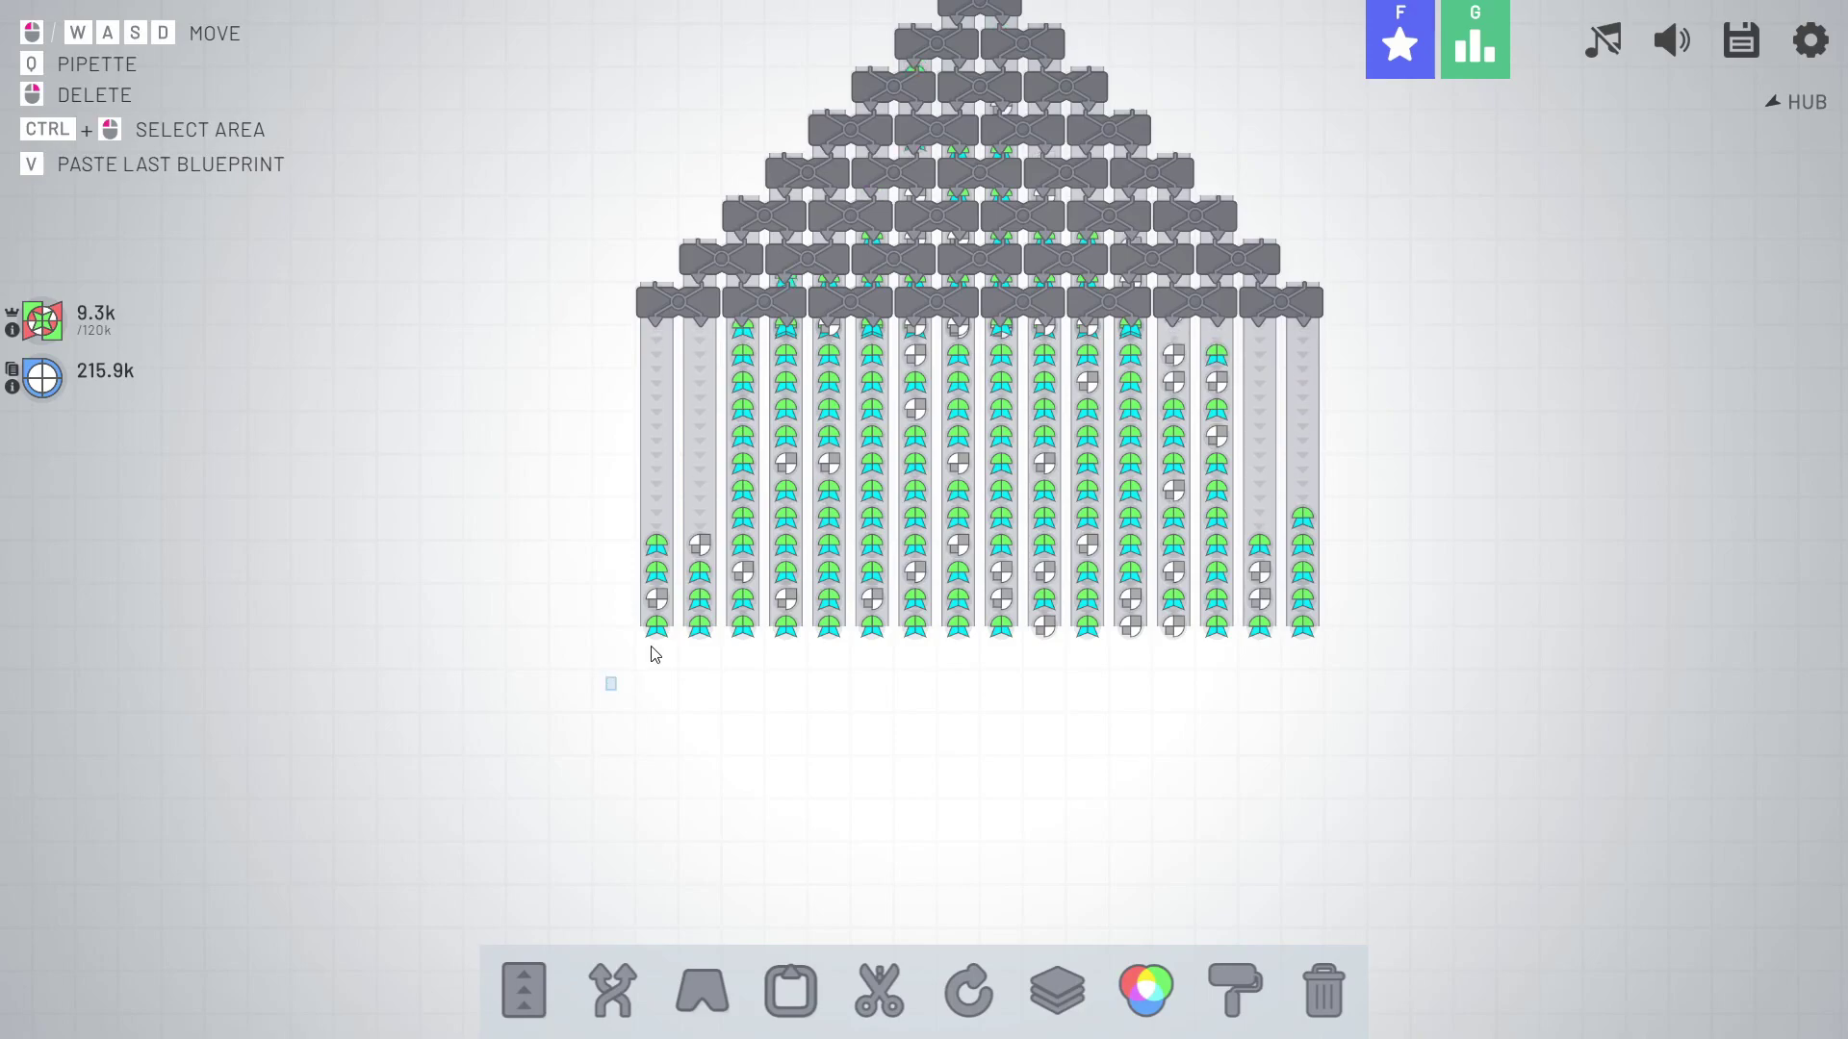
Cut the block of output belts and paste it under the outputs.
ctrl+drag(612, 701, 1471, 349)
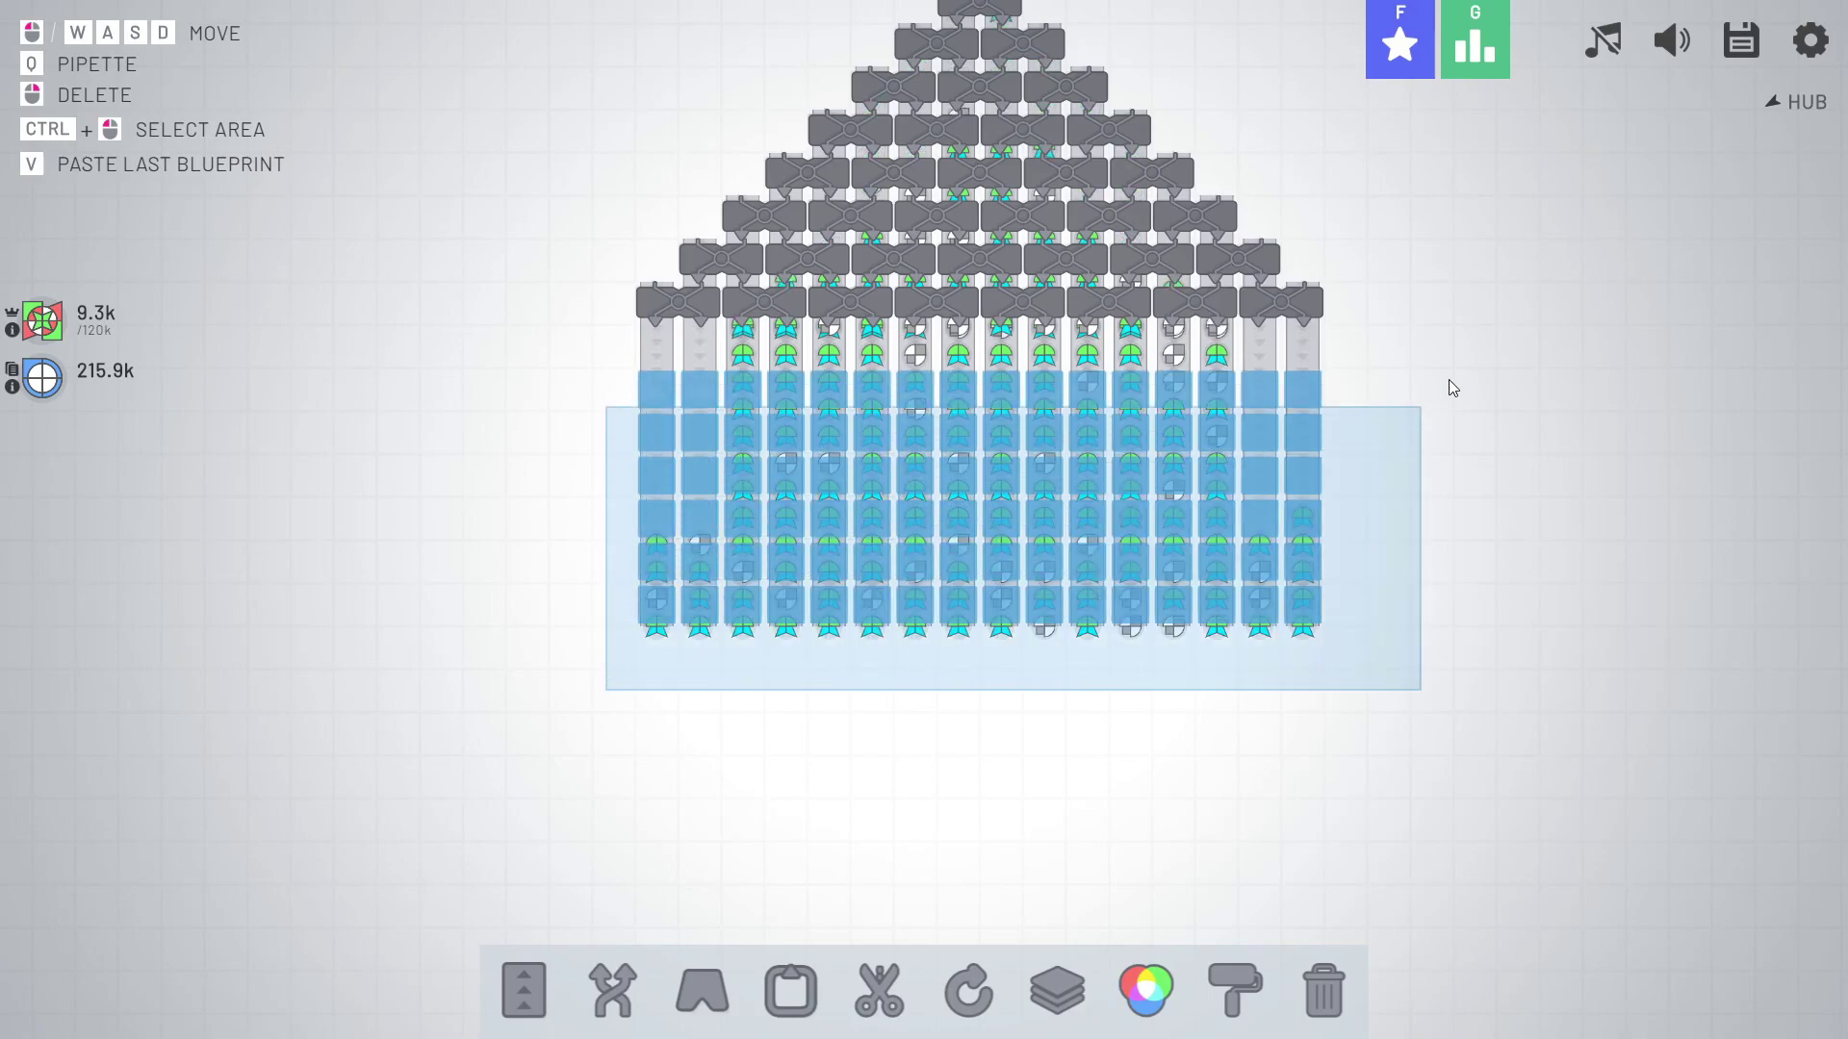
key(x)
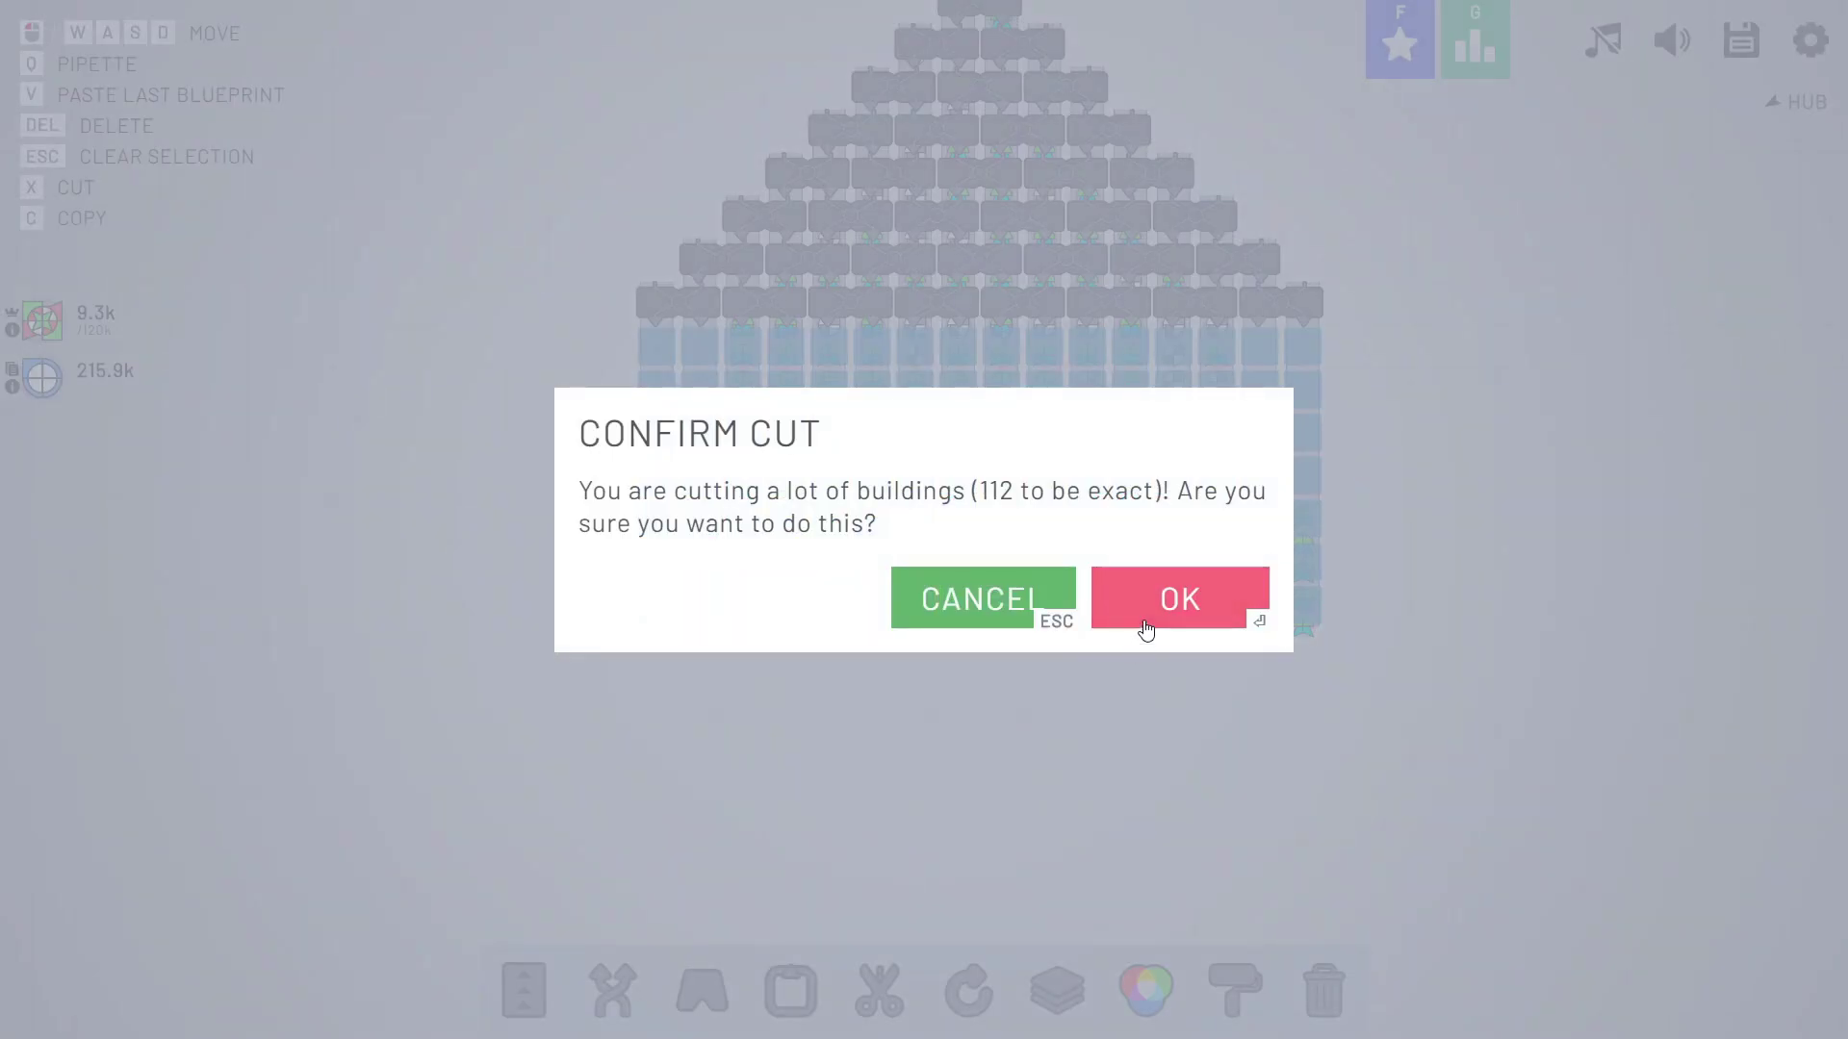
click(1163, 599)
click(1012, 476)
key(Escape)
Cut the output belt region again and paste it lower down.
ctrl+drag(541, 678, 1561, 348)
key(x)
click(1169, 597)
scroll(519, 608, down, 5)
click(936, 722)
key(Escape)
scroll(667, 551, up, 5)
Pan the view over the hourglass inputs and the feed belt corner.
key(w)
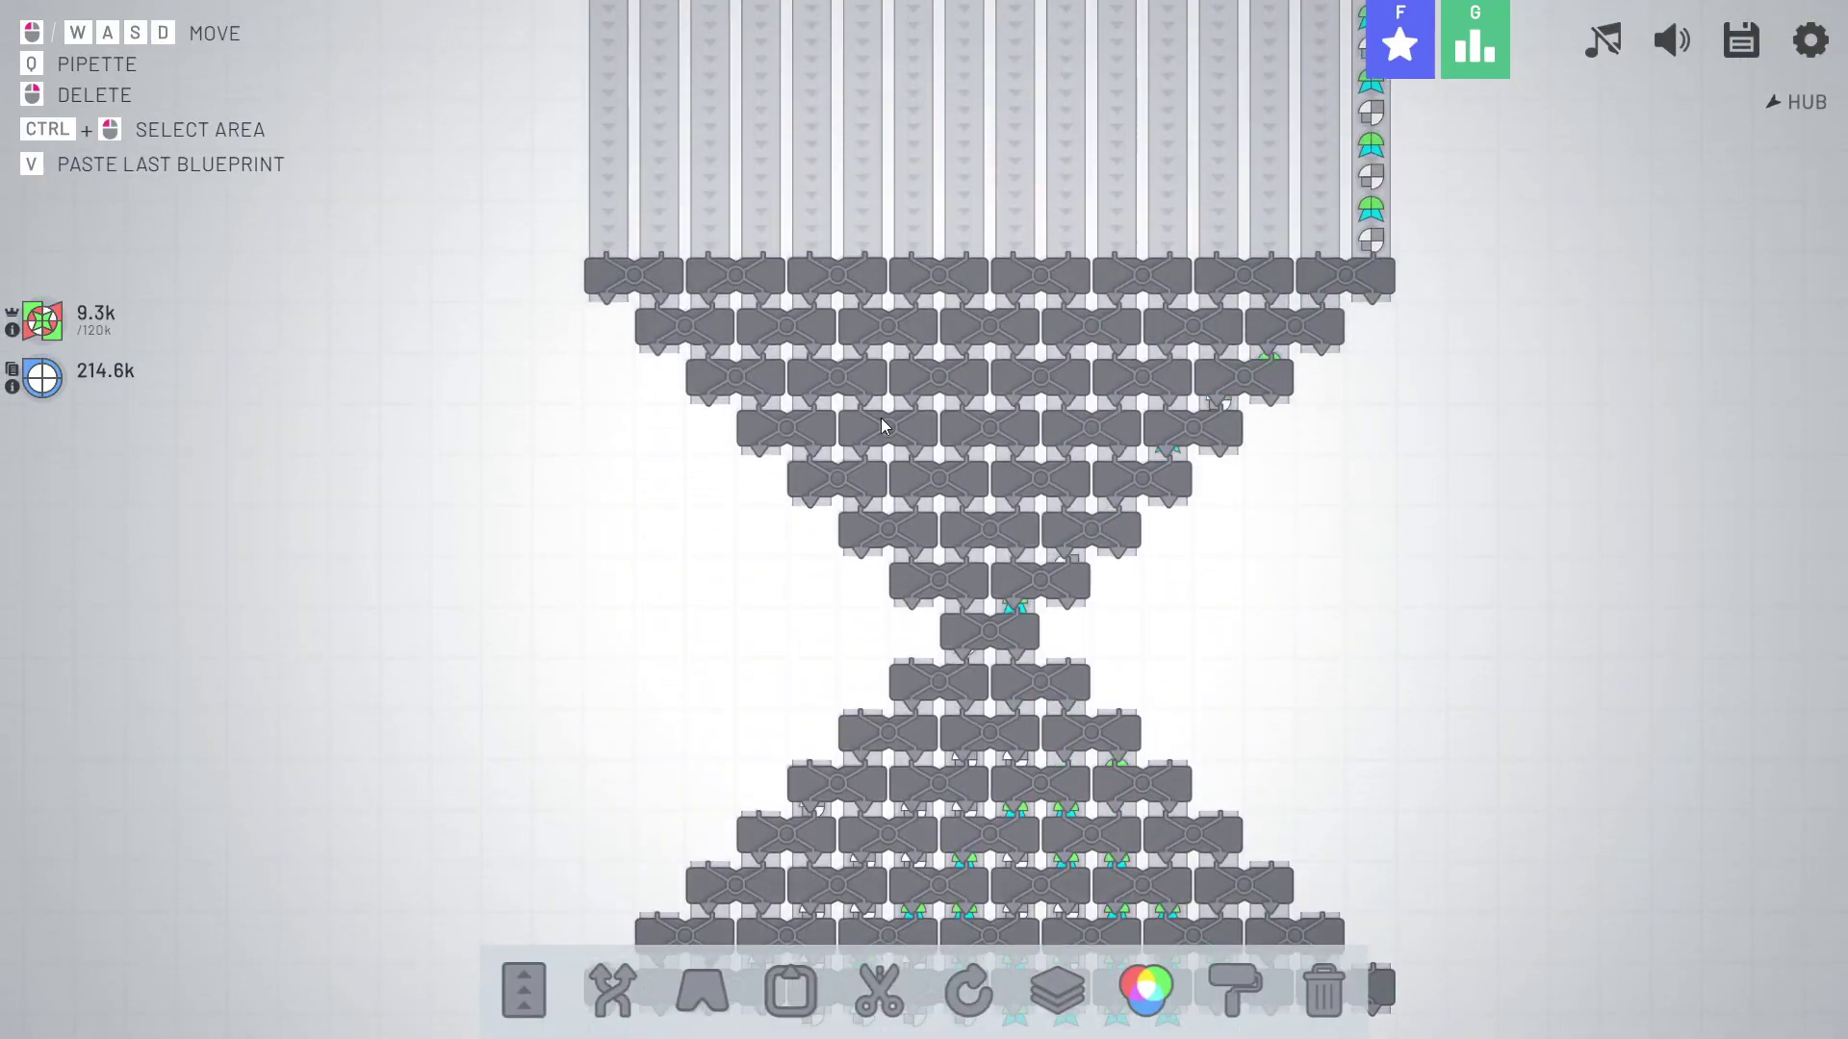
key(w)
key(d)
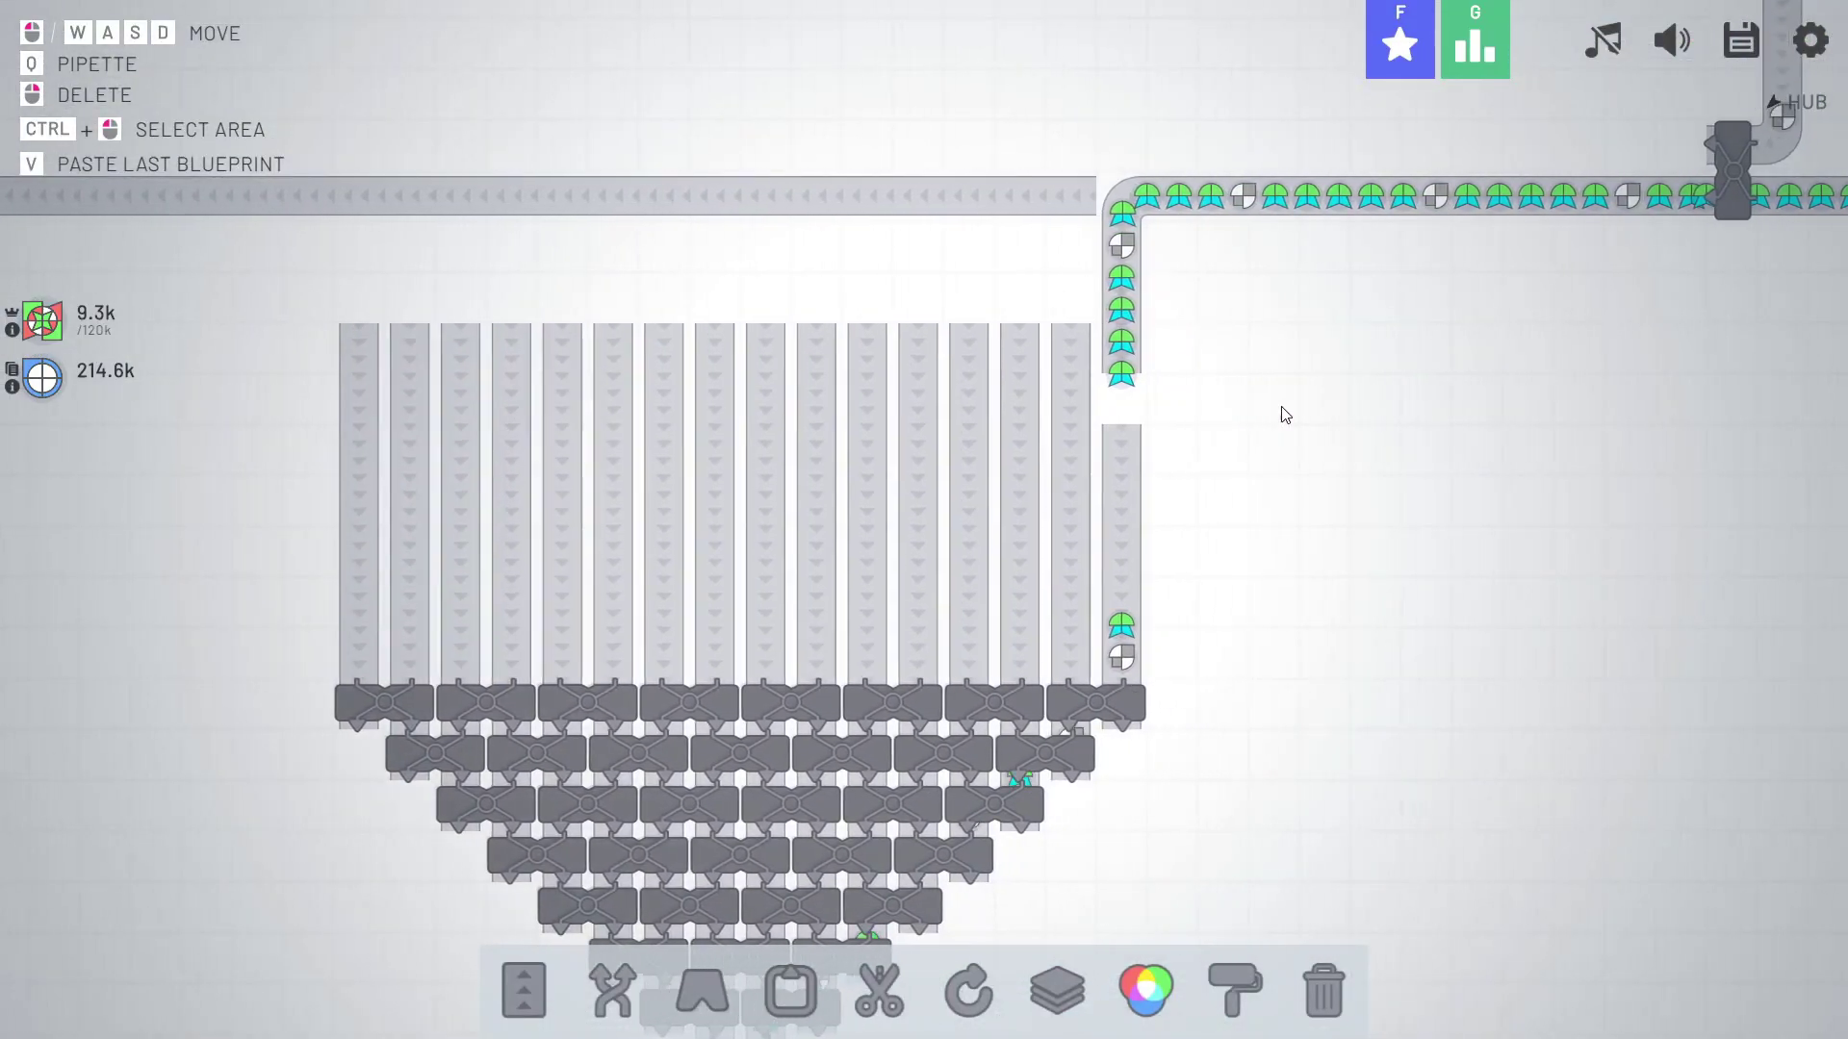
key(s)
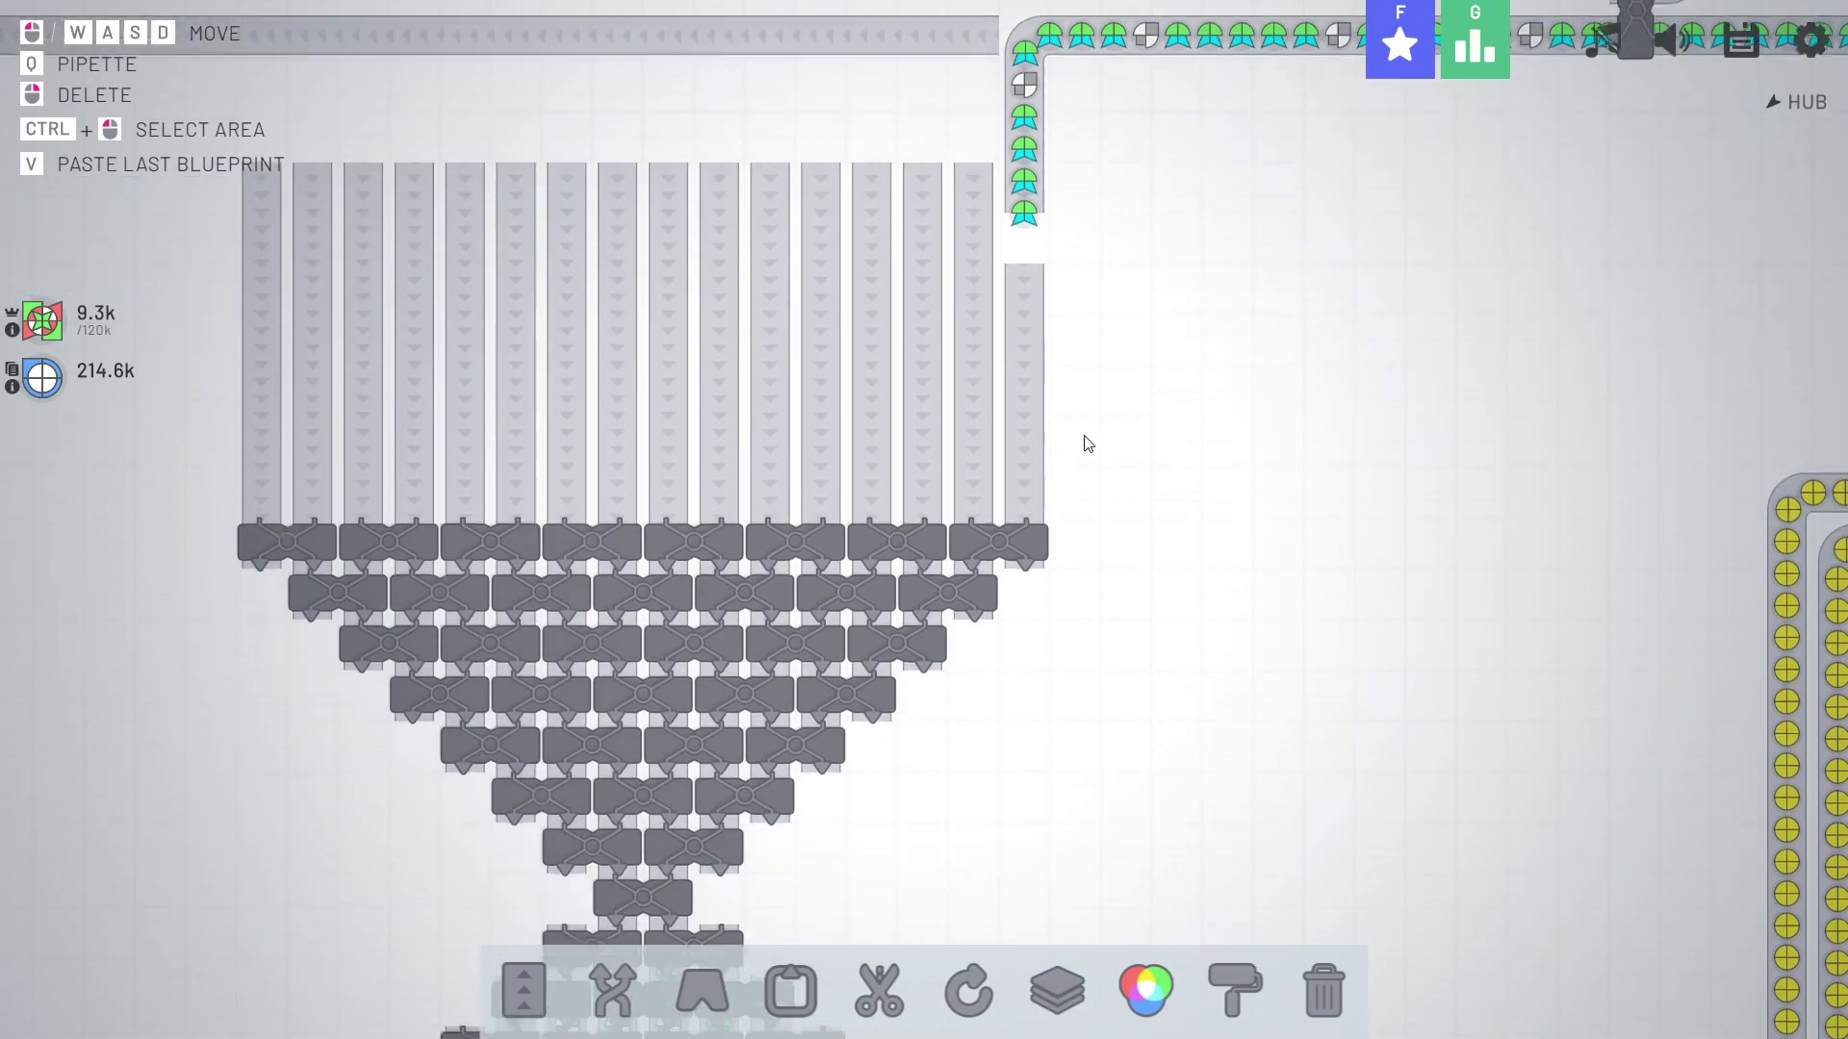
key(d)
key(w)
key(s)
key(s)
key(s)
key(s)
key(s)
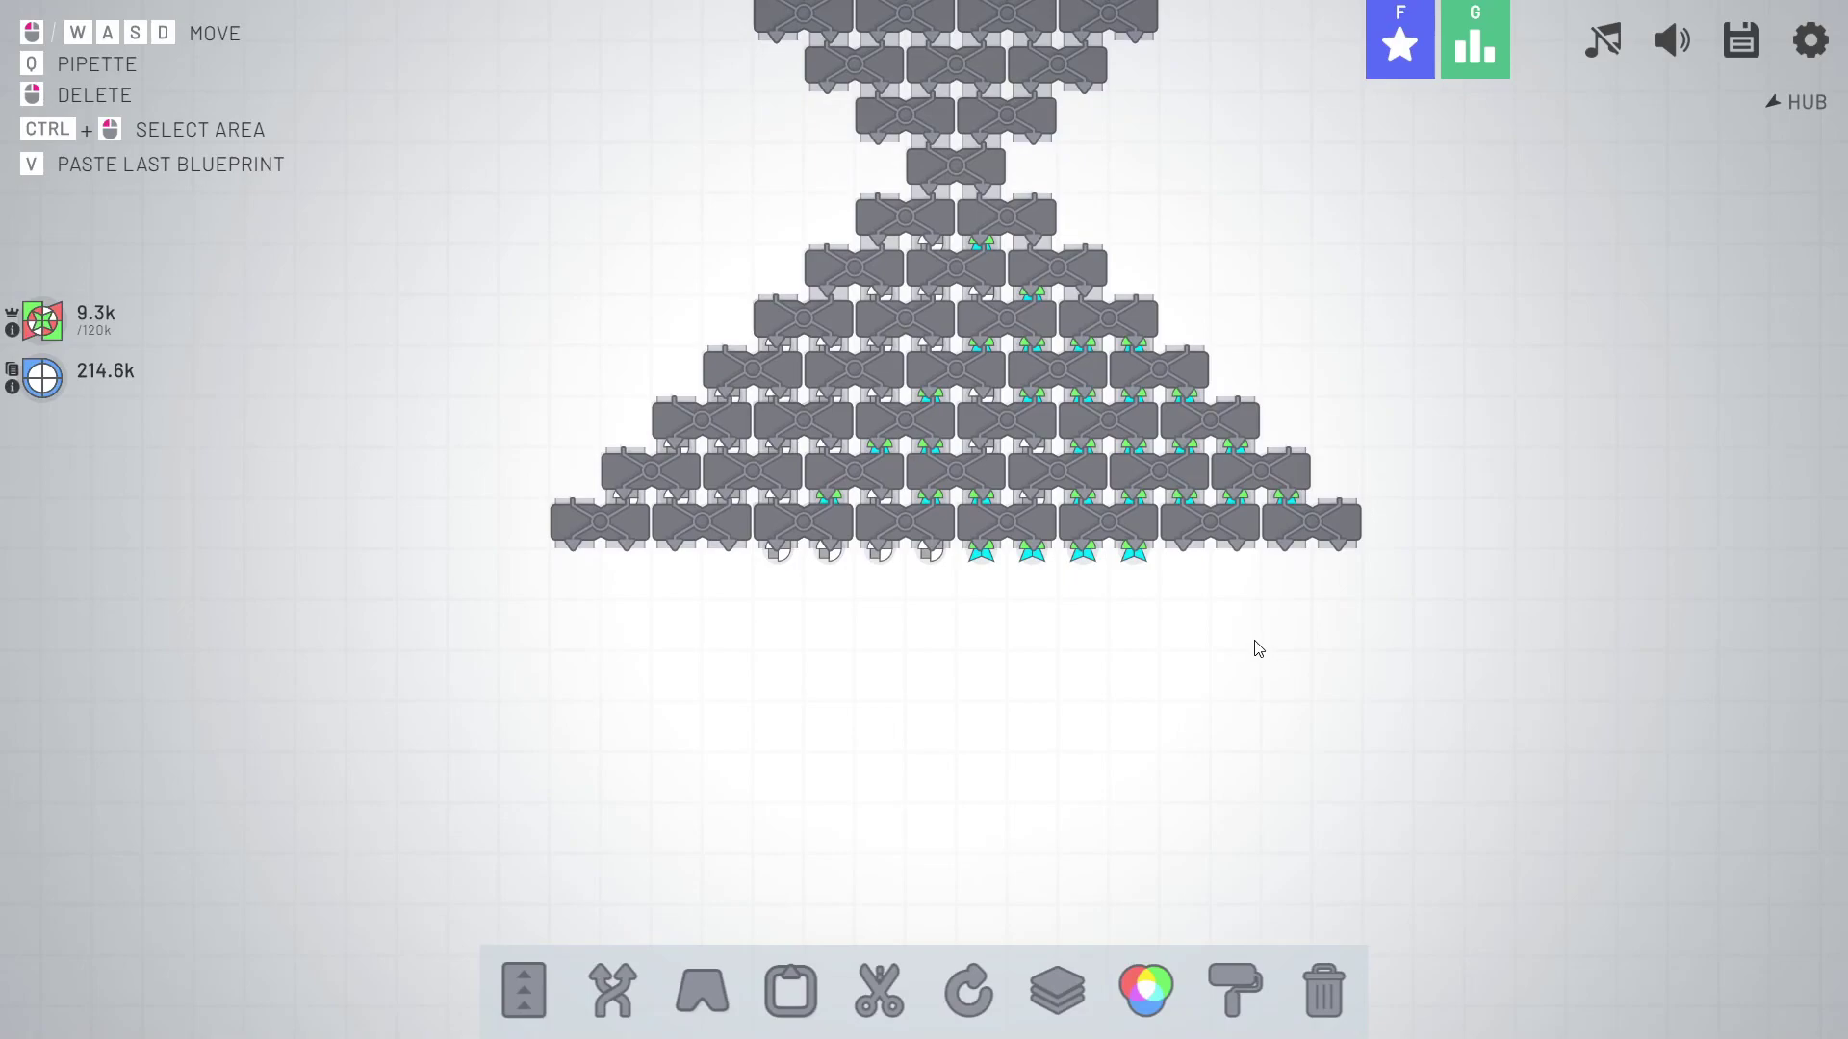
Reconnect the feed belt and select all the output belt columns.
key(0)
right_click(1290, 622)
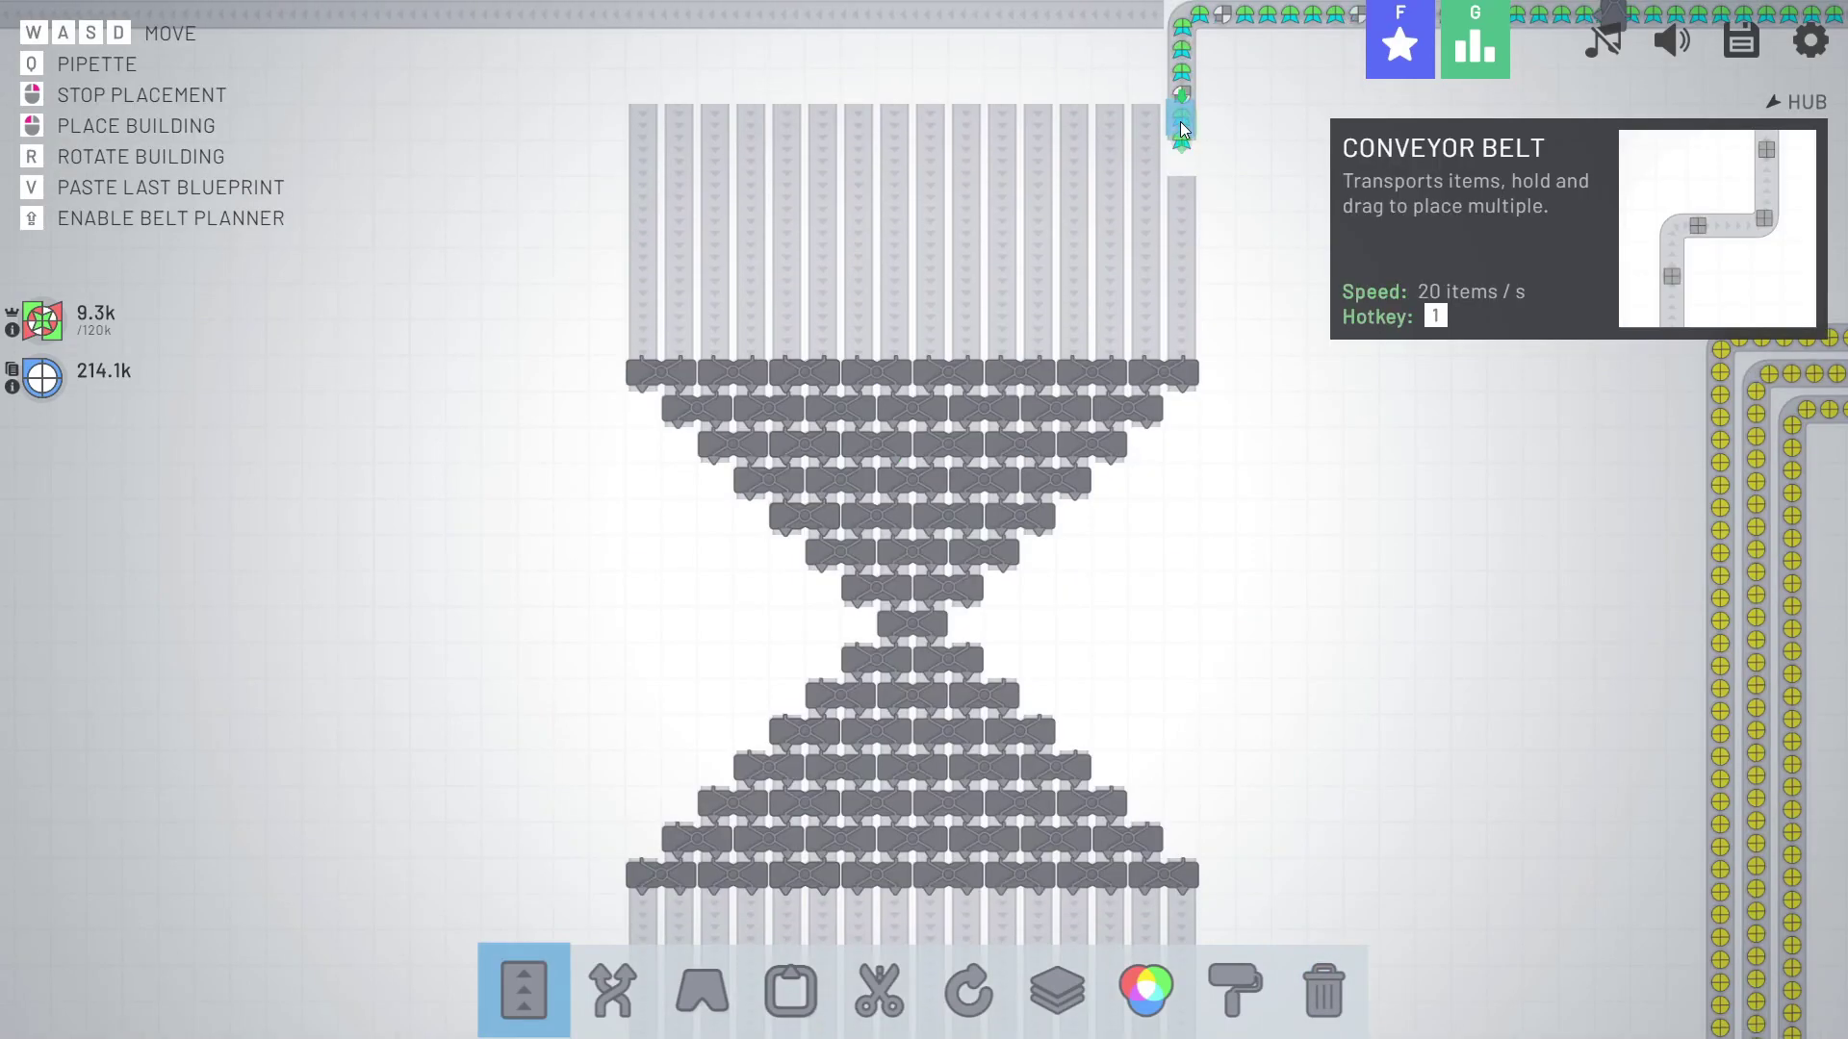
key(s)
key(s)
key(s)
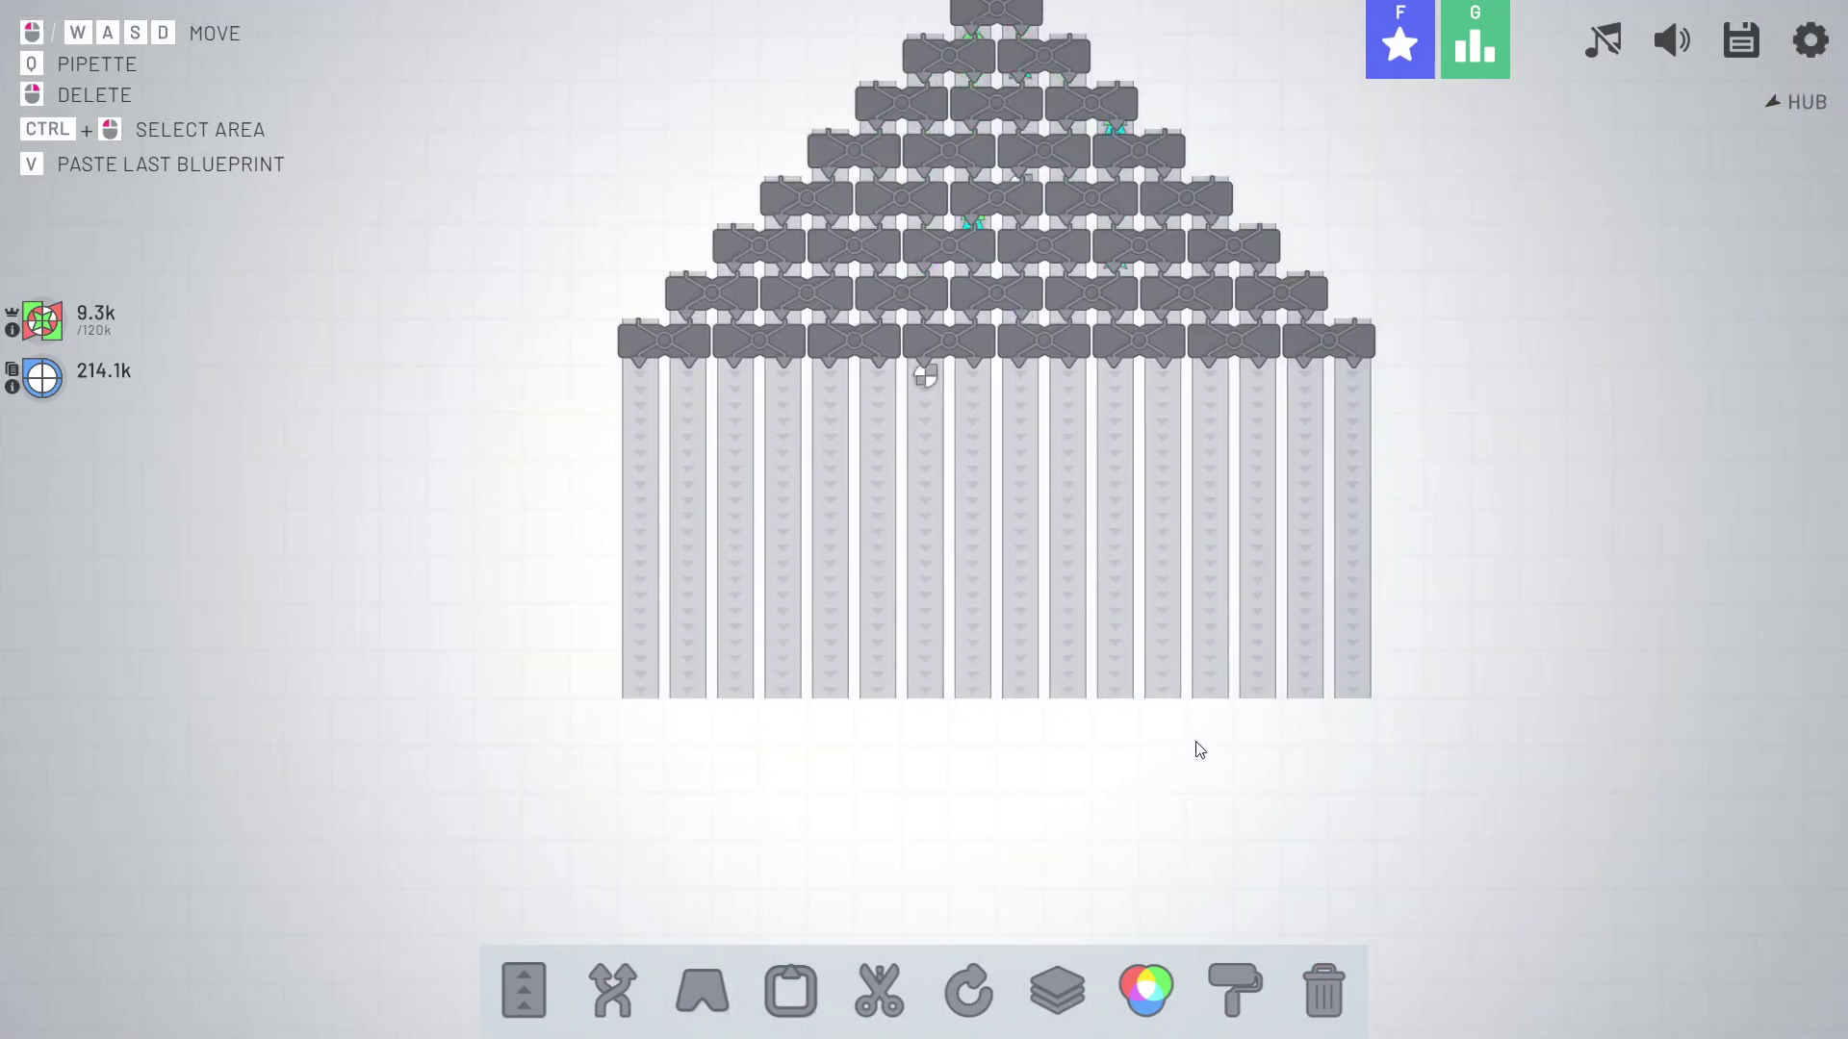
key(1)
right_click(1211, 740)
ctrl+drag(556, 844, 1669, 409)
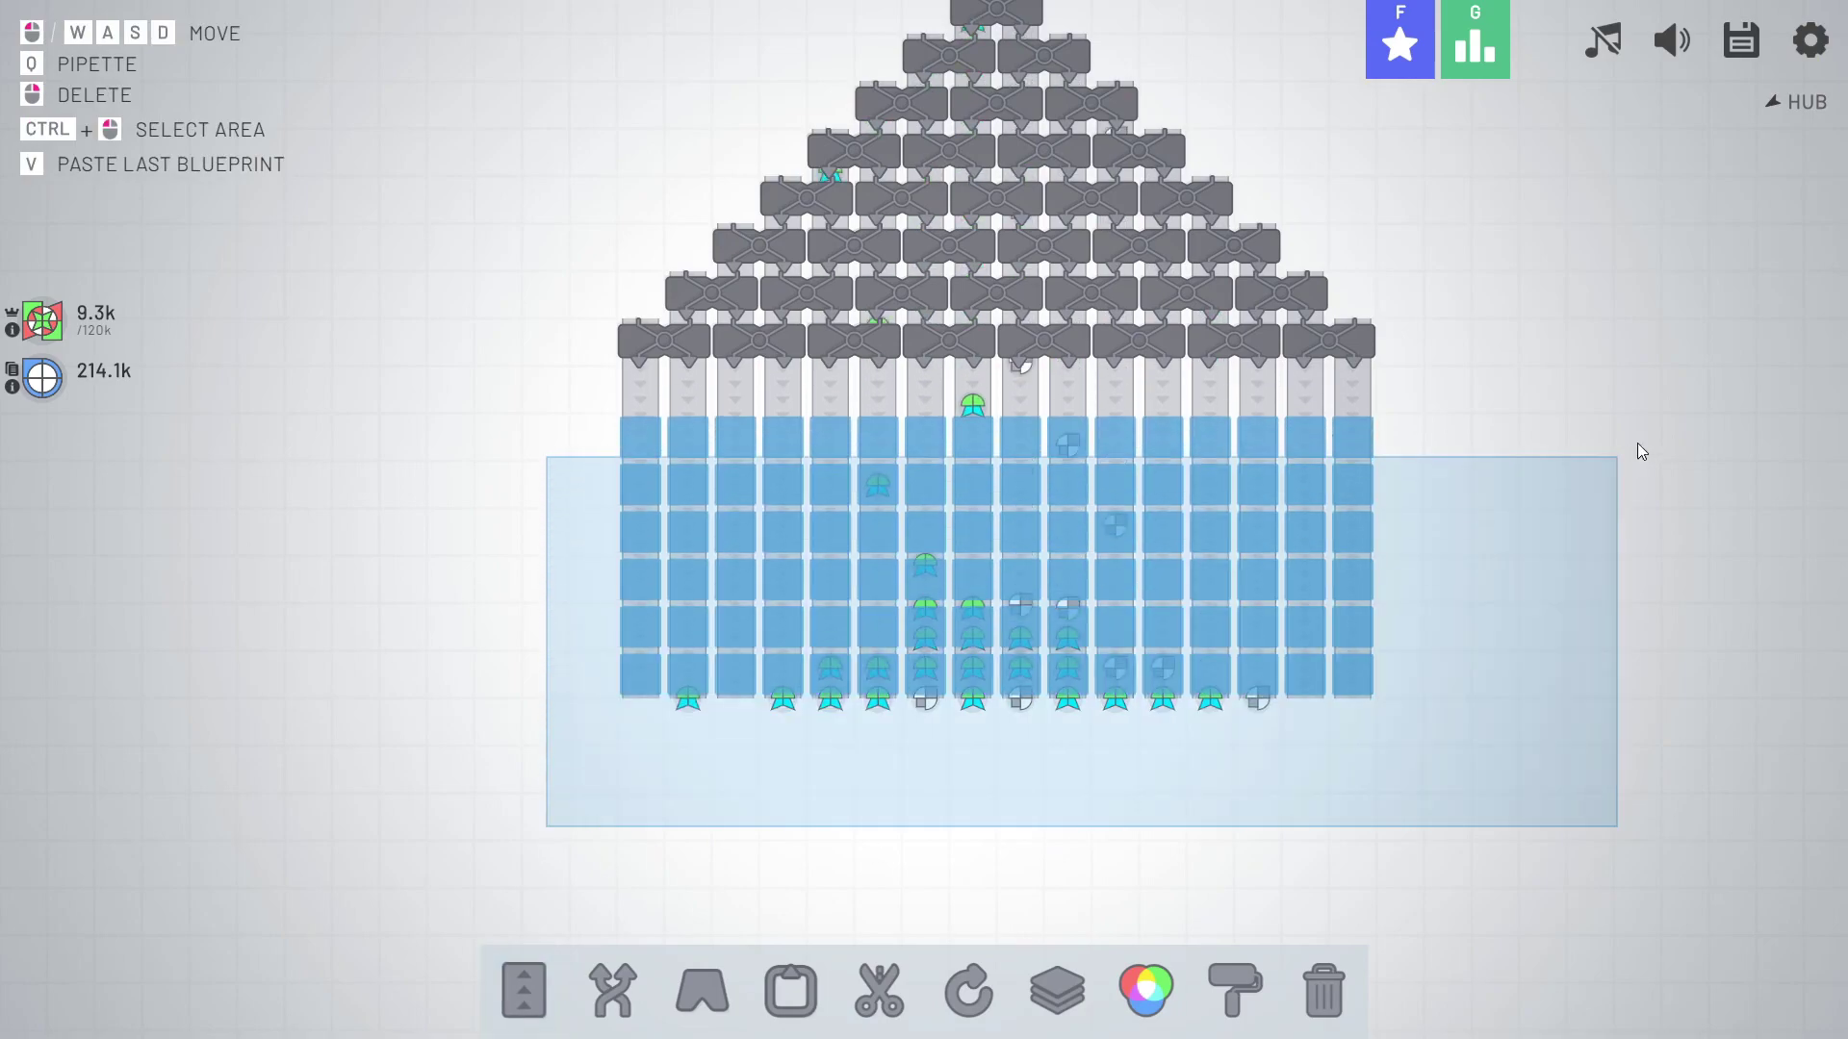
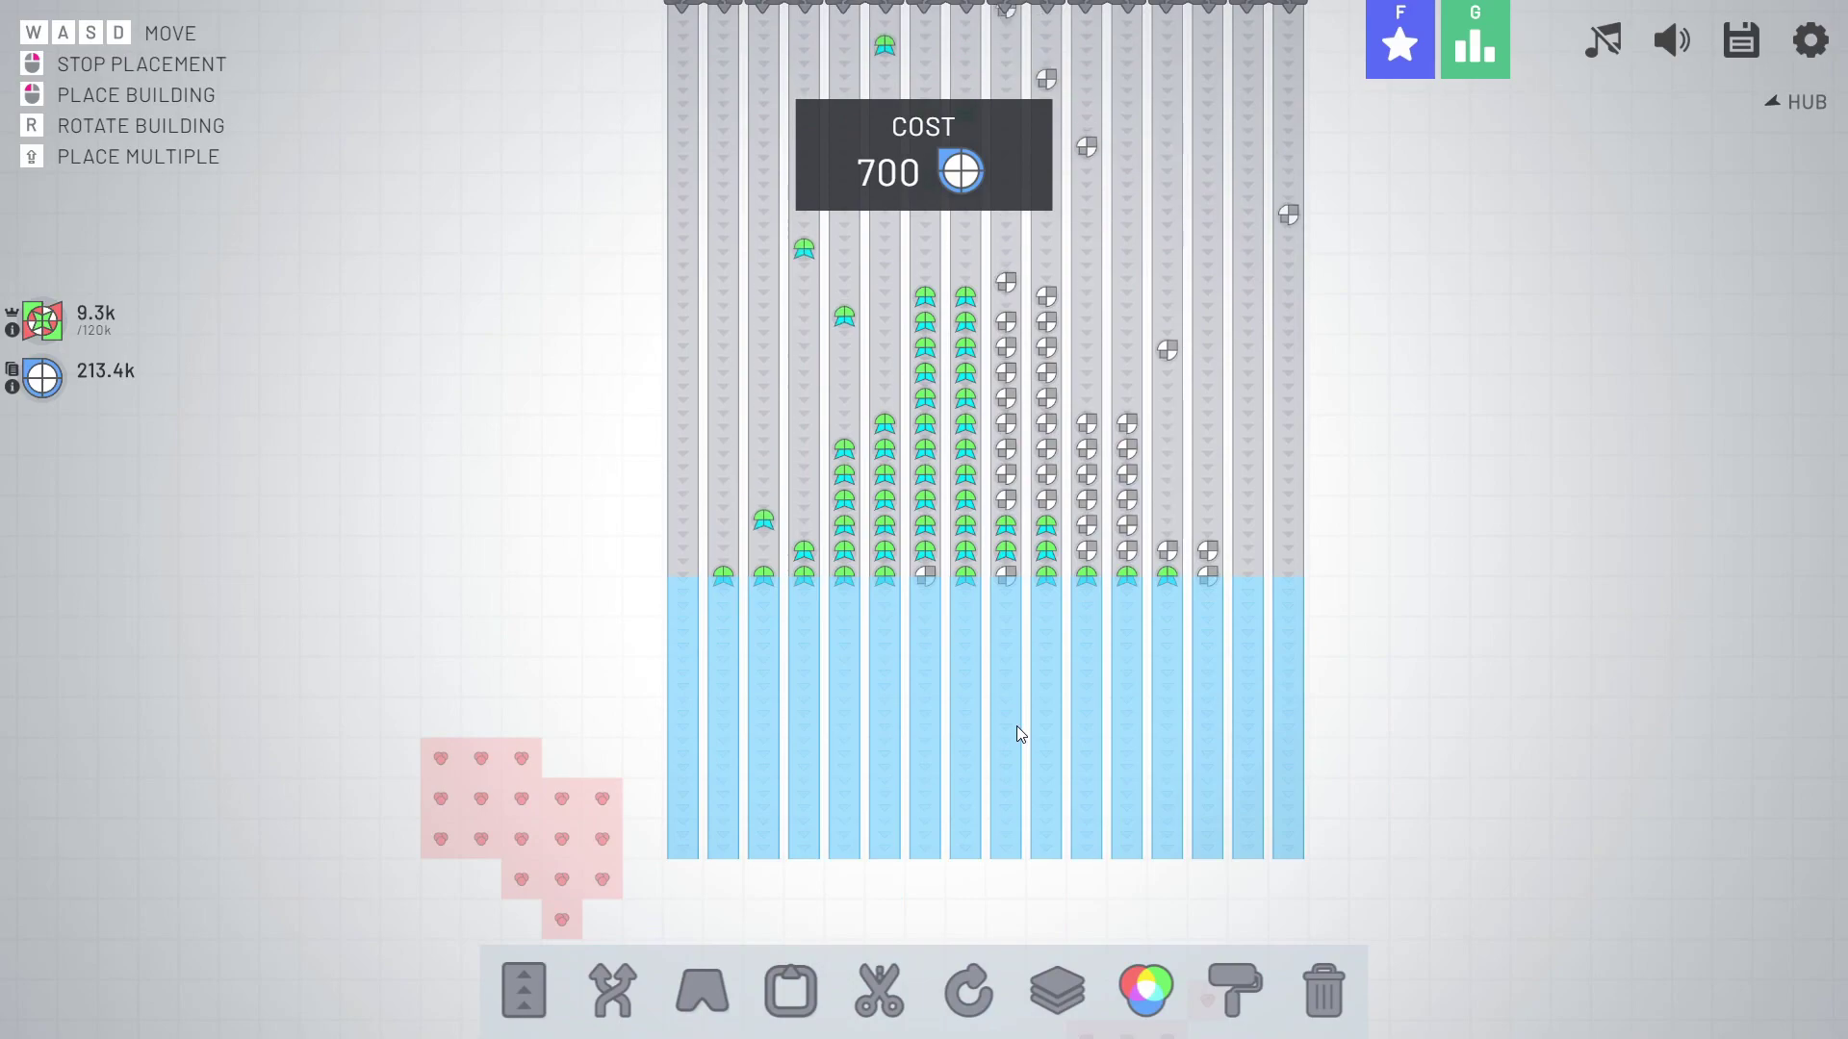
Place the pasted 700-shape blueprint copy below the belt columns and review it.
click(1020, 729)
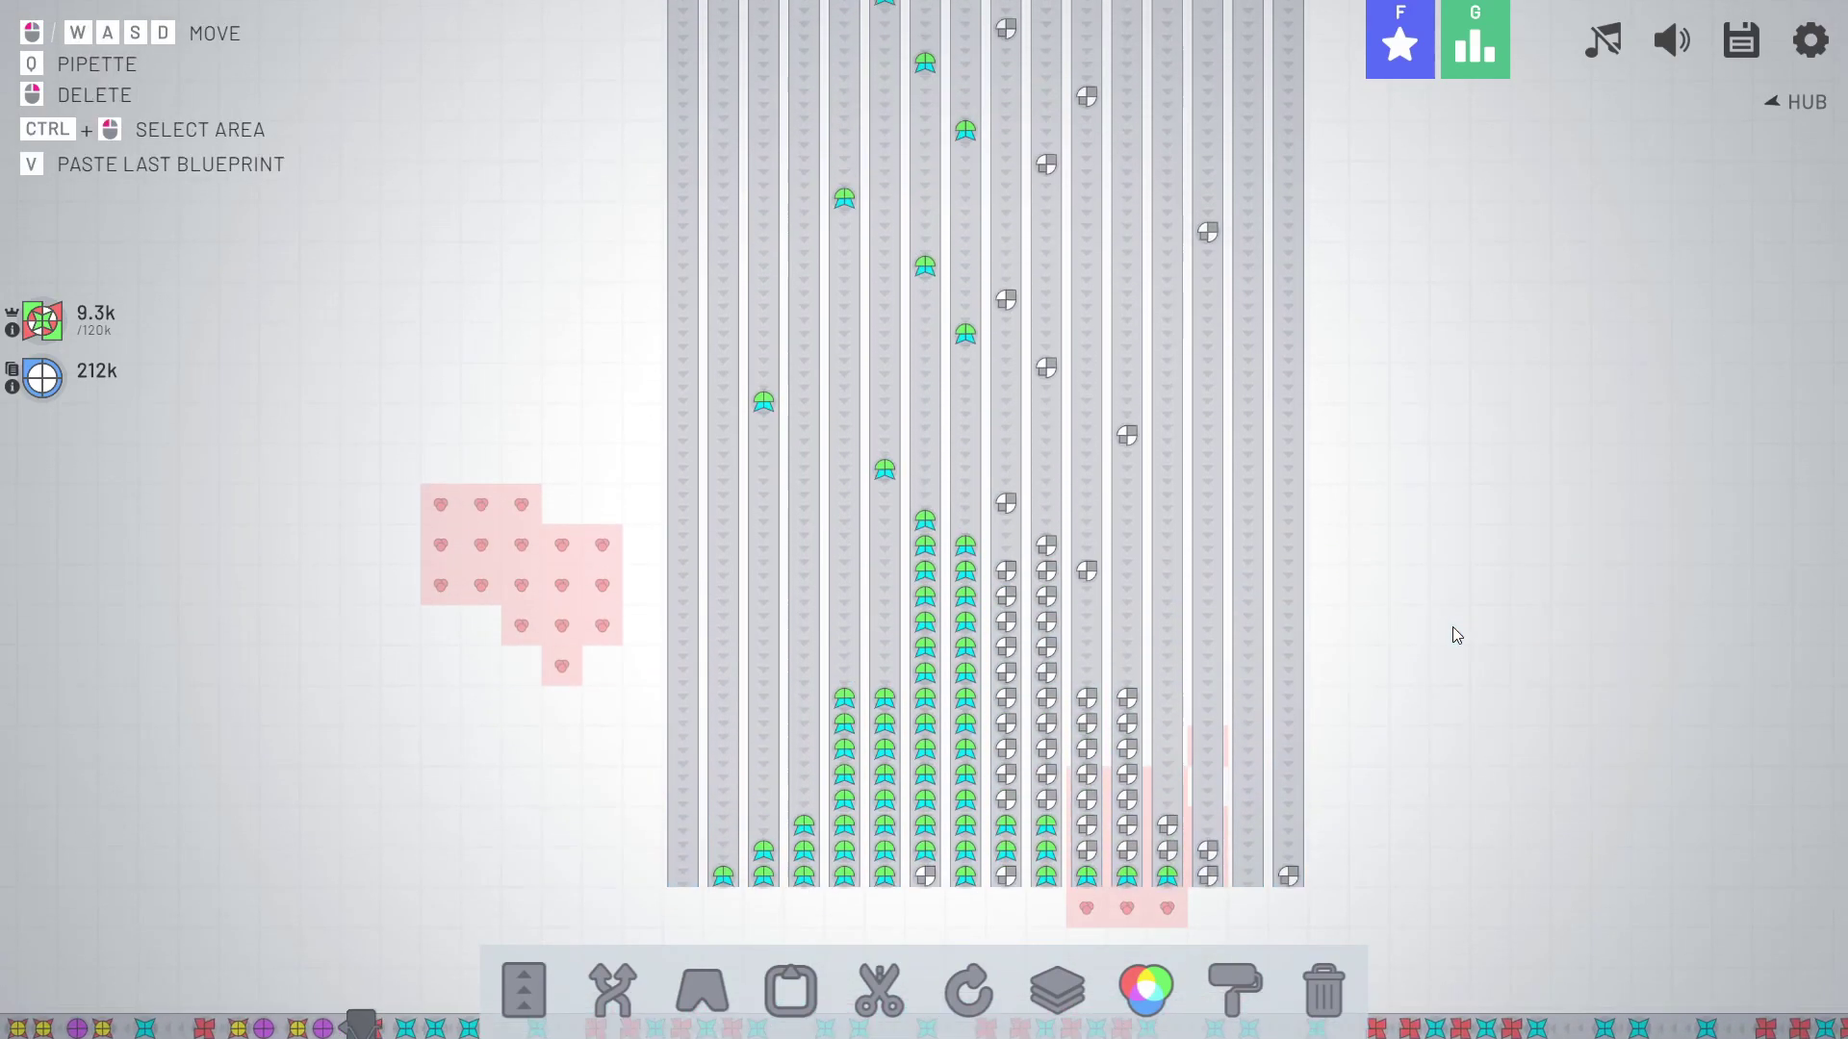
key(s)
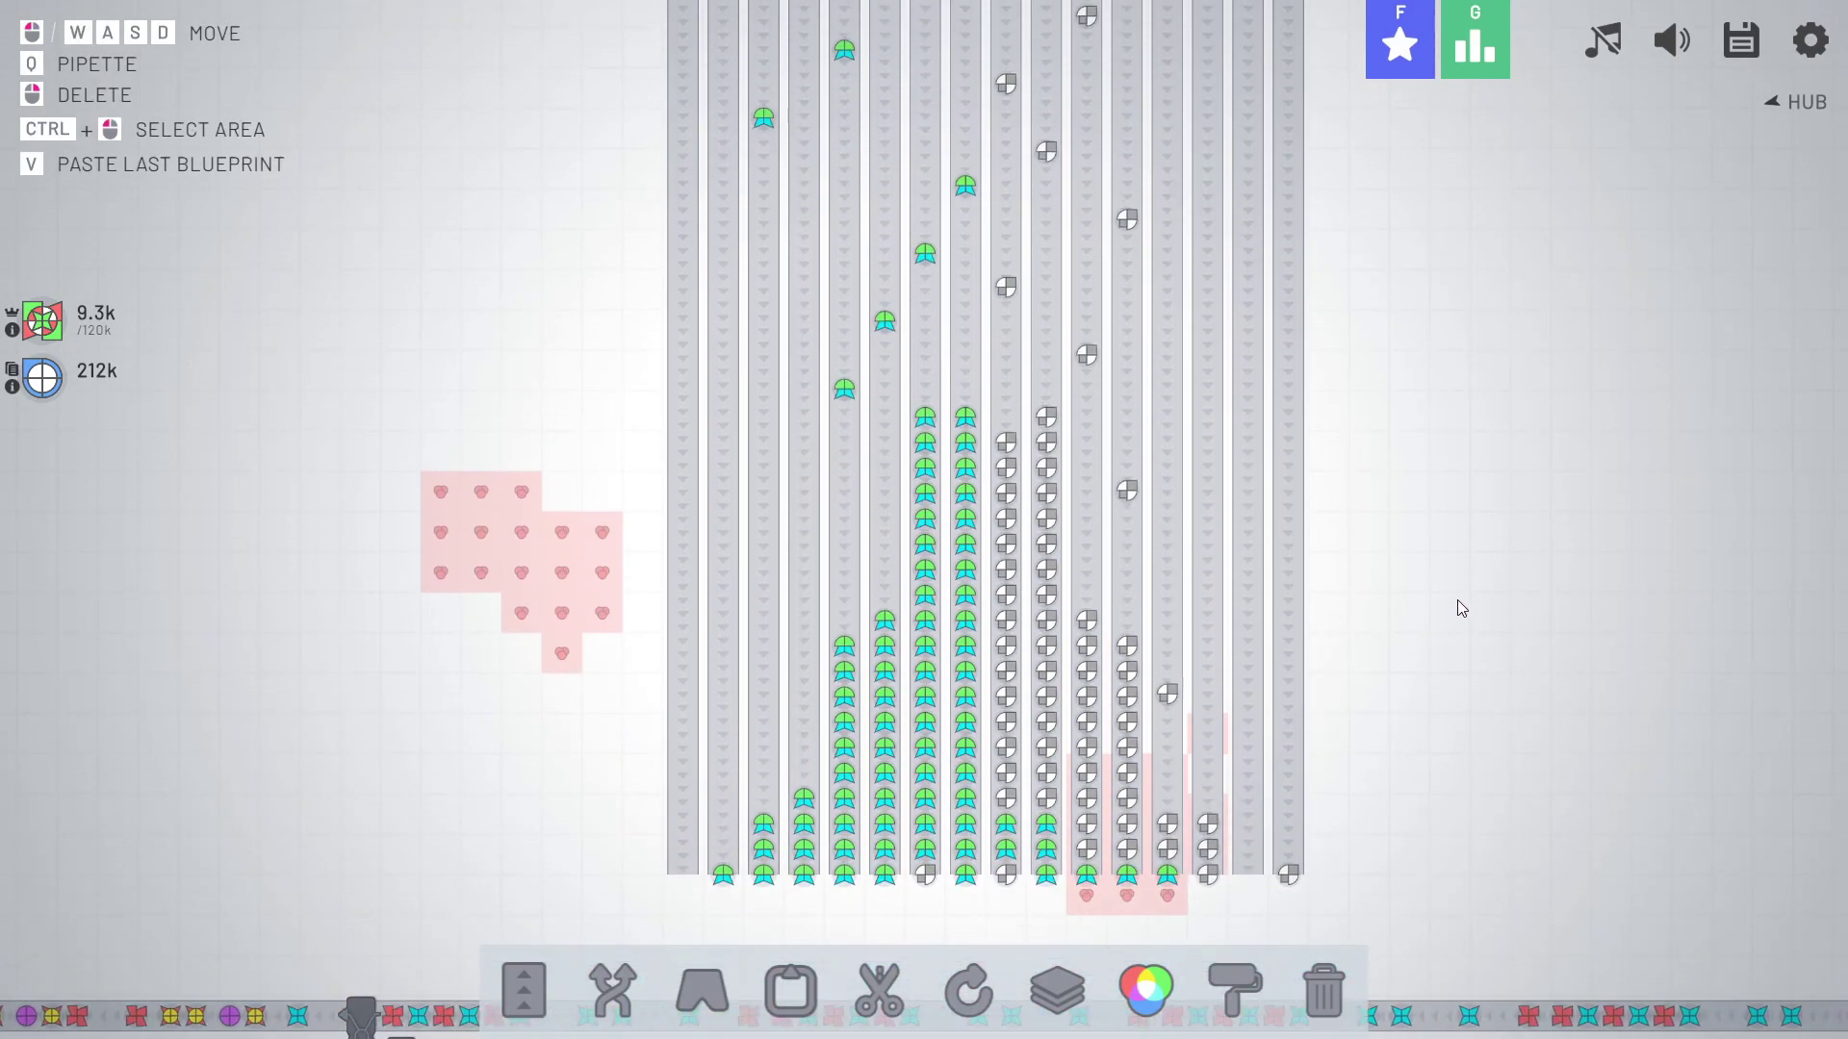
key(w)
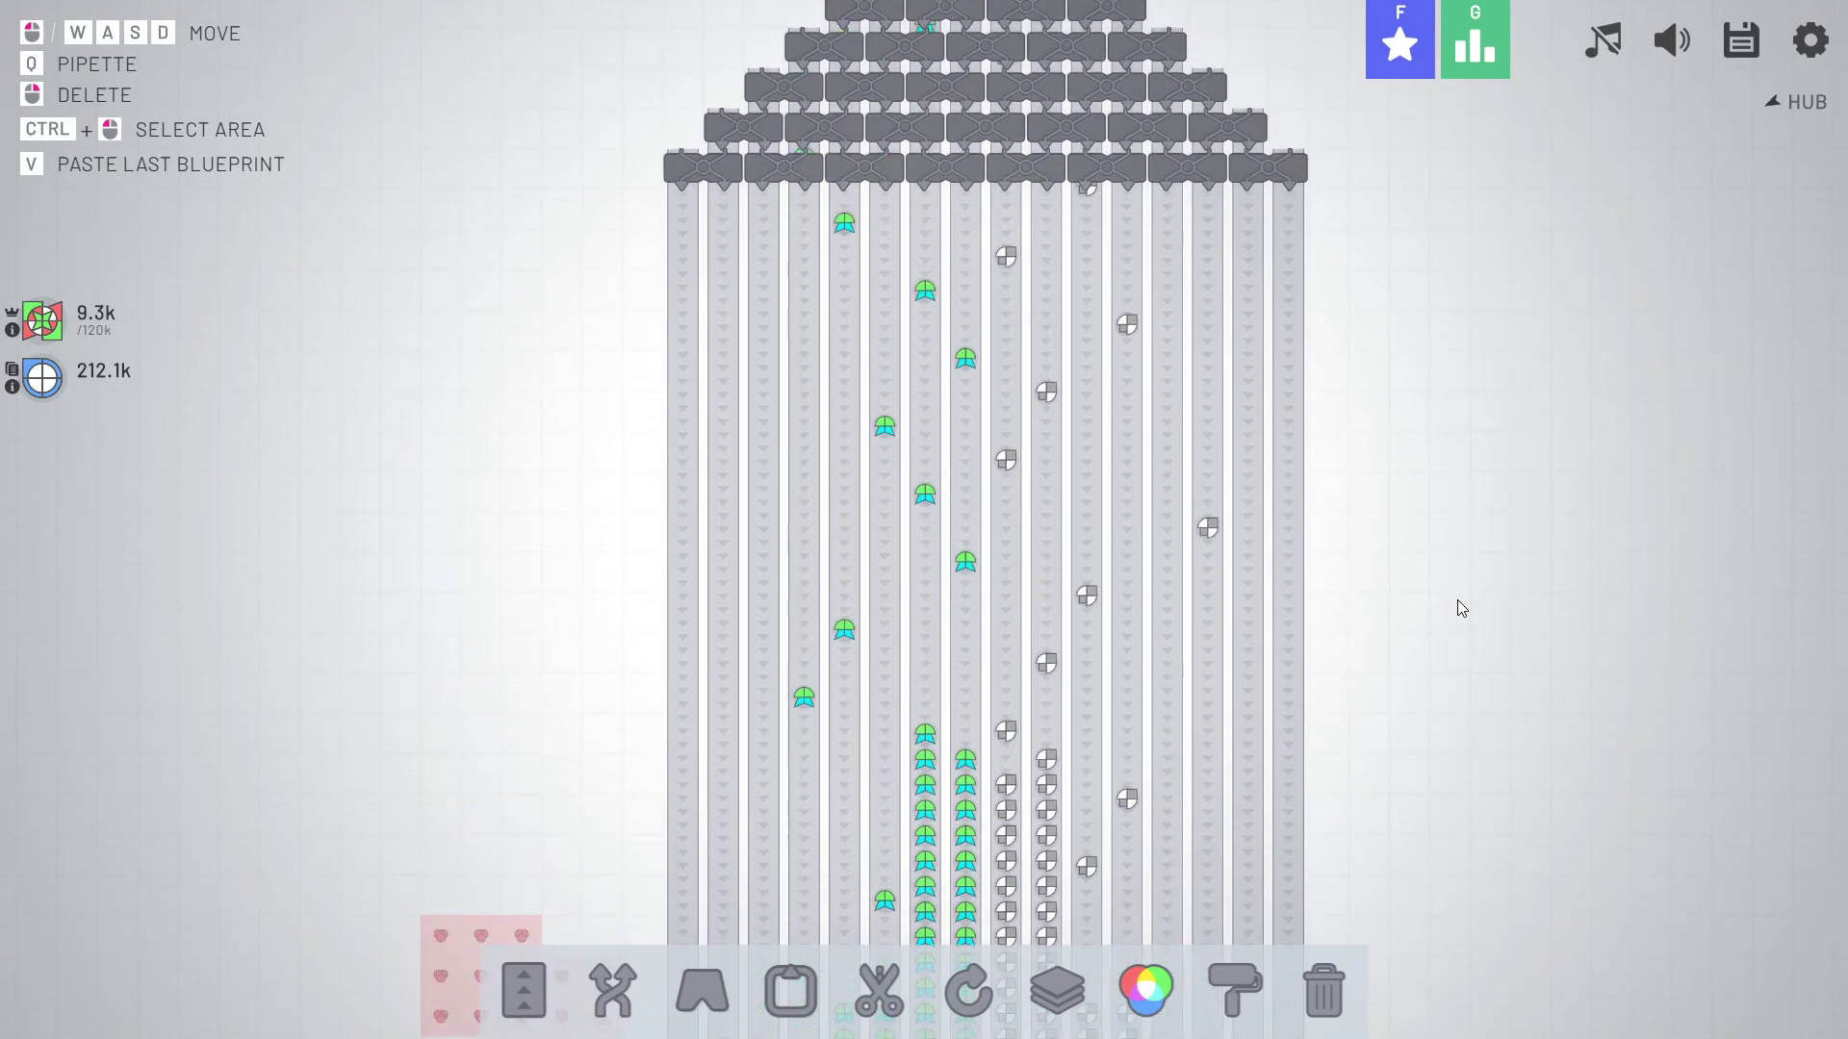
key(s)
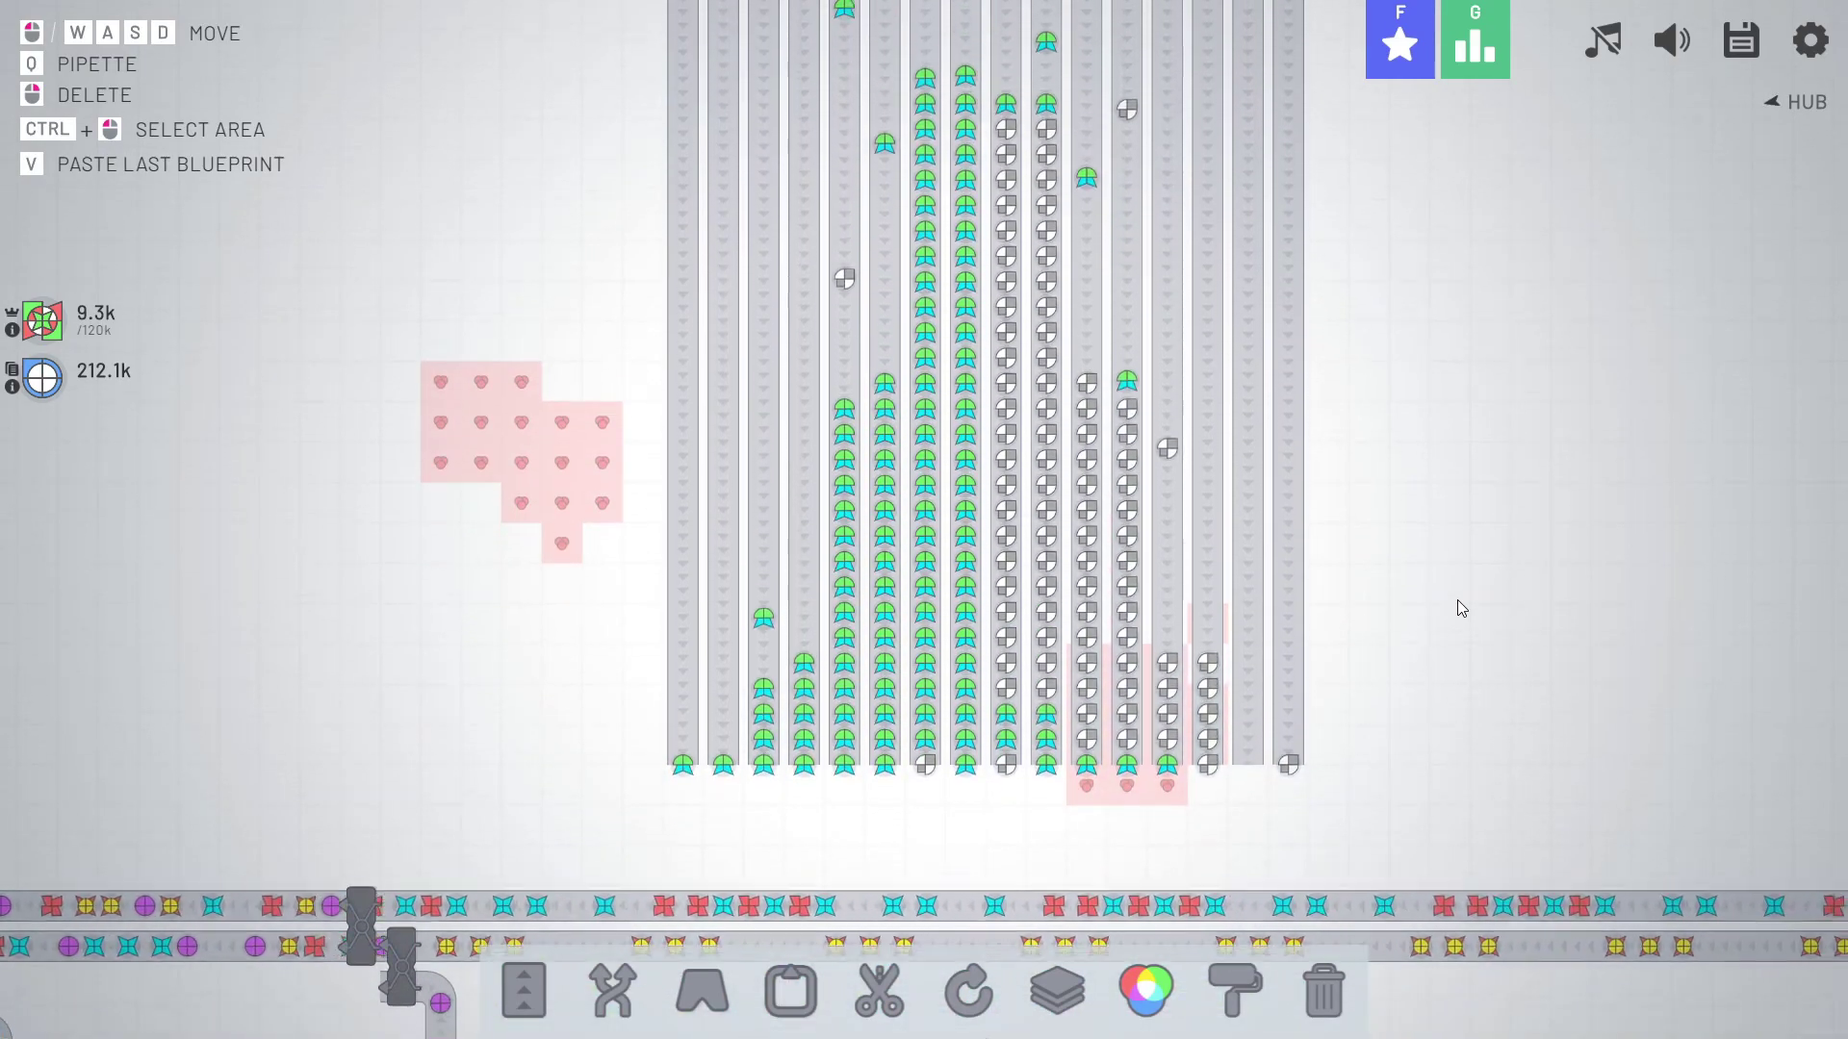
key(w)
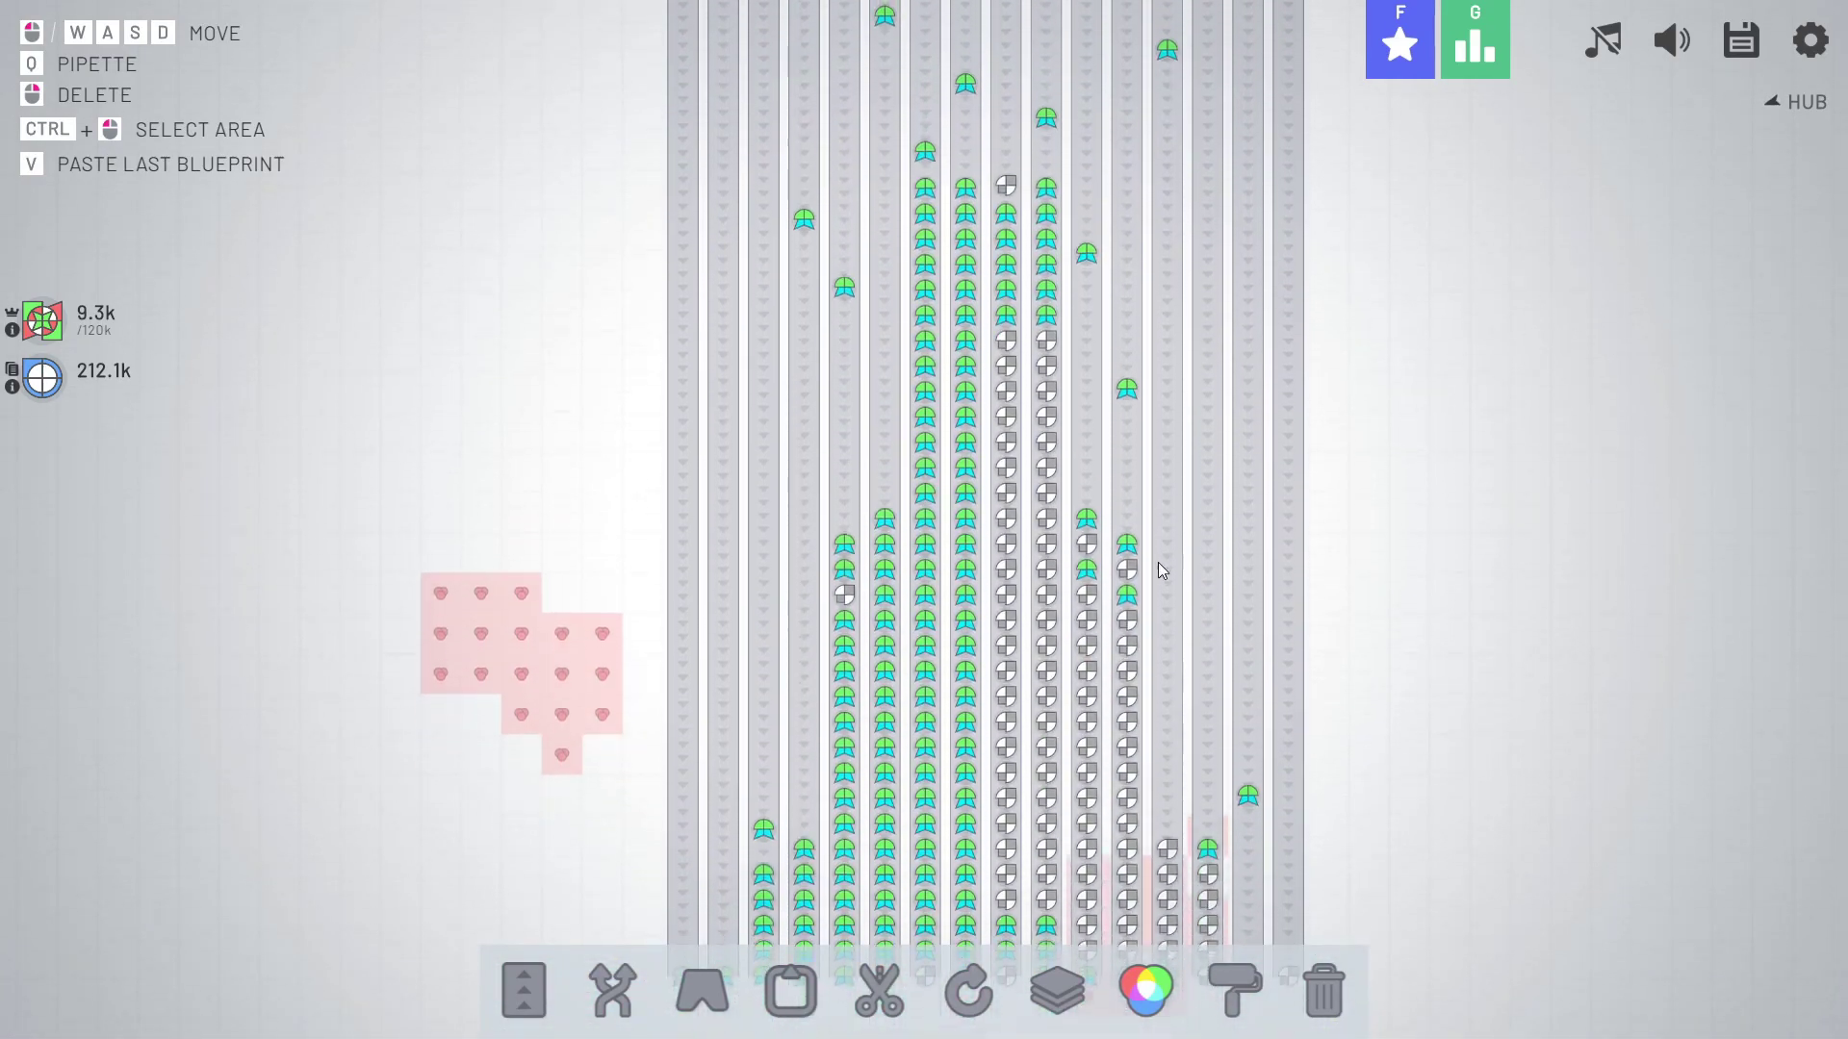
key(w)
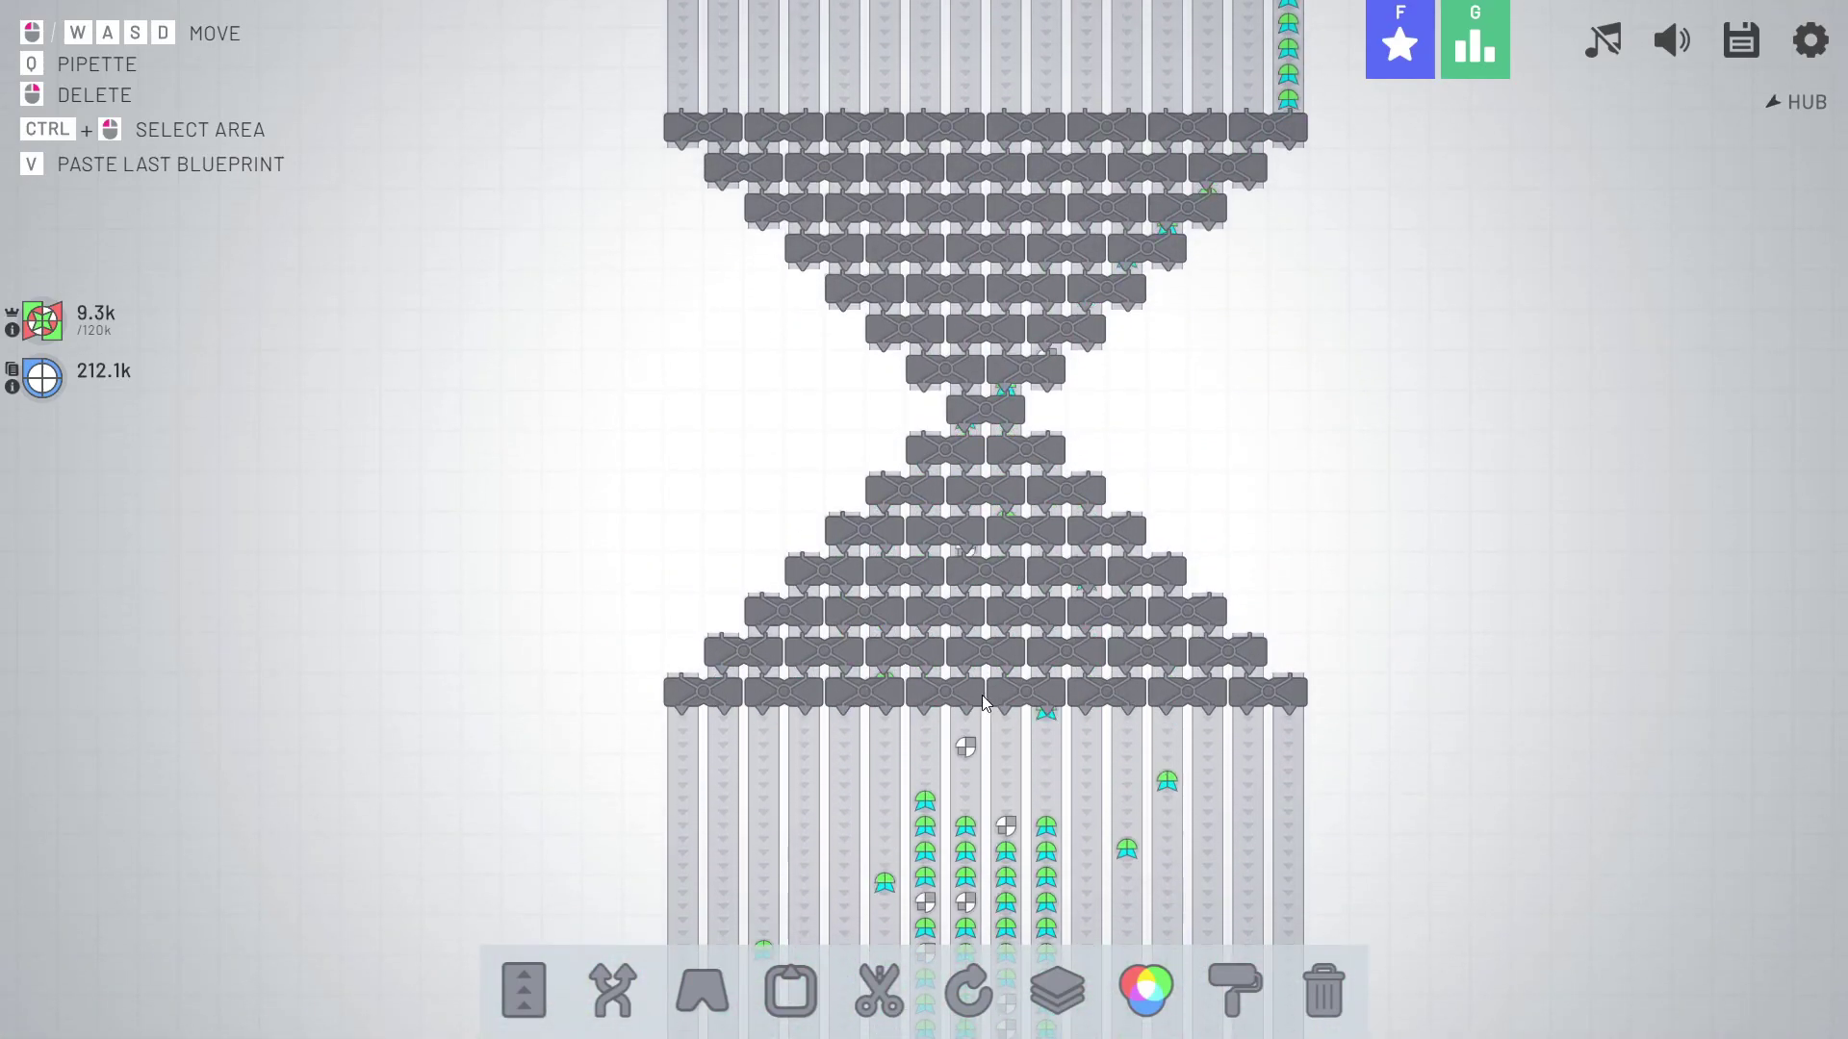
Box-select all the belt columns below the hourglass balancer.
key(s)
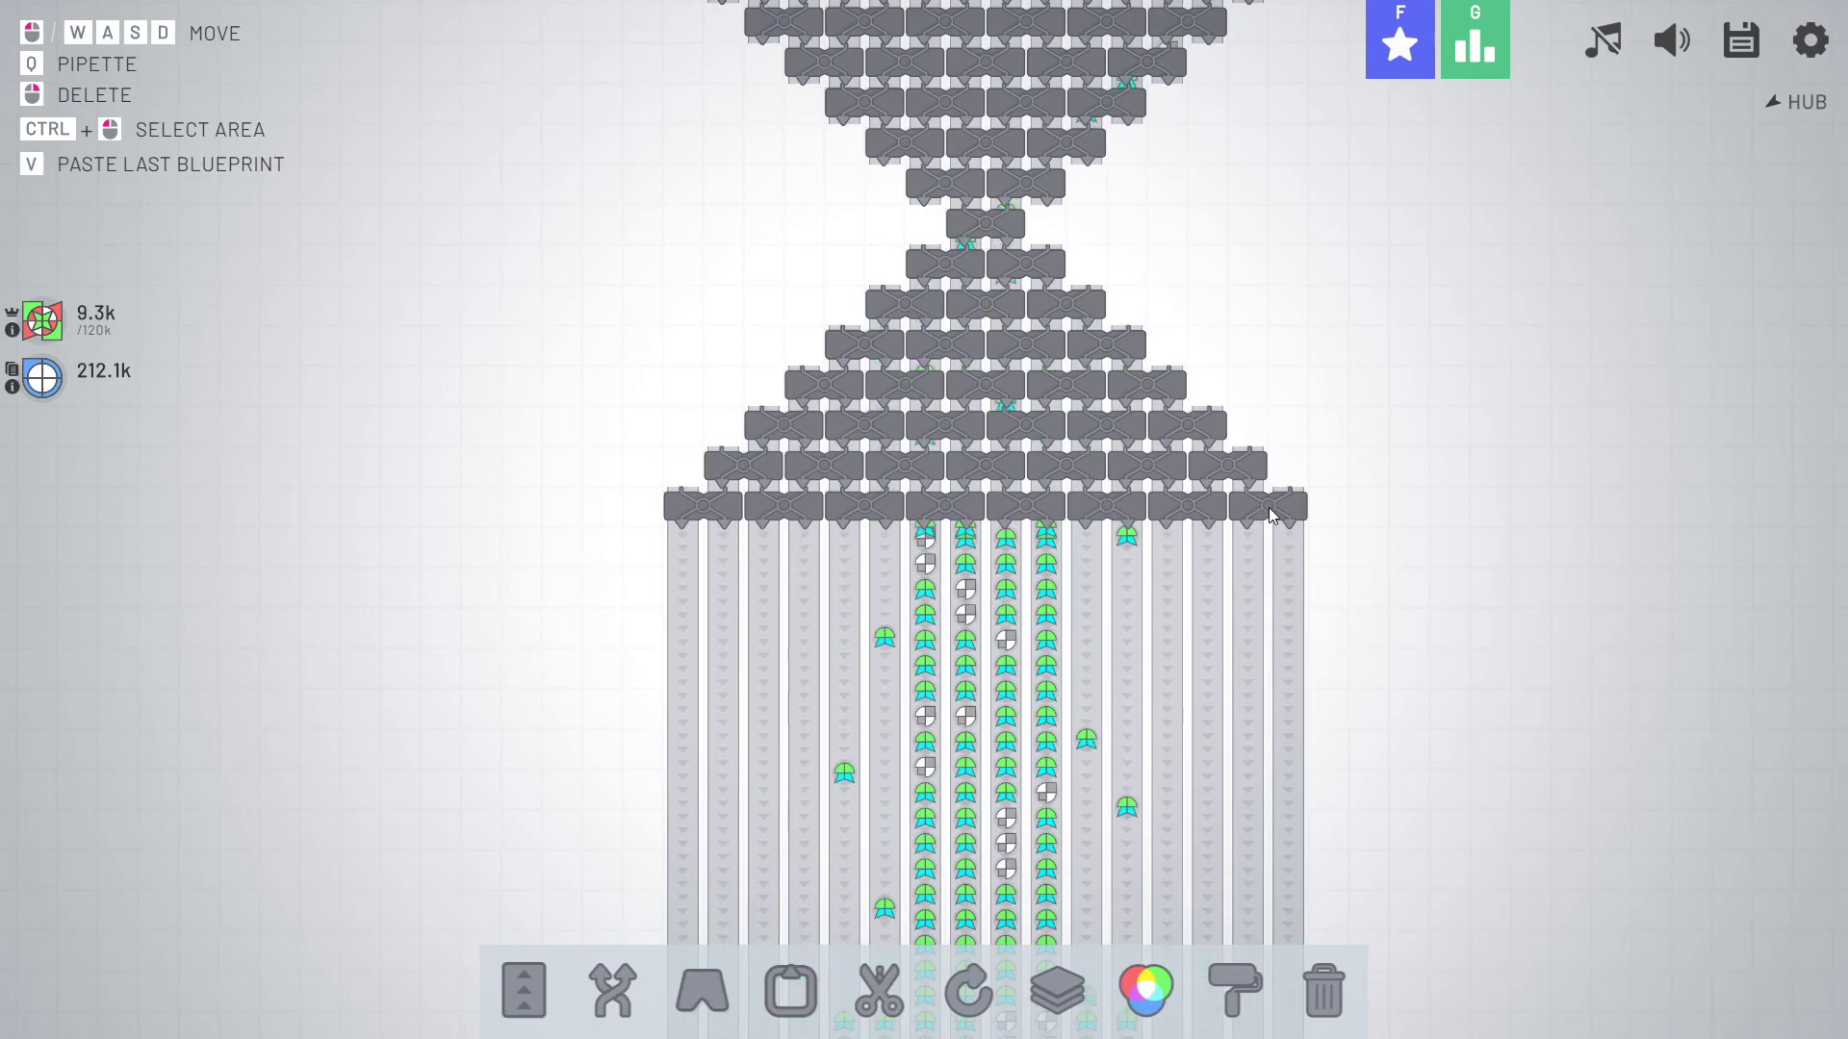
key(s)
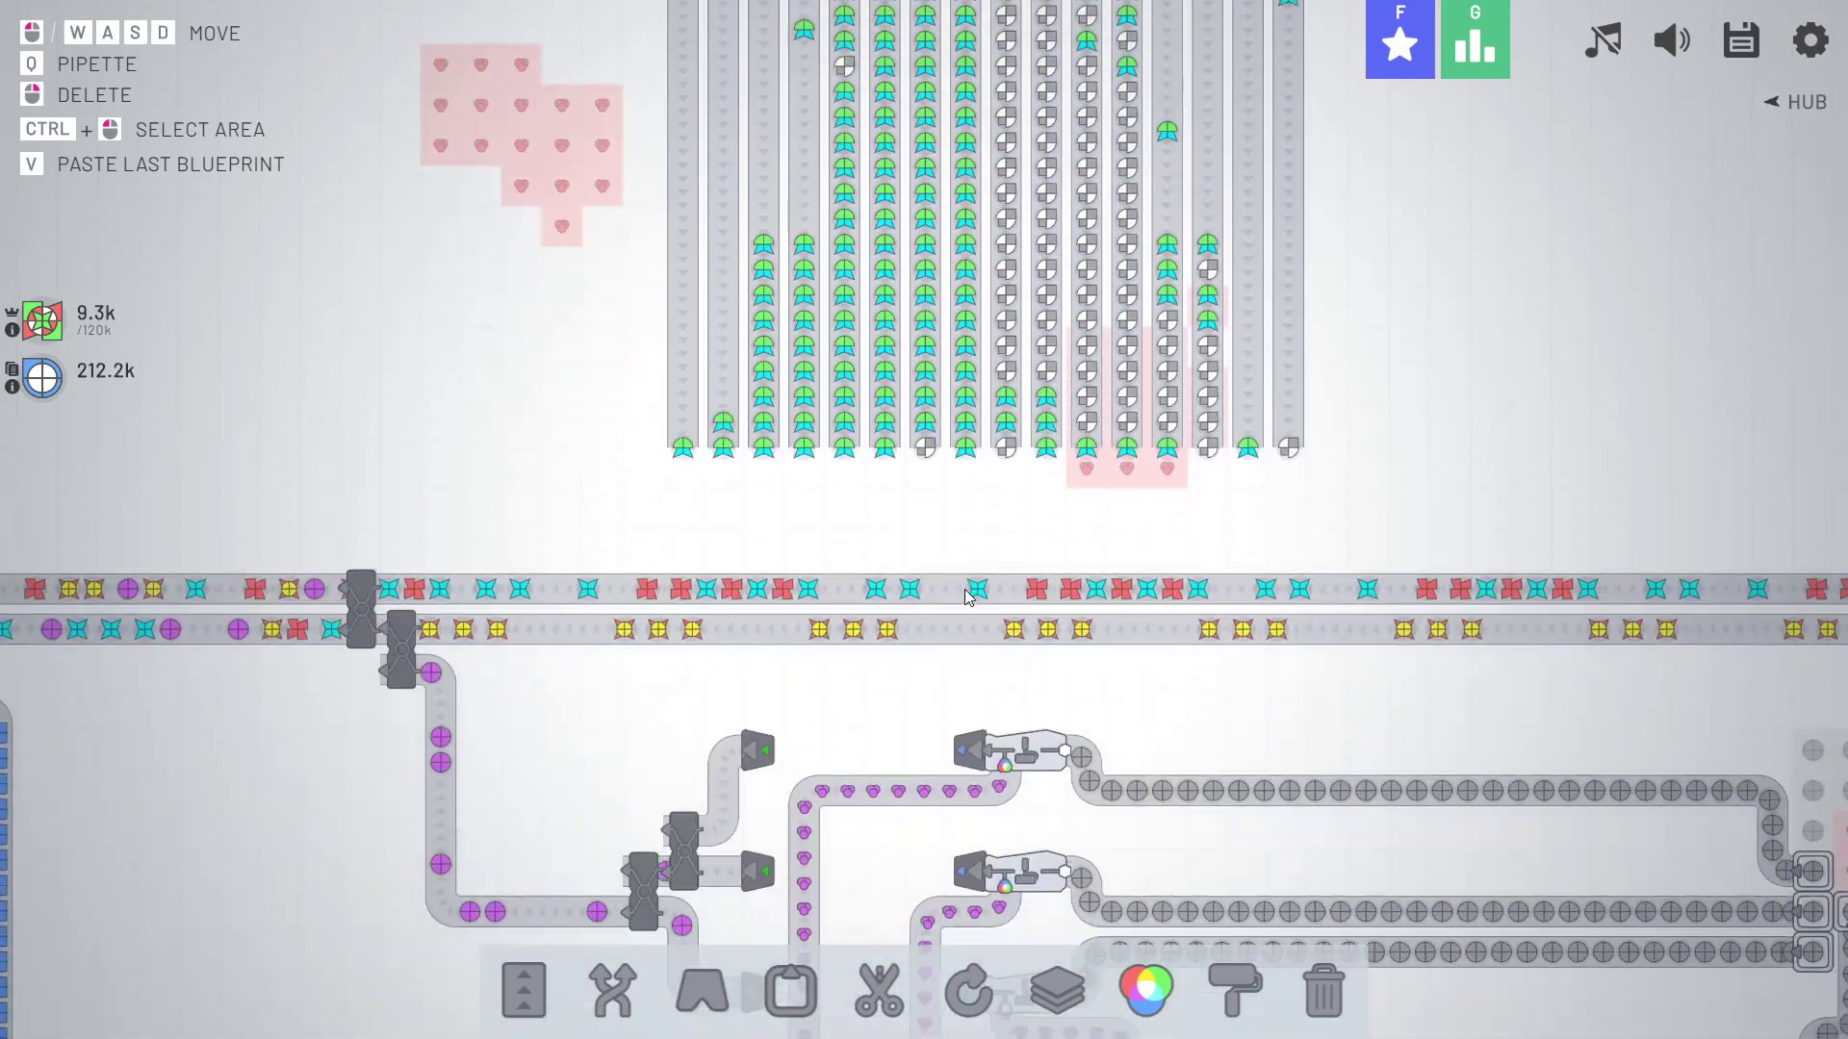
key(w)
mouse_move(615, 540)
ctrl+mouse_down()
mouse_move(1494, 305)
mouse_move(1504, 284)
ctrl+mouse_up()
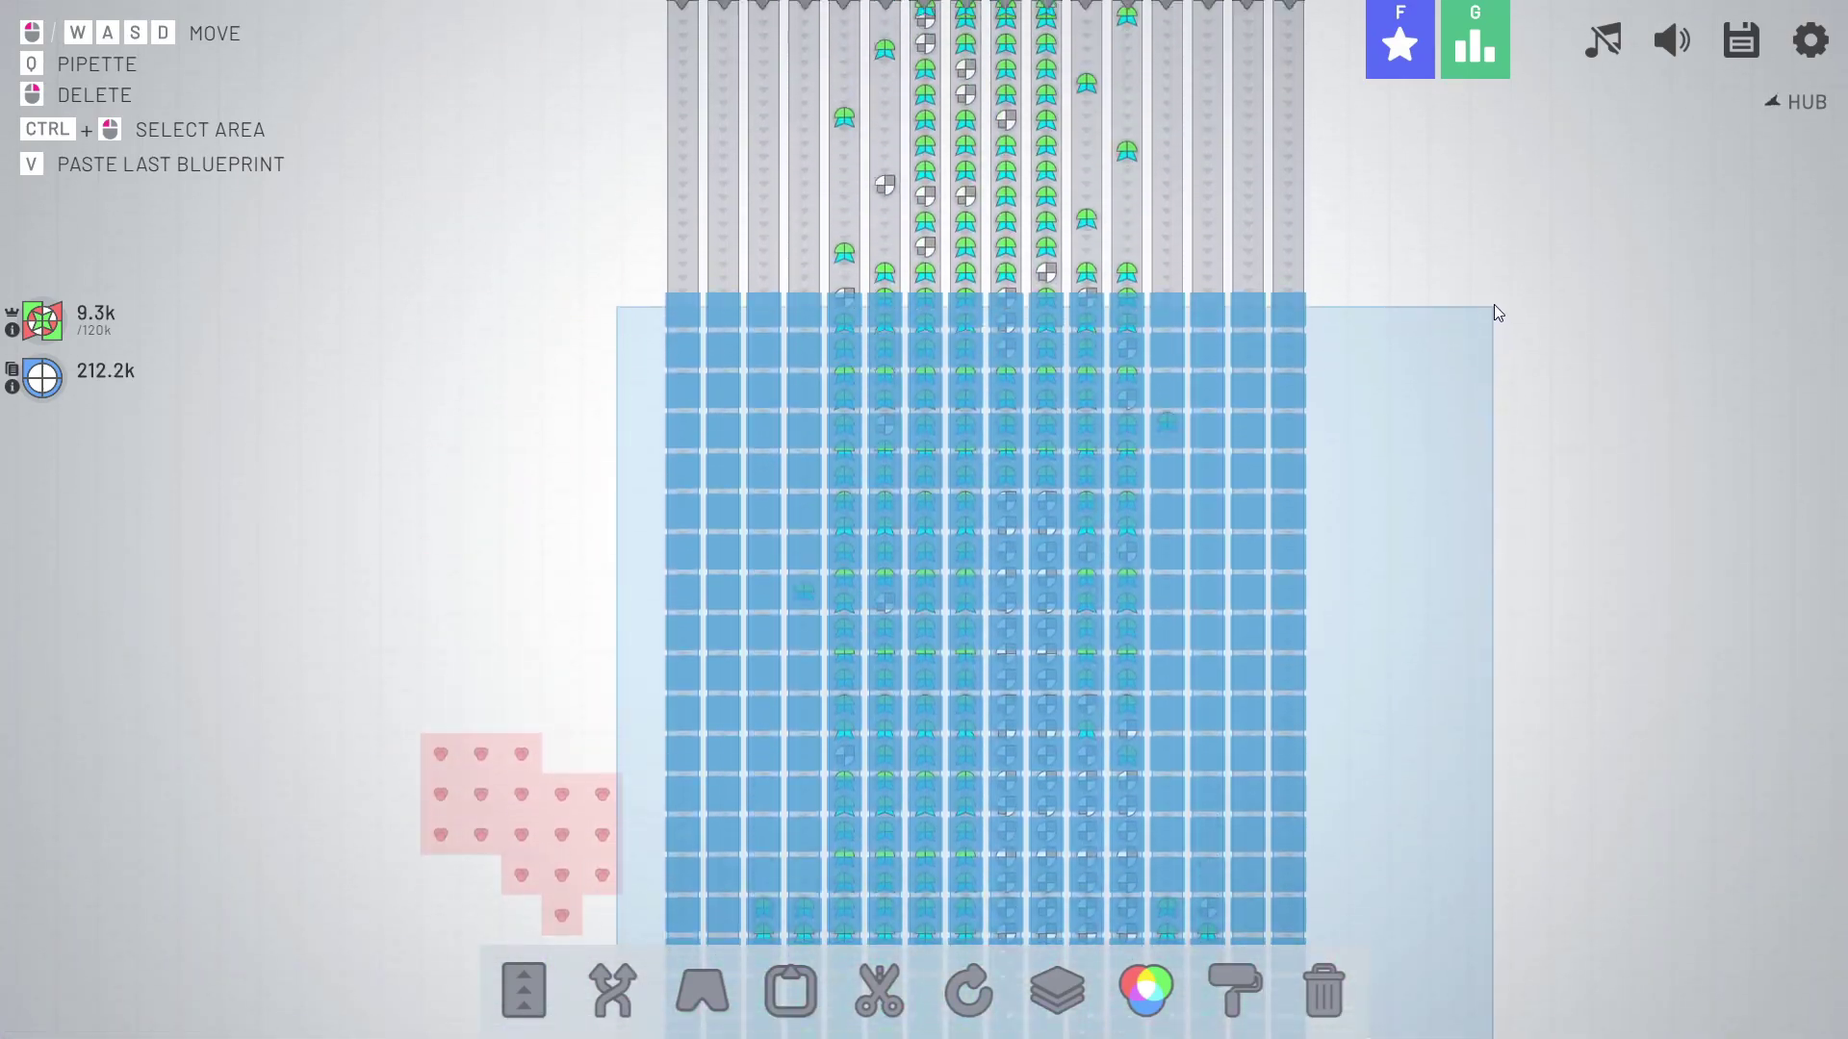
Delete the 448 selected belt-column buildings.
key(w)
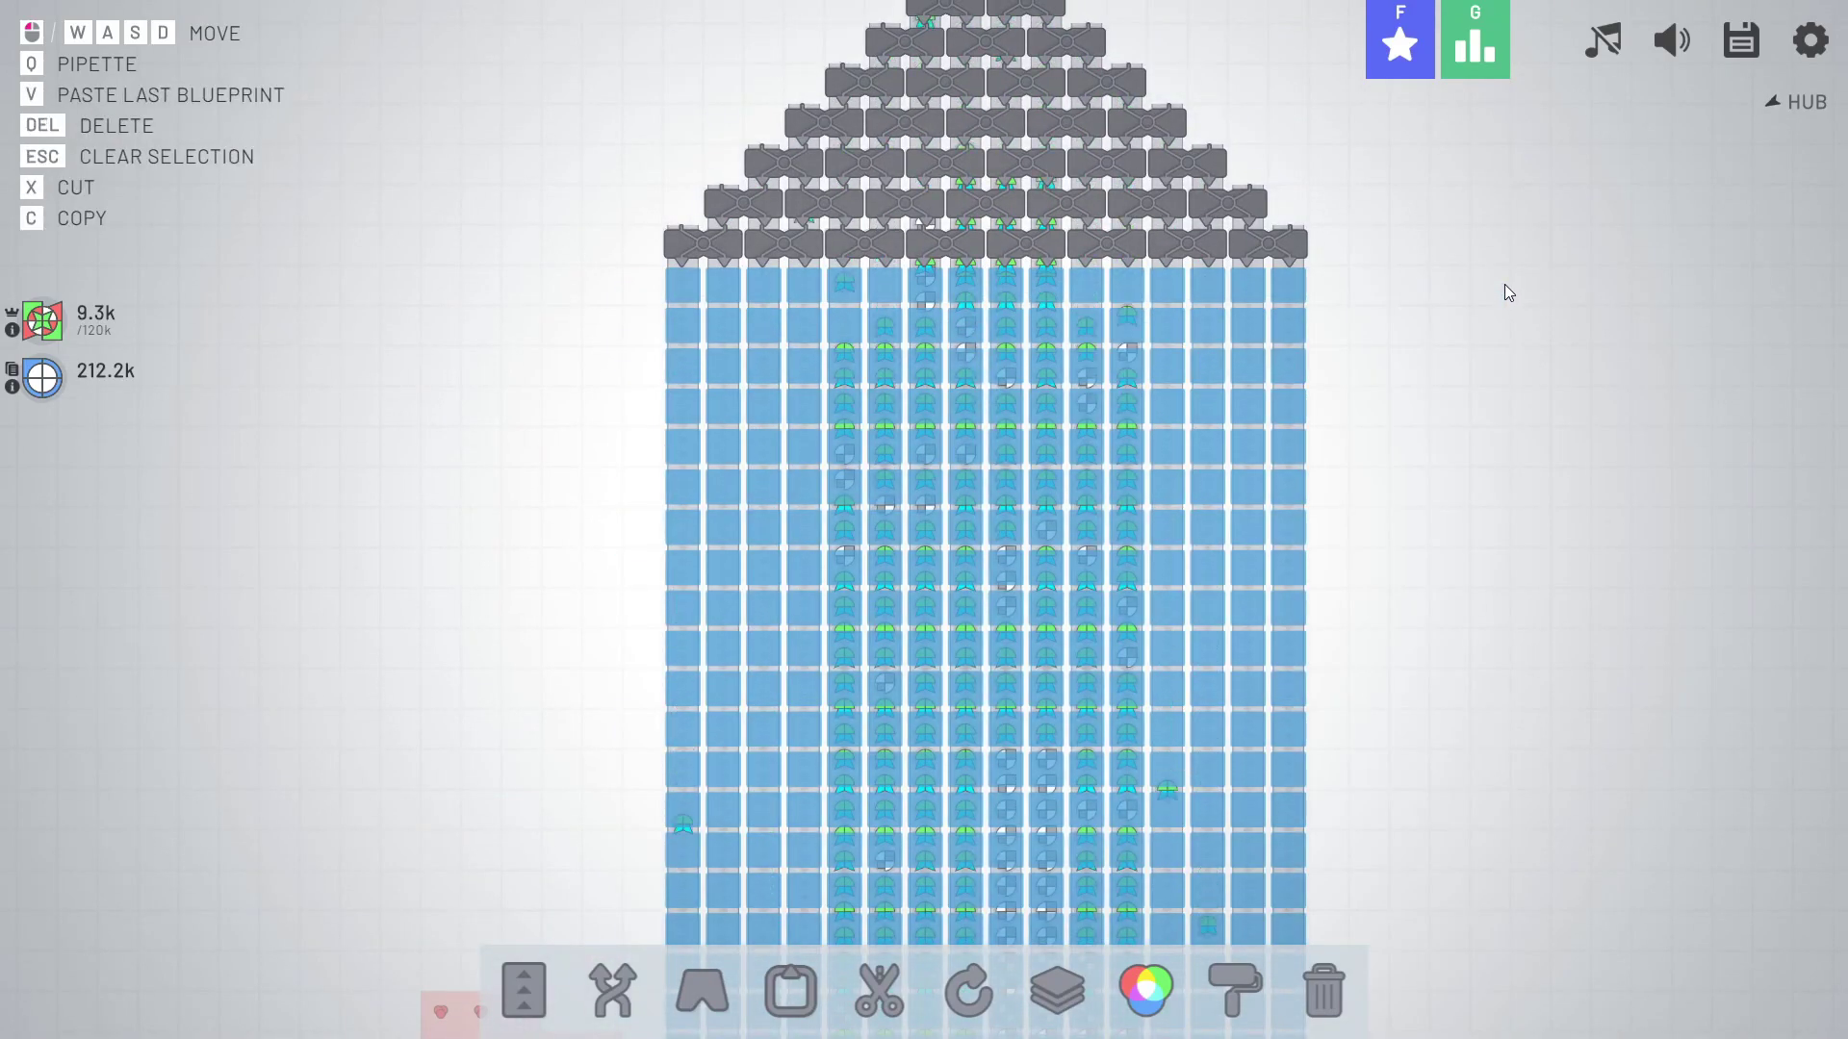
key(Delete)
click(1178, 599)
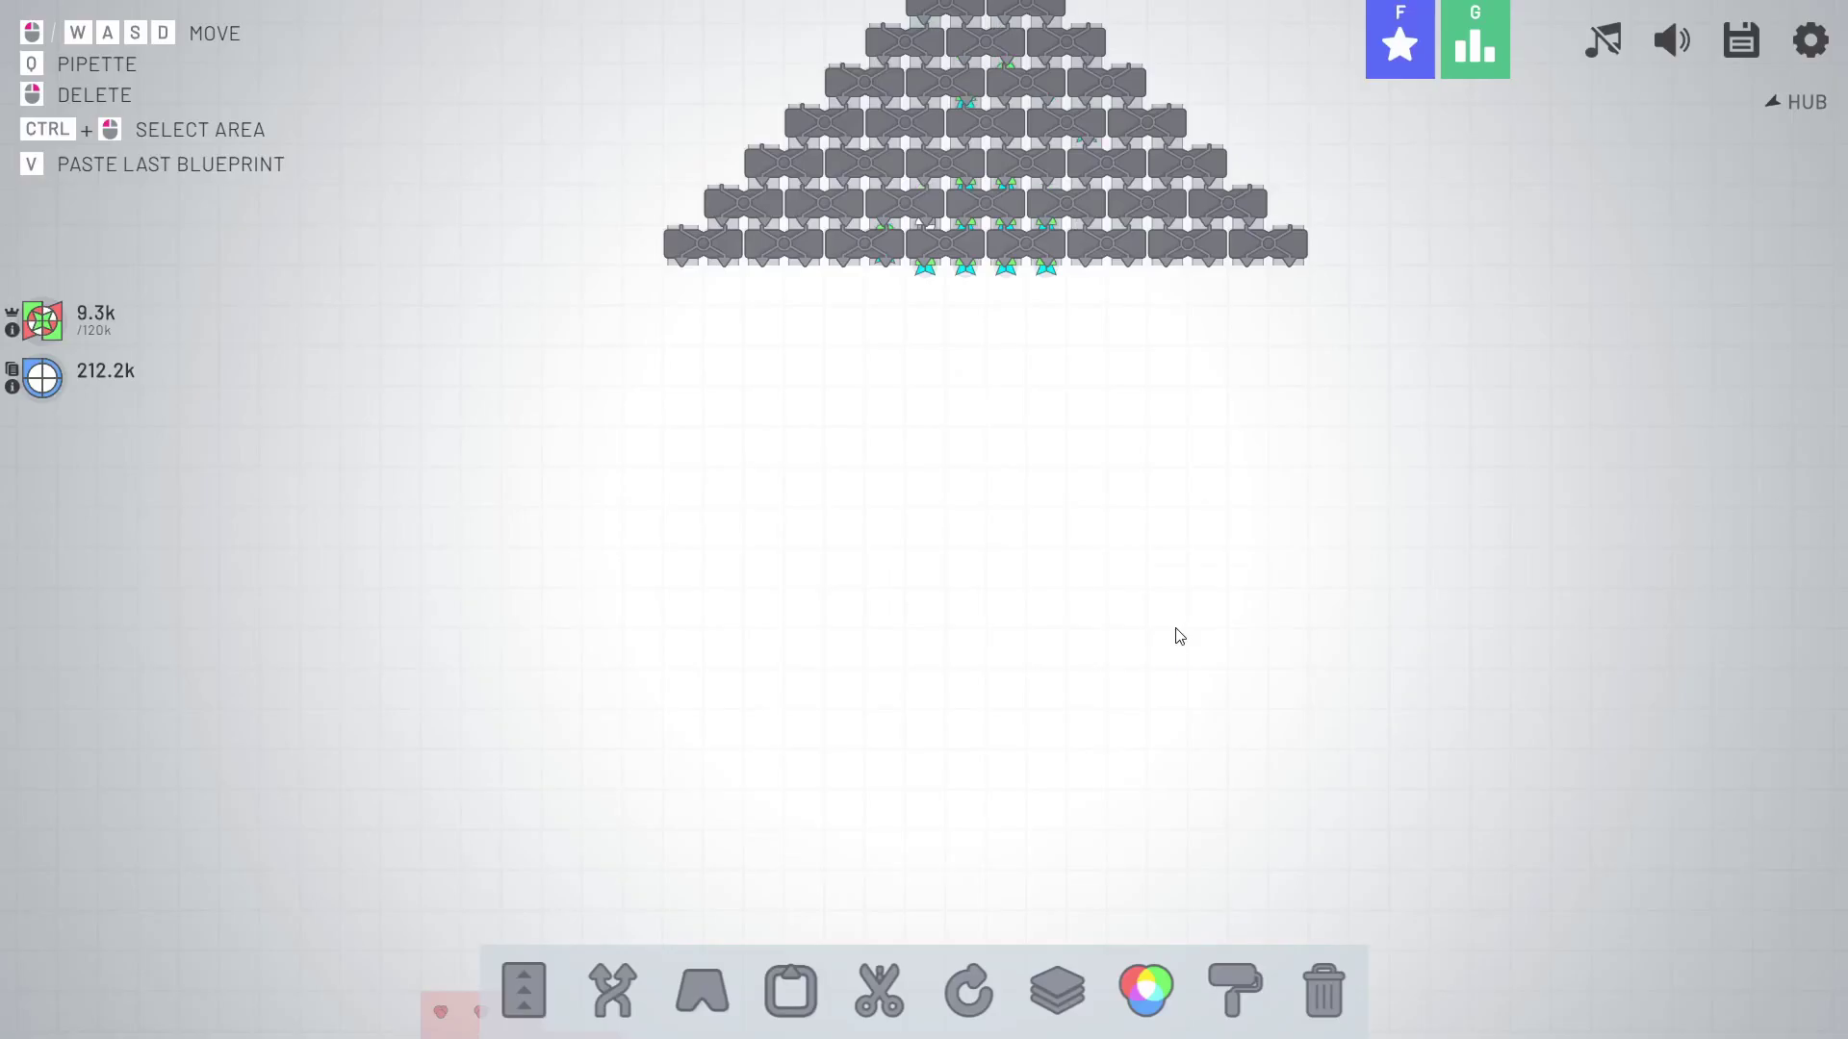
Select and delete the hourglass balancer's 185 buildings, then stop placing belts.
key(w)
scroll(1381, 486, down, 3)
key(s)
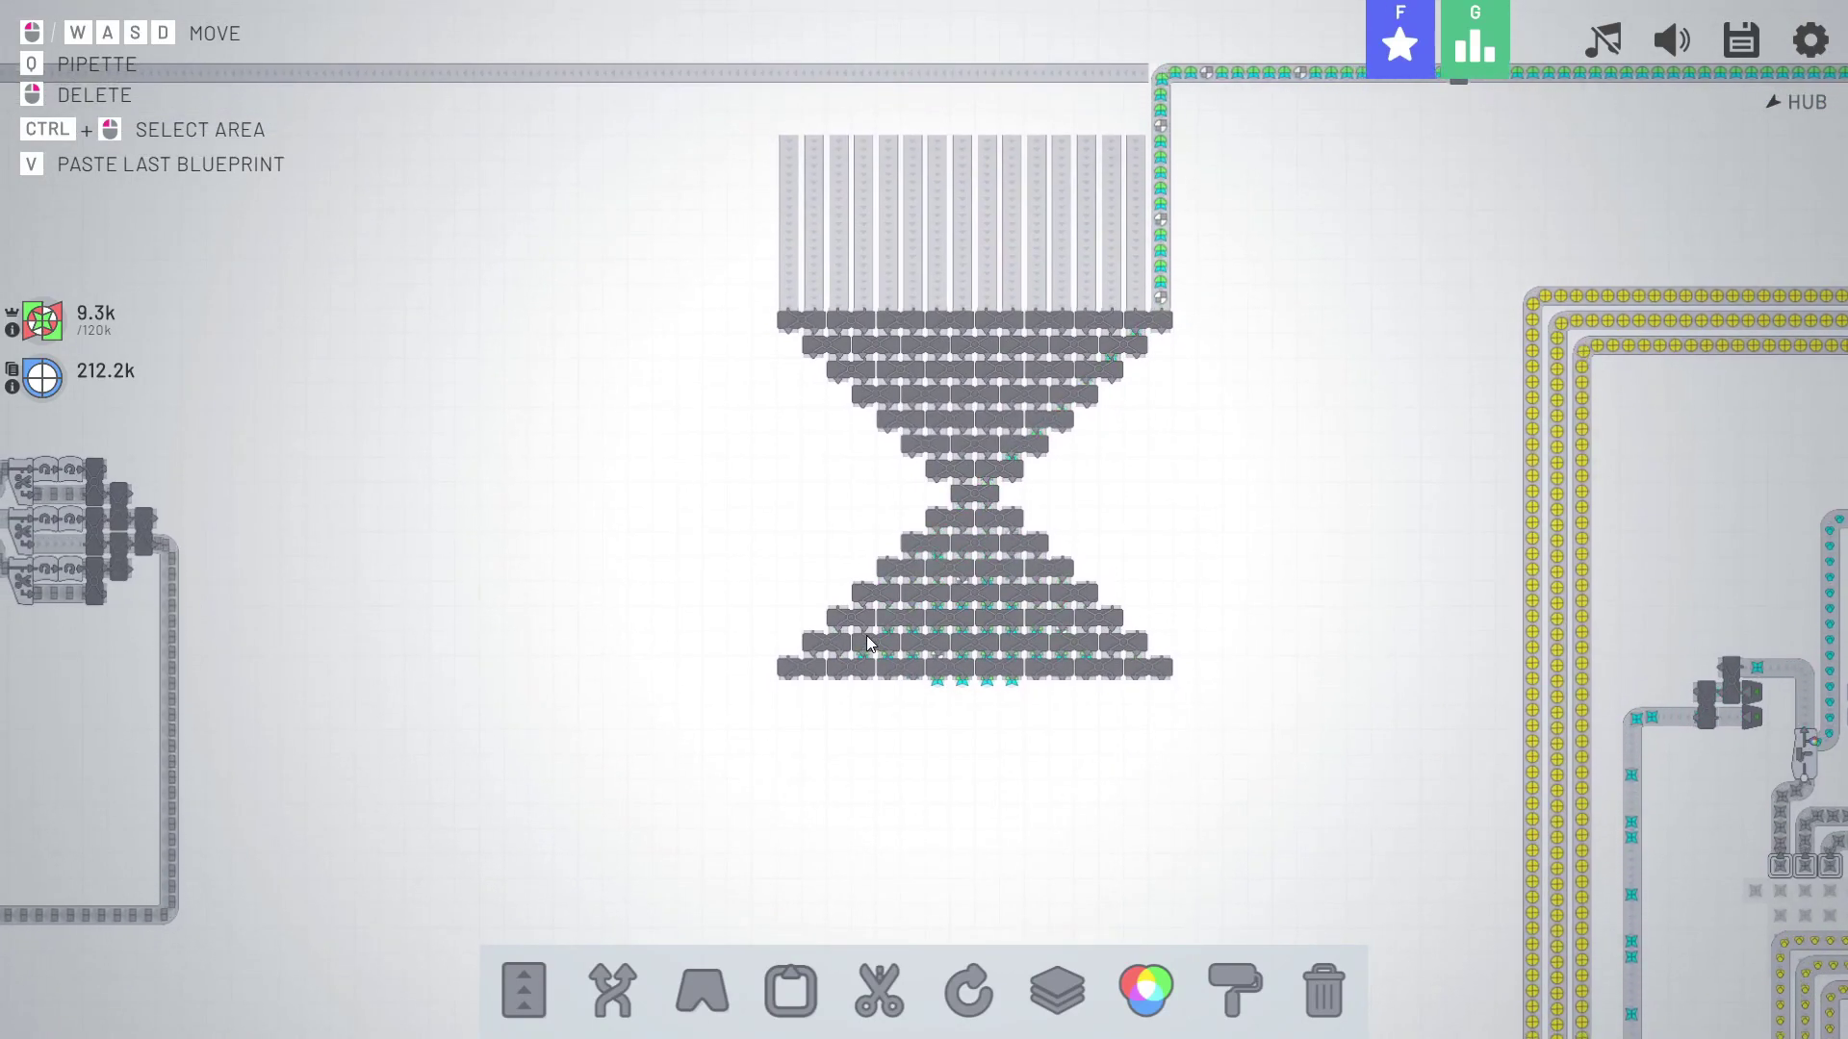
key(w)
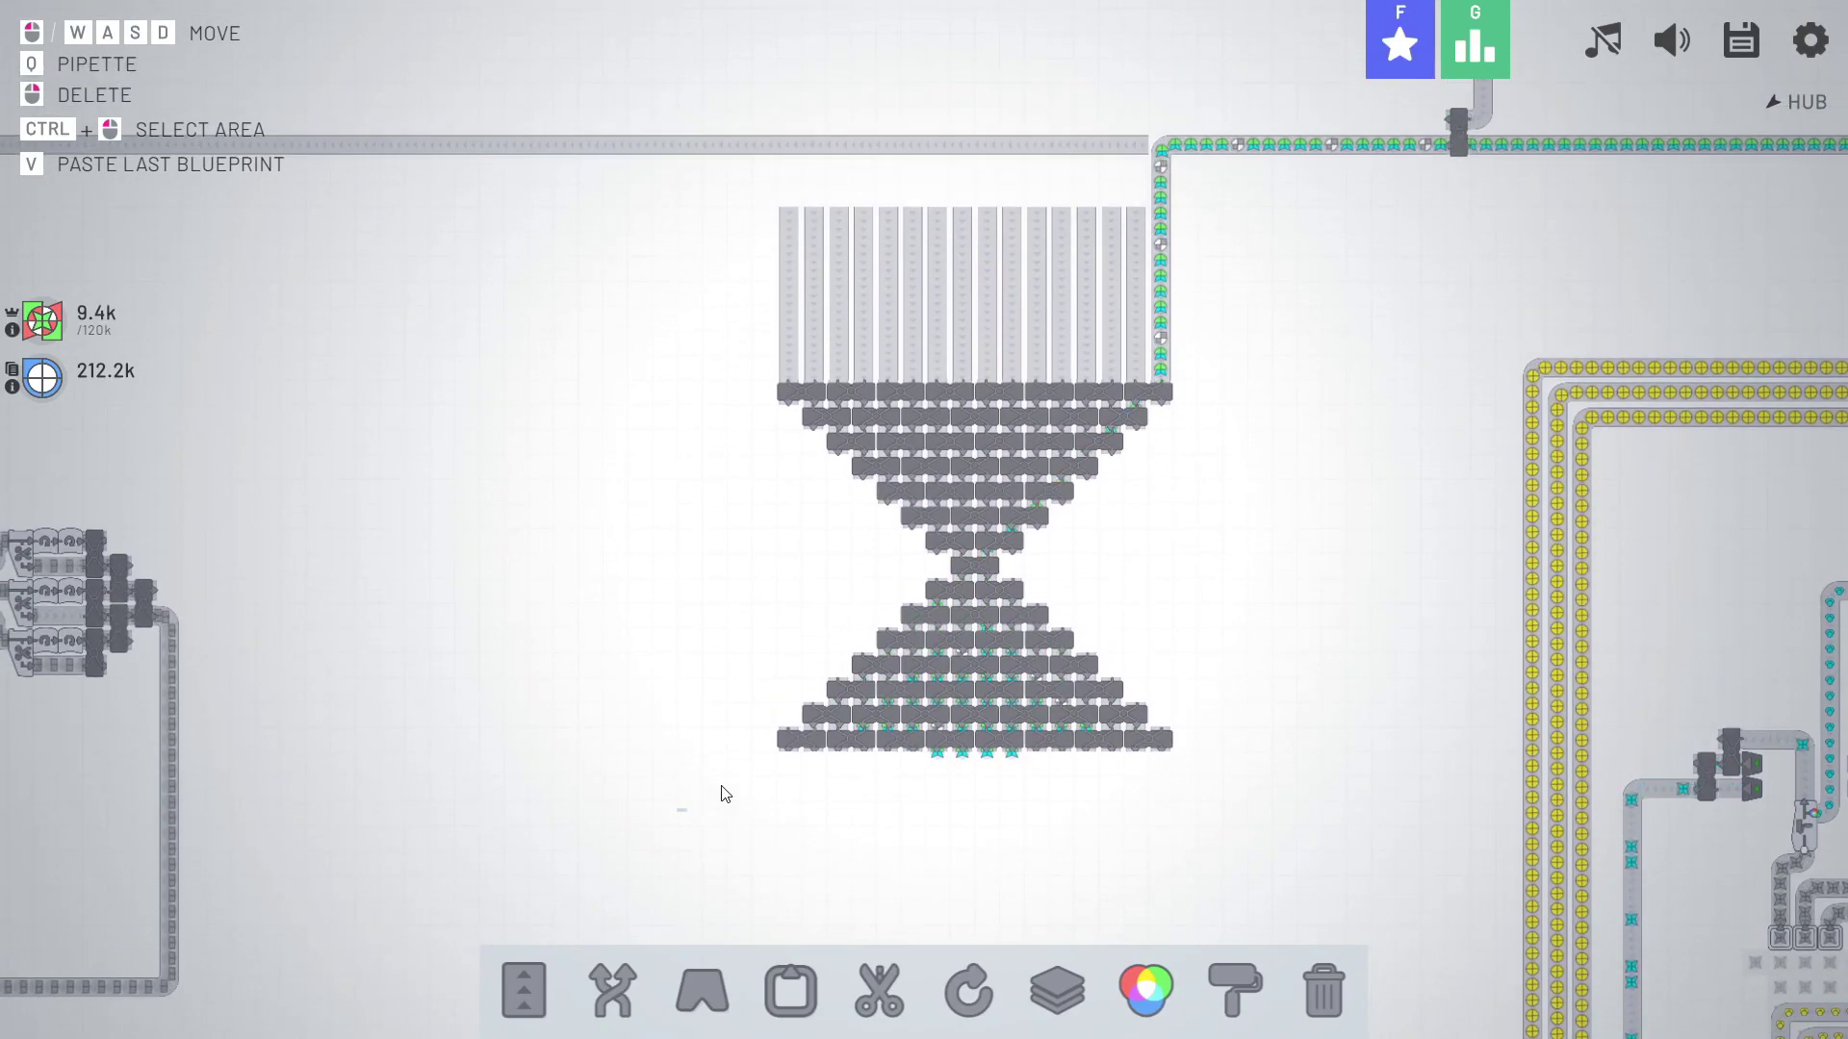
ctrl+drag(676, 812, 1320, 174)
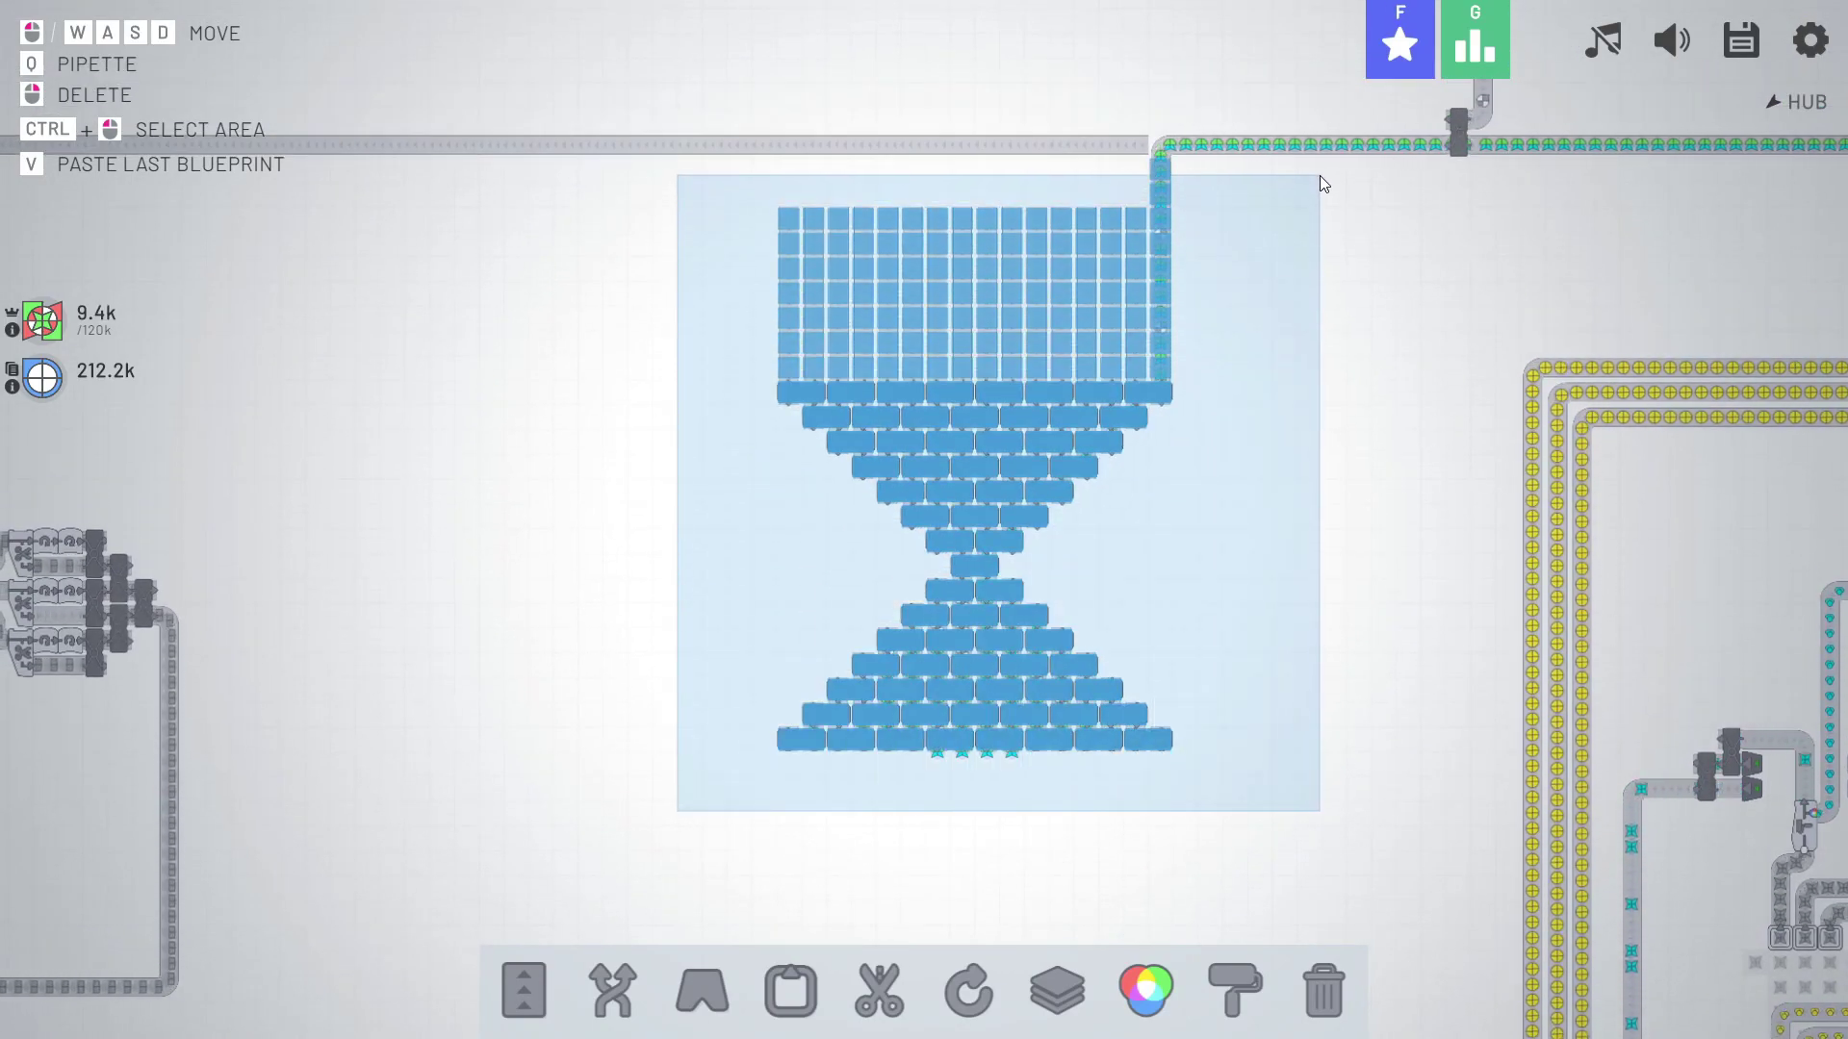
key(Delete)
click(1179, 599)
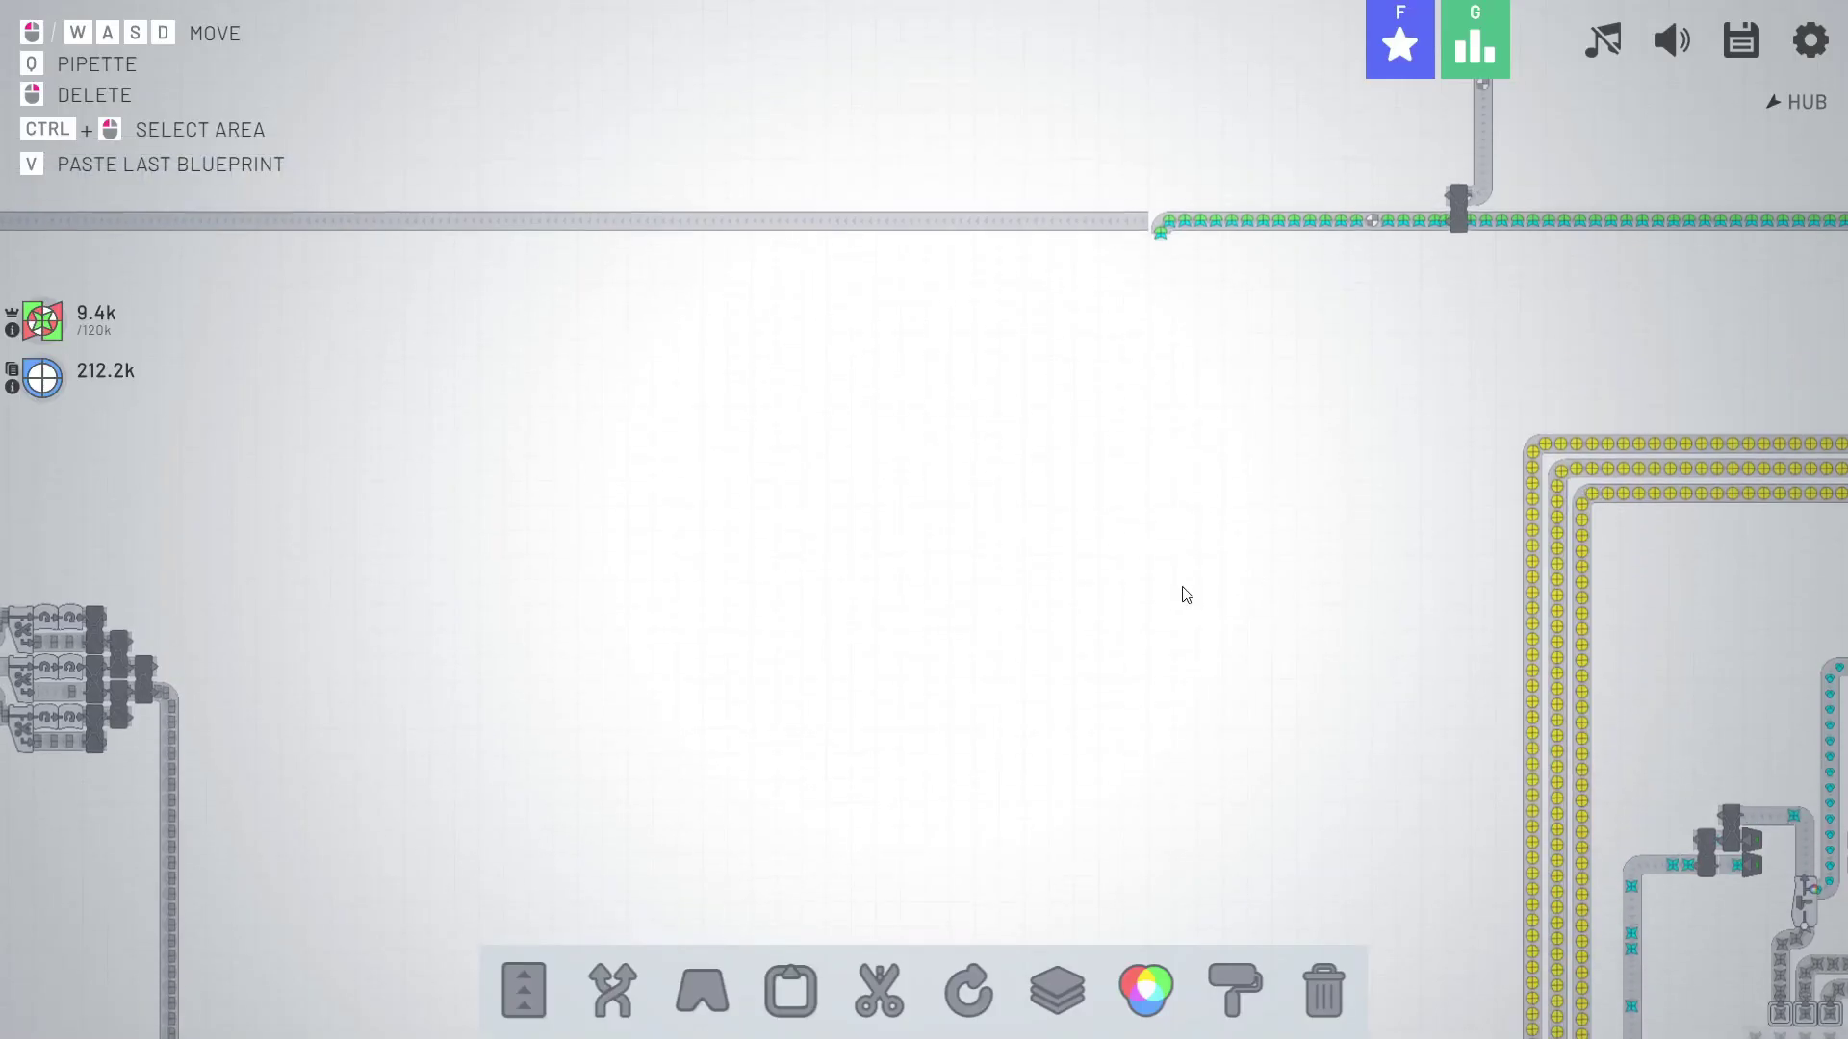
key(w)
key(1)
right_click(1111, 577)
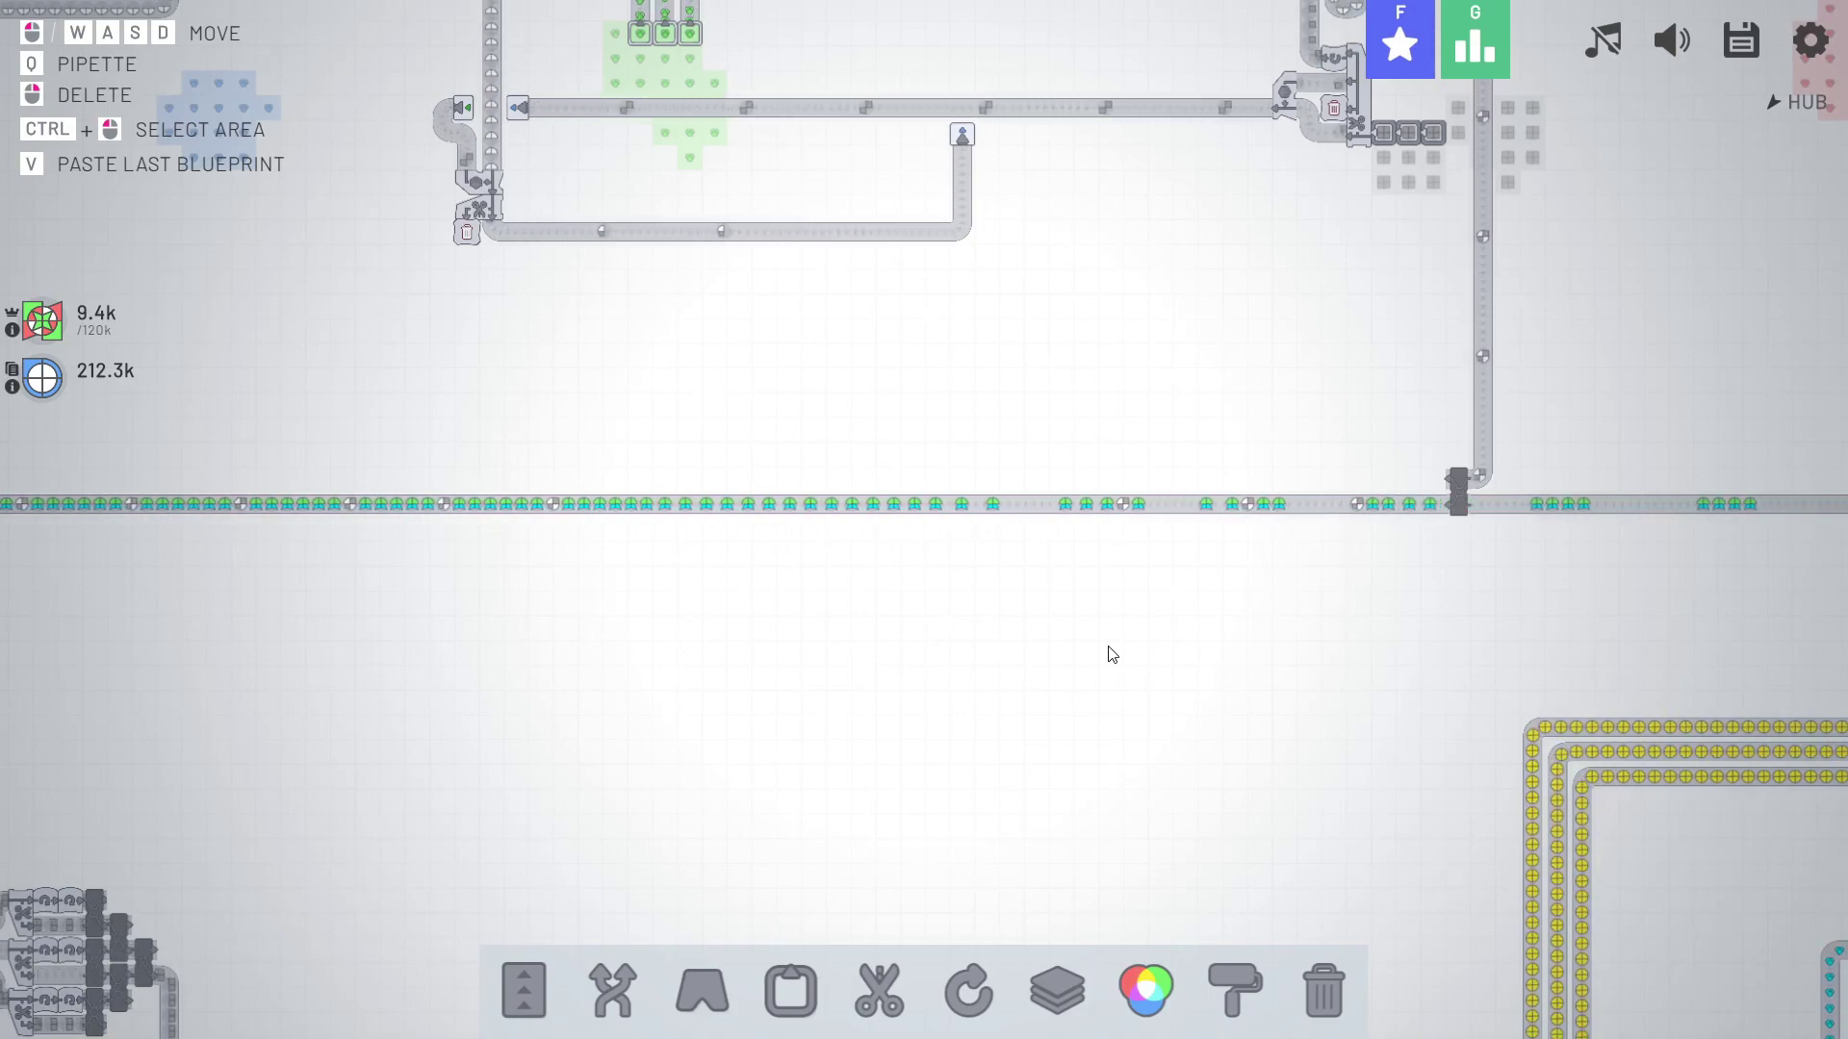
Pan over to the hub and bring up the Upgrades overview with Belts at Tier VI.
key(a)
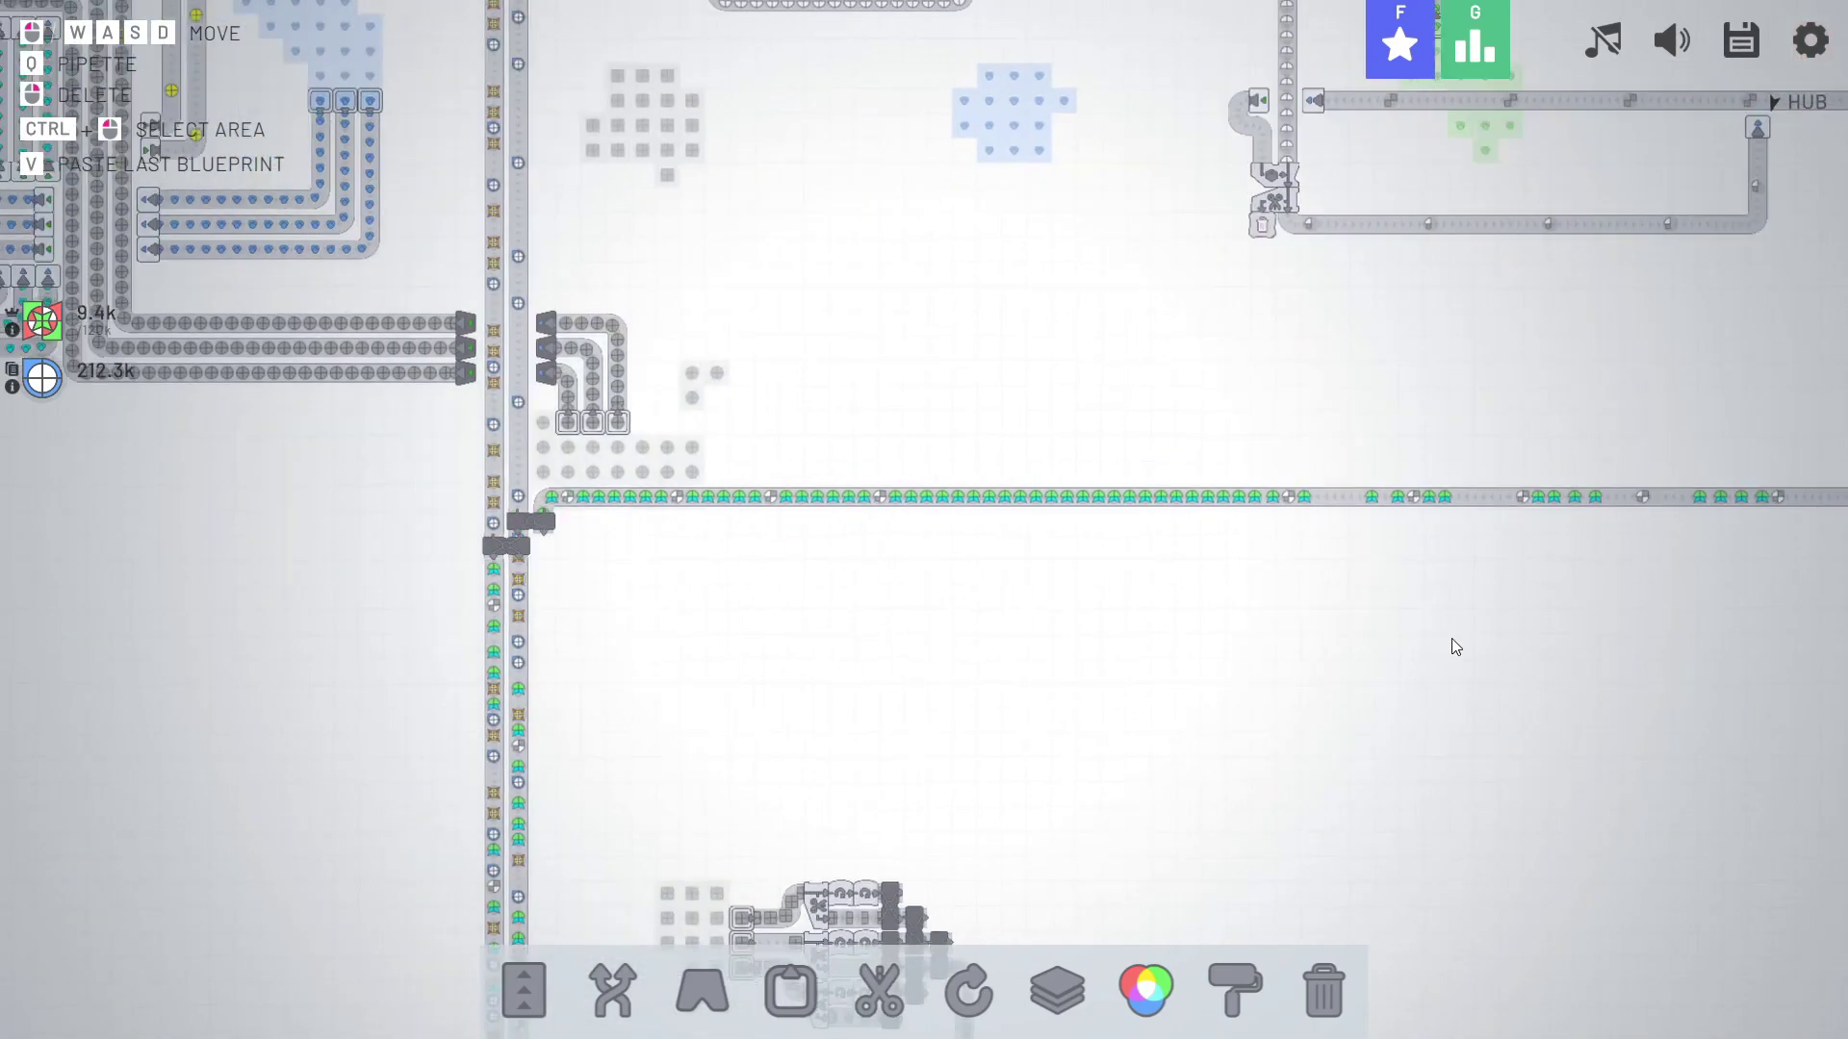
key(w)
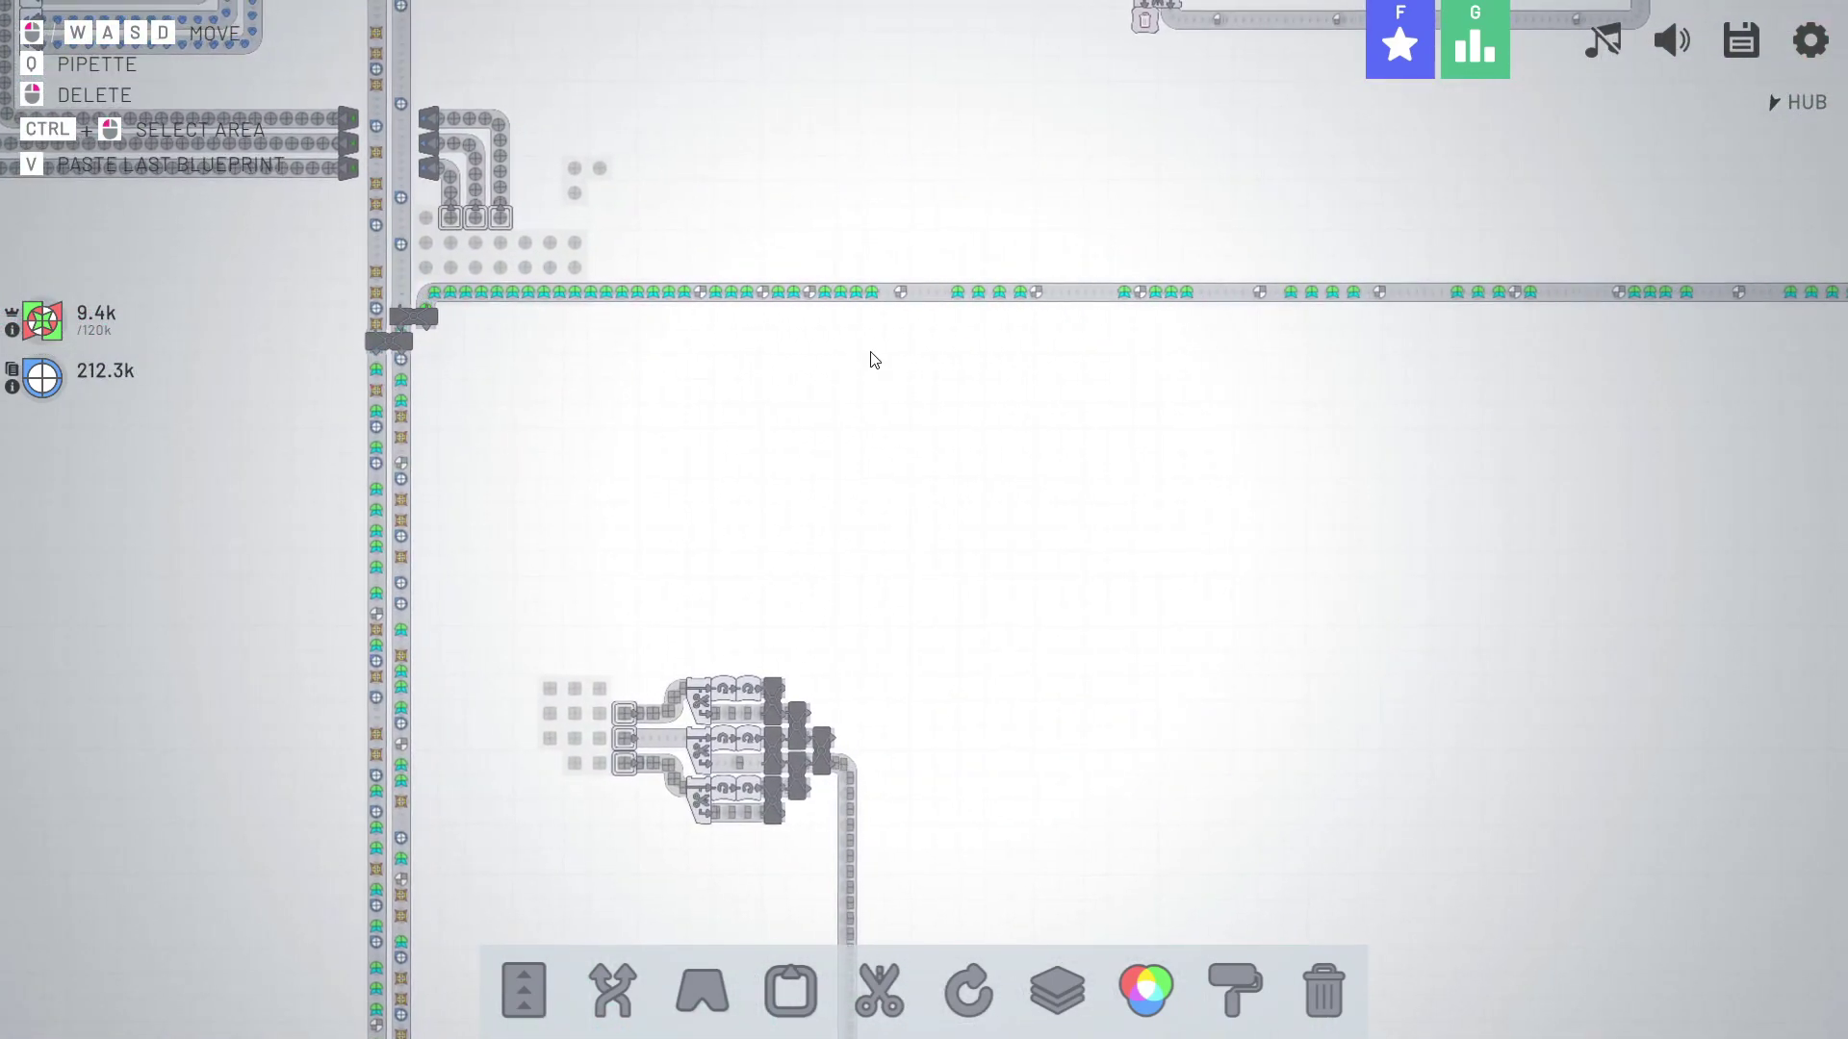
key(d)
key(s)
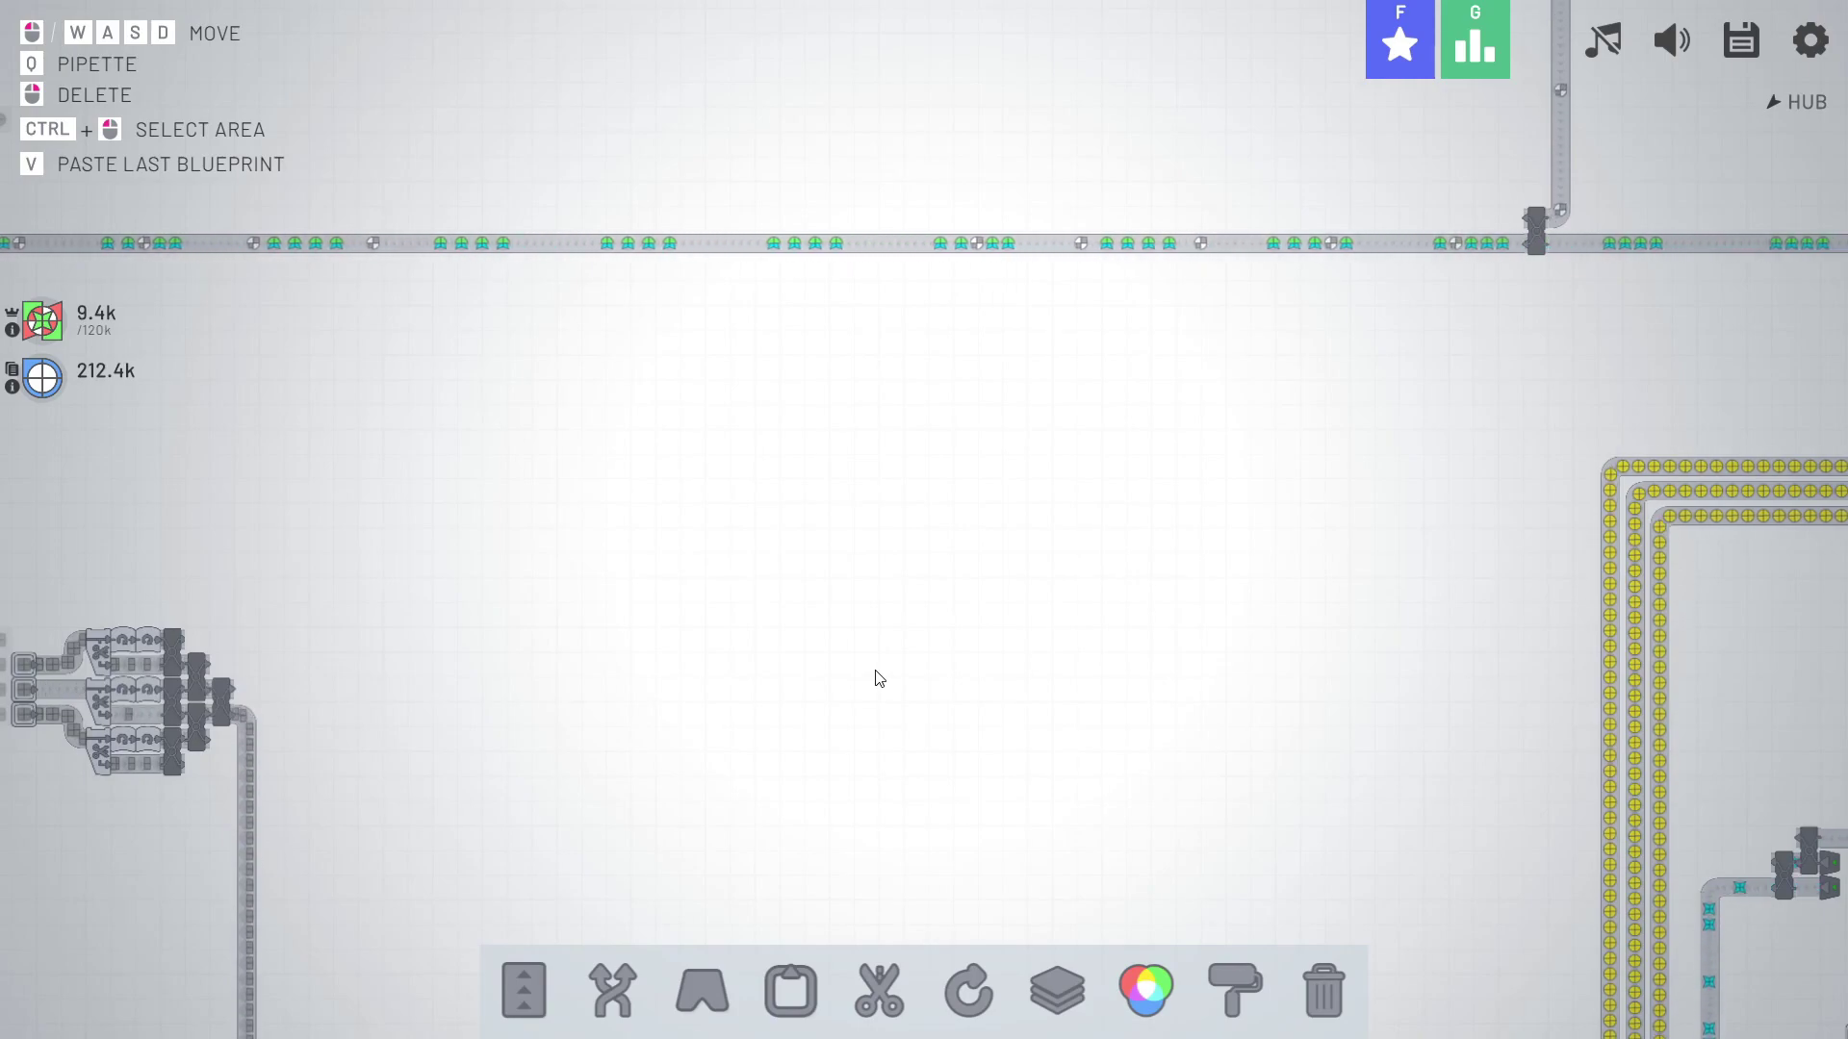
scroll(874, 678, down, 3)
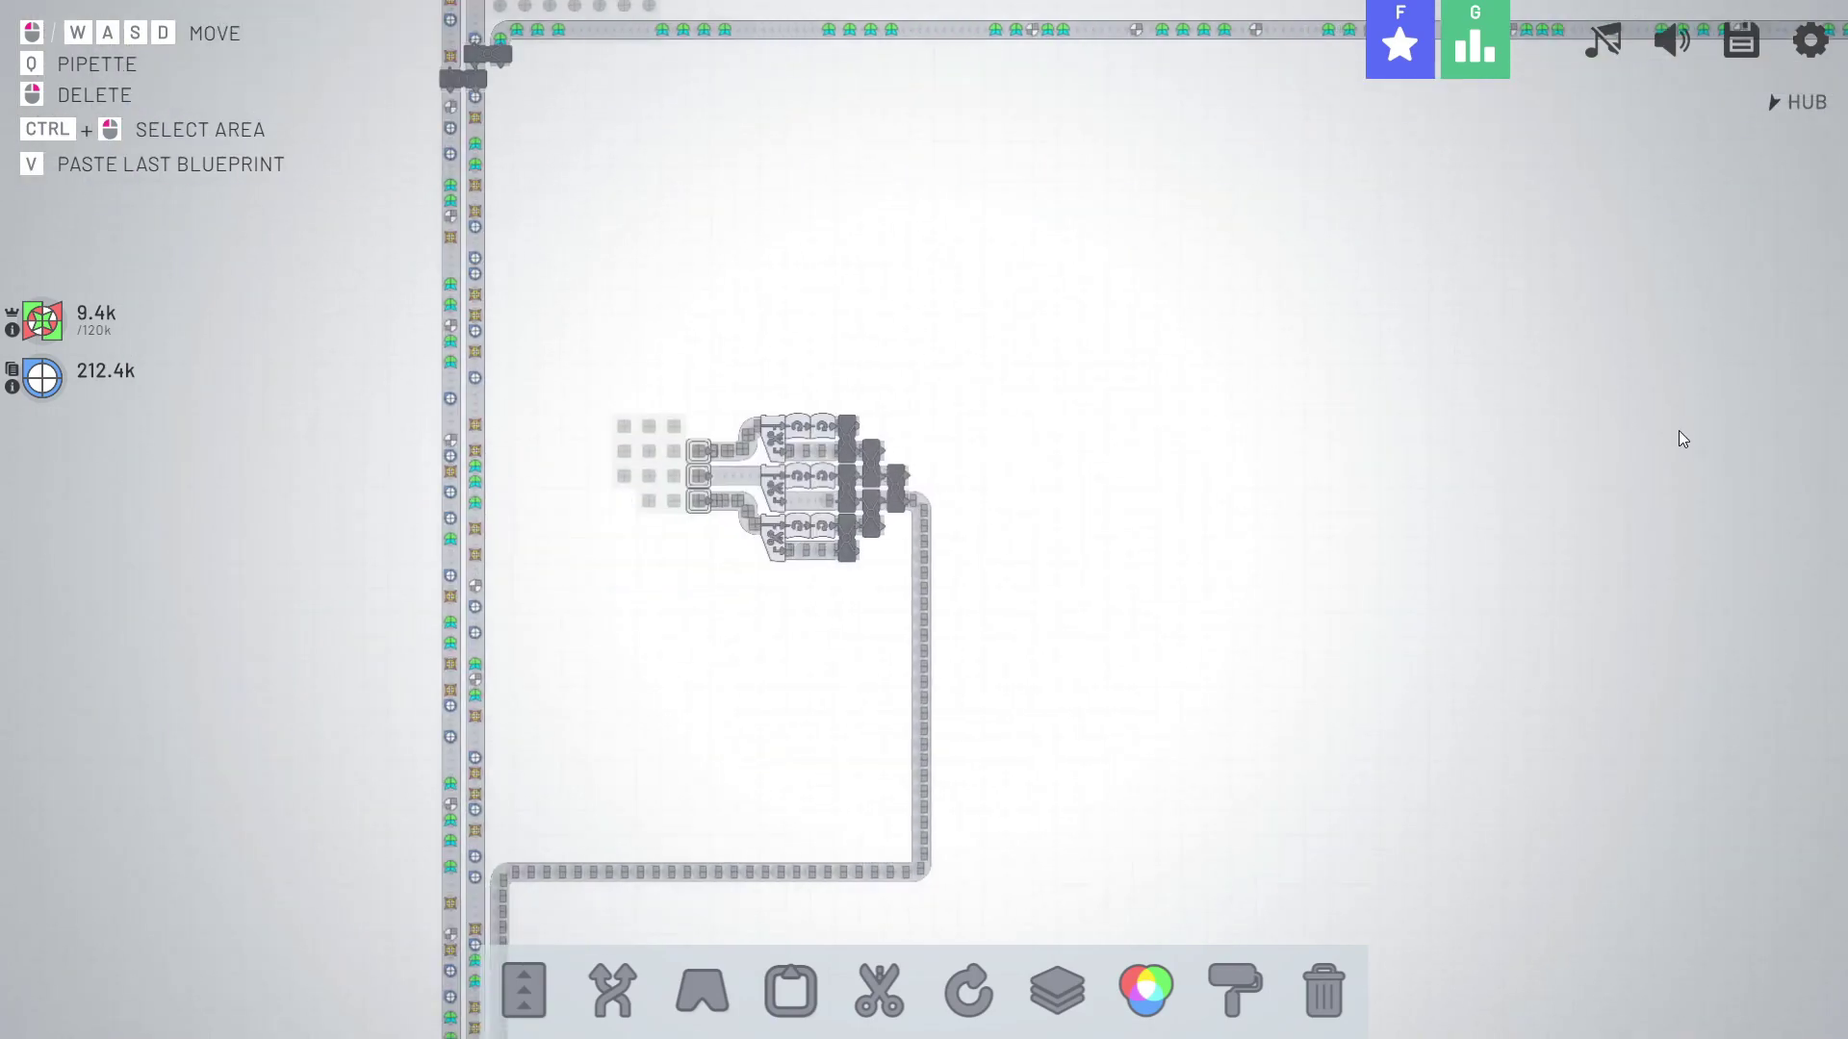
key(s)
scroll(1453, 308, down, 3)
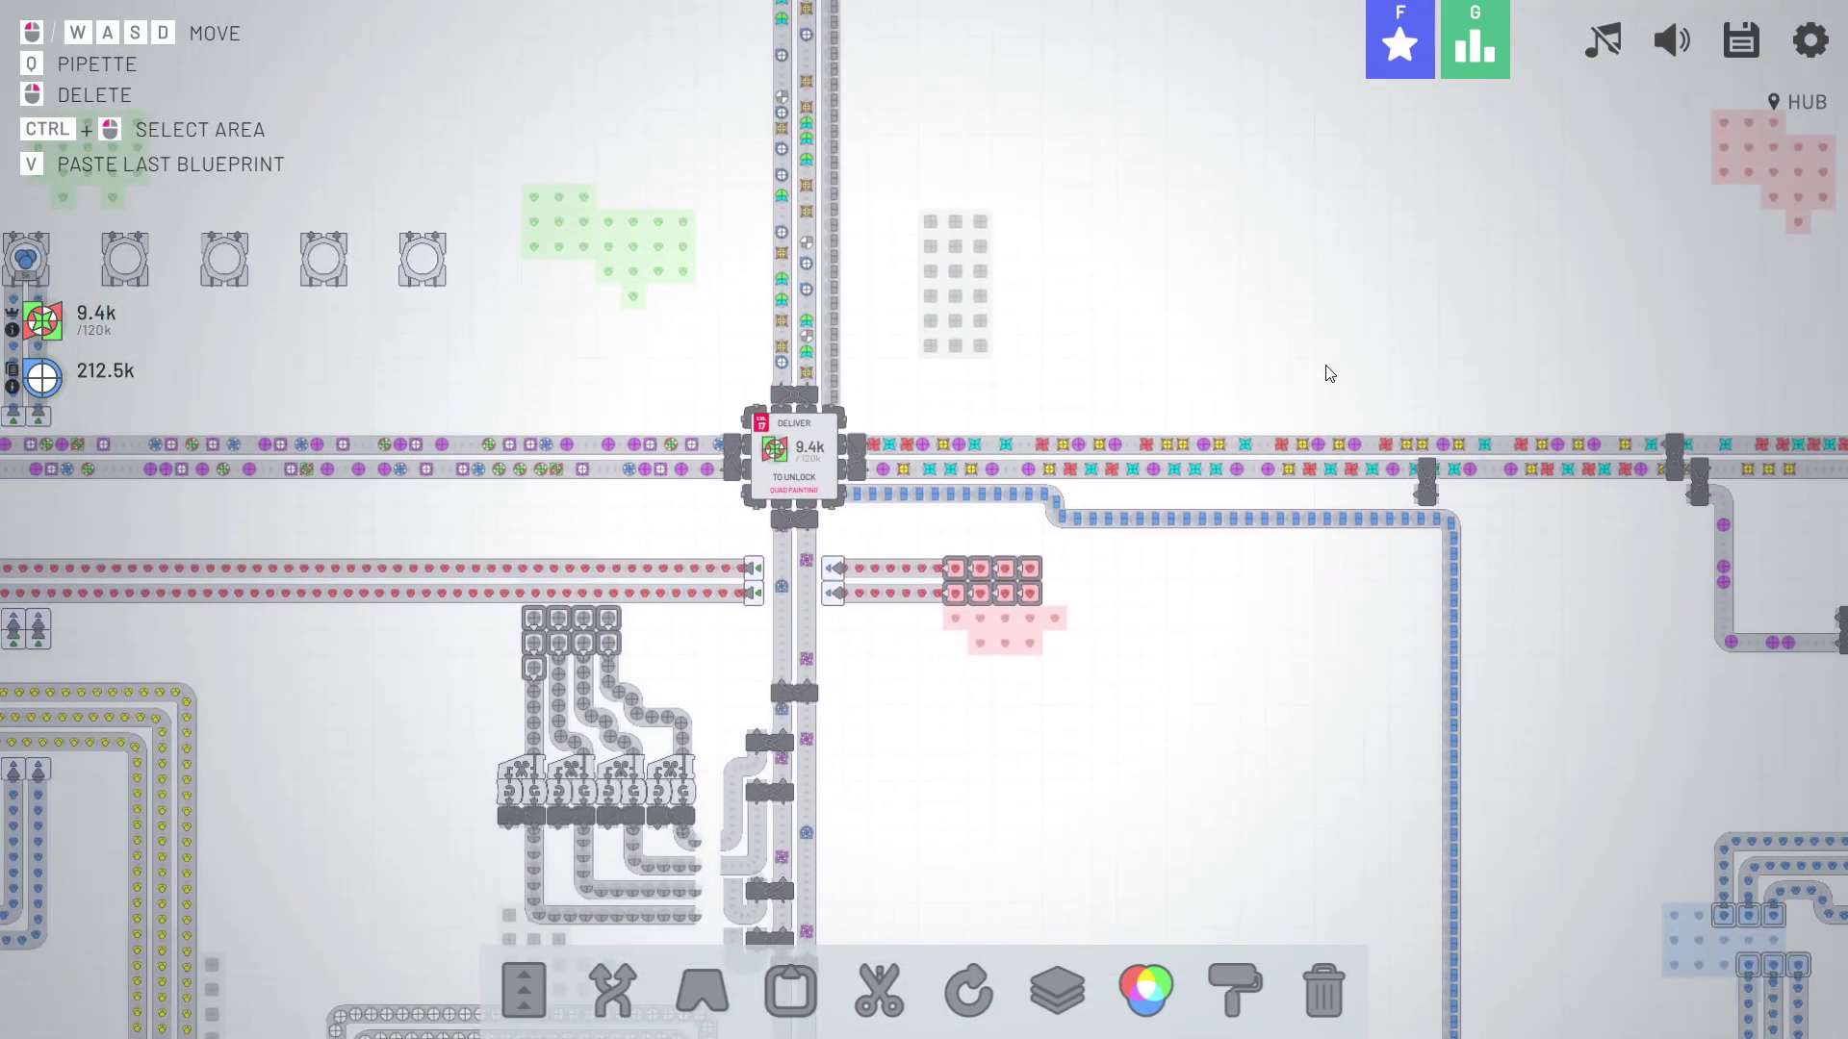
drag(925, 433, 1069, 674)
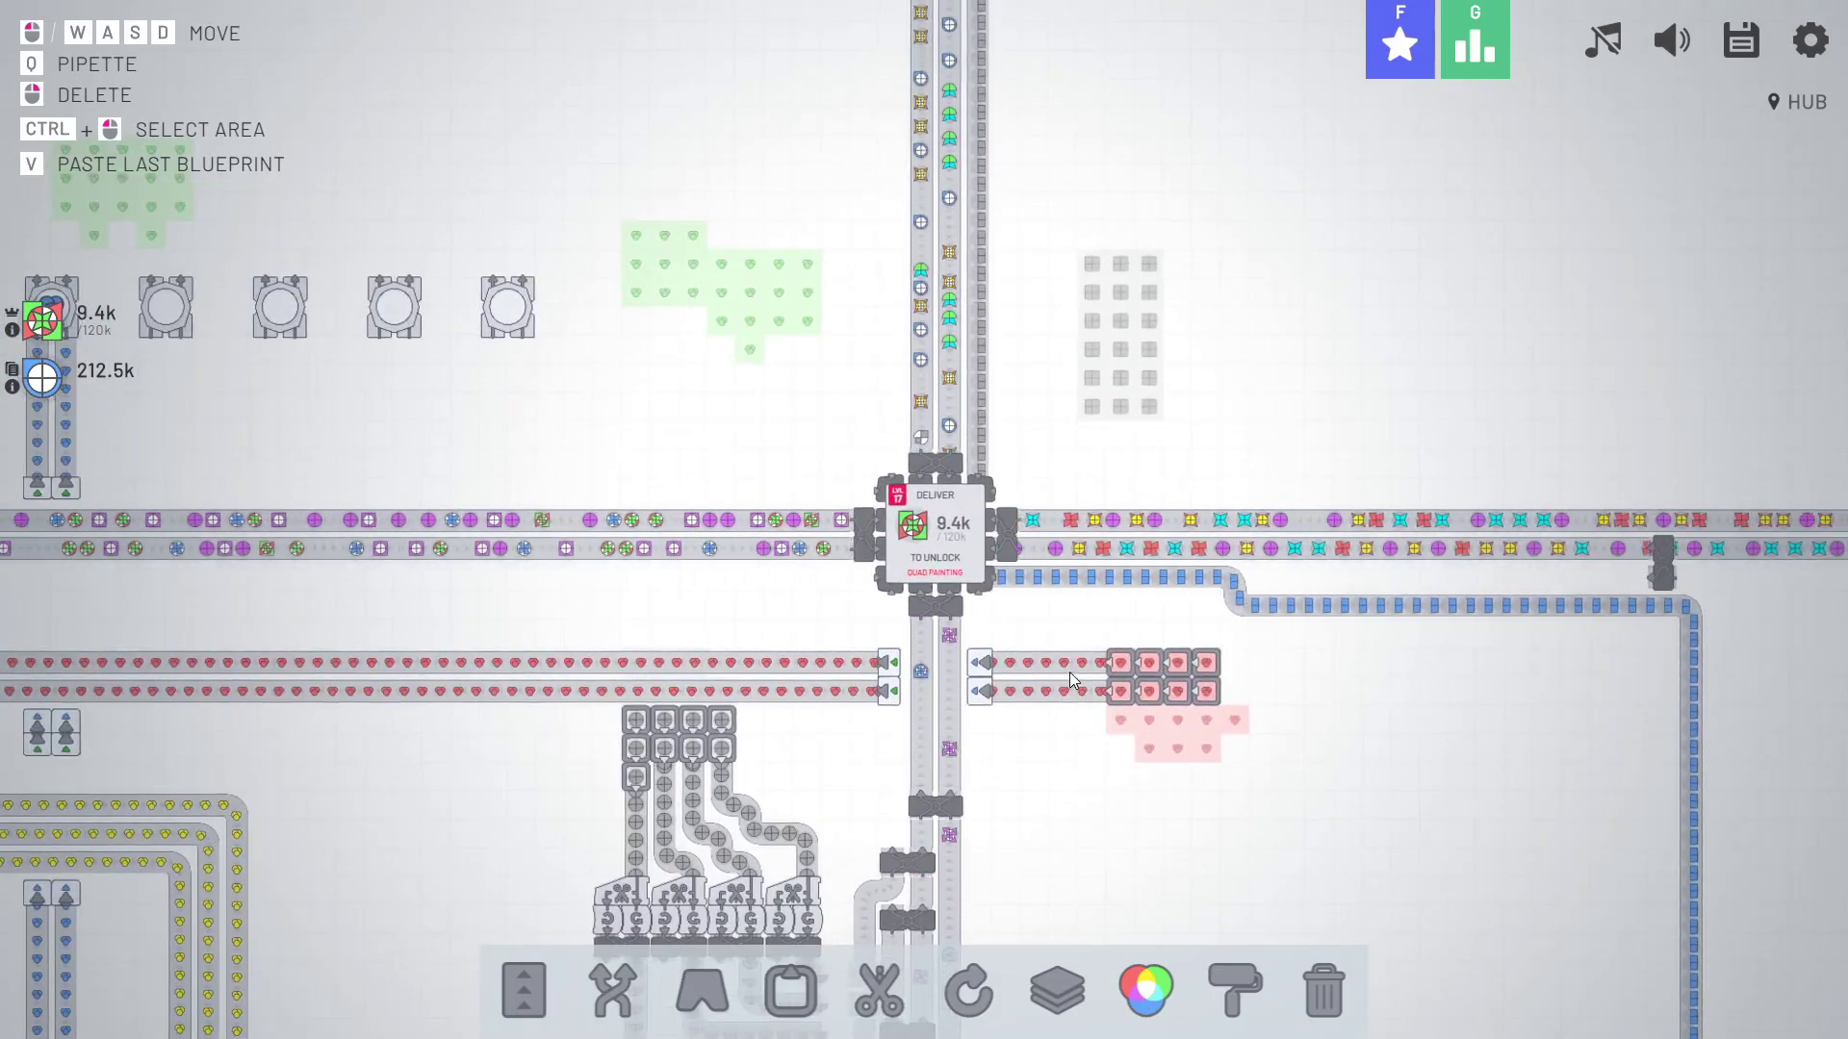
key(f)
key(f)
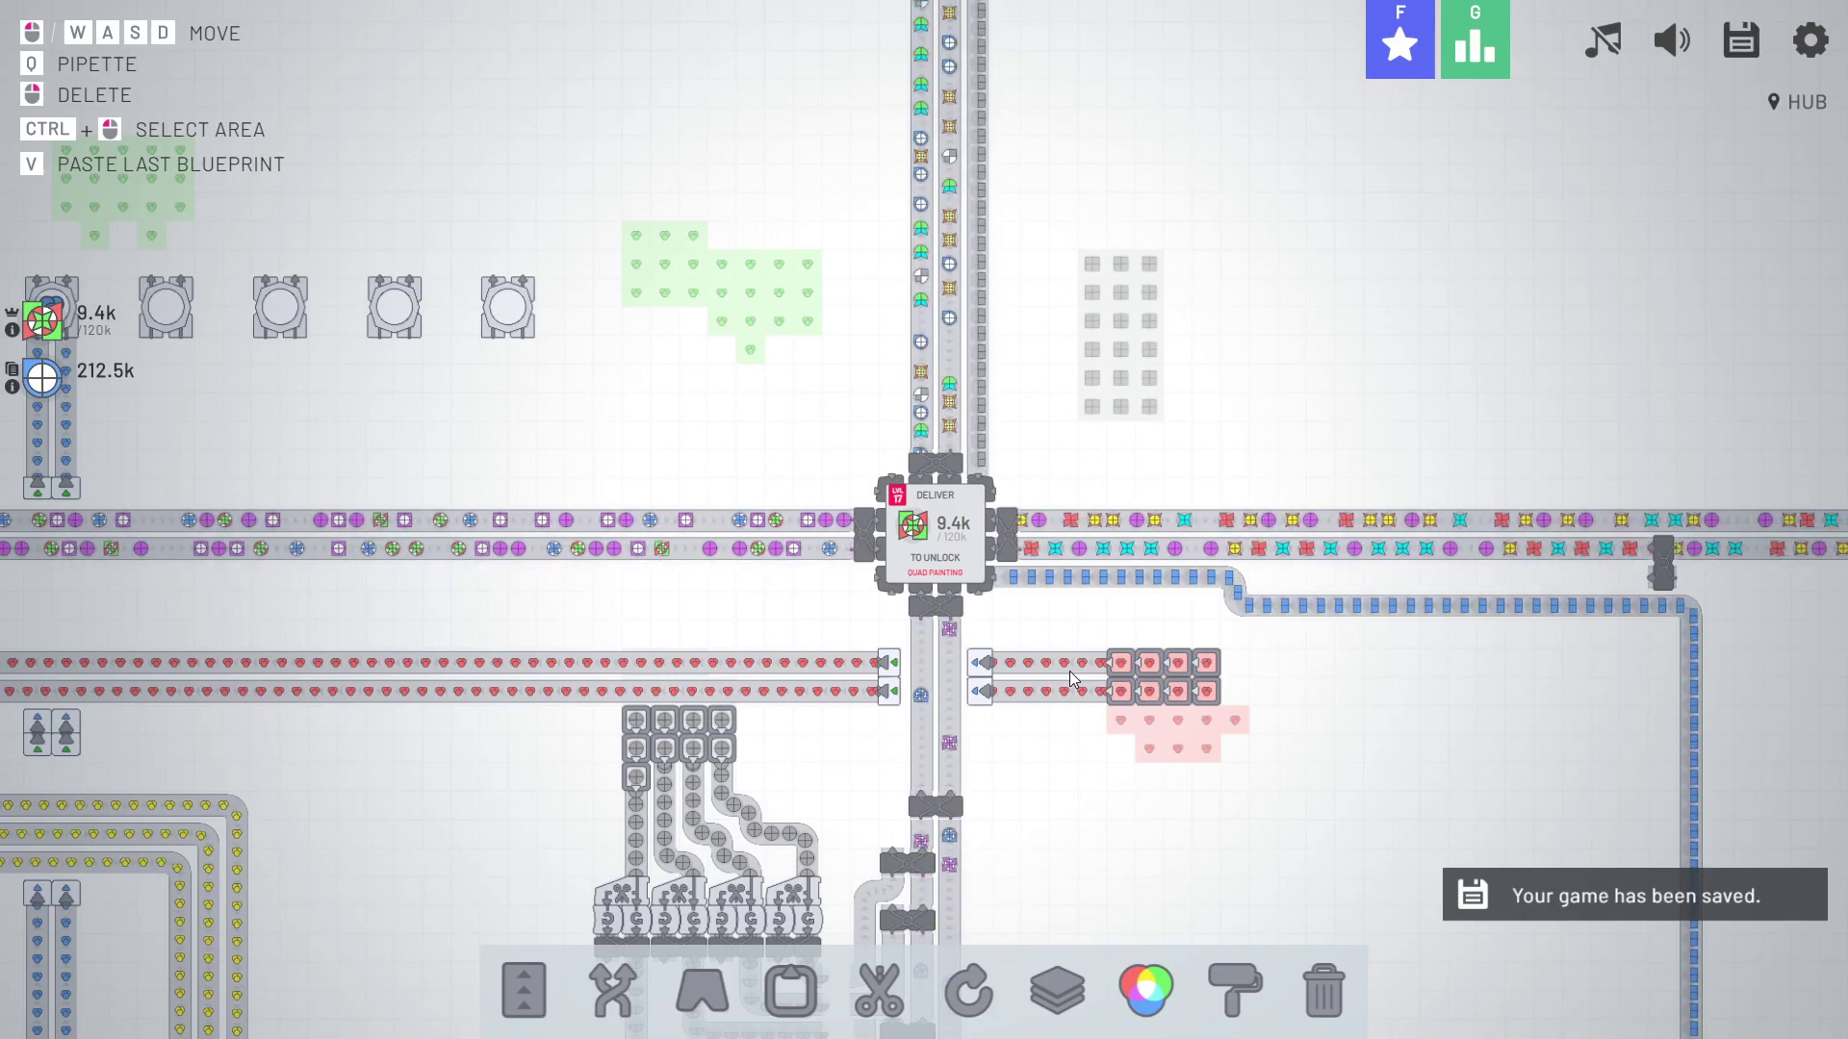
key(s)
scroll(1168, 612, down, 2)
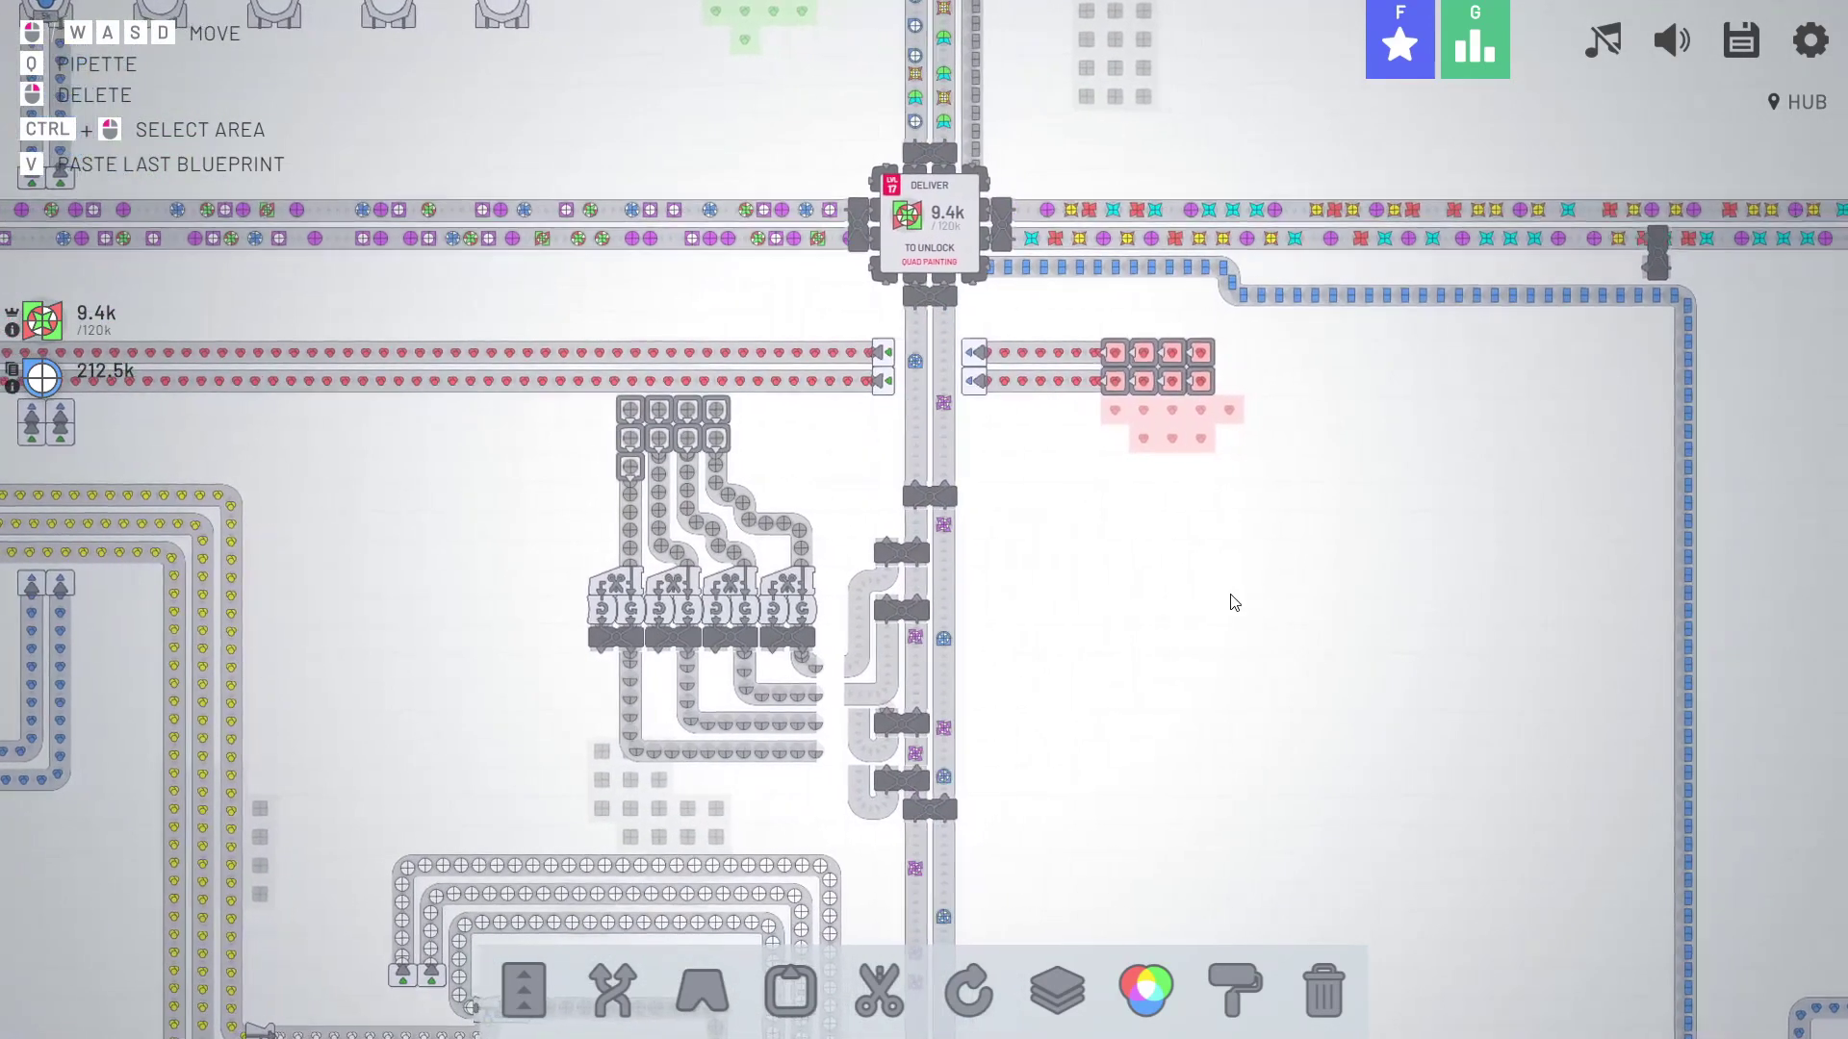
Close the Upgrades overview and tour the factory to the cutting and stacking block.
key(f)
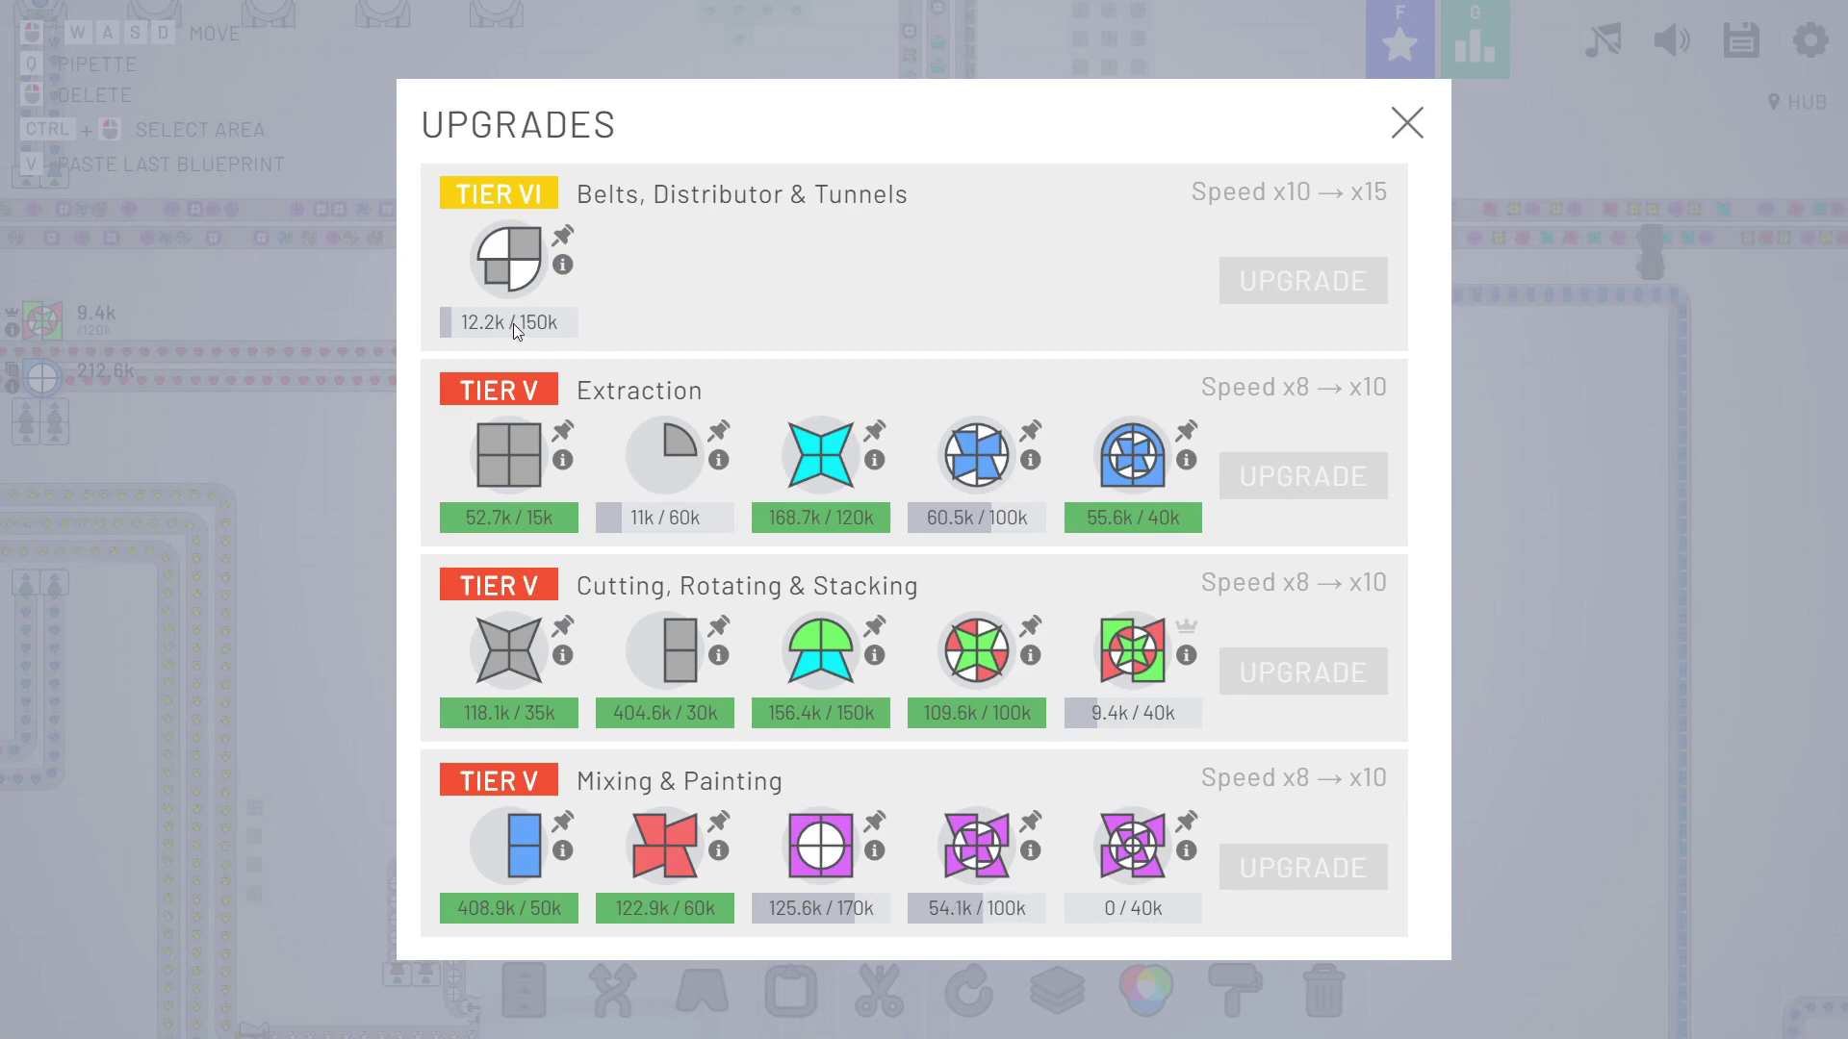
key(Escape)
drag(1011, 144, 1299, 317)
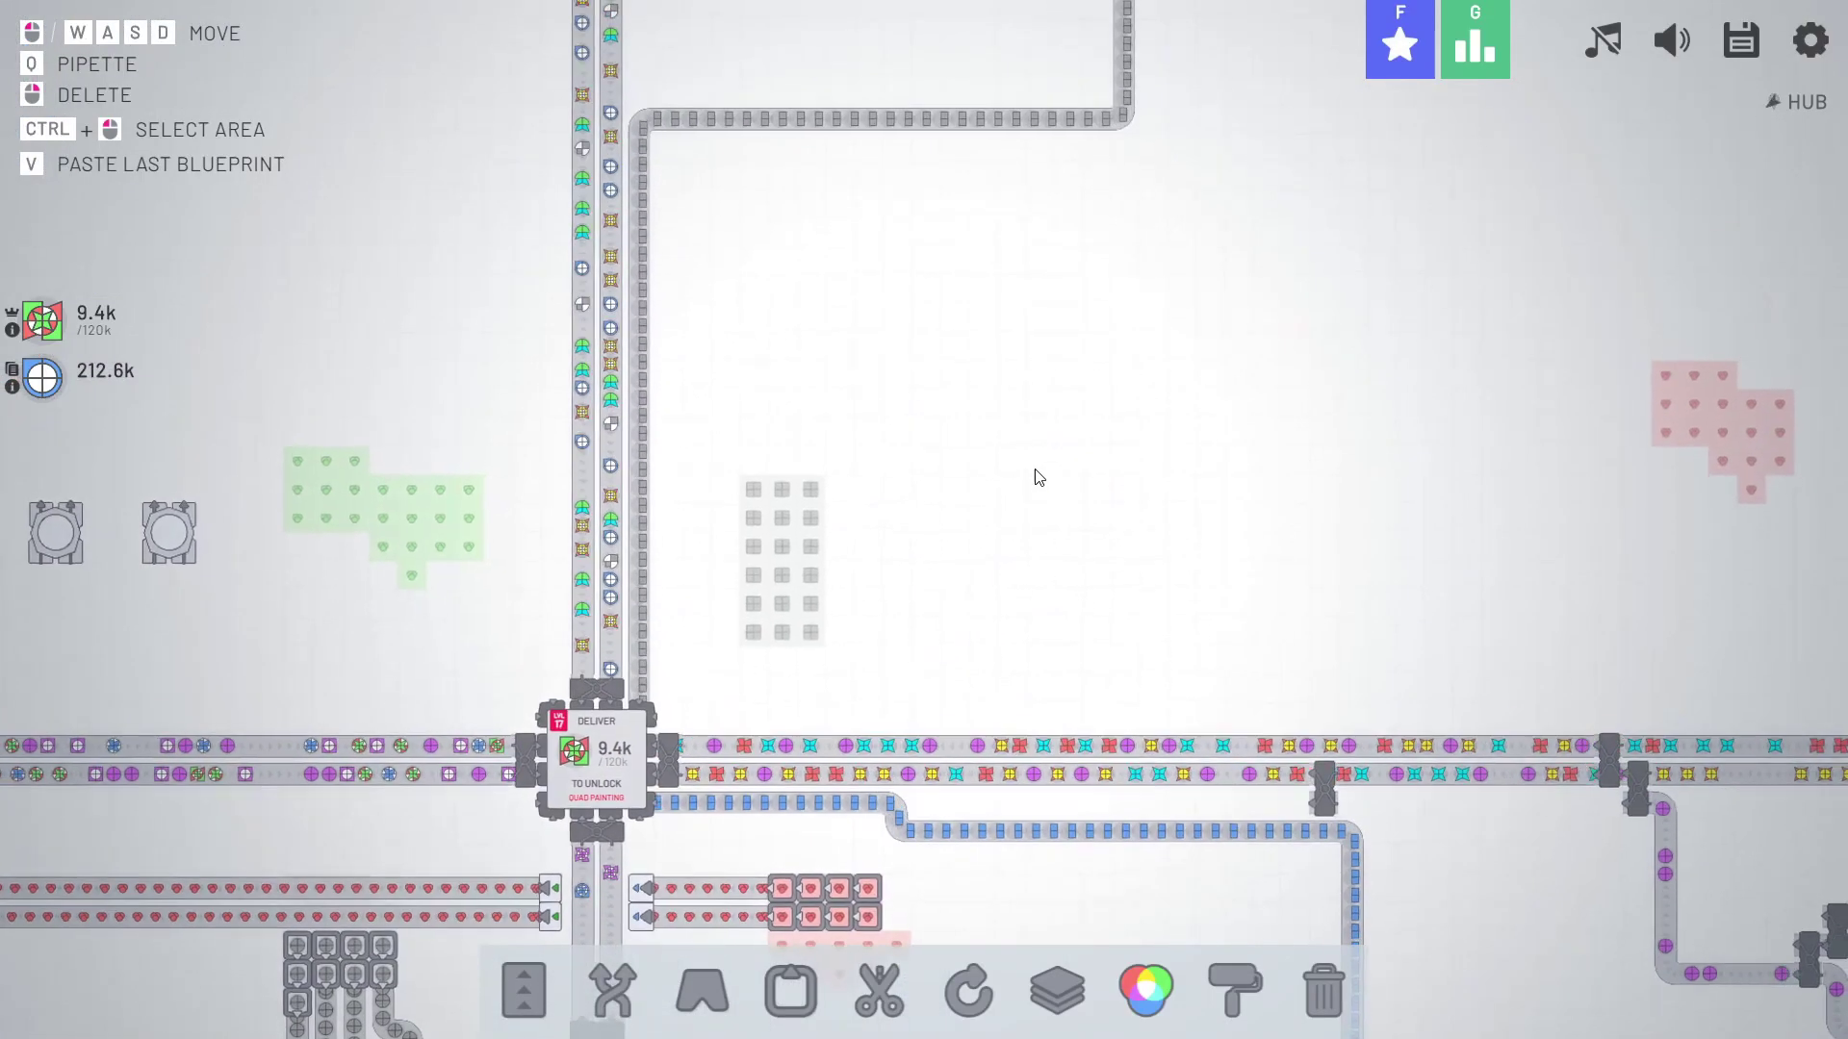
key(w)
key(a)
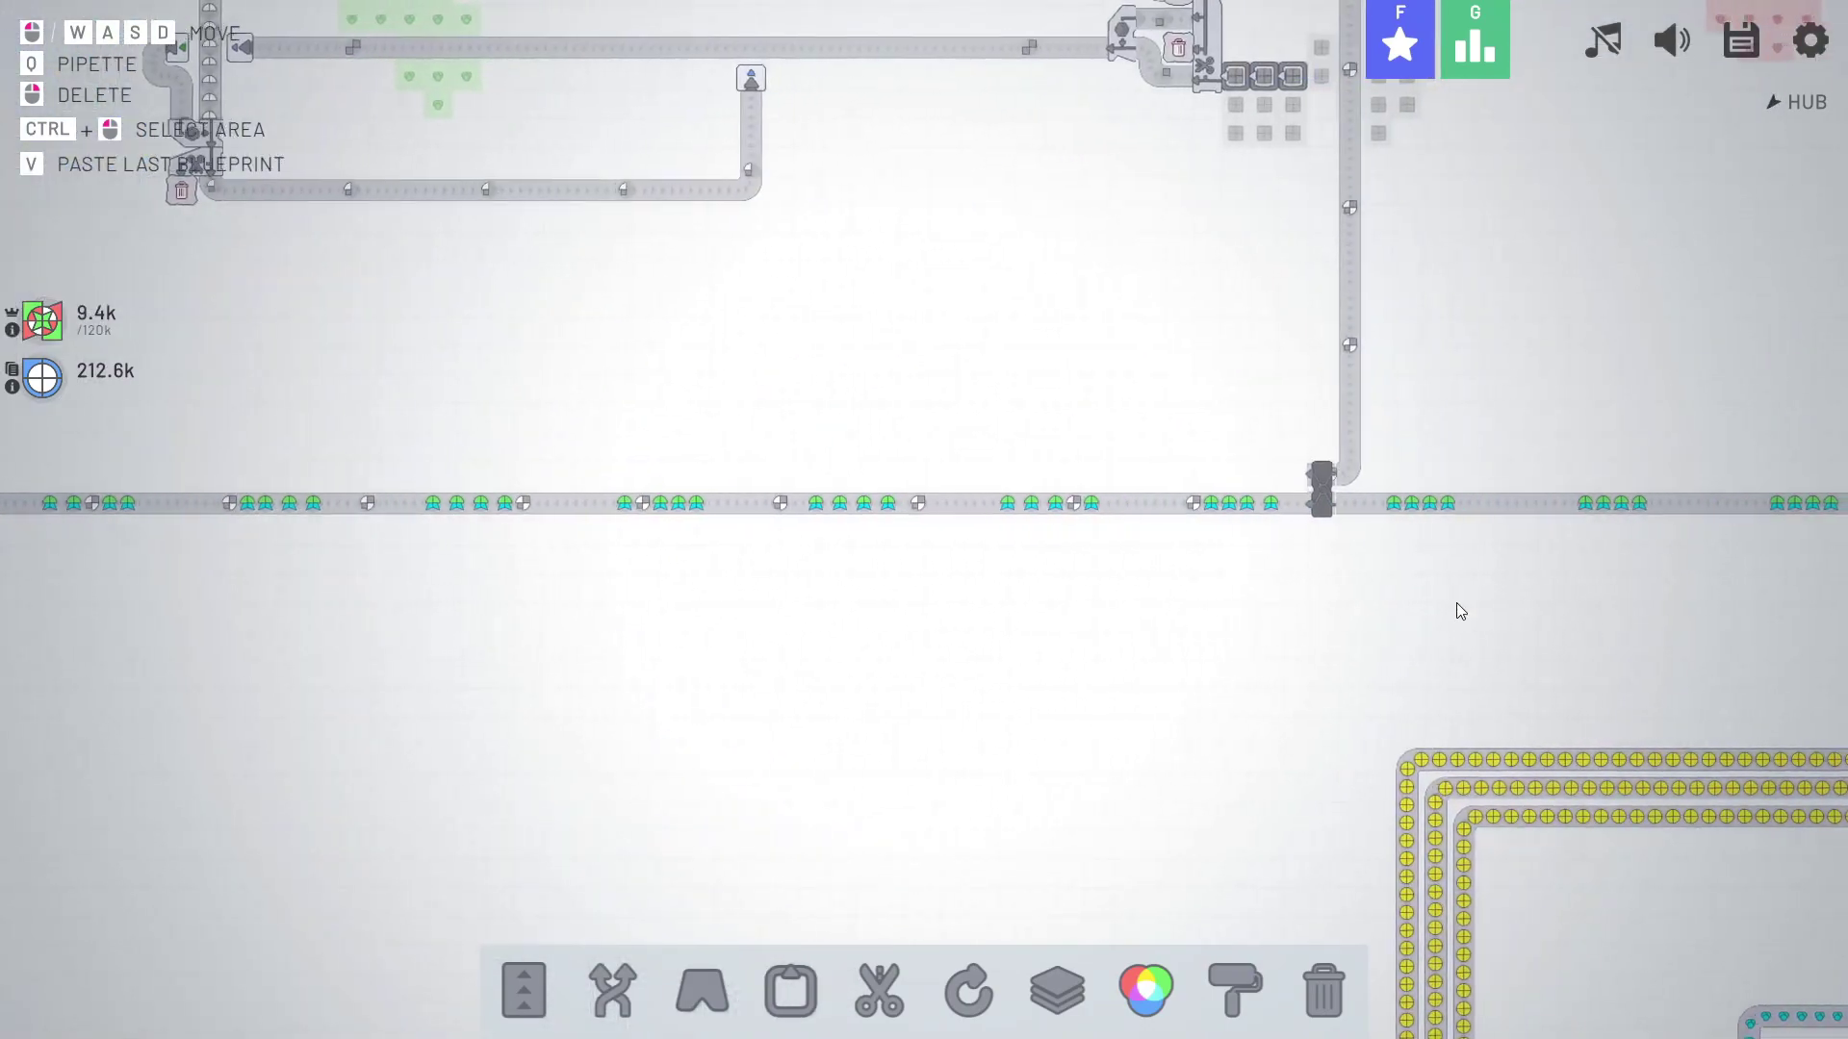
key(w)
key(a)
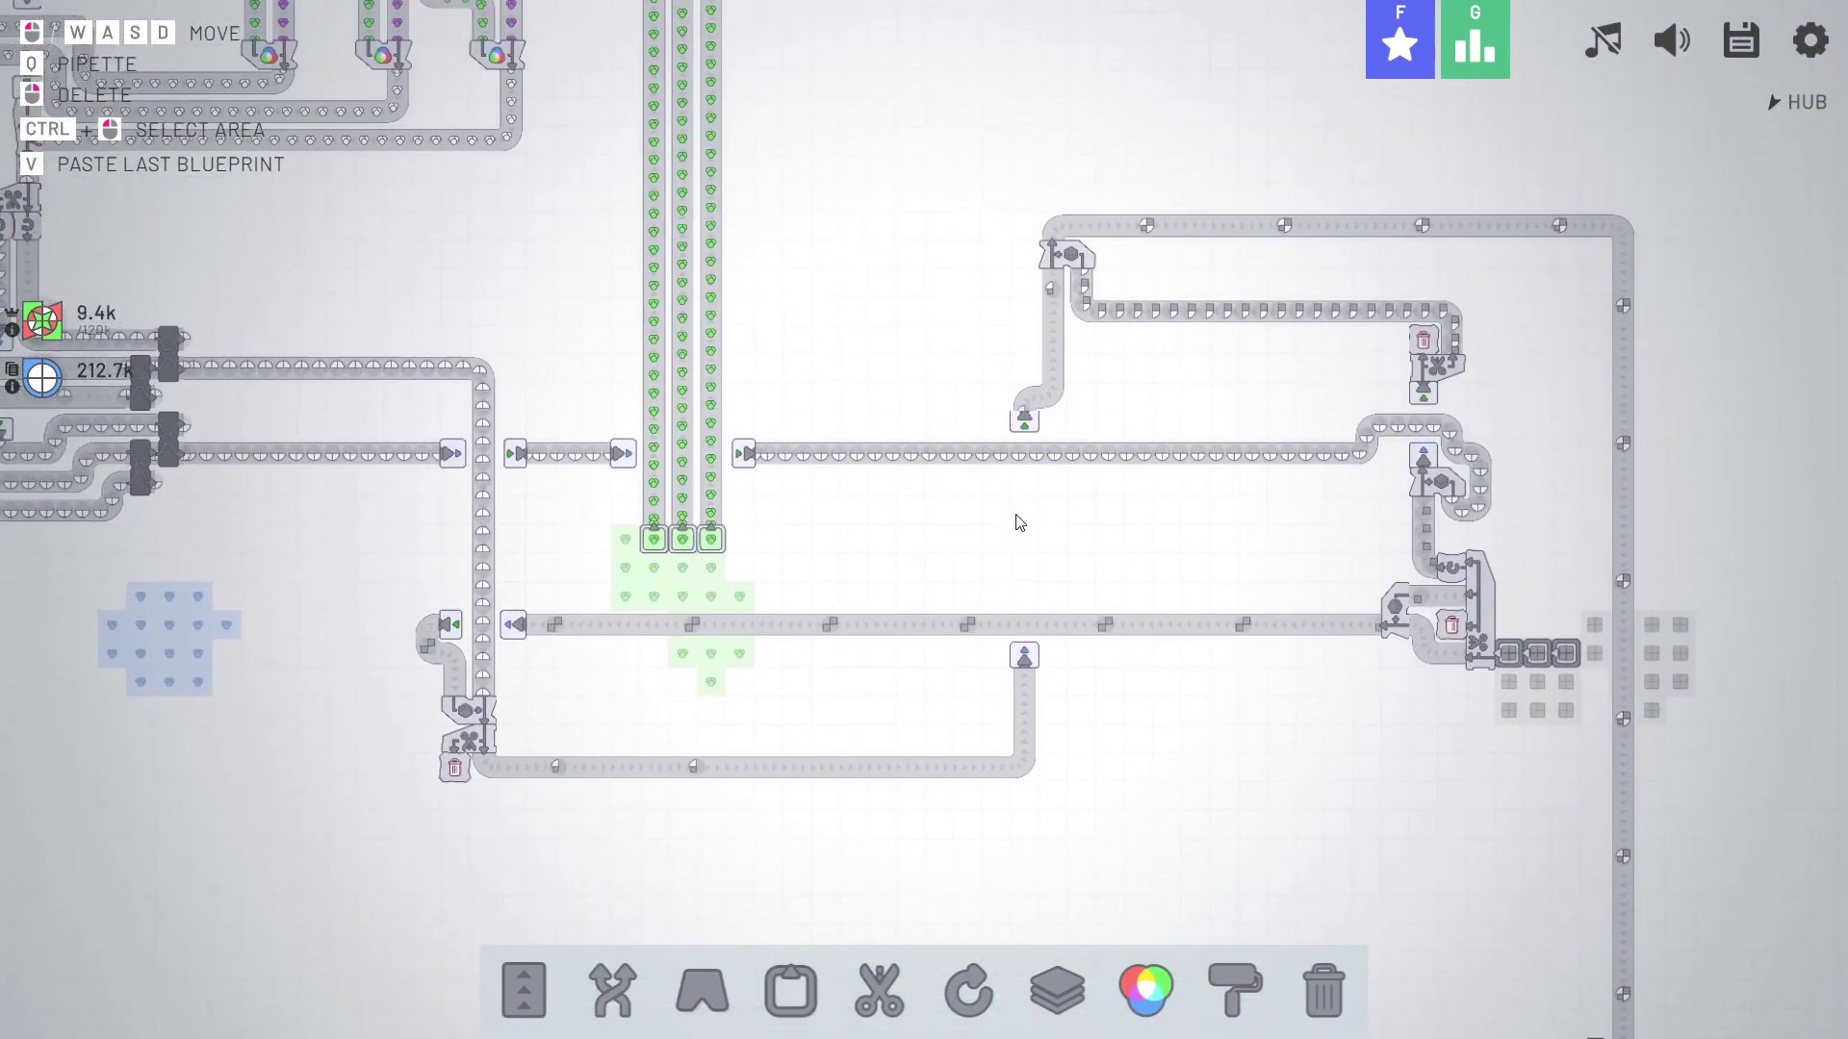
drag(1034, 438, 951, 560)
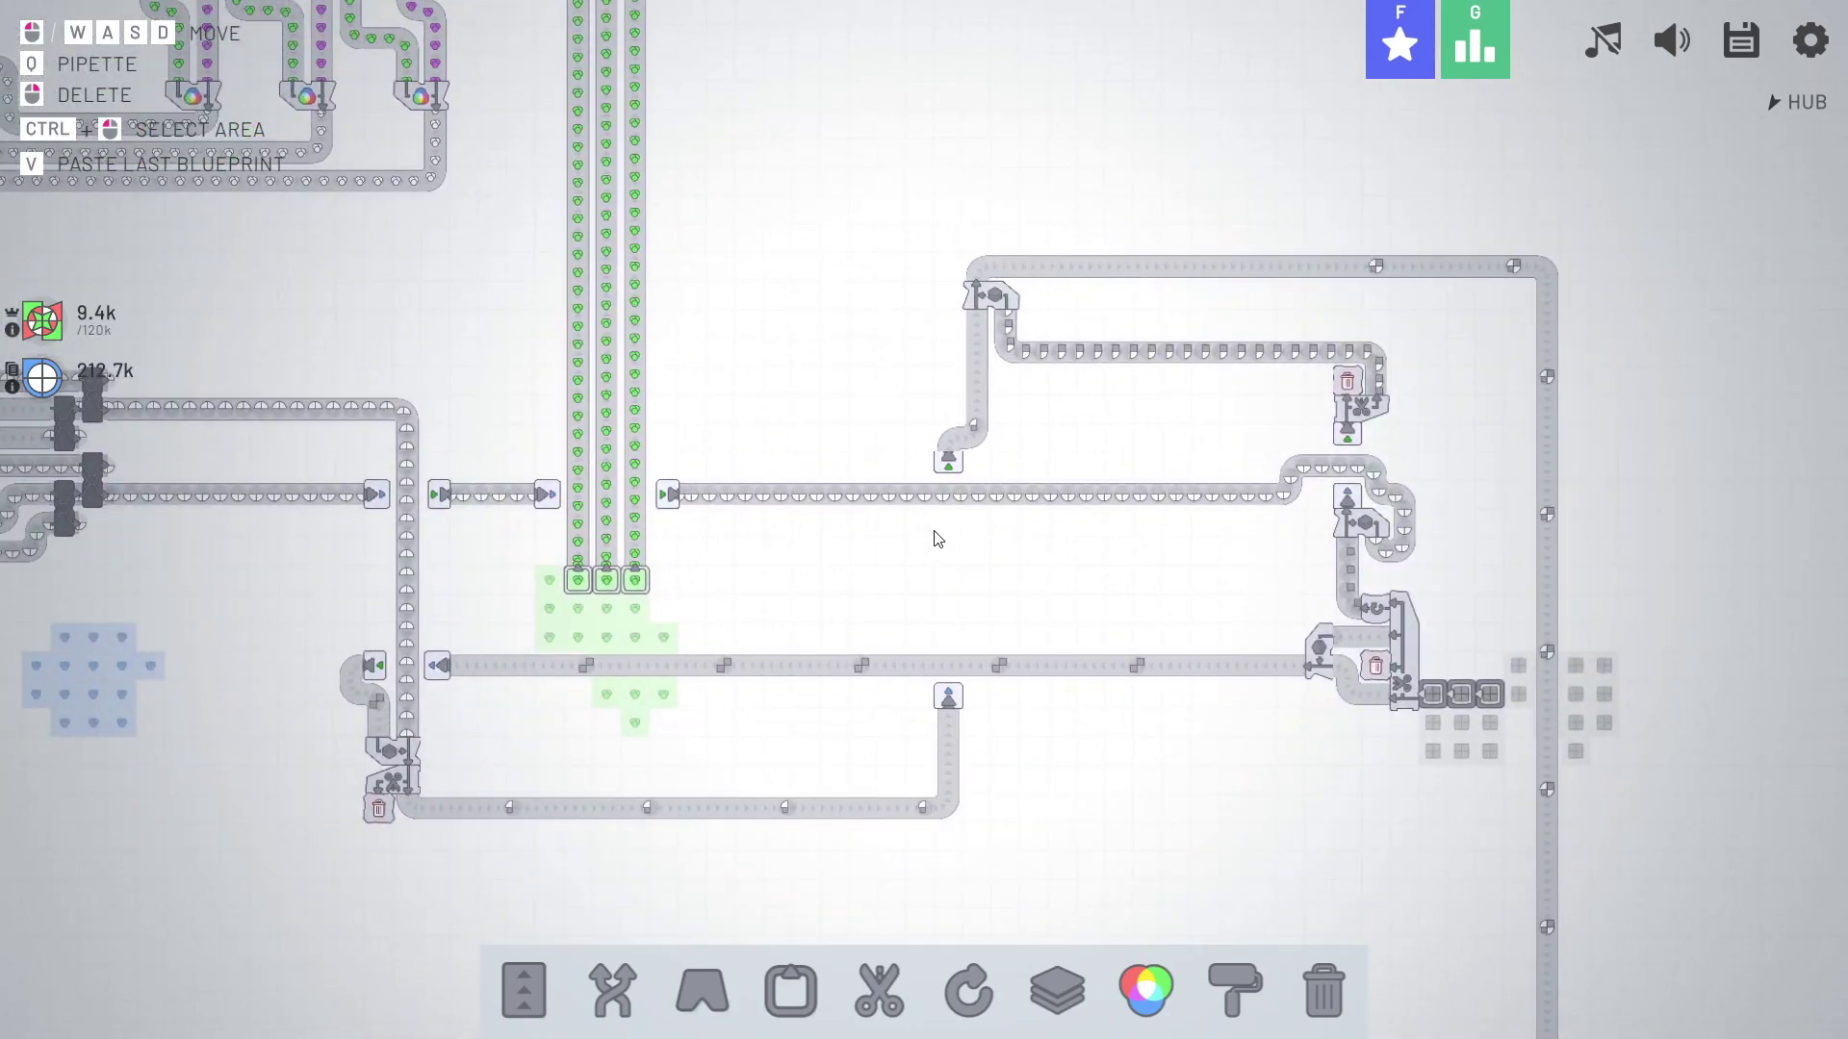
scroll(929, 496, down, 3)
key(w)
key(a)
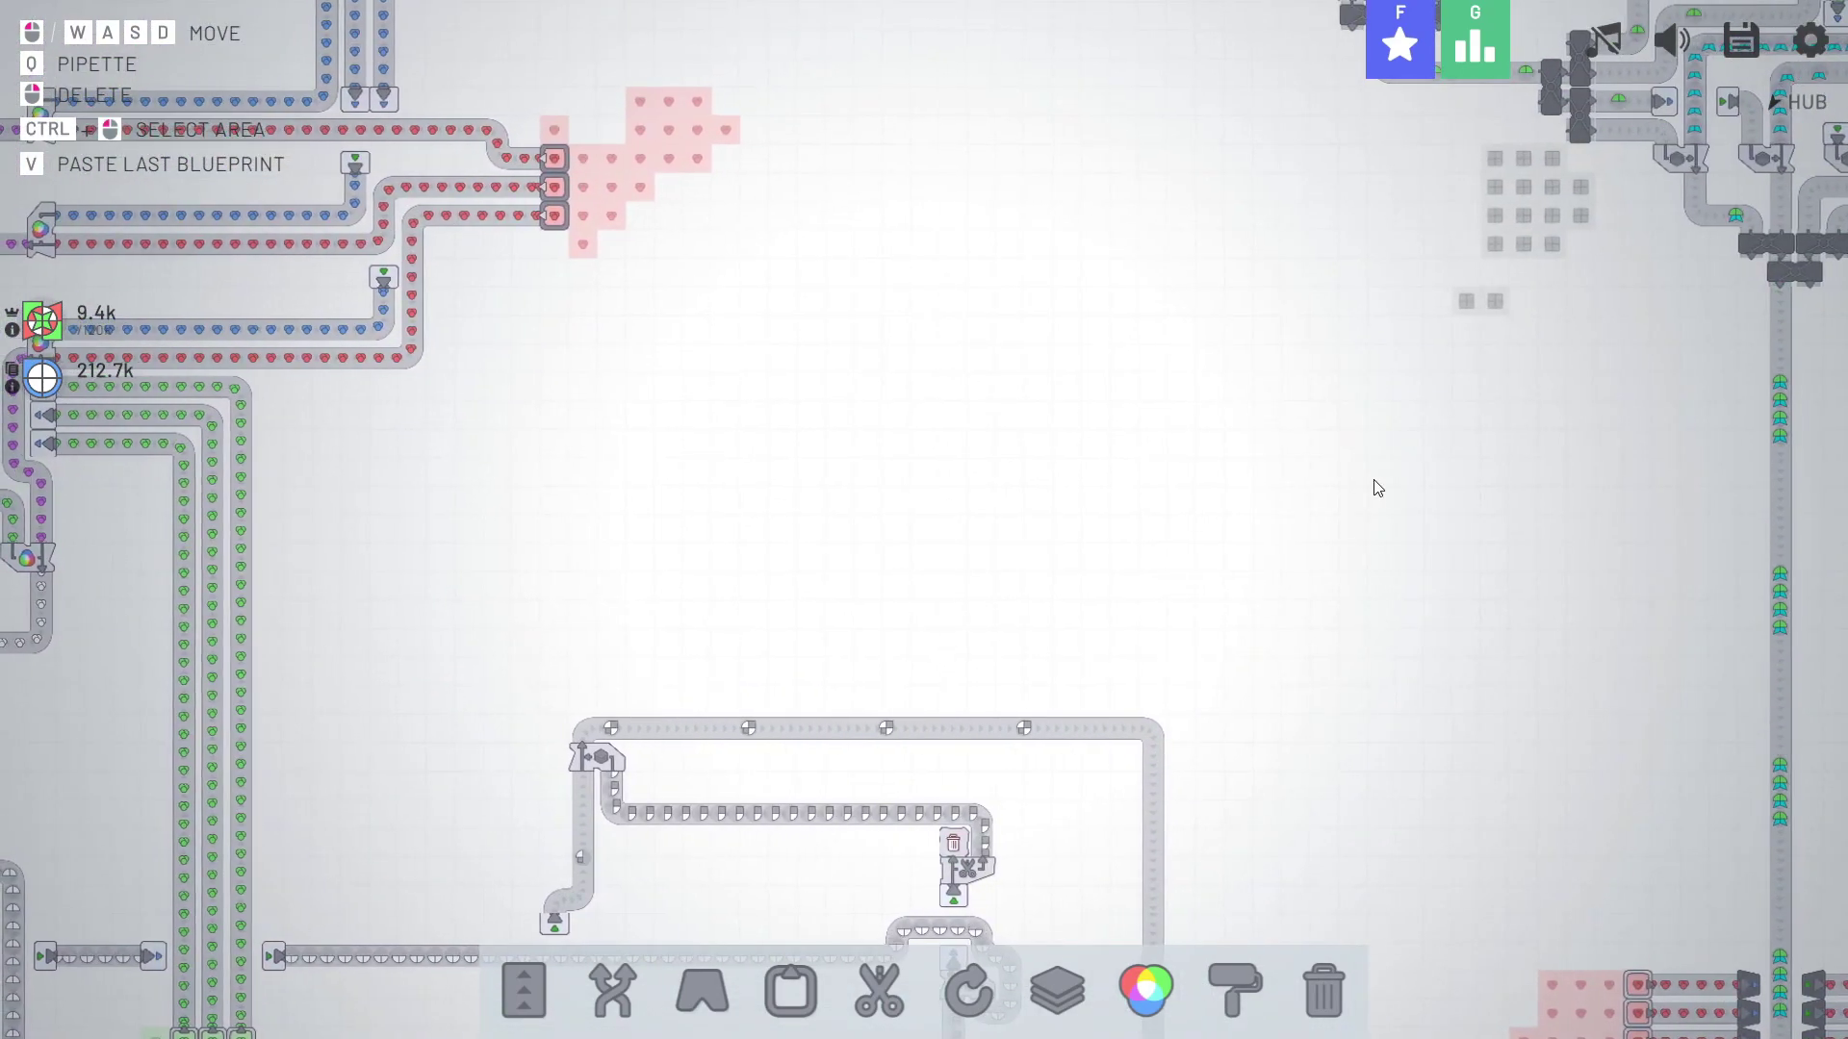
scroll(1377, 489, down, 3)
mouse_move(1376, 489)
mouse_down()
mouse_move(803, 487)
mouse_move(709, 640)
mouse_up()
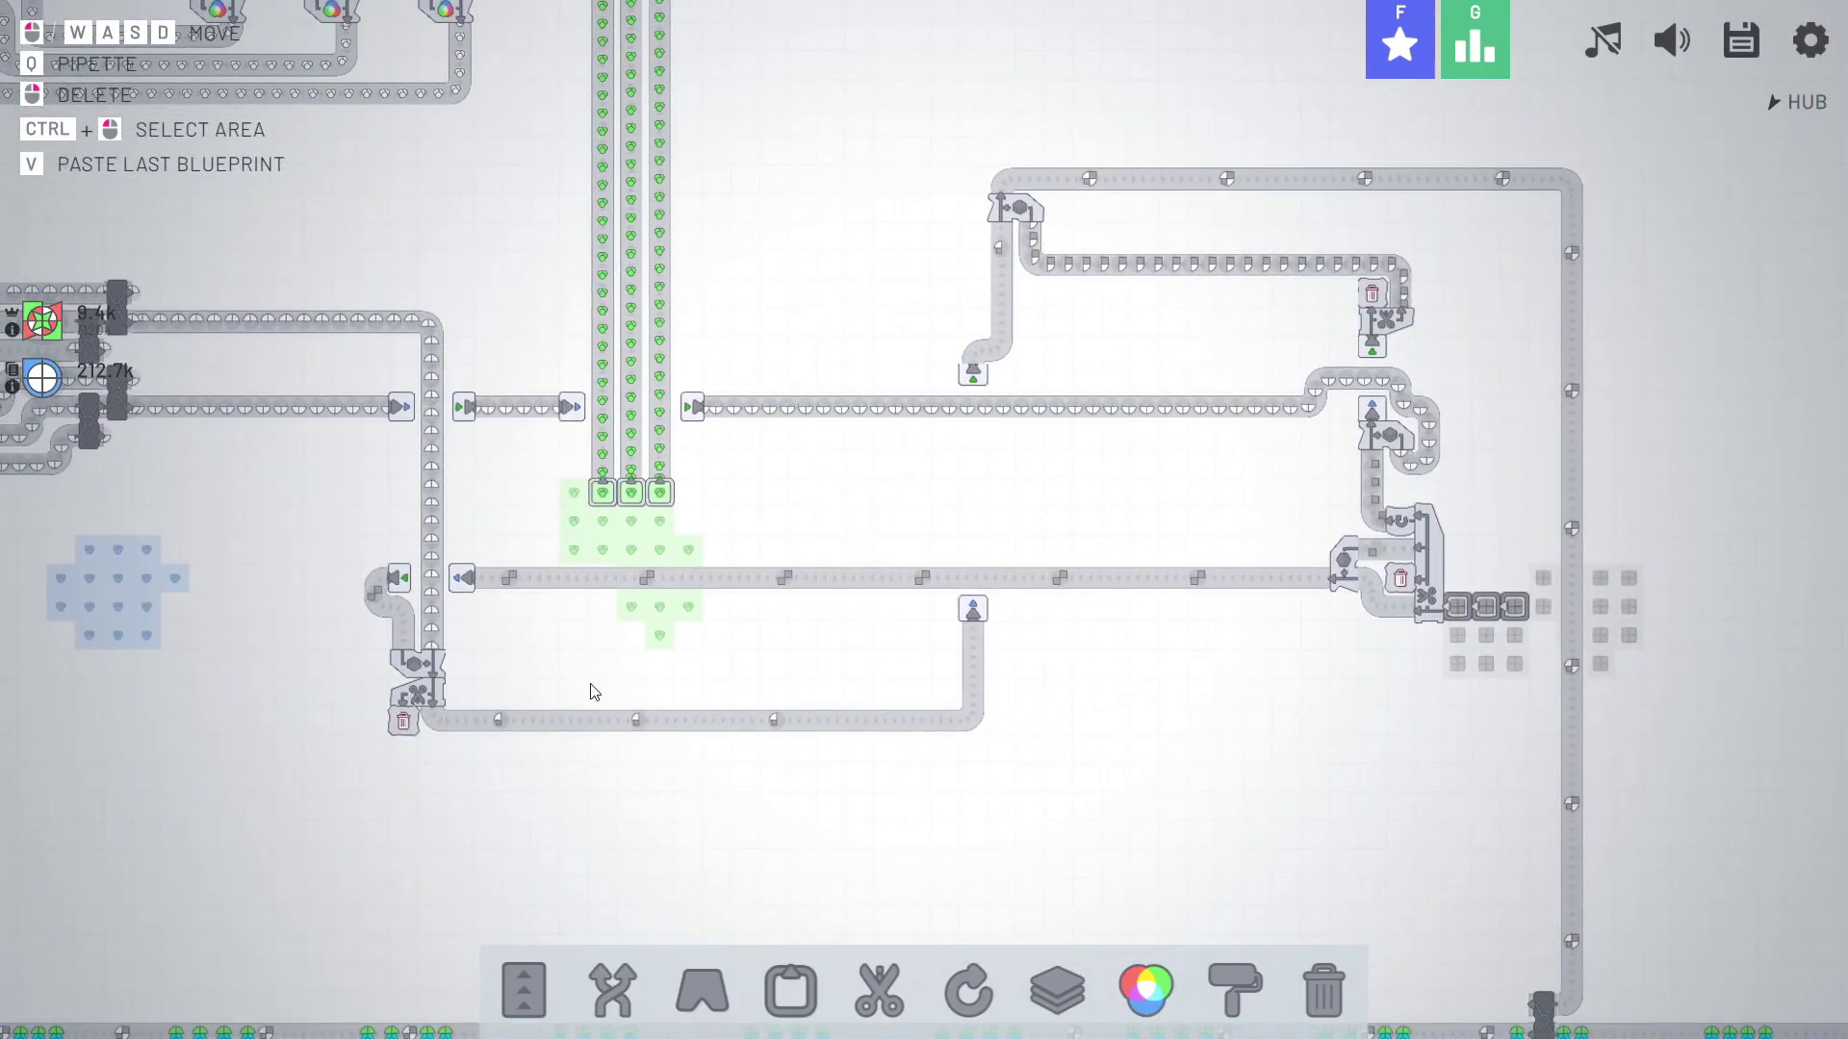
Pan across the factory to the old belt and painter layout above the green deposit.
key(w)
key(a)
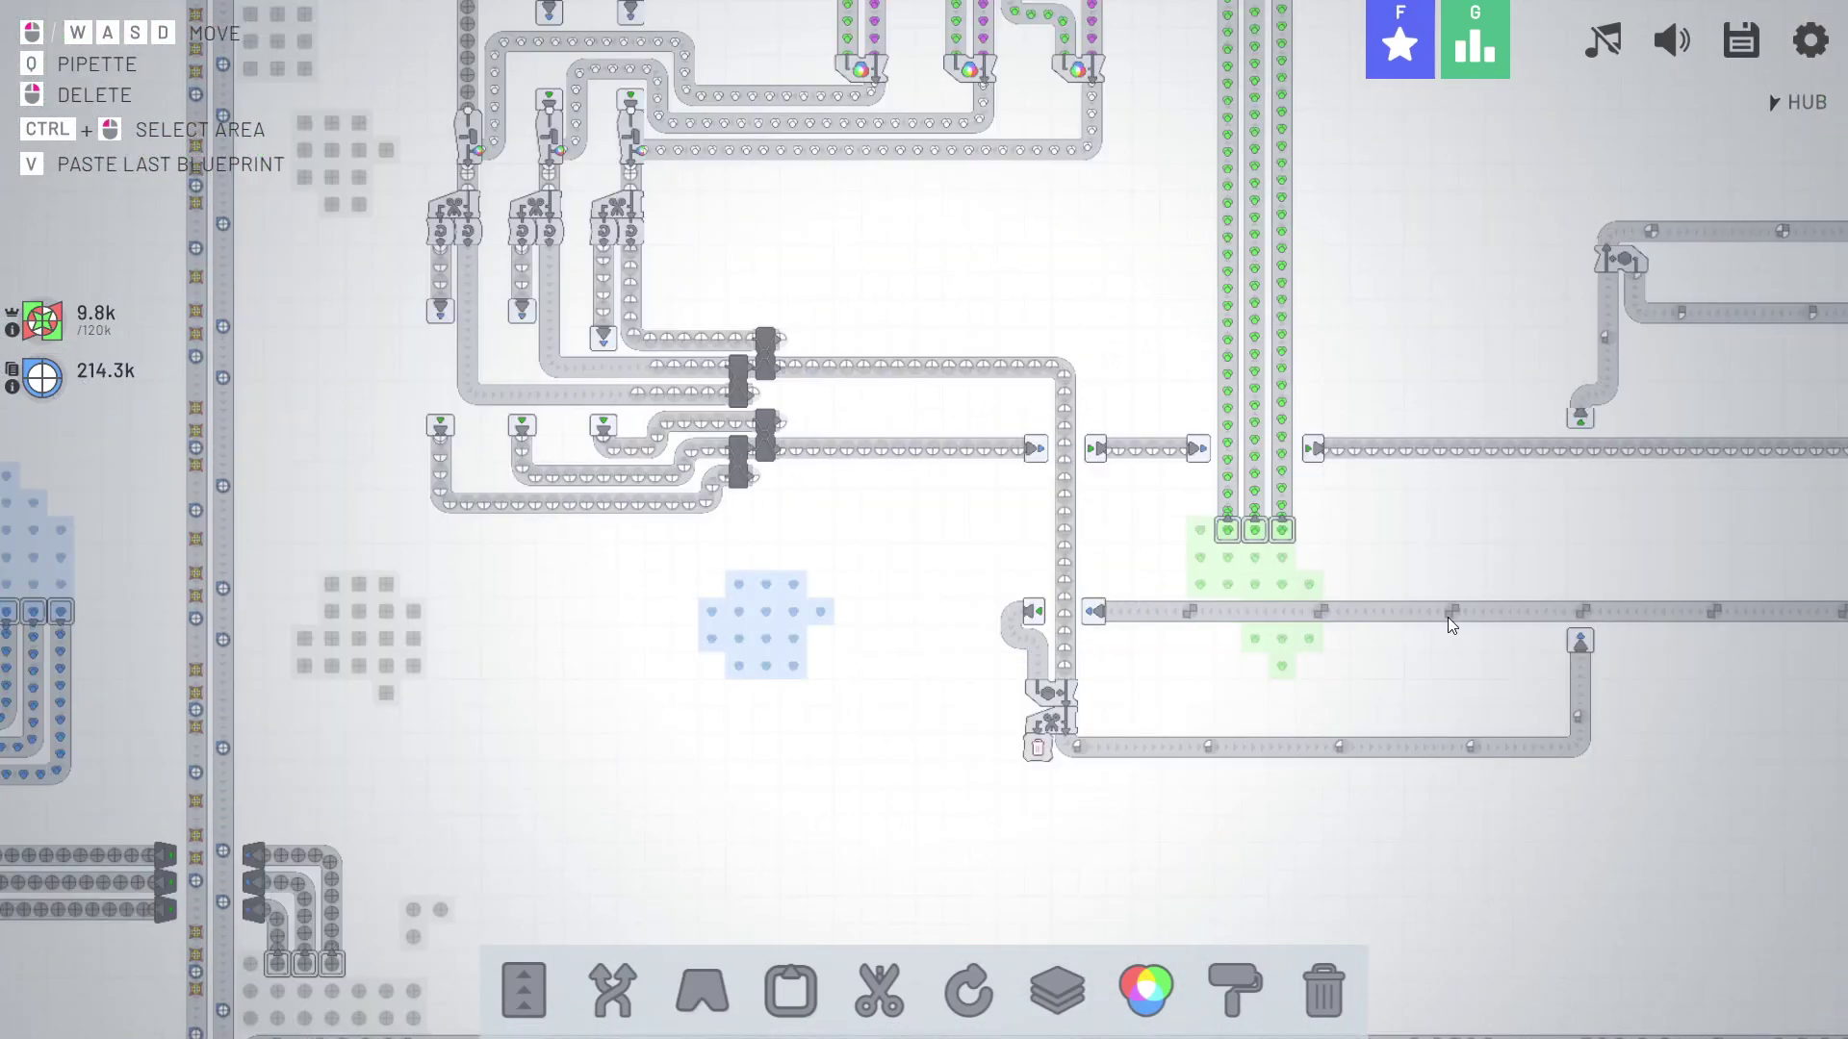
key(w)
key(a)
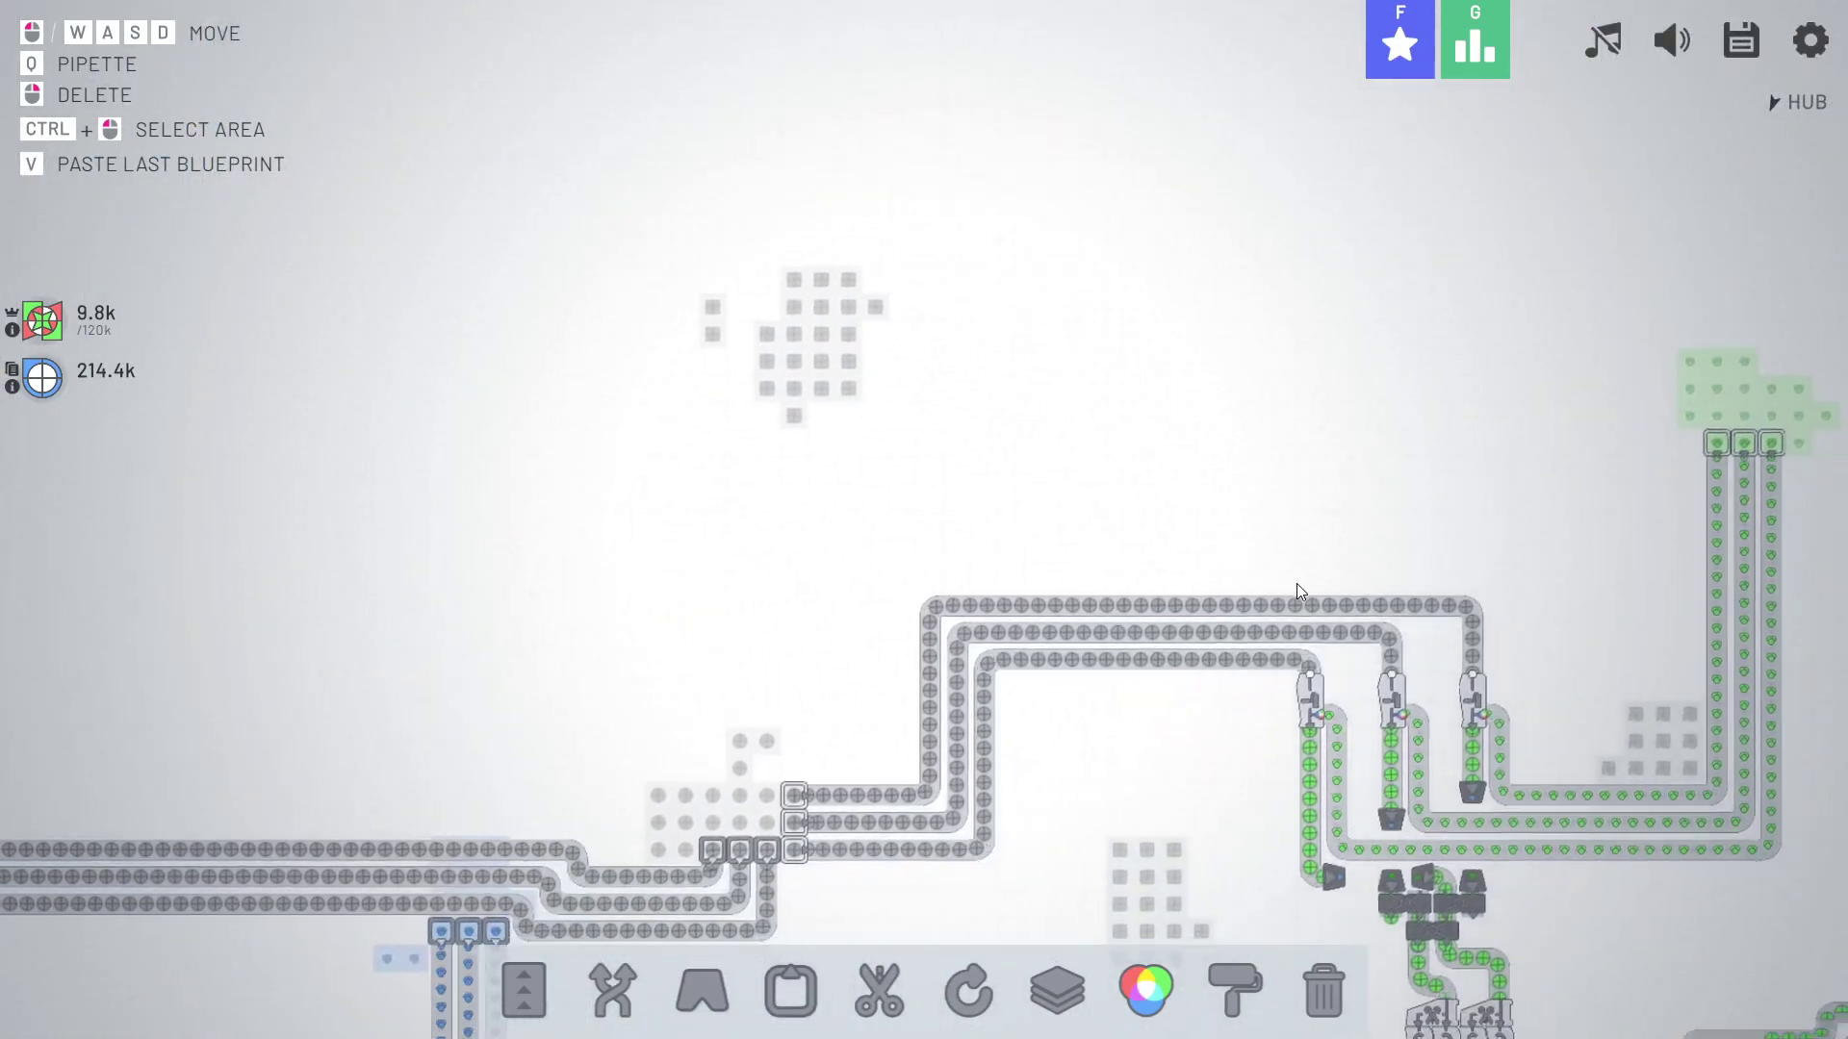
scroll(1012, 578, up, 4)
key(d)
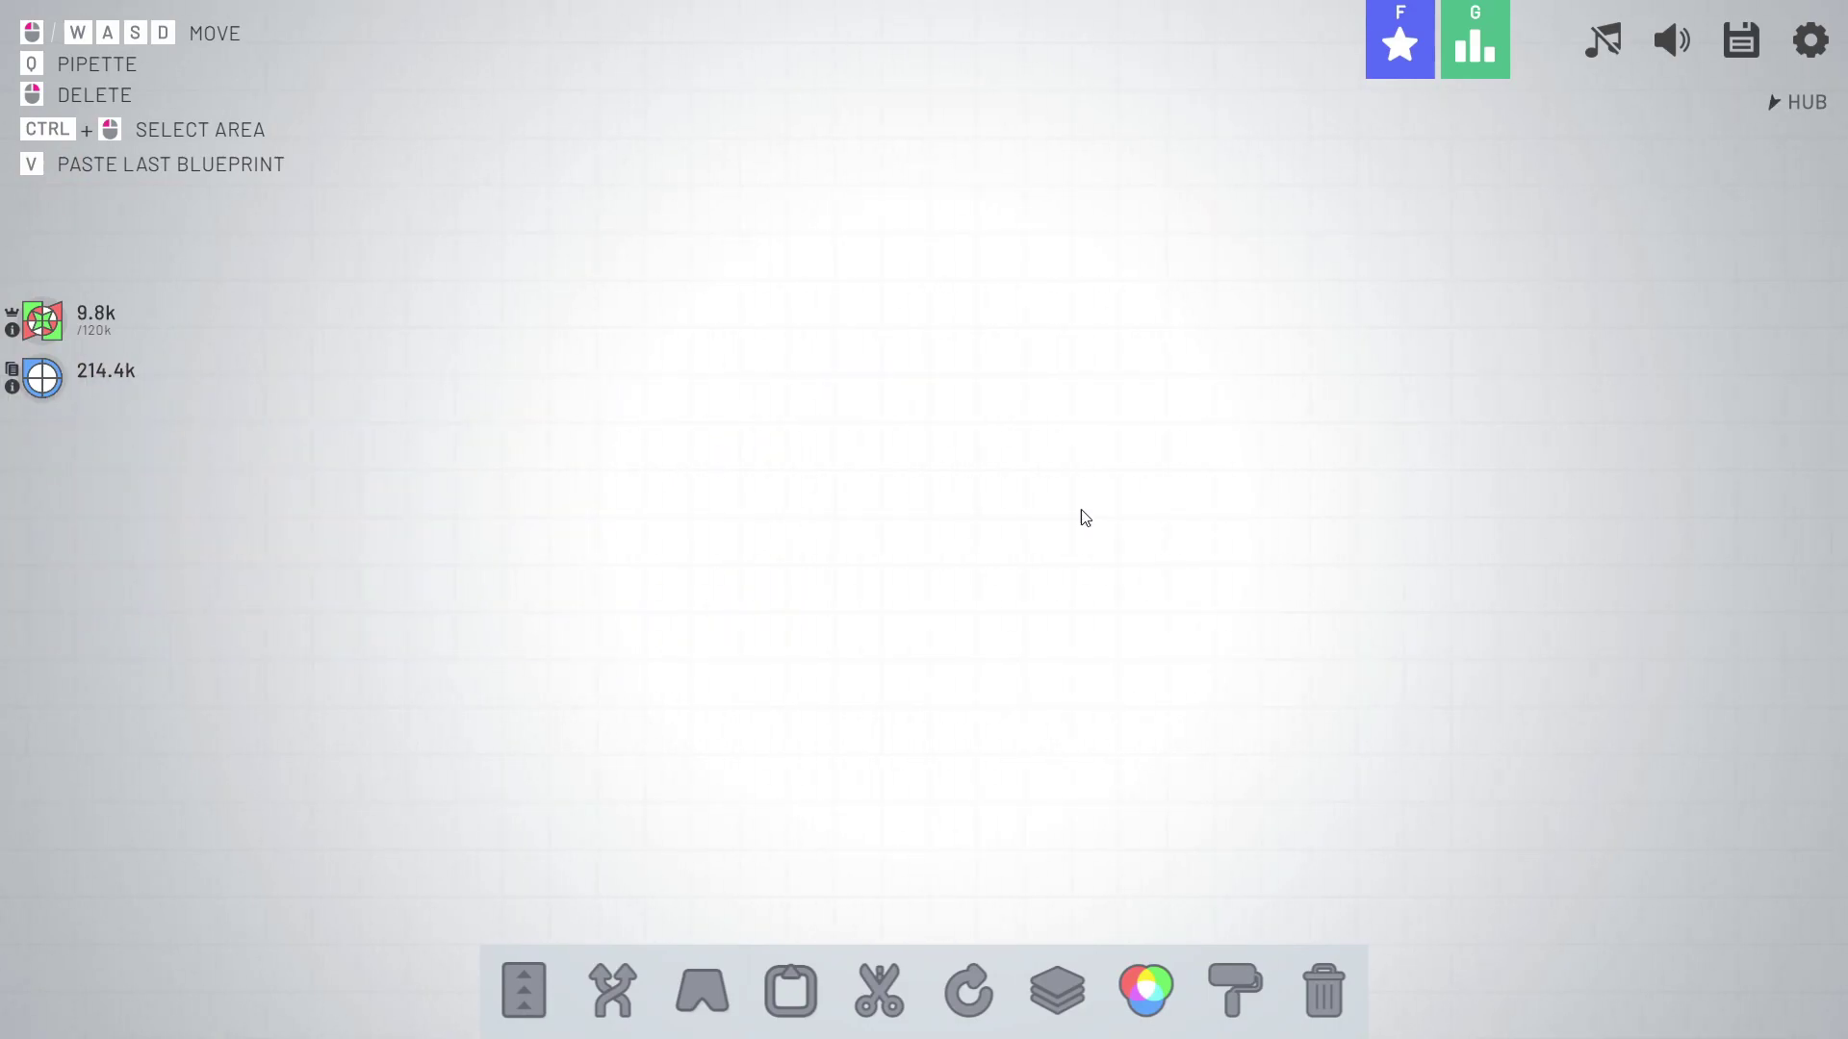
key(w)
key(a)
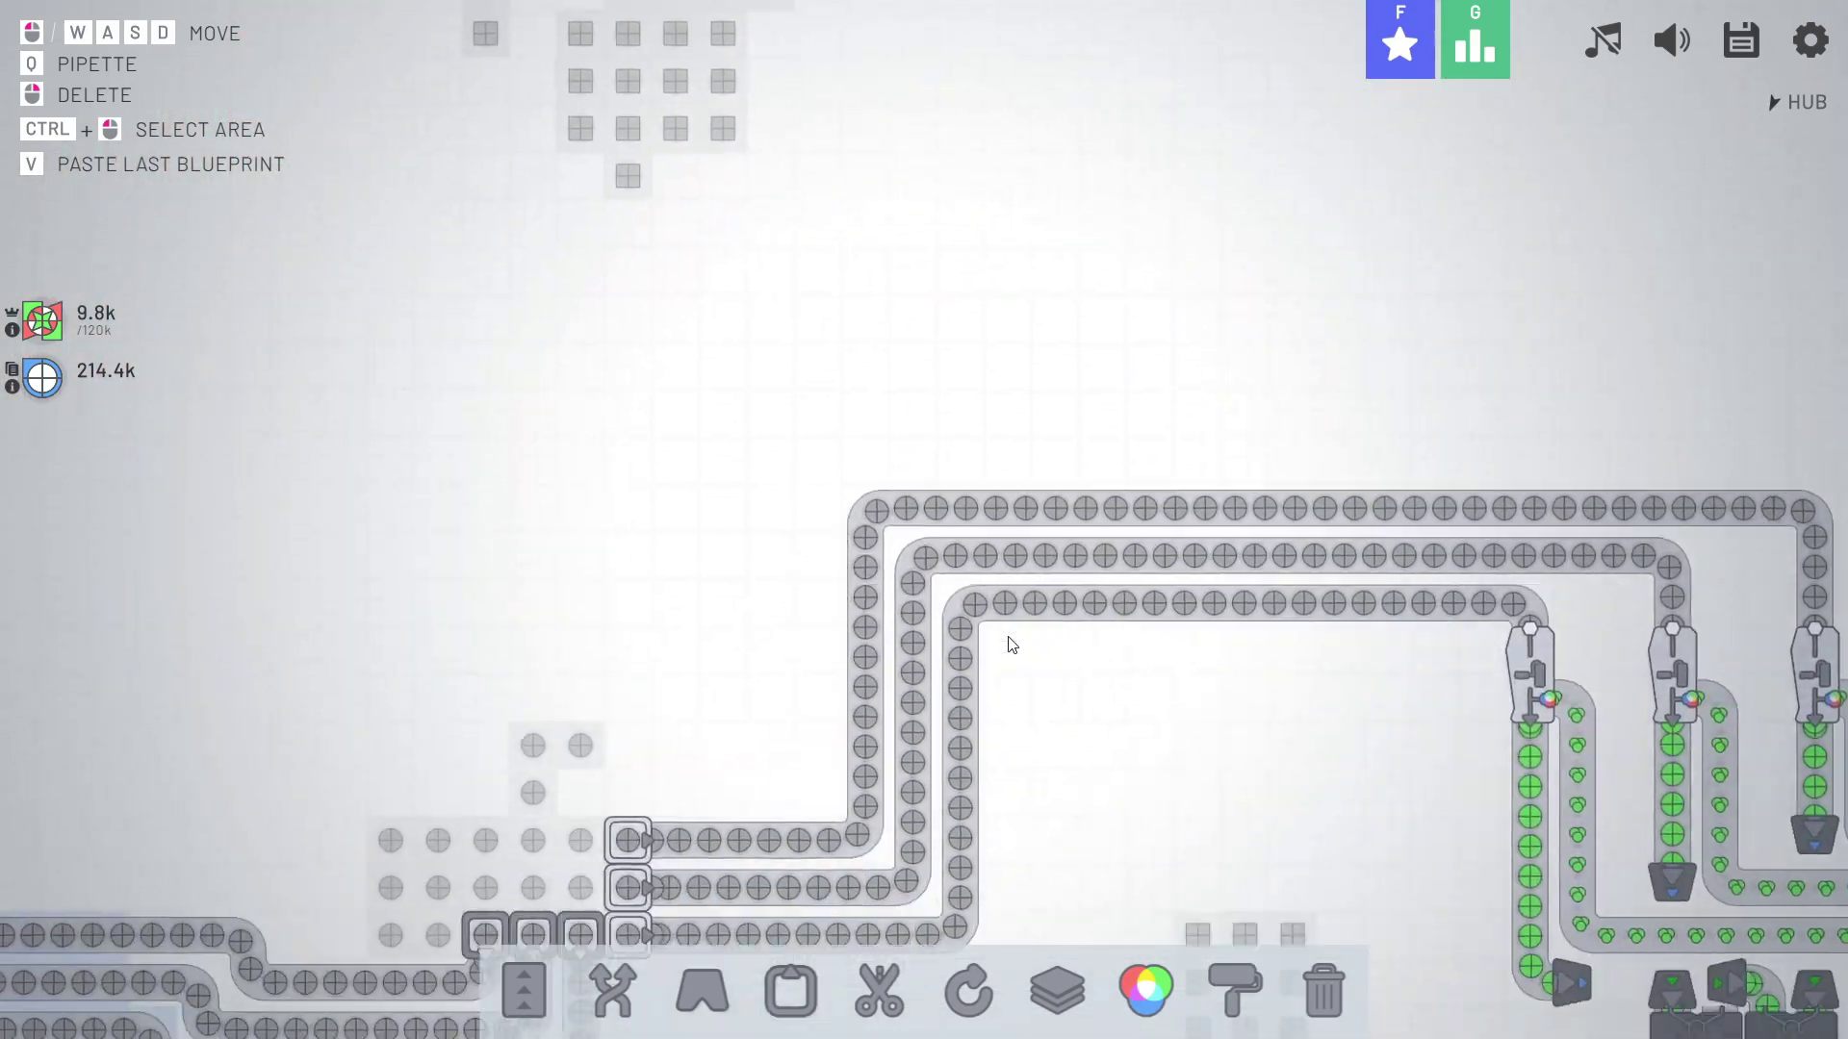
key(s)
key(d)
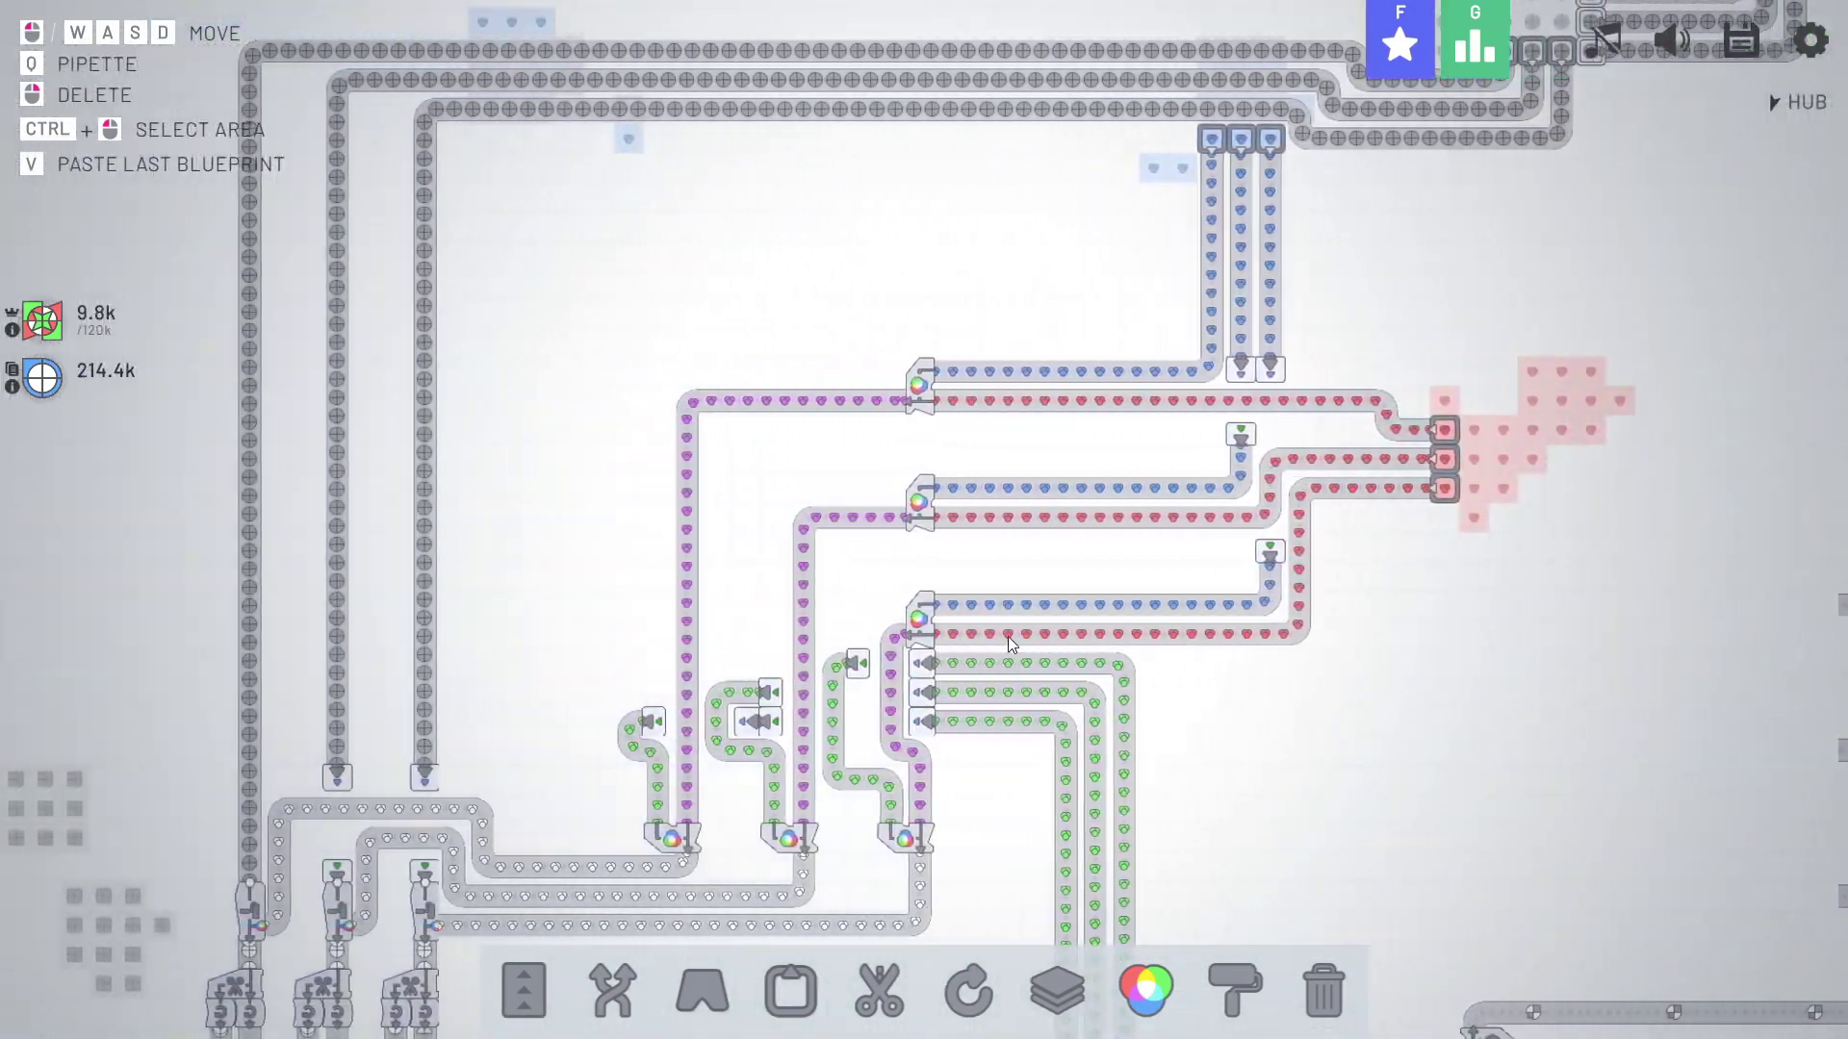
key(s)
key(s)
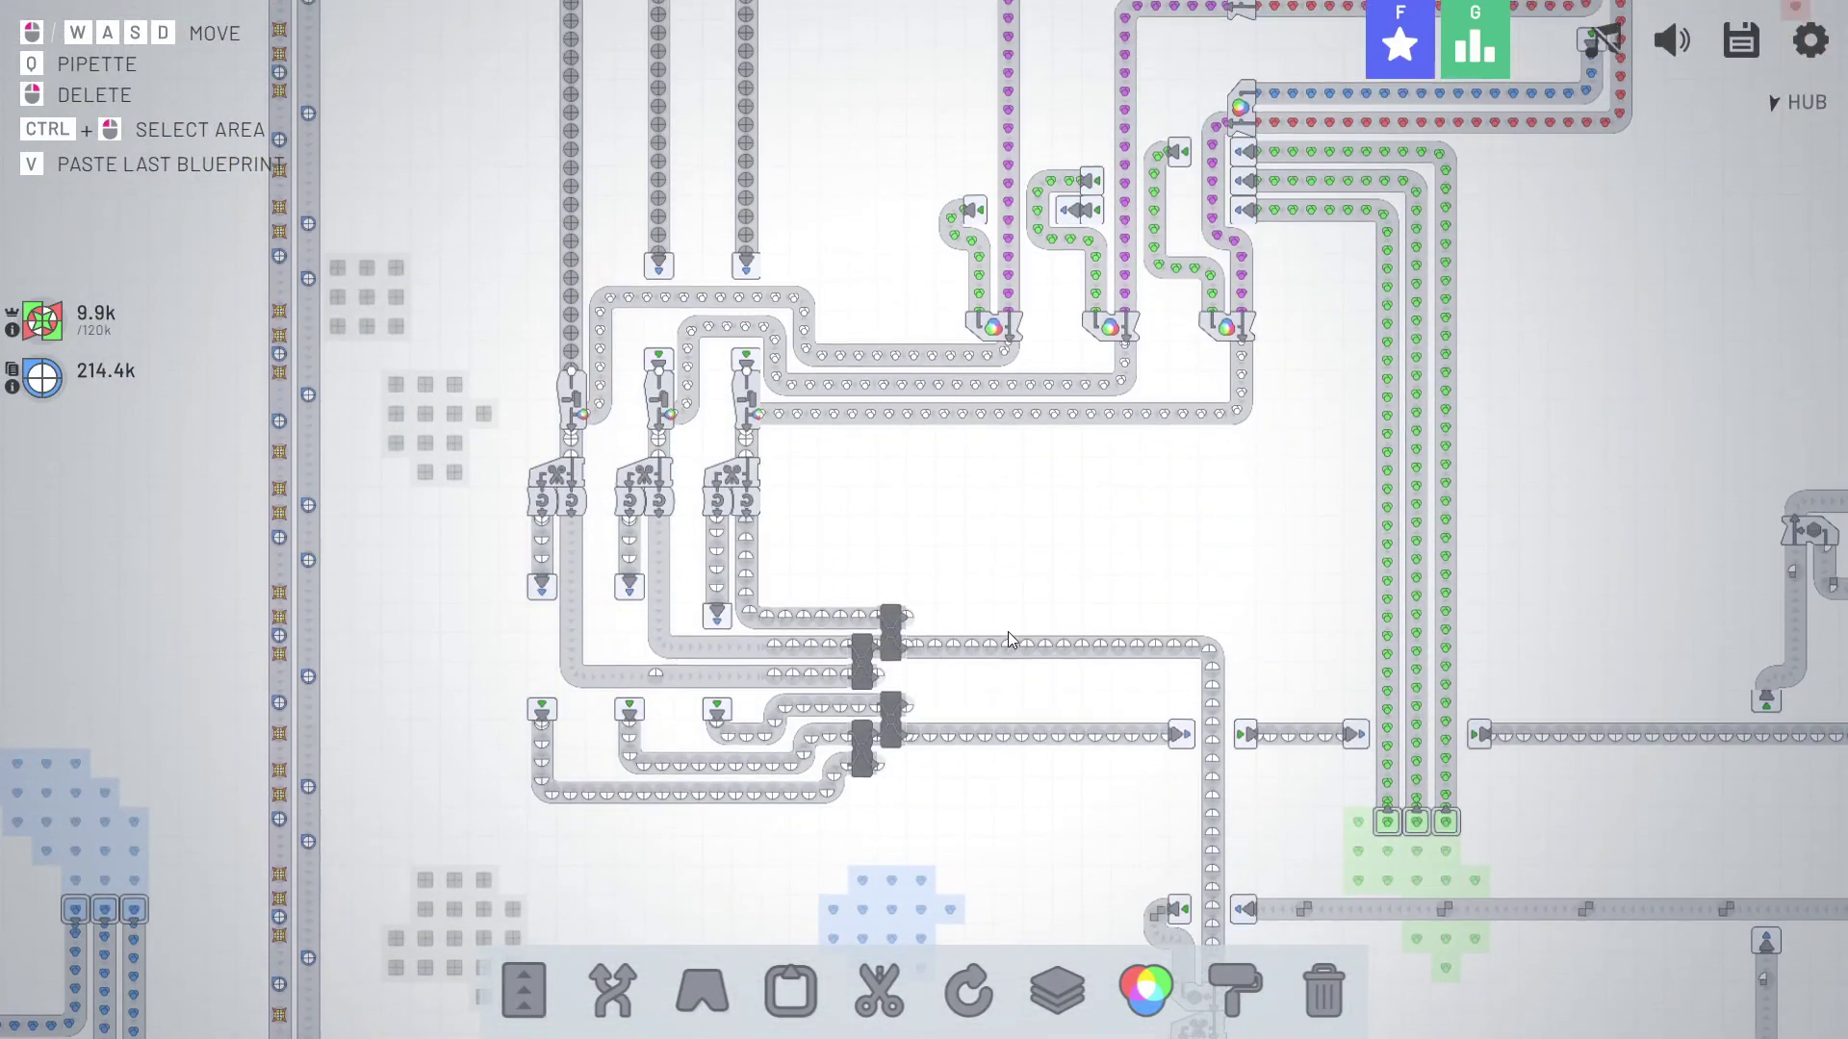
key(w)
key(w)
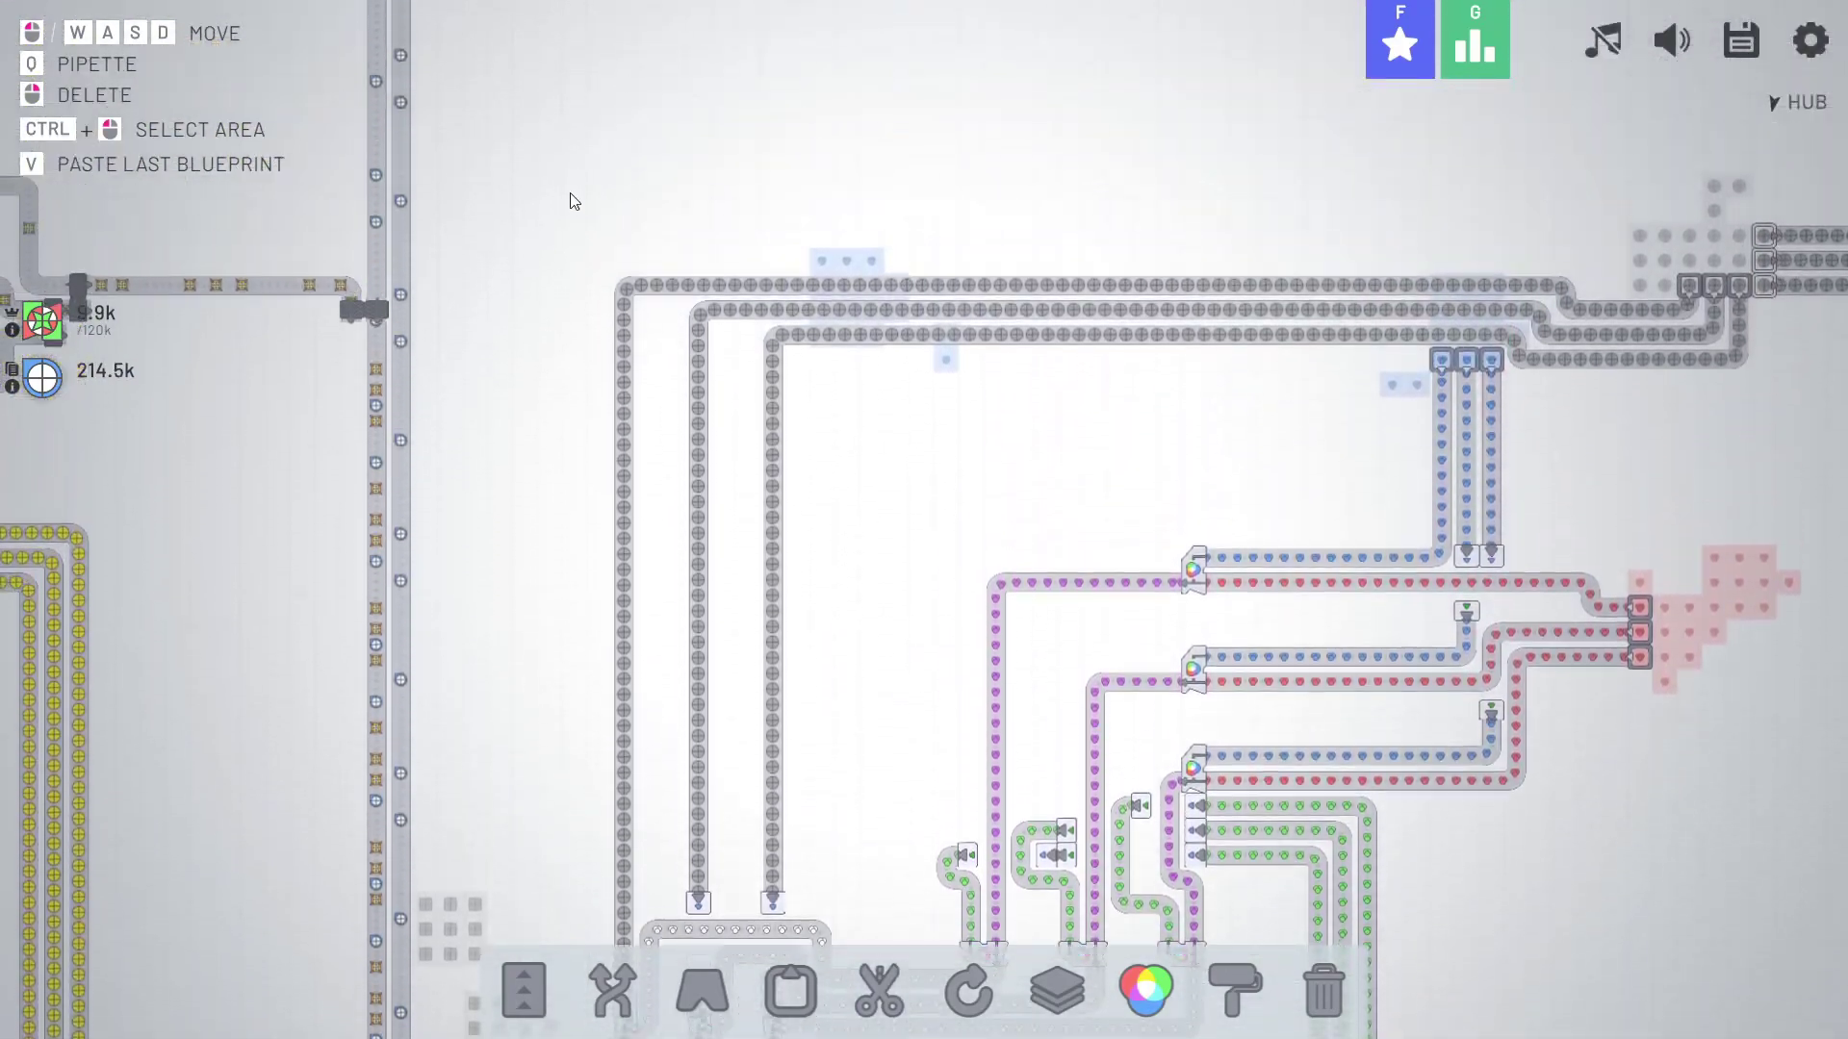
key(a)
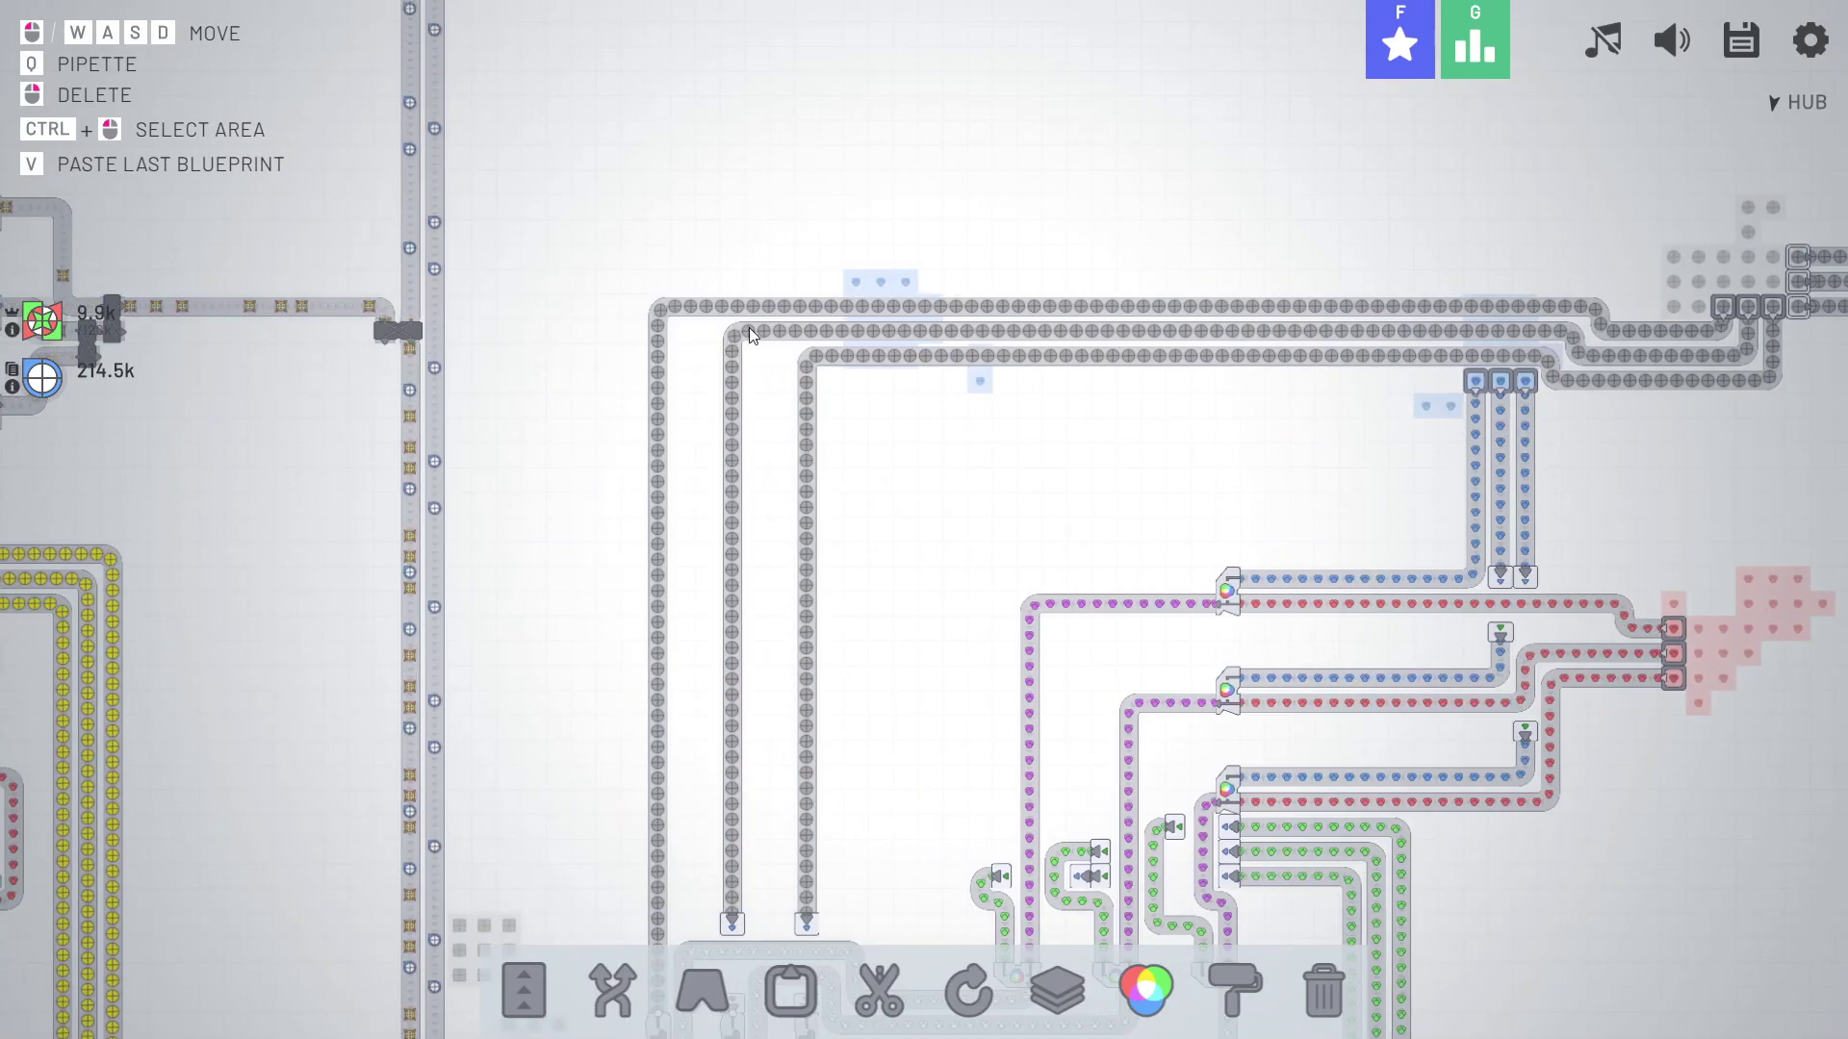
Box-select the old belt and painter layout and delete its 680 buildings.
ctrl+drag(574, 137, 1317, 508)
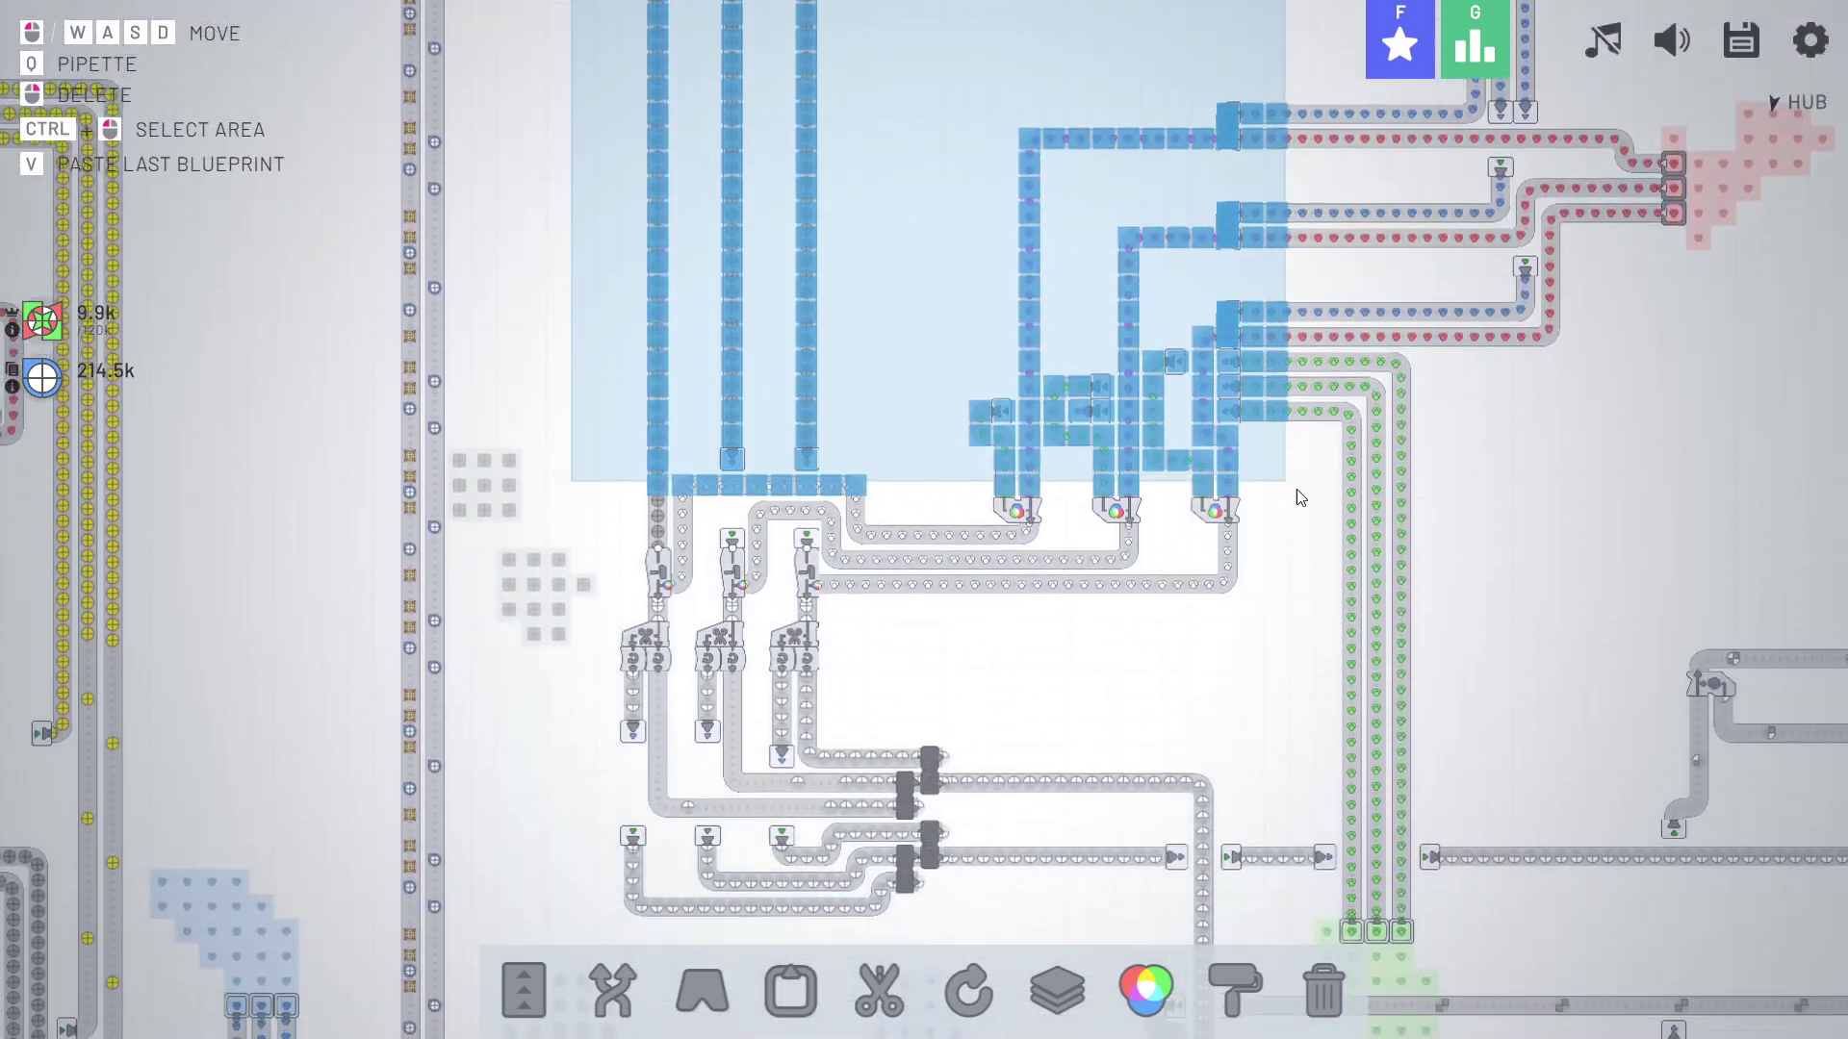
scroll(1318, 509, up, 3)
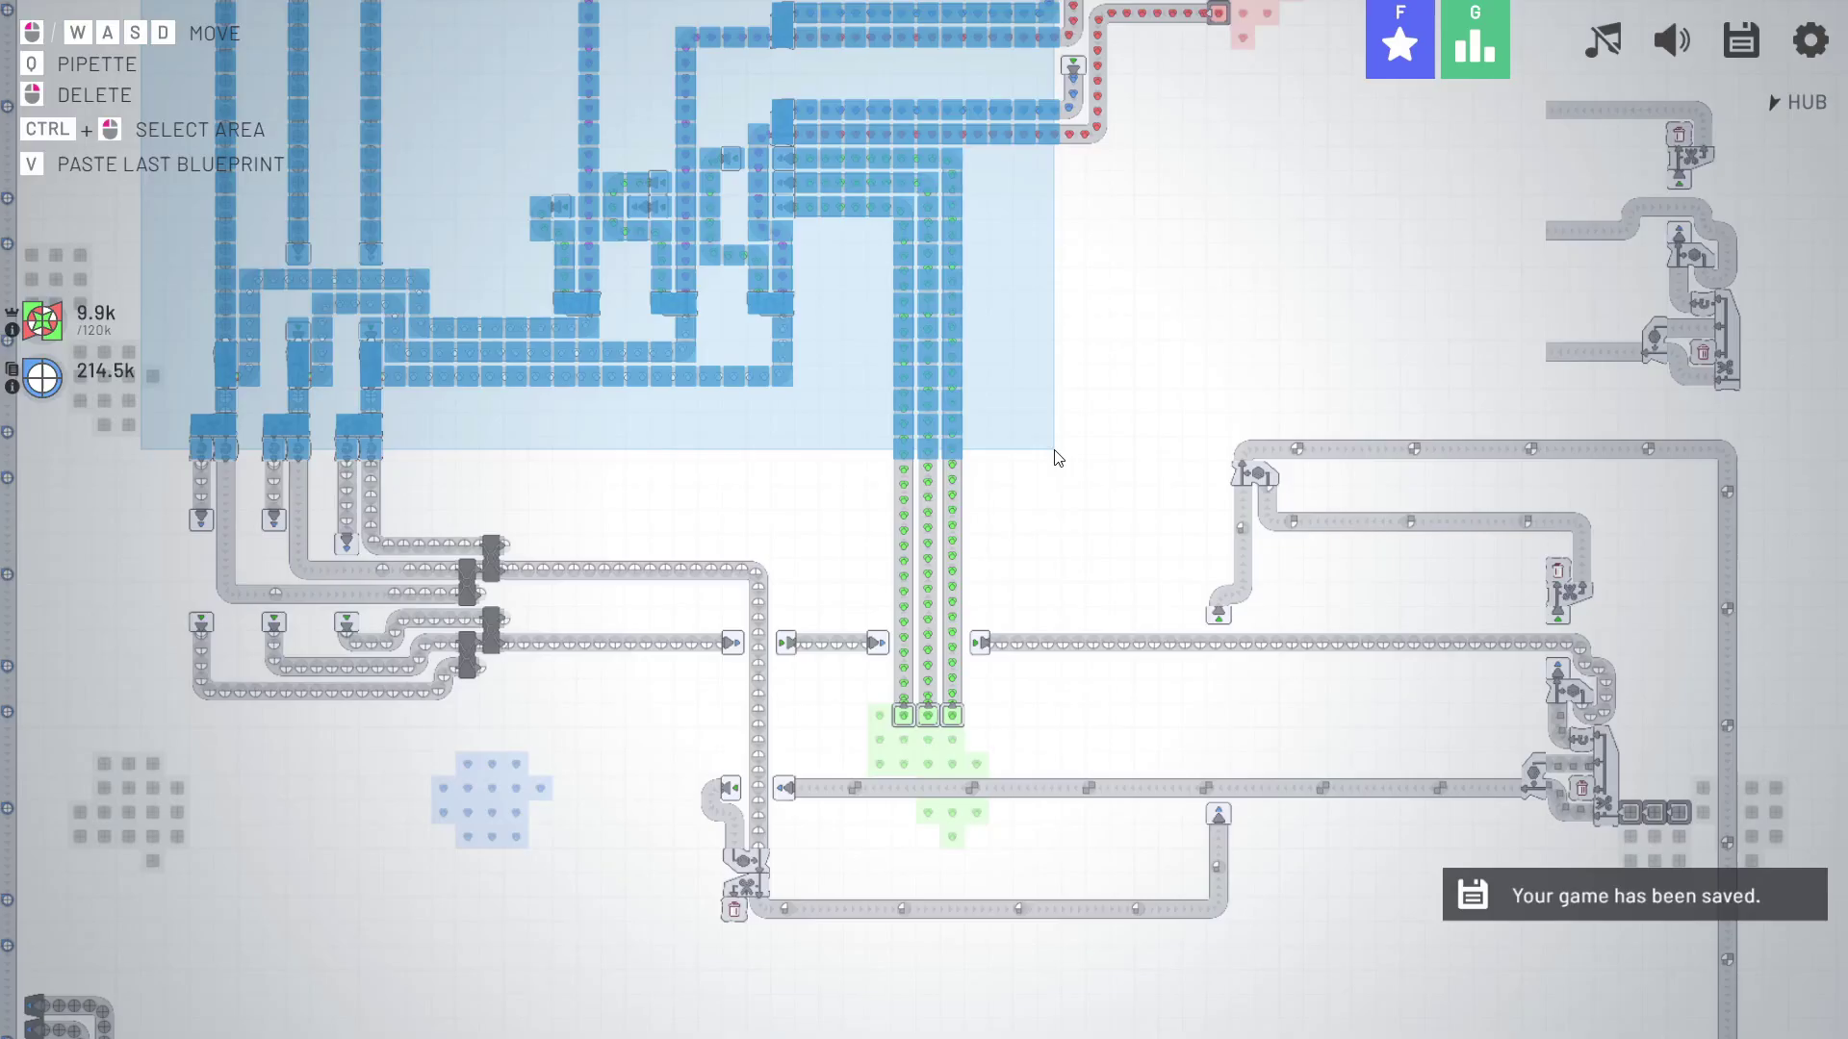
drag(1069, 451, 1191, 756)
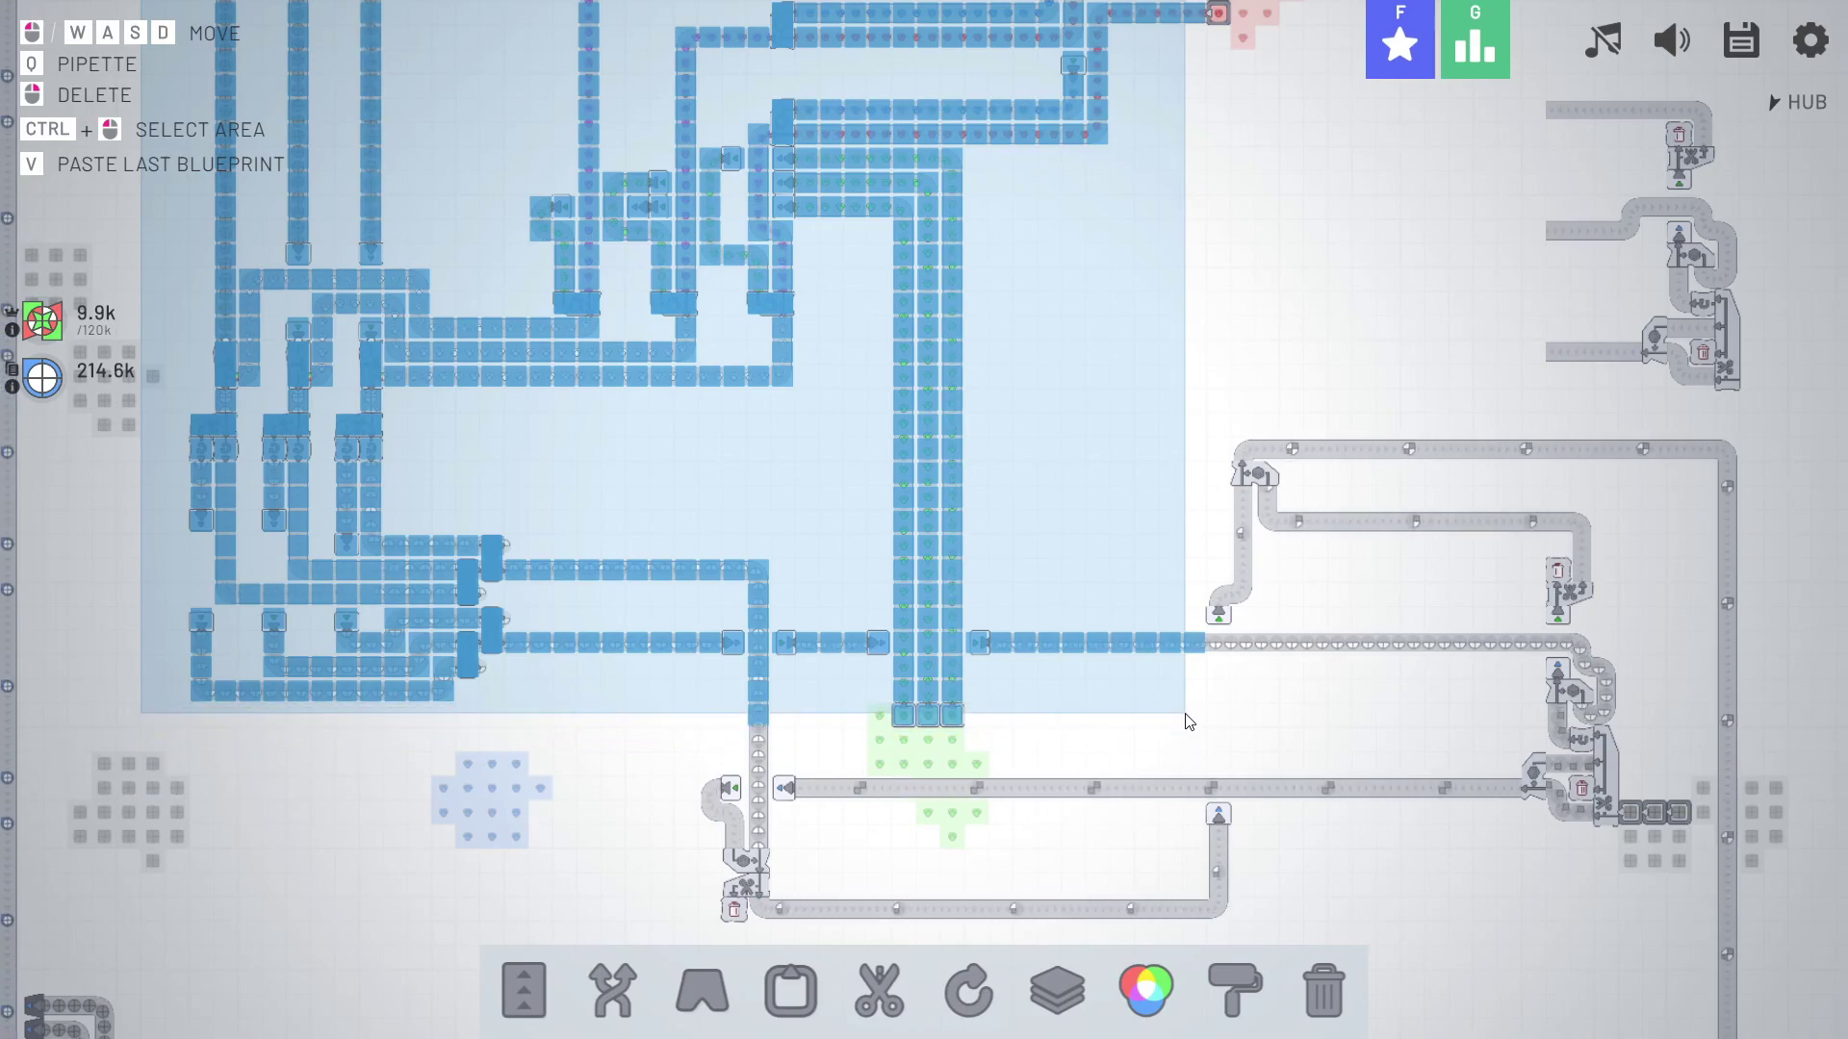
drag(1187, 721, 1186, 720)
key(Delete)
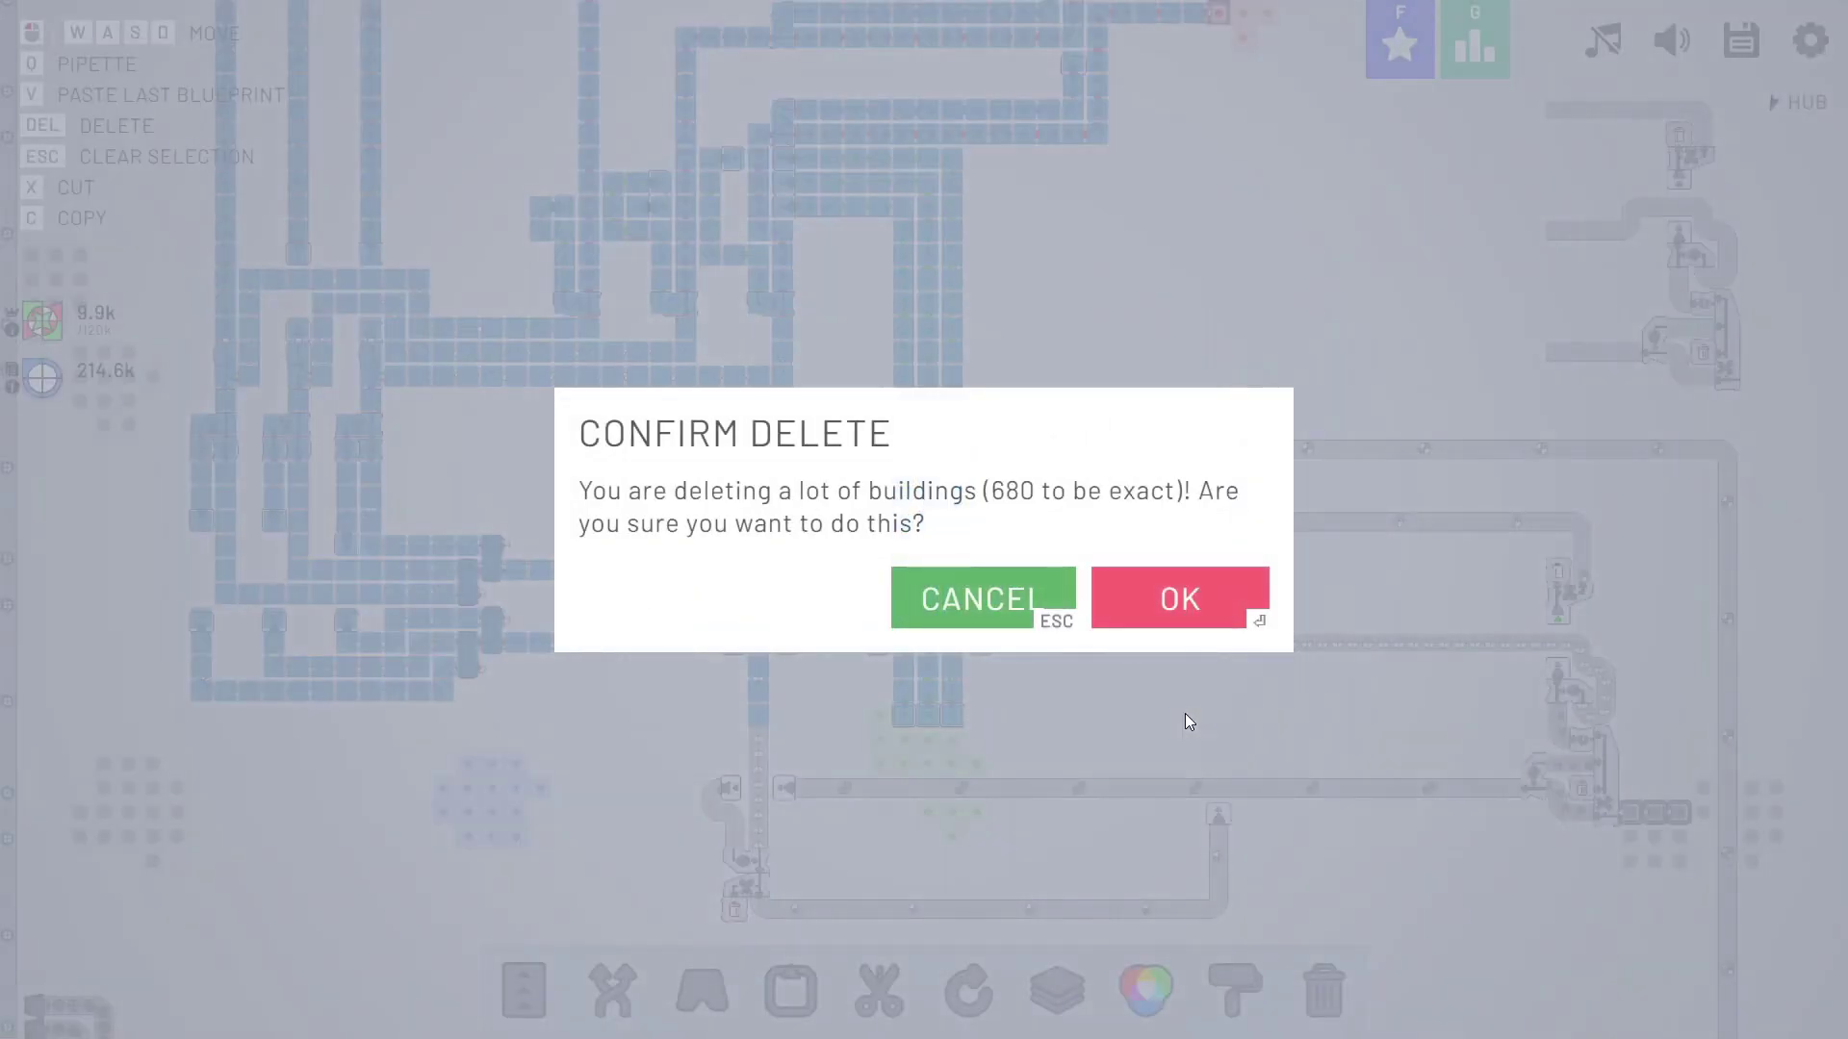
click(1192, 598)
key(a)
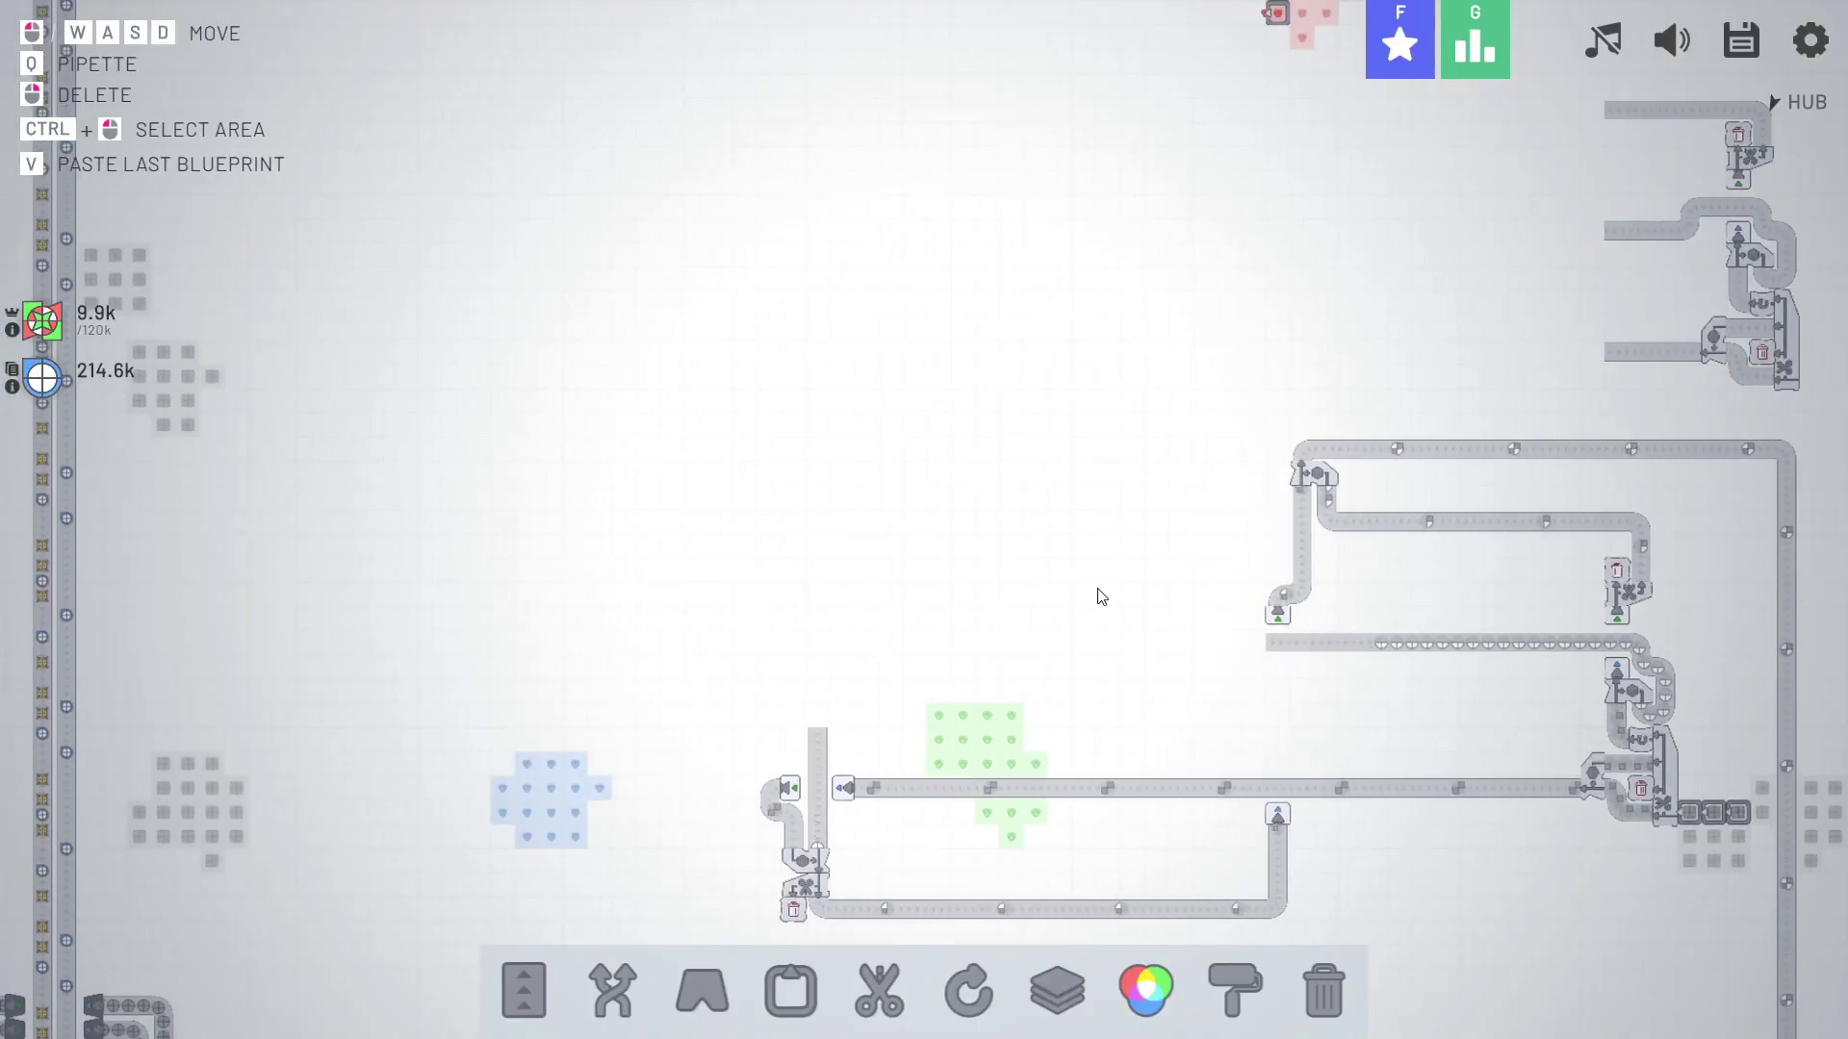
Select and delete the building on the red ore patch.
key(w)
ctrl+drag(874, 484, 1055, 643)
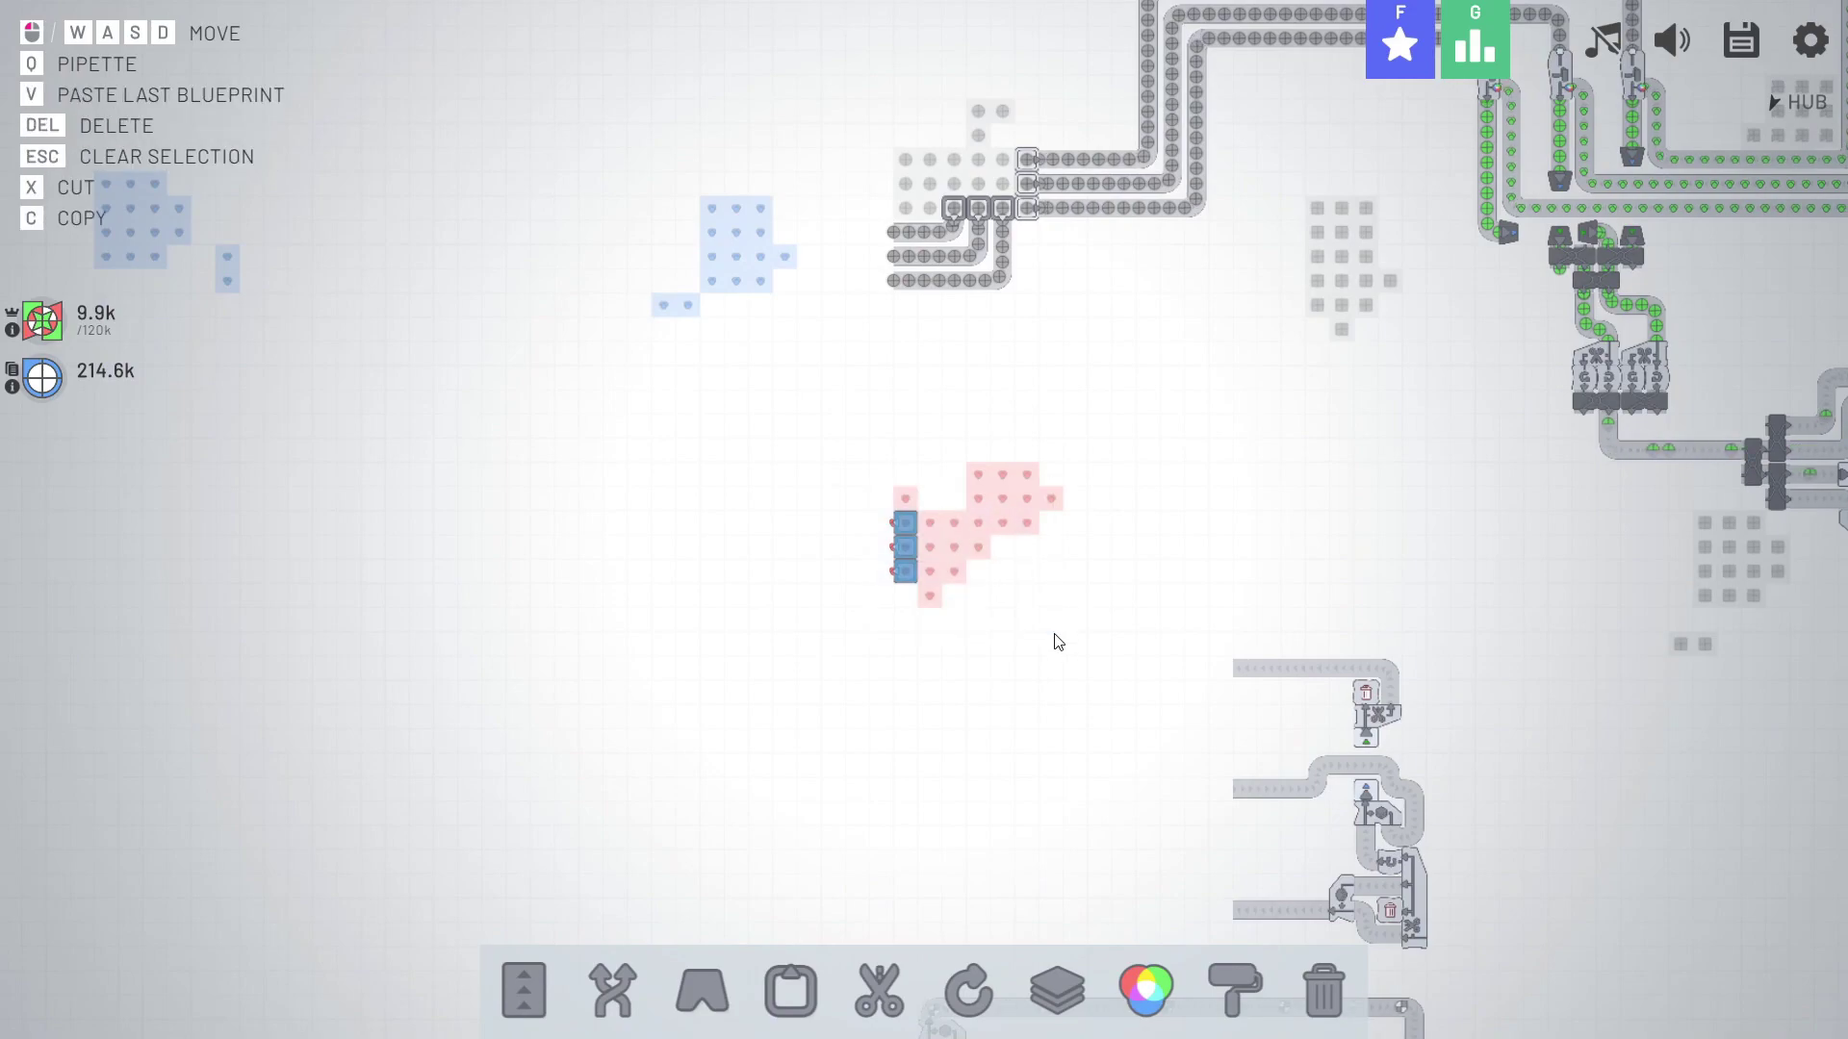
key(Delete)
Travel to the compact module, pick out its right-hand duplicate, then select the whole module.
key(a)
key(w)
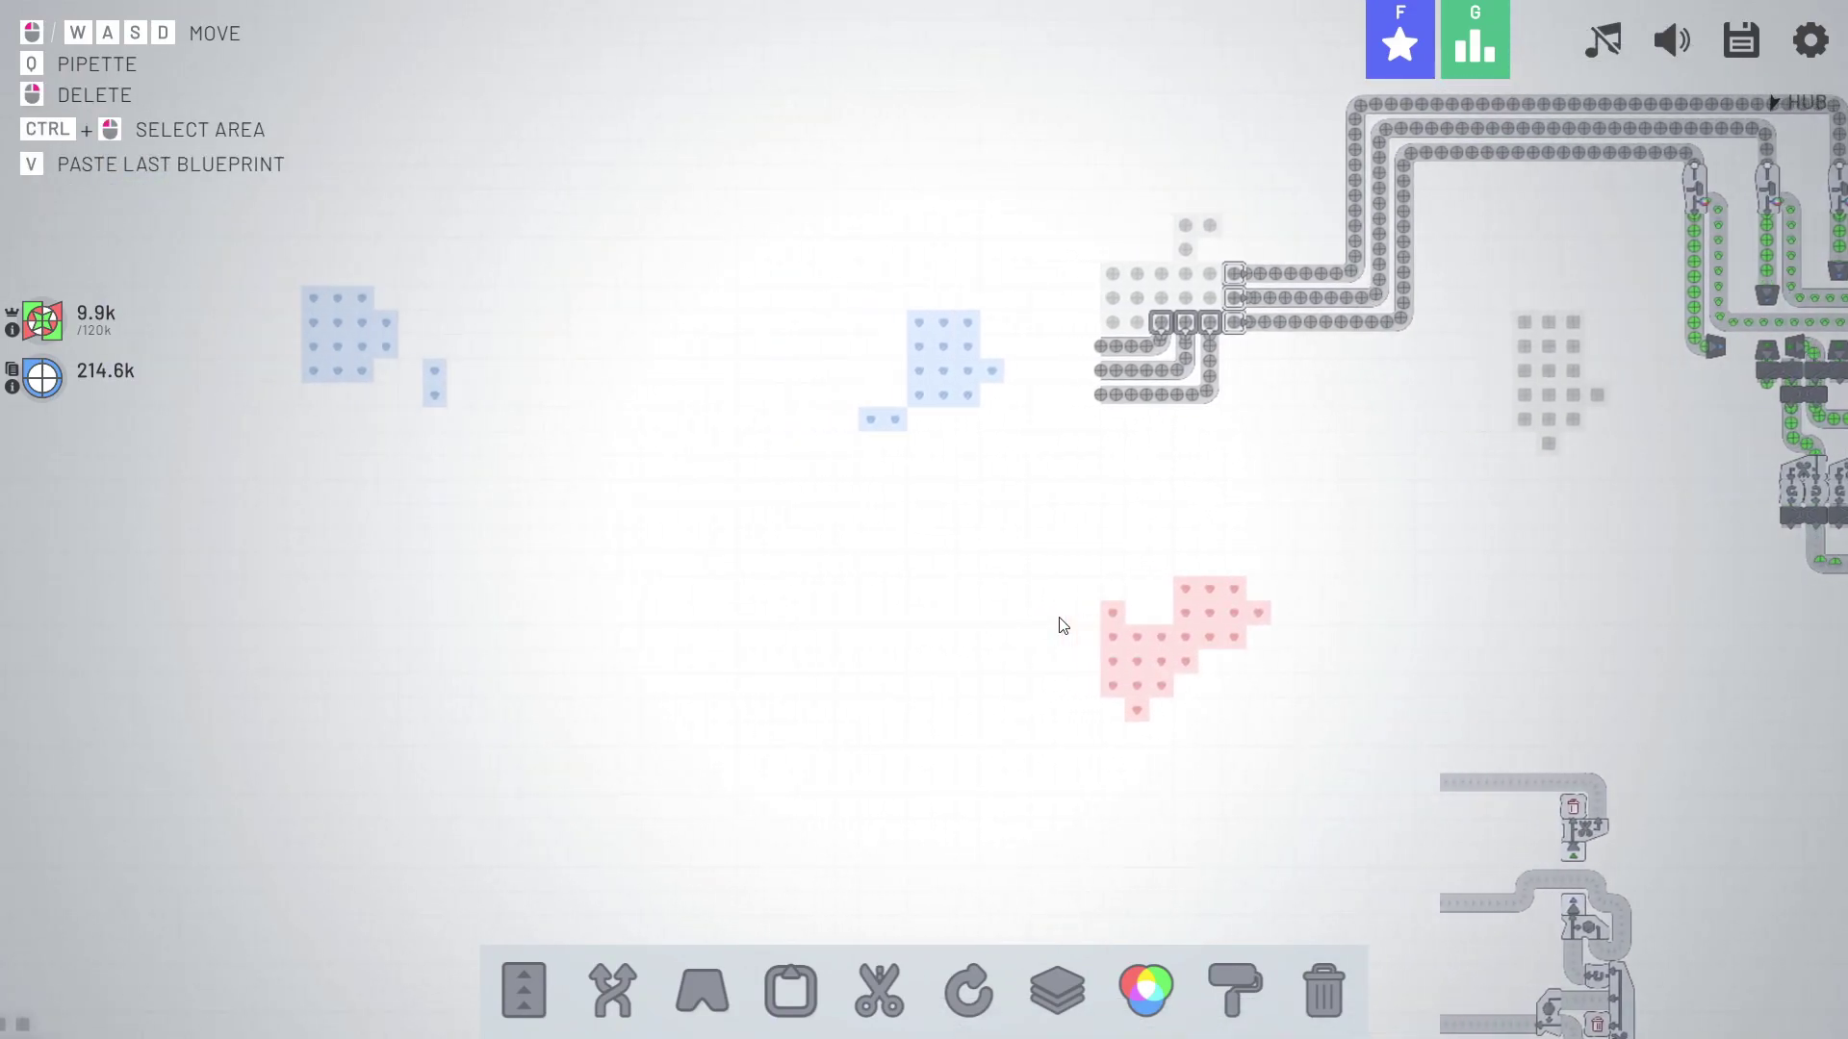
key(a)
key(w)
key(w)
key(d)
key(w)
key(a)
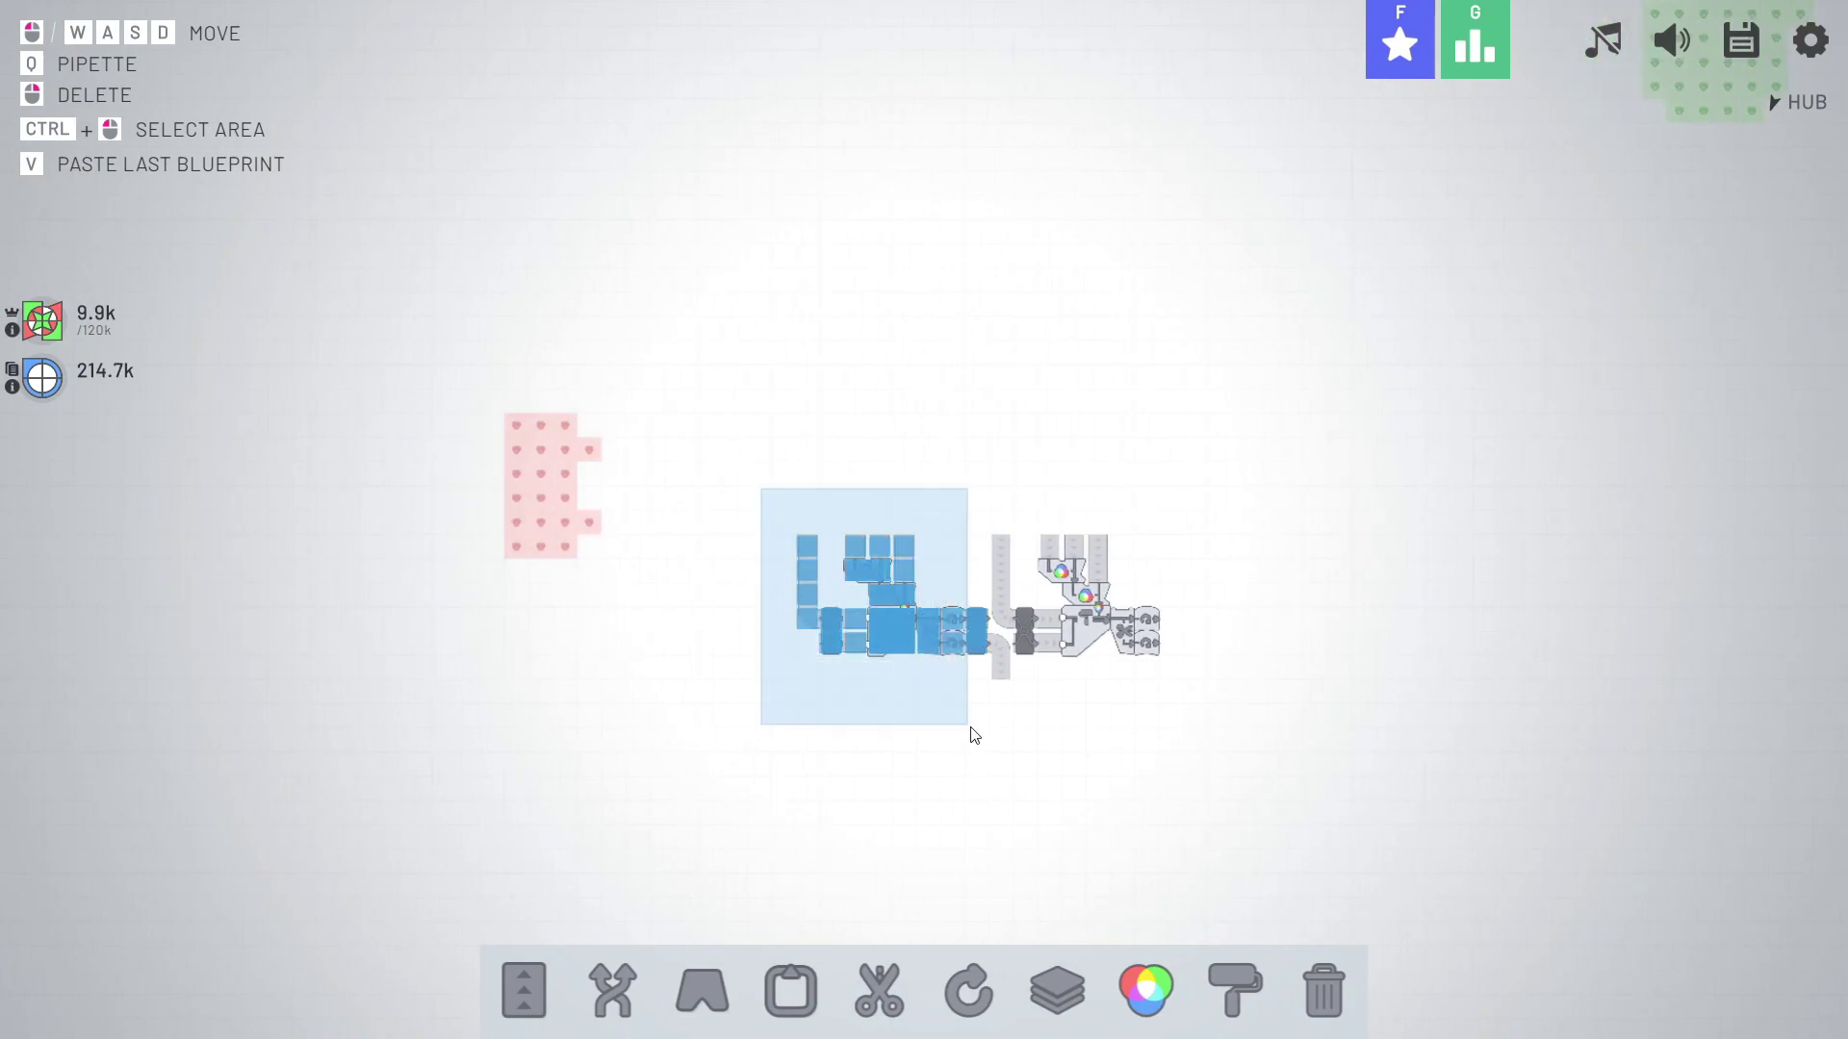
drag(1129, 757, 1175, 762)
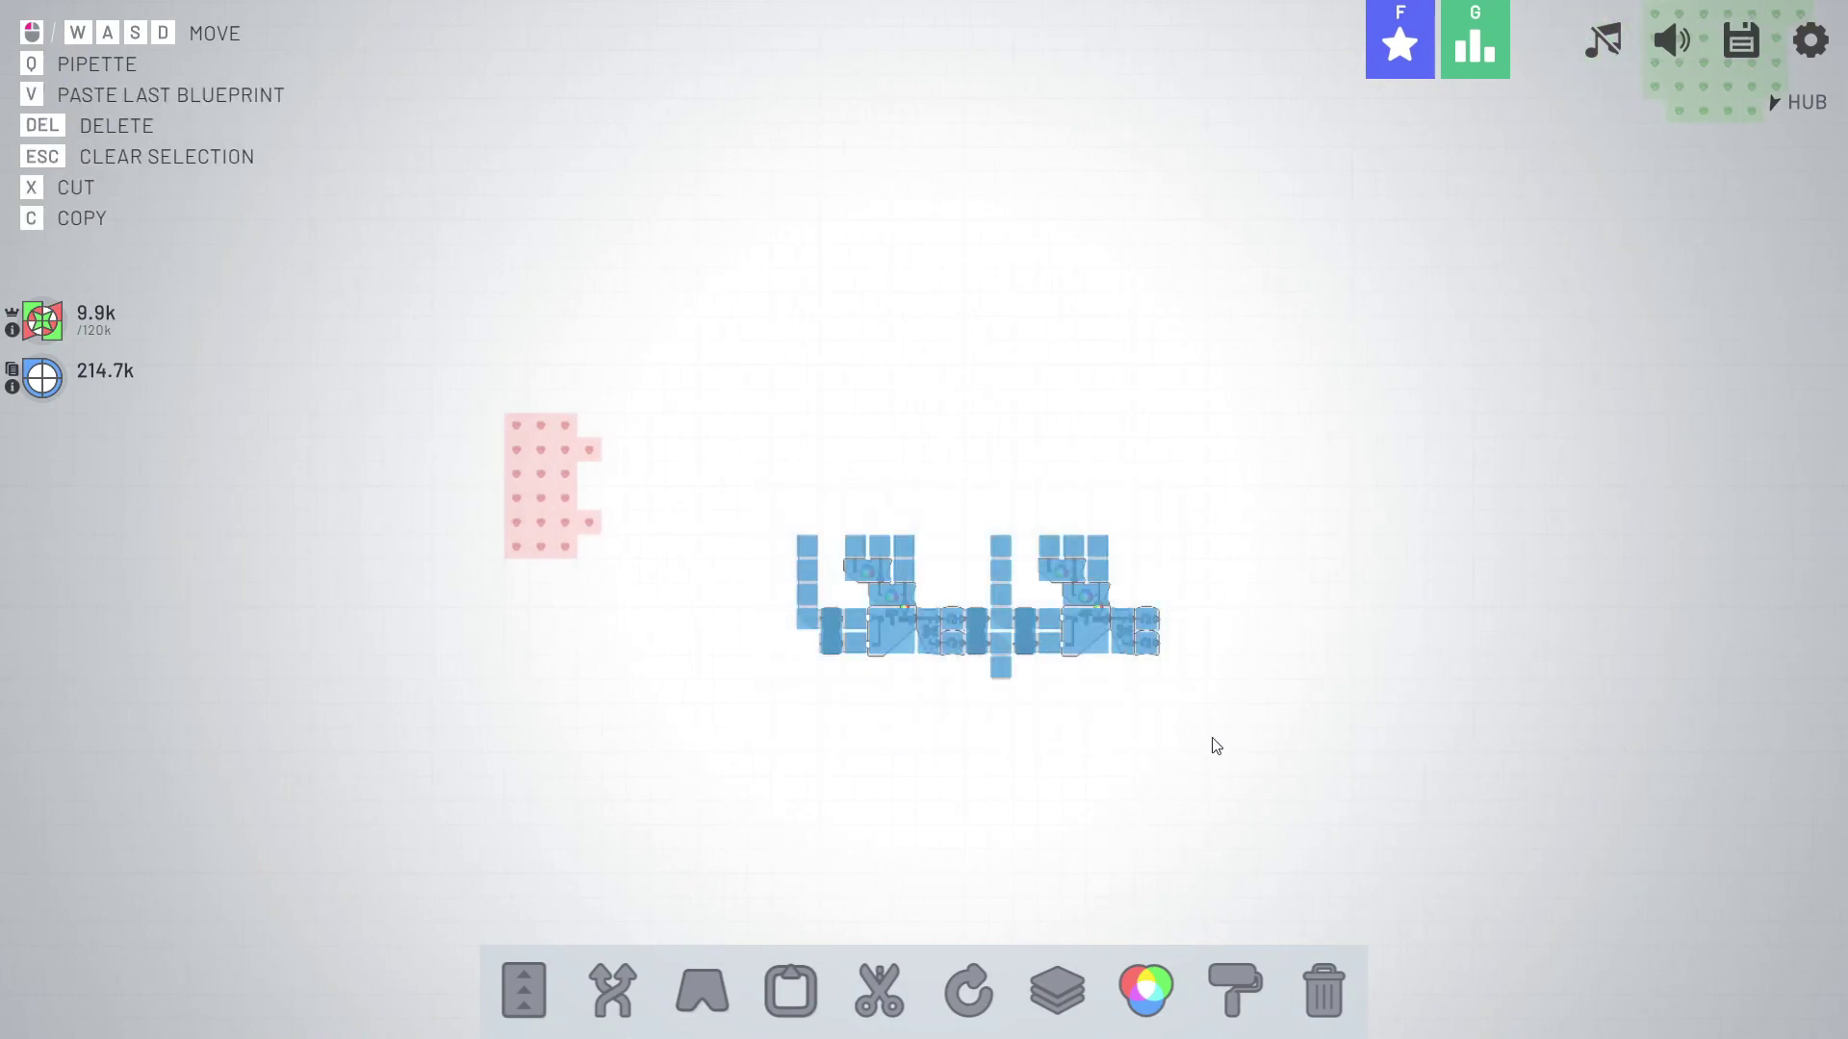
key(Escape)
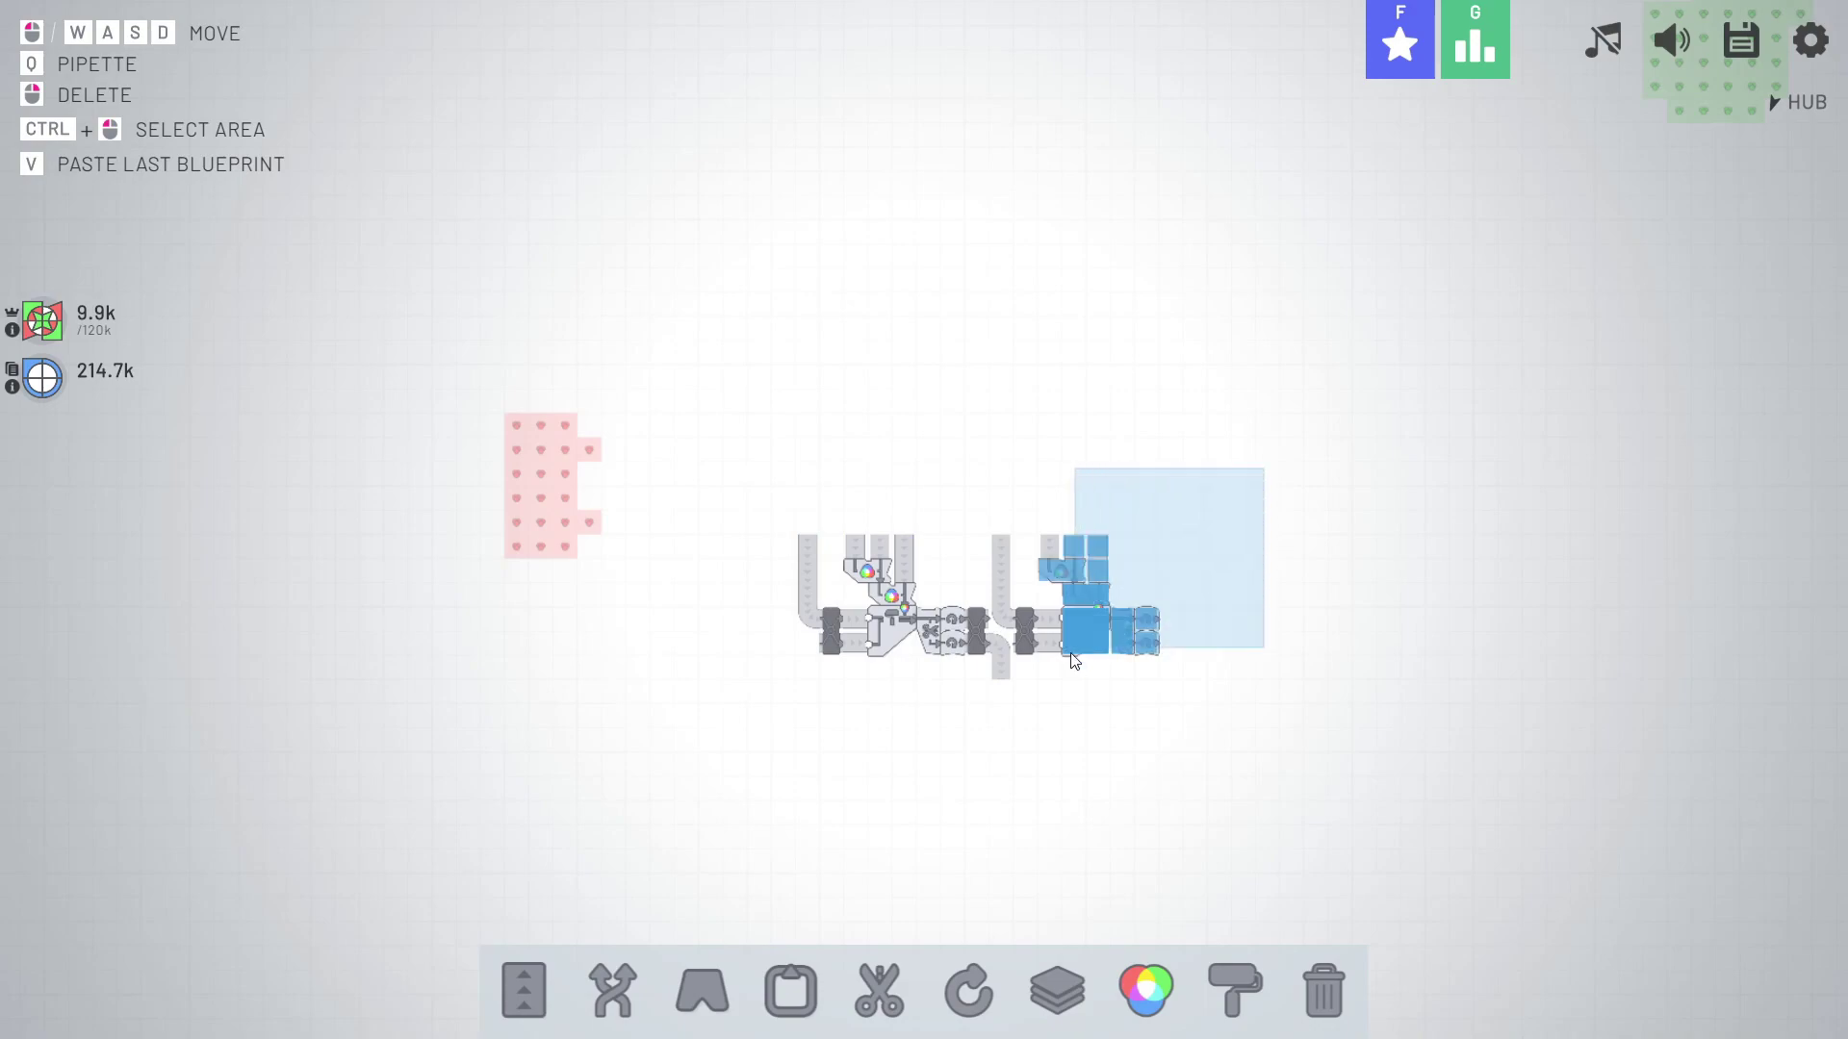
drag(1023, 697, 1023, 697)
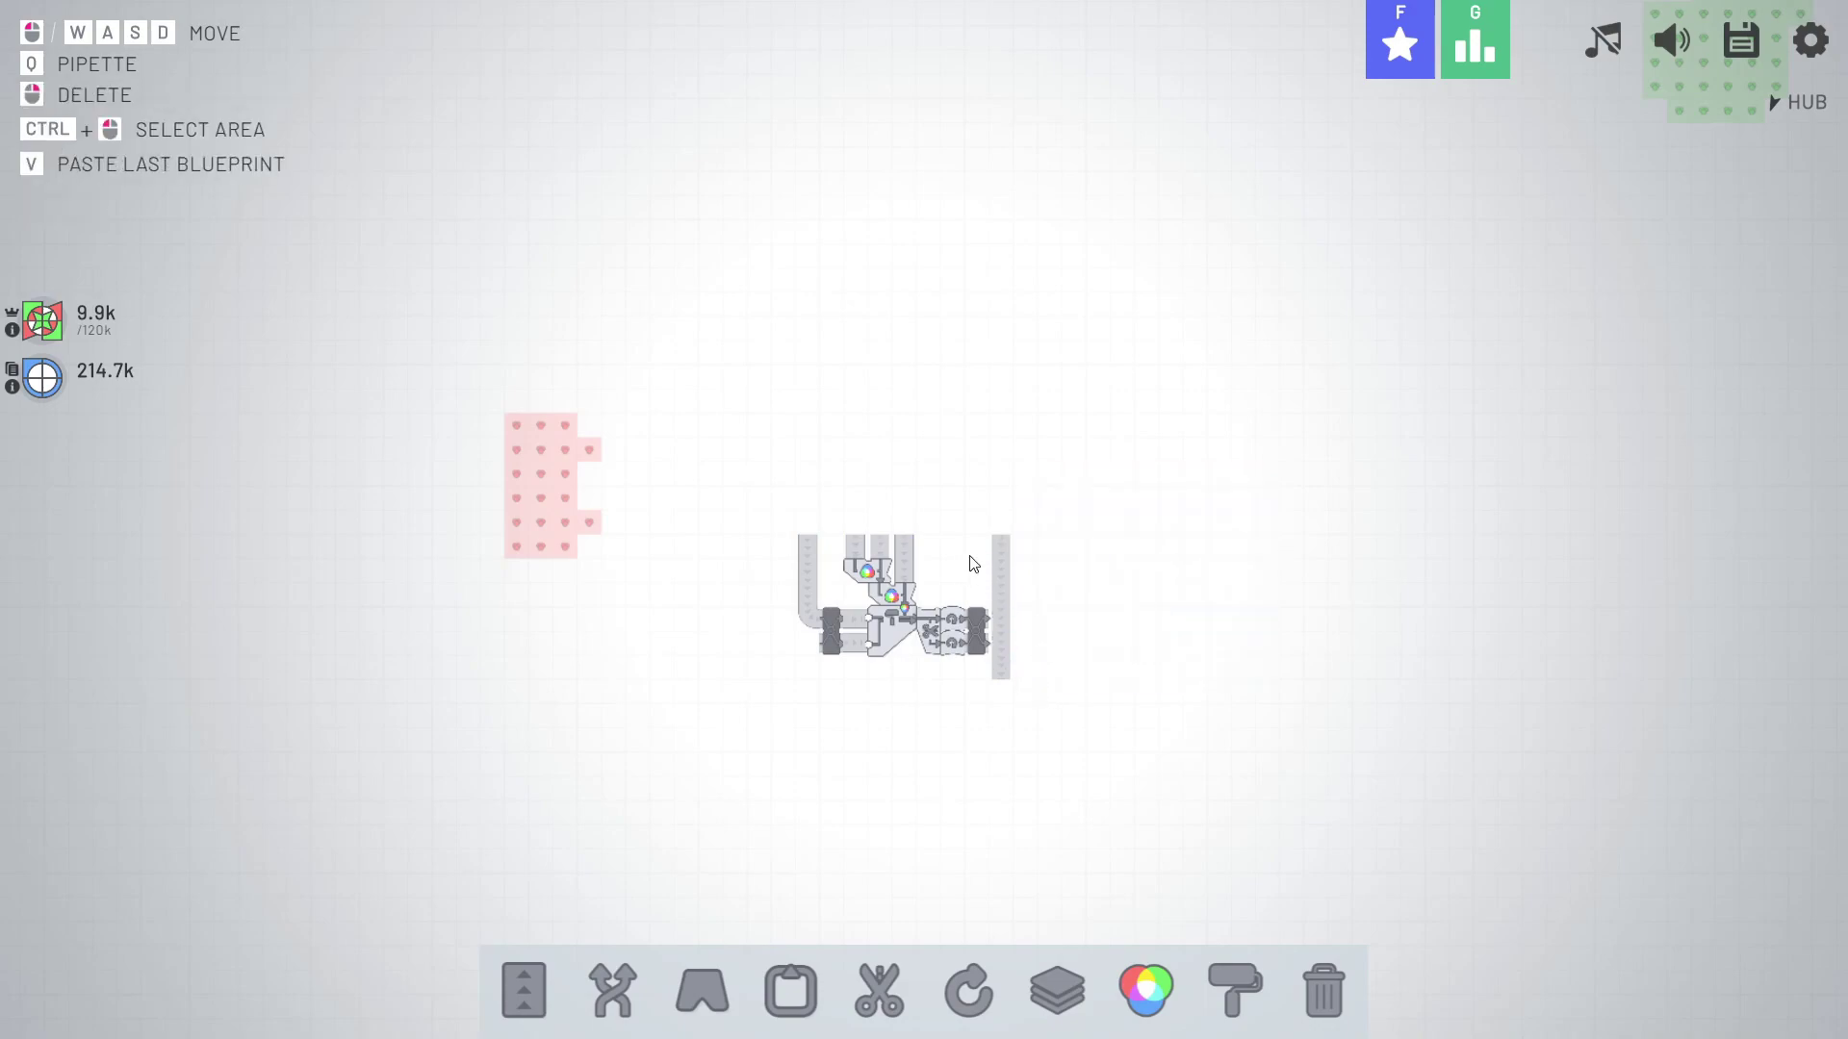
ctrl+drag(769, 524, 1179, 767)
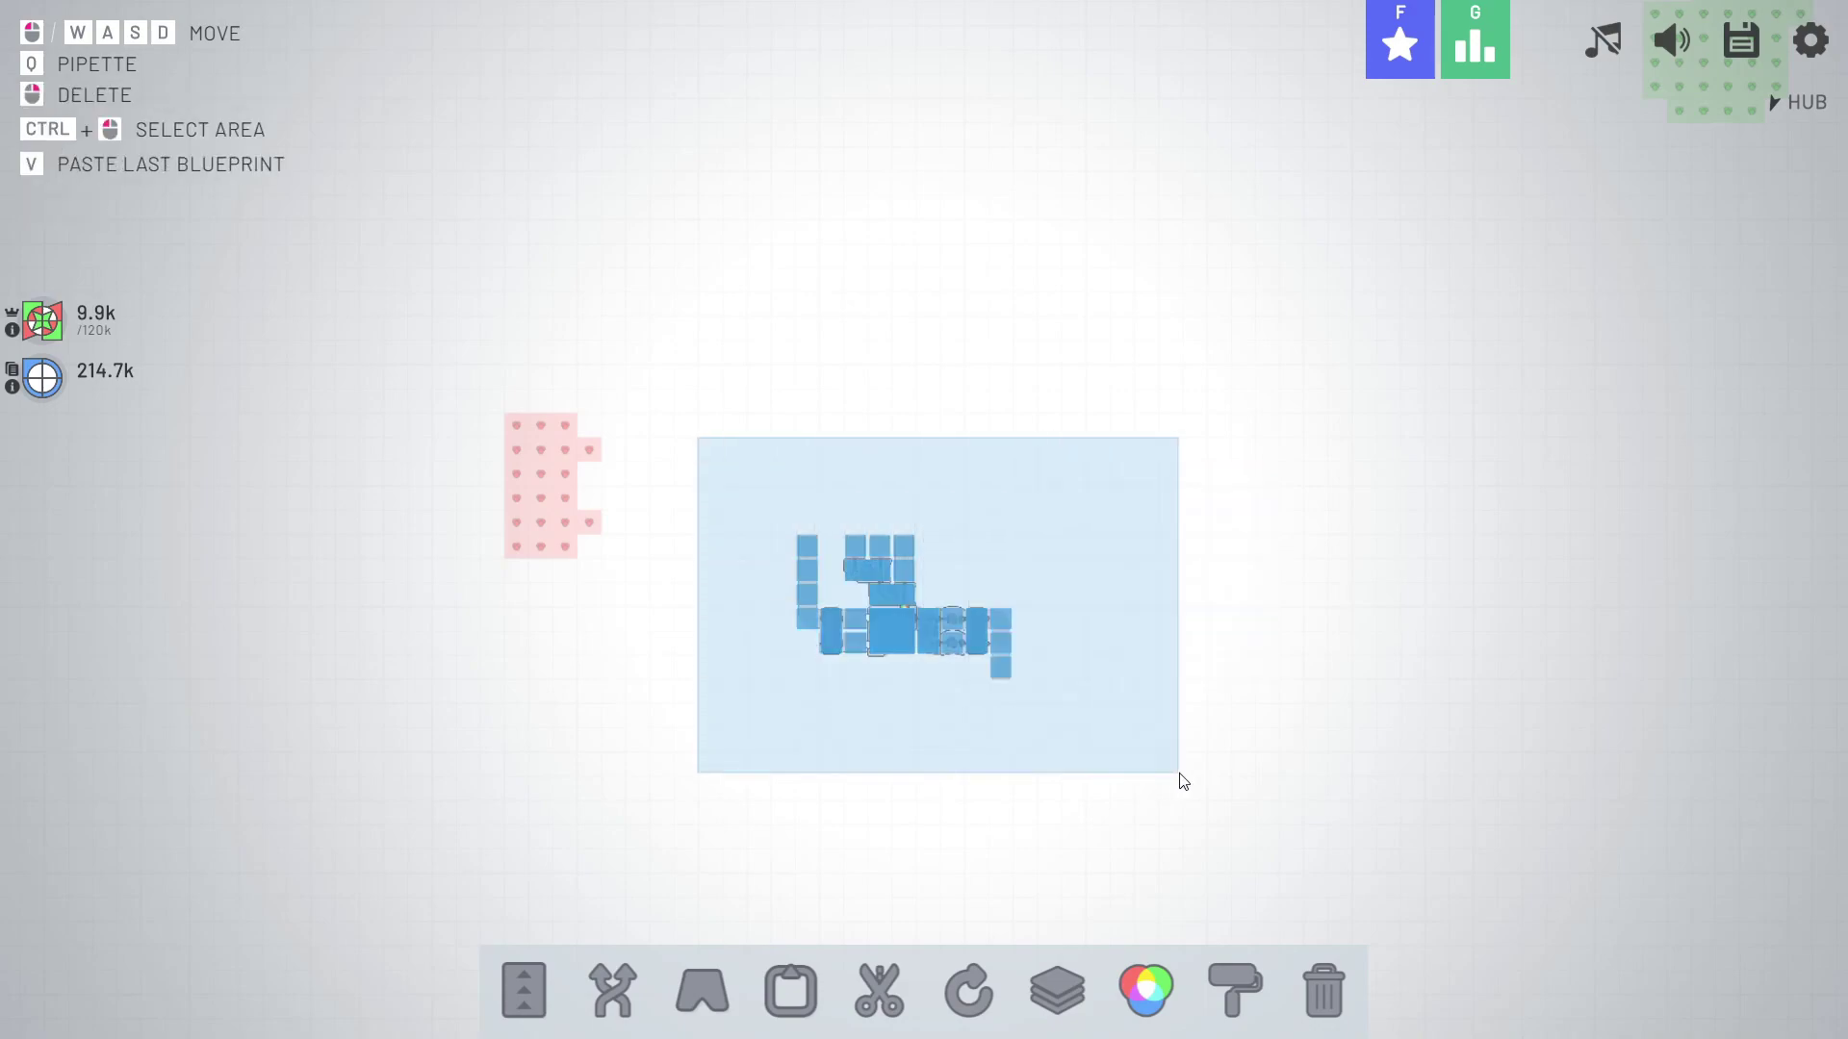
Copy the compact module as a 100-shape blueprint and pan to open ground.
key(ctrl+c)
key(s)
key(s)
key(d)
key(s)
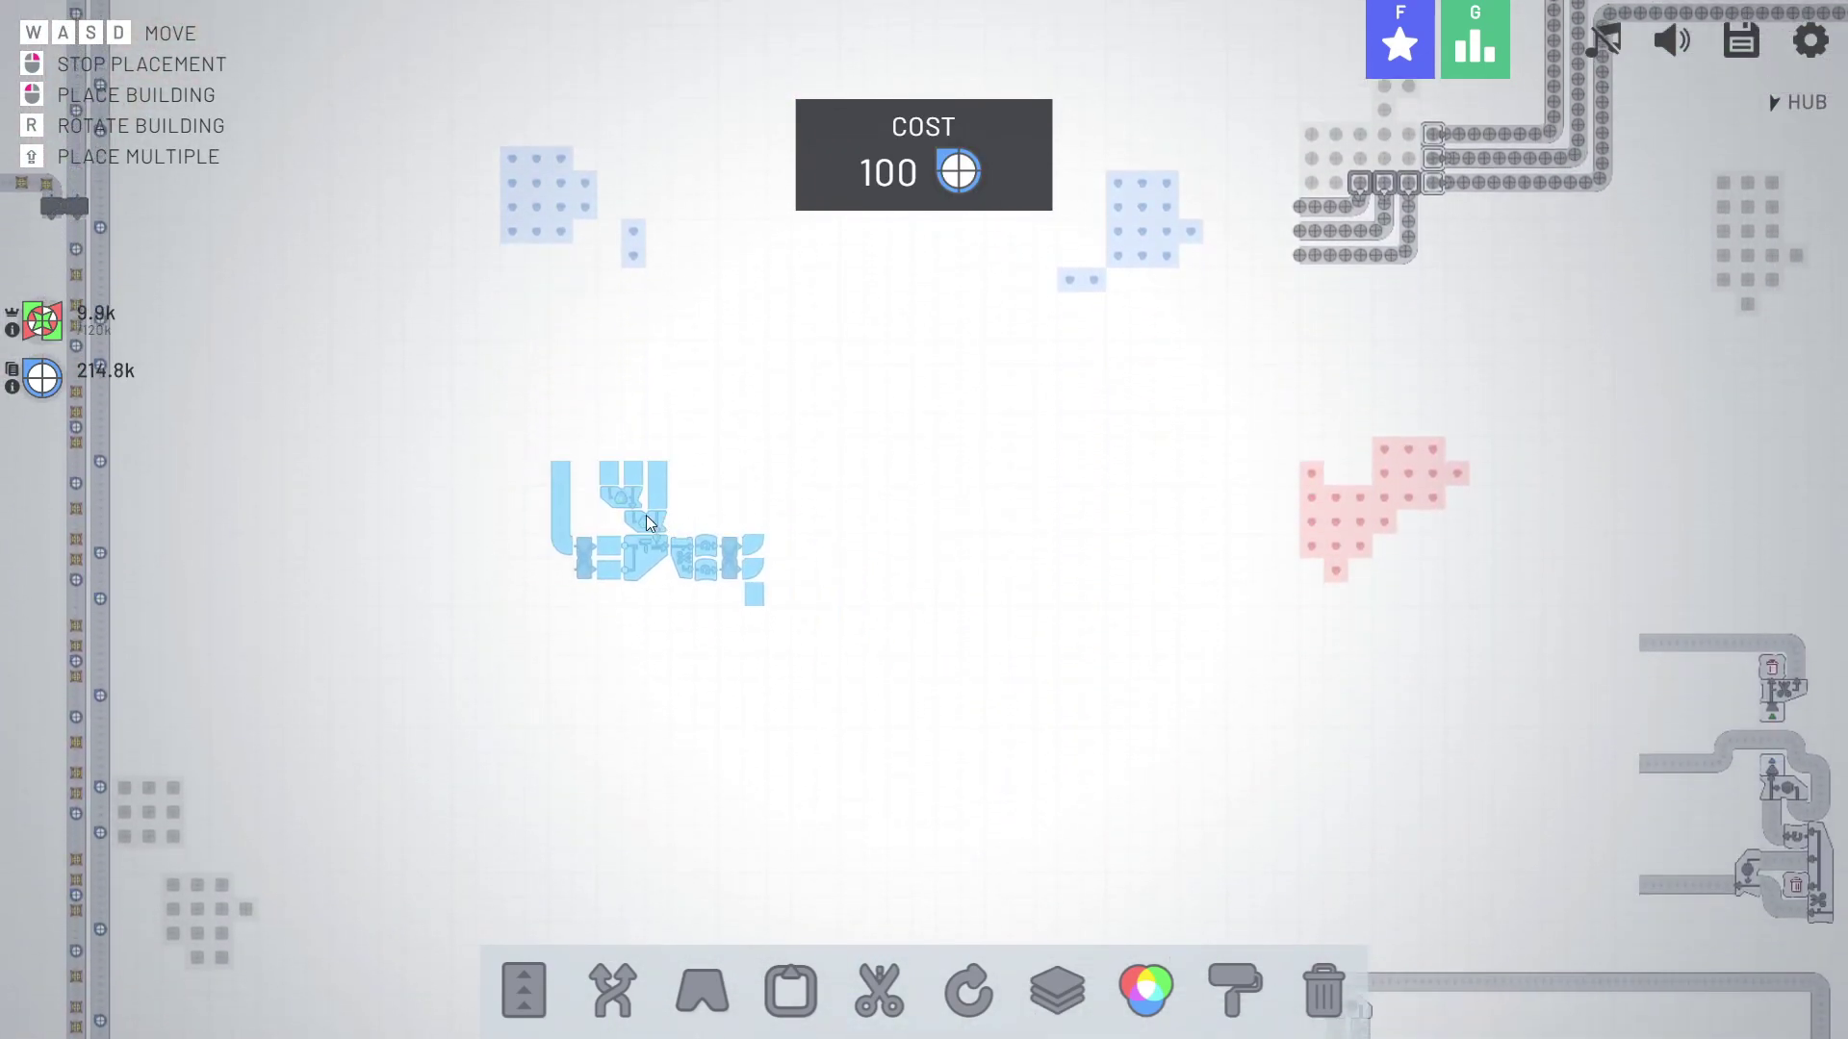
key(d)
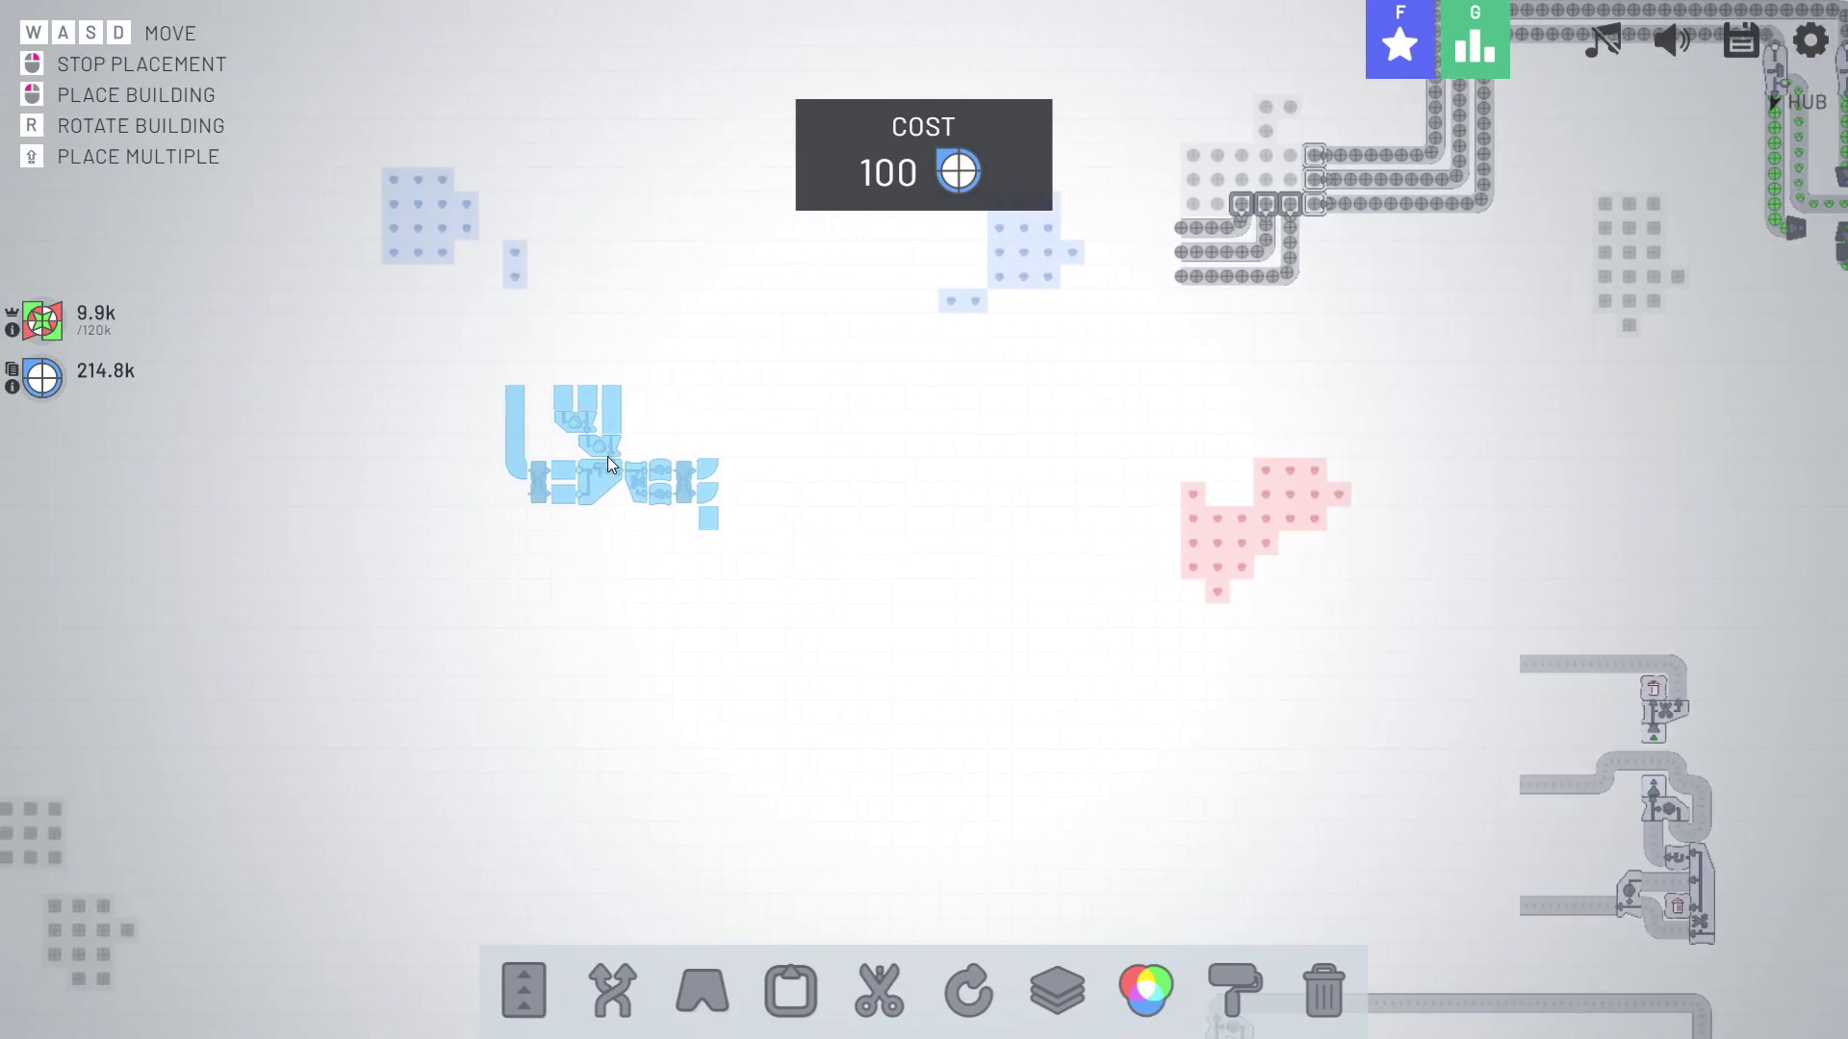
key(a)
key(d)
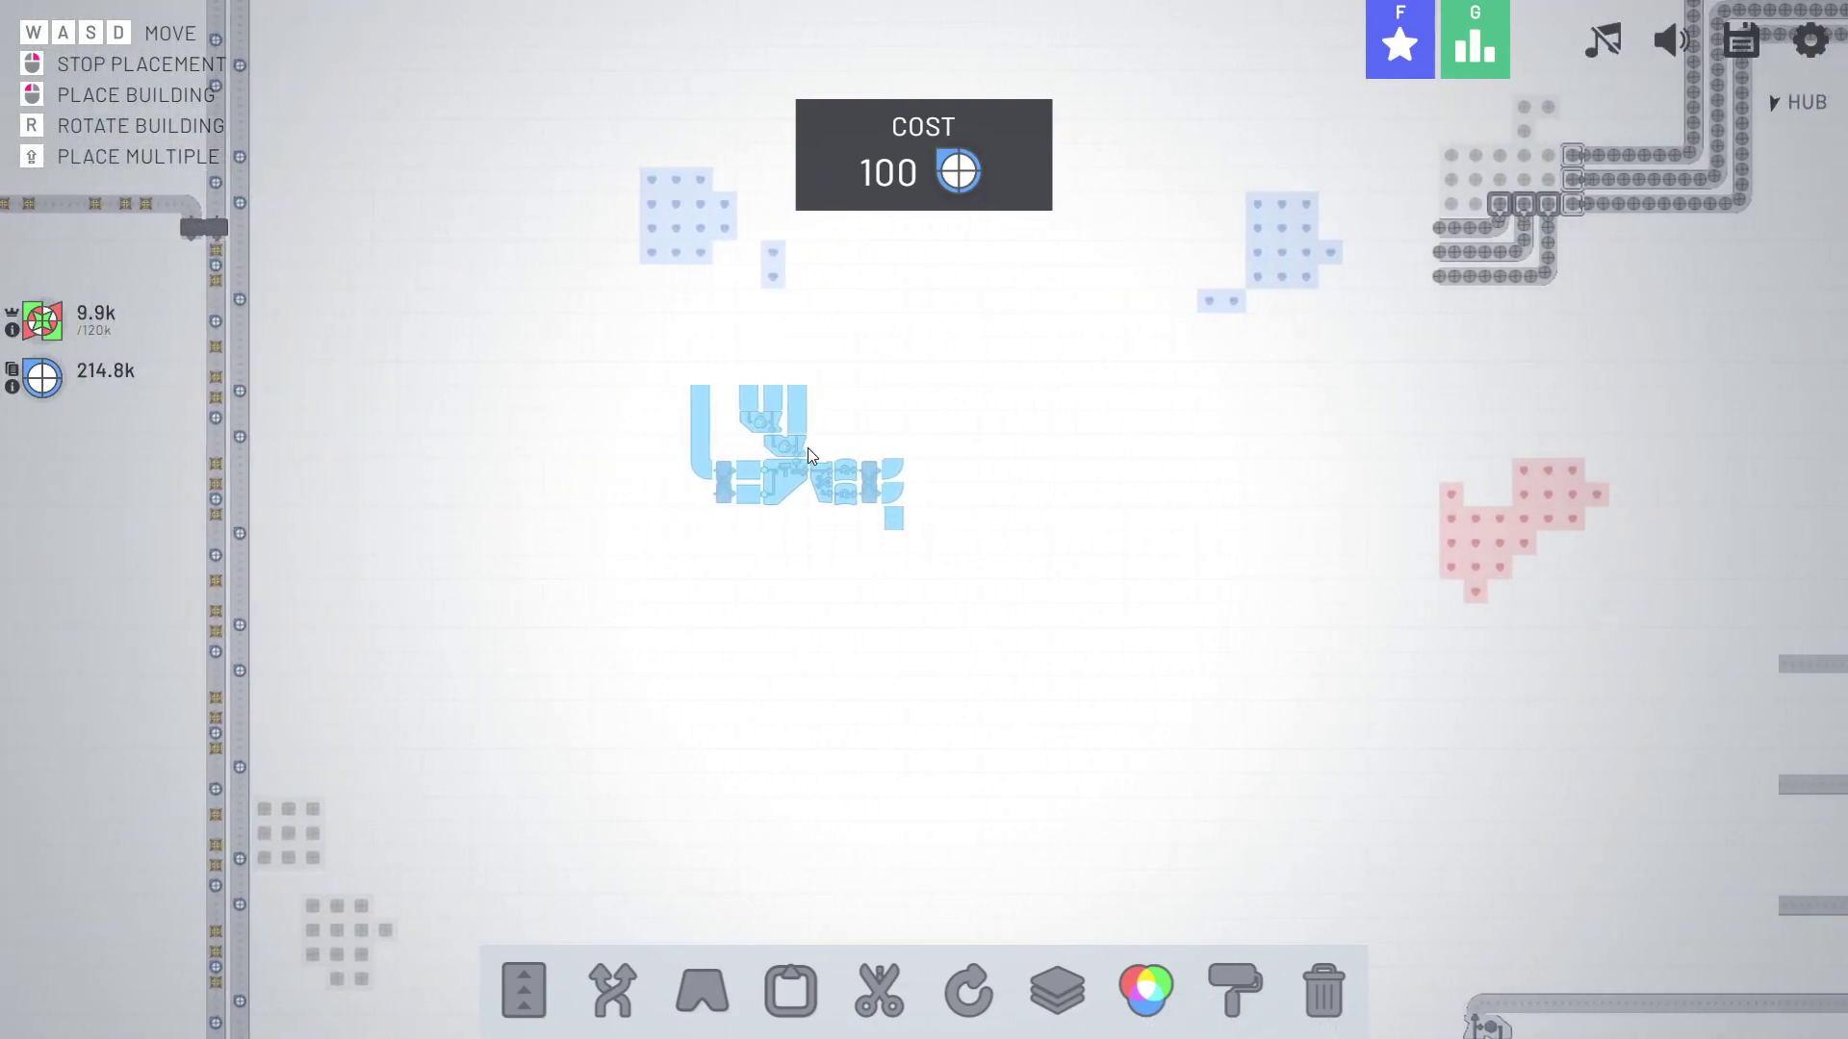
key(a)
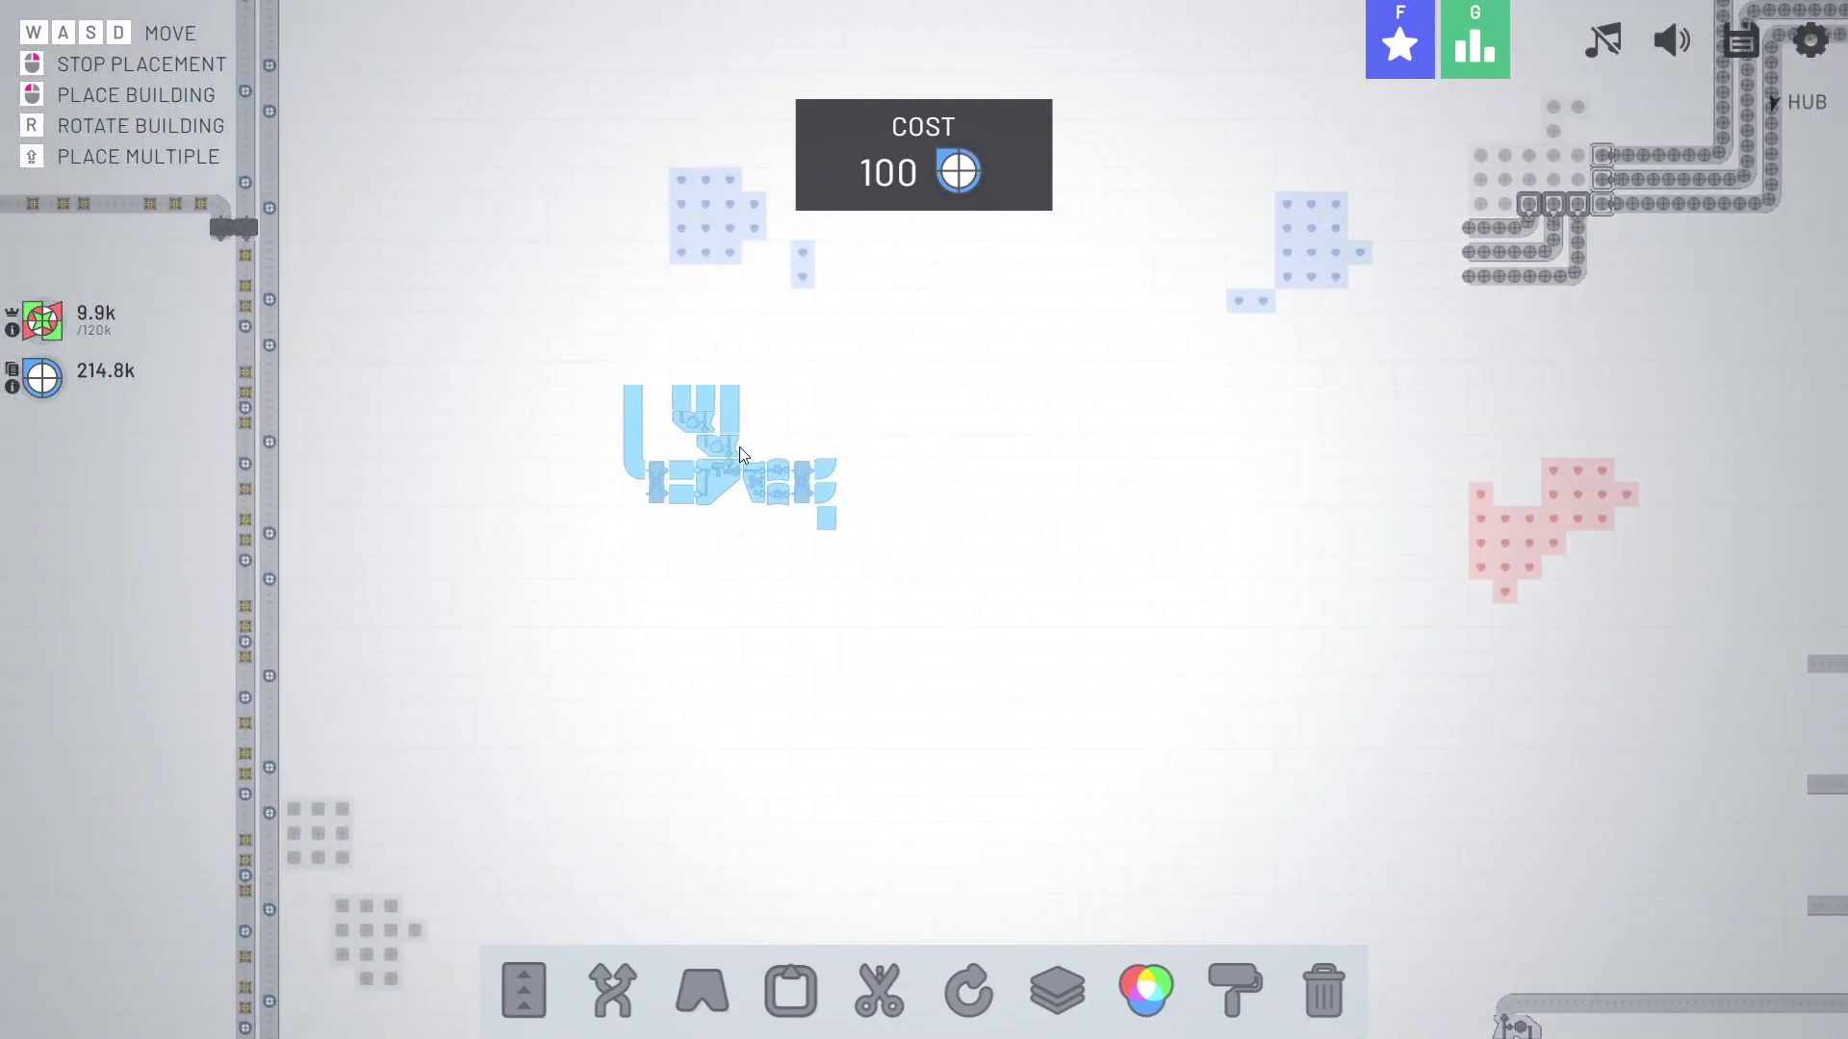
Stamp module copies in a row beside each other.
click(747, 446)
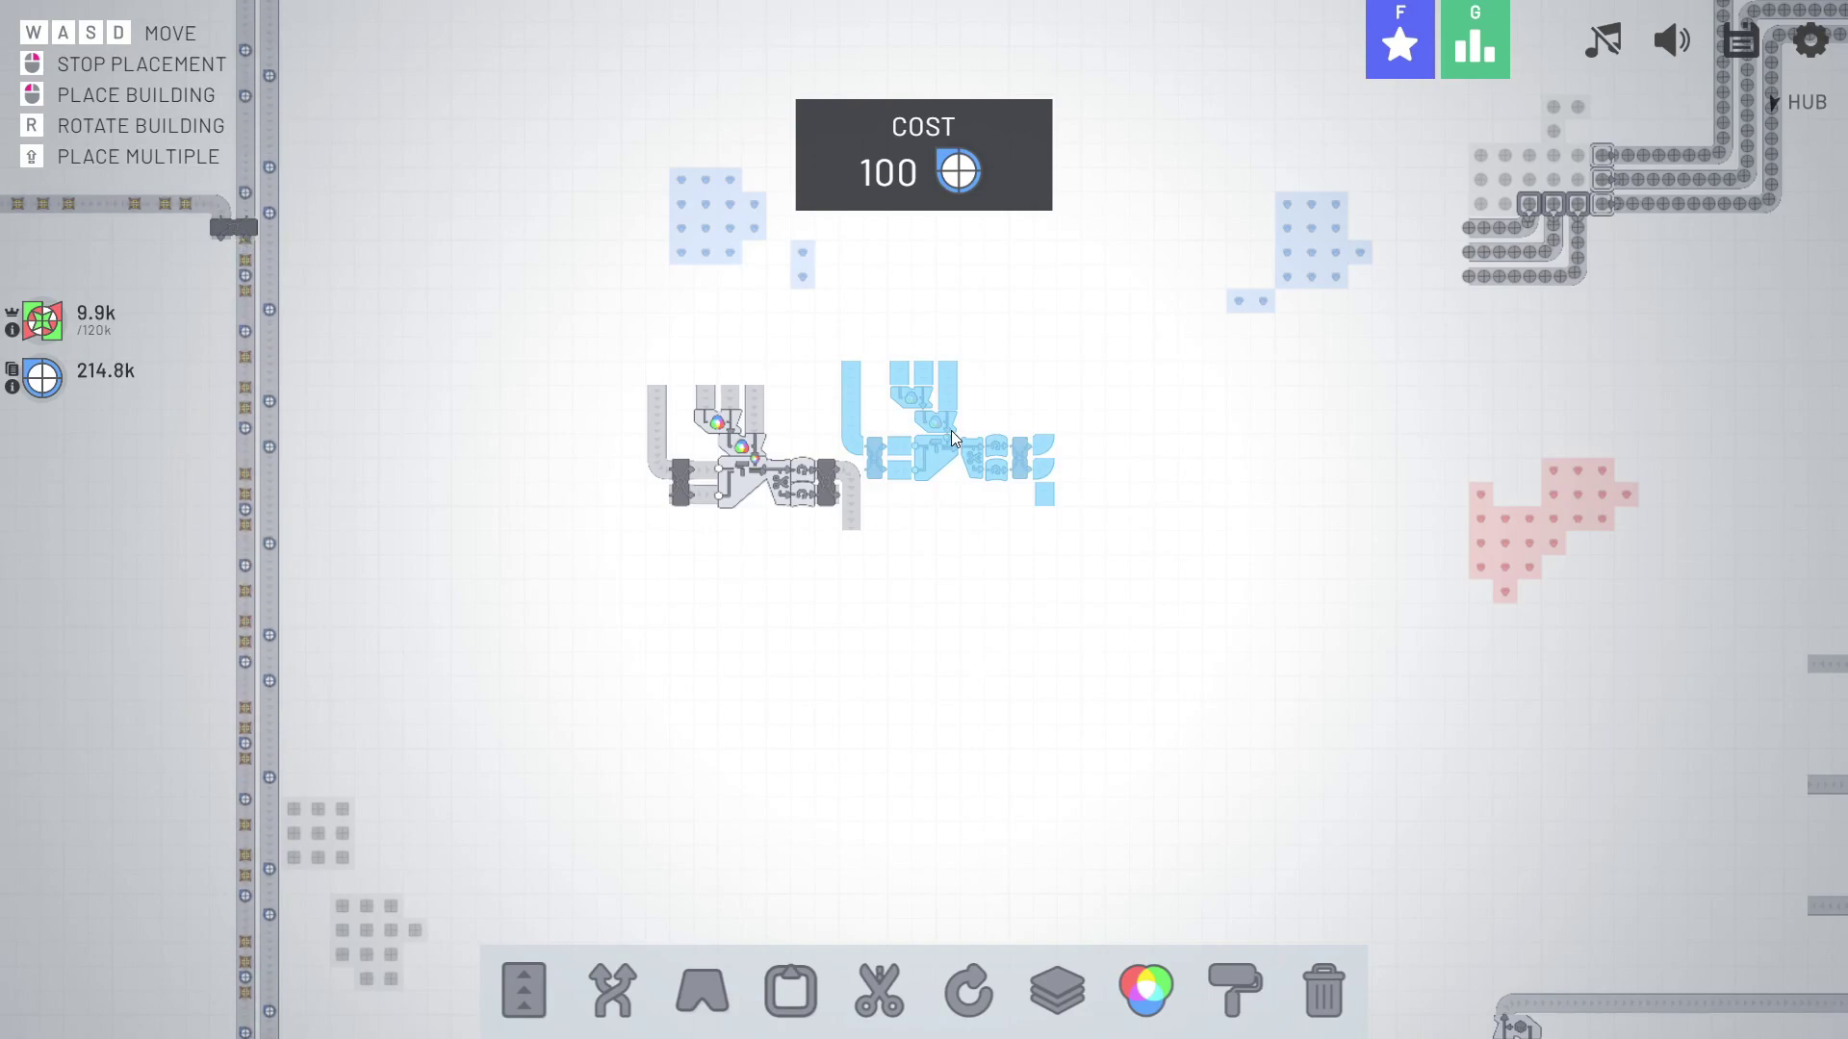
click(951, 432)
scroll(951, 431, up, 2)
click(1133, 565)
key(d)
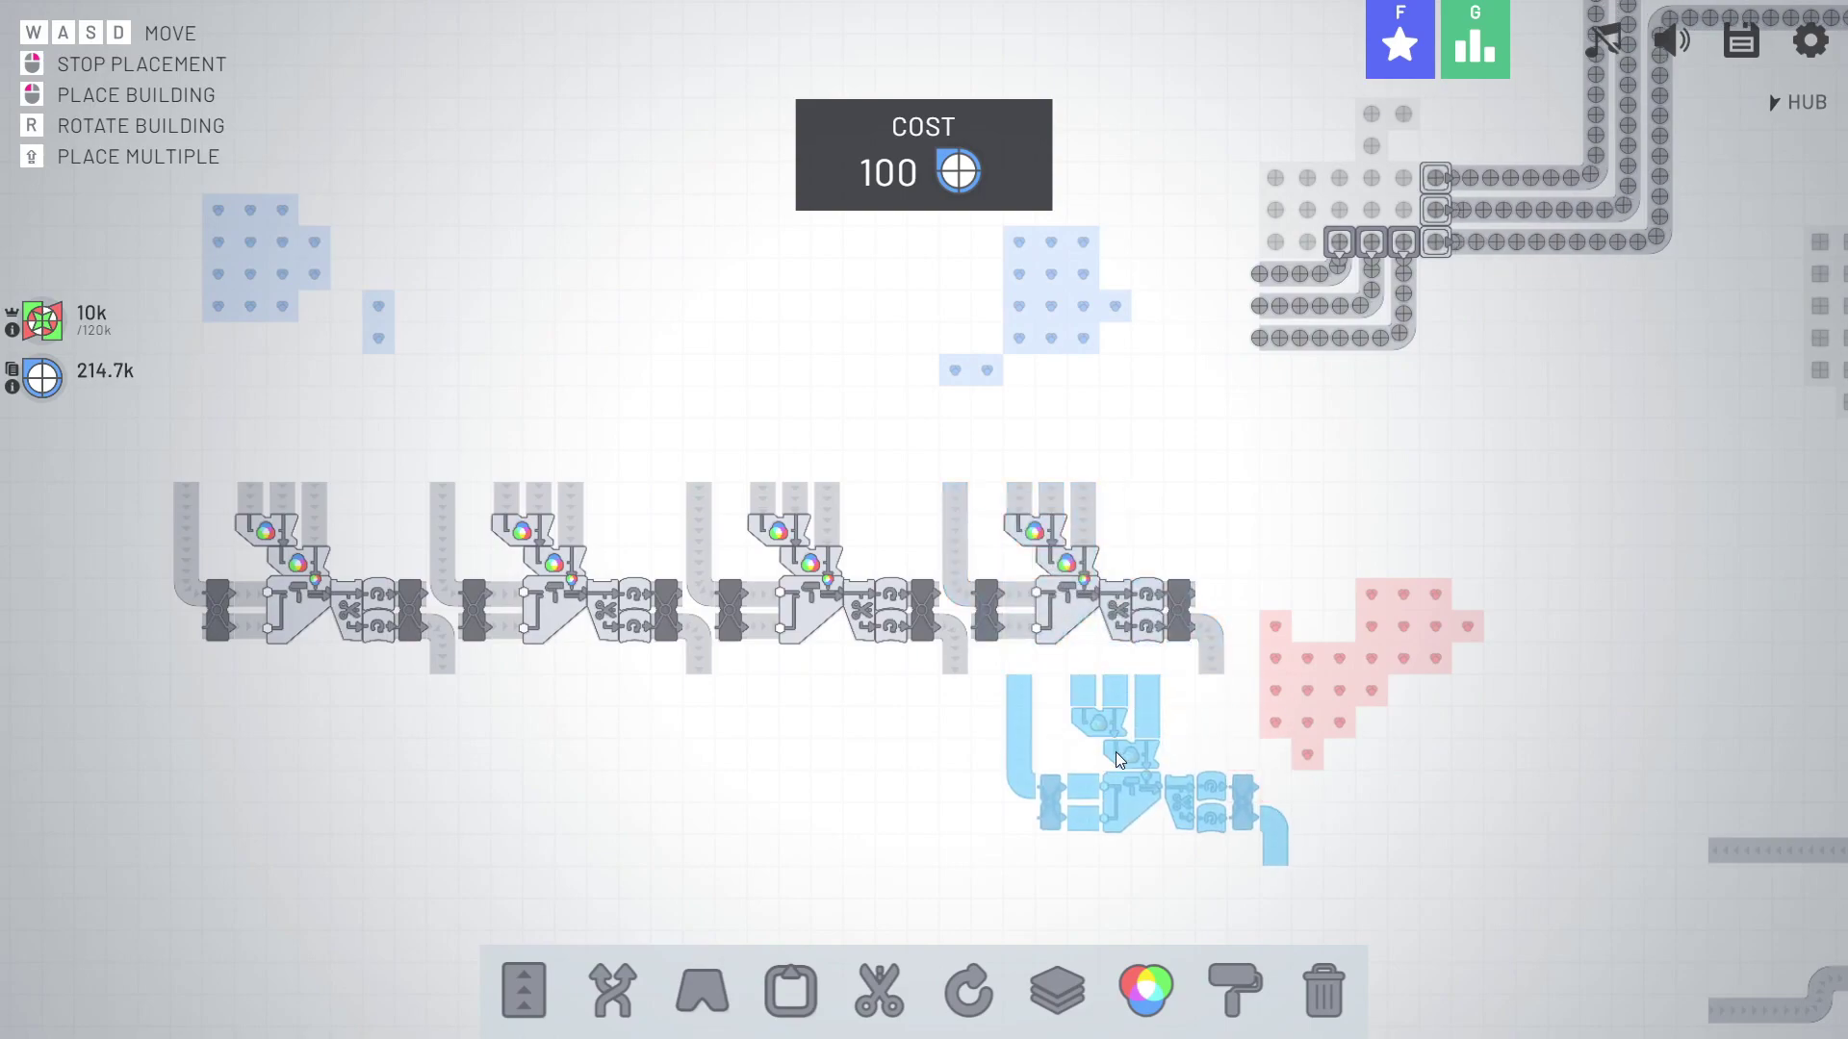
right_click(1112, 753)
Select and delete the extra rightmost module copy, leaving three in the row.
key(w)
key(w)
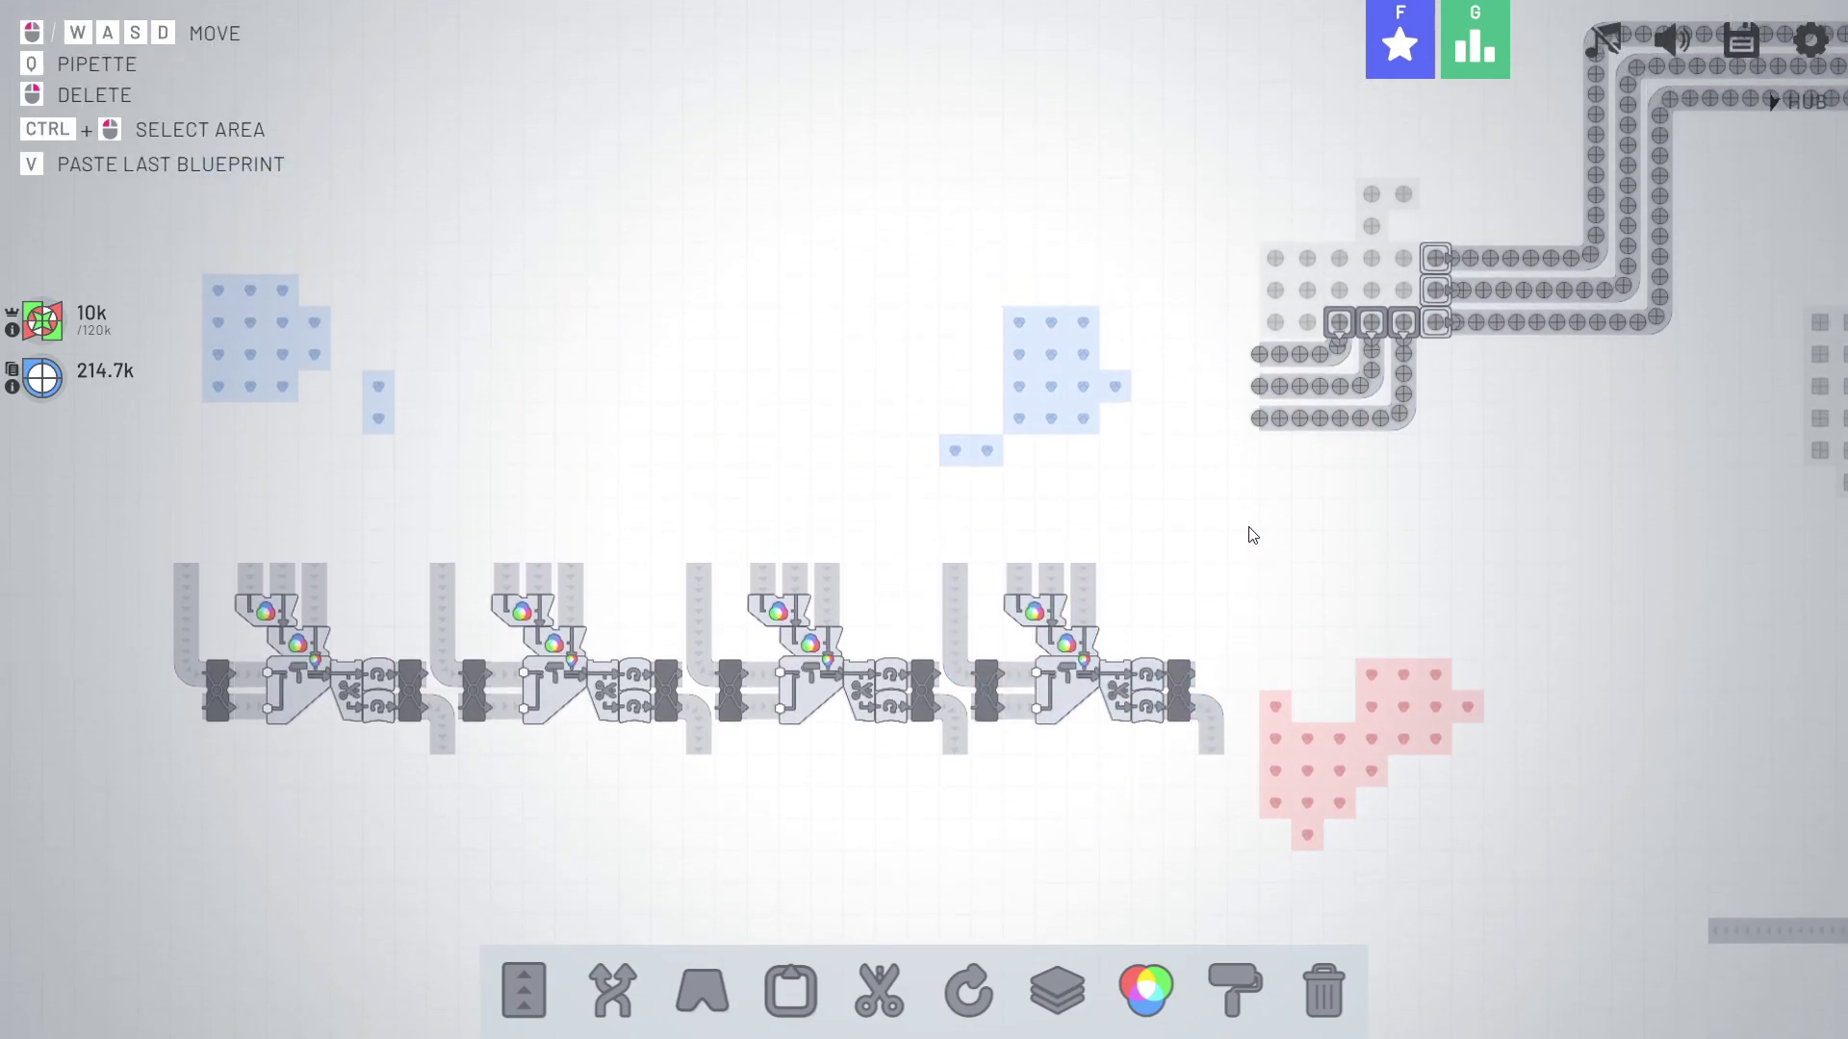
key(s)
key(s)
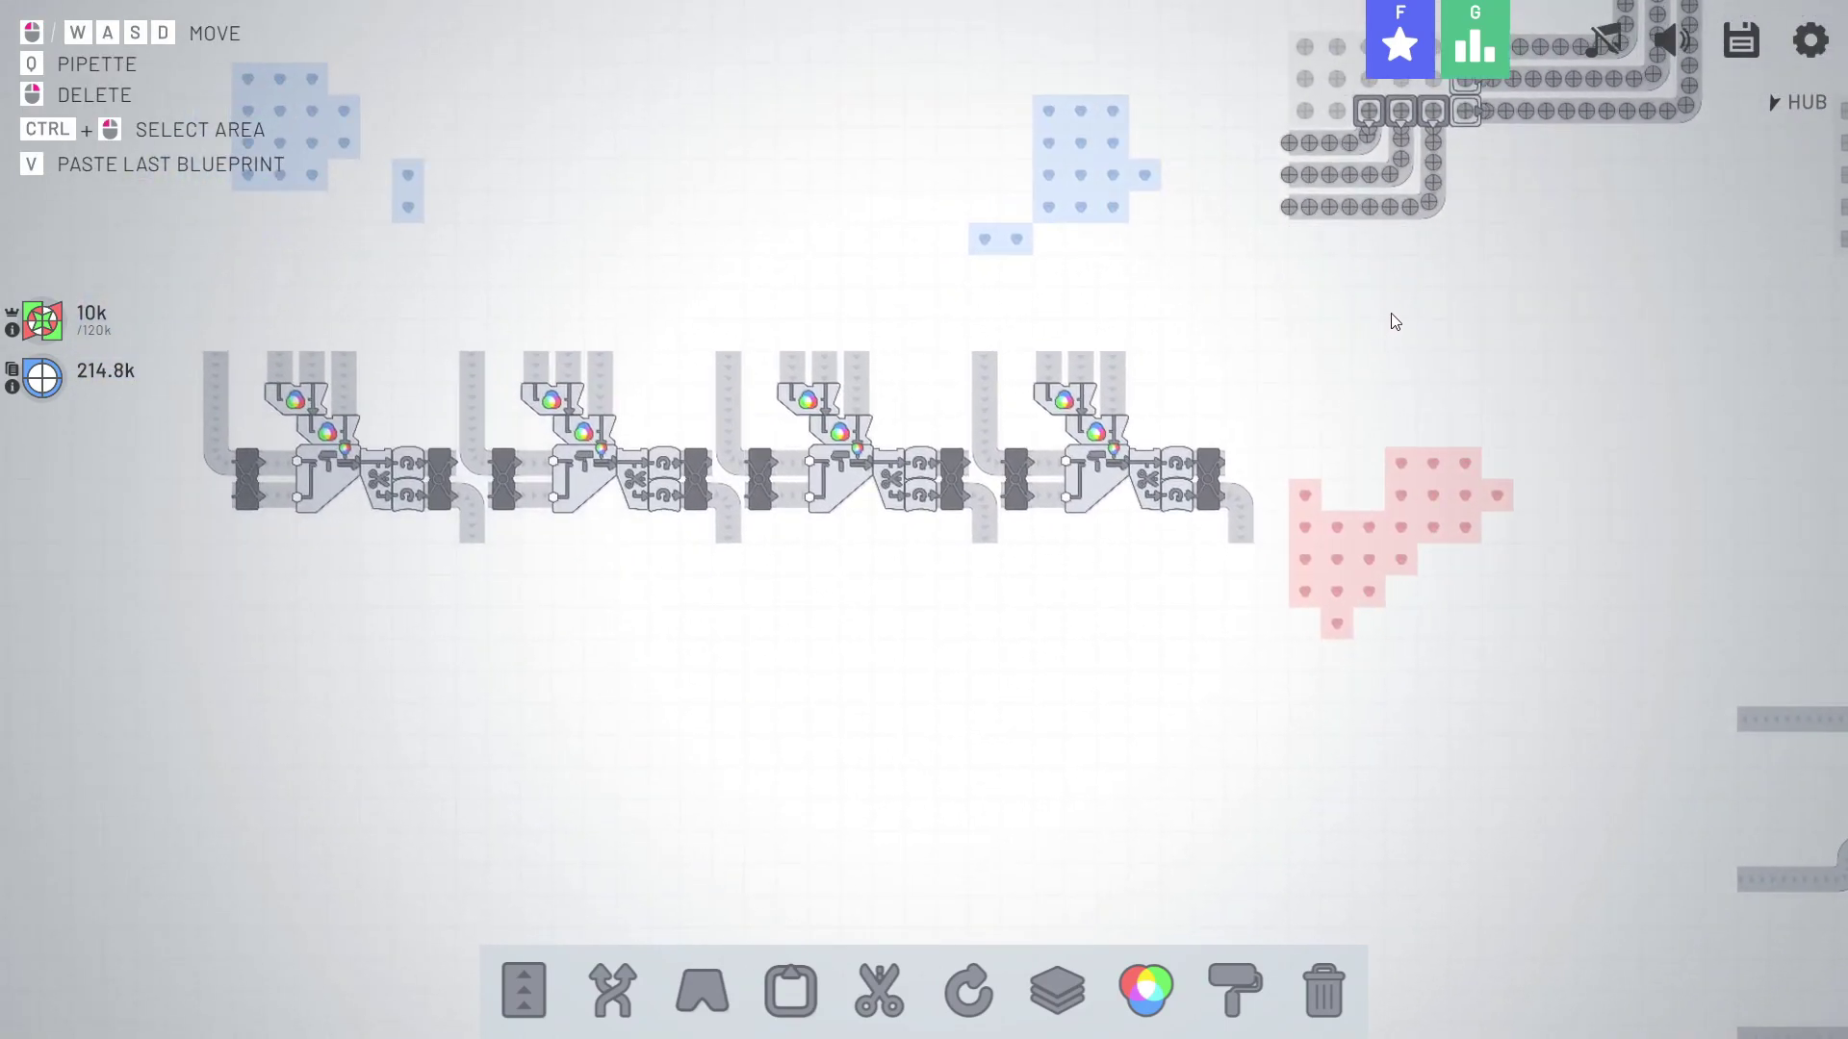
ctrl+drag(1392, 322, 1033, 572)
key(Delete)
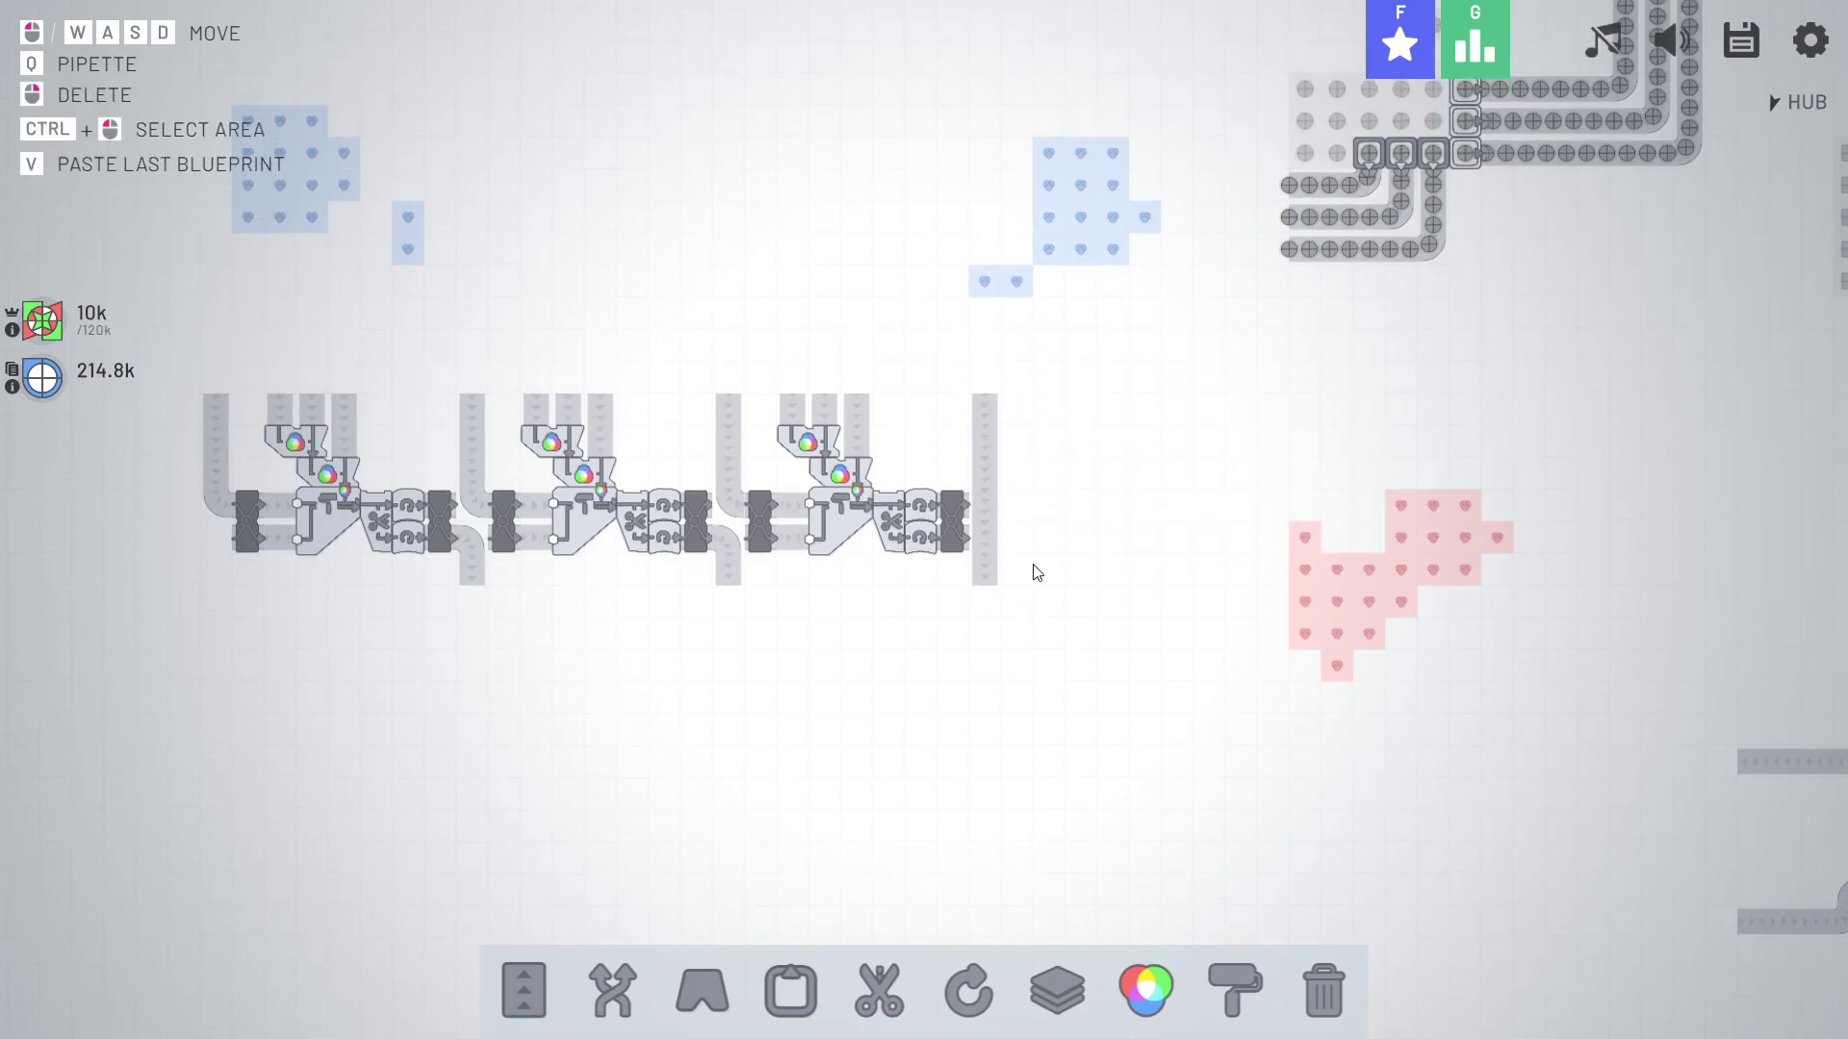
key(w)
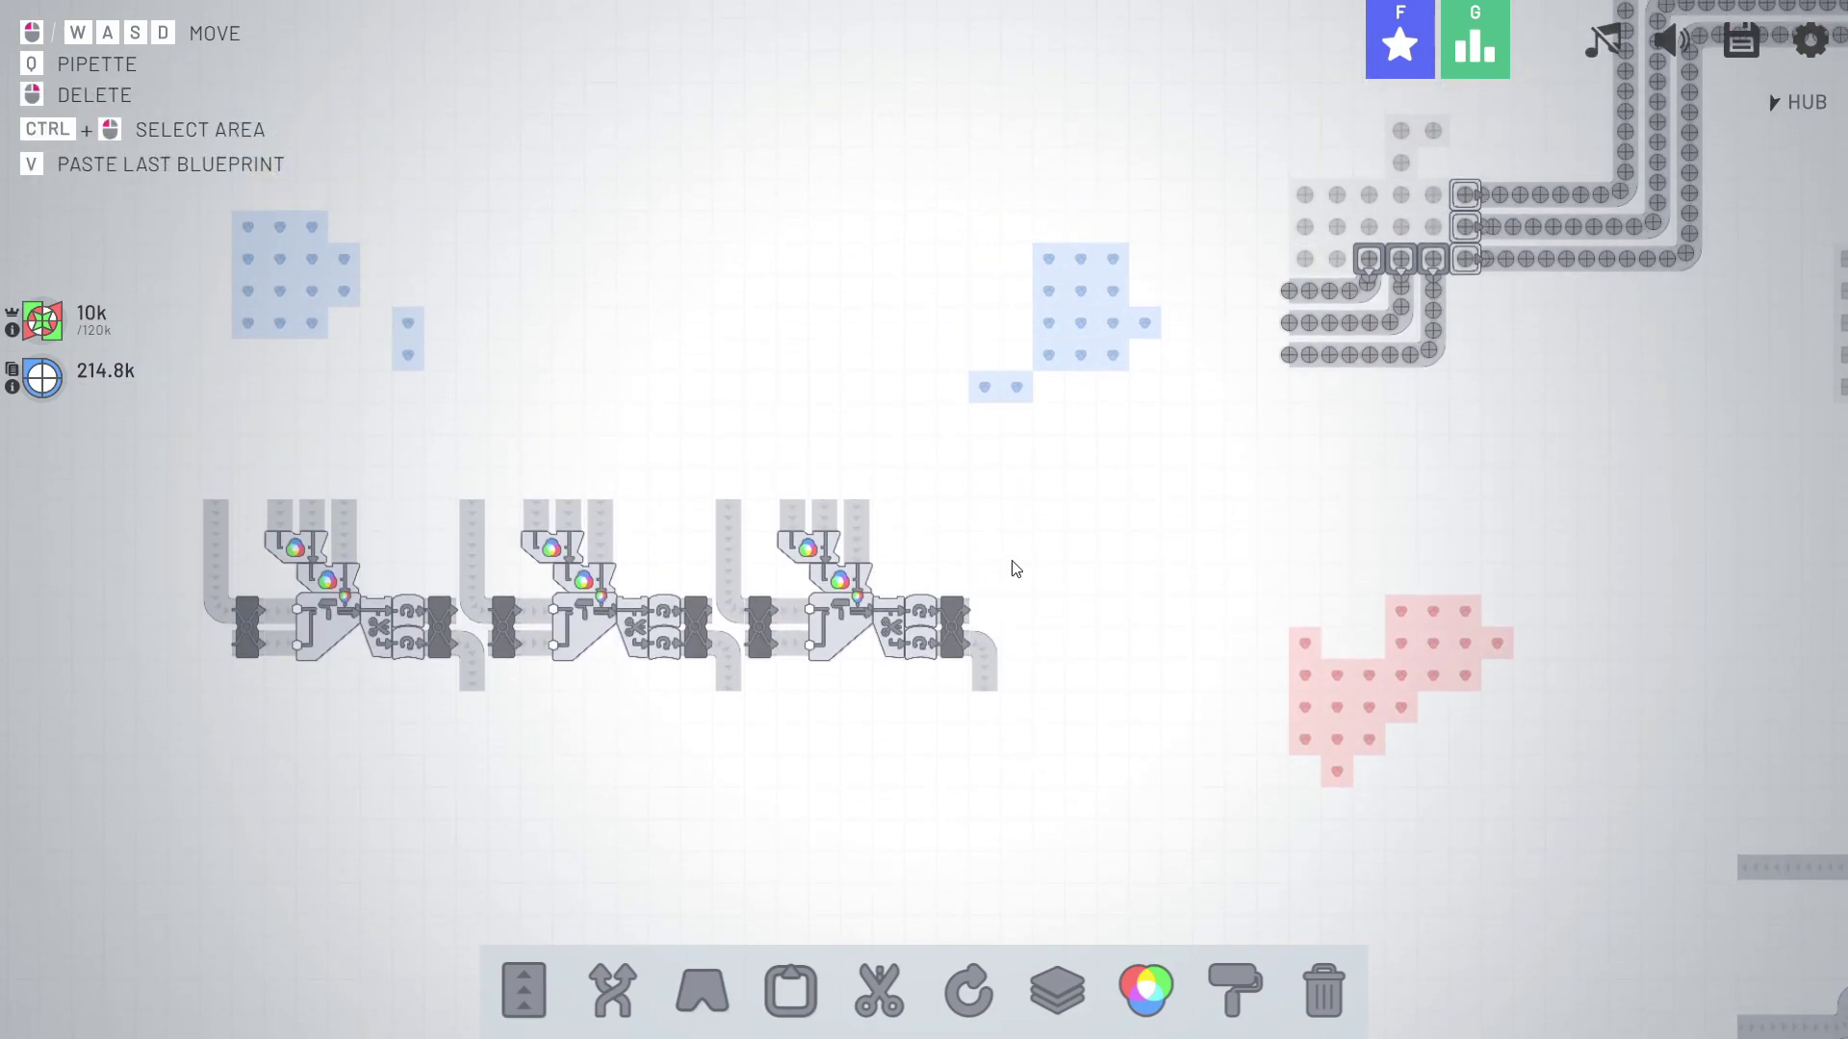
key(w)
key(d)
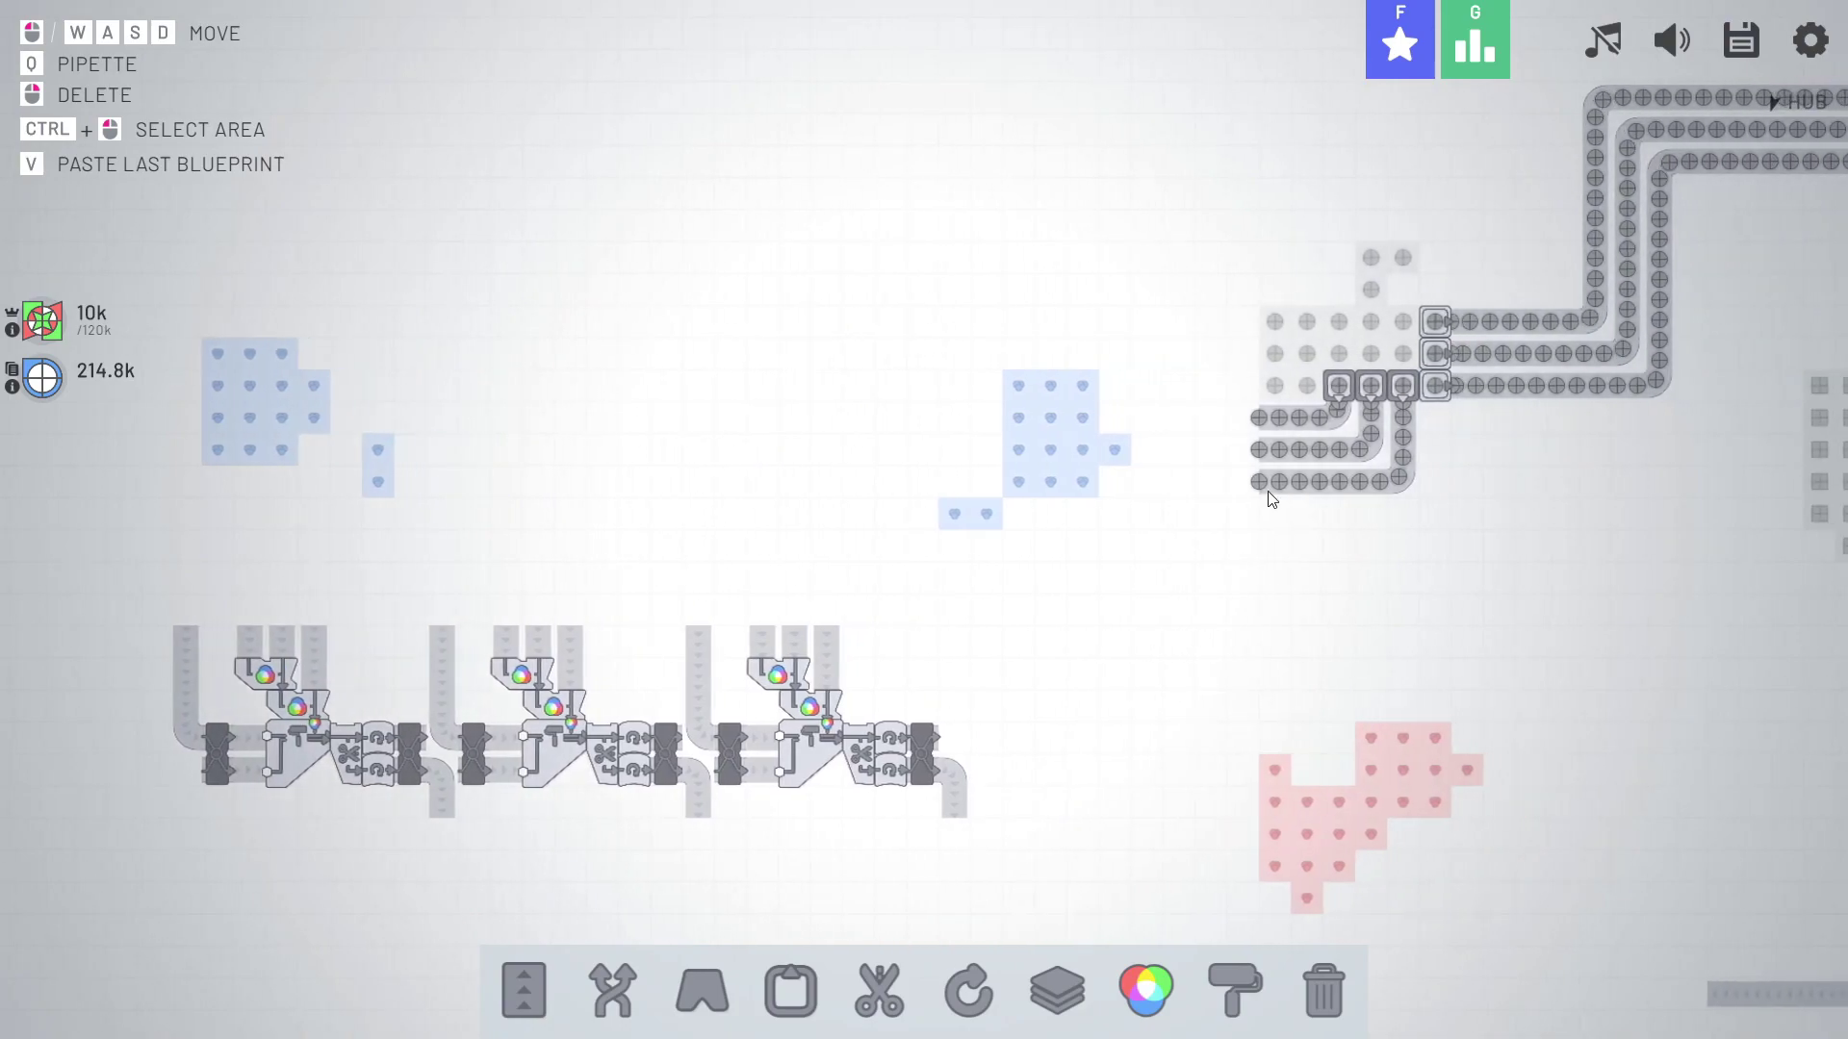
key(1)
key(a)
mouse_move(1393, 407)
mouse_down()
mouse_move(1223, 483)
mouse_move(1155, 722)
mouse_up()
key(d)
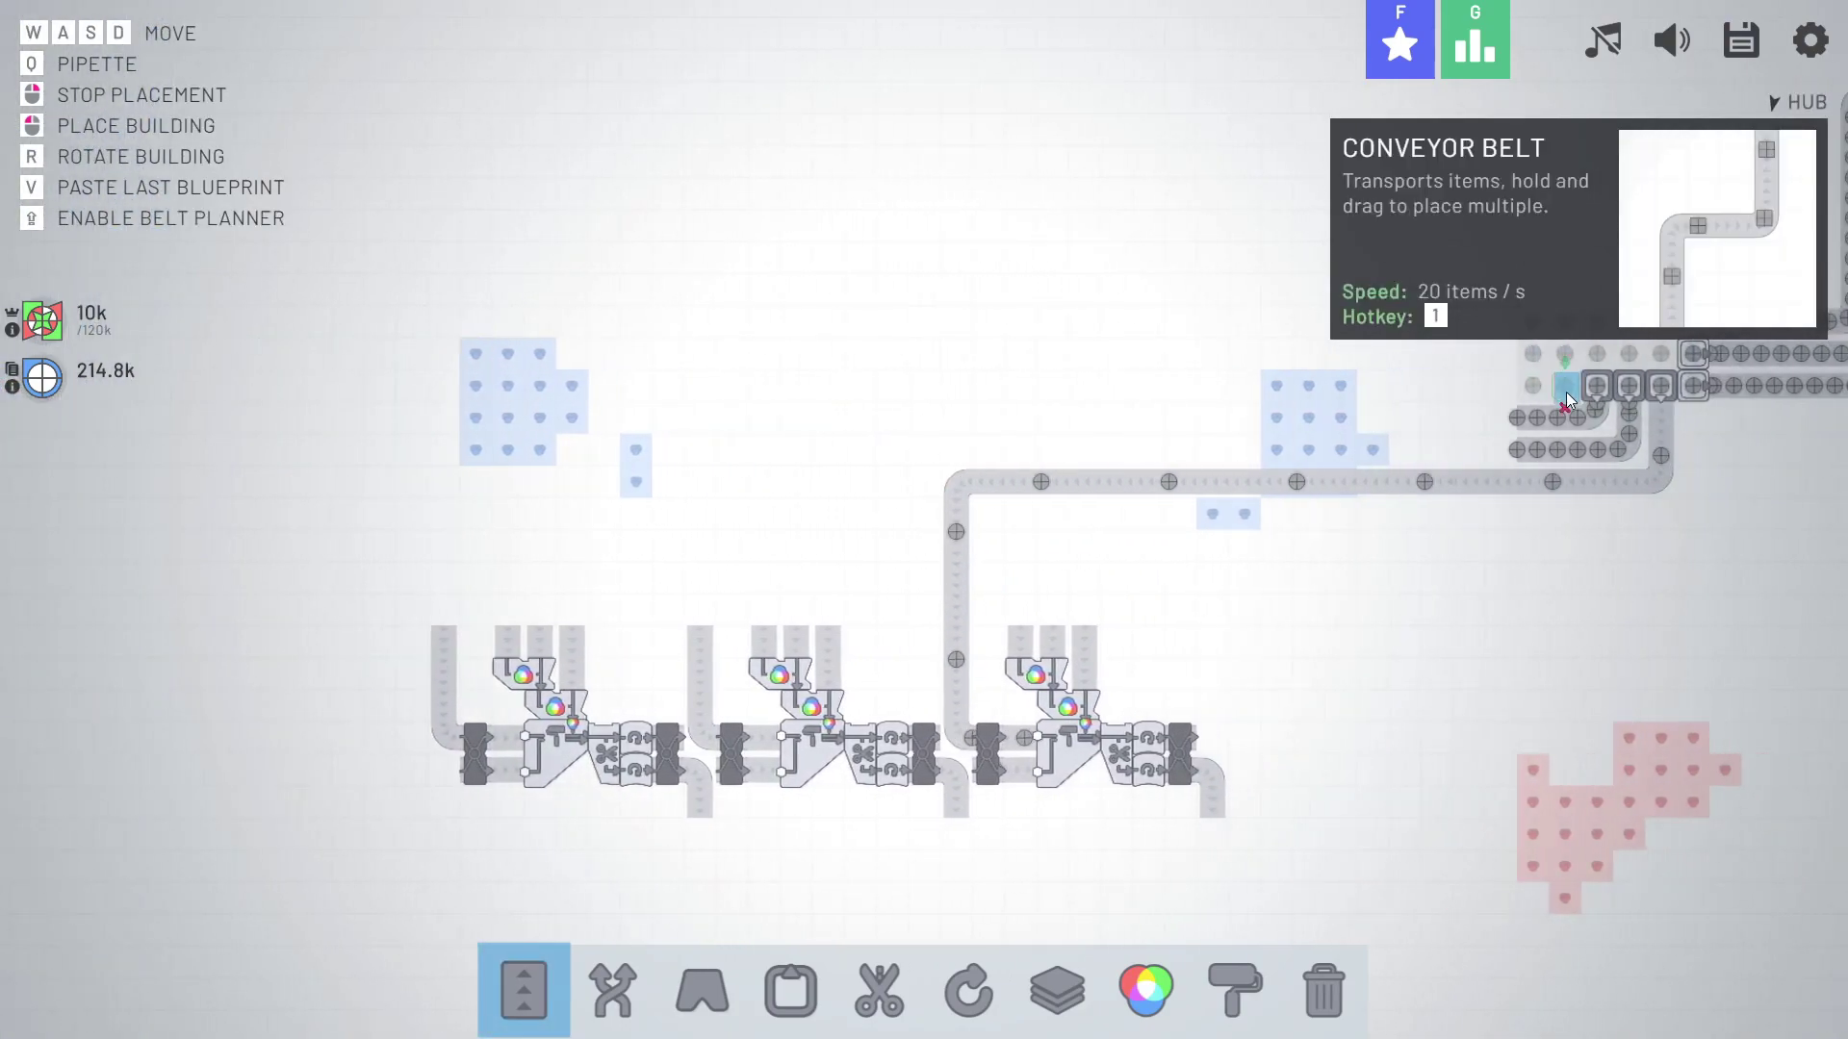
key(a)
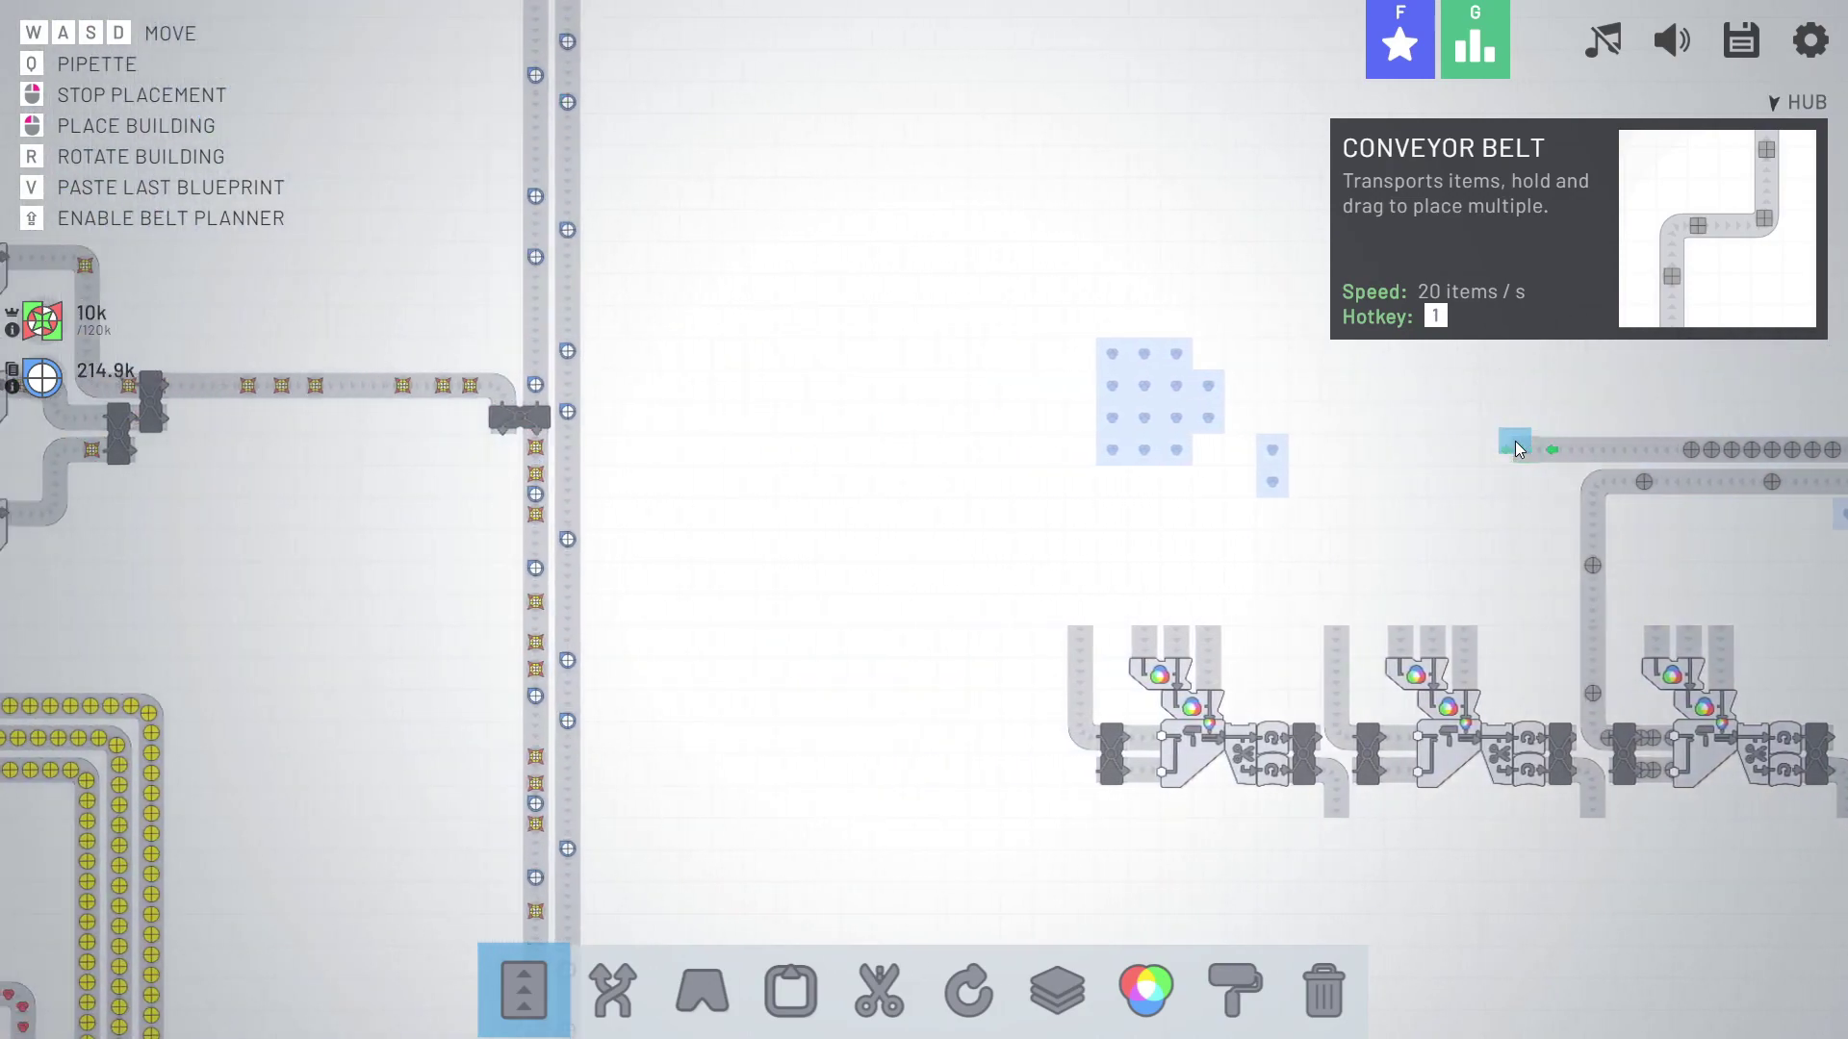
key(d)
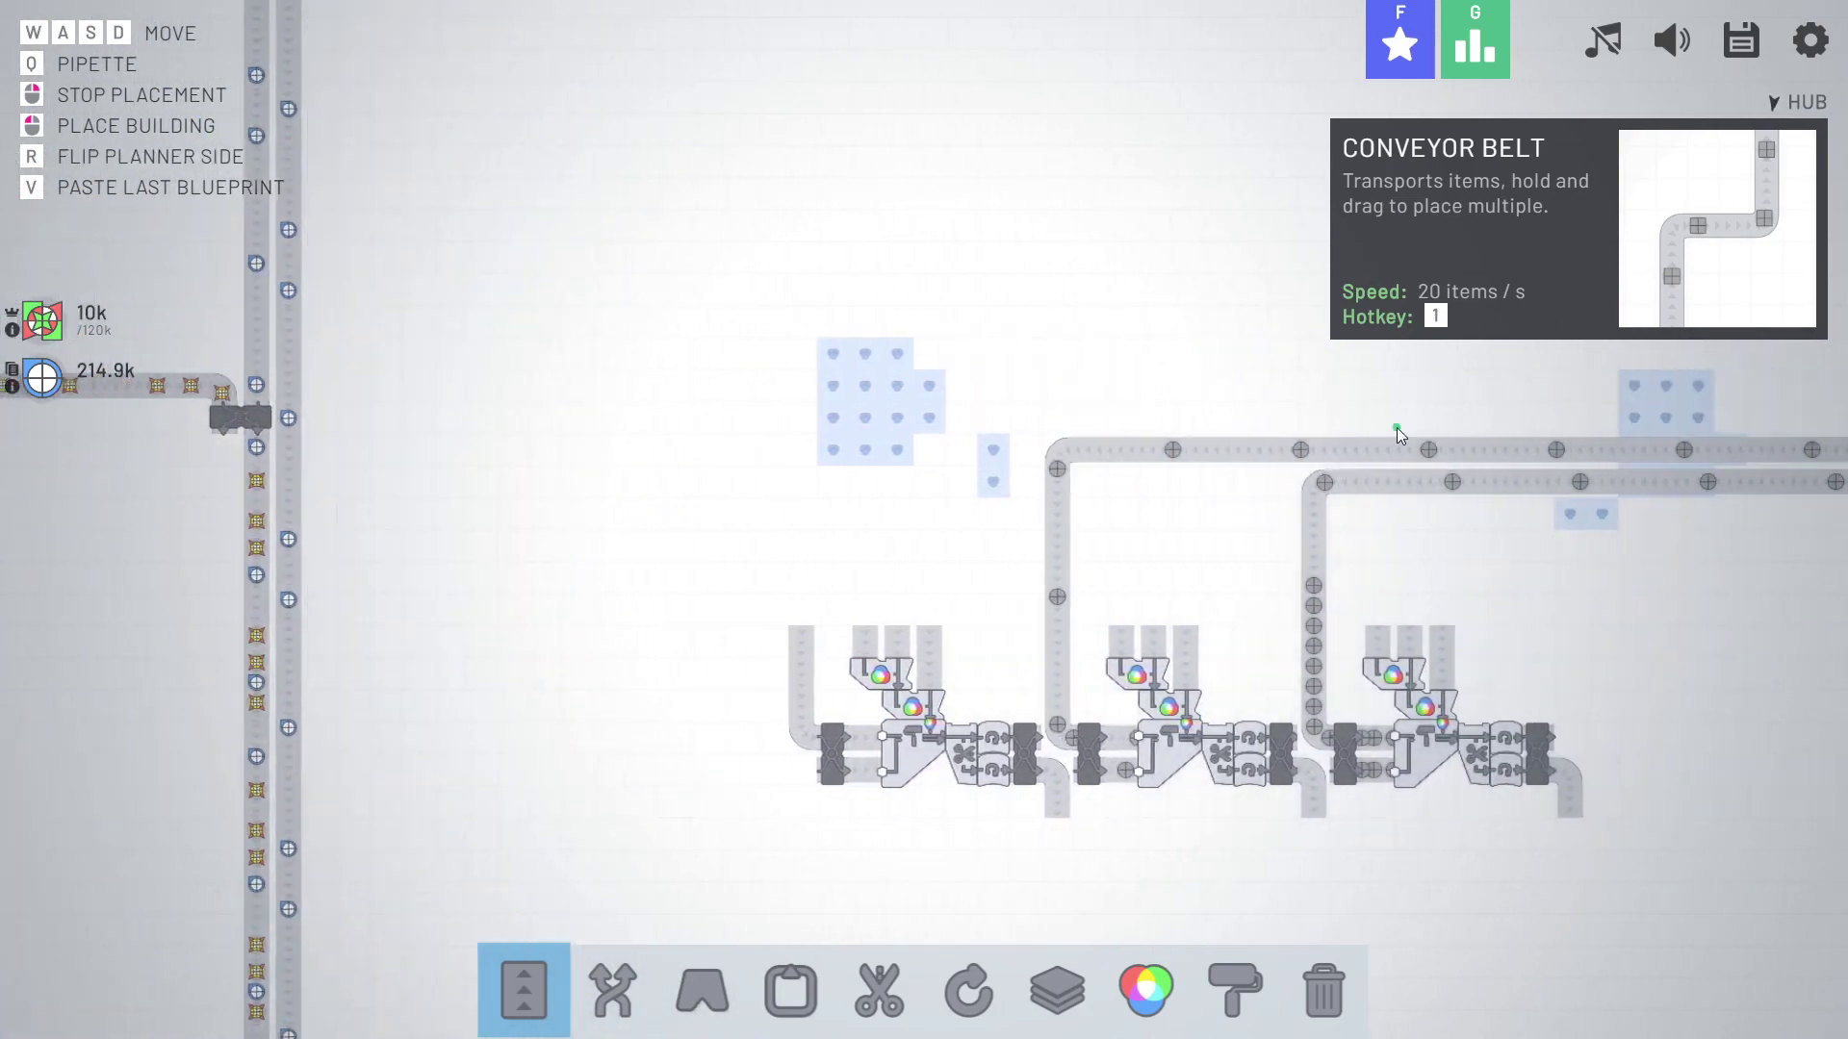
key(a)
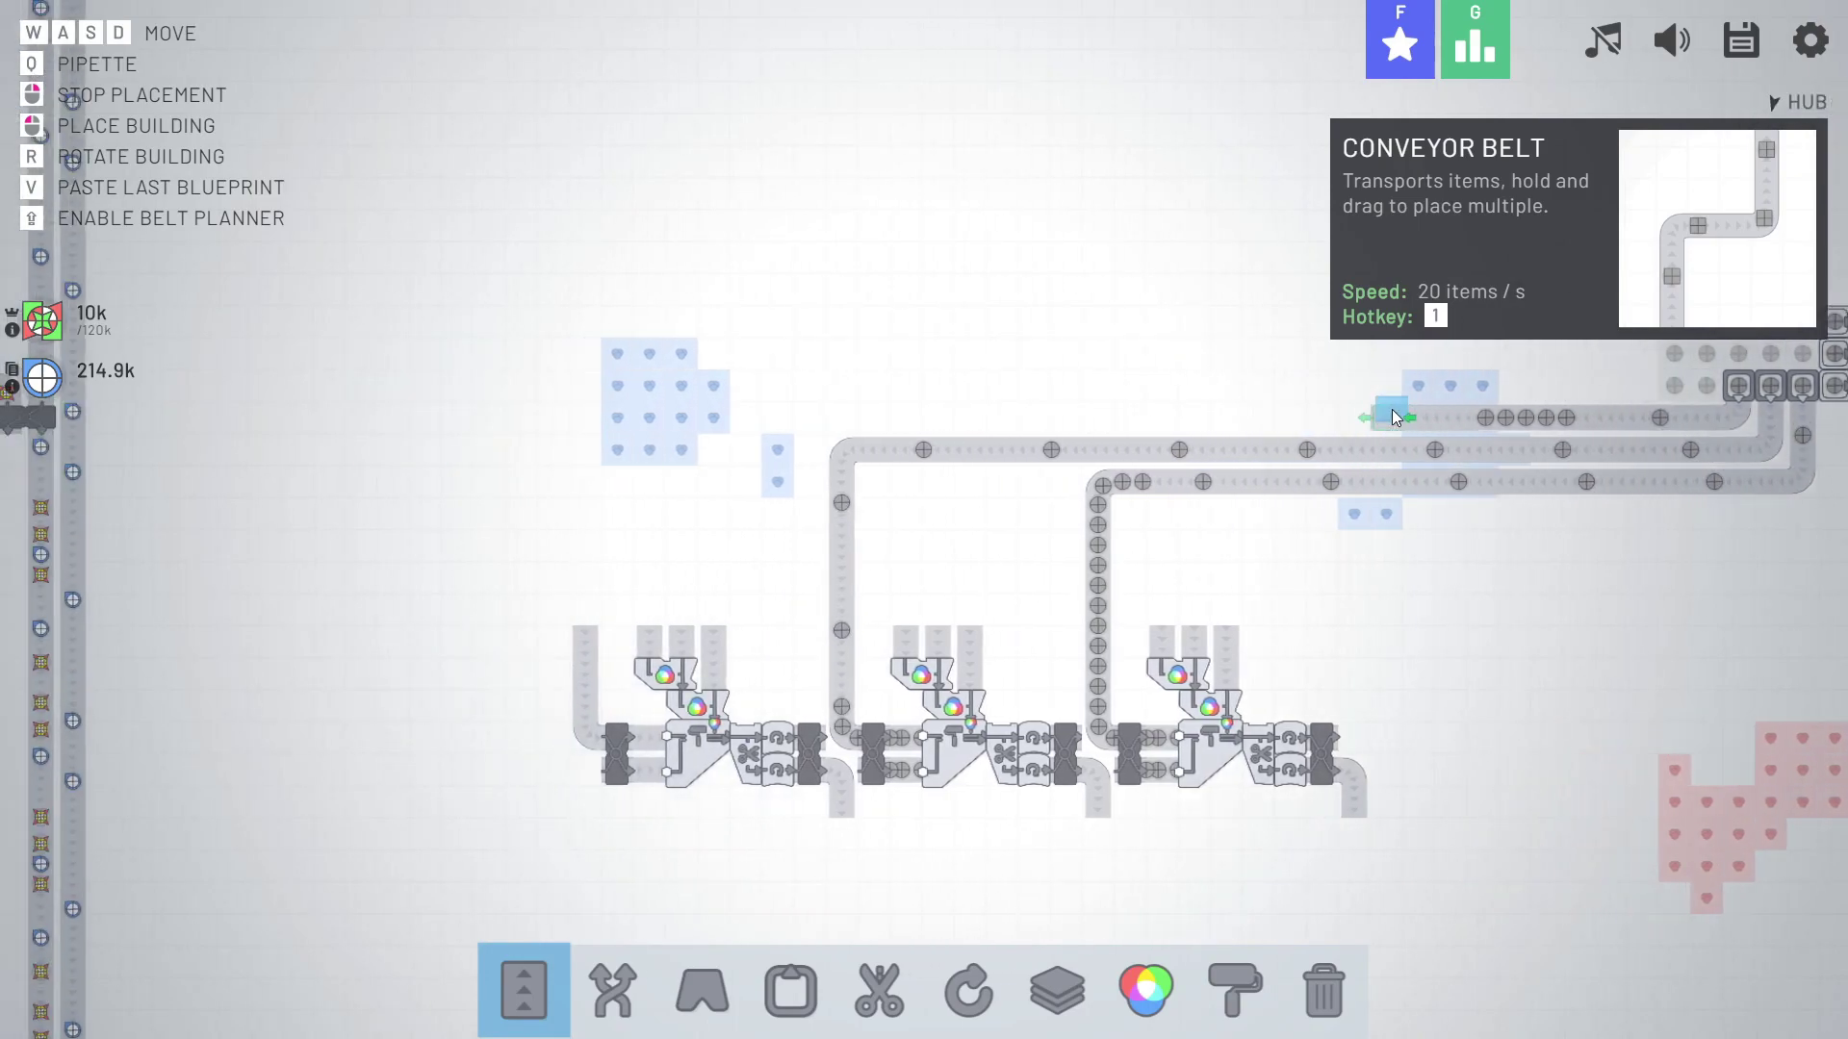
key(d)
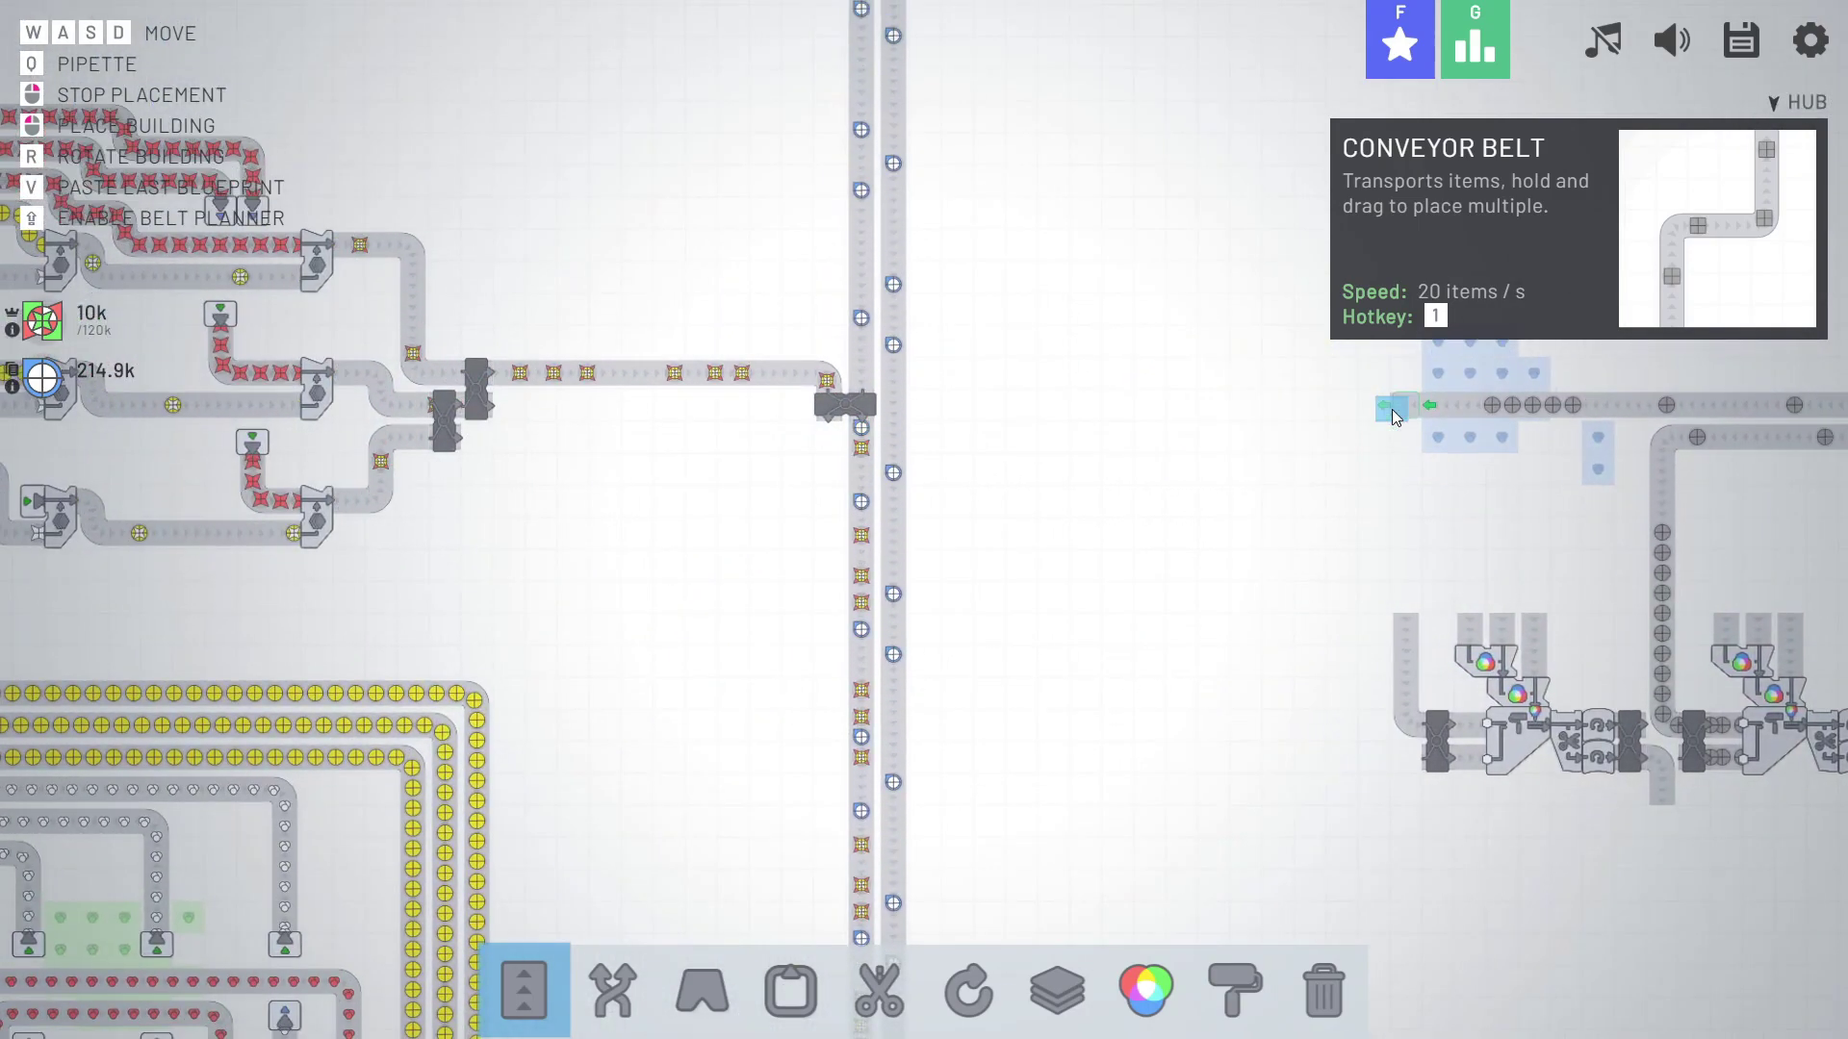
key(a)
key(w)
right_click(1379, 421)
key(d)
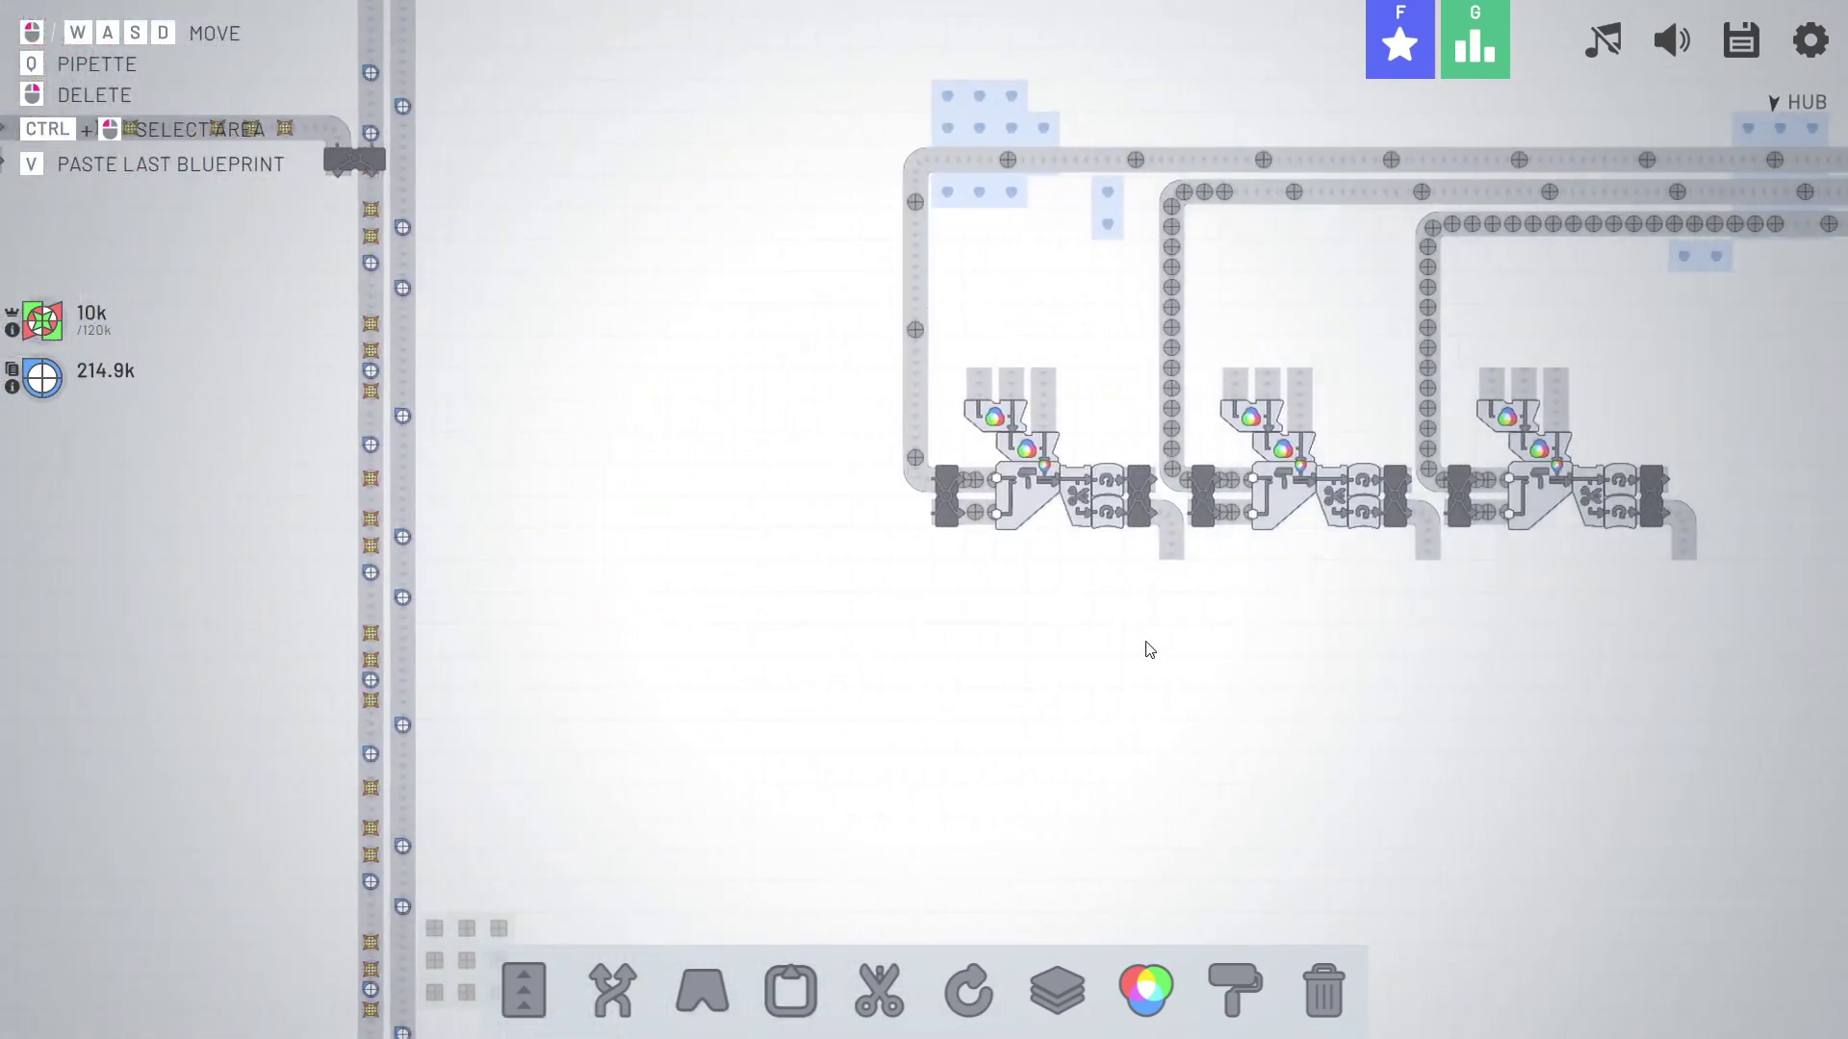
key(d)
key(w)
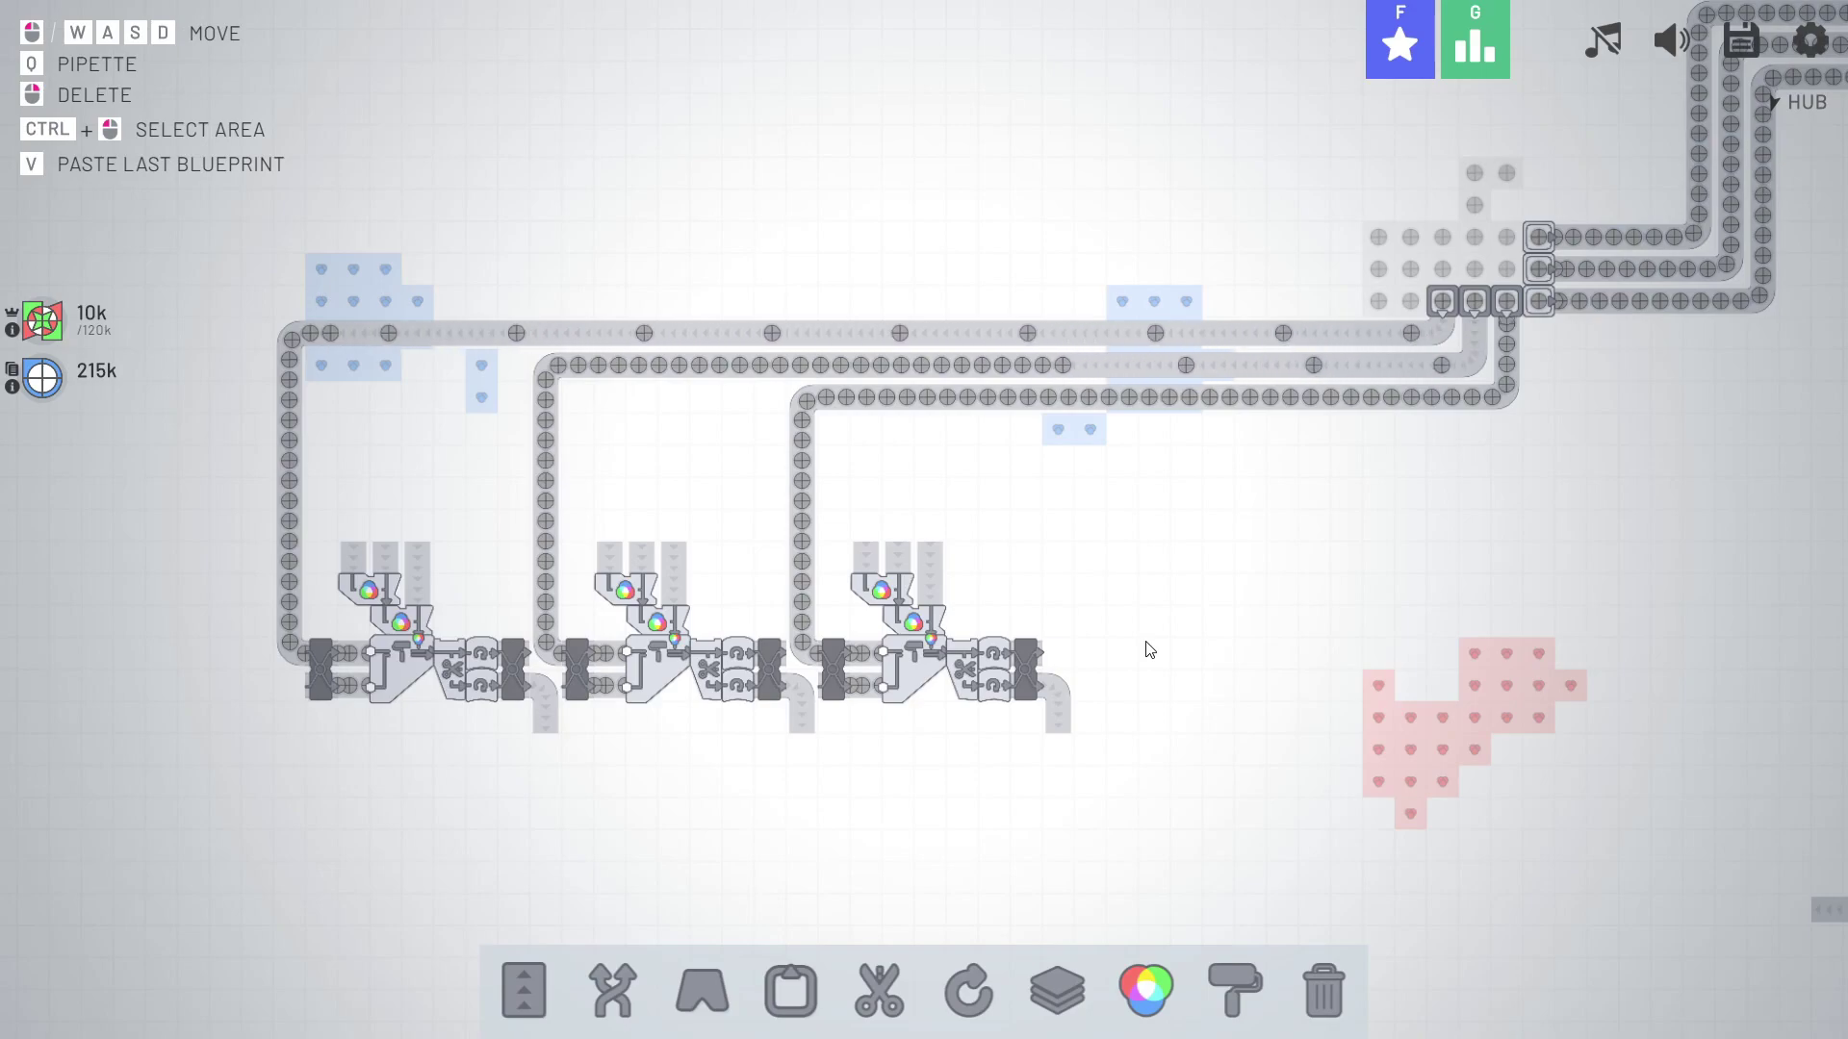
key(d)
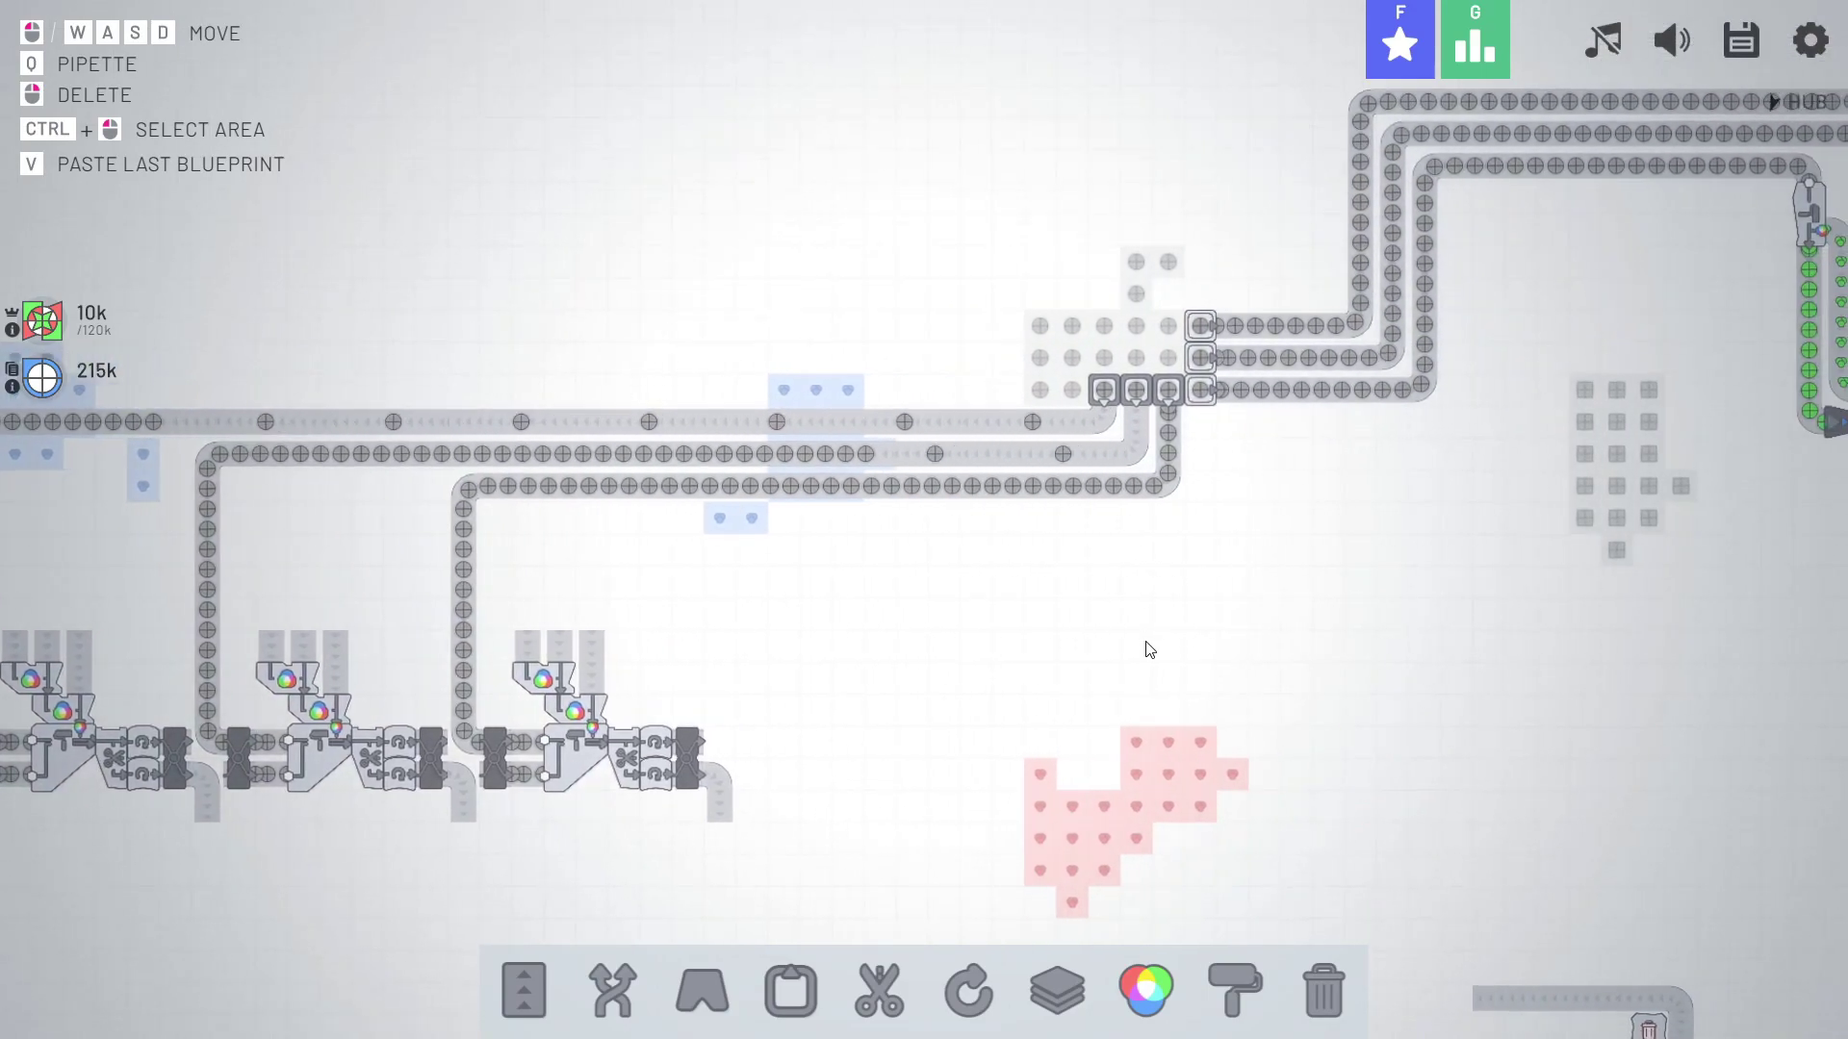
key(s)
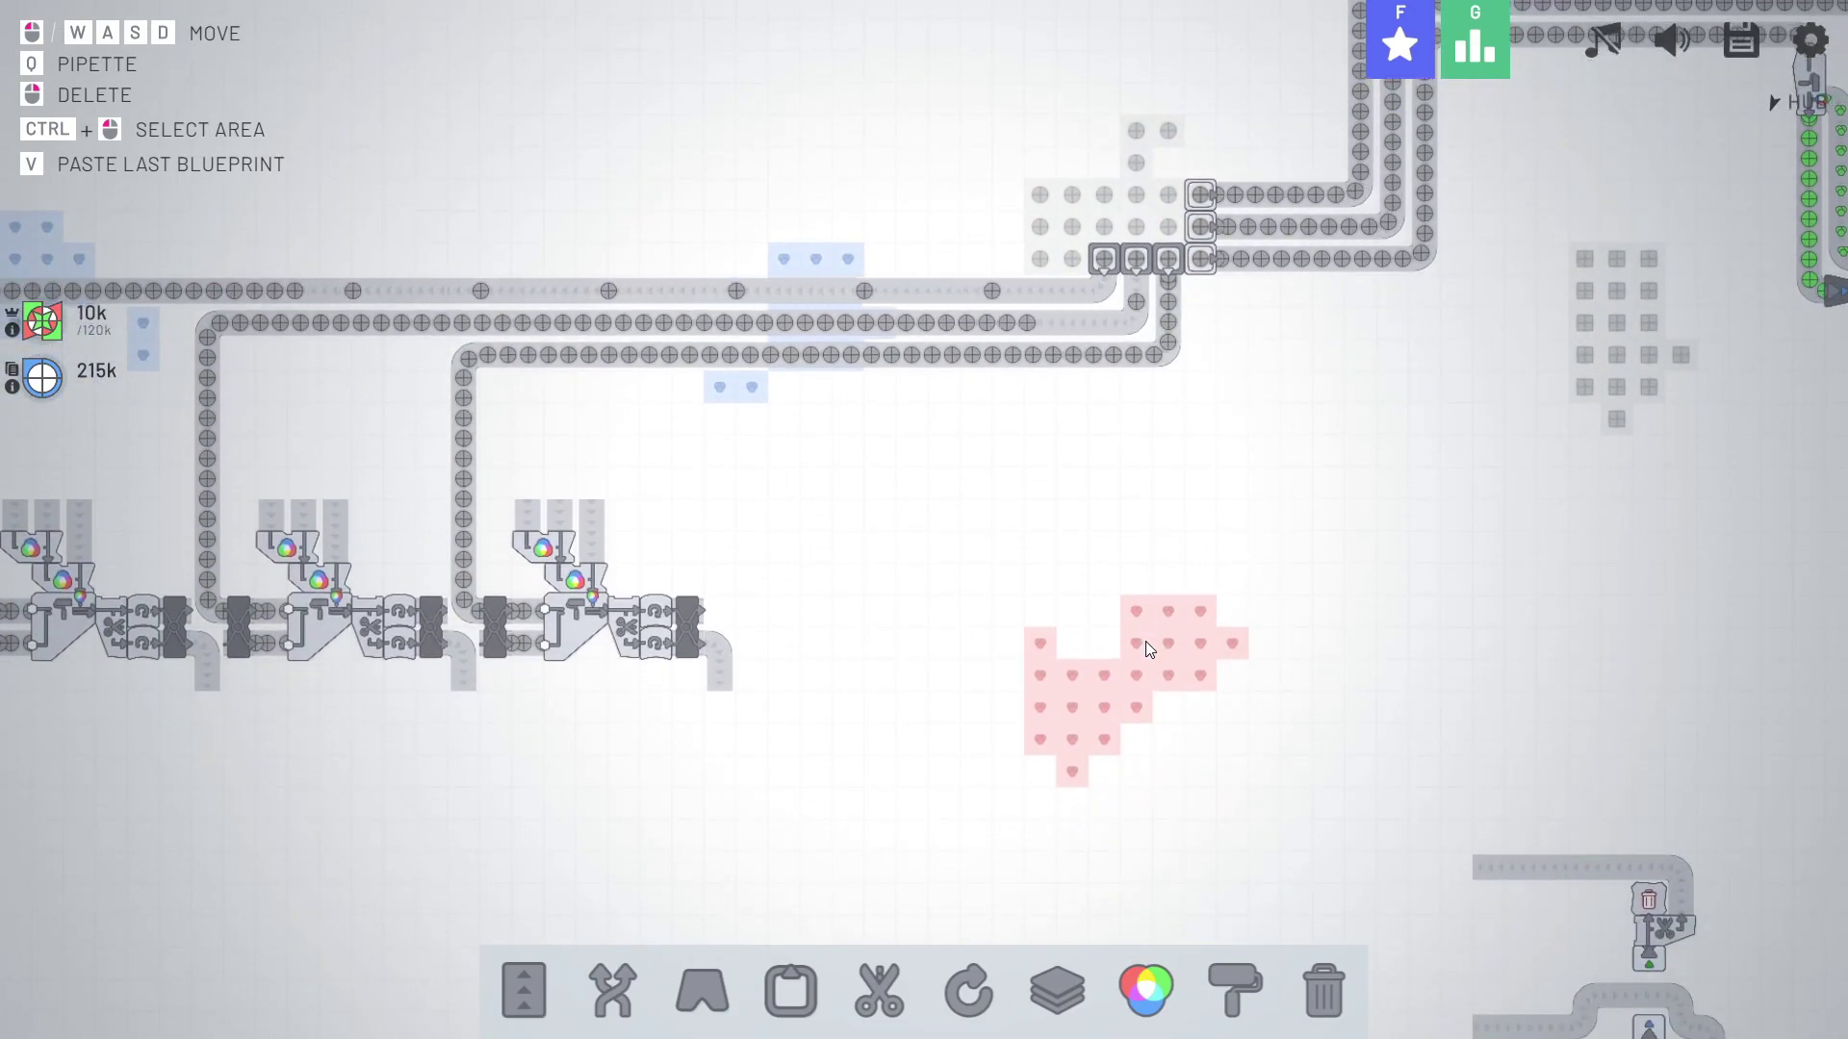
key(a)
key(a)
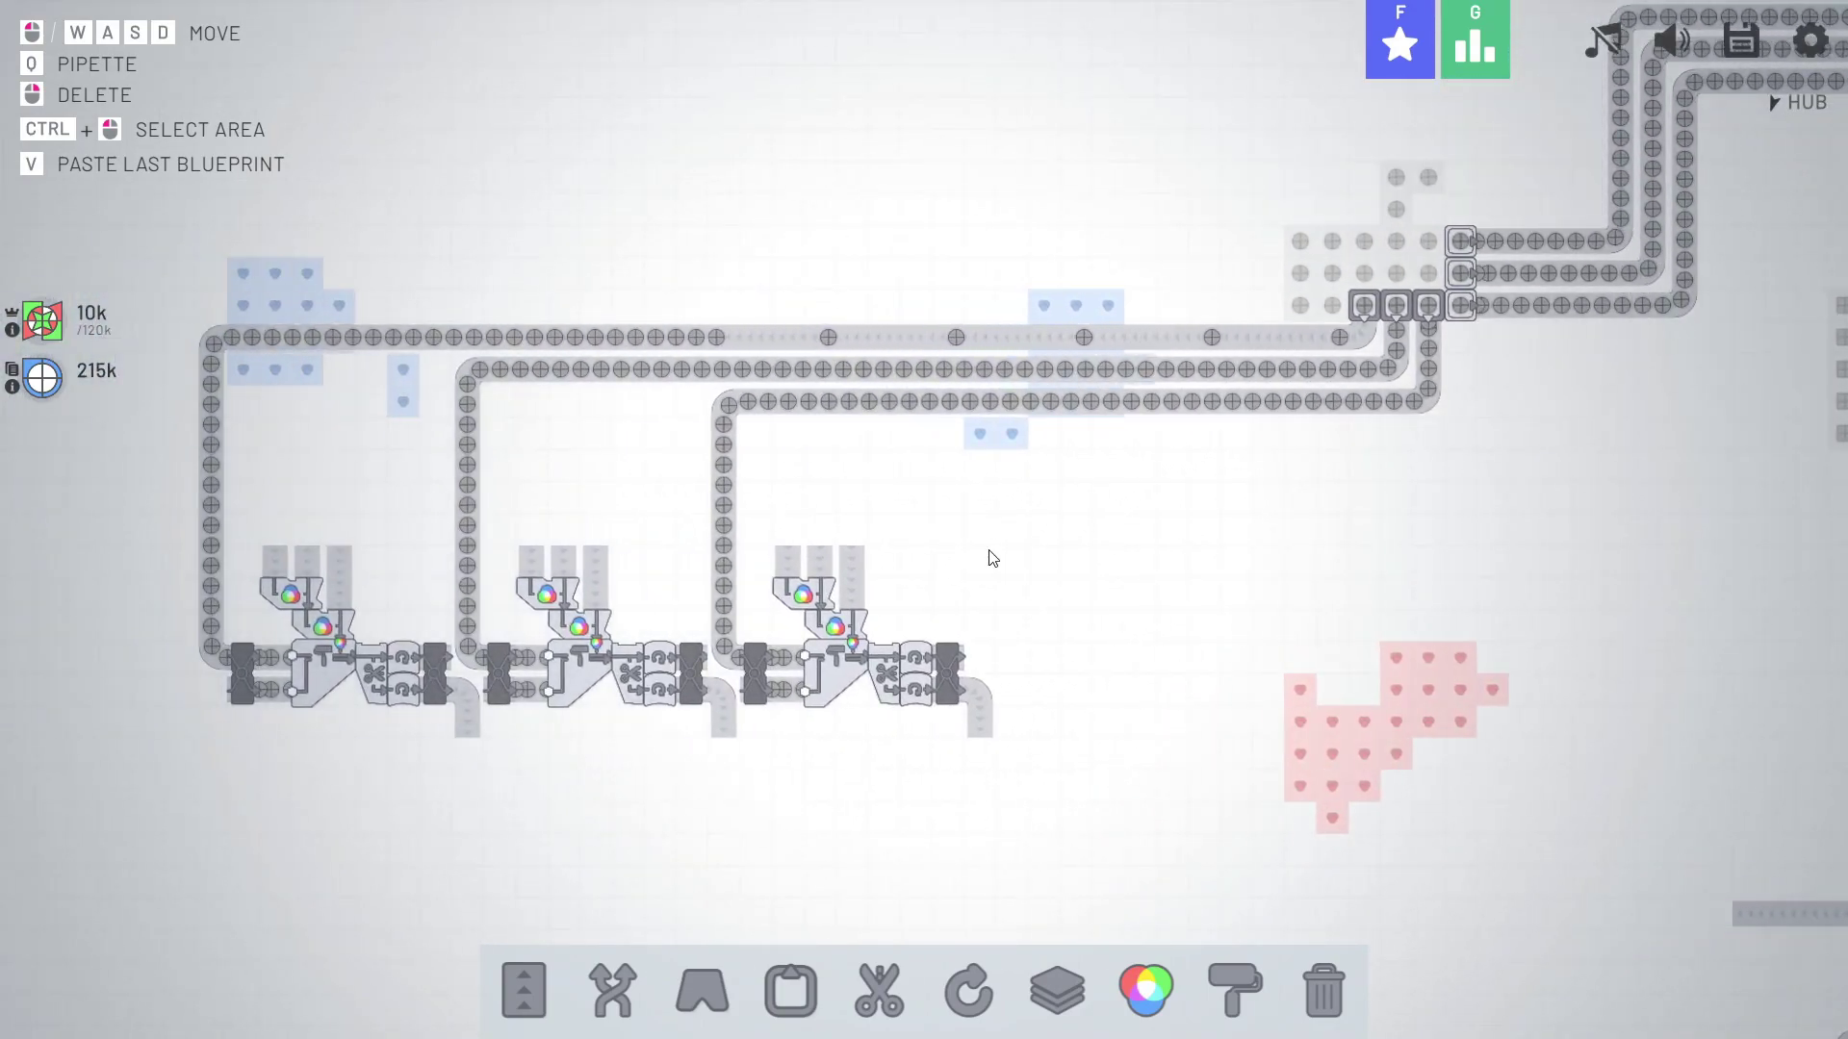
key(s)
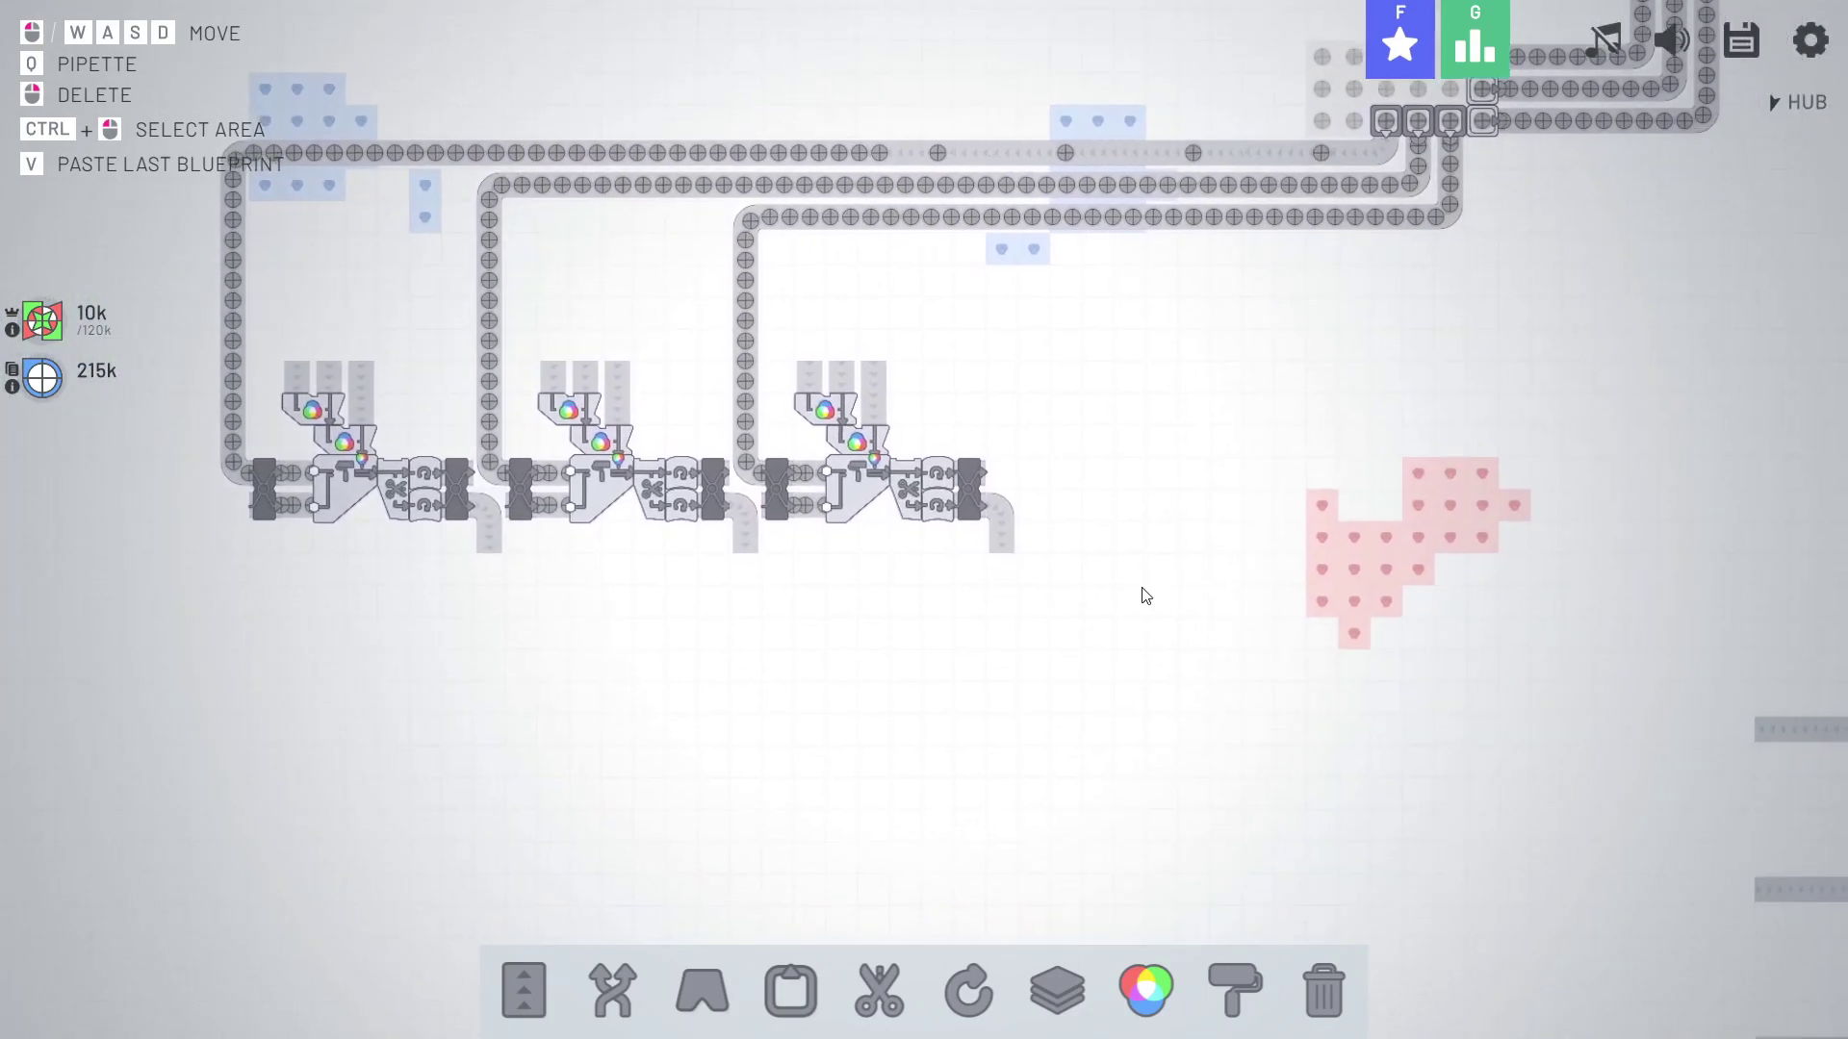
key(w)
key(w)
key(d)
key(d)
key(w)
key(d)
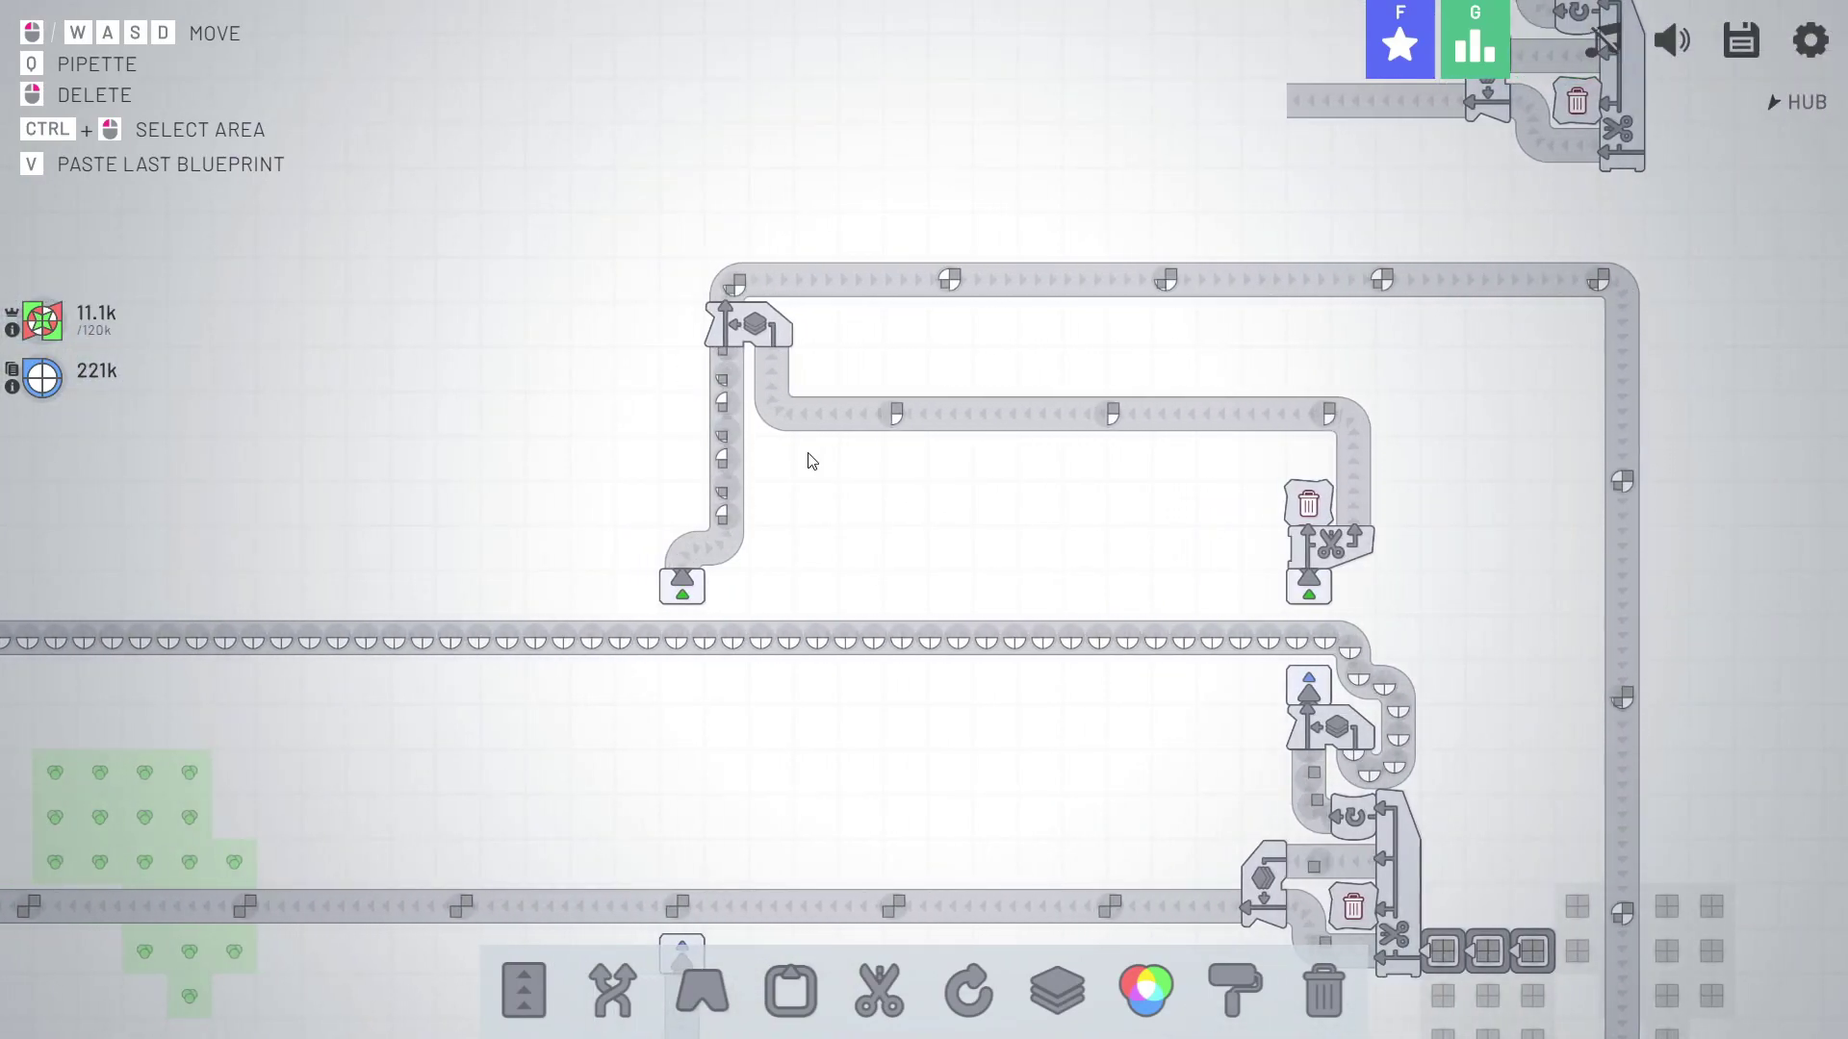
key(d)
key(d)
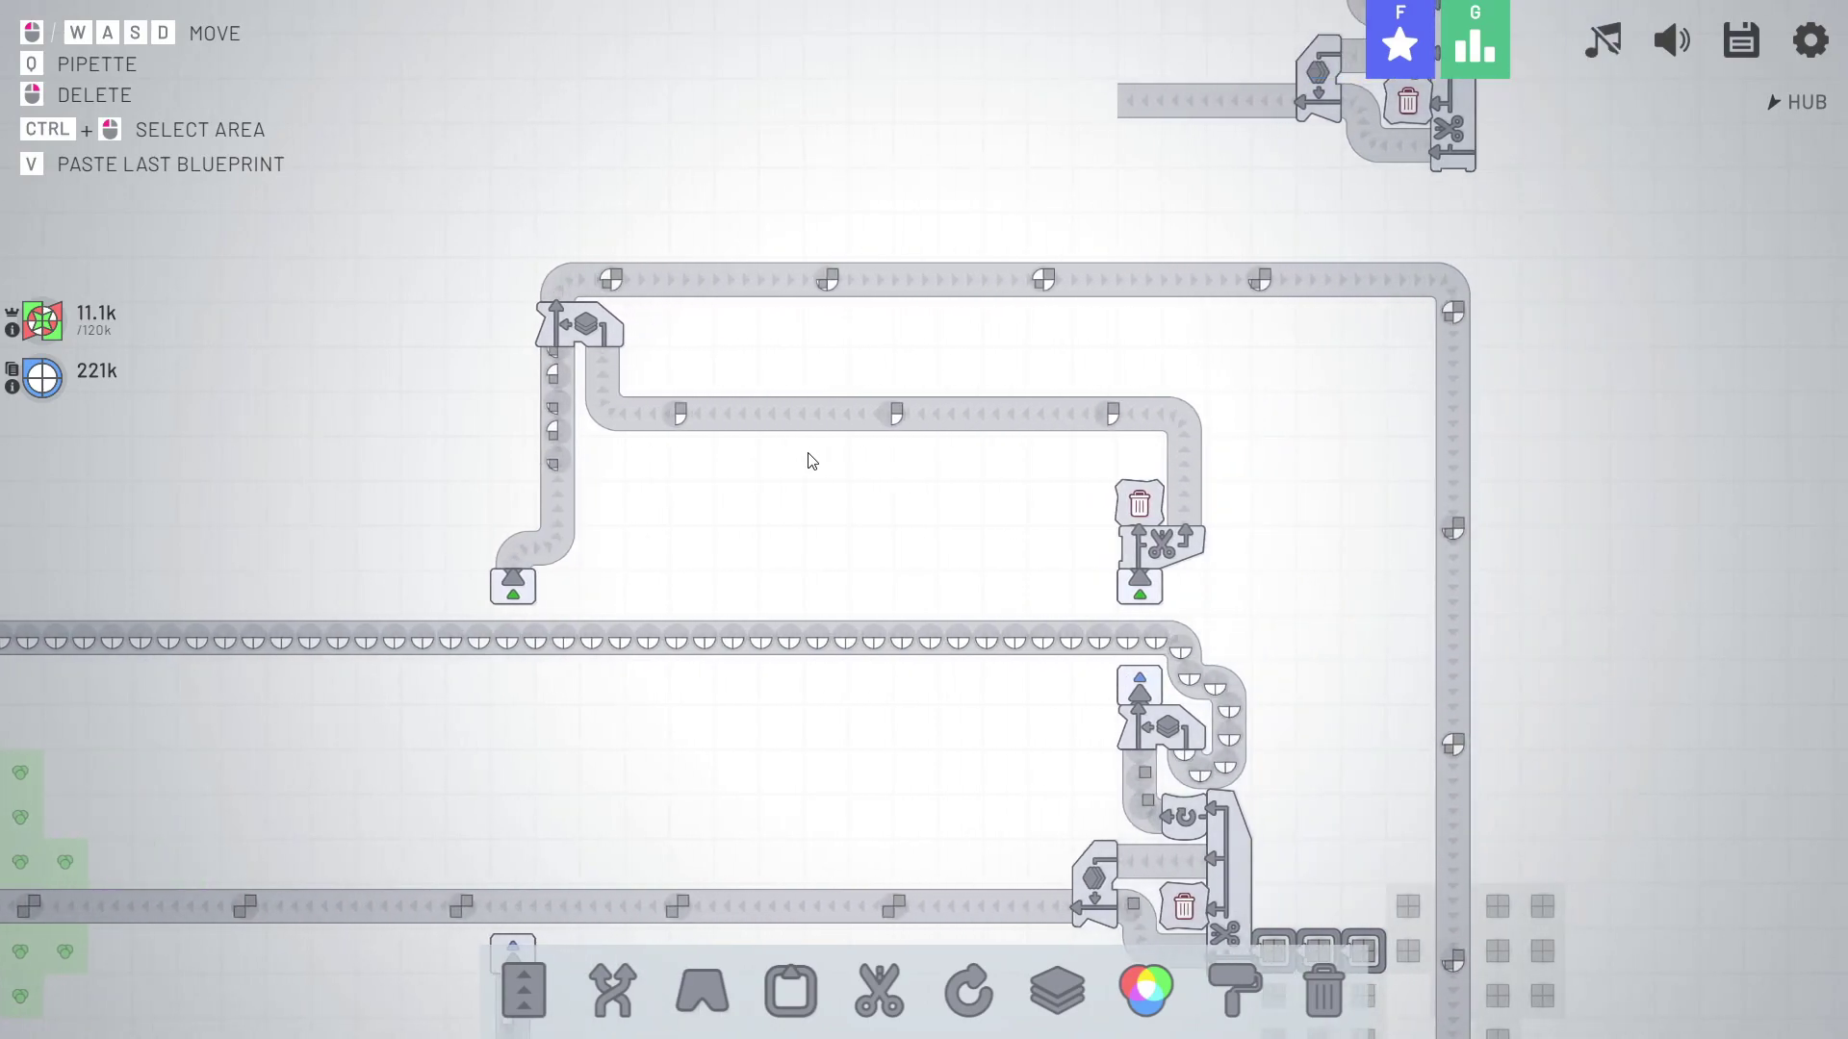
key(d)
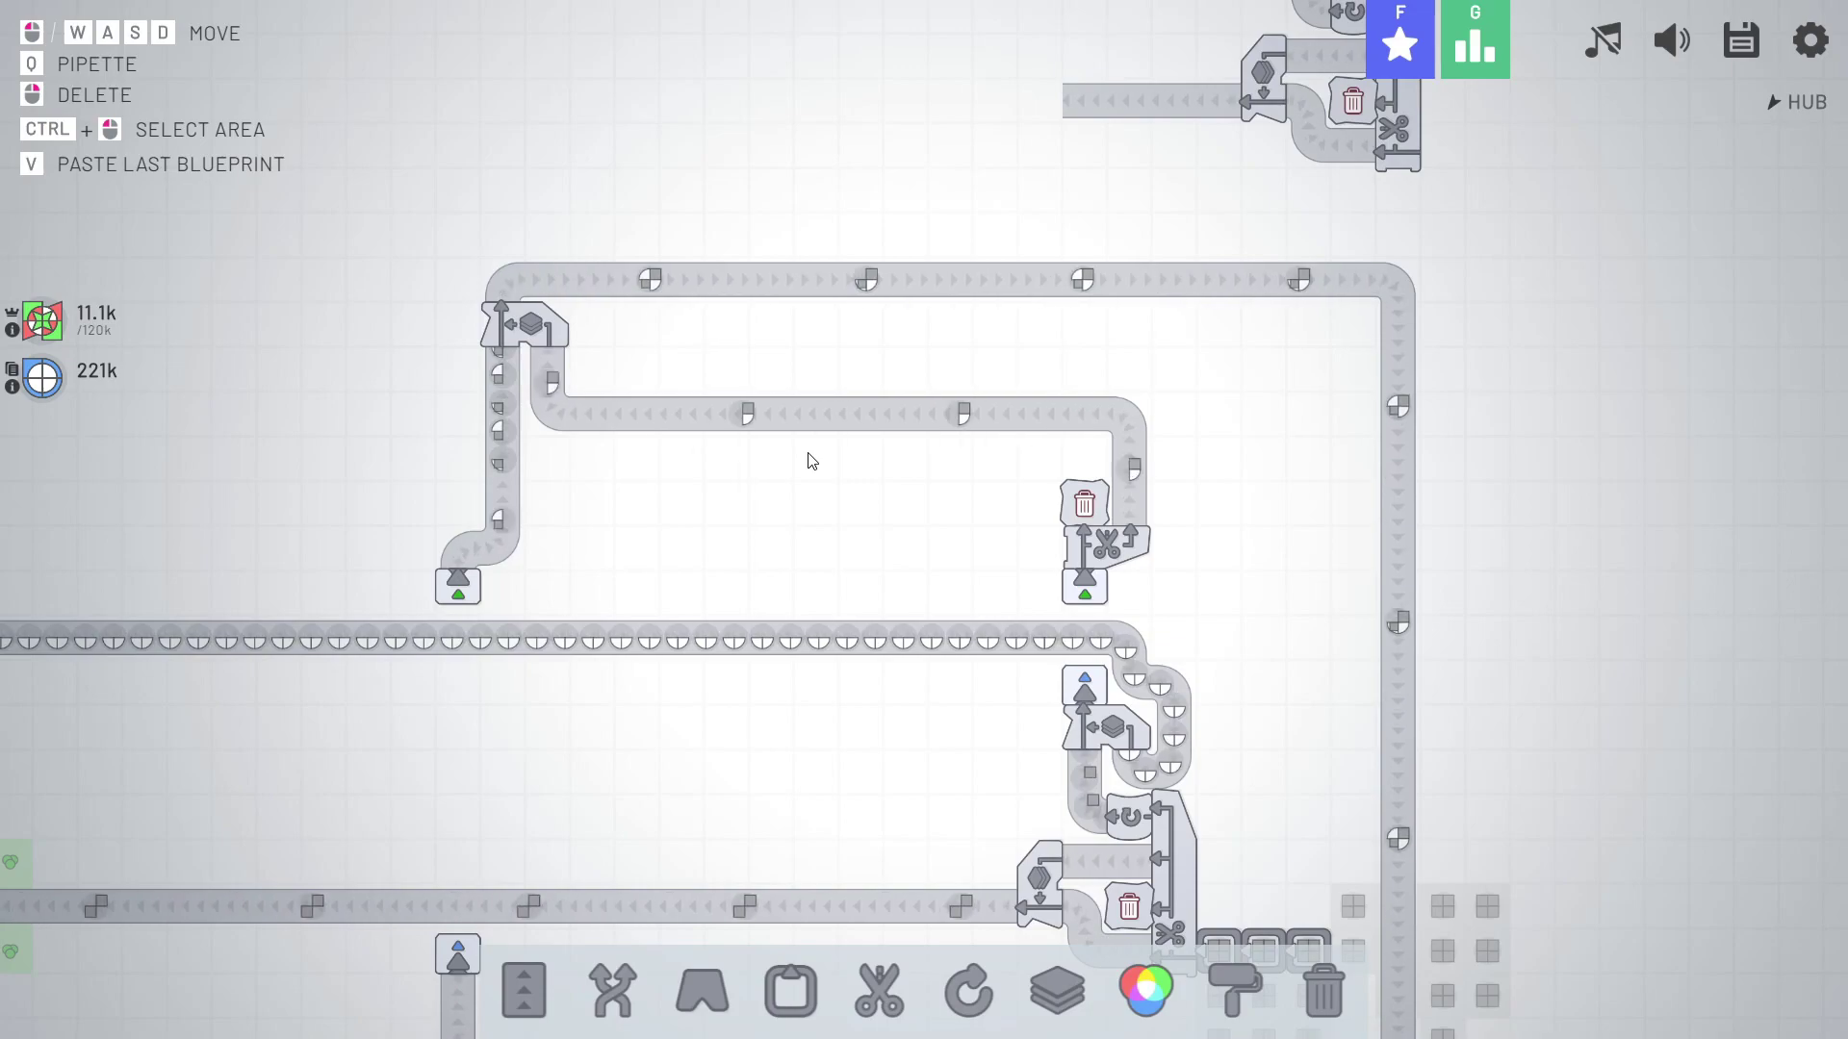
scroll(810, 461, down, 3)
key(s)
key(d)
key(s)
key(s)
Remove a tile from the vertical quarter-shape belt and follow the belt to its end.
right_click(1101, 578)
scroll(1101, 571, up, 2)
scroll(1097, 556, up, 2)
key(w)
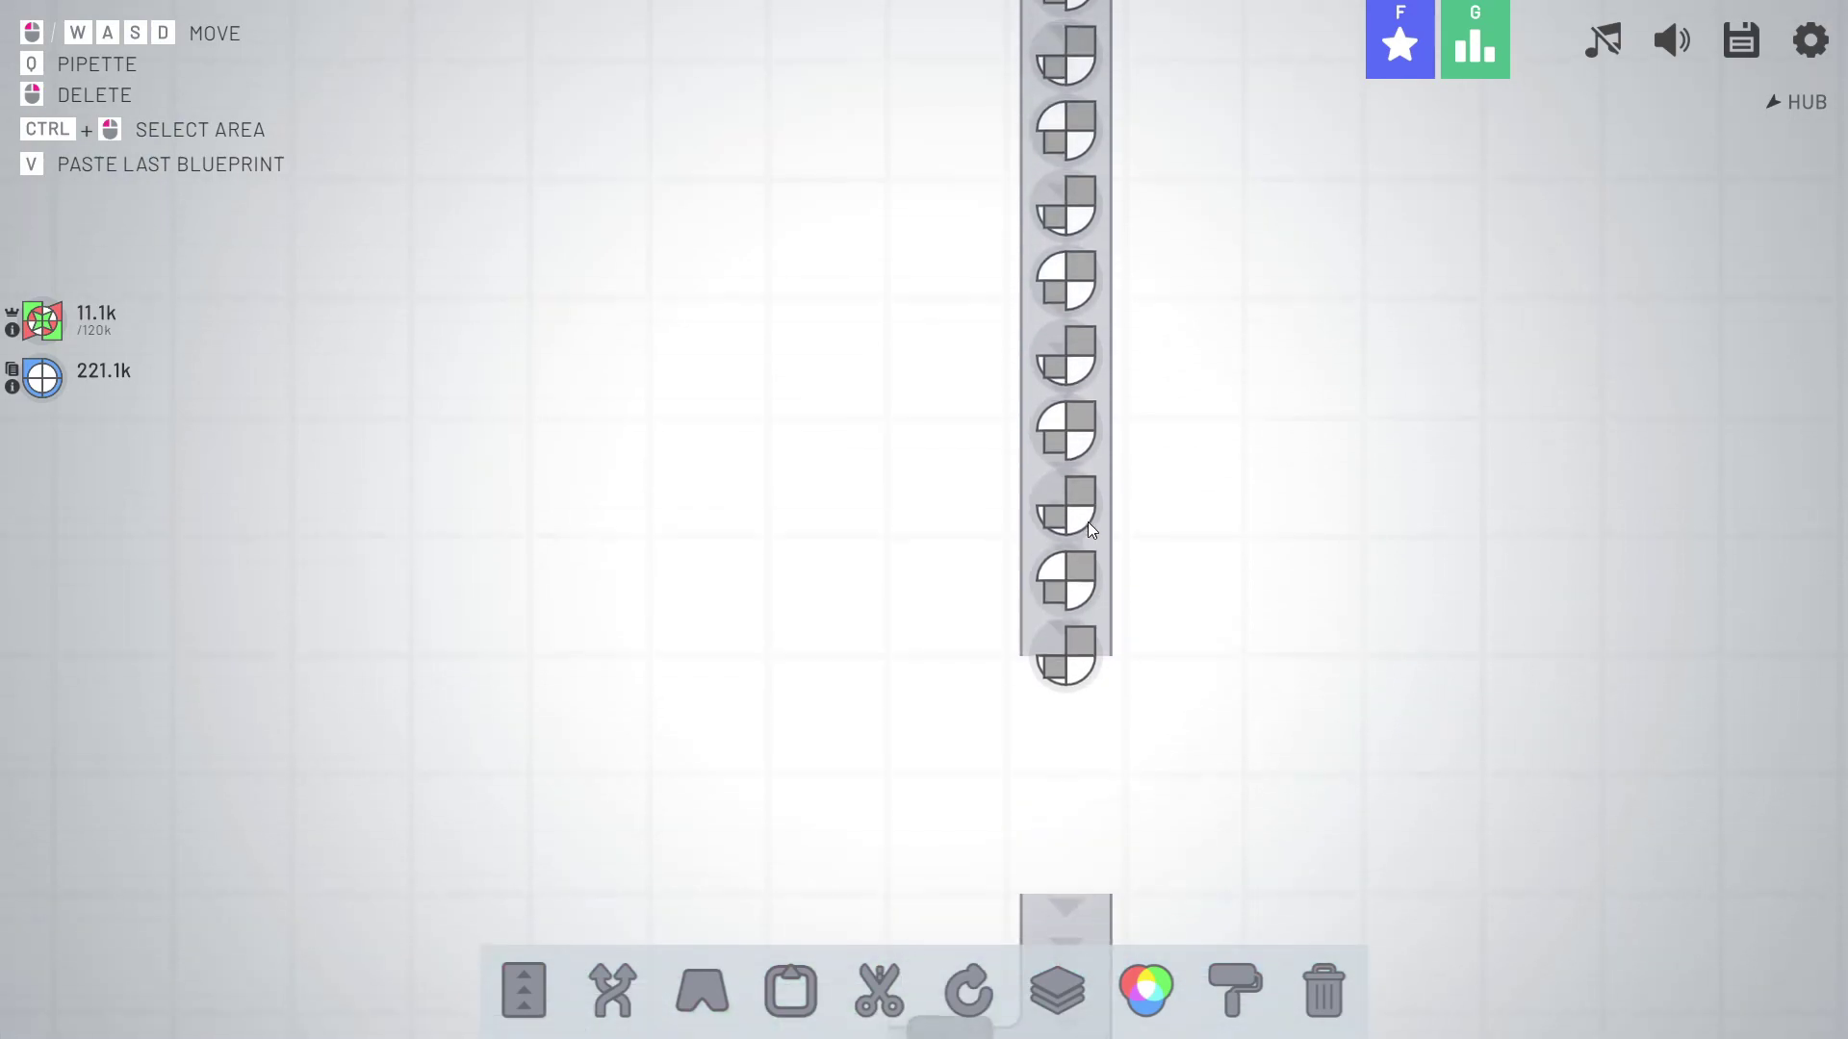
key(w)
scroll(1084, 521, down, 2)
key(w)
key(w)
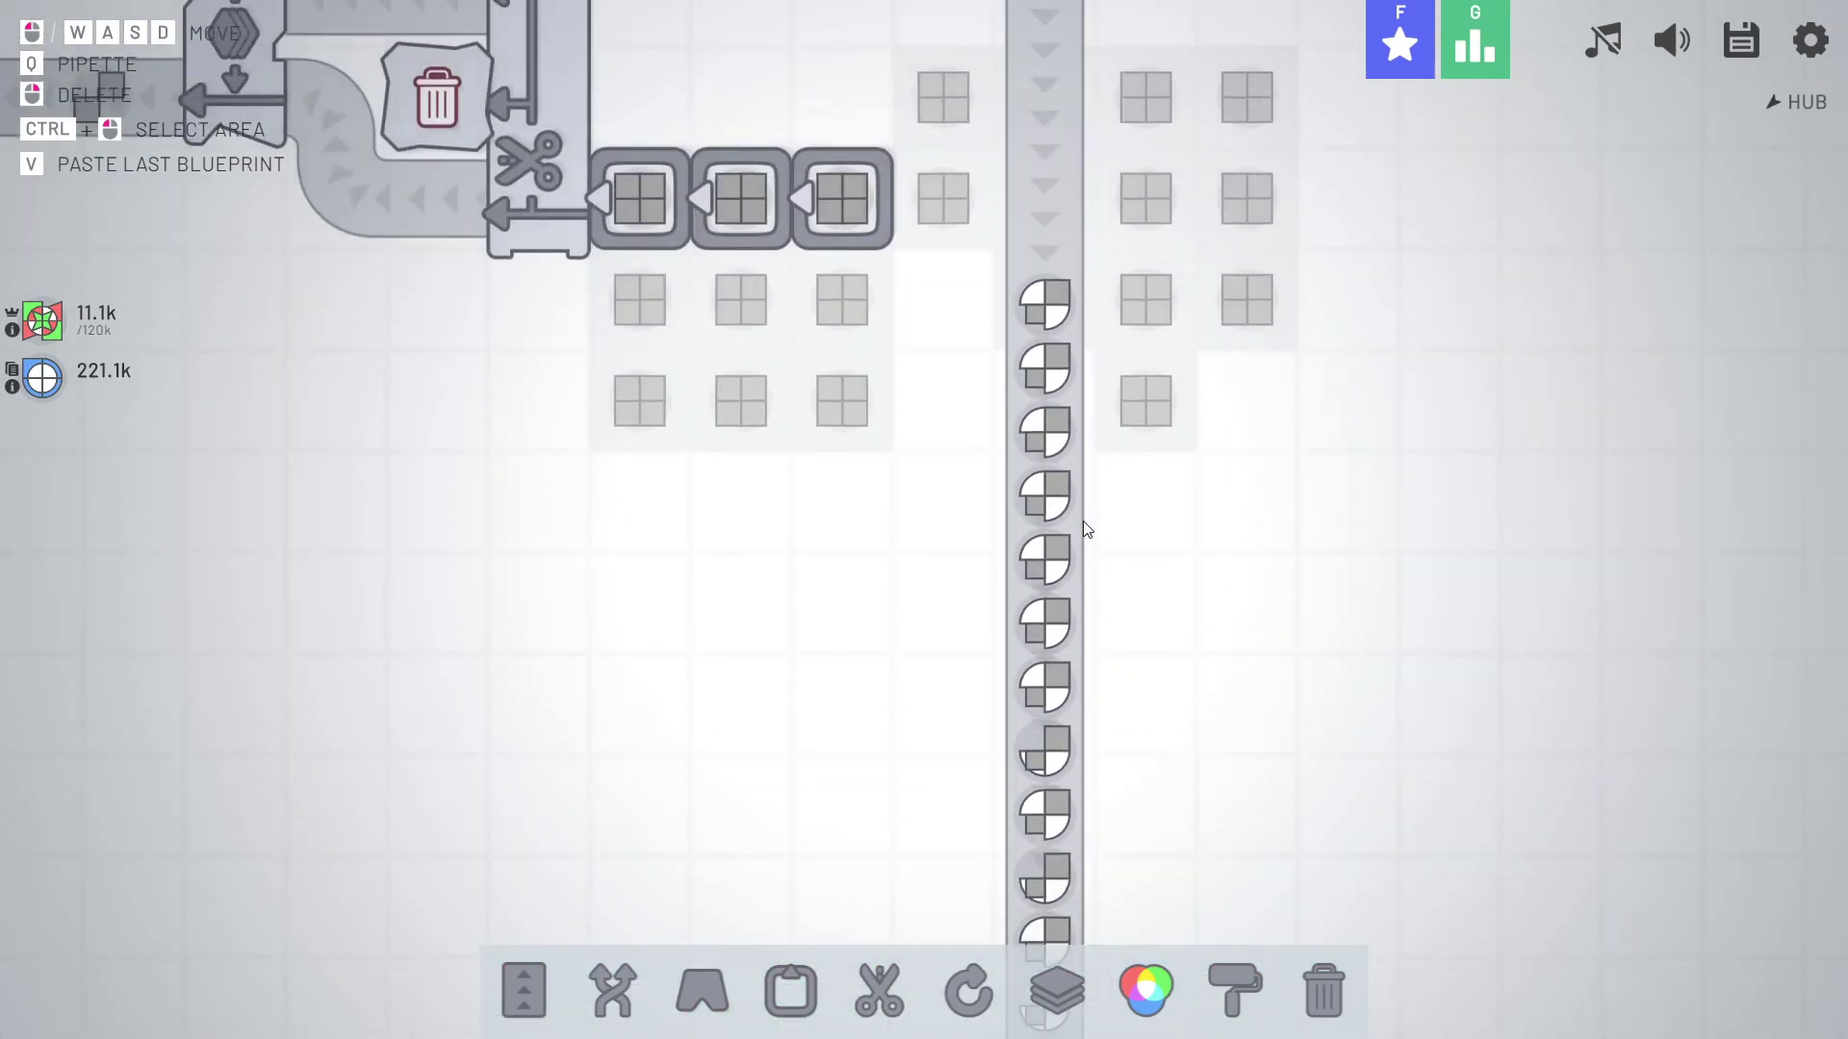
scroll(1083, 522, down, 2)
key(w)
key(w)
scroll(1083, 521, up, 2)
key(s)
key(s)
Briefly put a trash at the belt's end, then remove it again.
key(0)
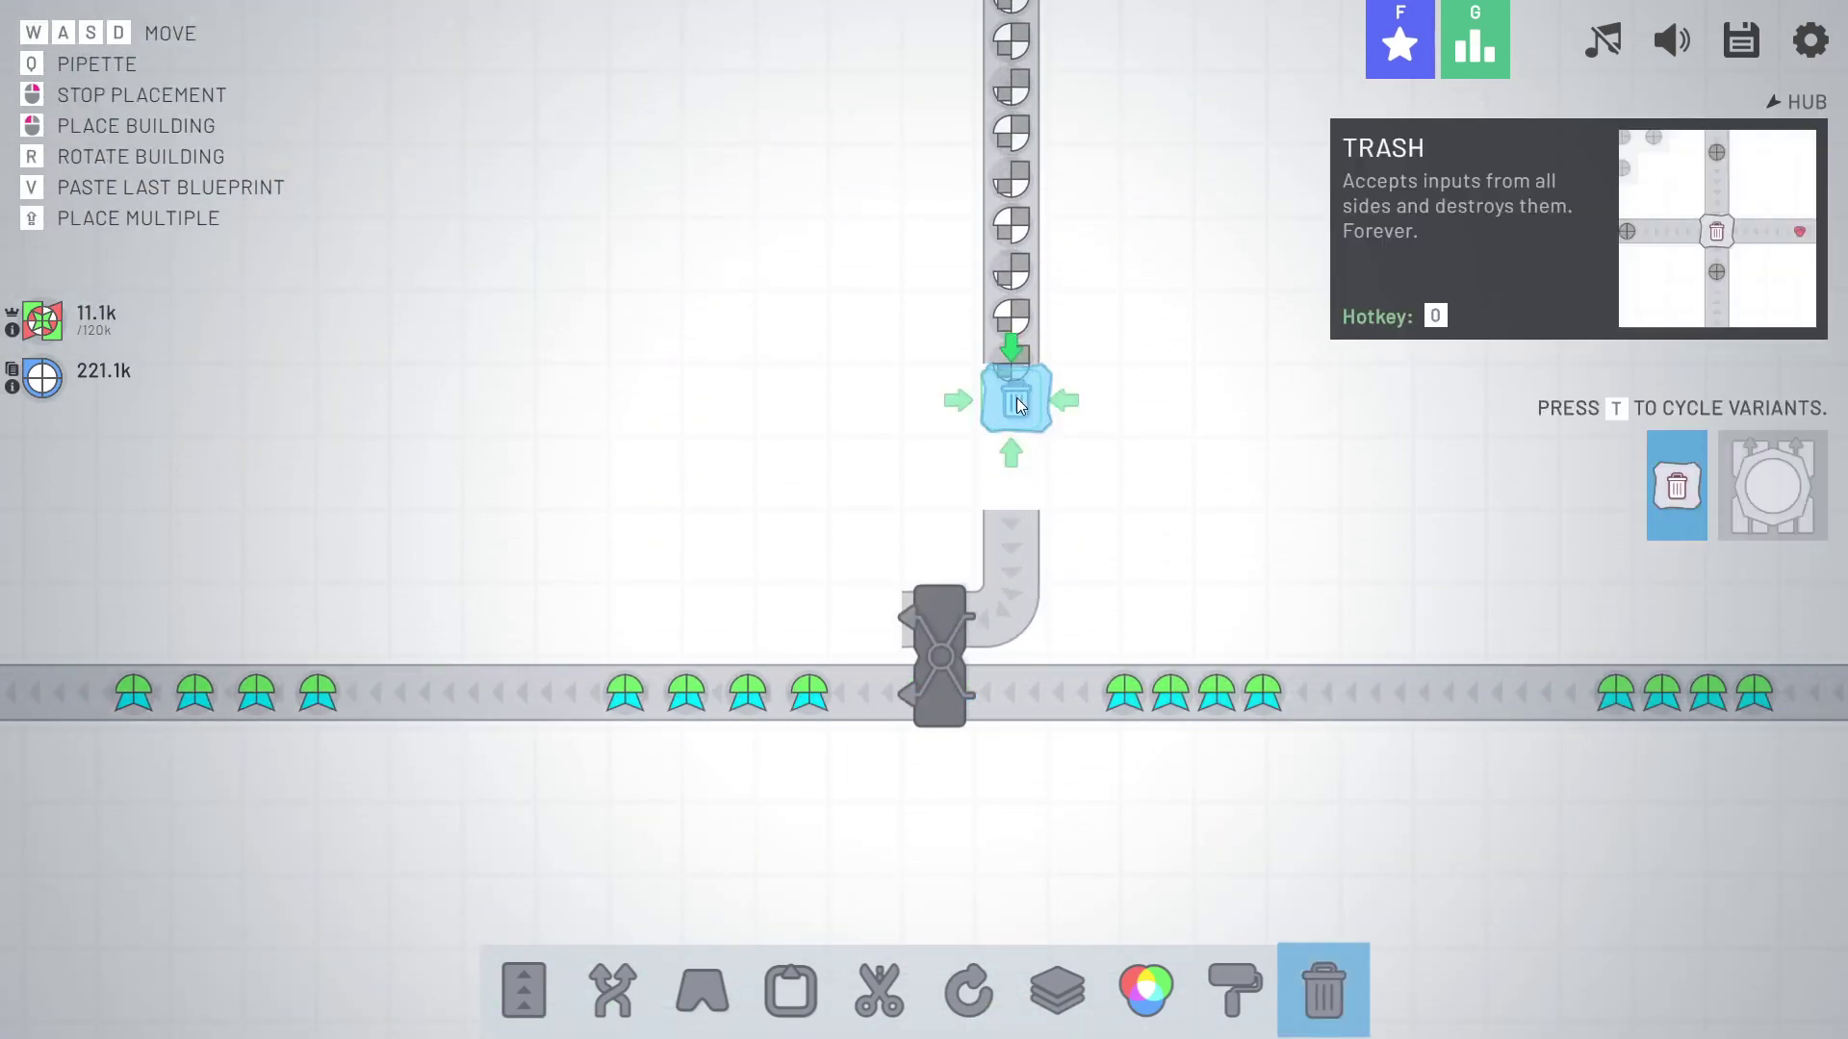
click(1011, 393)
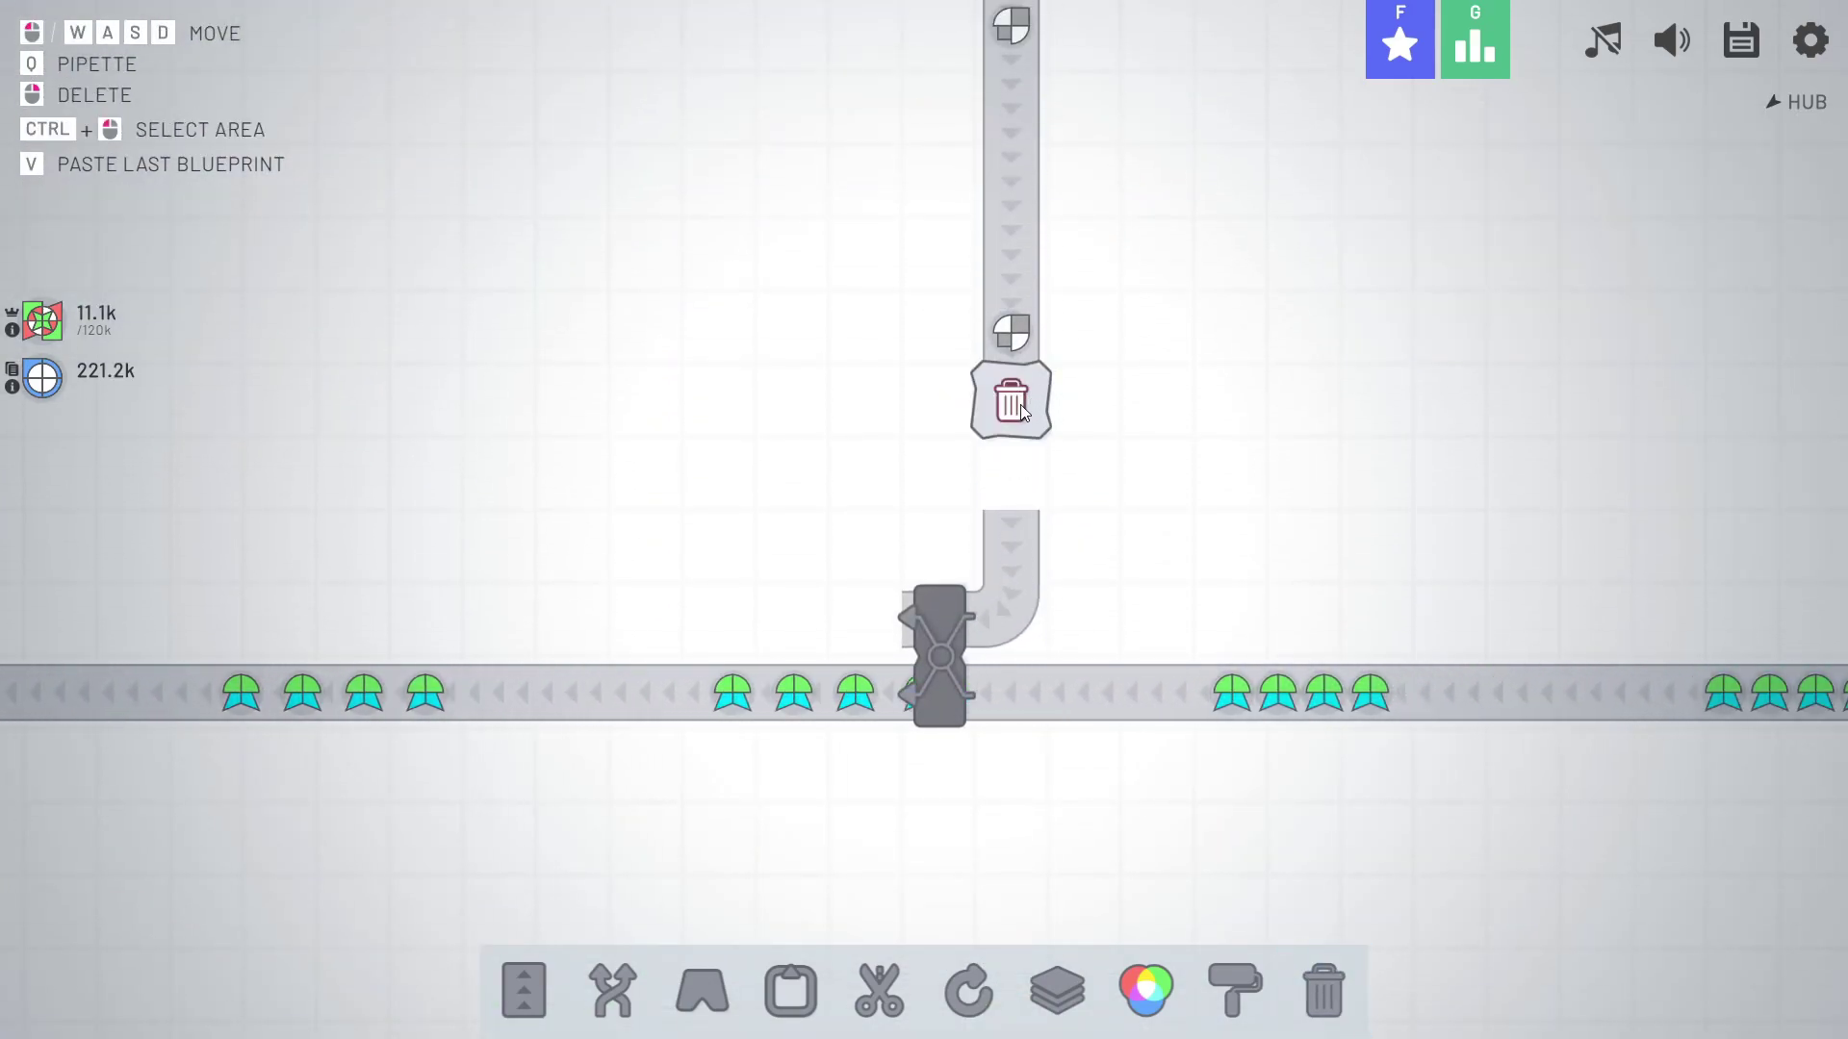
right_click(1024, 404)
key(w)
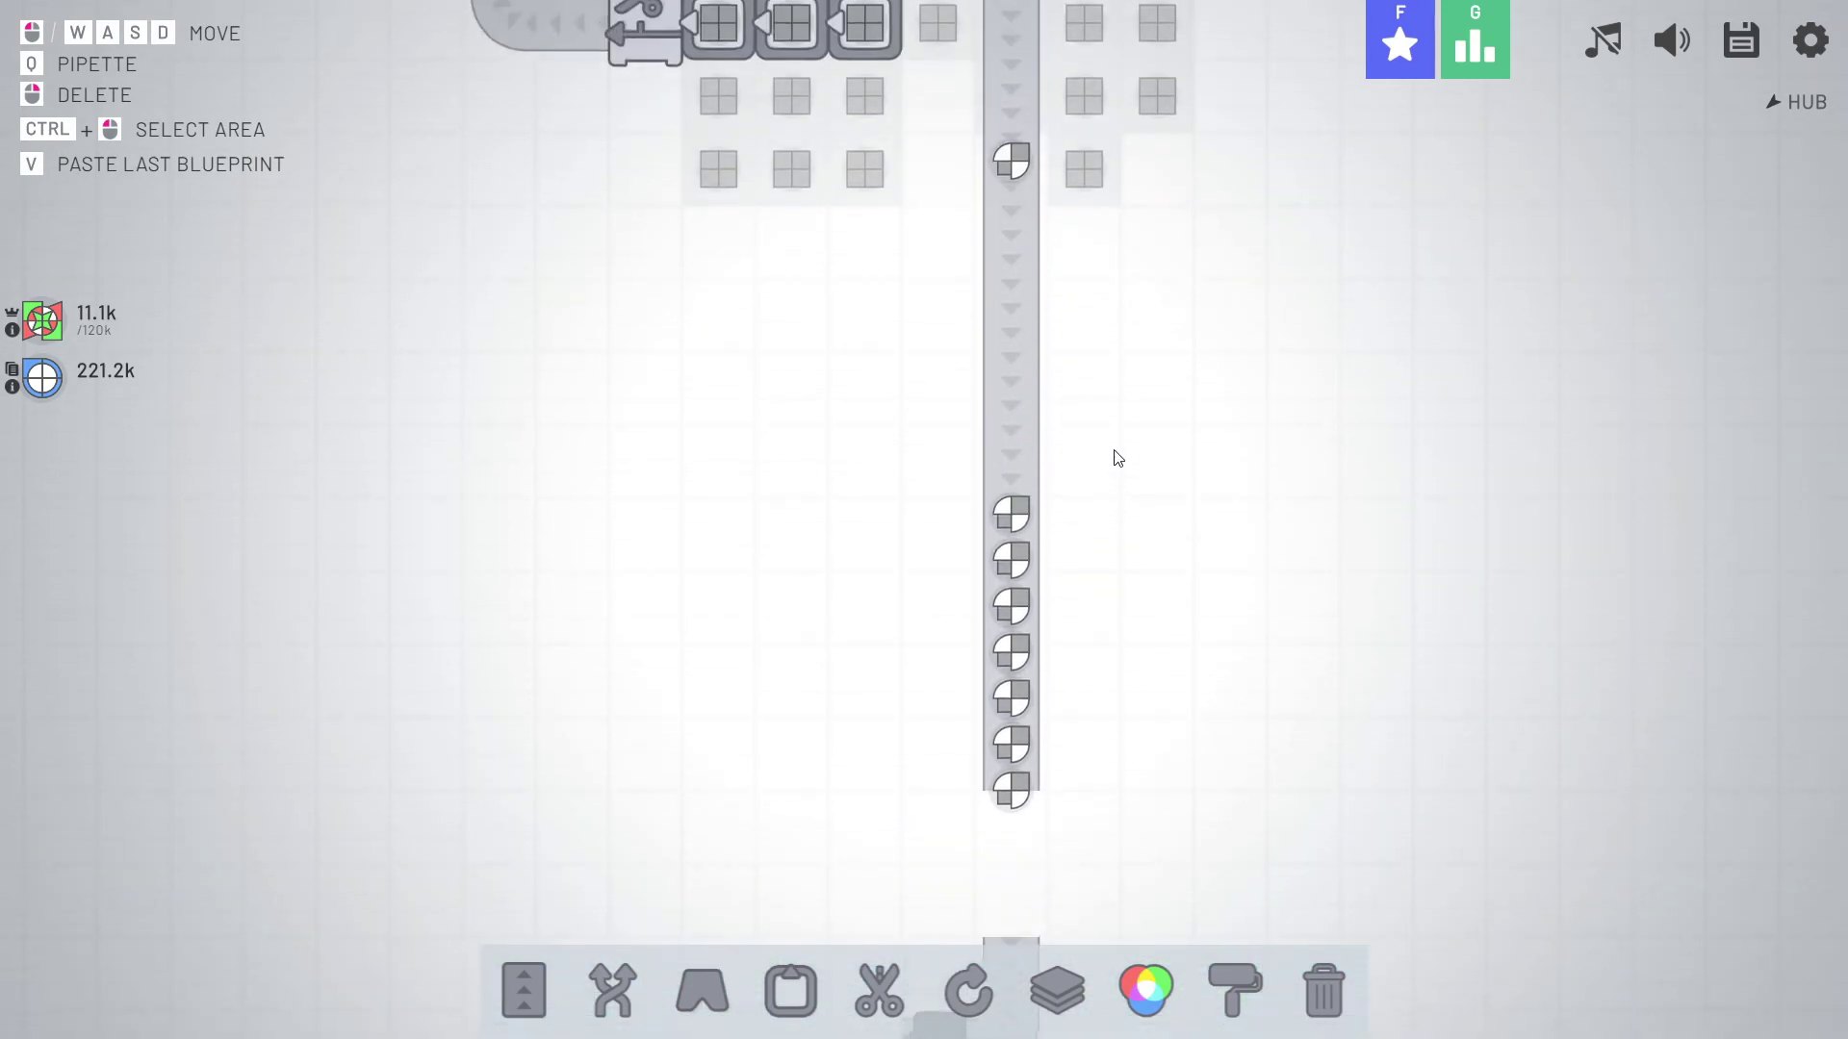
key(w)
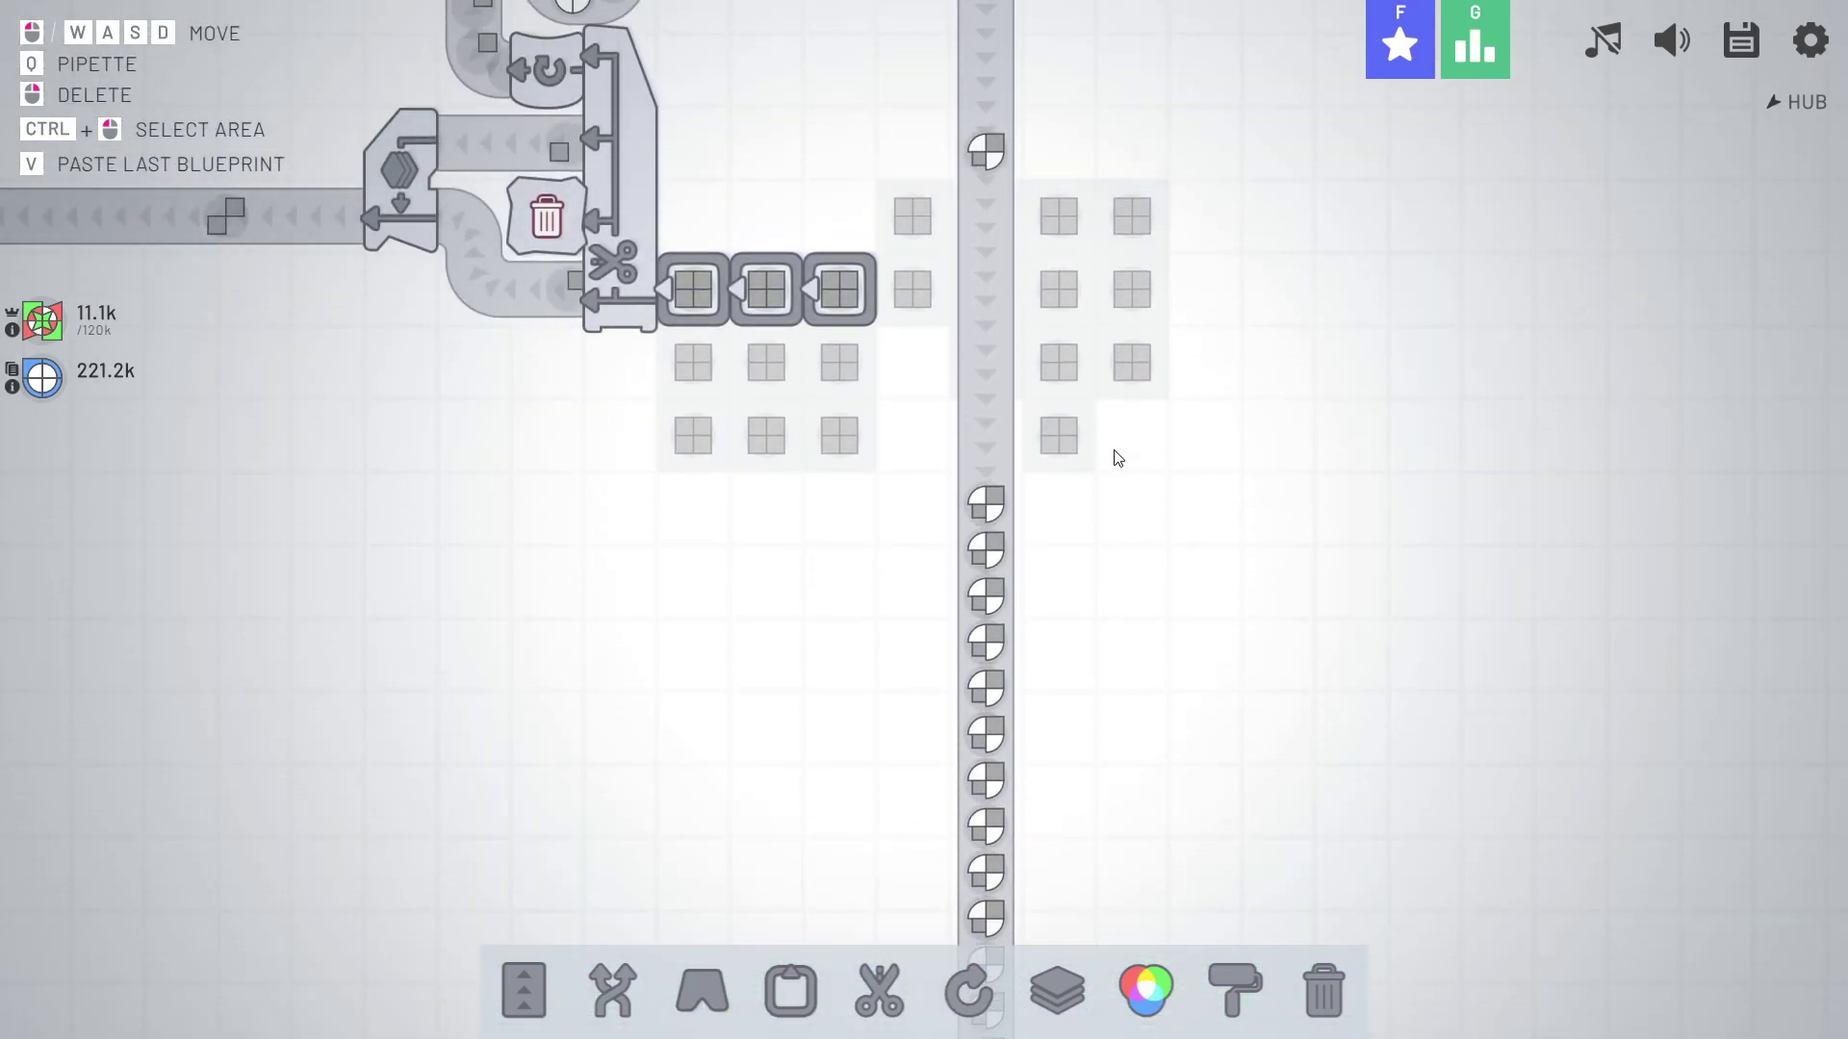
Lay a conveyor belt across the gap in the vertical belt.
key(s)
key(1)
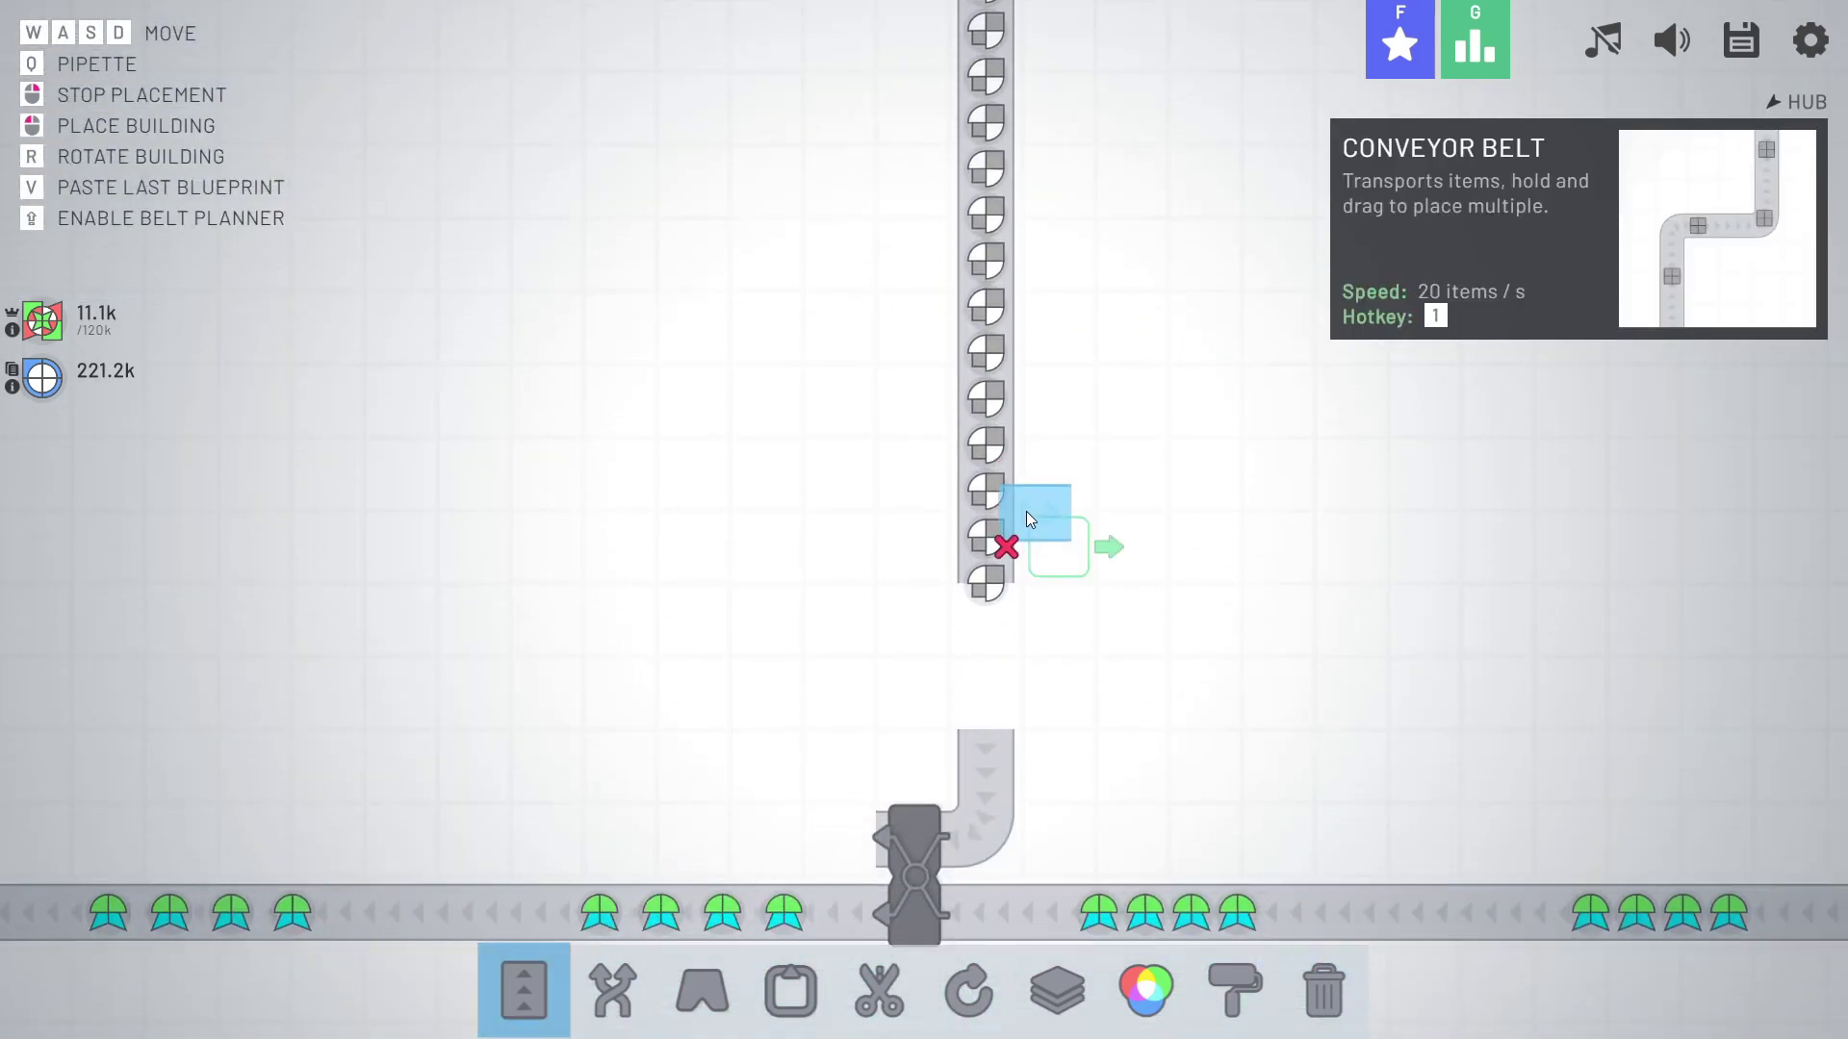
drag(987, 607, 986, 715)
right_click(968, 507)
scroll(1129, 533, down, 3)
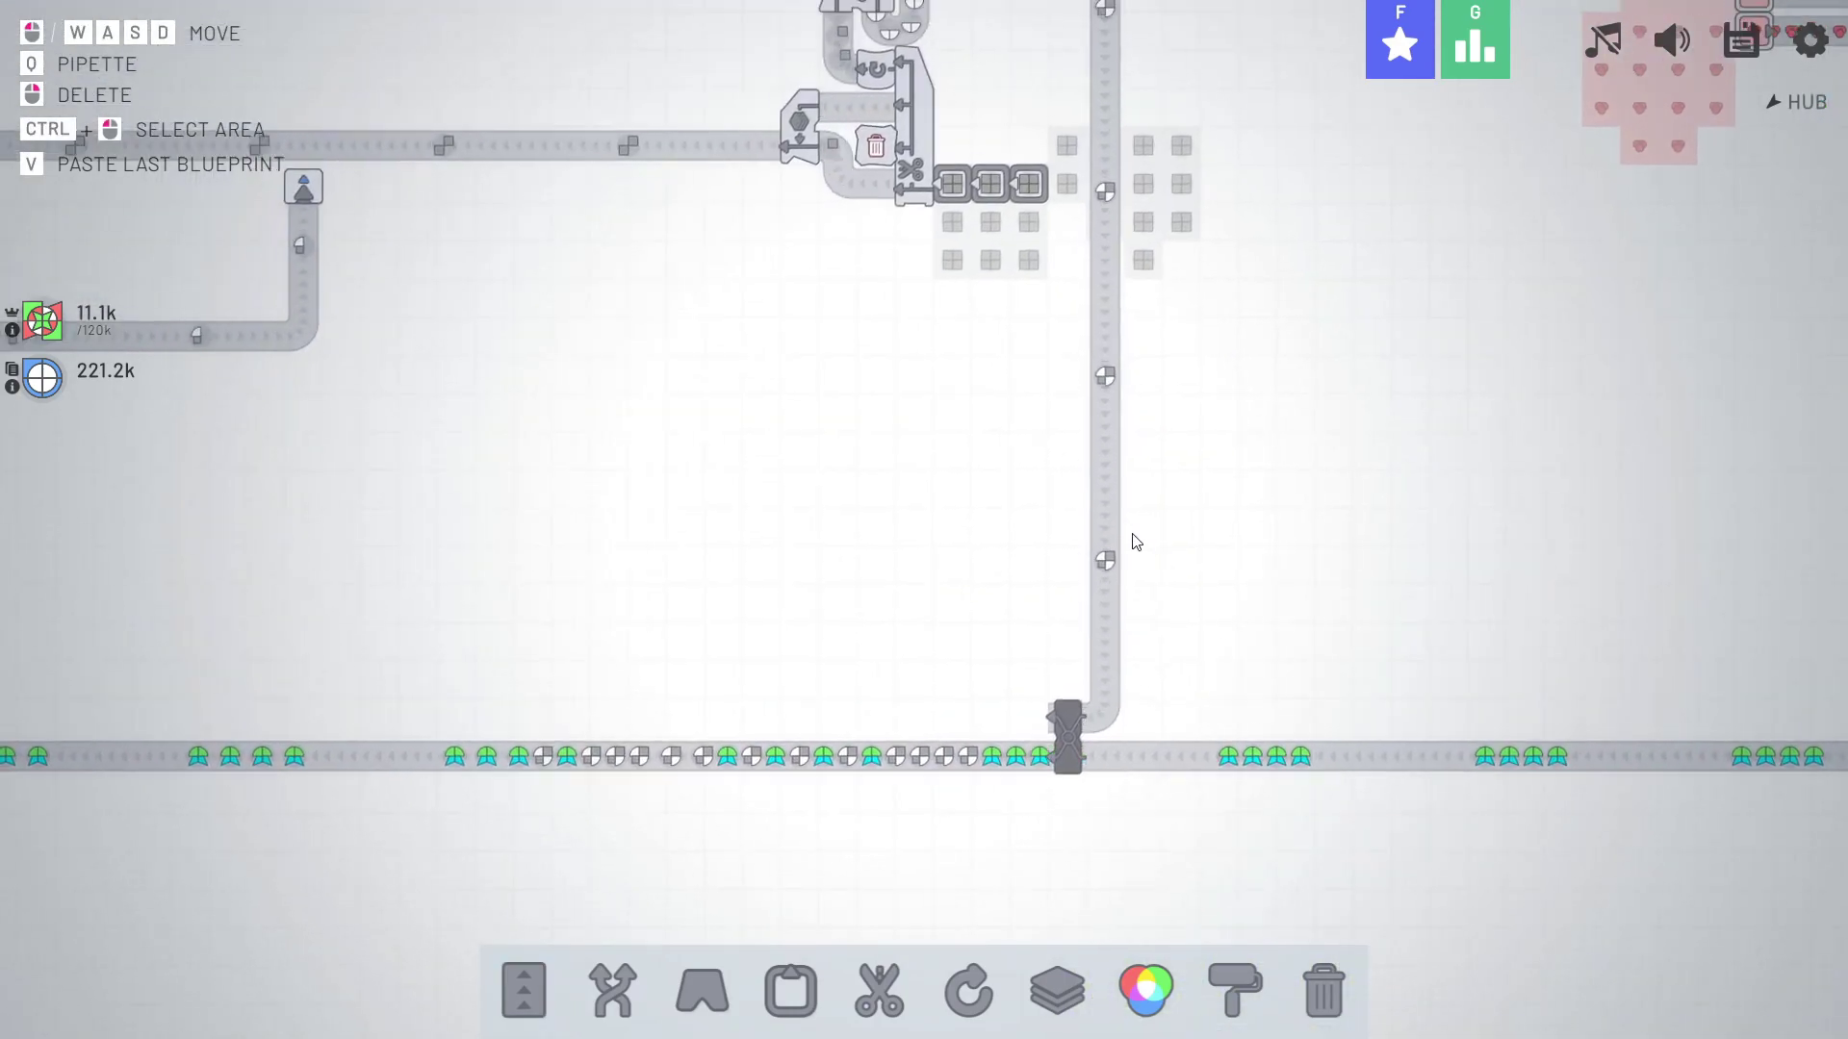
scroll(1130, 533, down, 3)
scroll(1020, 550, down, 2)
Survey the factory from the map overview and move over the balancer merge.
key(w)
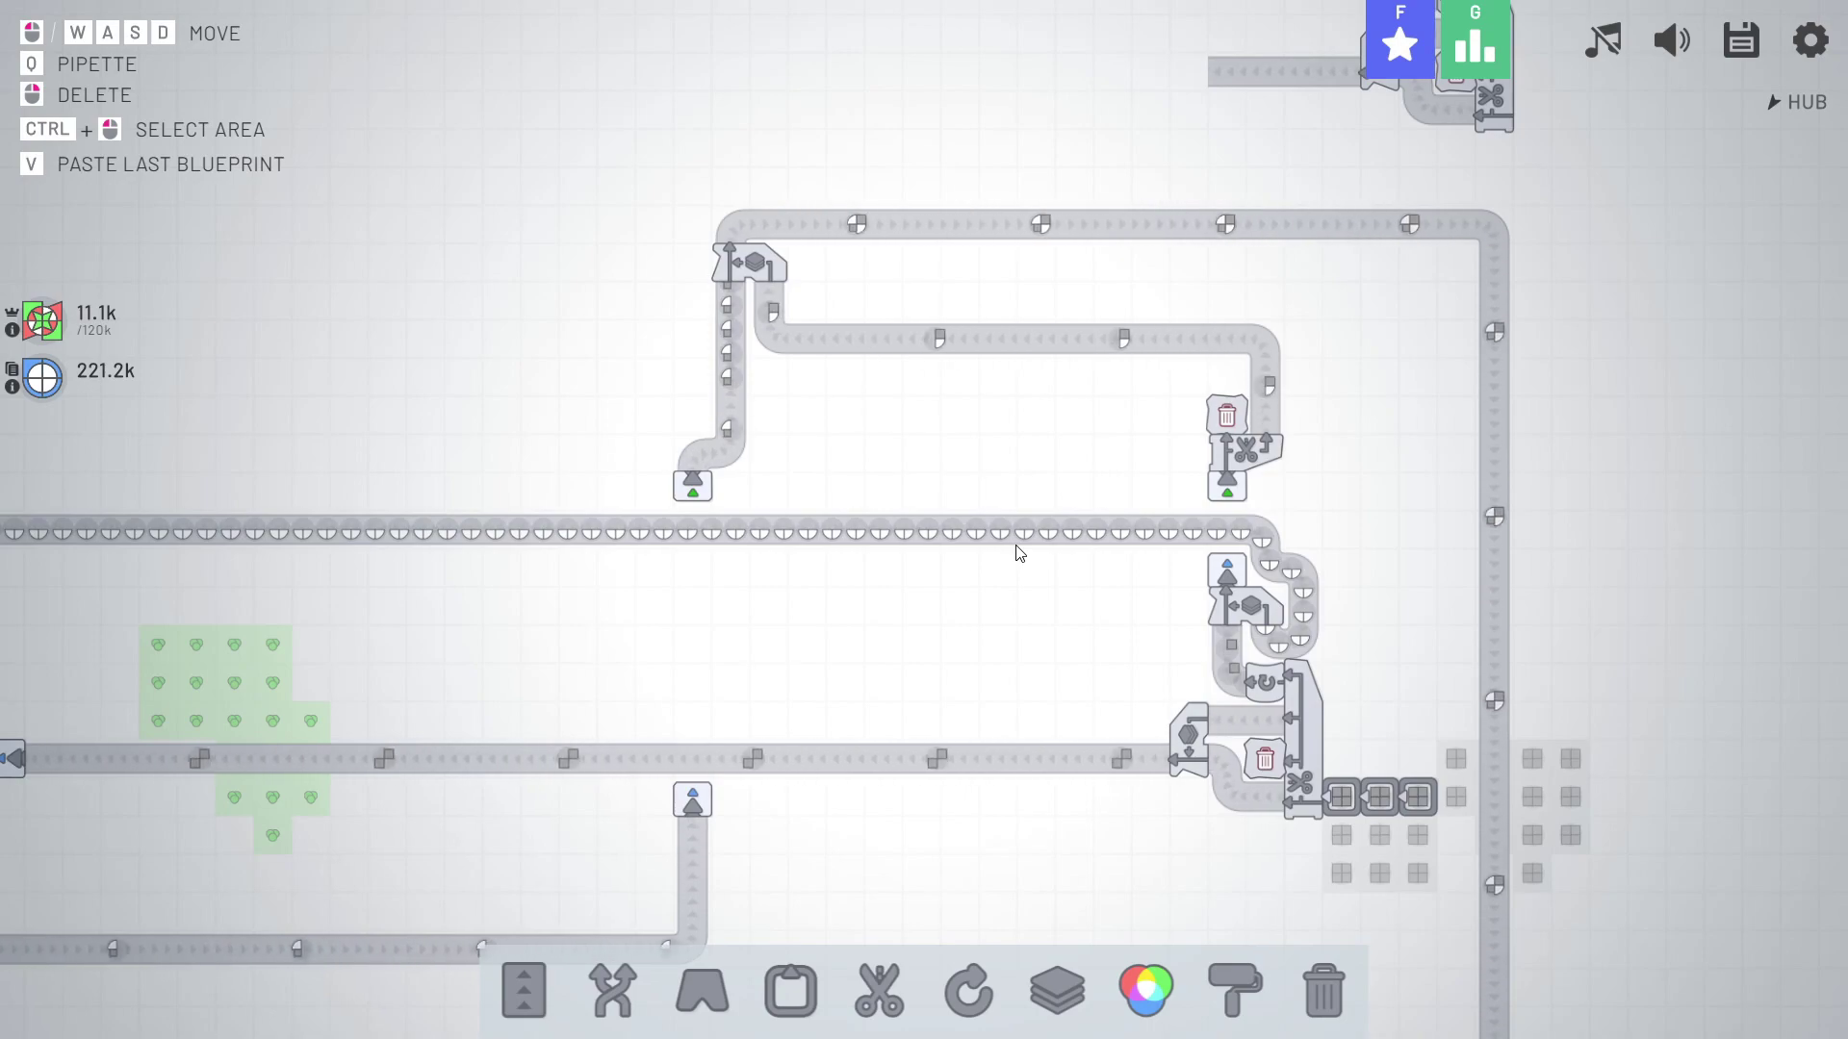
key(a)
key(s)
key(a)
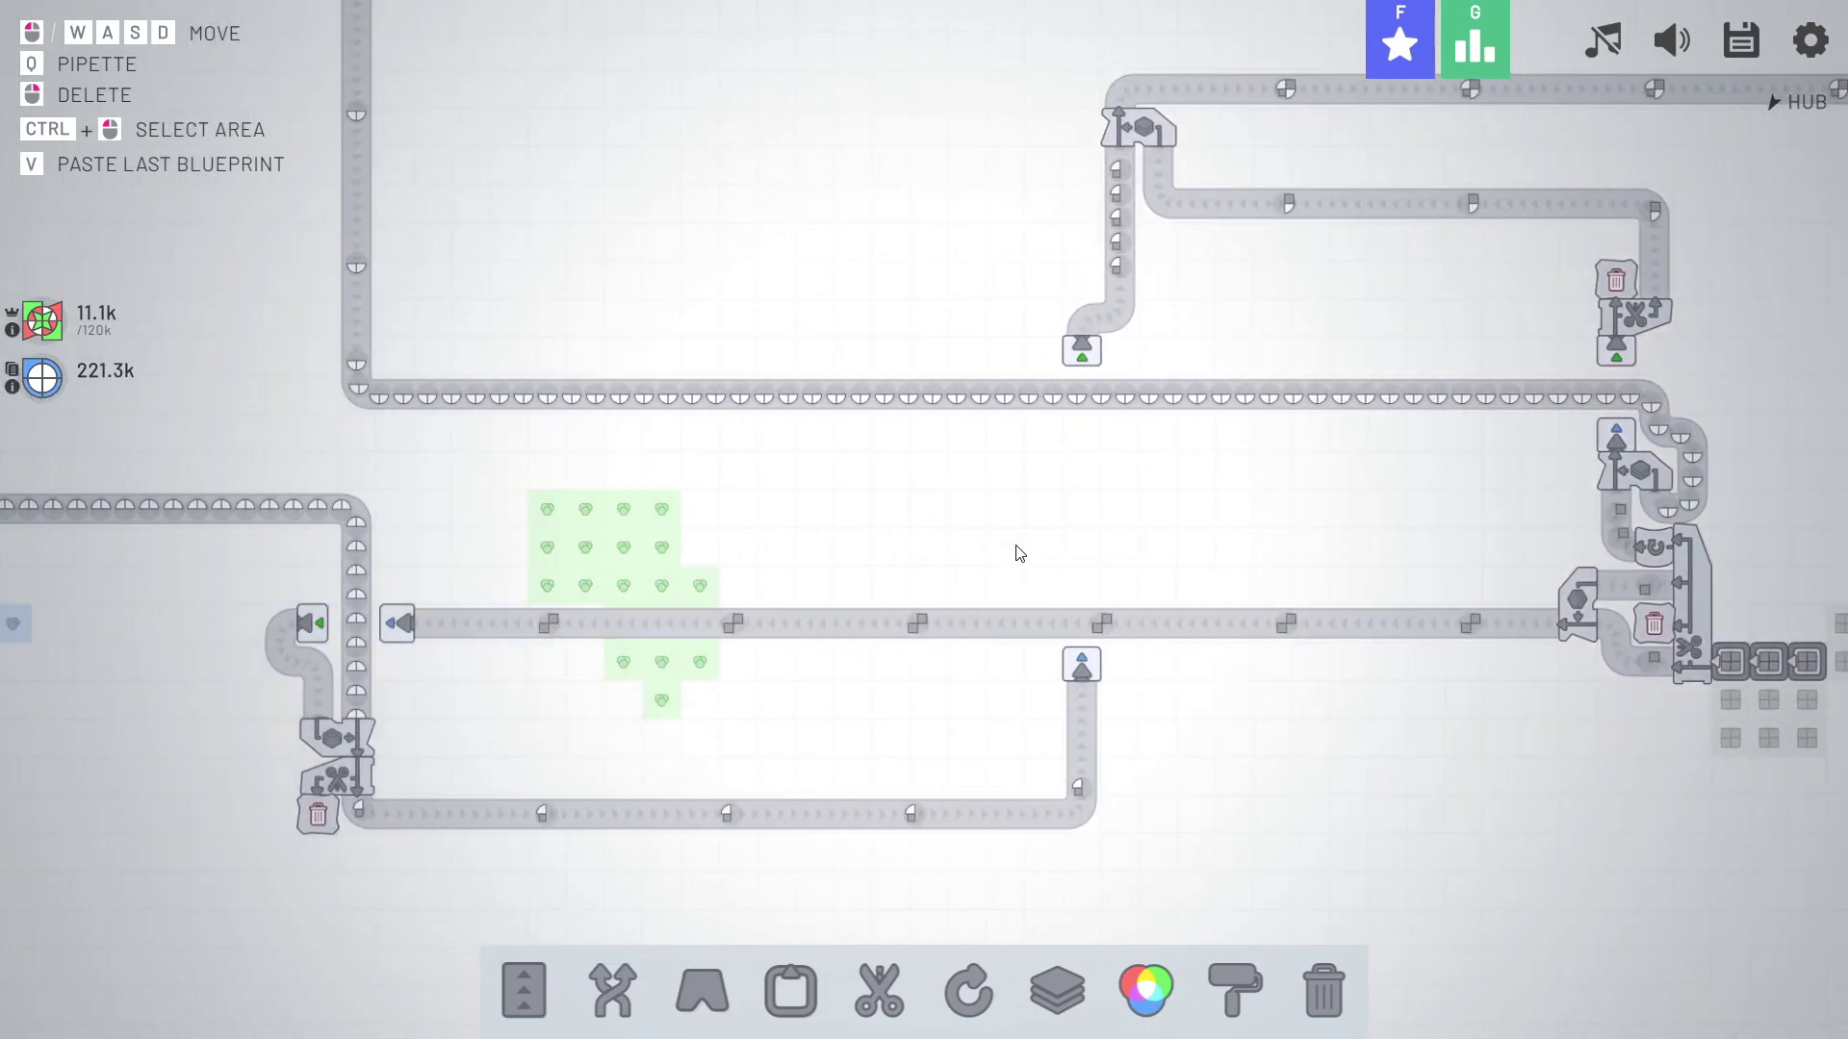
key(w)
key(w)
scroll(1015, 551, down, 3)
scroll(866, 606, down, 5)
scroll(724, 628, up, 3)
scroll(844, 555, up, 6)
key(s)
key(d)
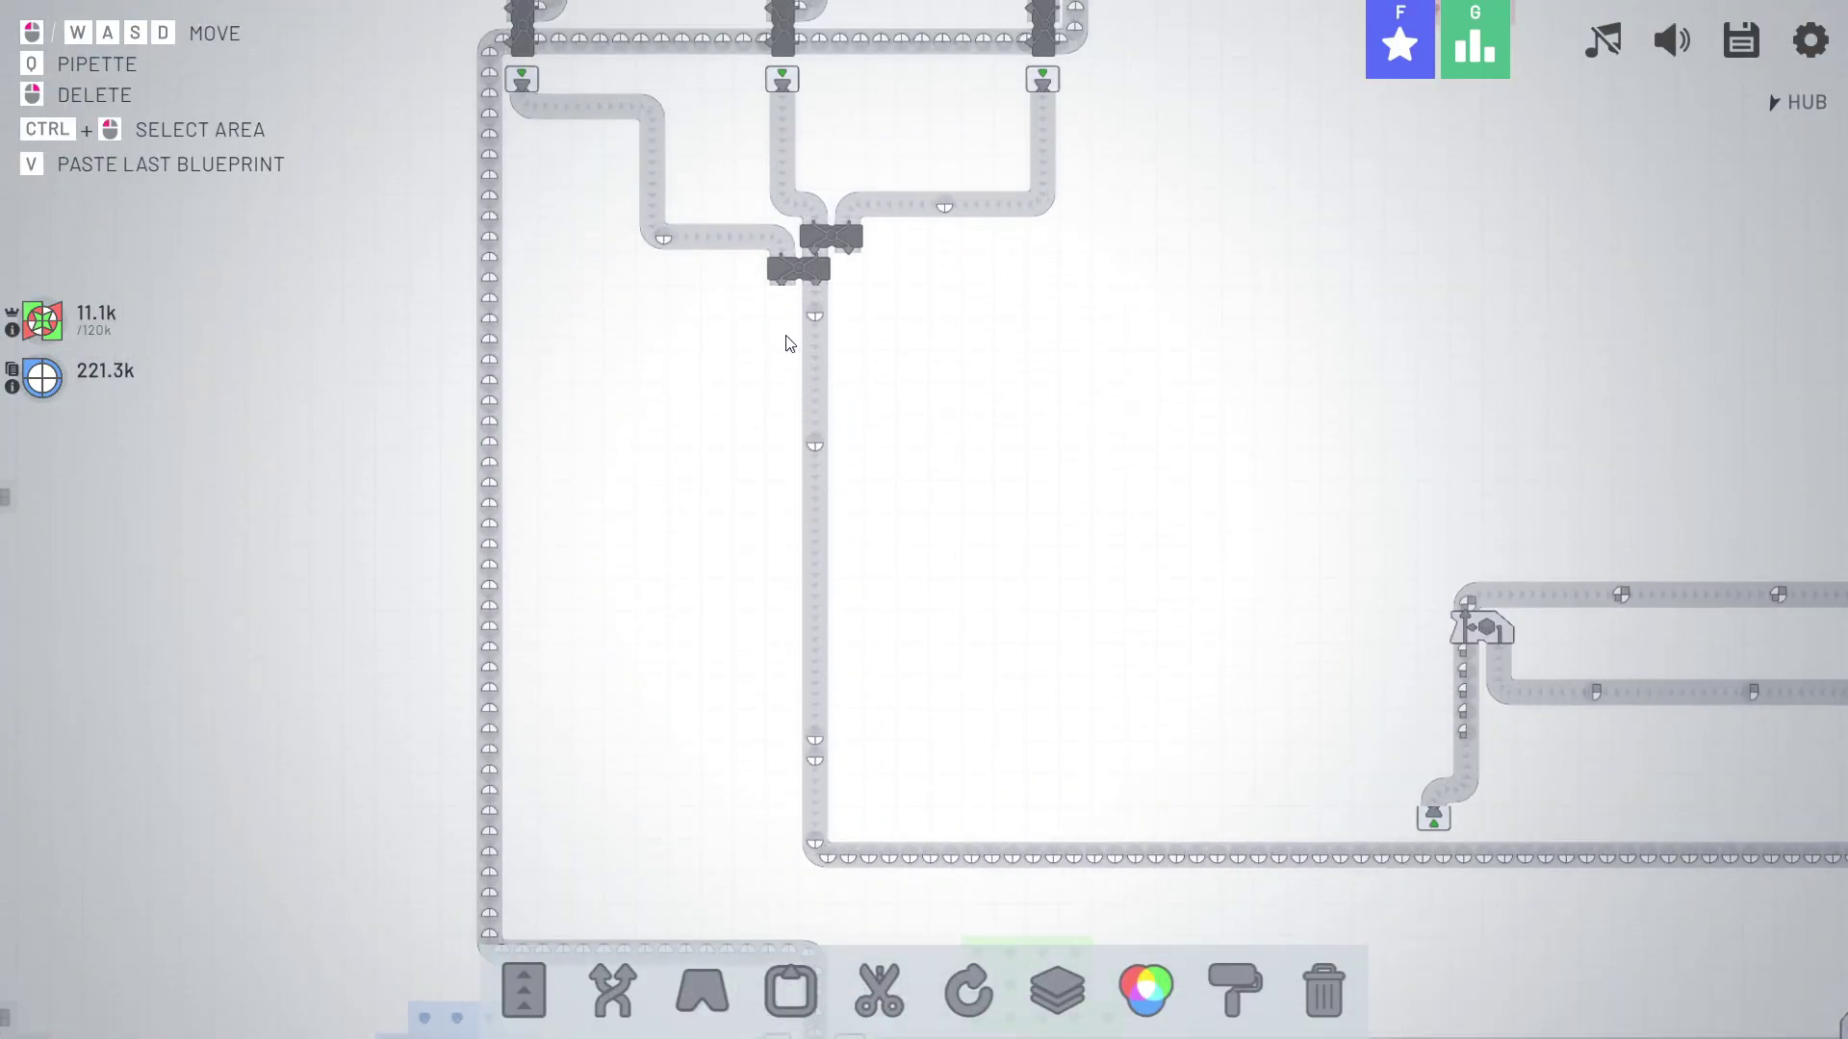
scroll(817, 299, down, 5)
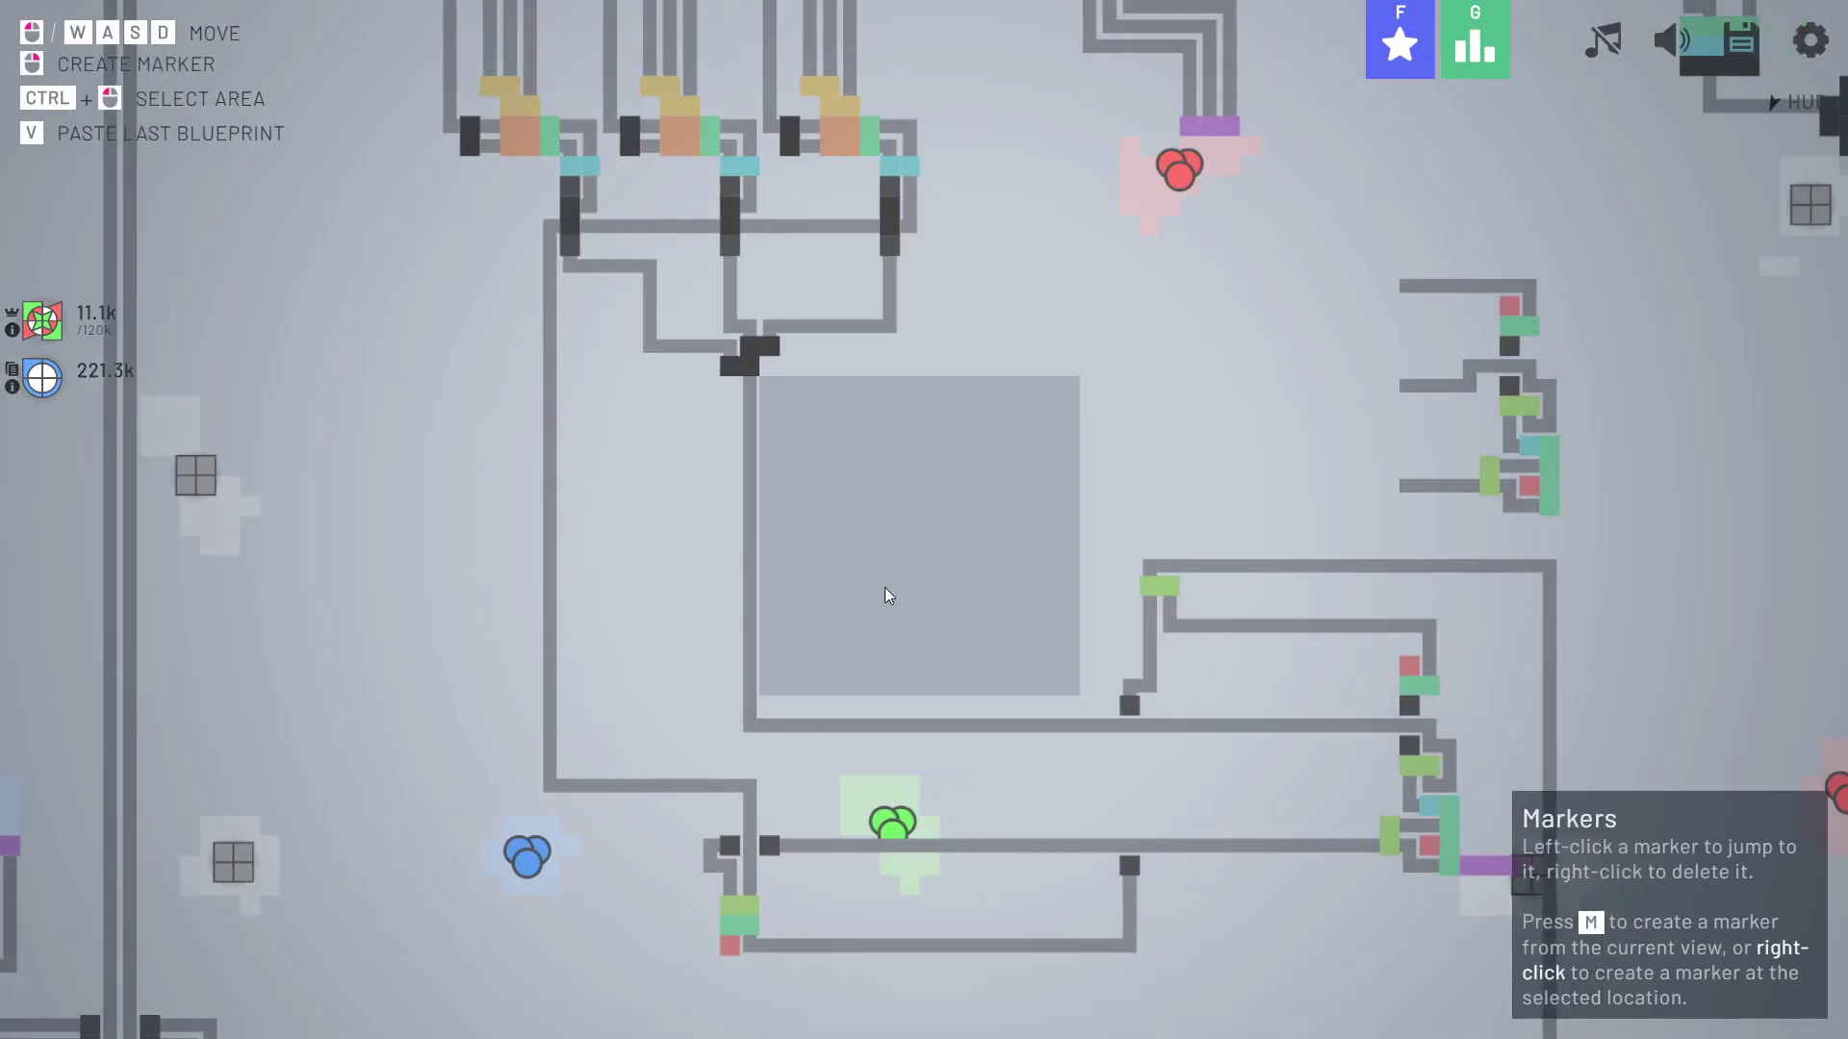
scroll(885, 588, up, 5)
Delete the belt tile just under the merging balancers.
key(w)
scroll(914, 376, up, 3)
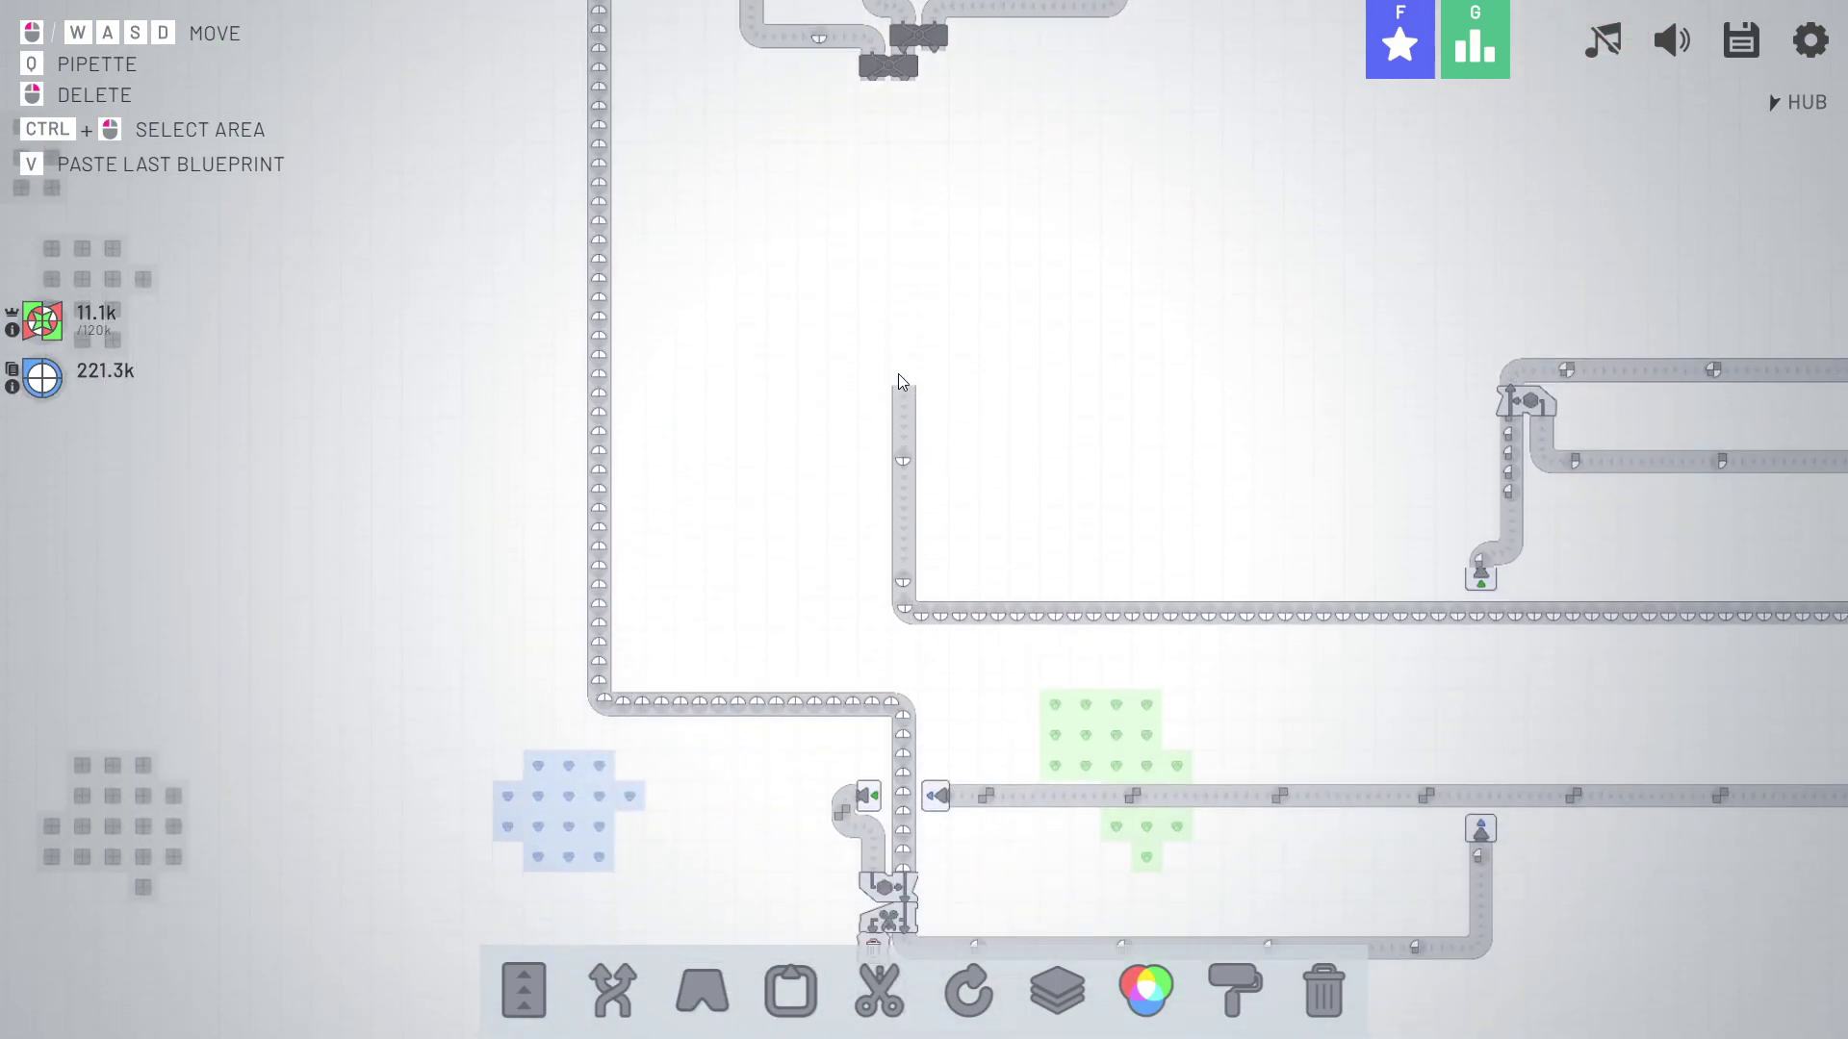
right_click(898, 384)
key(1)
key(w)
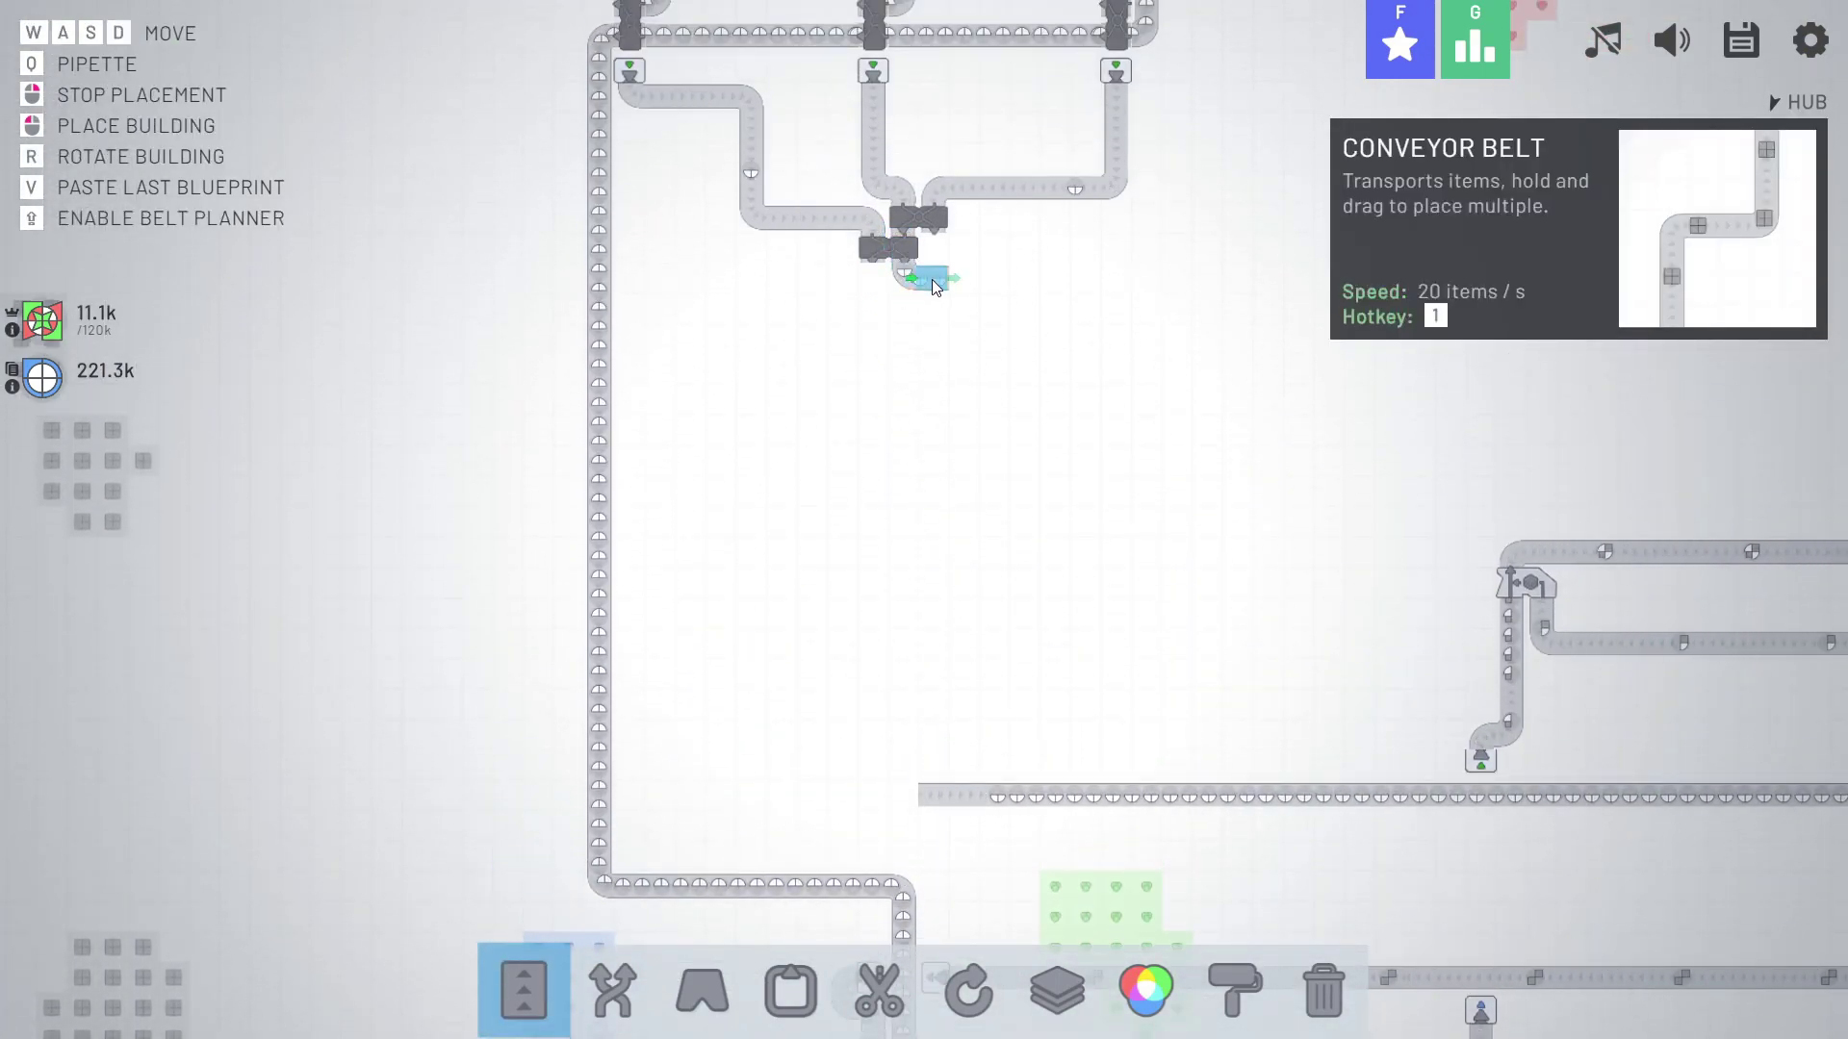
scroll(932, 279, down, 4)
scroll(931, 280, down, 2)
scroll(933, 289, down, 4)
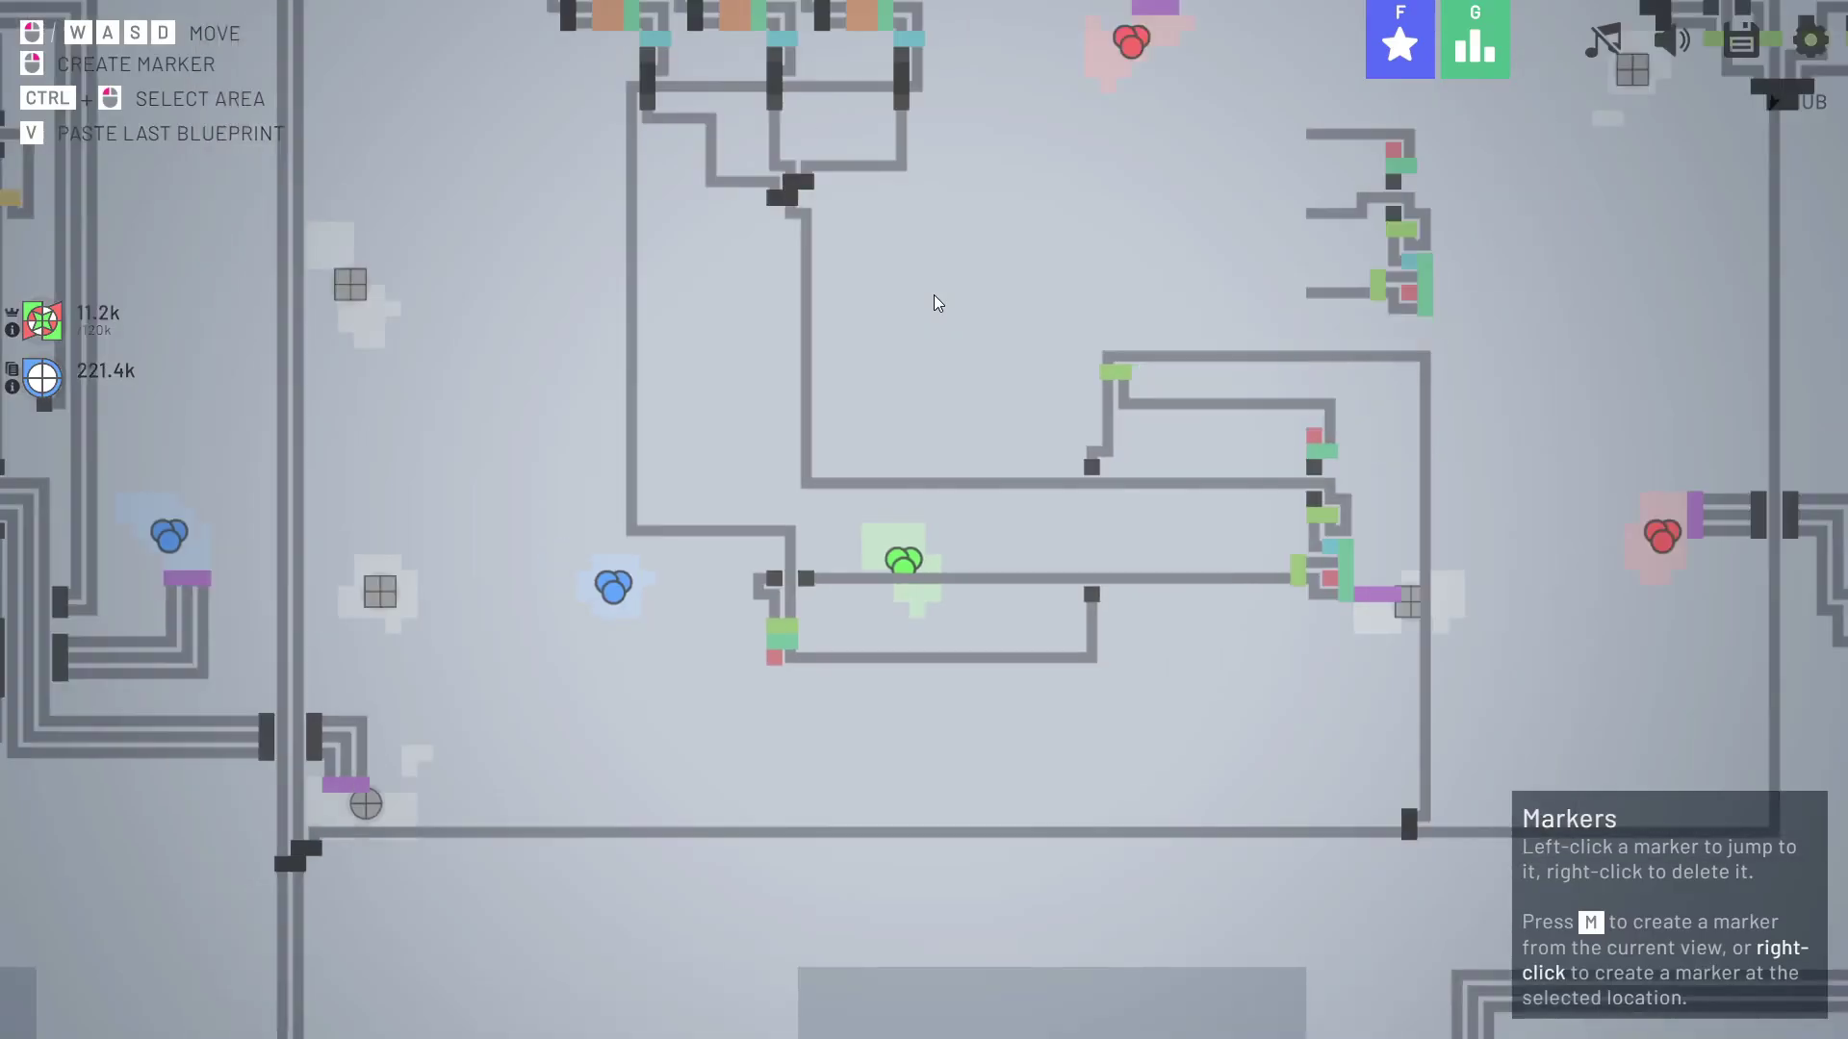
scroll(934, 295, down, 3)
scroll(935, 479, down, 3)
scroll(931, 507, down, 2)
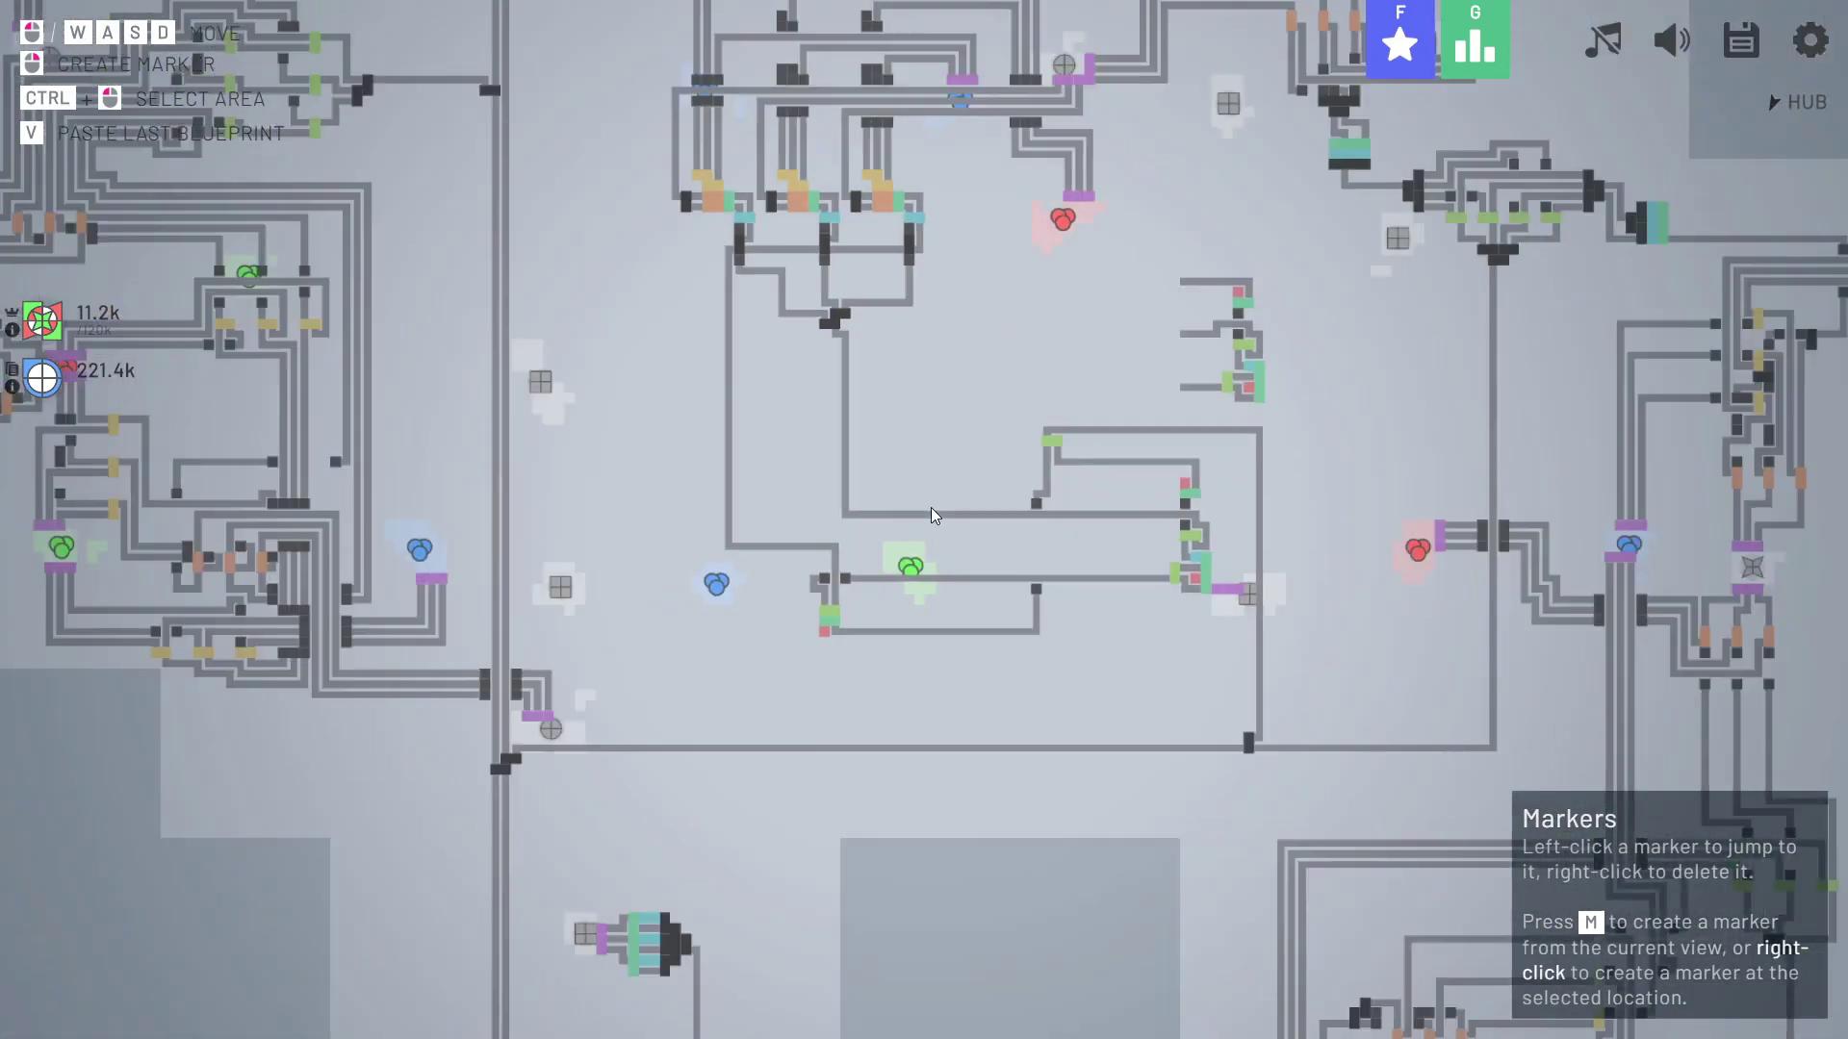
scroll(932, 508, up, 8)
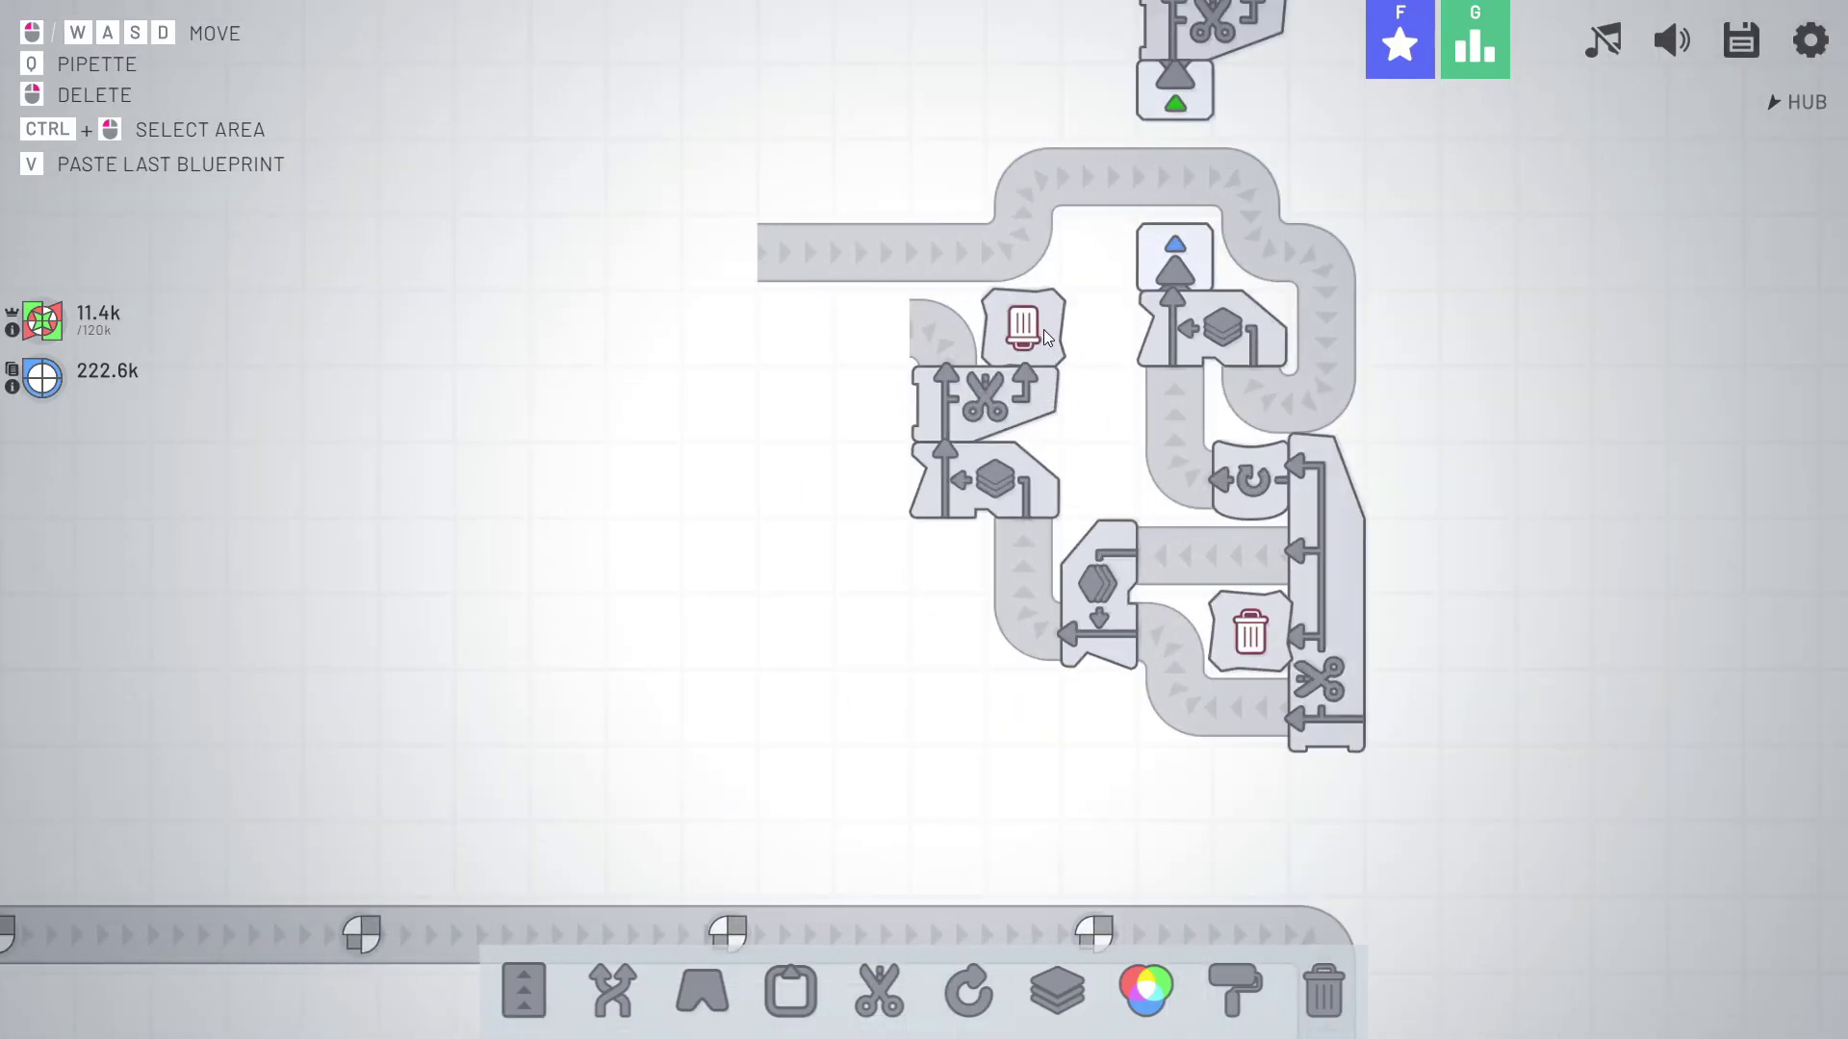
key(0)
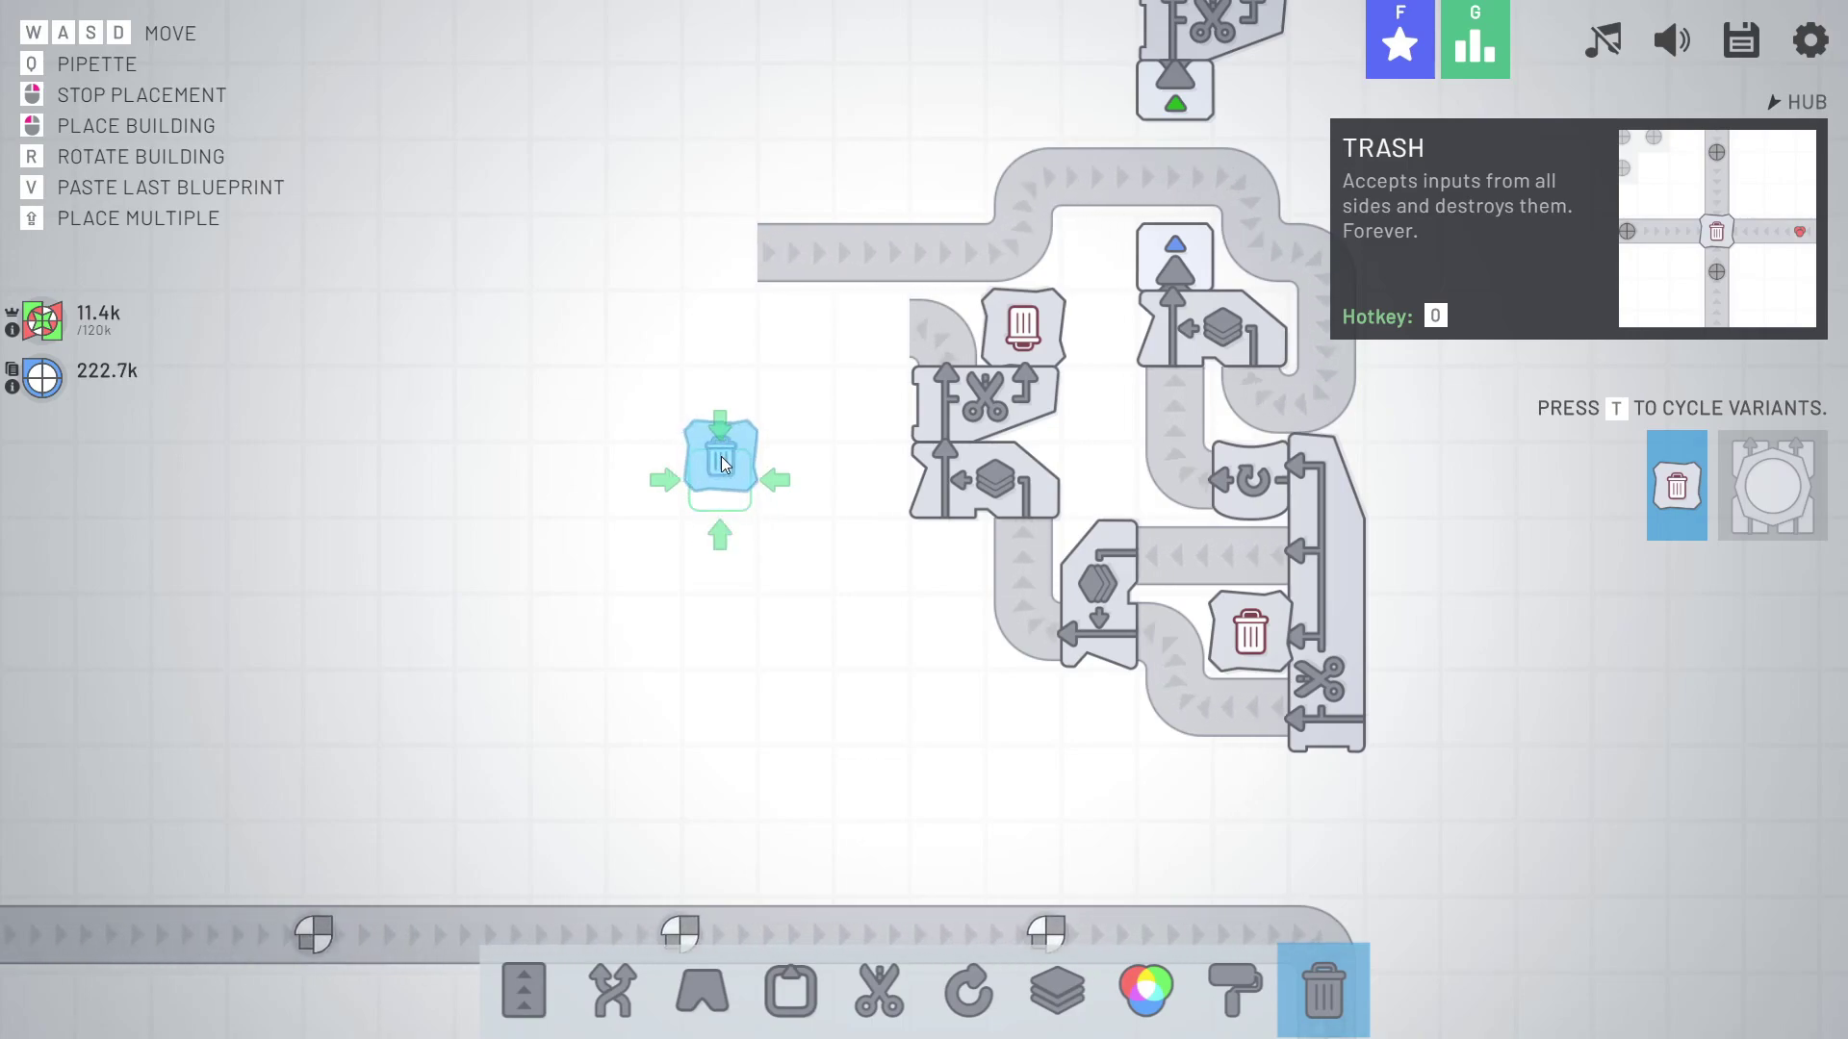
right_click(722, 465)
scroll(939, 575, up, 2)
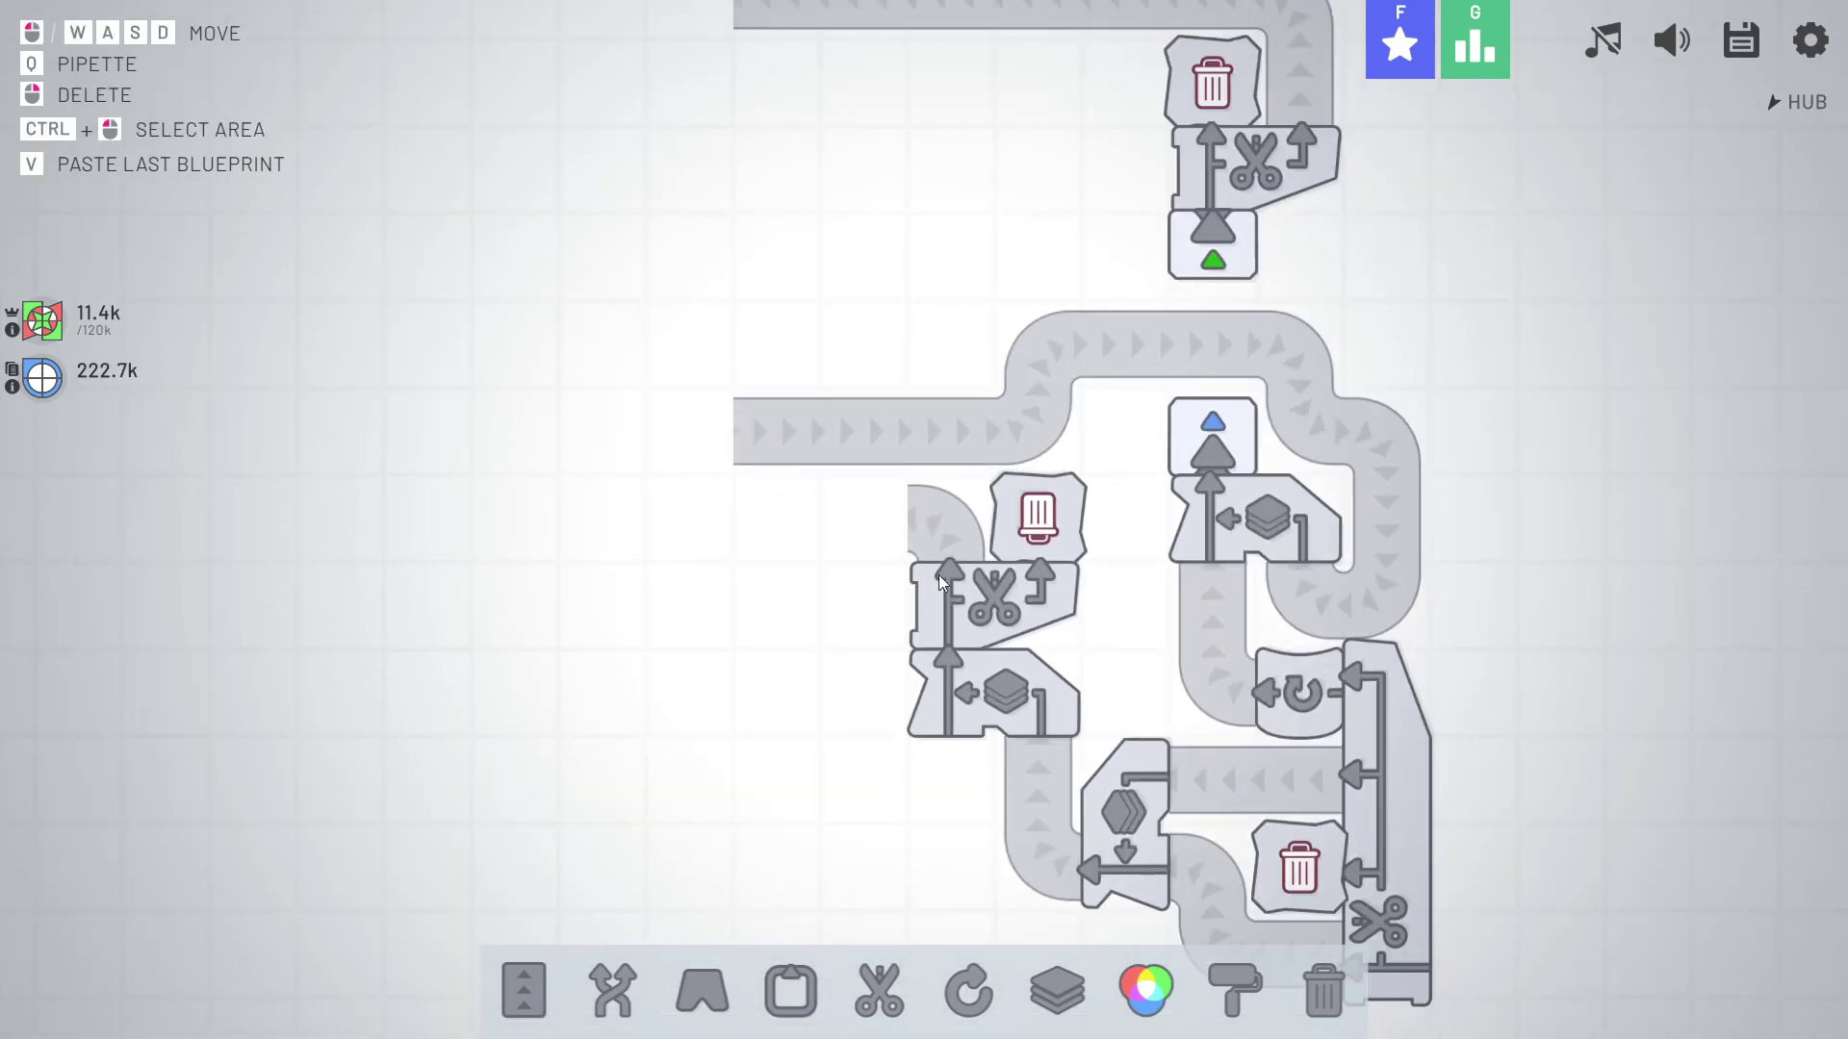
ctrl+click(1028, 522)
key(ctrl+c)
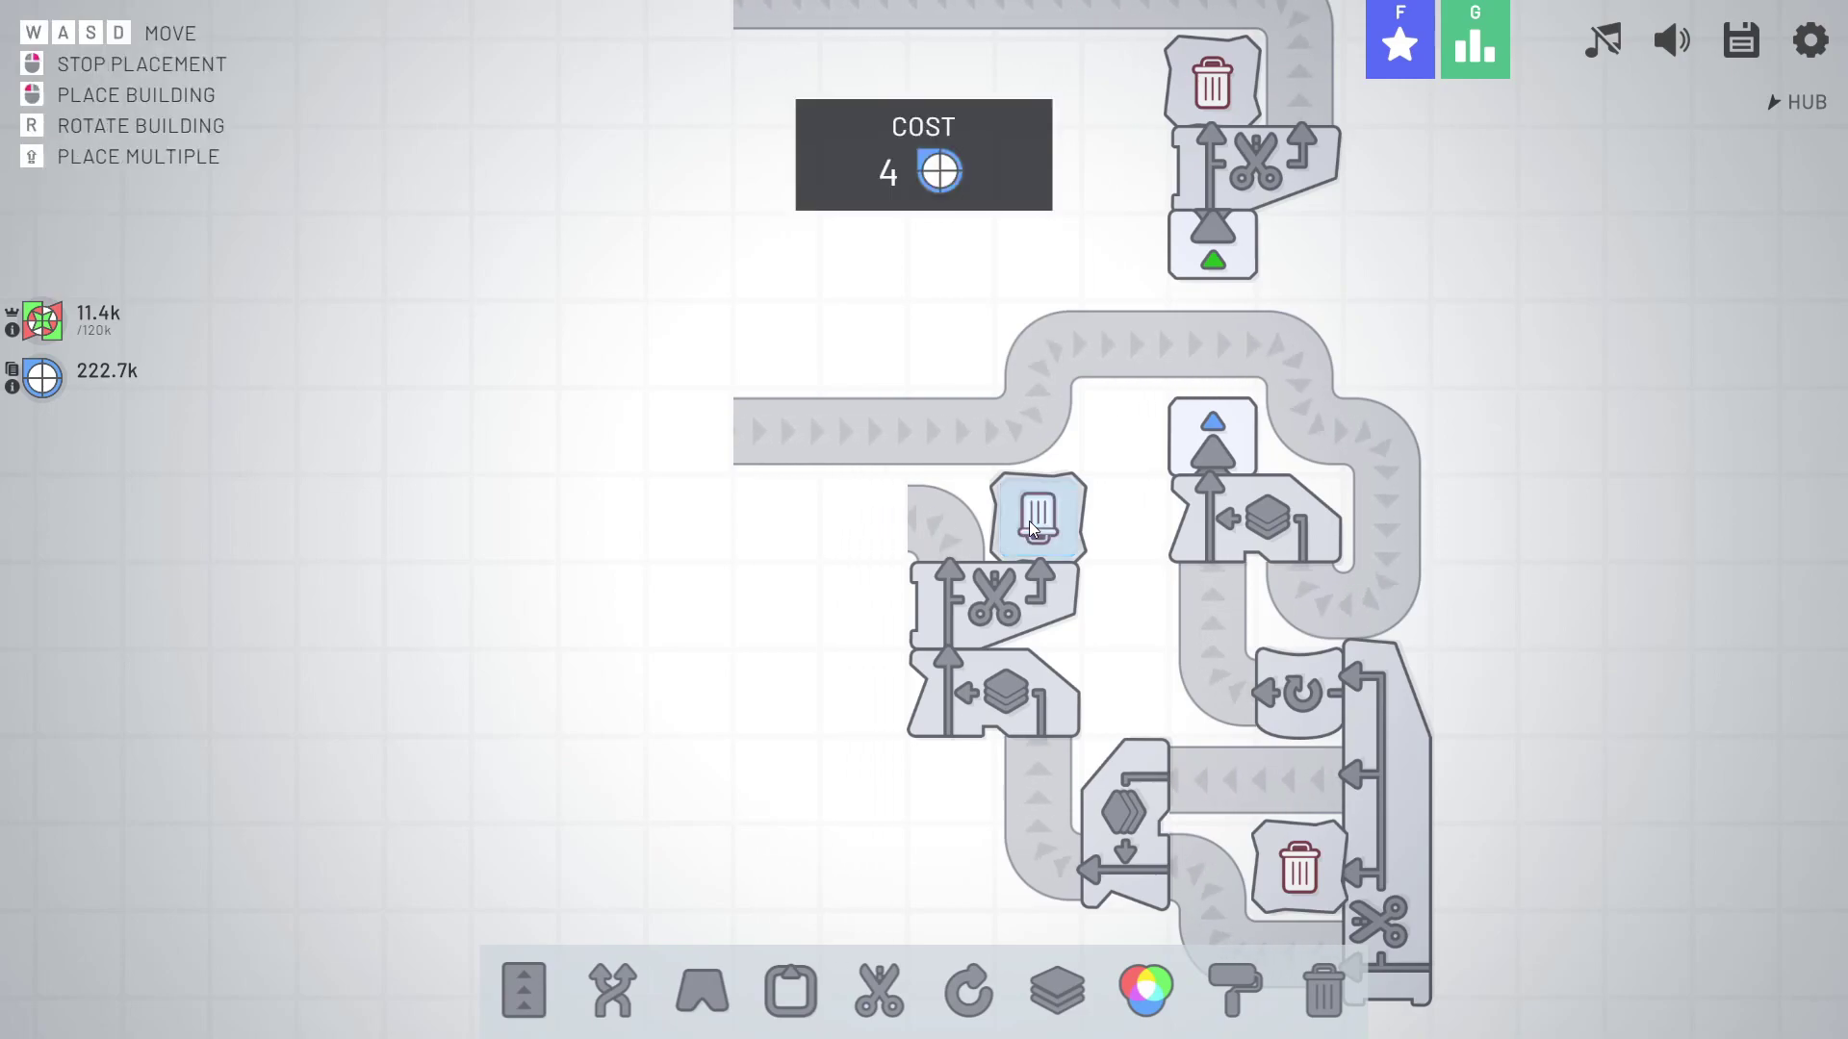
key(r)
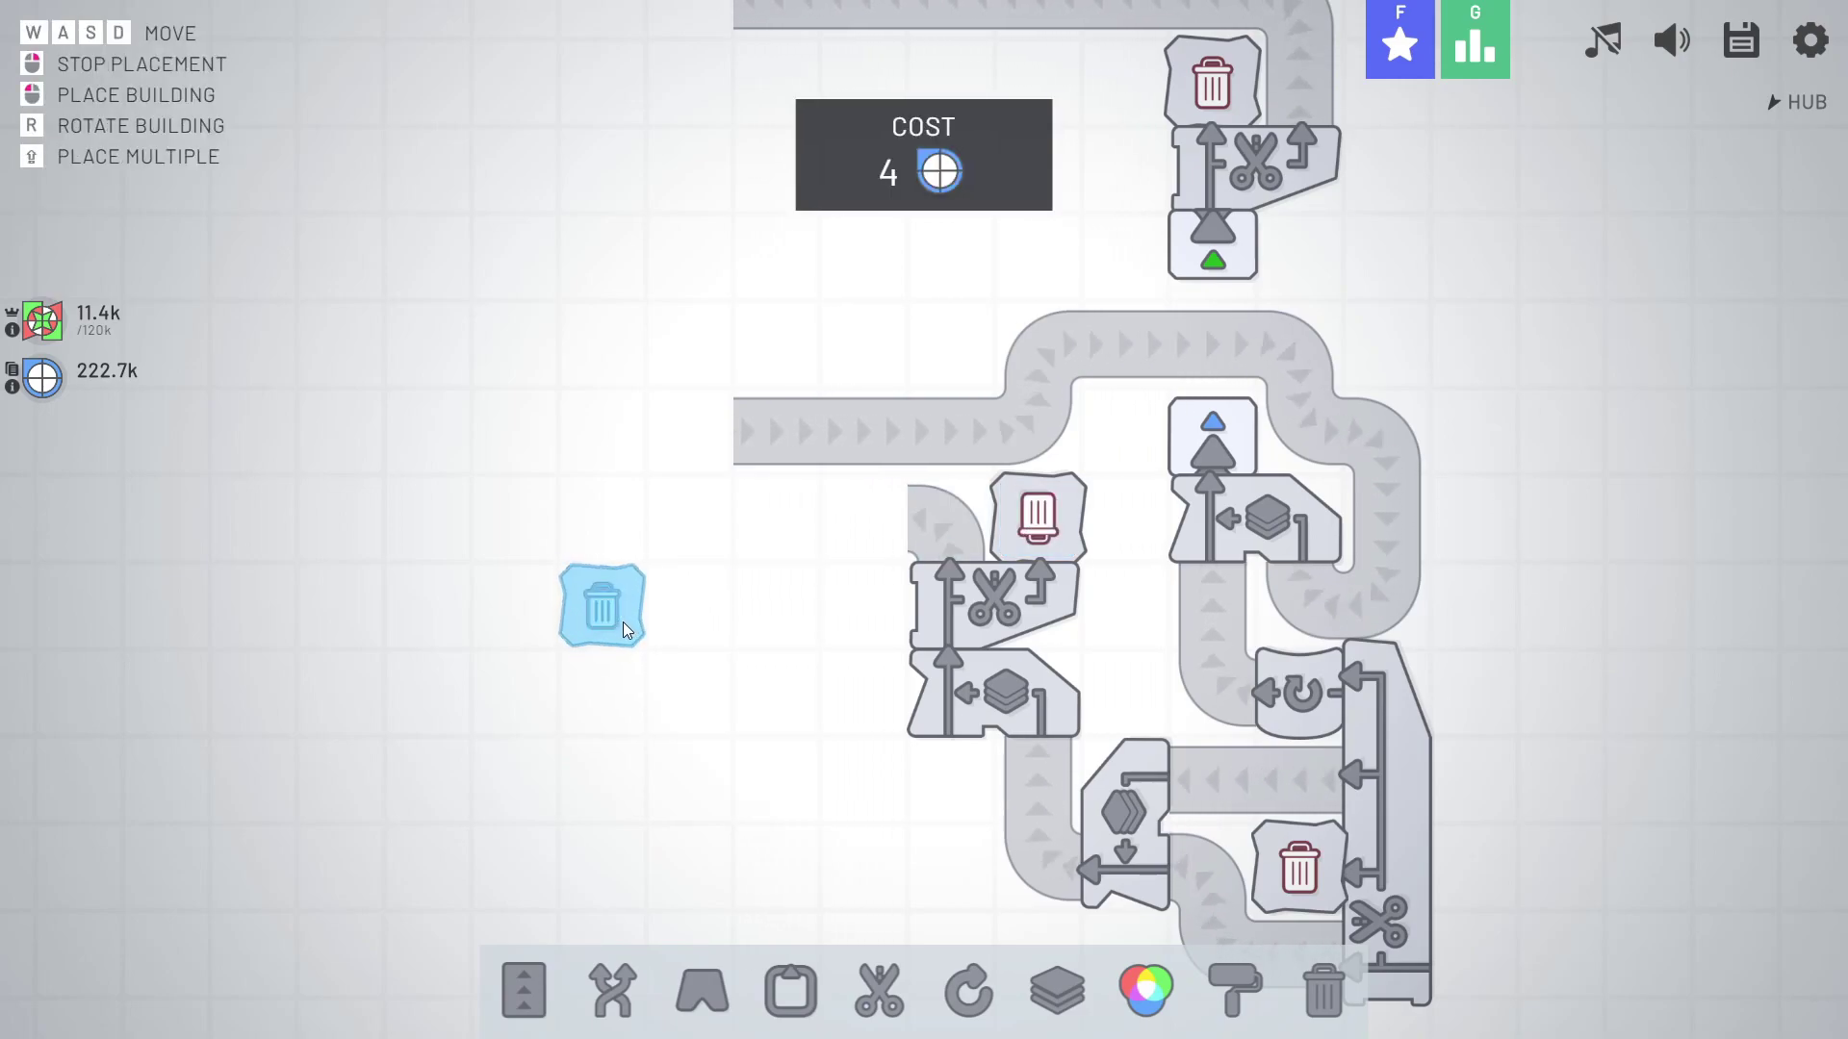
right_click(623, 623)
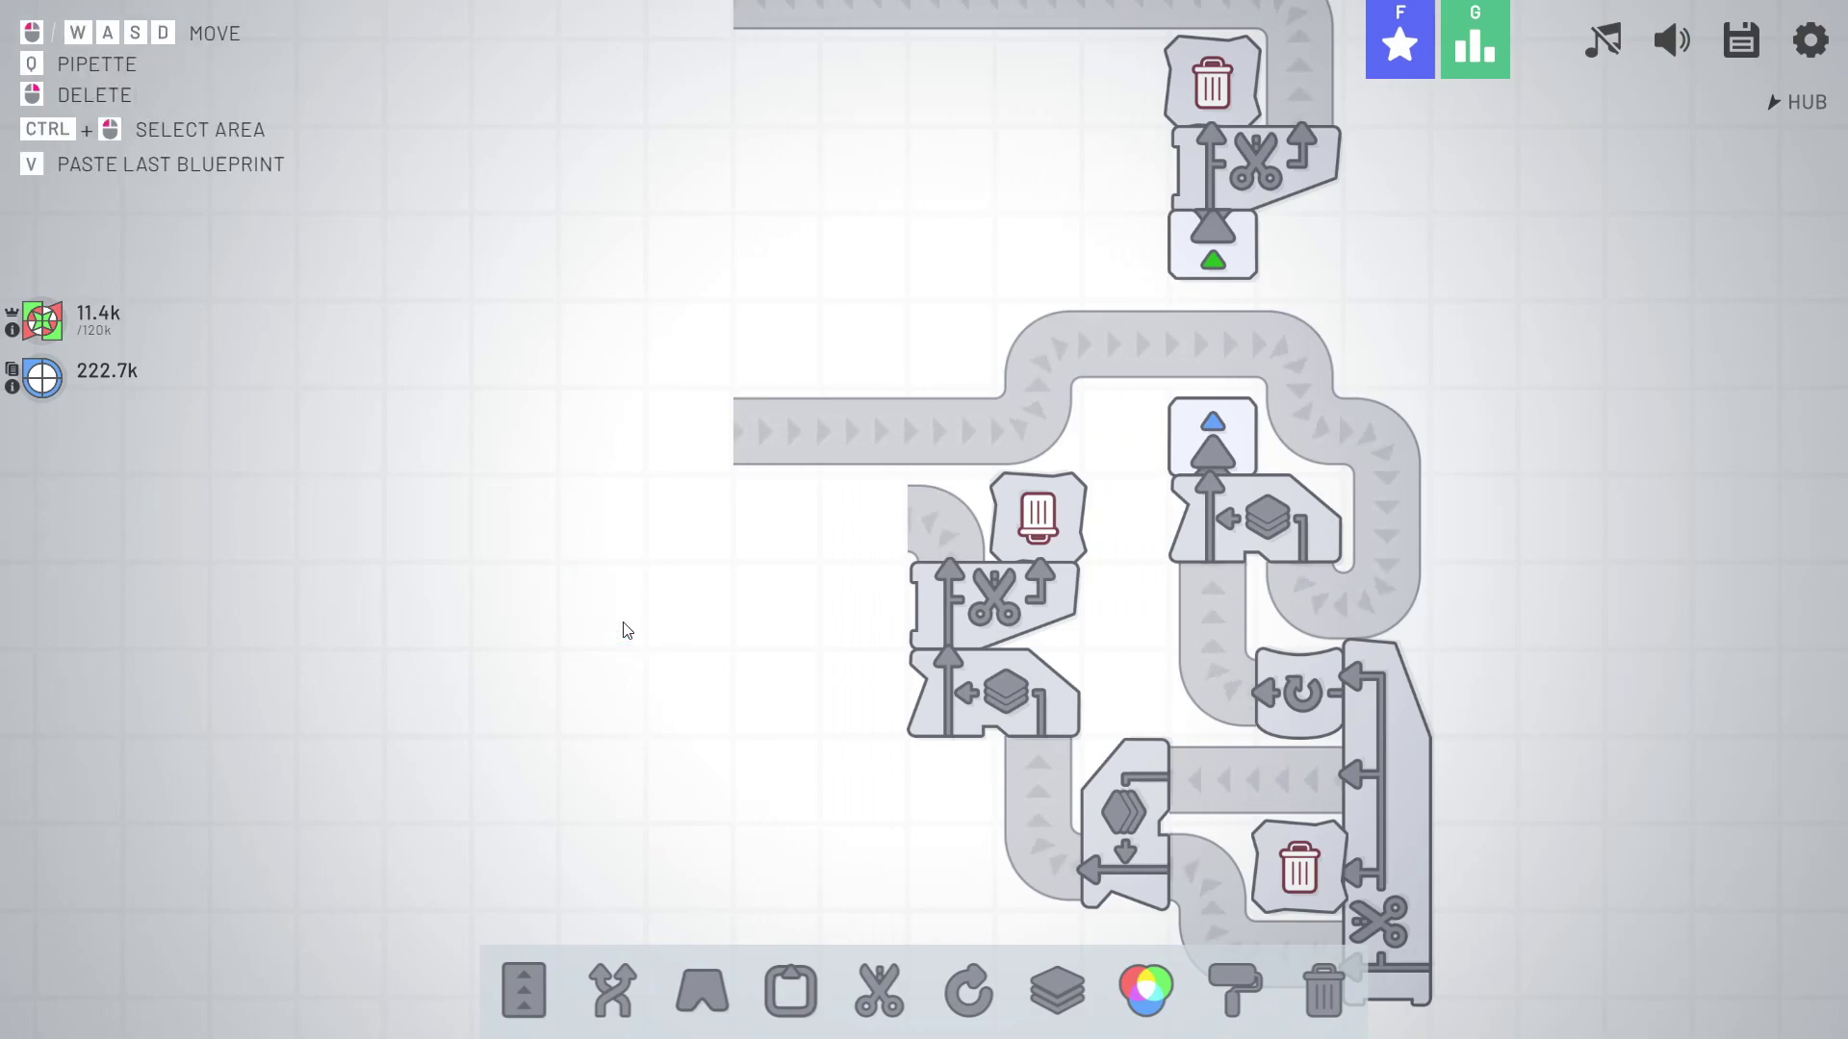
Lay a long conveyor belt out from the end of the incoming belt.
mouse_move(623, 631)
mouse_down()
mouse_move(850, 761)
mouse_move(997, 751)
mouse_up()
key(1)
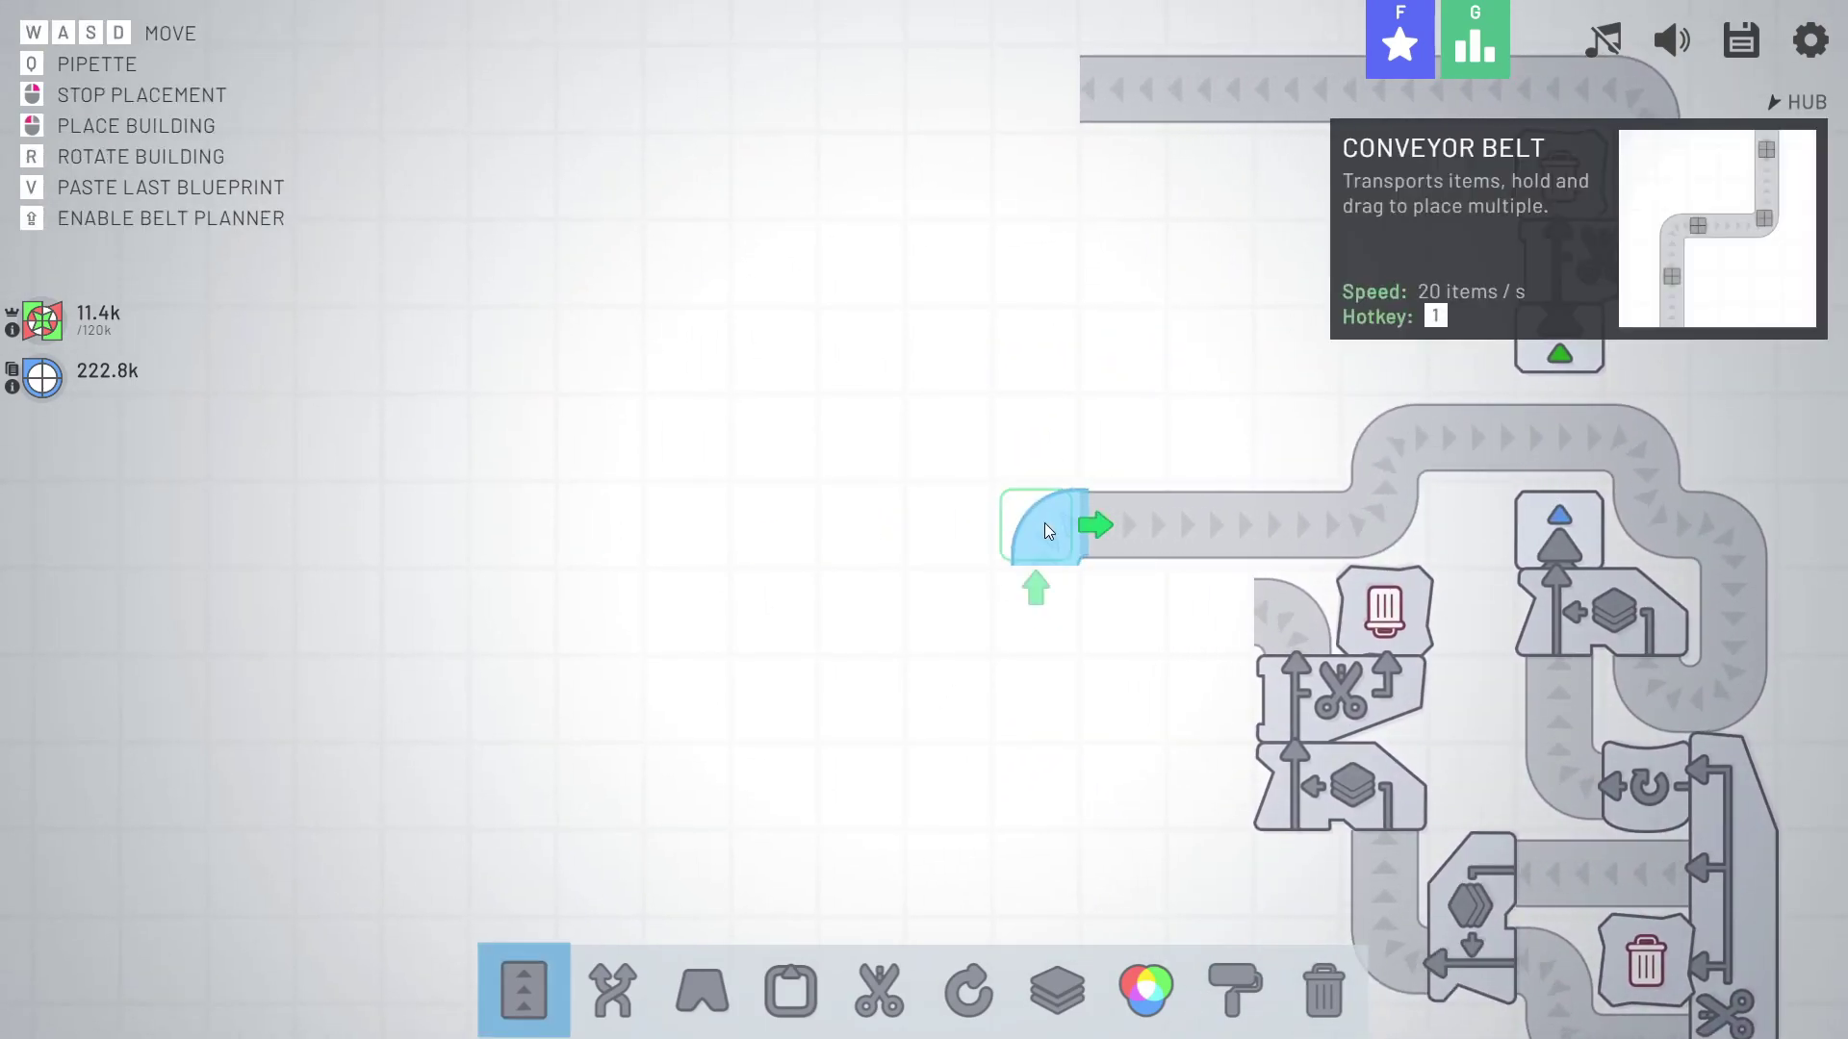
mouse_move(1043, 523)
mouse_down()
mouse_move(960, 564)
mouse_move(889, 506)
mouse_move(1444, 463)
mouse_up()
key(a)
key(s)
right_click(853, 462)
Trim pieces off the new belt's left end and bring the belt row below into view.
key(d)
right_click(877, 470)
key(s)
key(d)
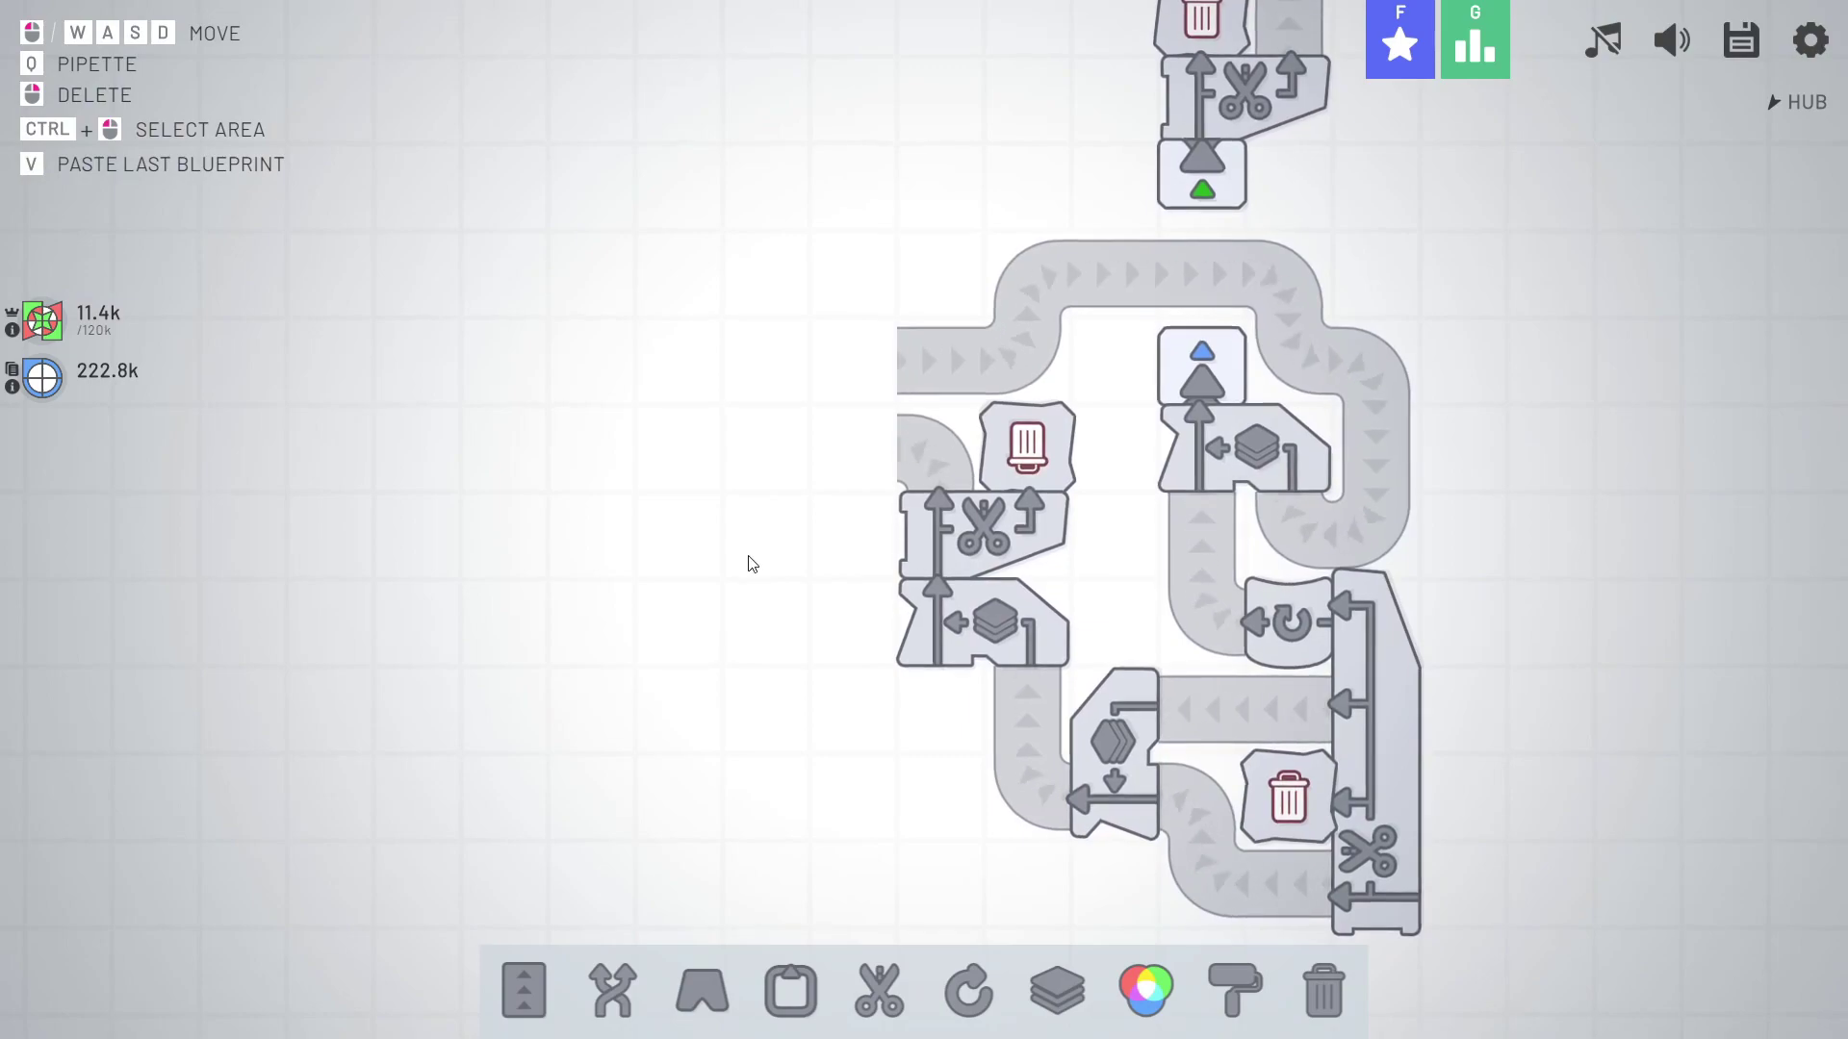
drag(748, 563, 832, 379)
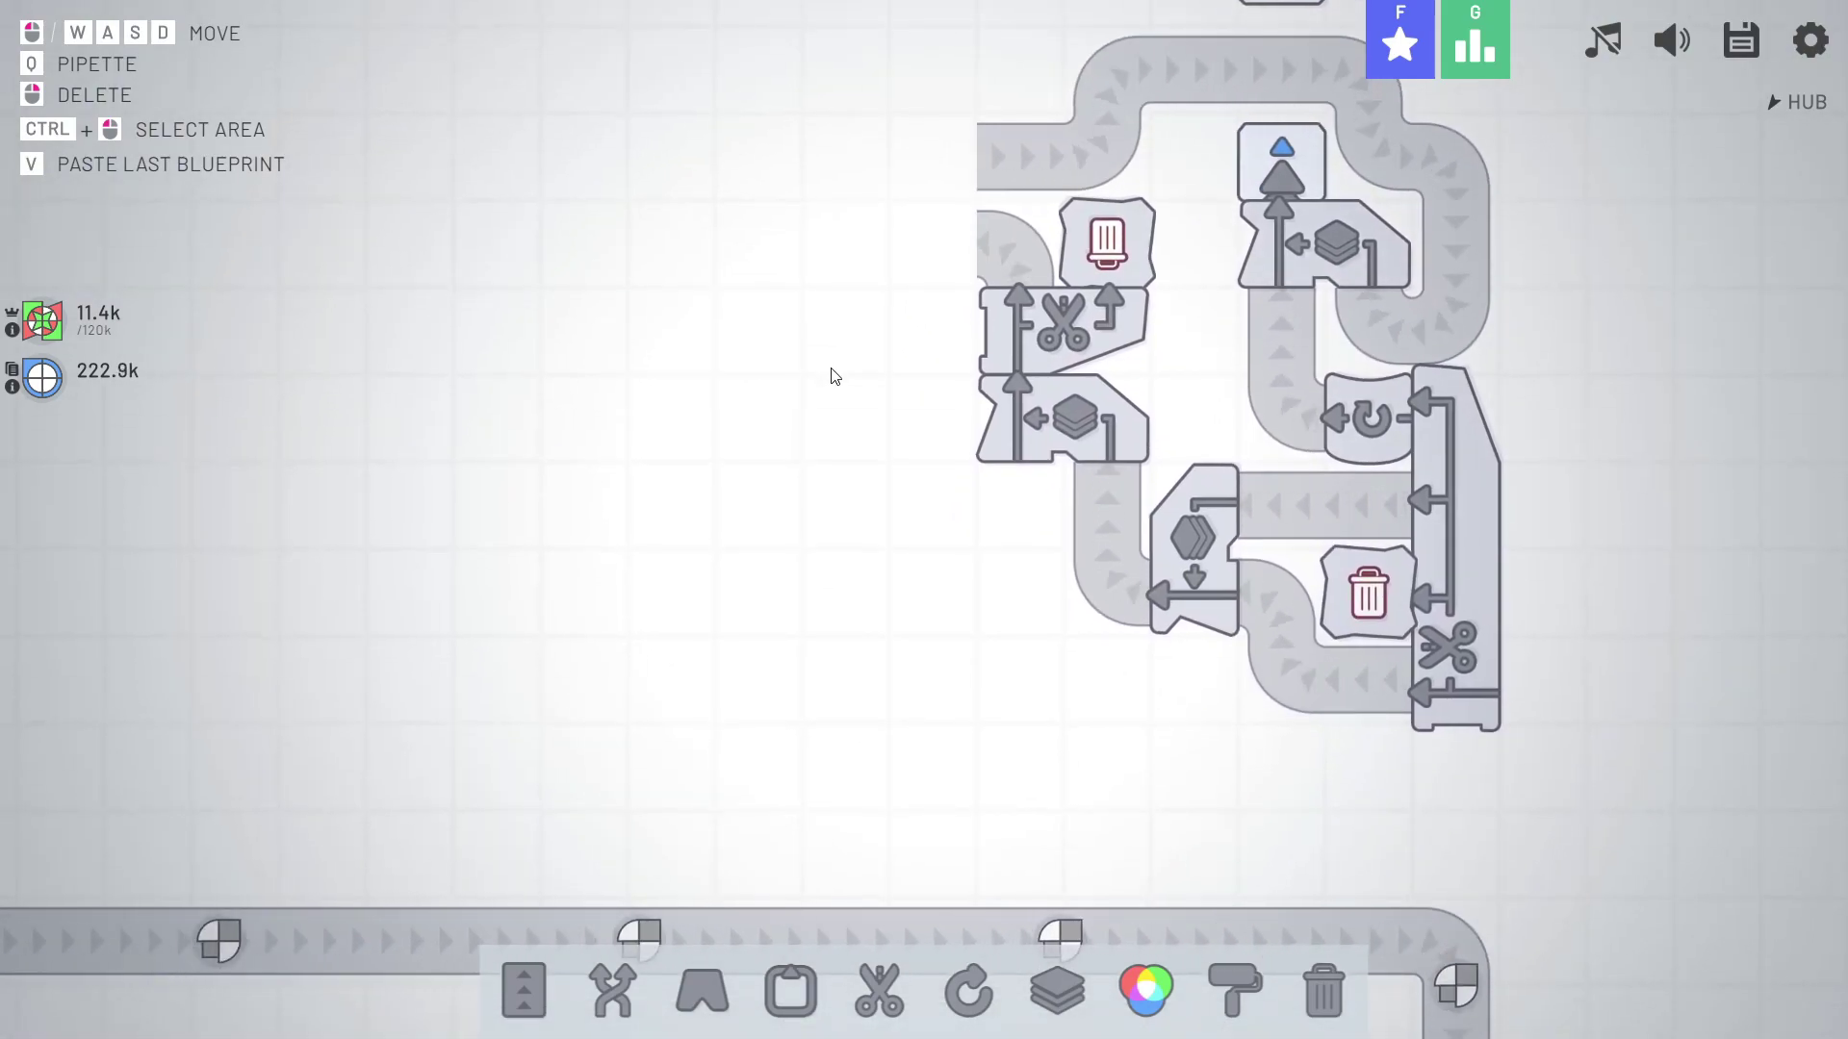
scroll(831, 379, down, 5)
Place a belt at the top of the compact module, then look down the factory.
key(1)
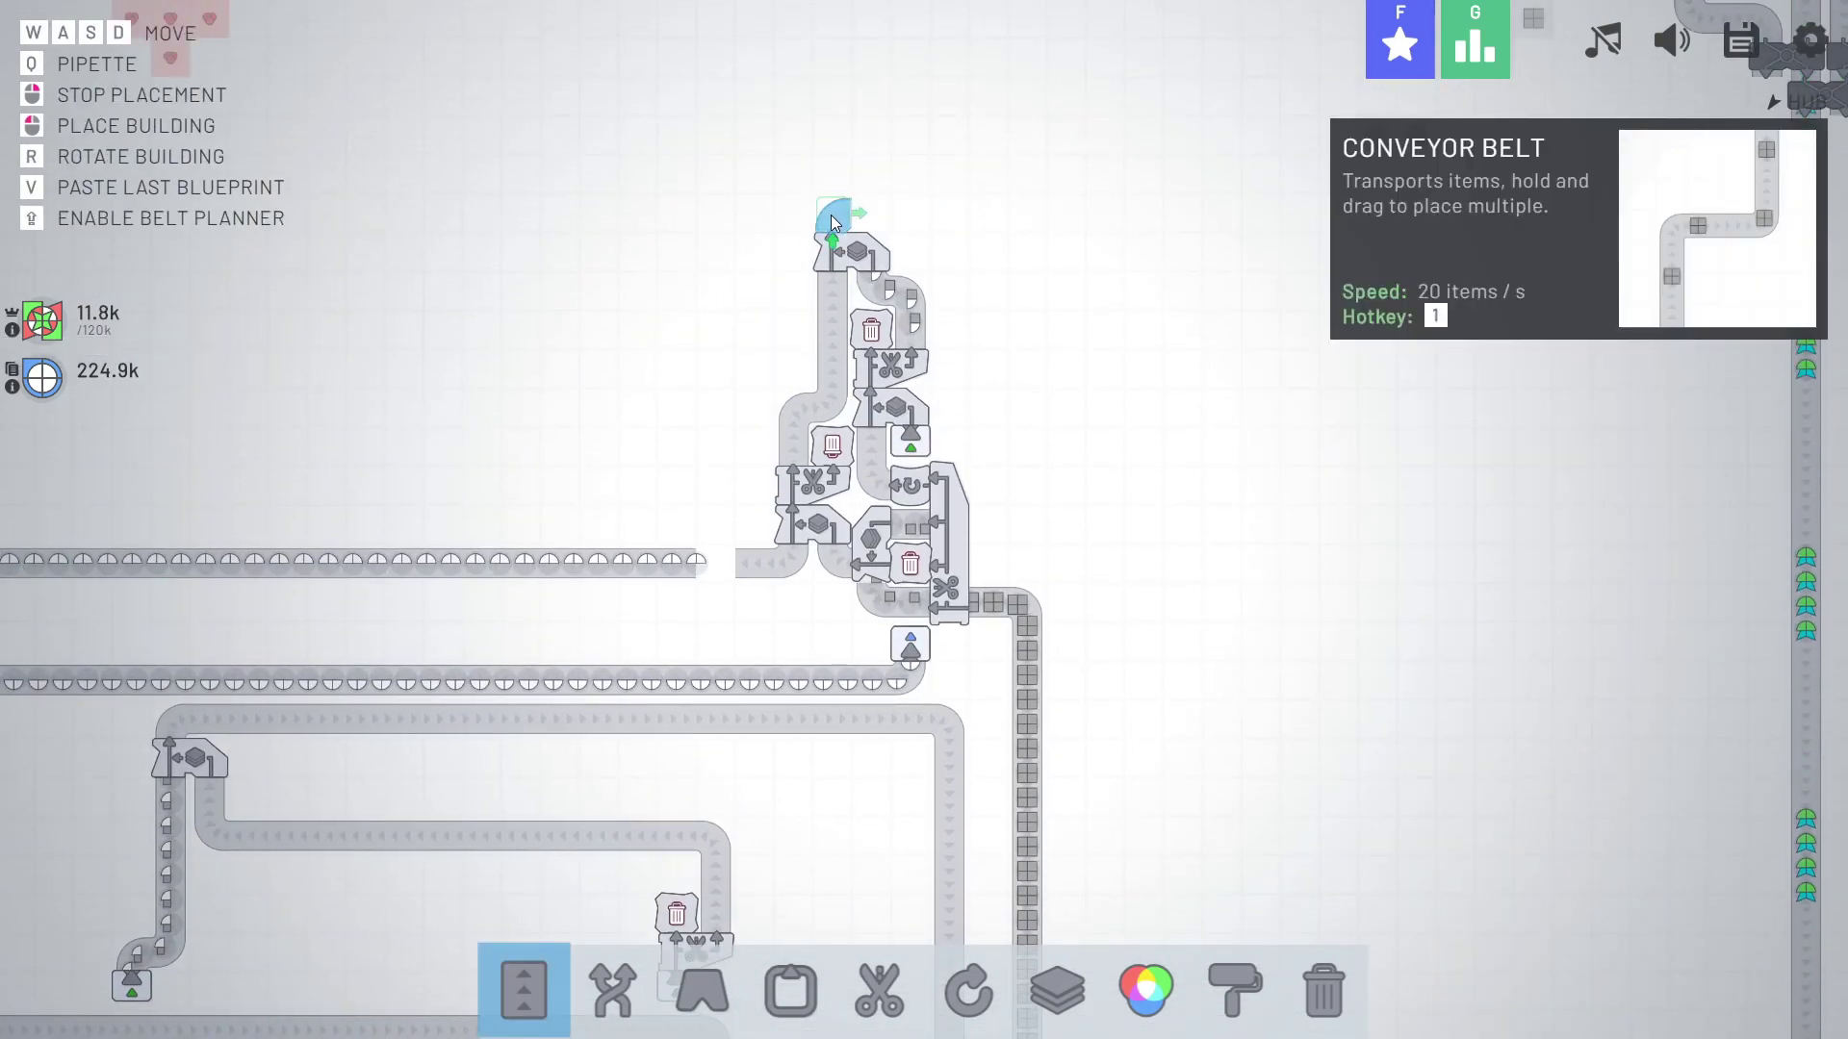
click(830, 215)
key(q)
scroll(656, 437, up, 2)
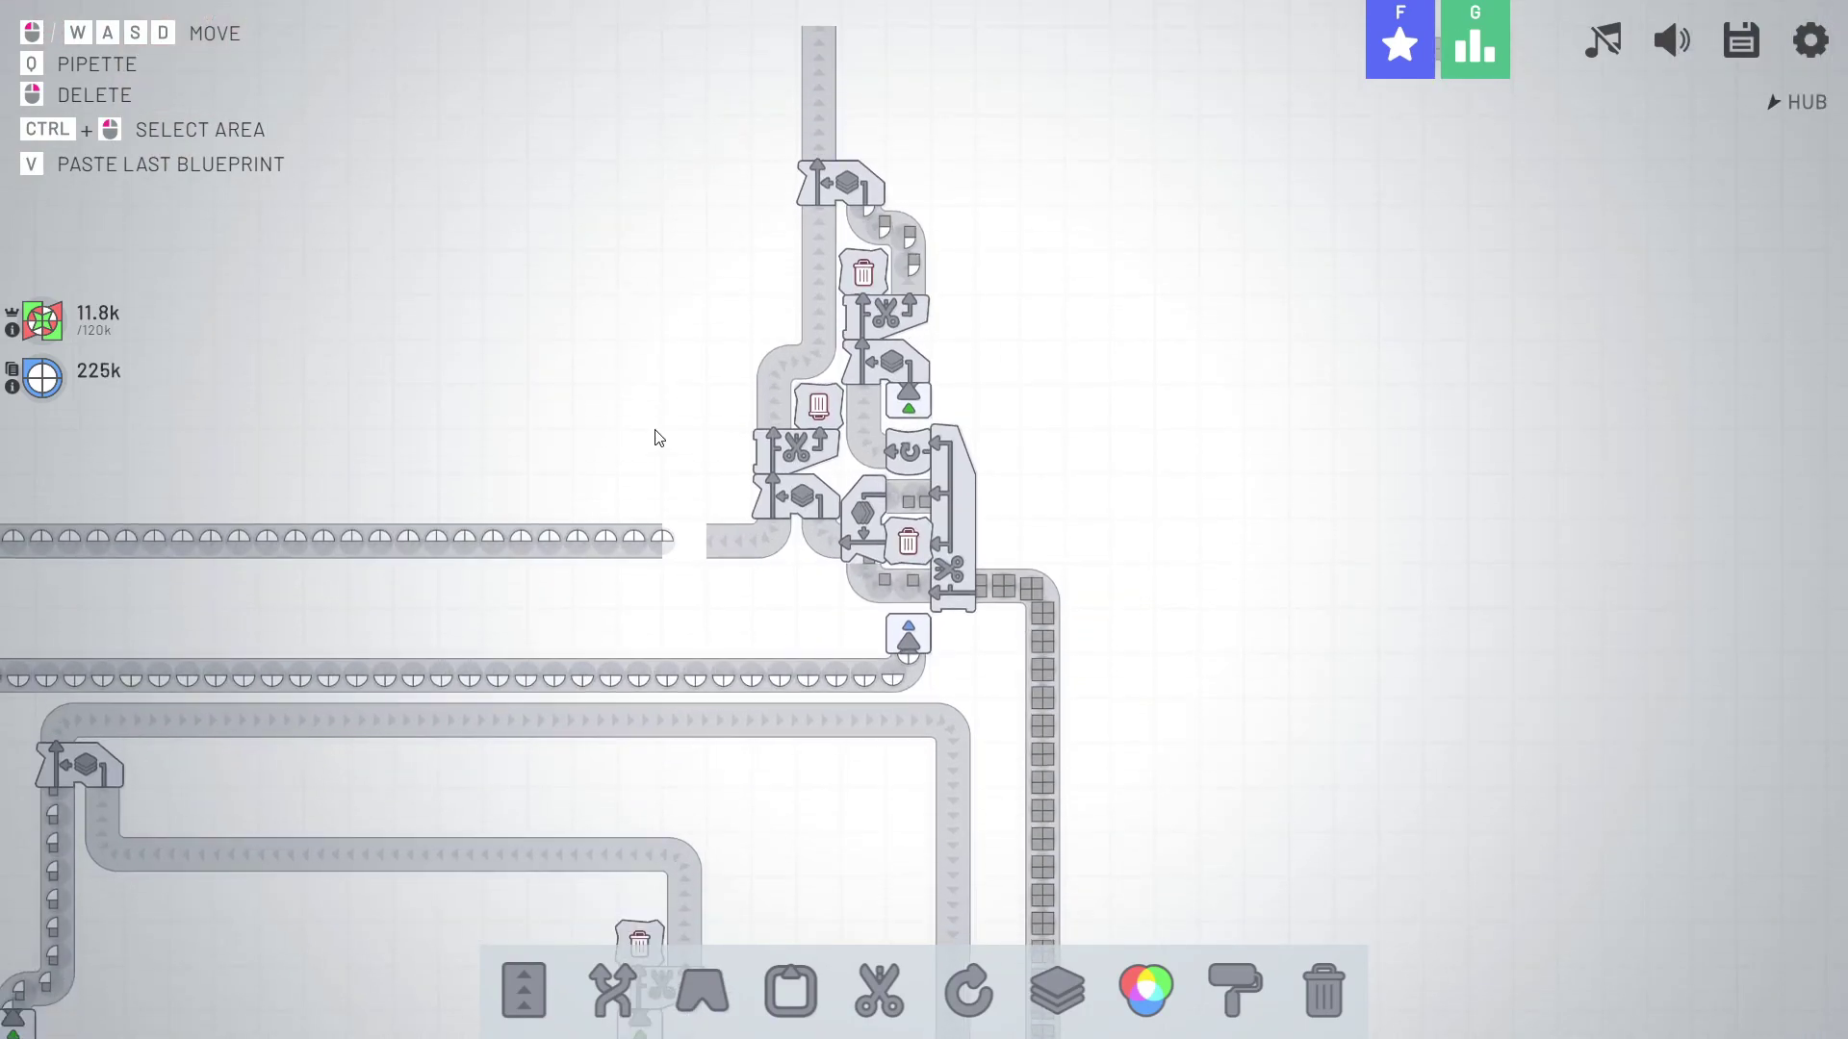
drag(657, 437, 666, 530)
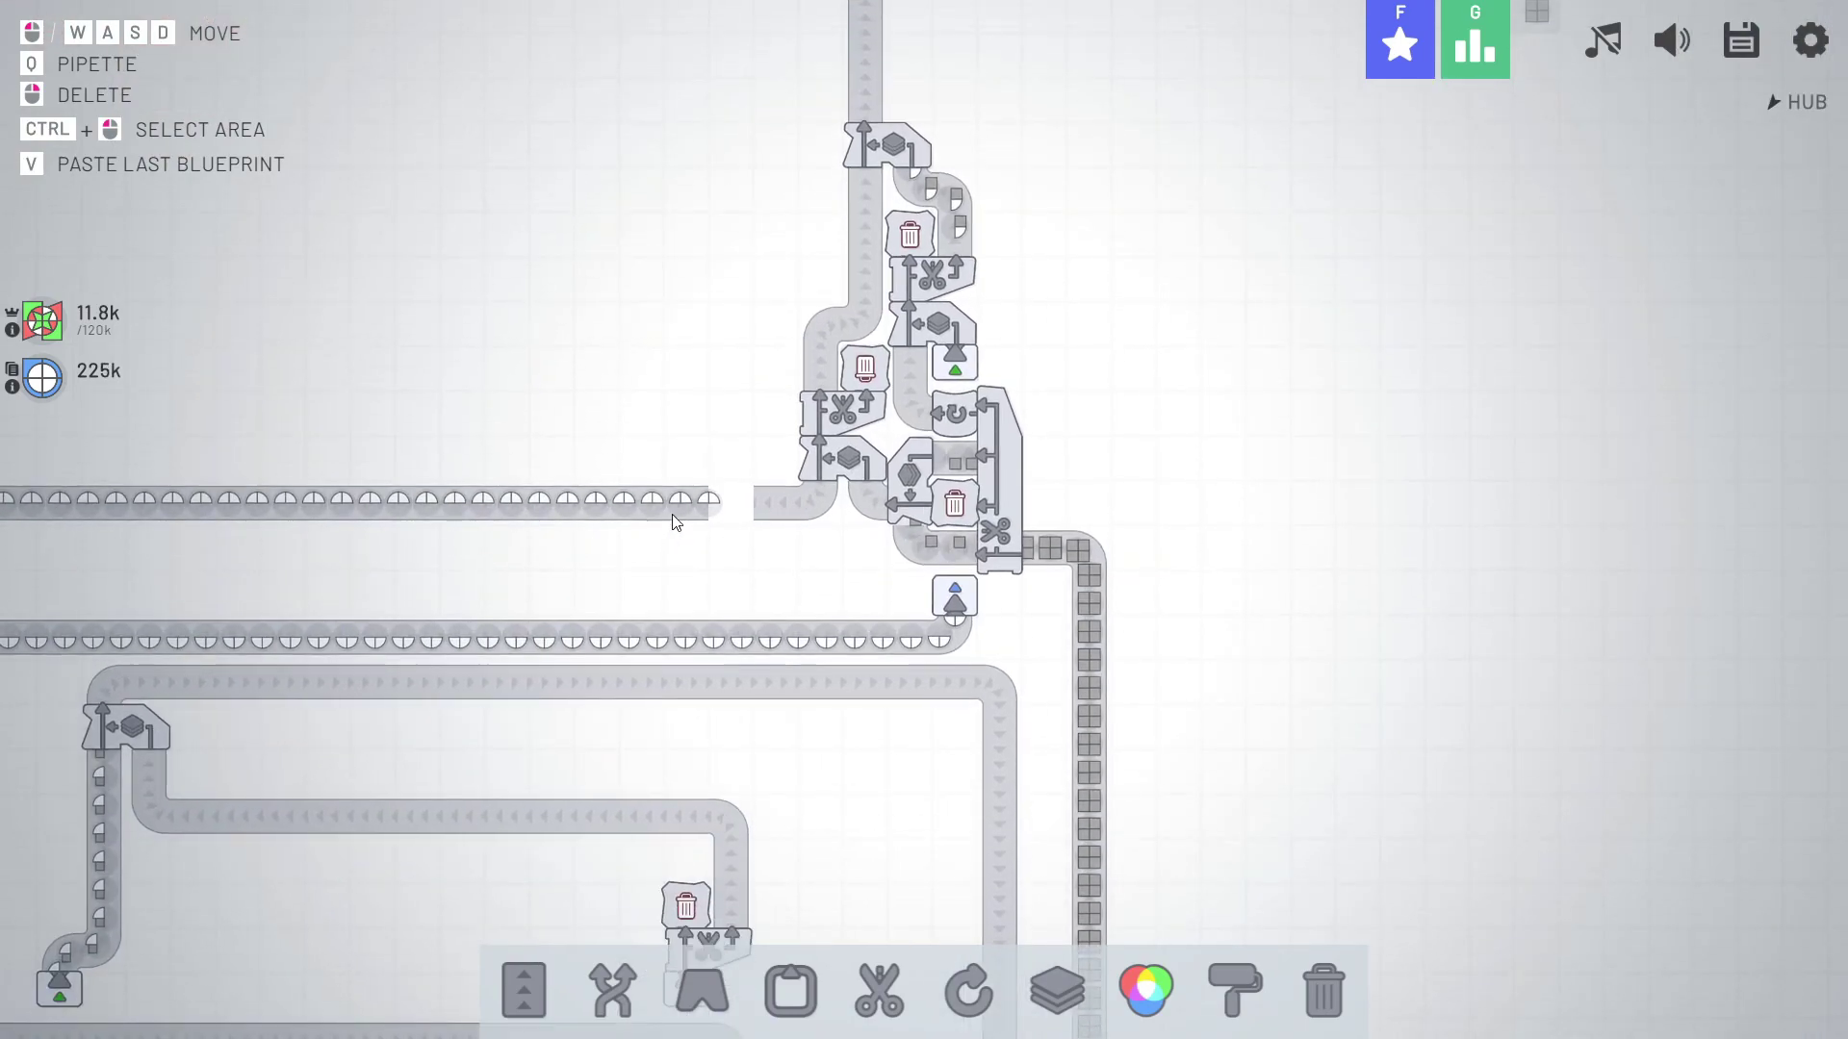
key(s)
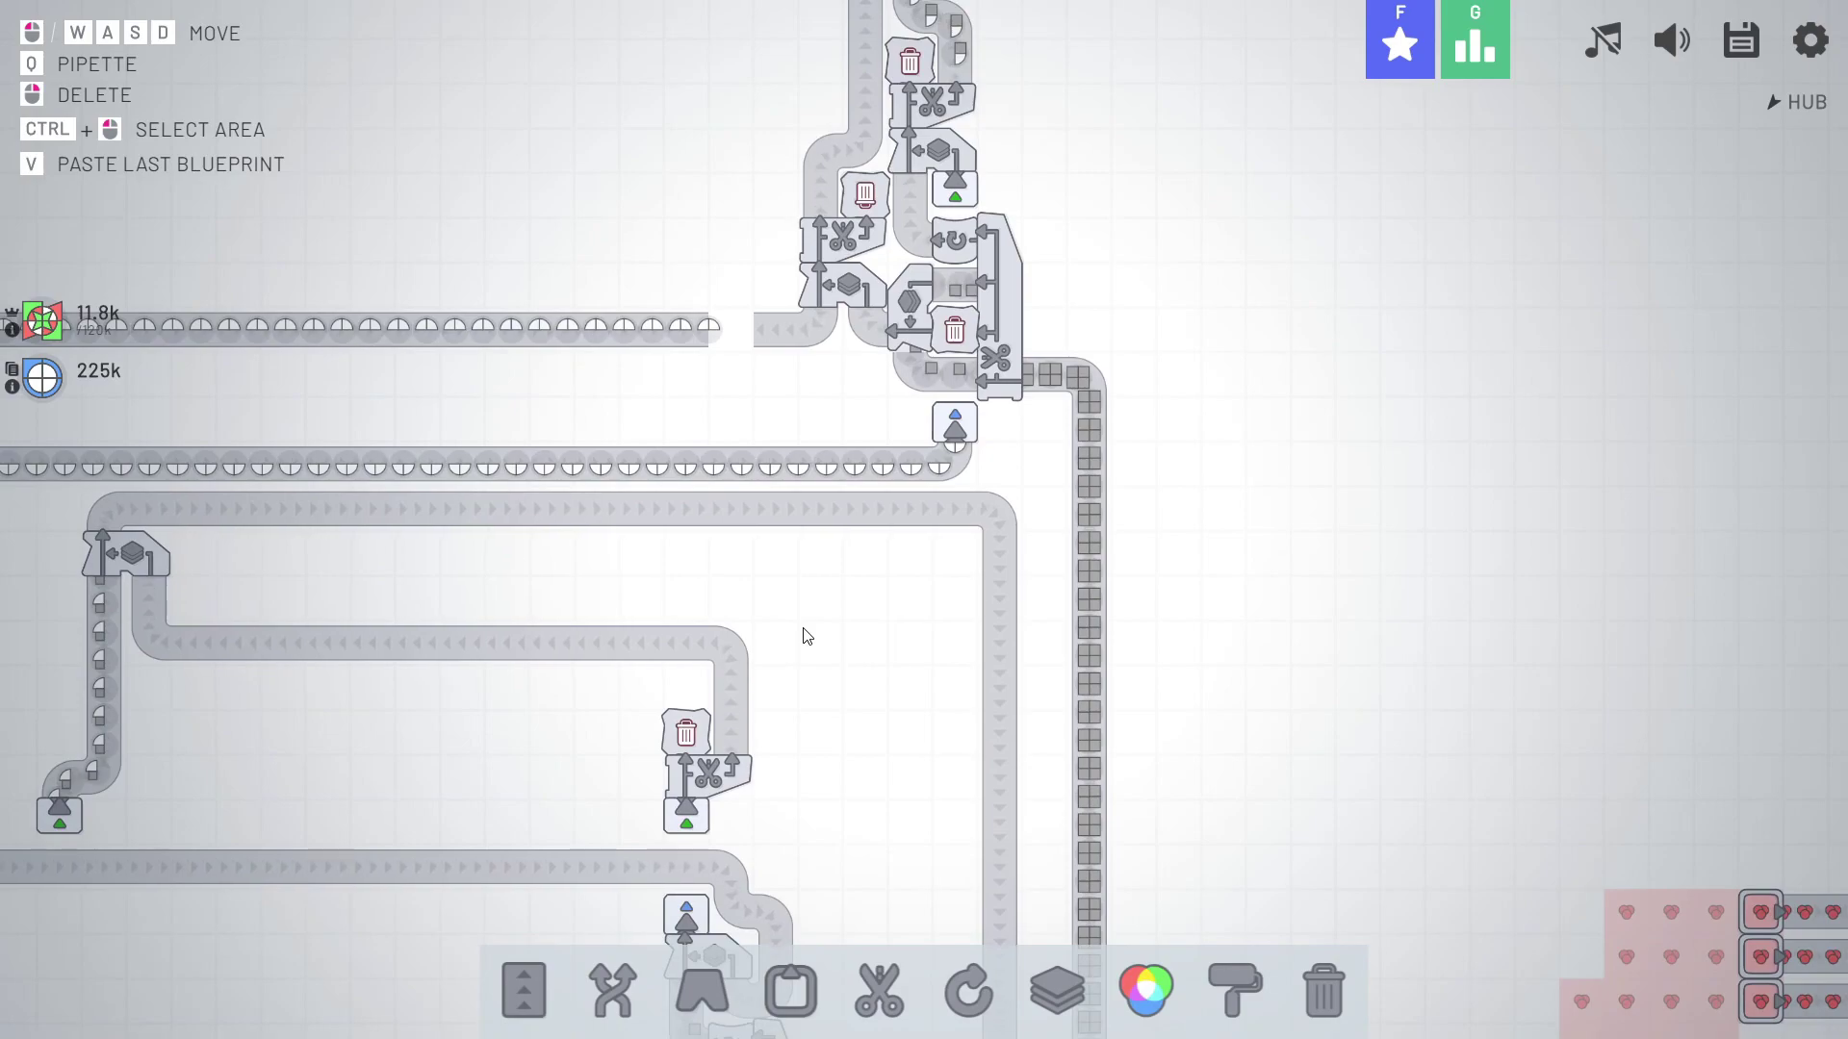
scroll(803, 635, down, 3)
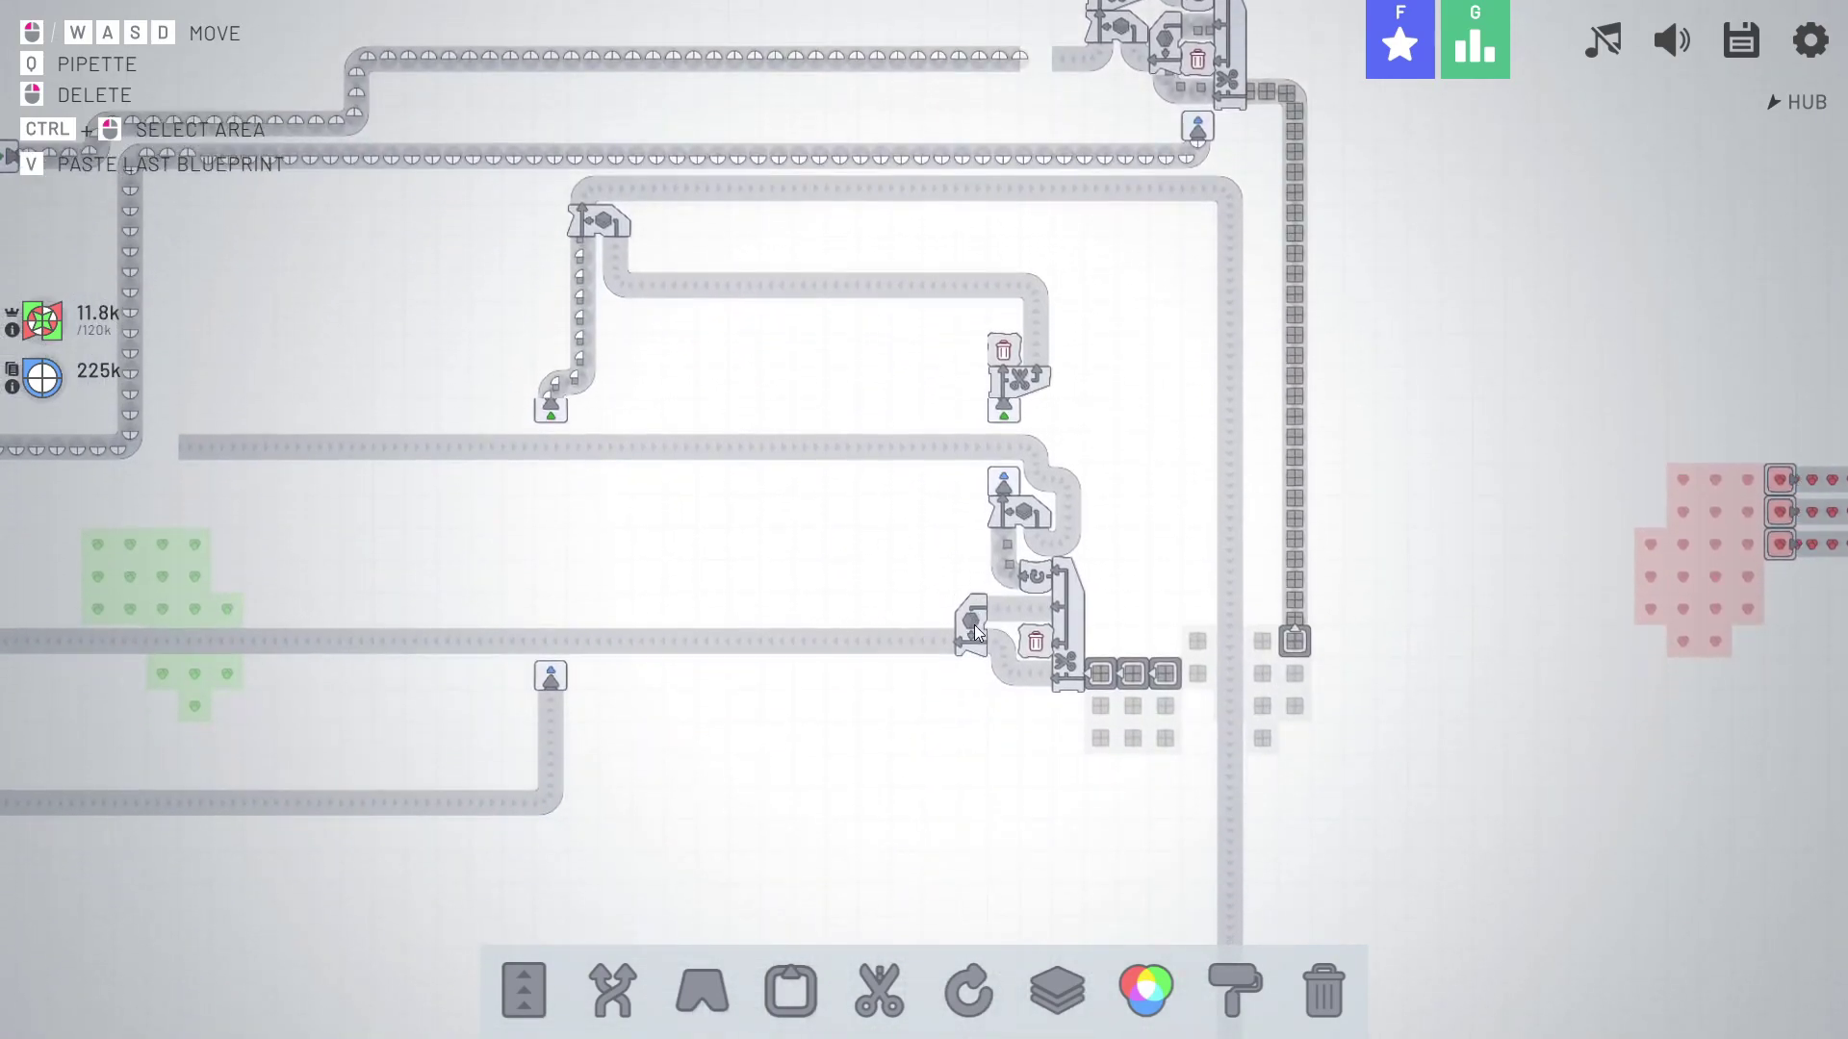
Box-select and then clear the lower module's buildings and a group further left.
mouse_move(824, 622)
mouse_down()
mouse_move(905, 748)
mouse_move(1098, 480)
mouse_up()
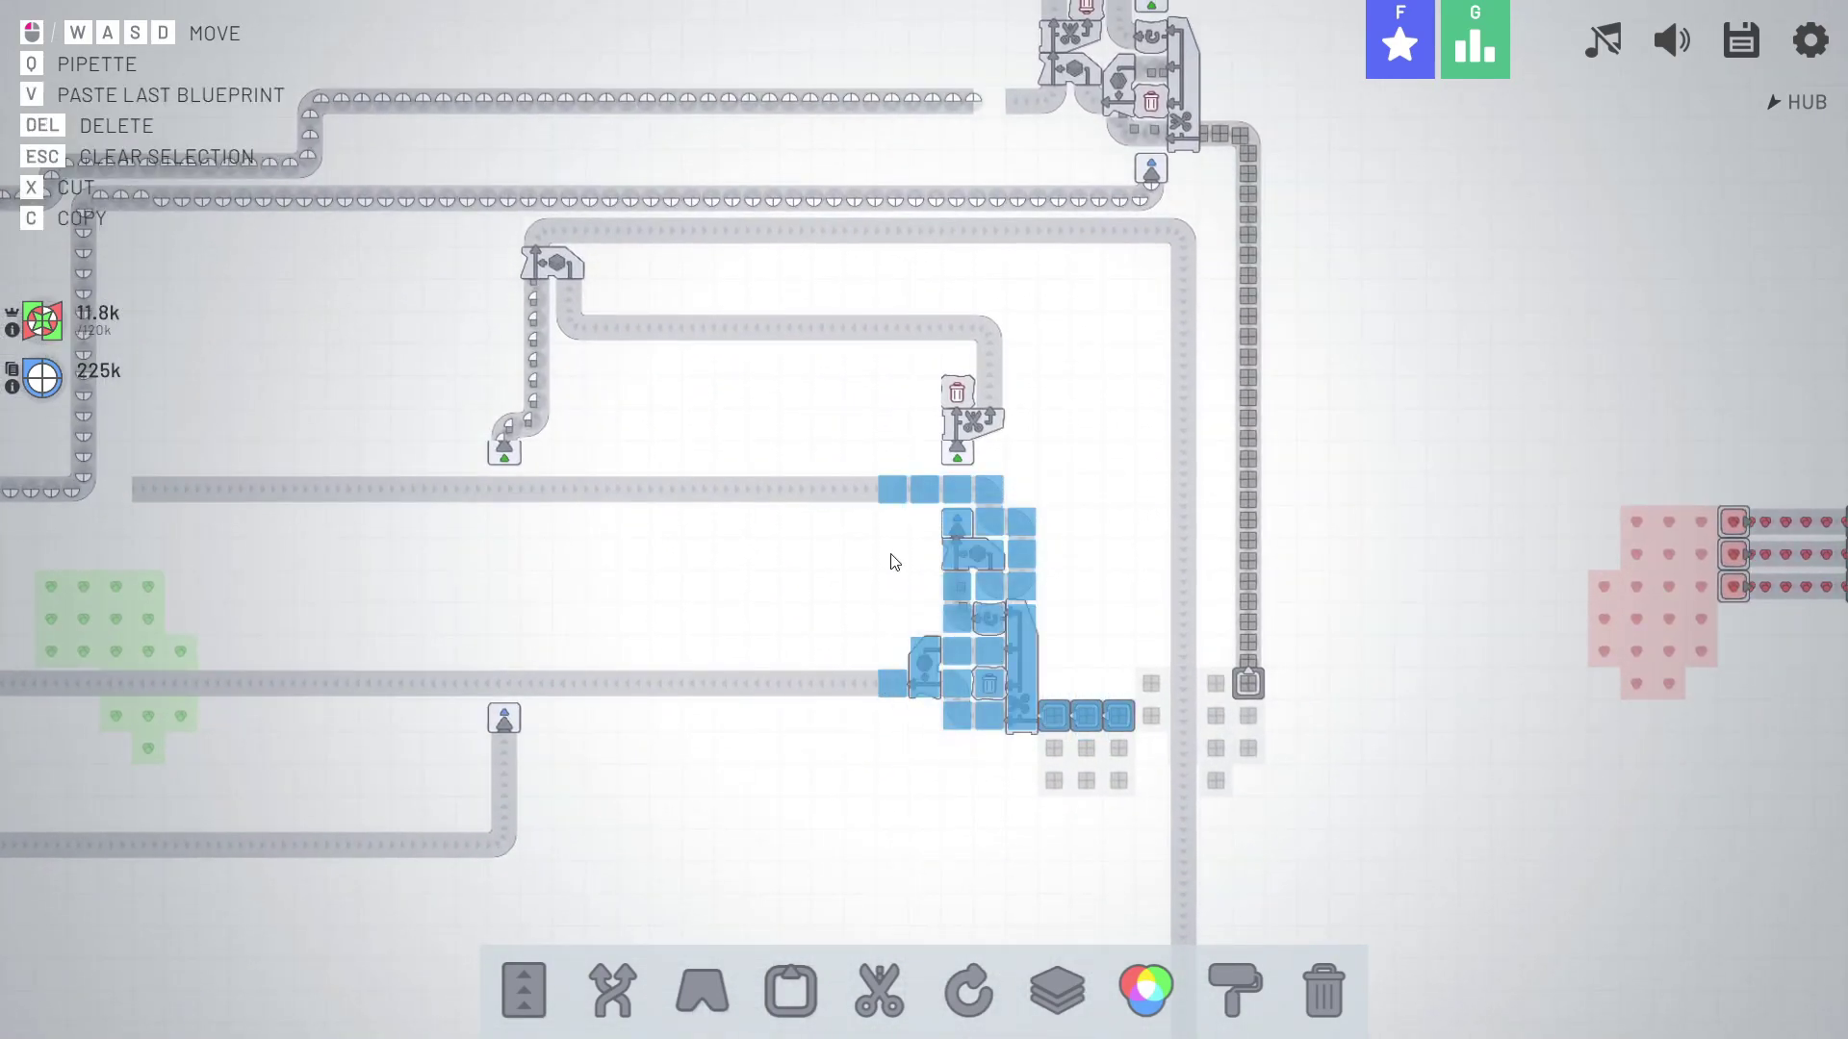
key(a)
key(Escape)
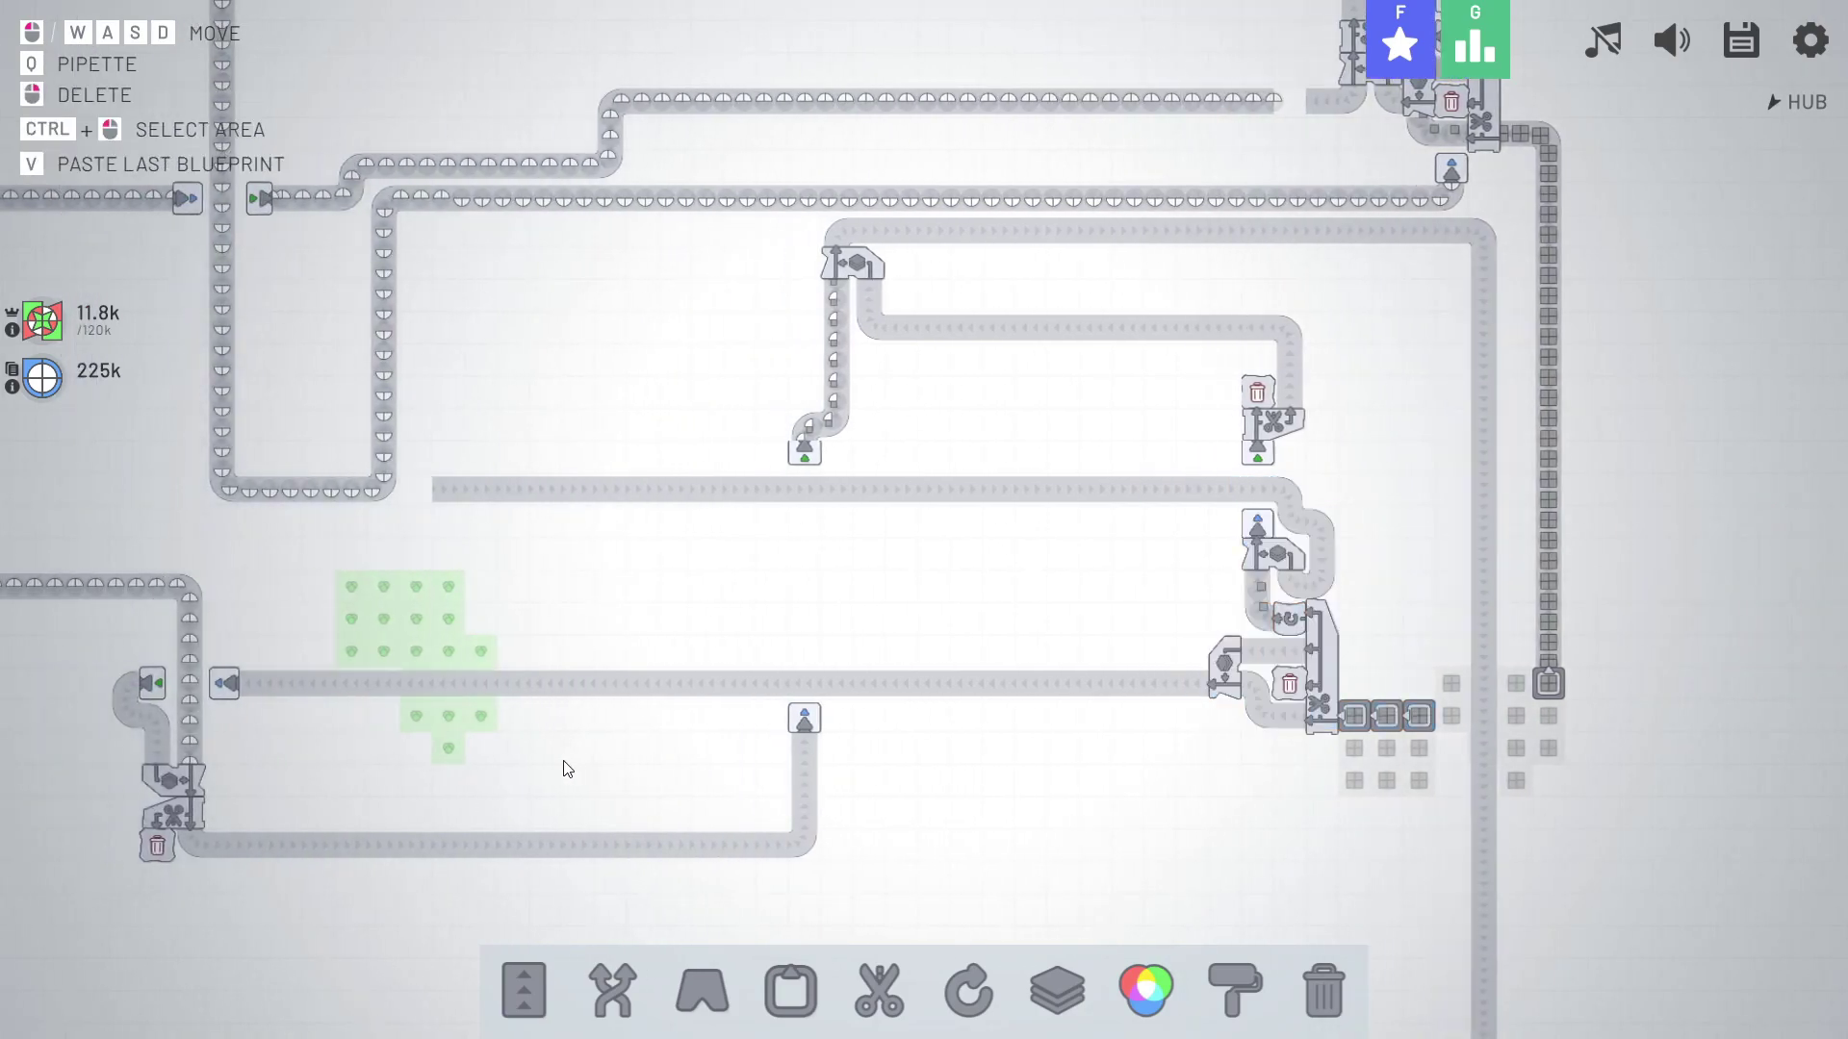
key(a)
drag(409, 686, 448, 828)
key(Escape)
mouse_move(795, 636)
mouse_down()
mouse_move(833, 668)
mouse_move(832, 618)
mouse_up()
Arm and cancel belt placement twice, then nudge the view over the module.
key(1)
key(q)
key(1)
key(q)
drag(911, 603, 826, 607)
scroll(826, 606, up, 2)
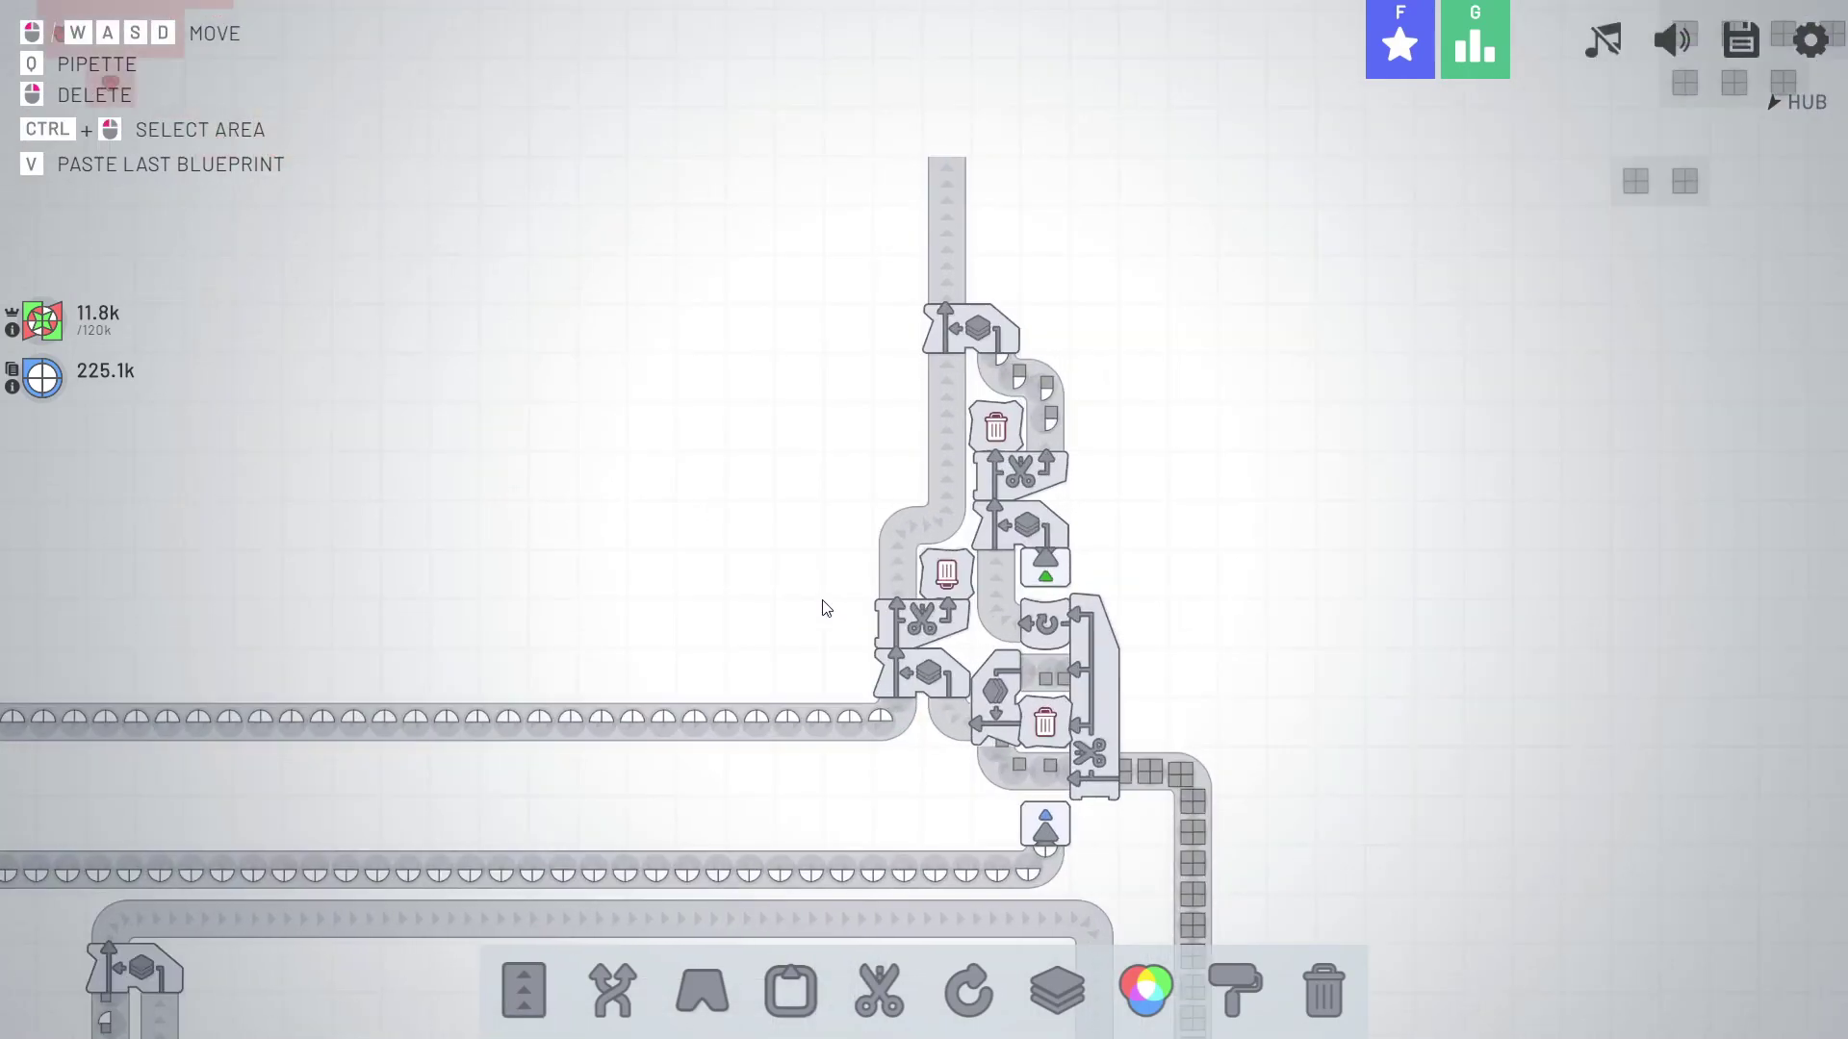
Lay two short belt runs at the module top, merging the left branch into the central line.
key(s)
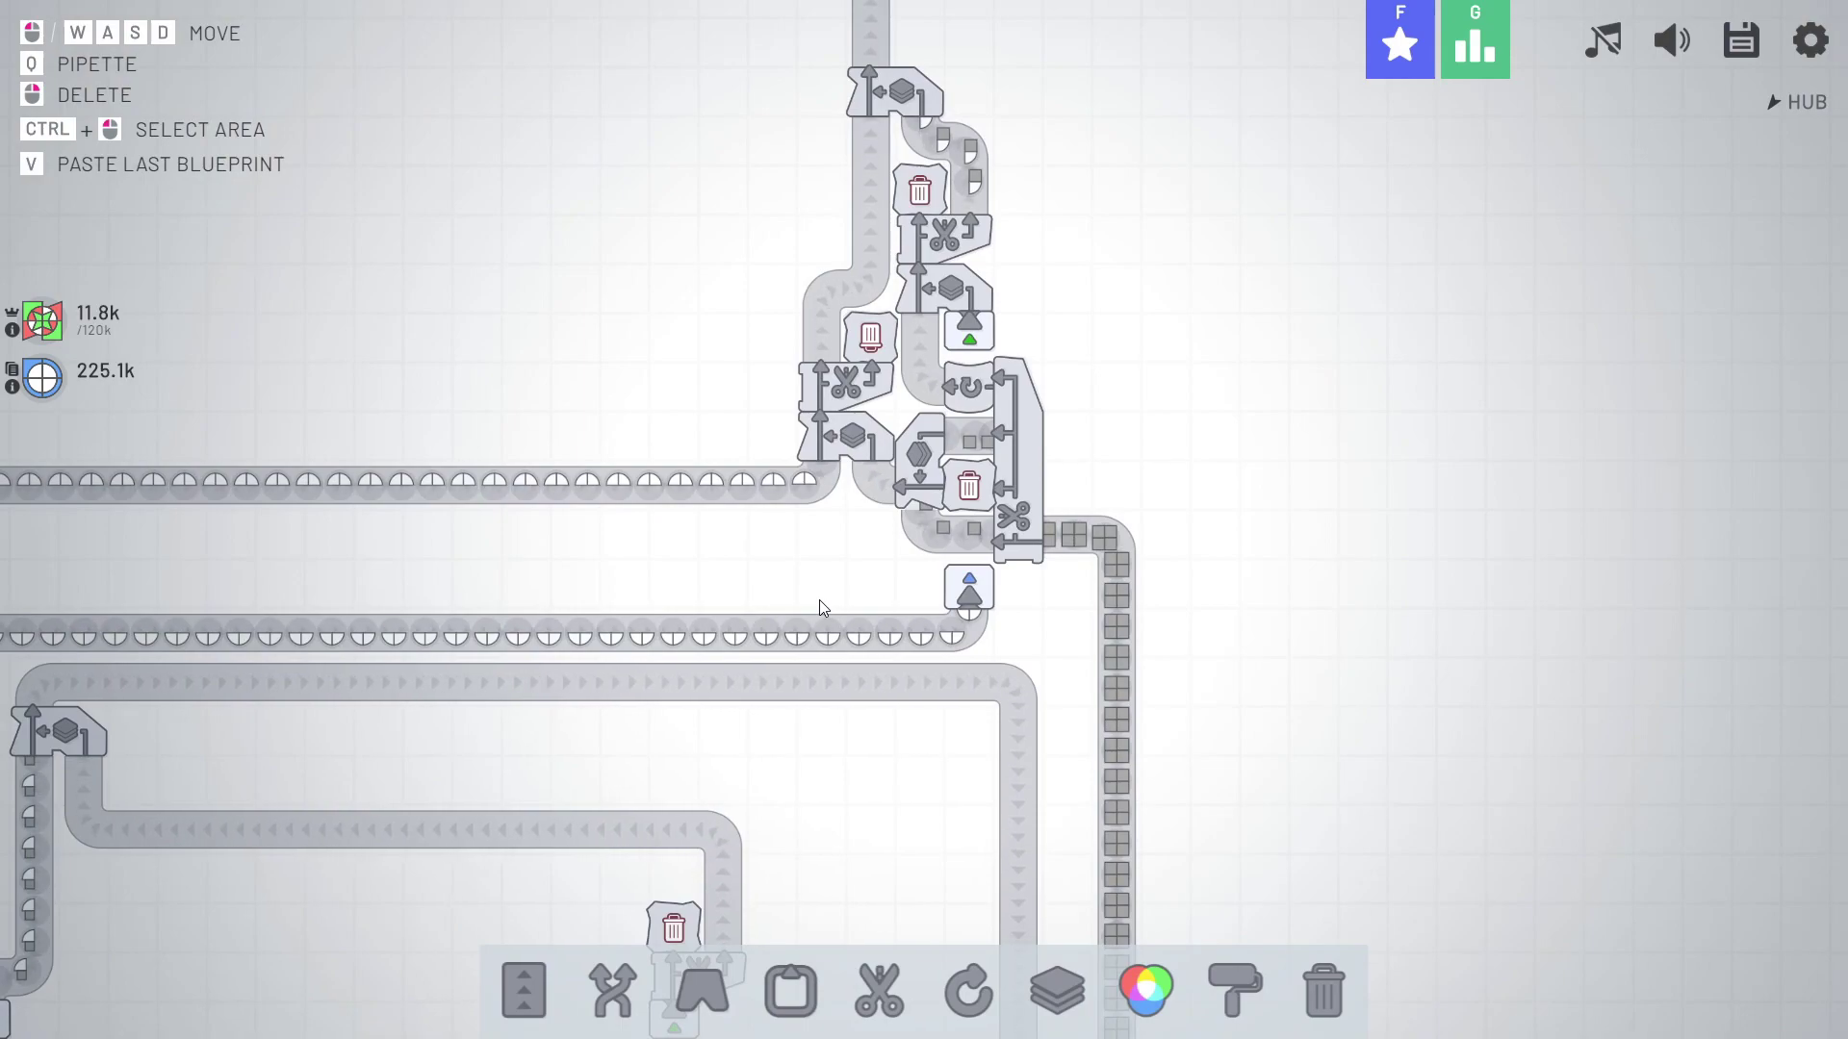
scroll(819, 600, up, 2)
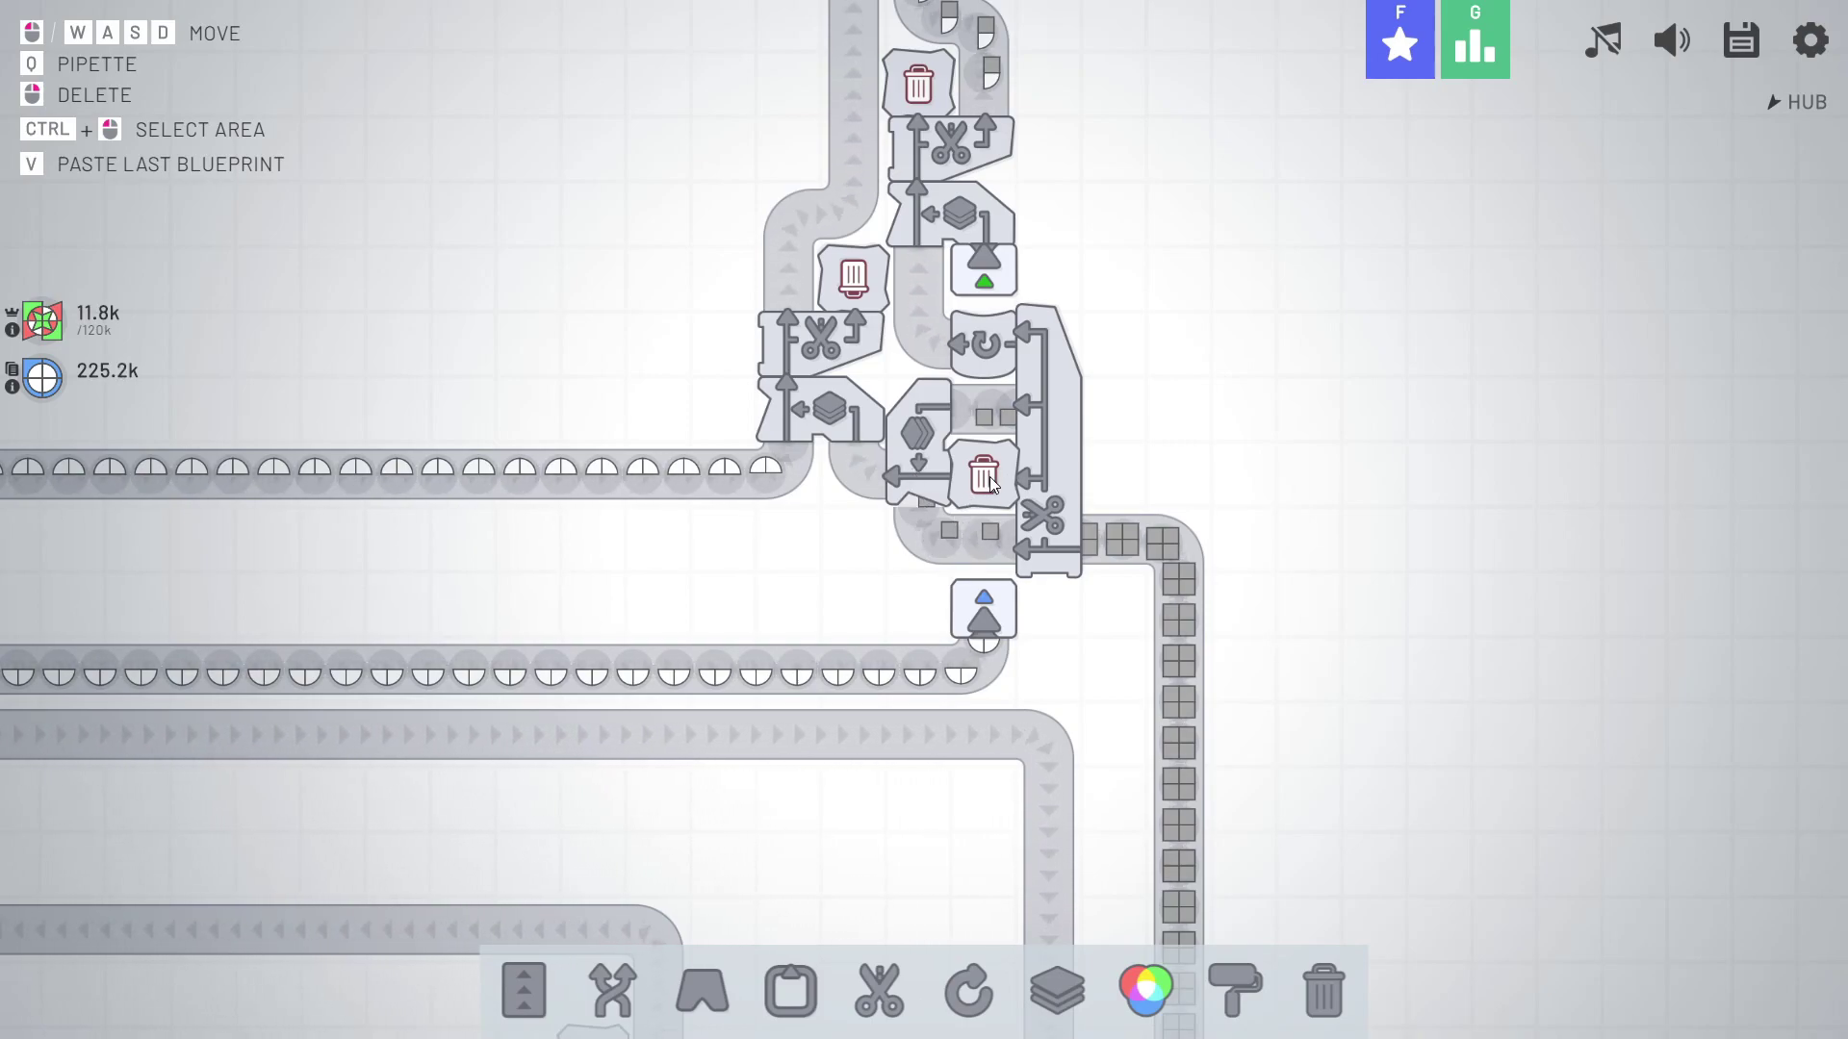
key(w)
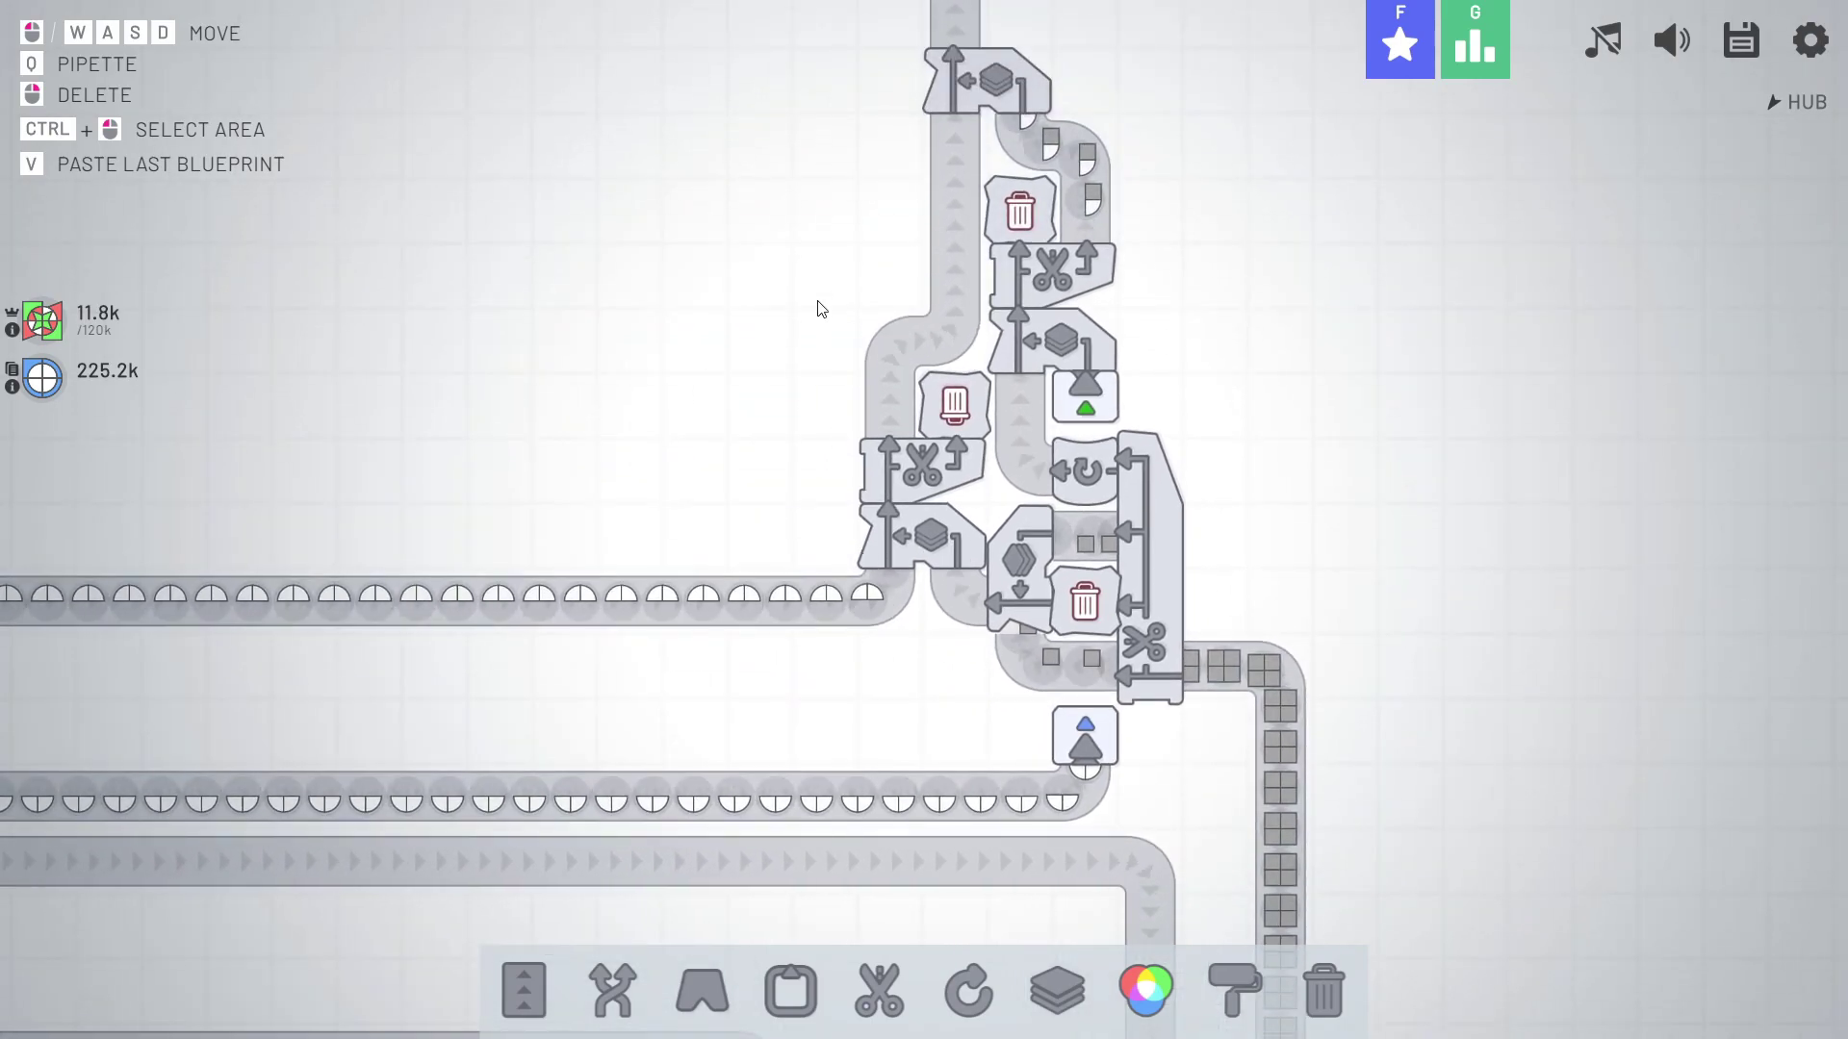
key(w)
key(w)
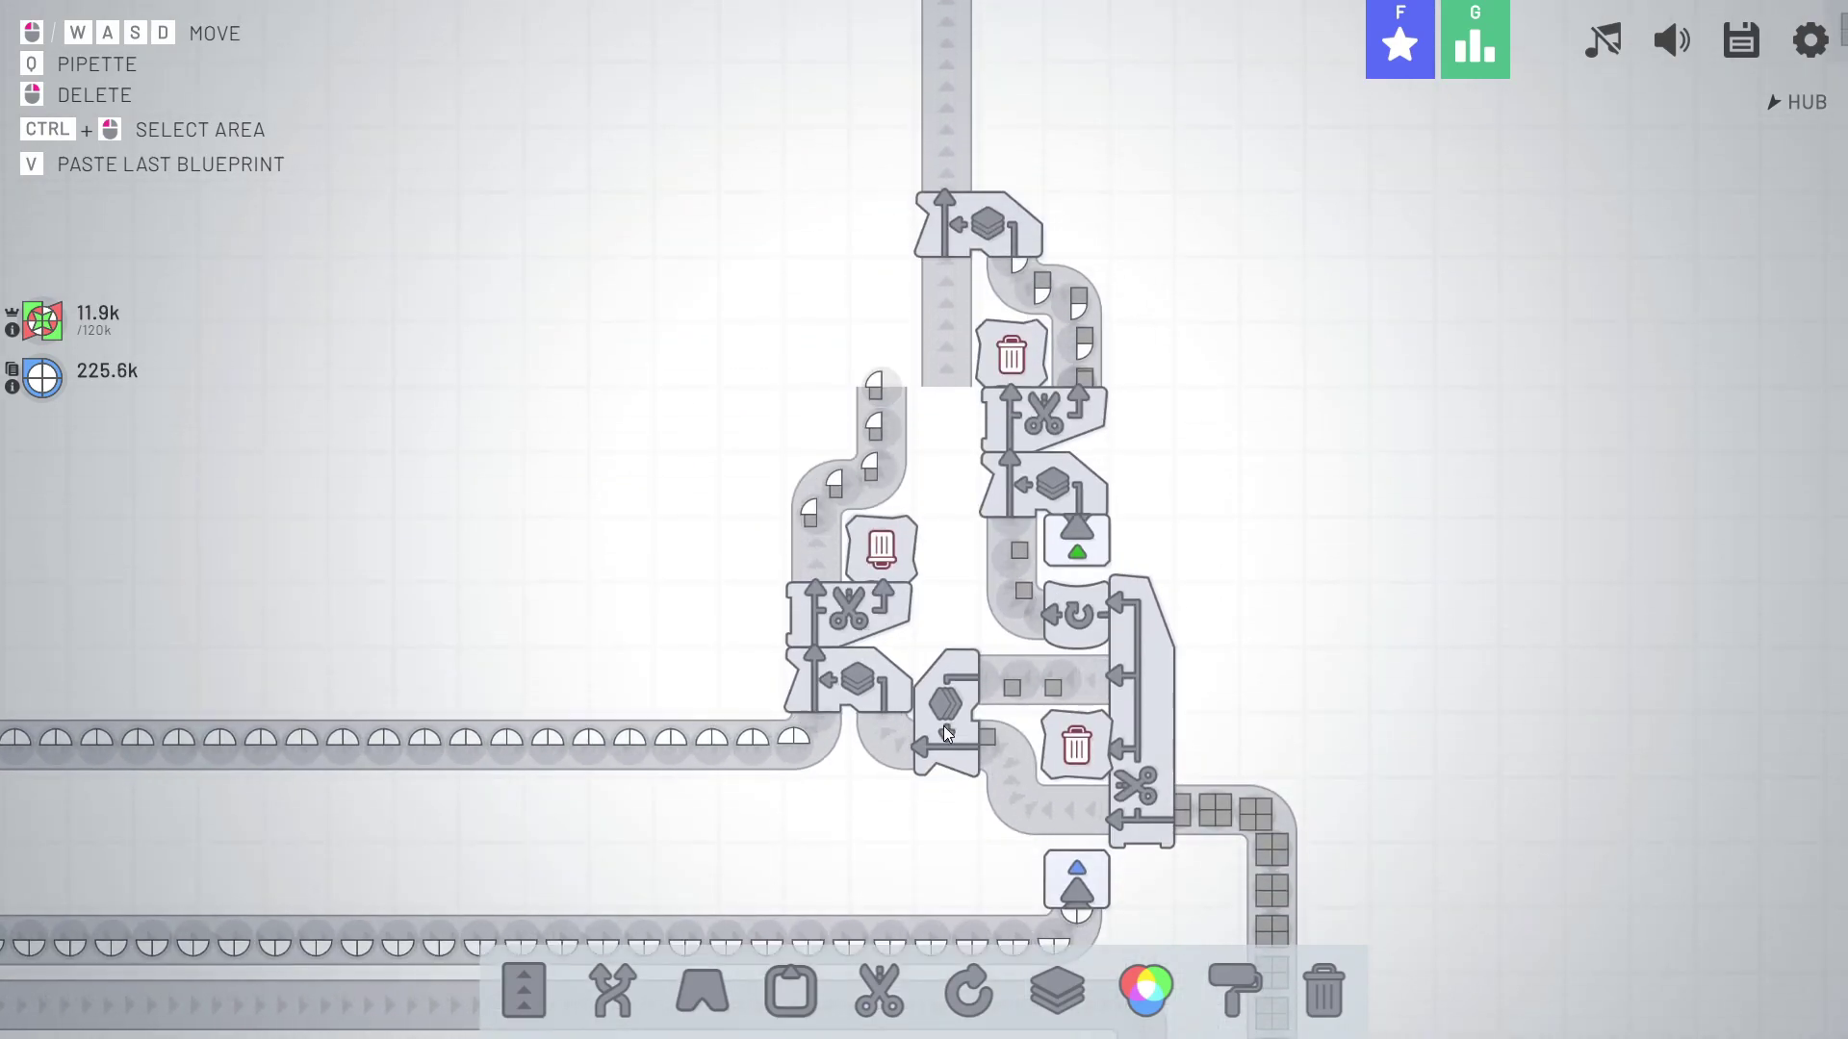
key(w)
key(1)
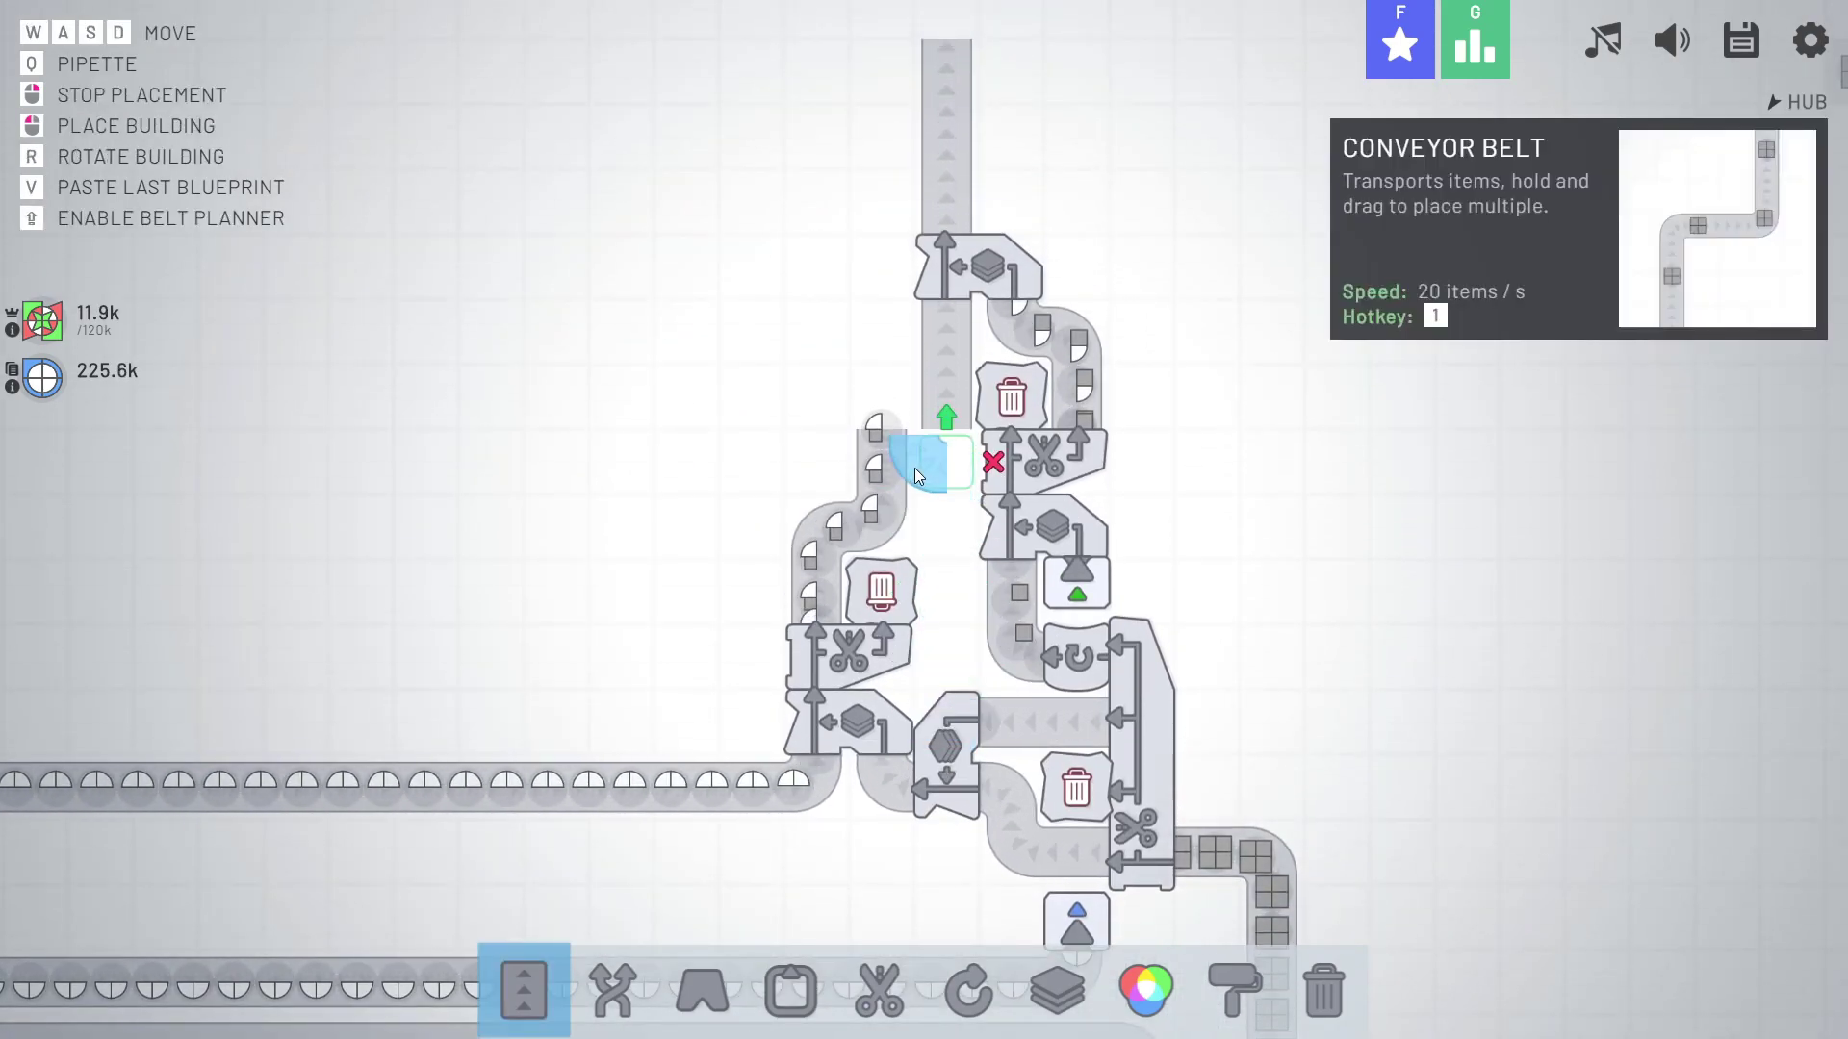
right_click(957, 455)
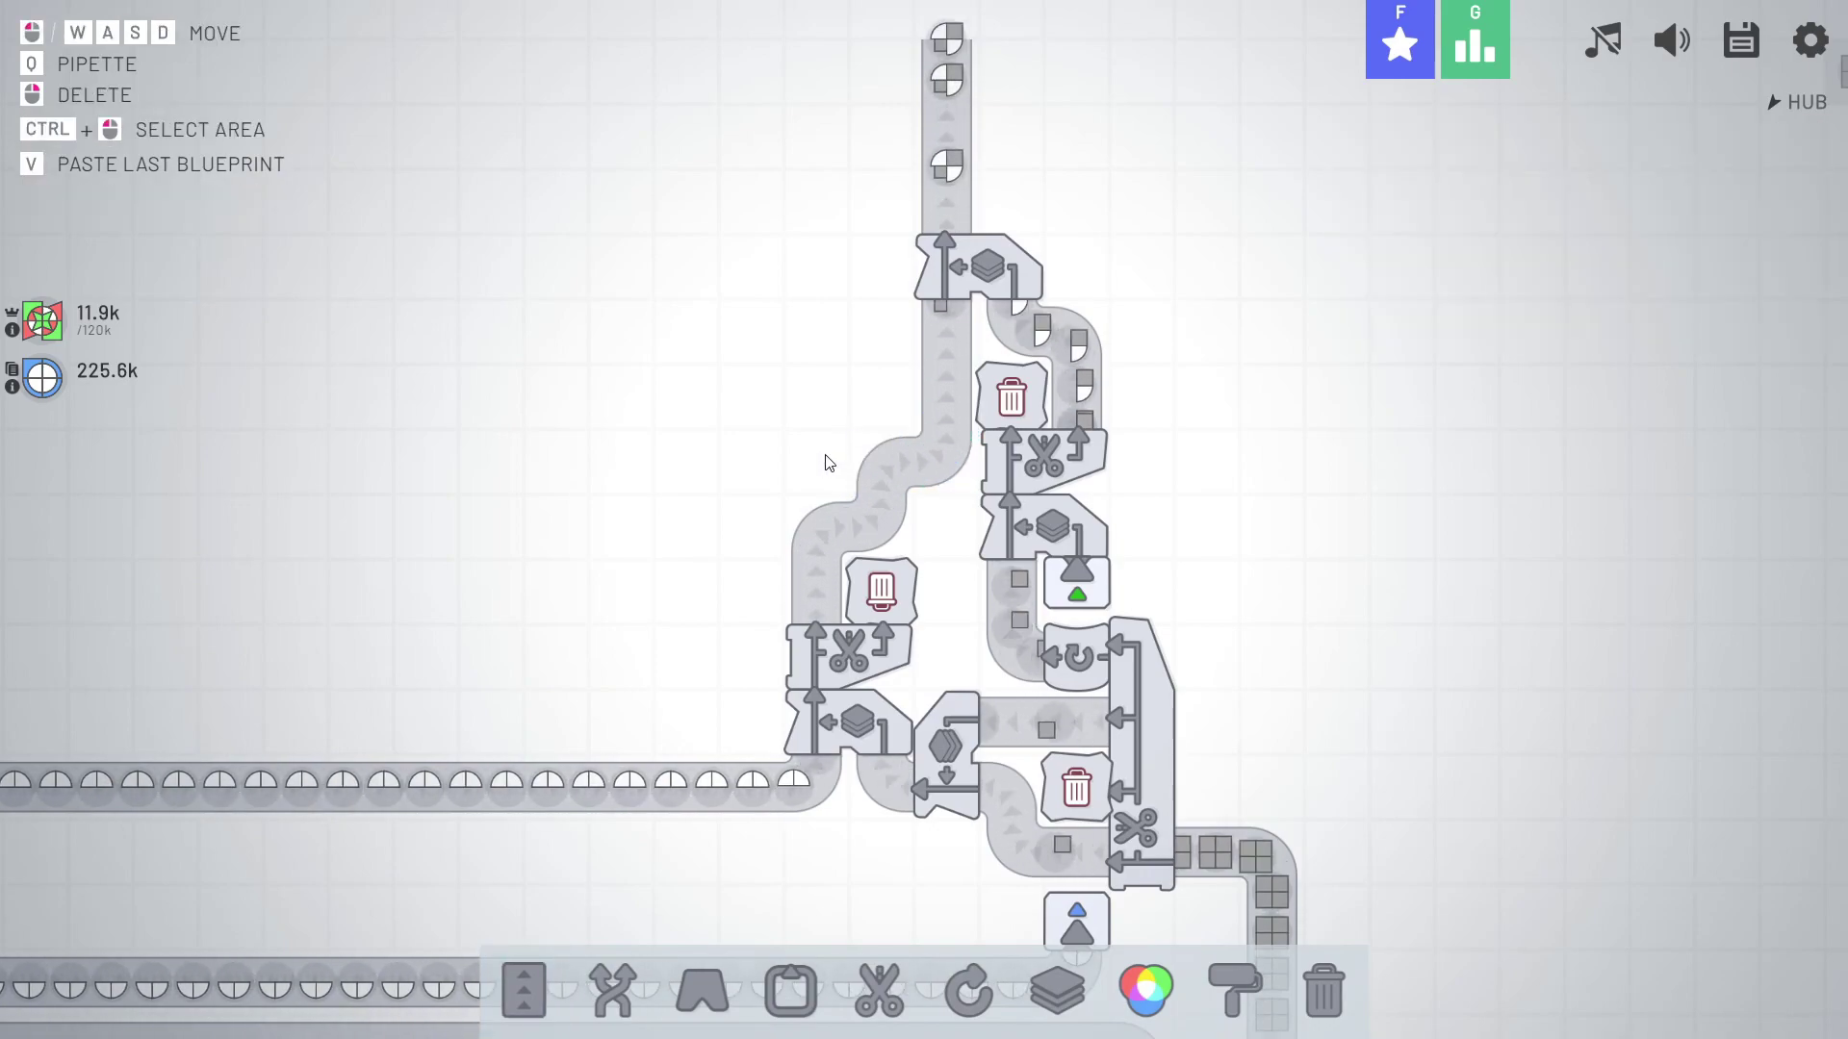
key(w)
key(1)
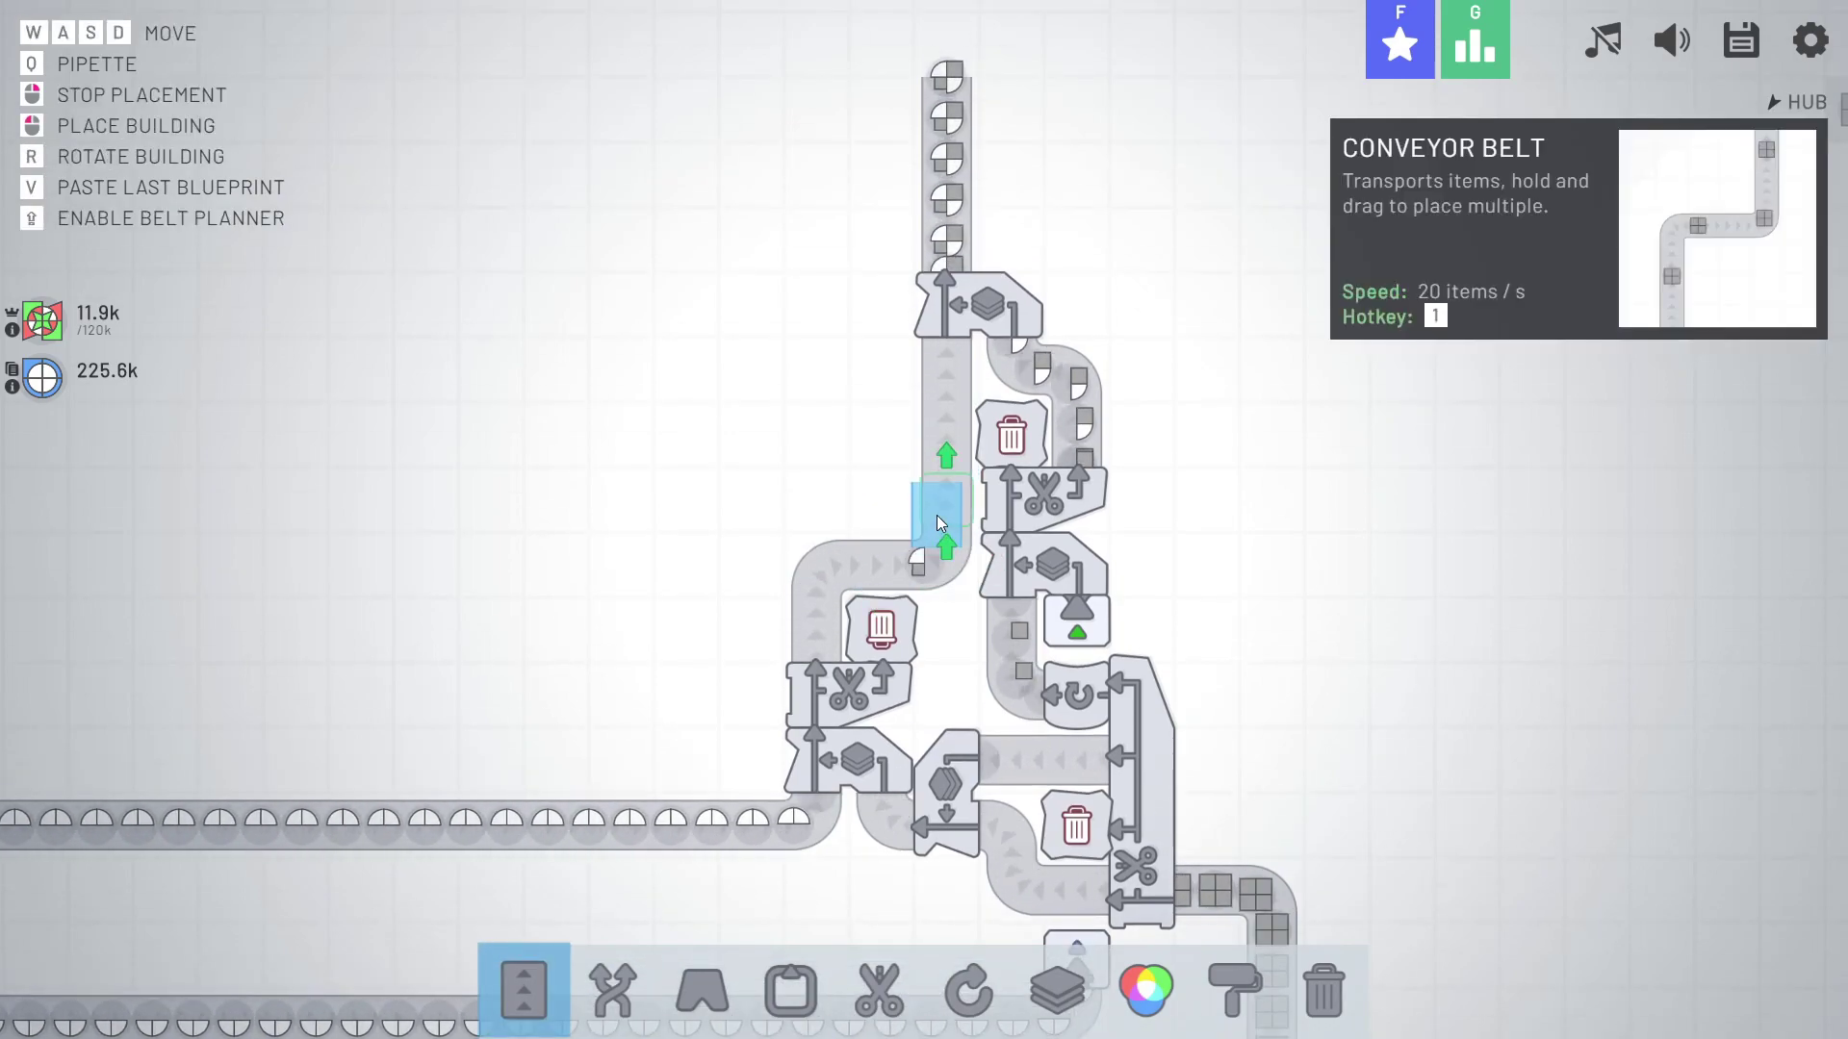
right_click(937, 516)
scroll(858, 525, down, 2)
scroll(858, 523, down, 2)
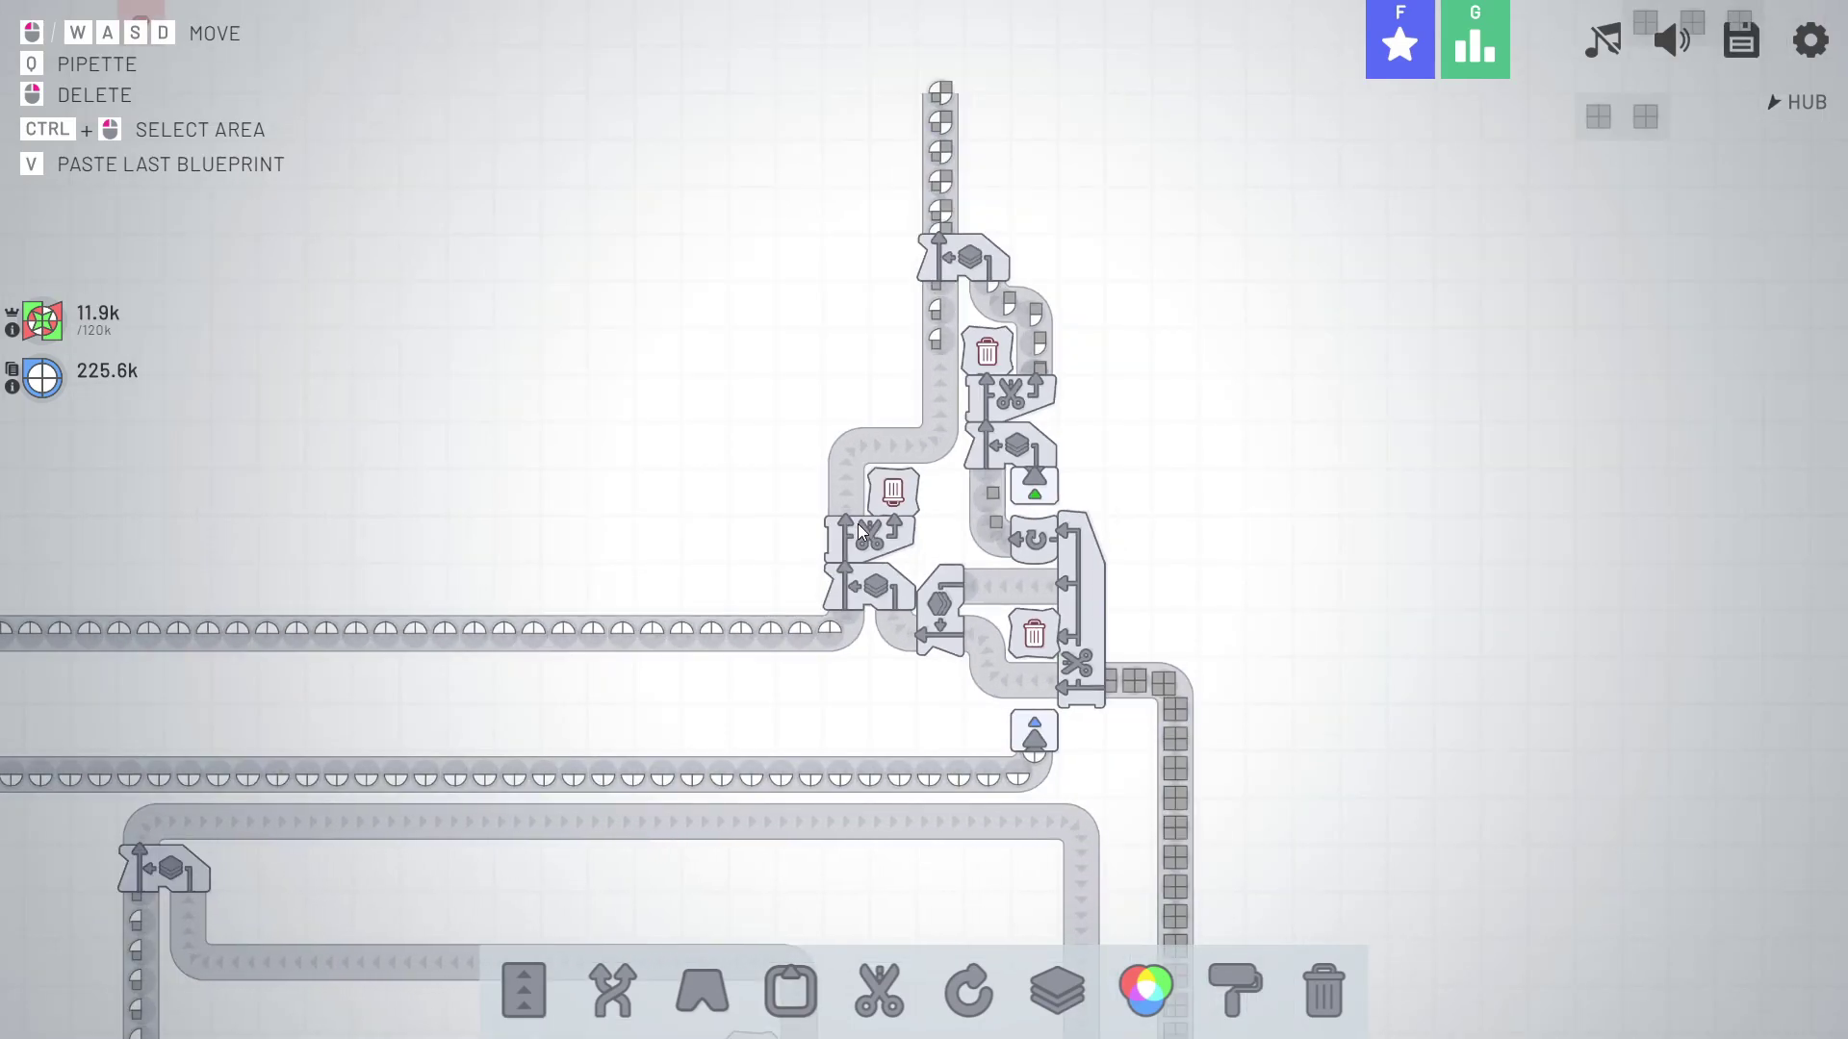
scroll(857, 525, up, 2)
scroll(967, 518, down, 4)
scroll(967, 517, up, 2)
scroll(1075, 630, down, 4)
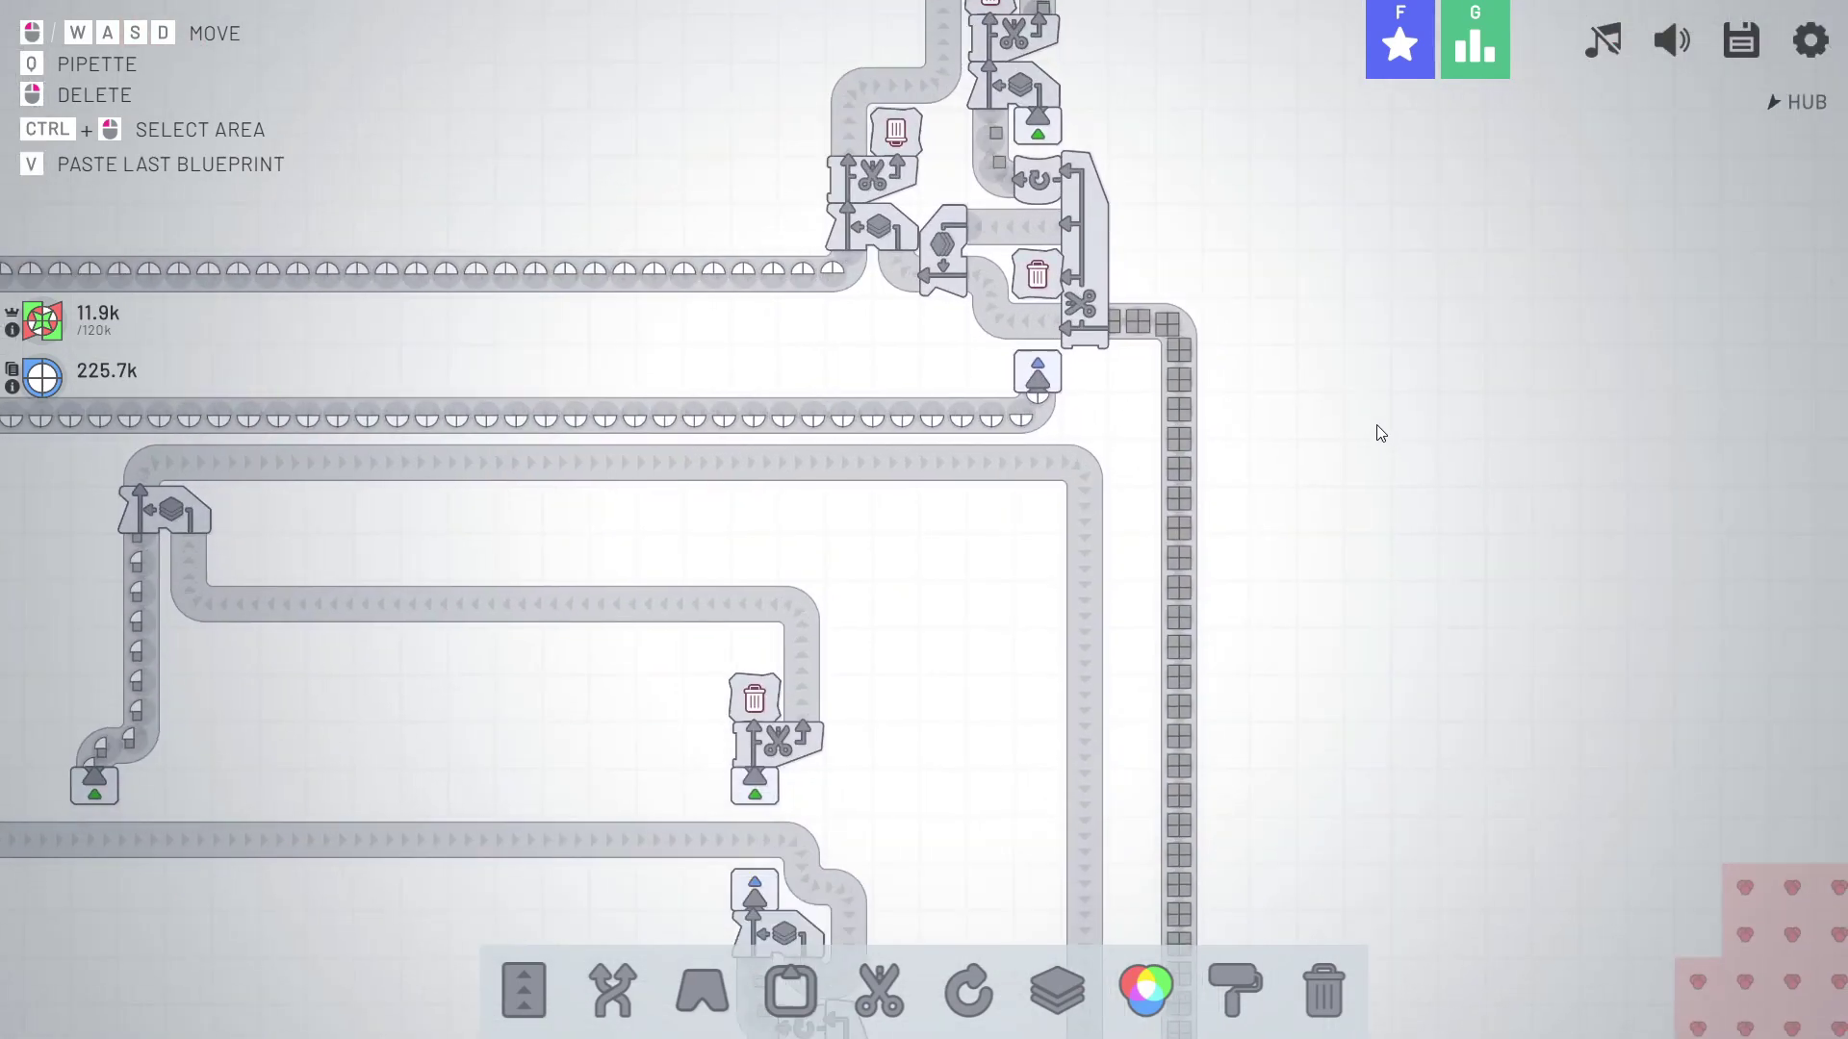
scroll(1386, 433, up, 2)
scroll(1387, 635, up, 2)
scroll(723, 562, up, 1)
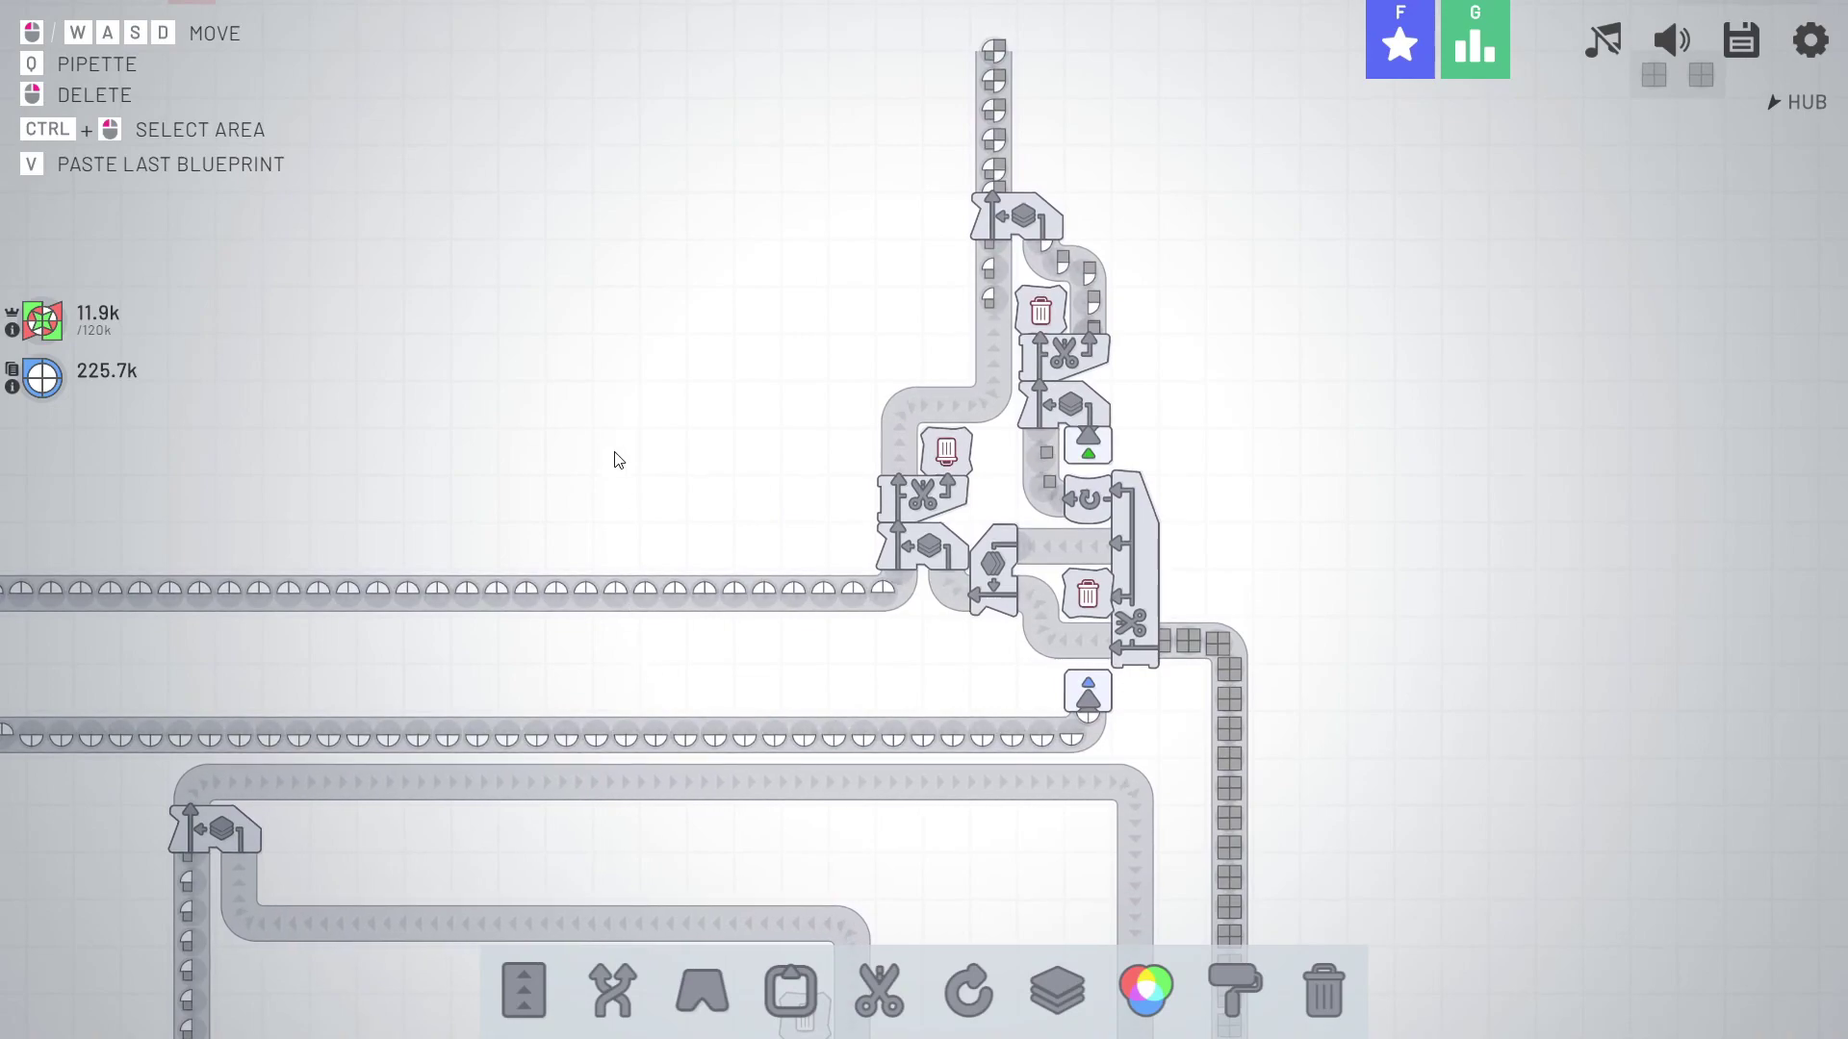
key(a)
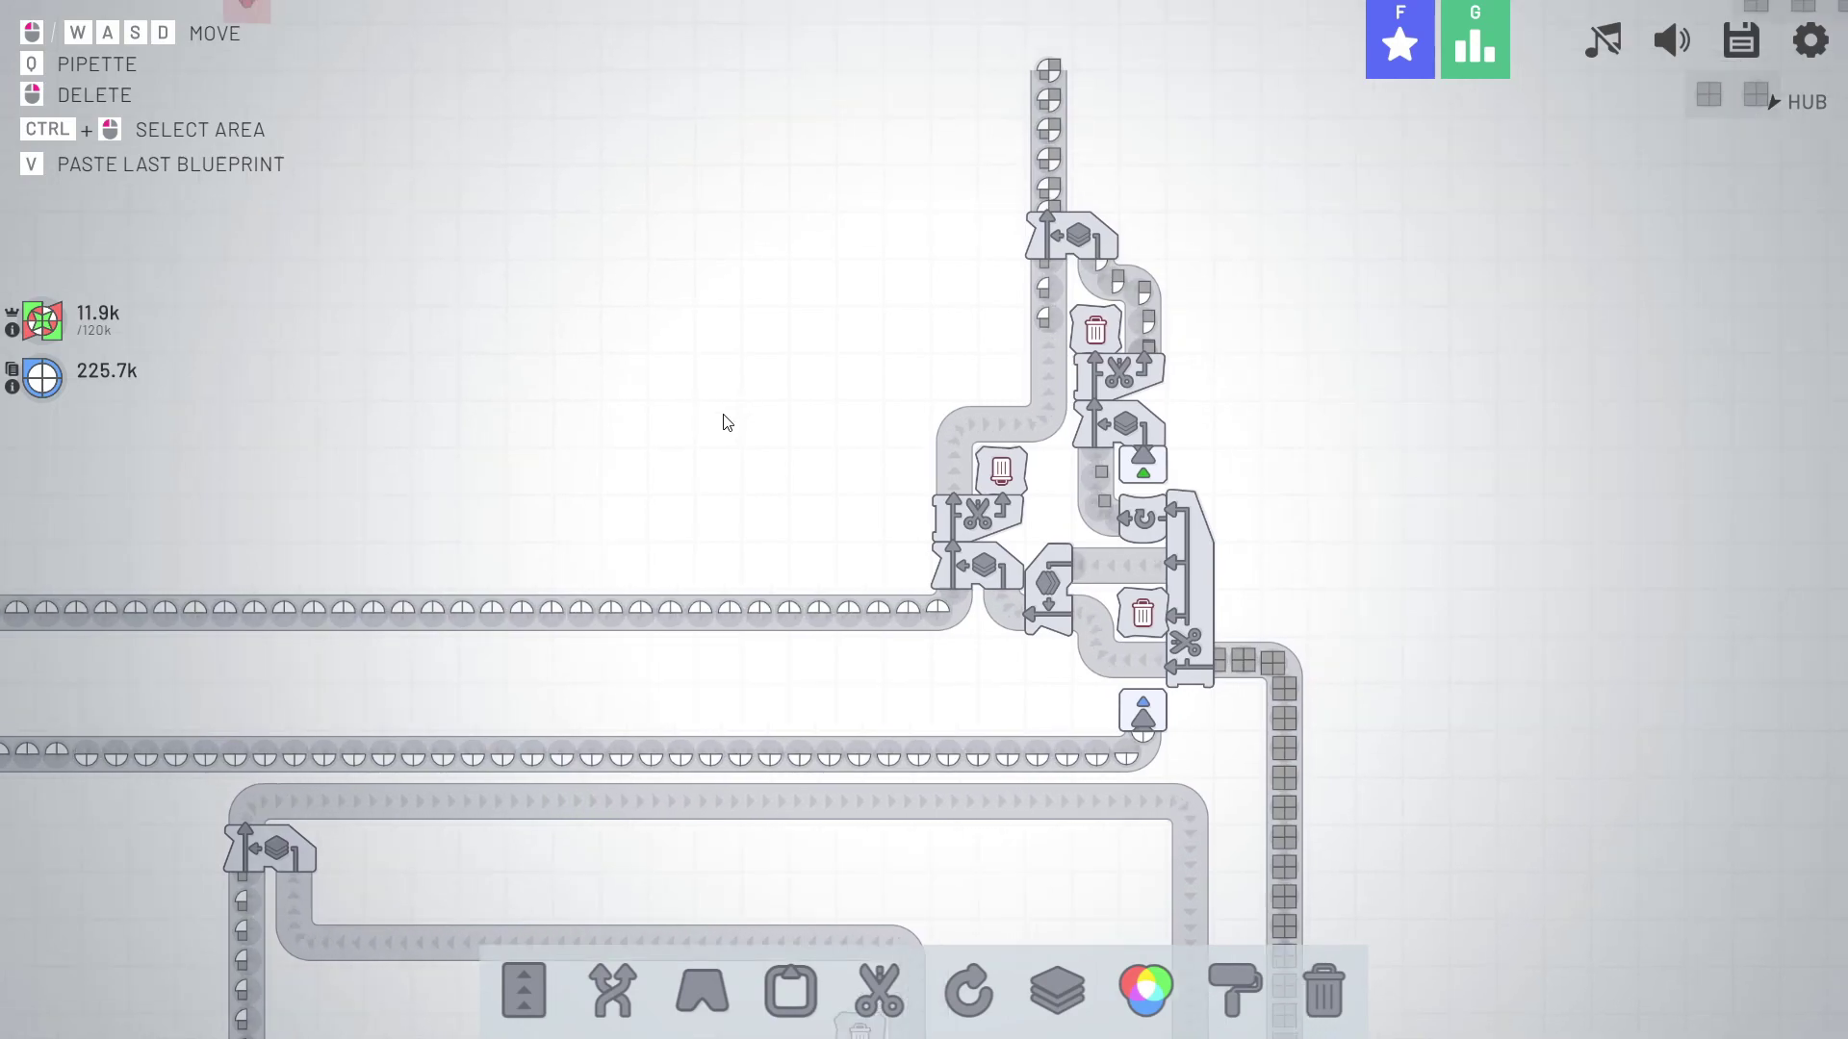
key(d)
key(w)
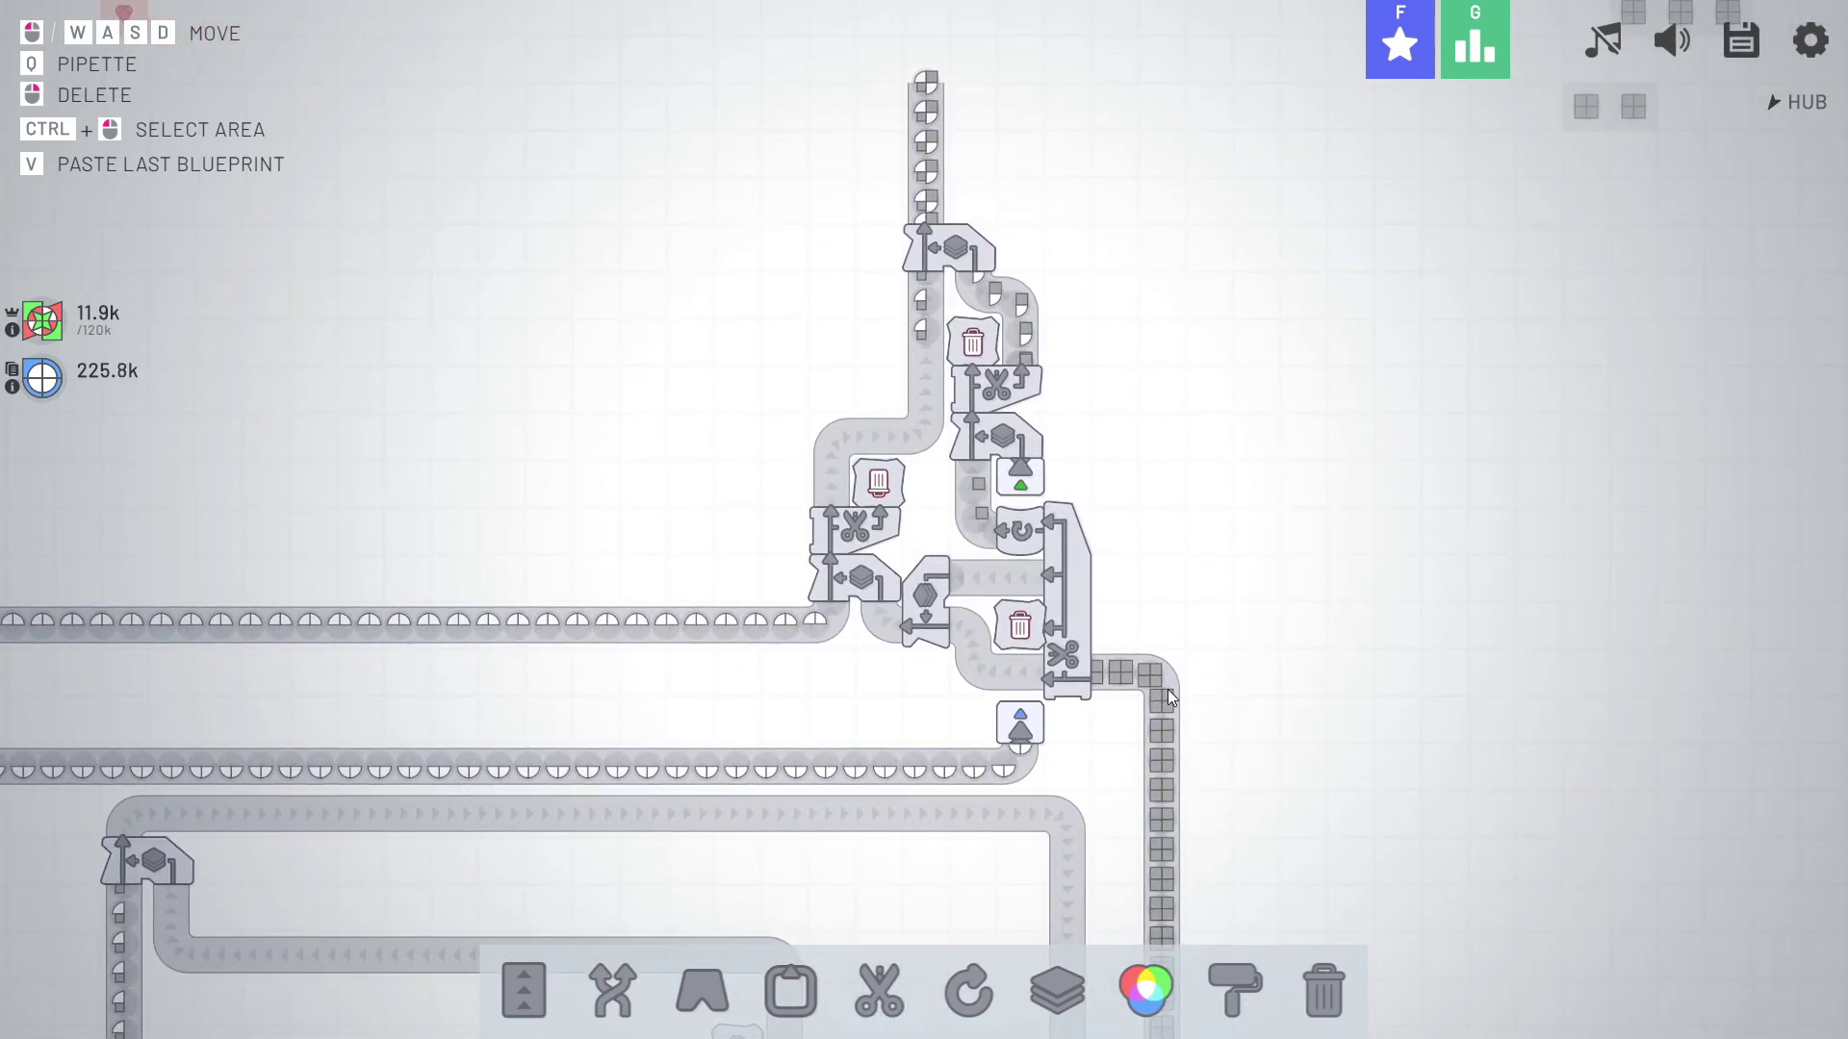
key(w)
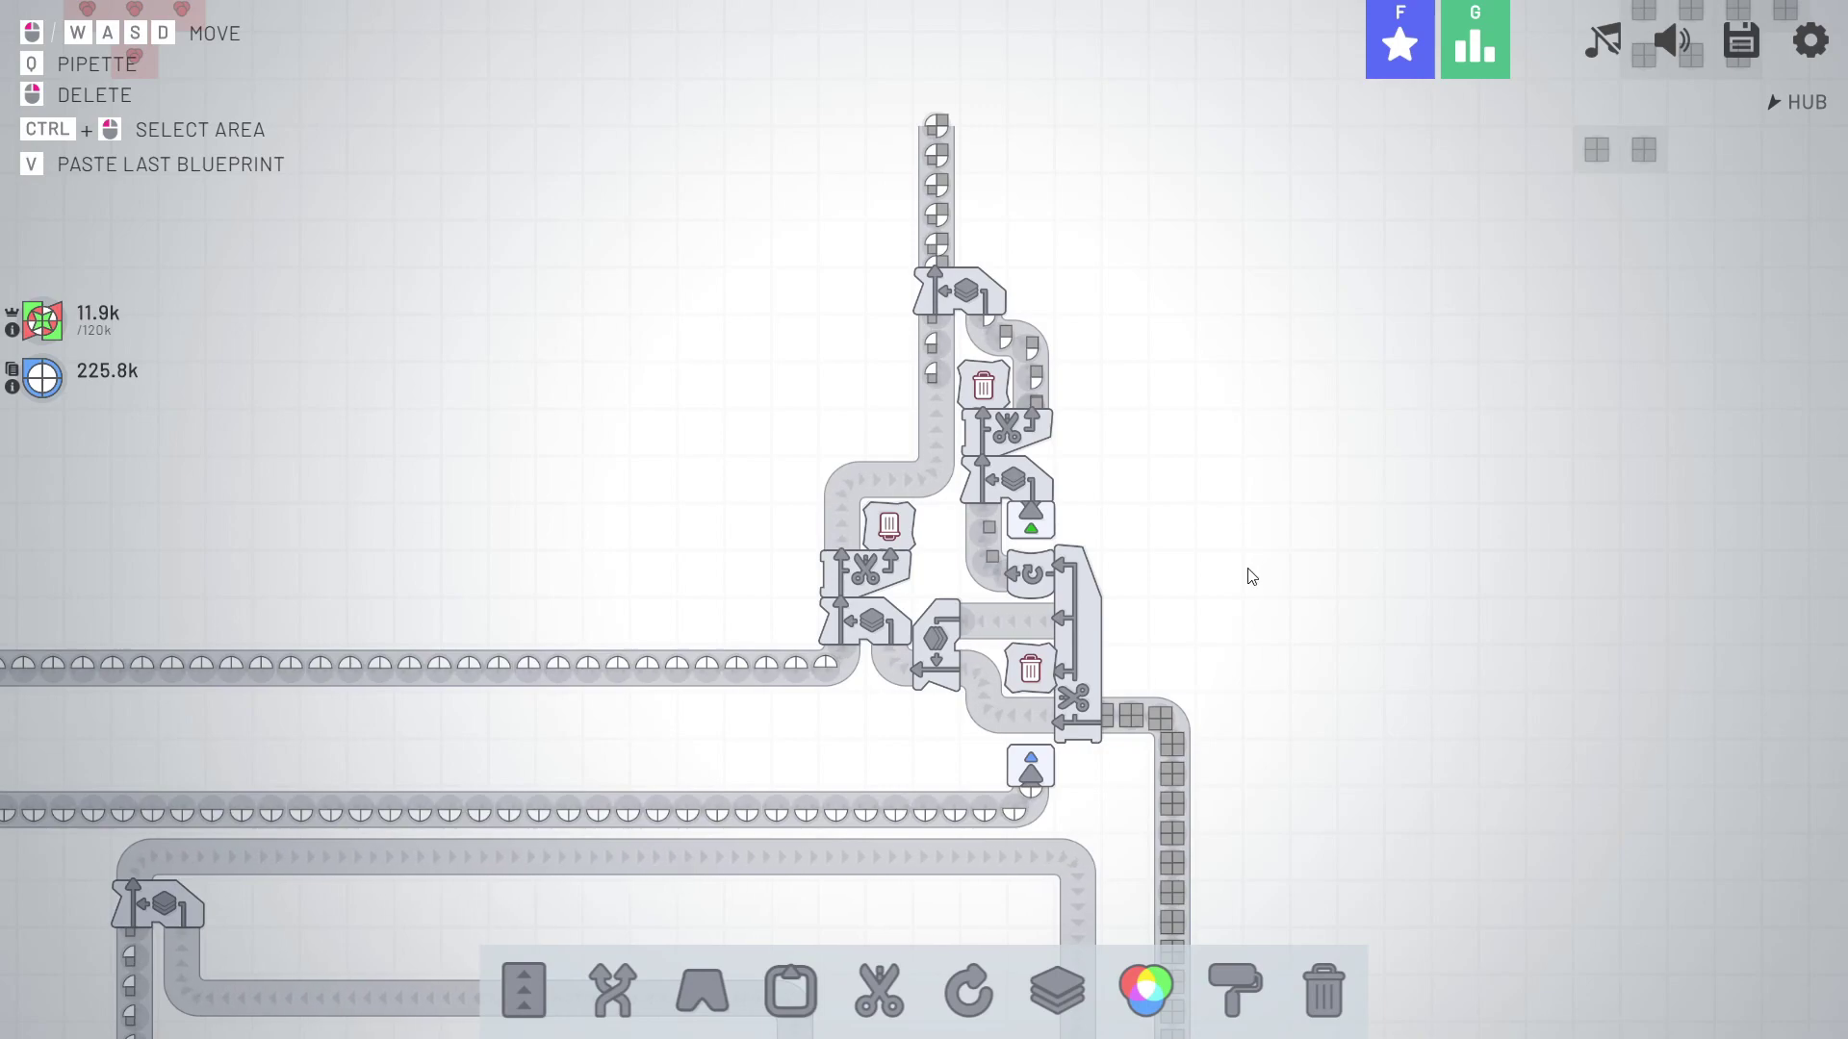
scroll(1253, 580, down, 3)
scroll(997, 595, down, 2)
scroll(997, 596, up, 1)
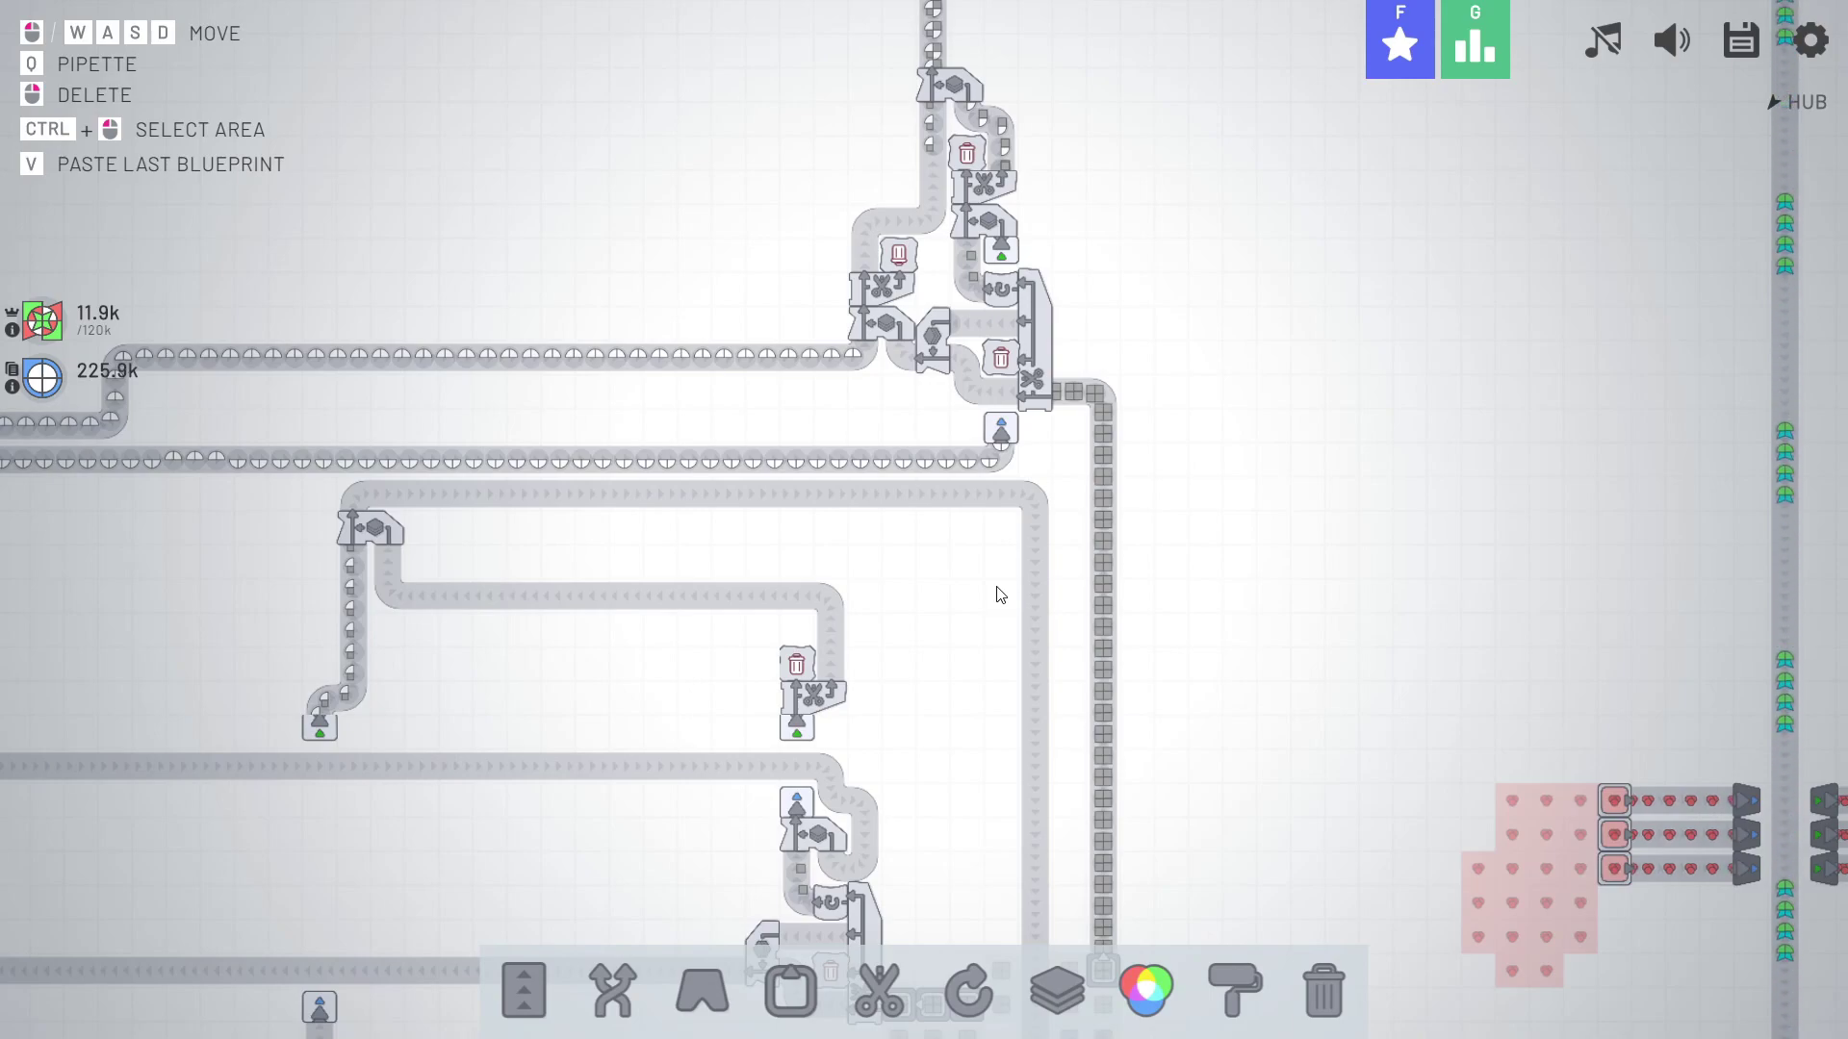
key(d)
key(d)
key(2)
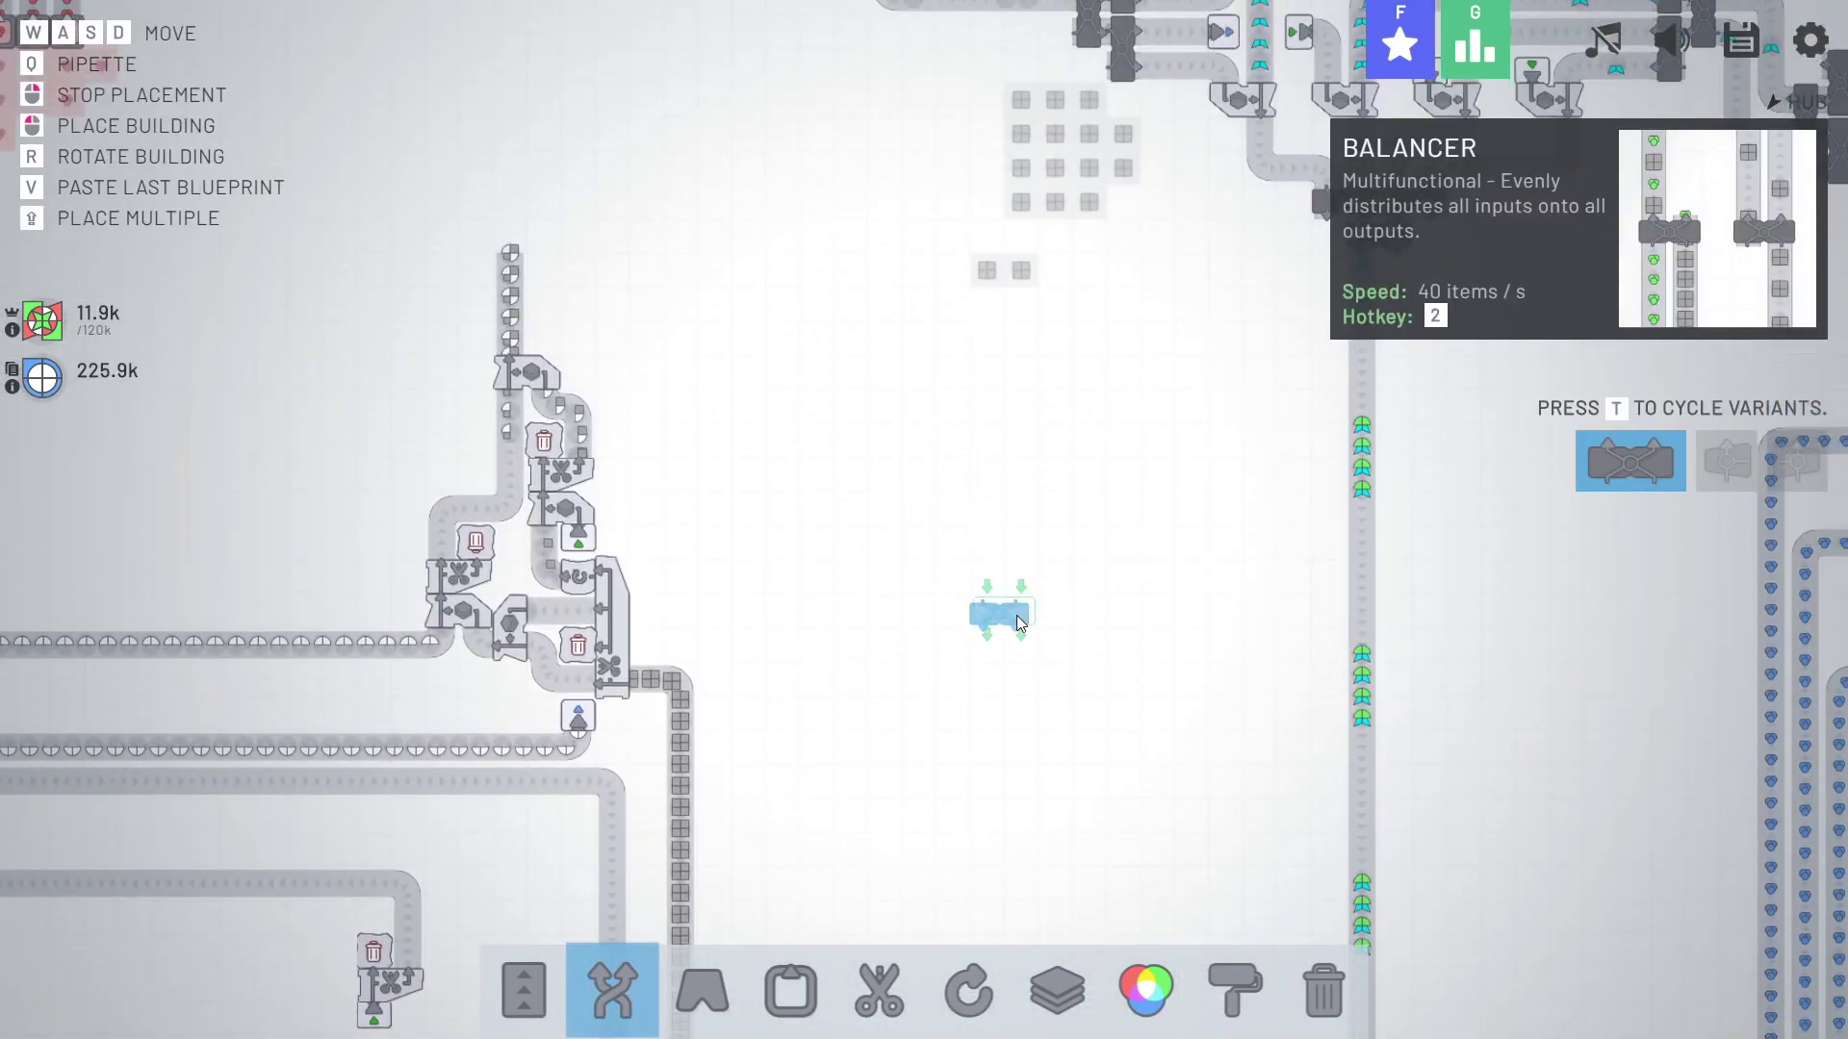
click(997, 626)
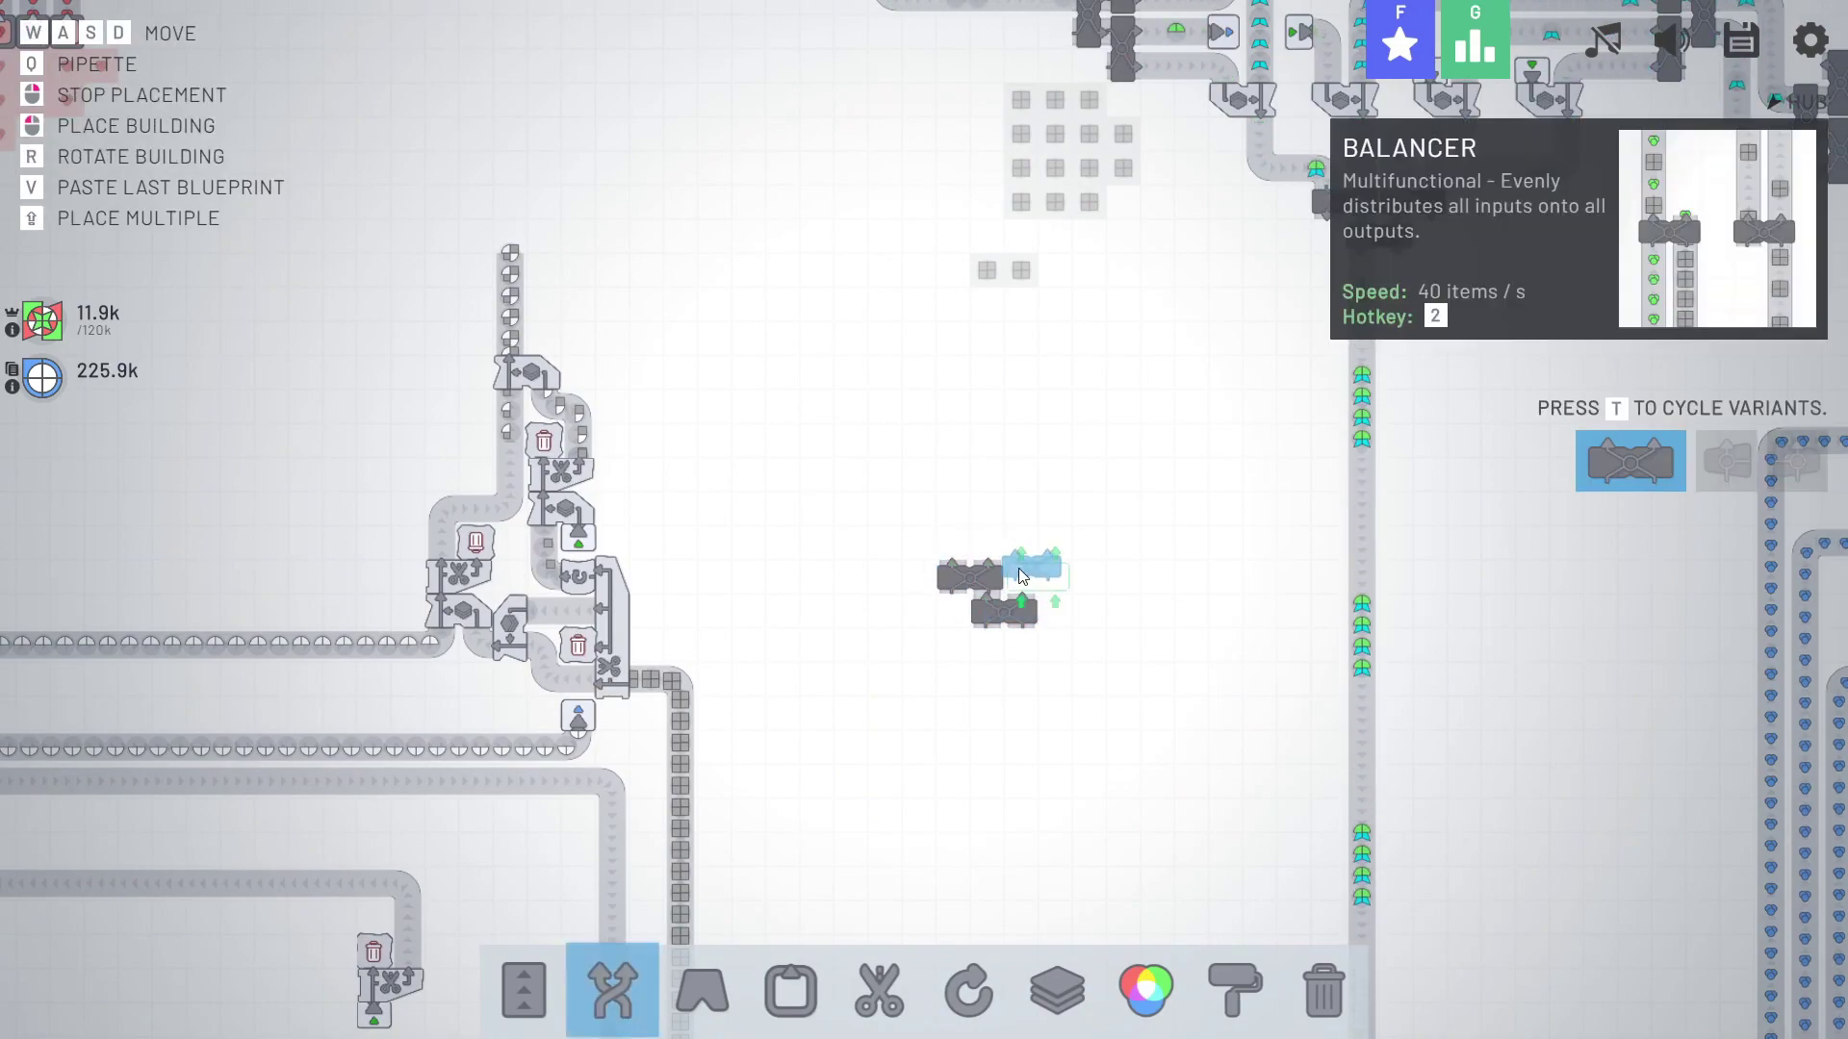
mouse_move(1054, 545)
mouse_down()
mouse_move(918, 542)
mouse_move(1154, 649)
mouse_up()
right_click(912, 543)
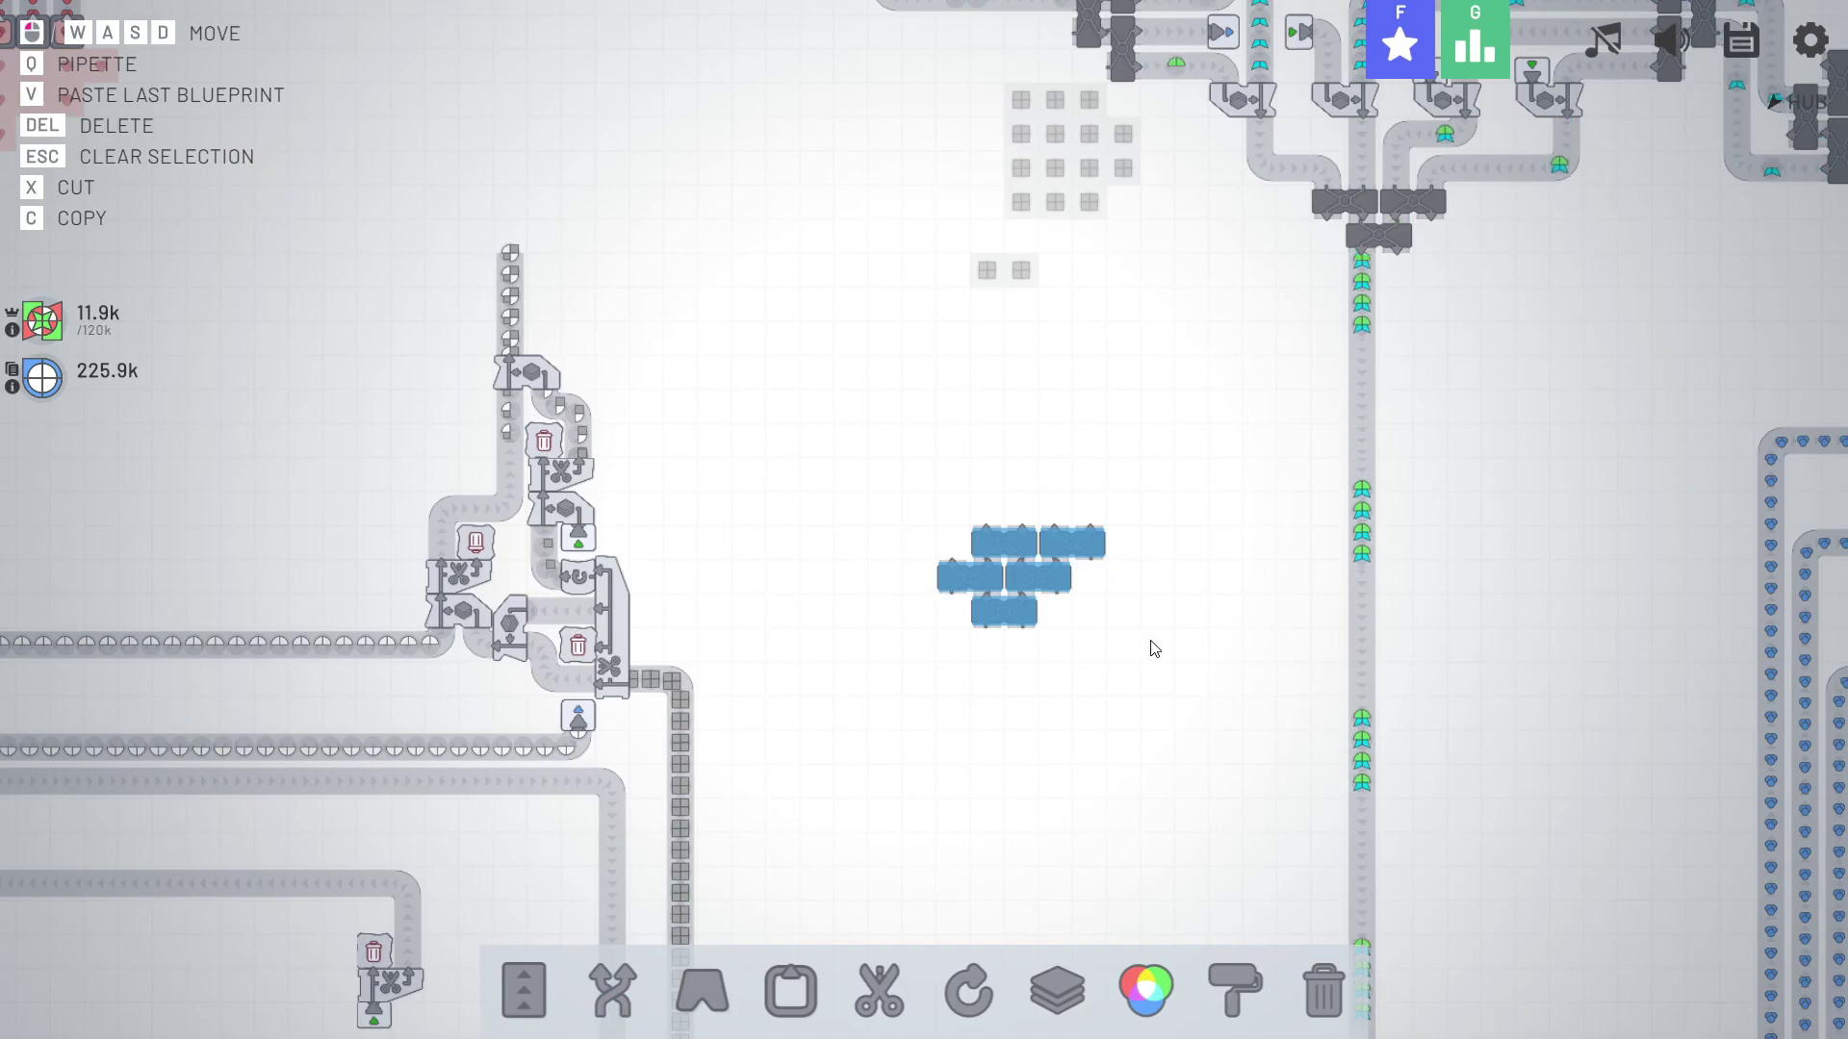
key(Delete)
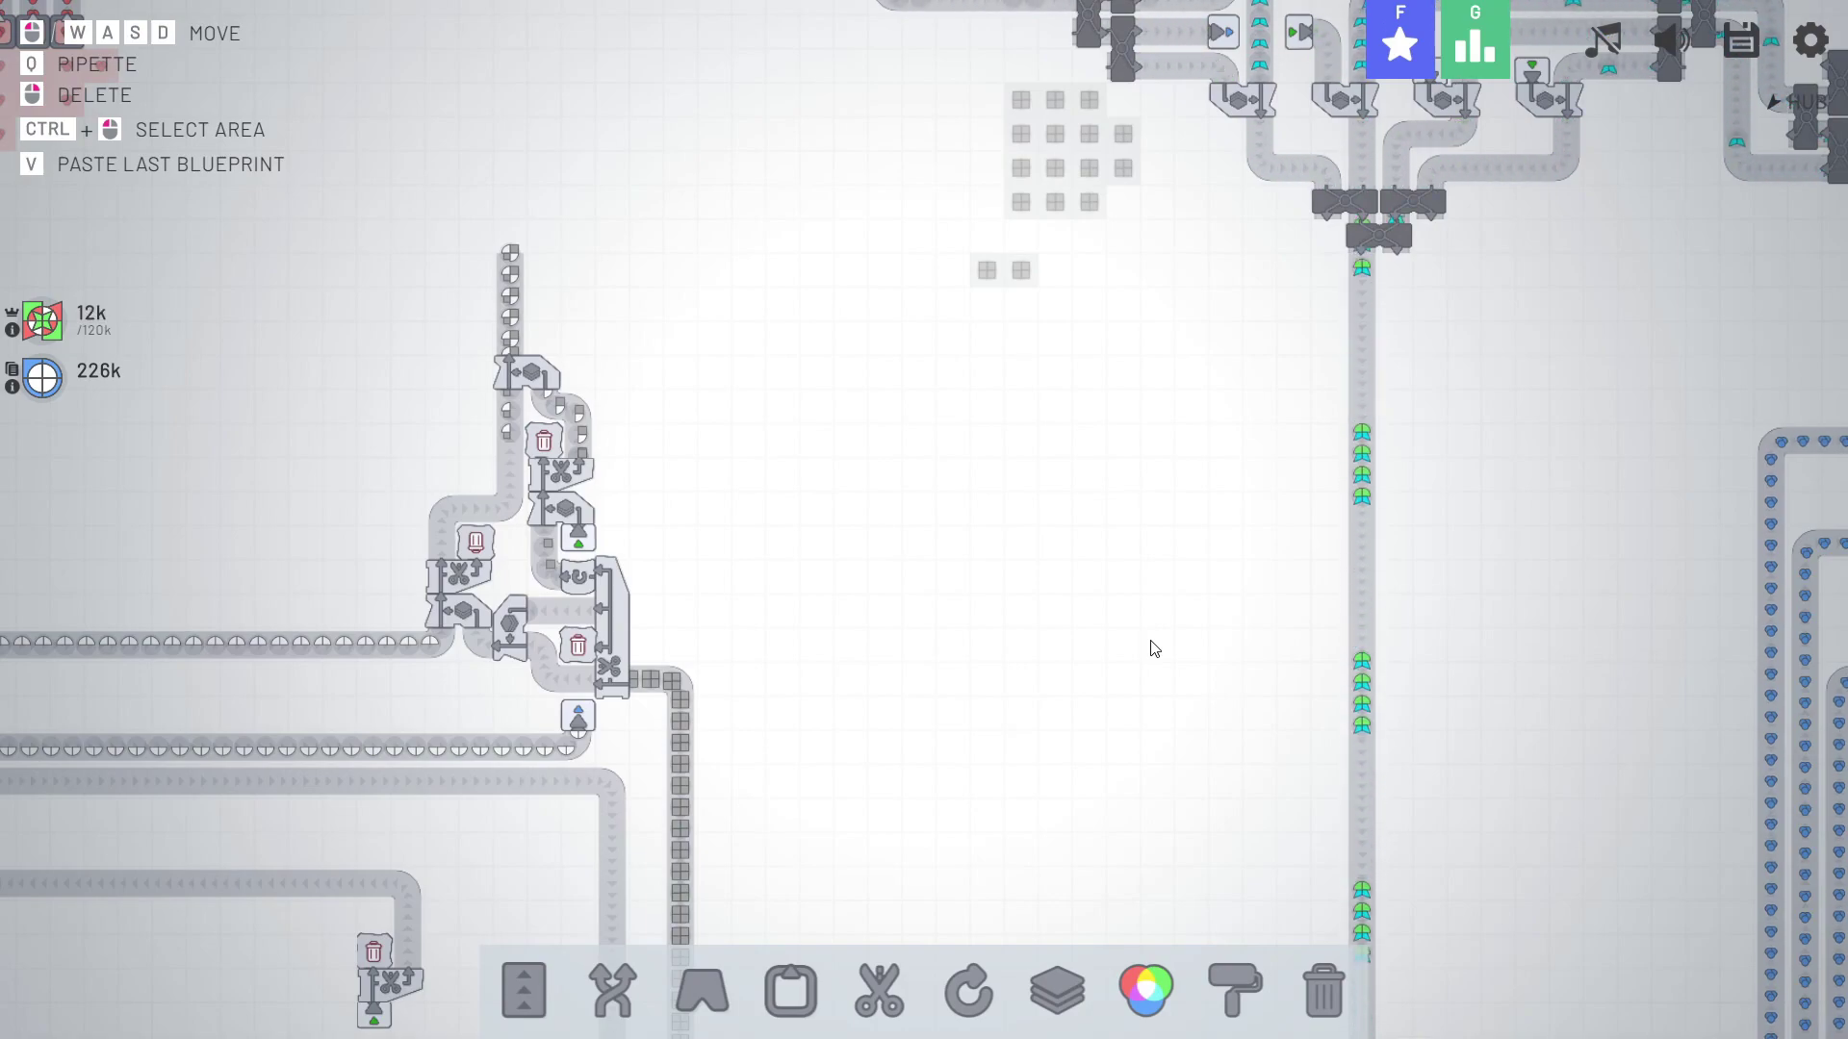
Pan around the compact module and the belts leading toward the hub.
key(a)
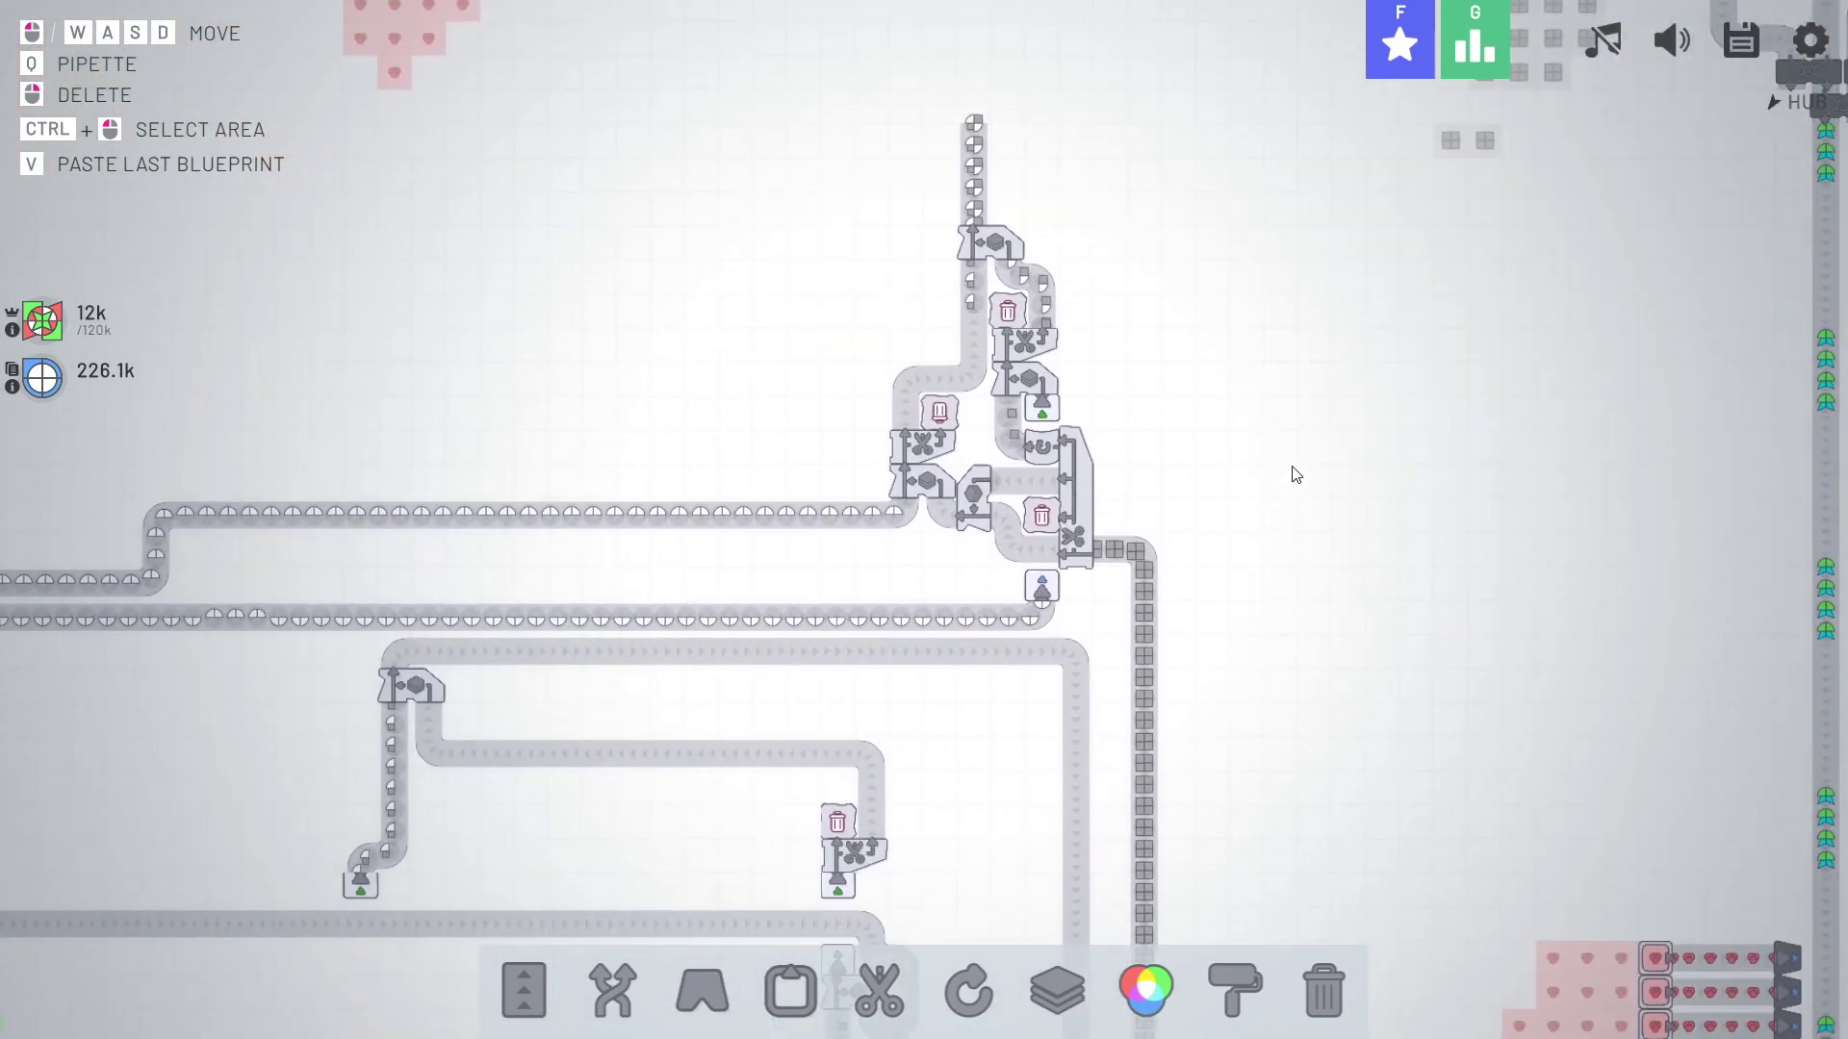
key(s)
key(a)
key(s)
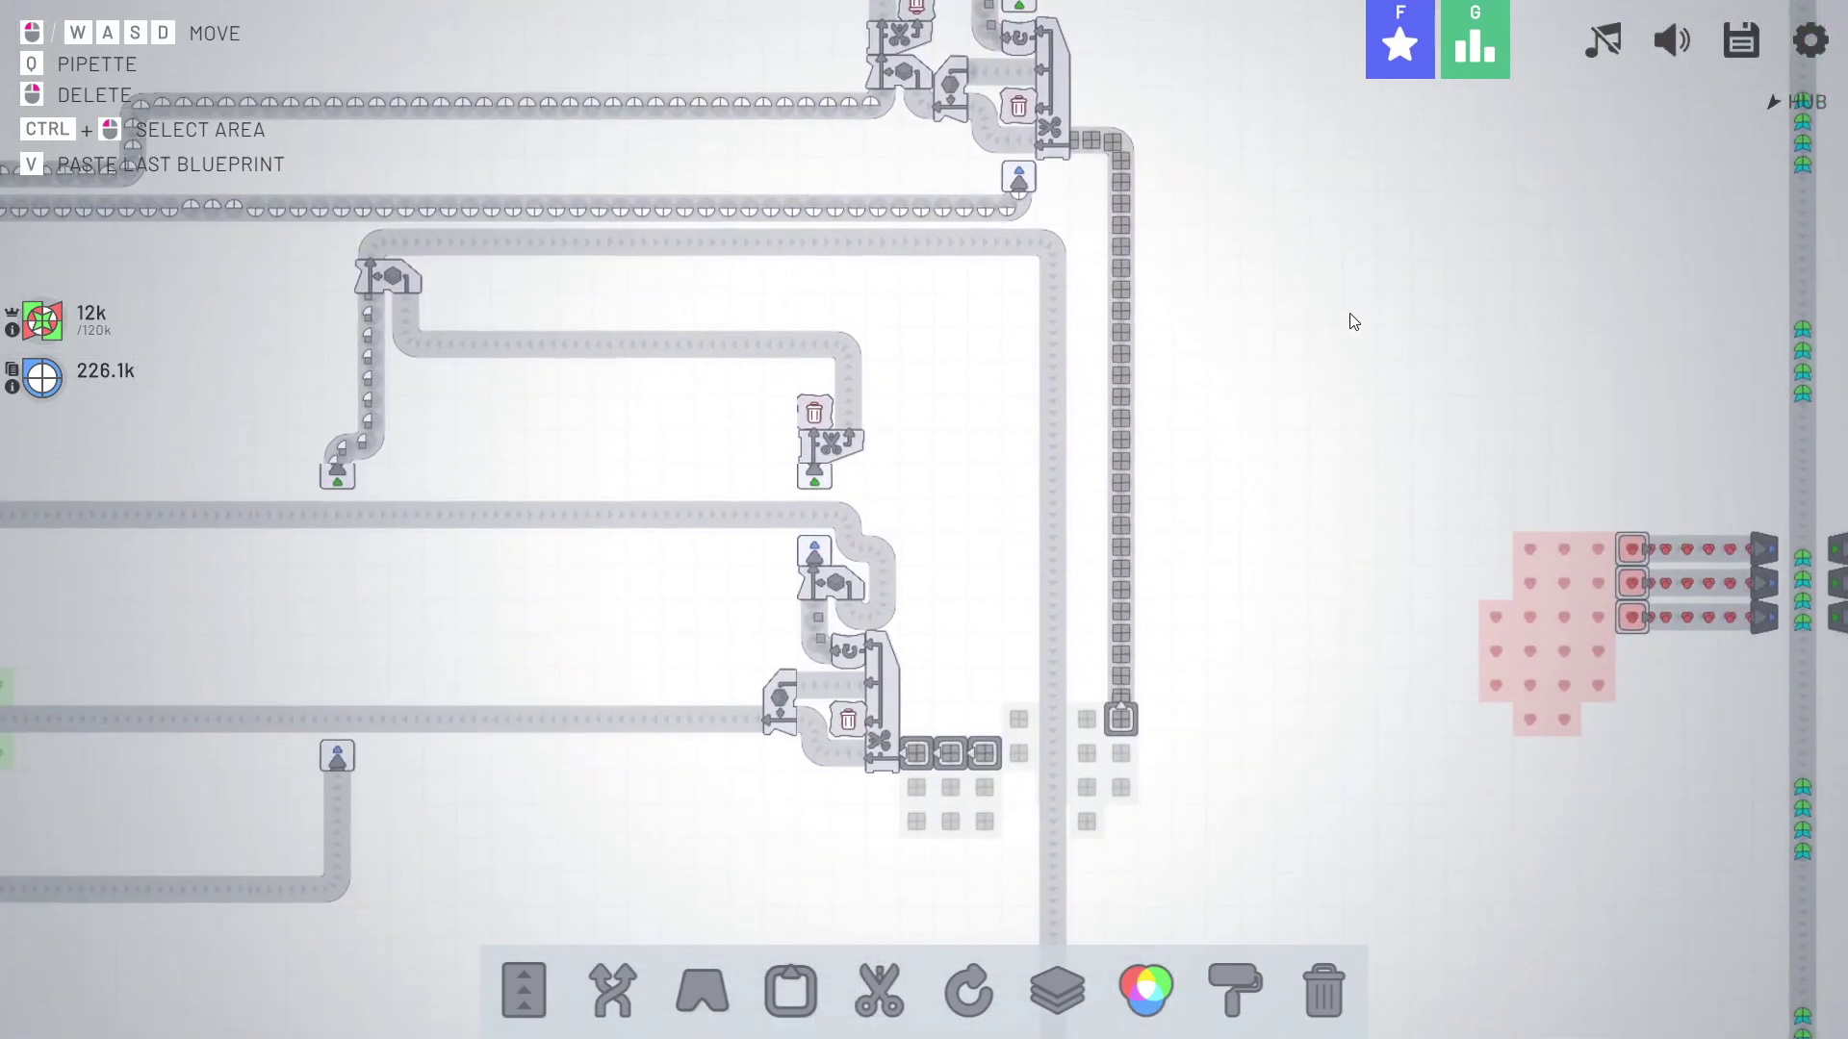
key(w)
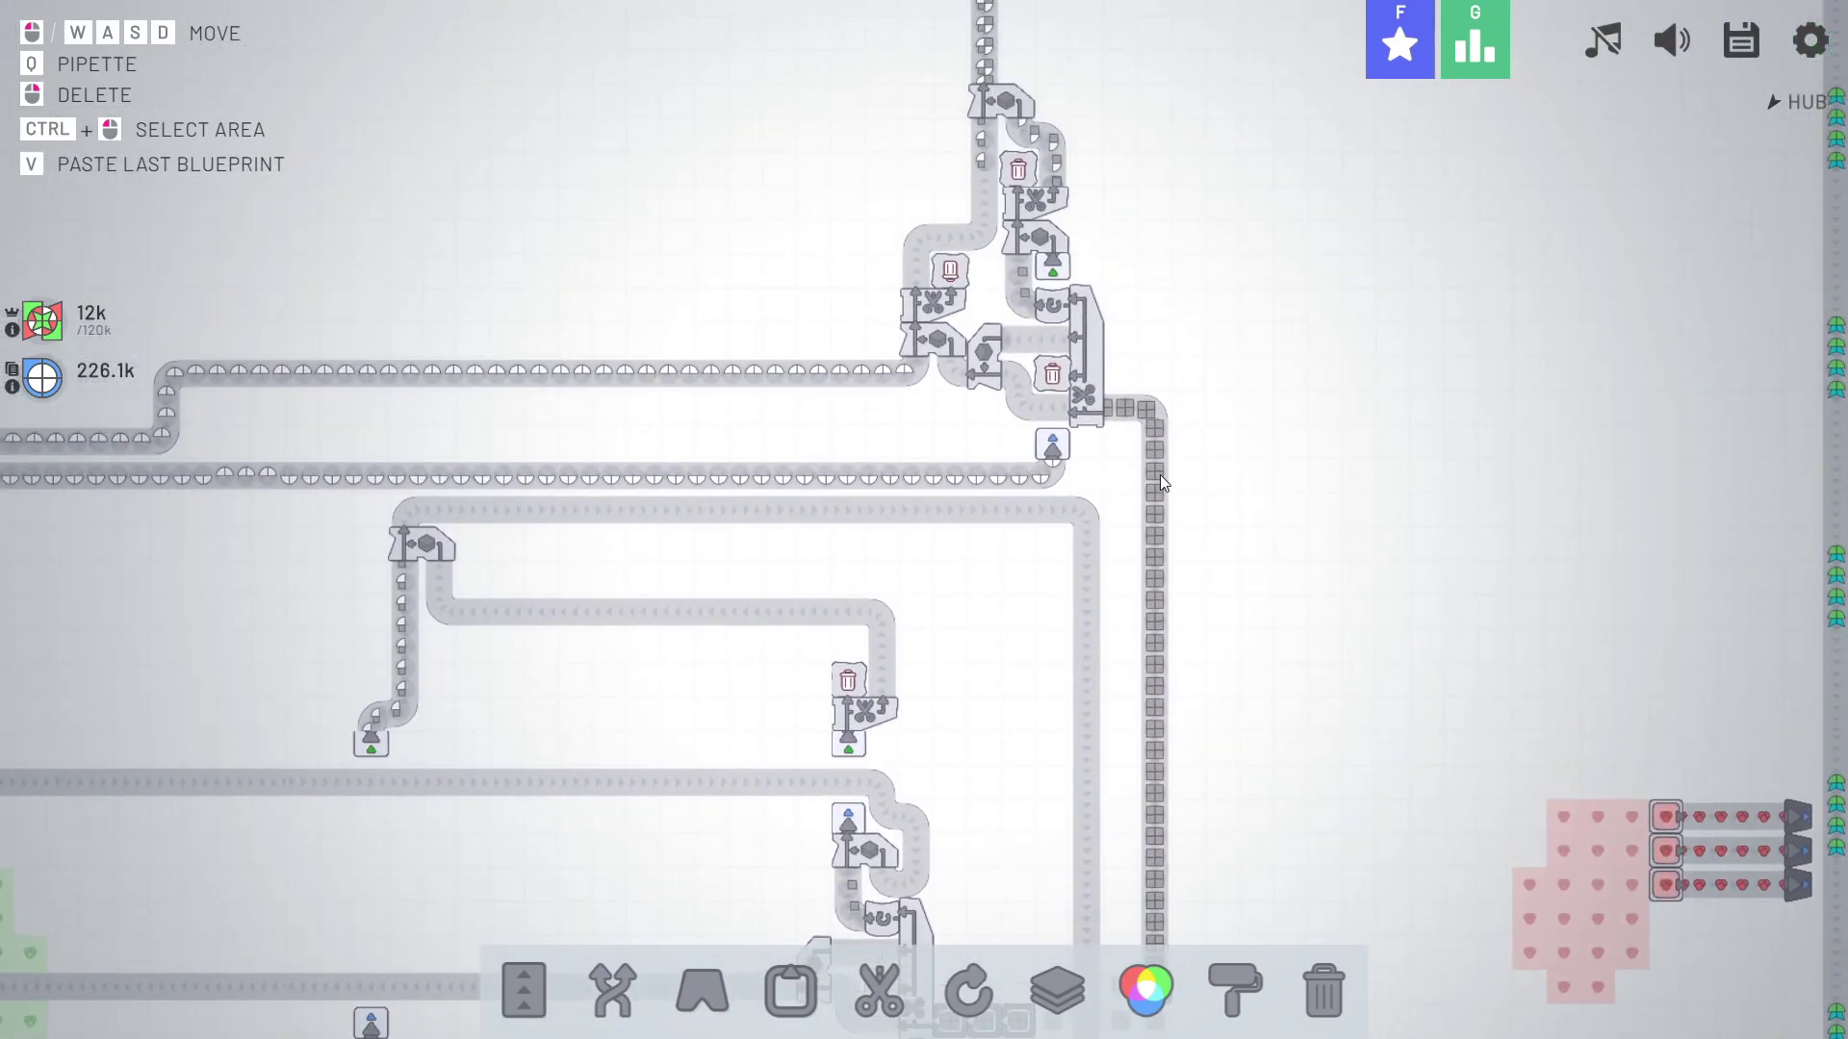
scroll(1204, 404, down, 3)
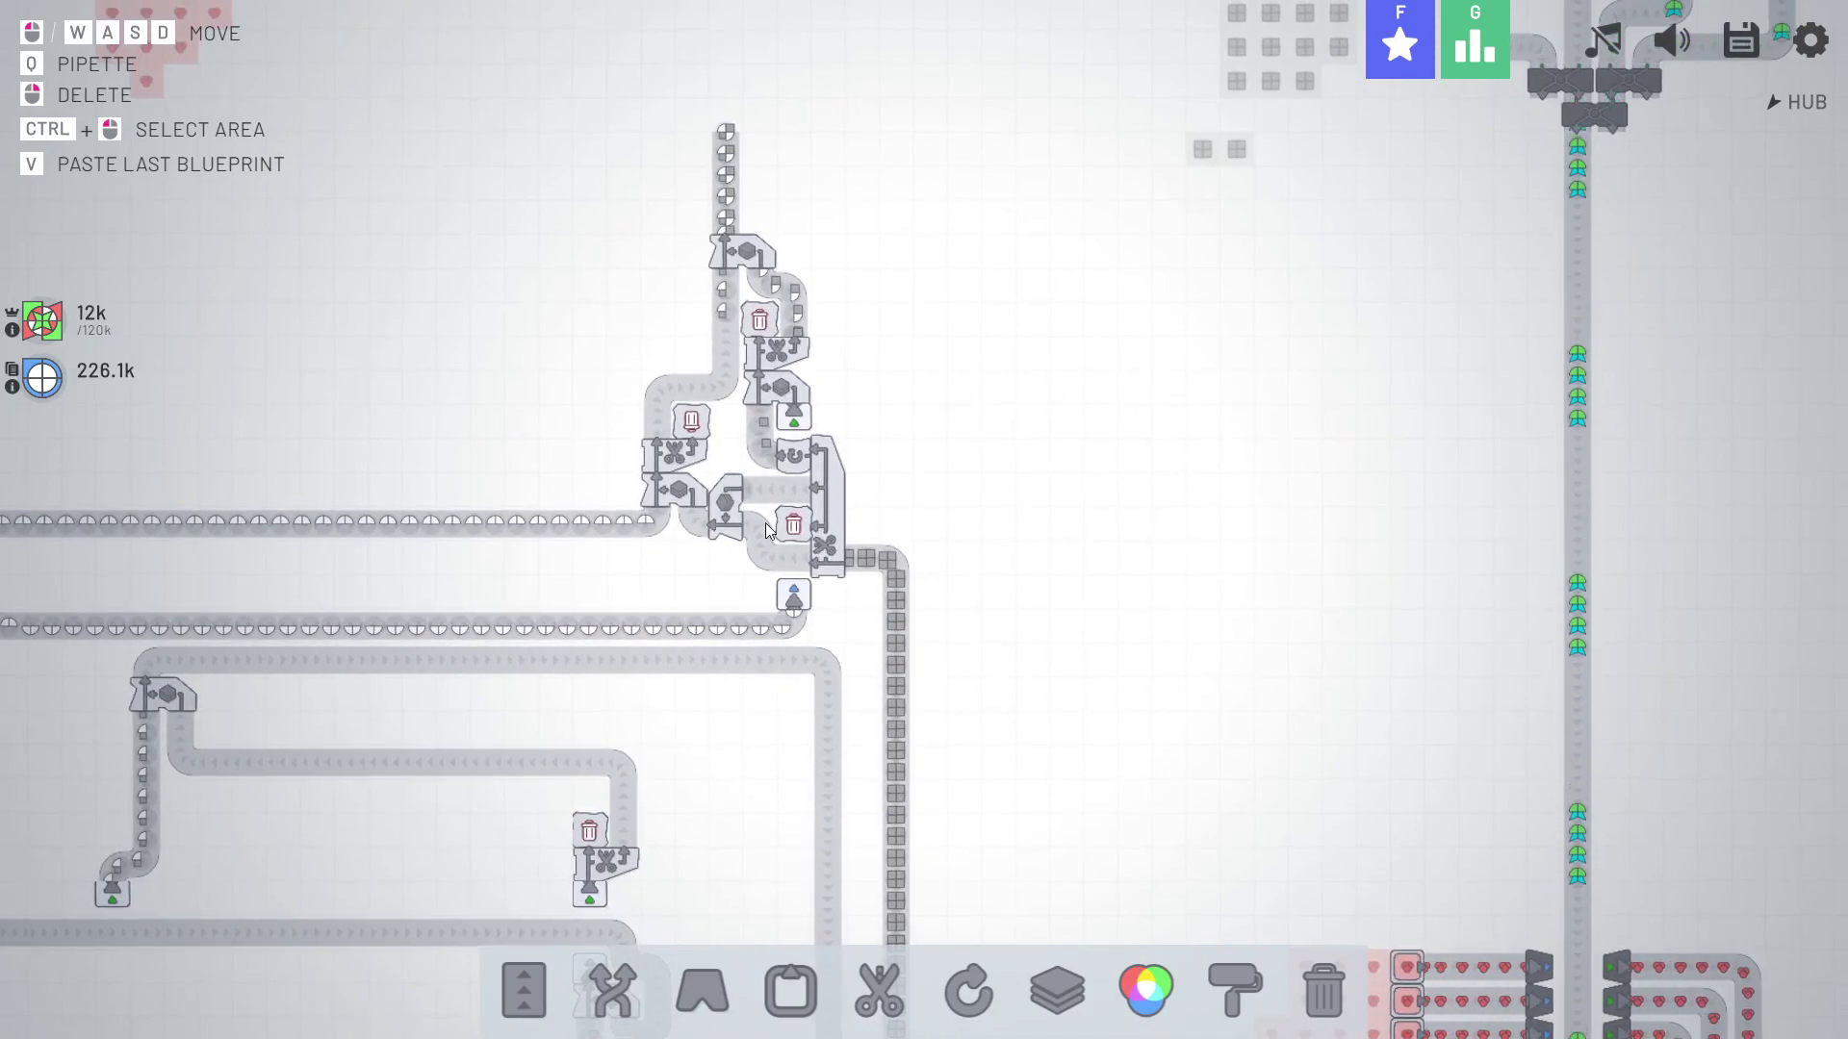
key(a)
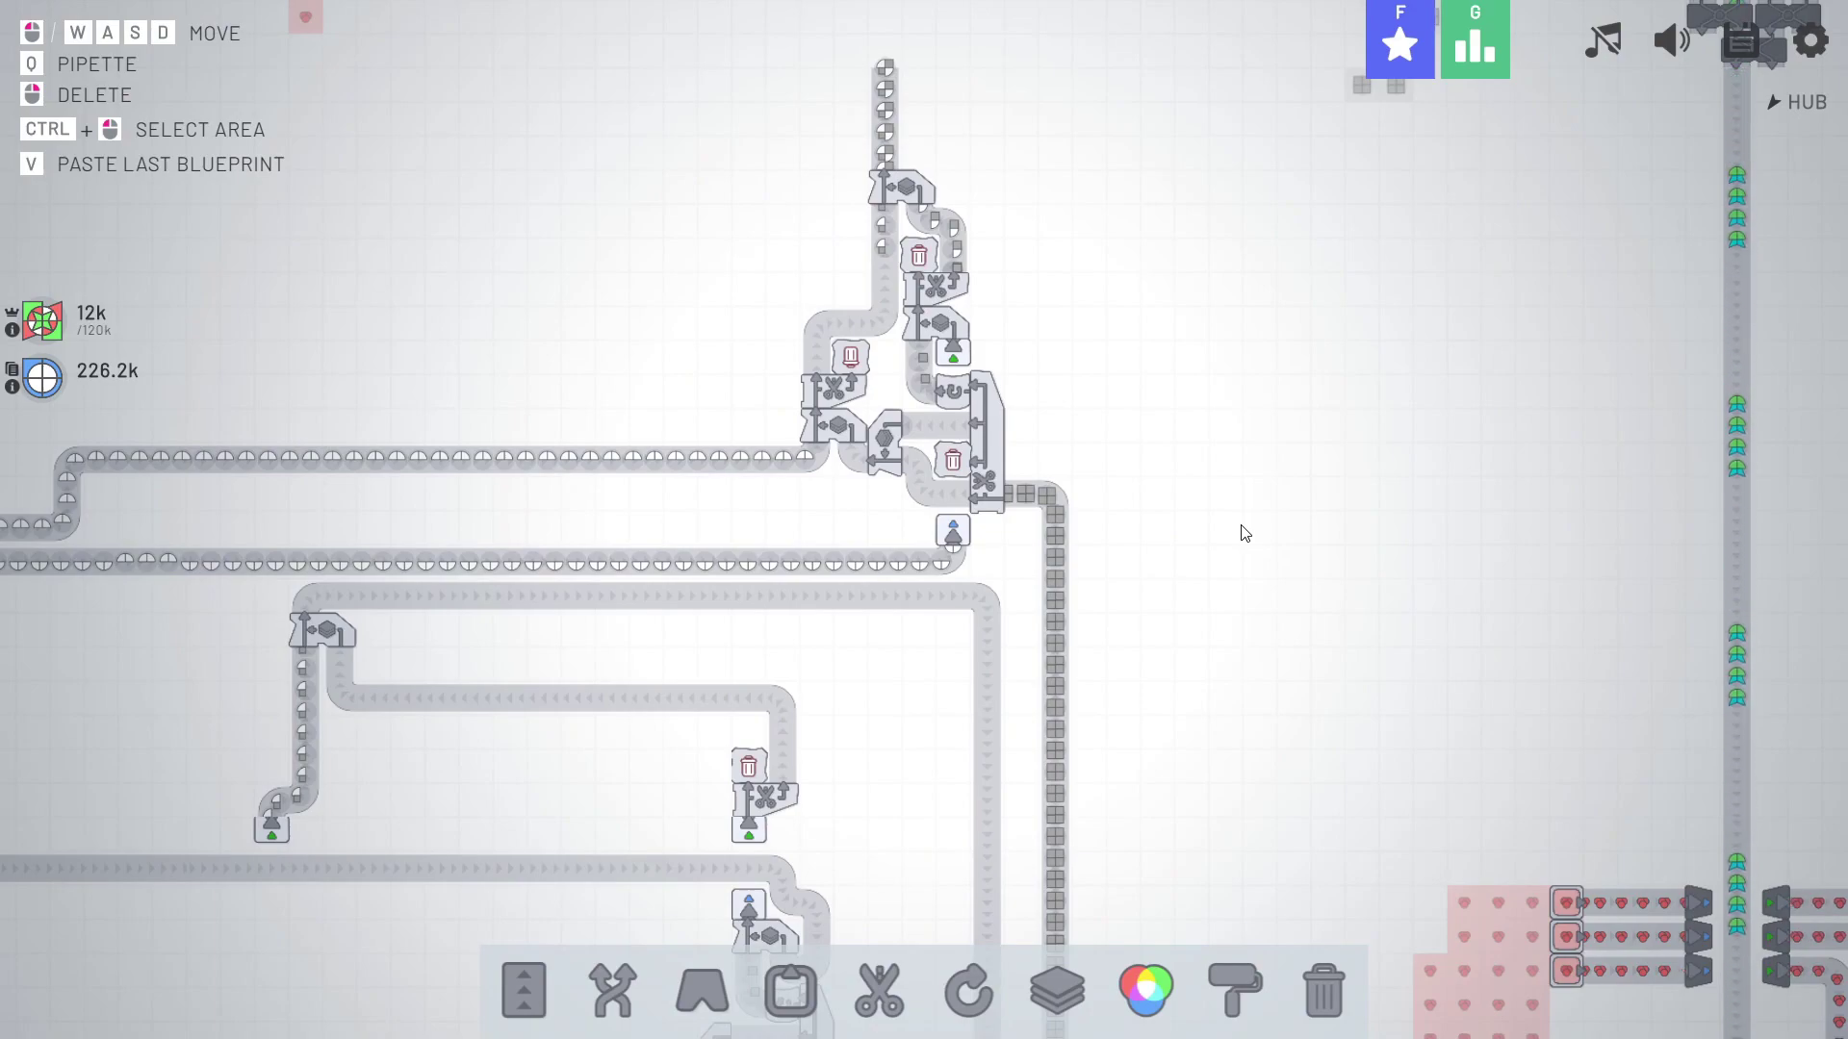
scroll(1245, 534, down, 2)
scroll(1240, 538, up, 2)
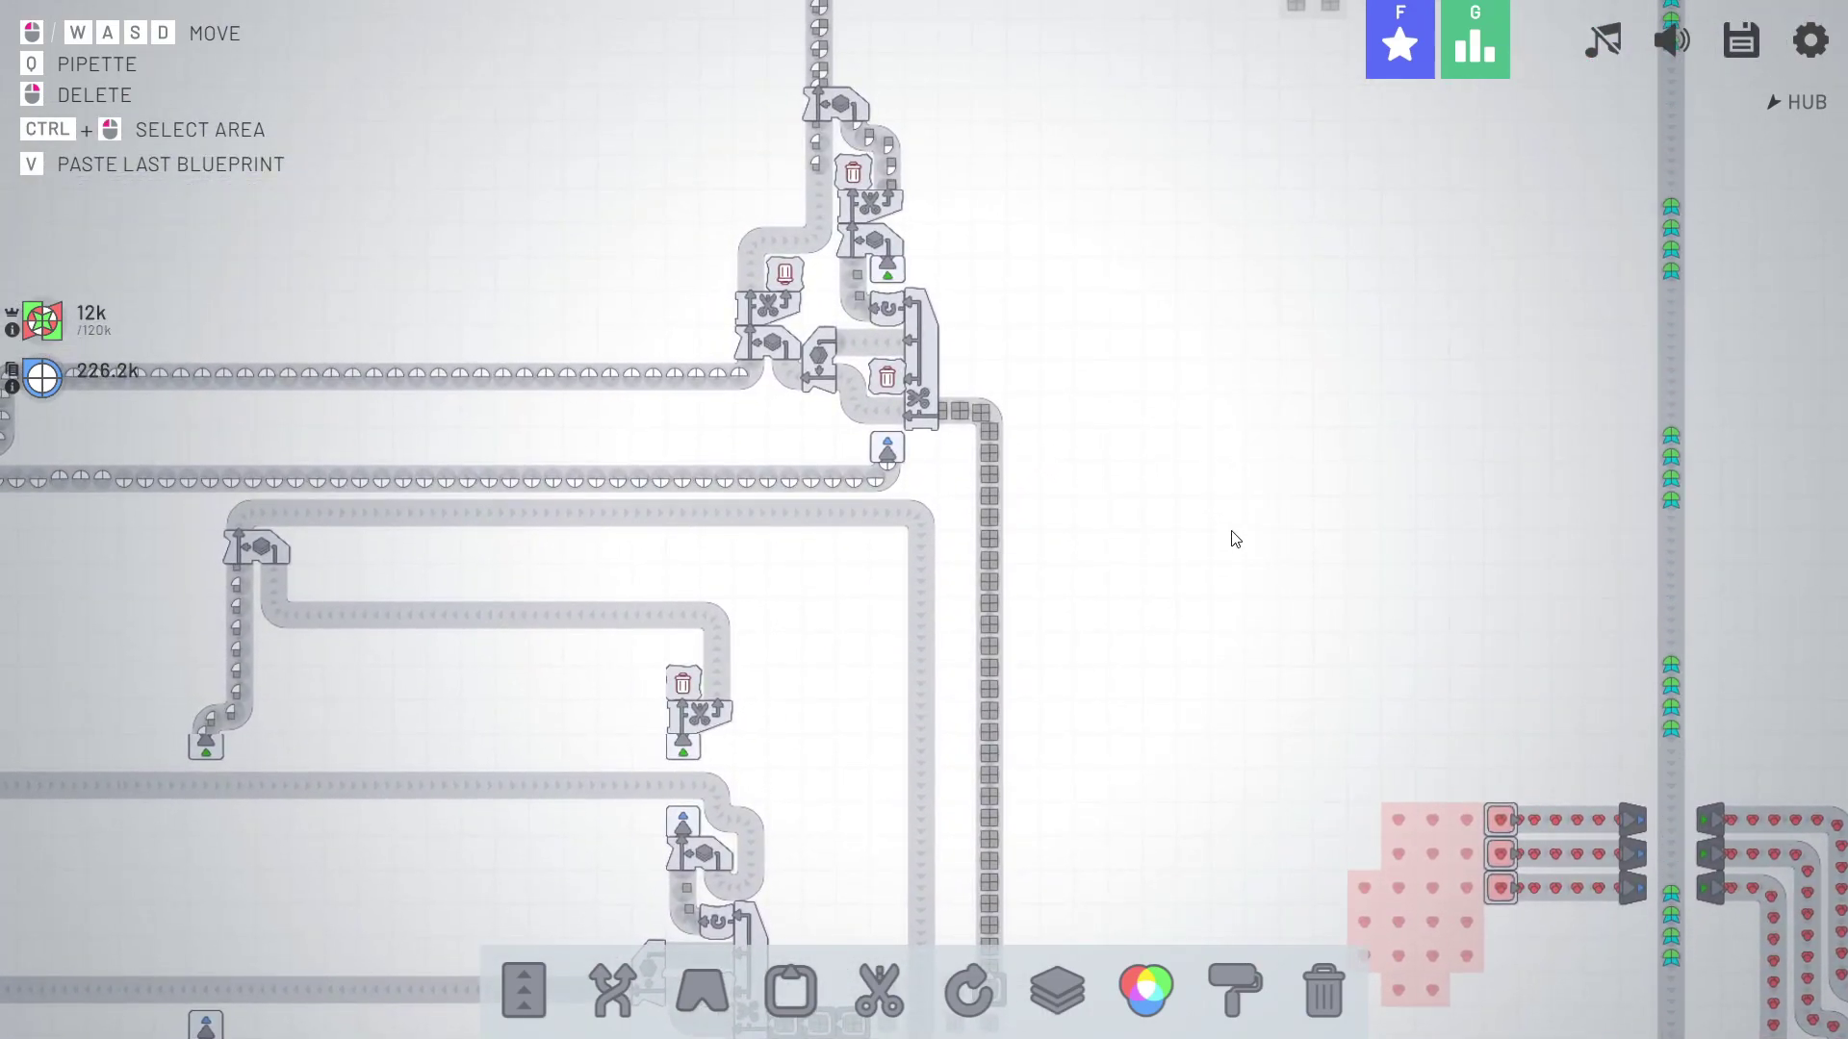
scroll(1155, 447, down, 2)
scroll(1269, 603, up, 3)
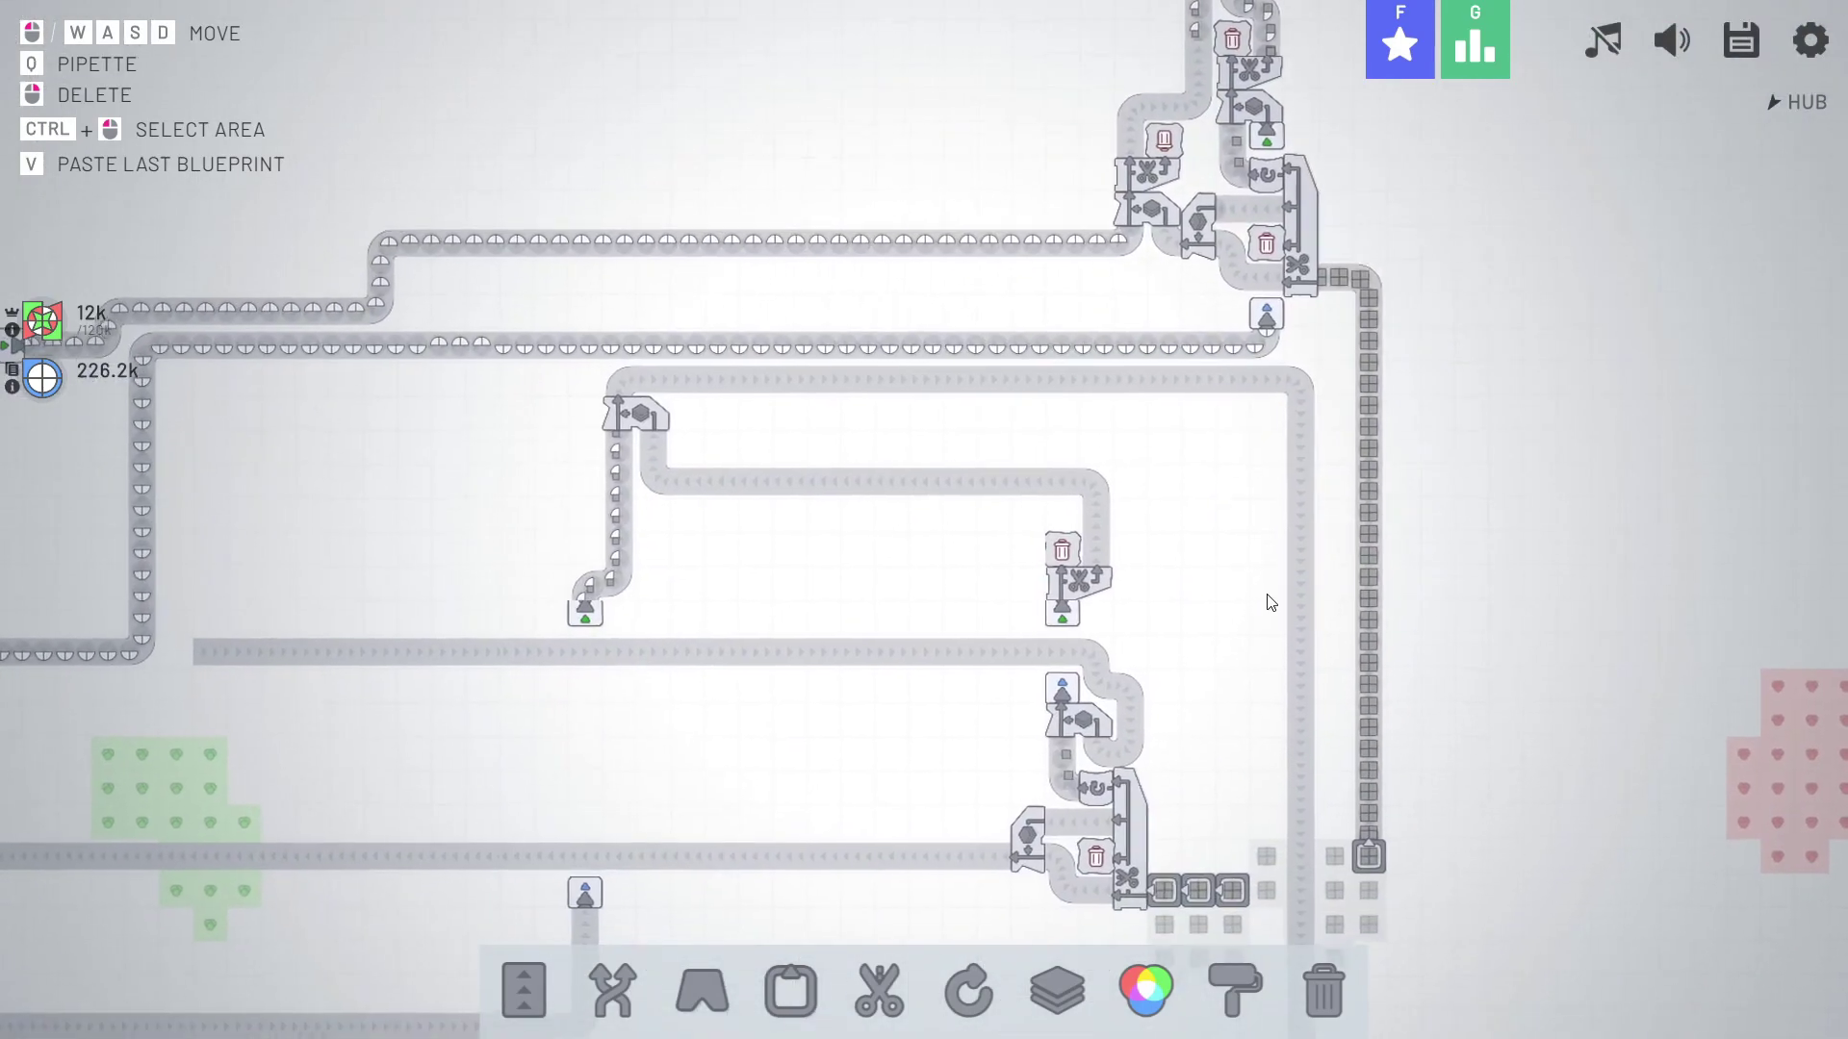
scroll(1270, 601, down, 2)
scroll(1270, 602, down, 2)
scroll(1040, 548, up, 3)
scroll(1350, 729, up, 2)
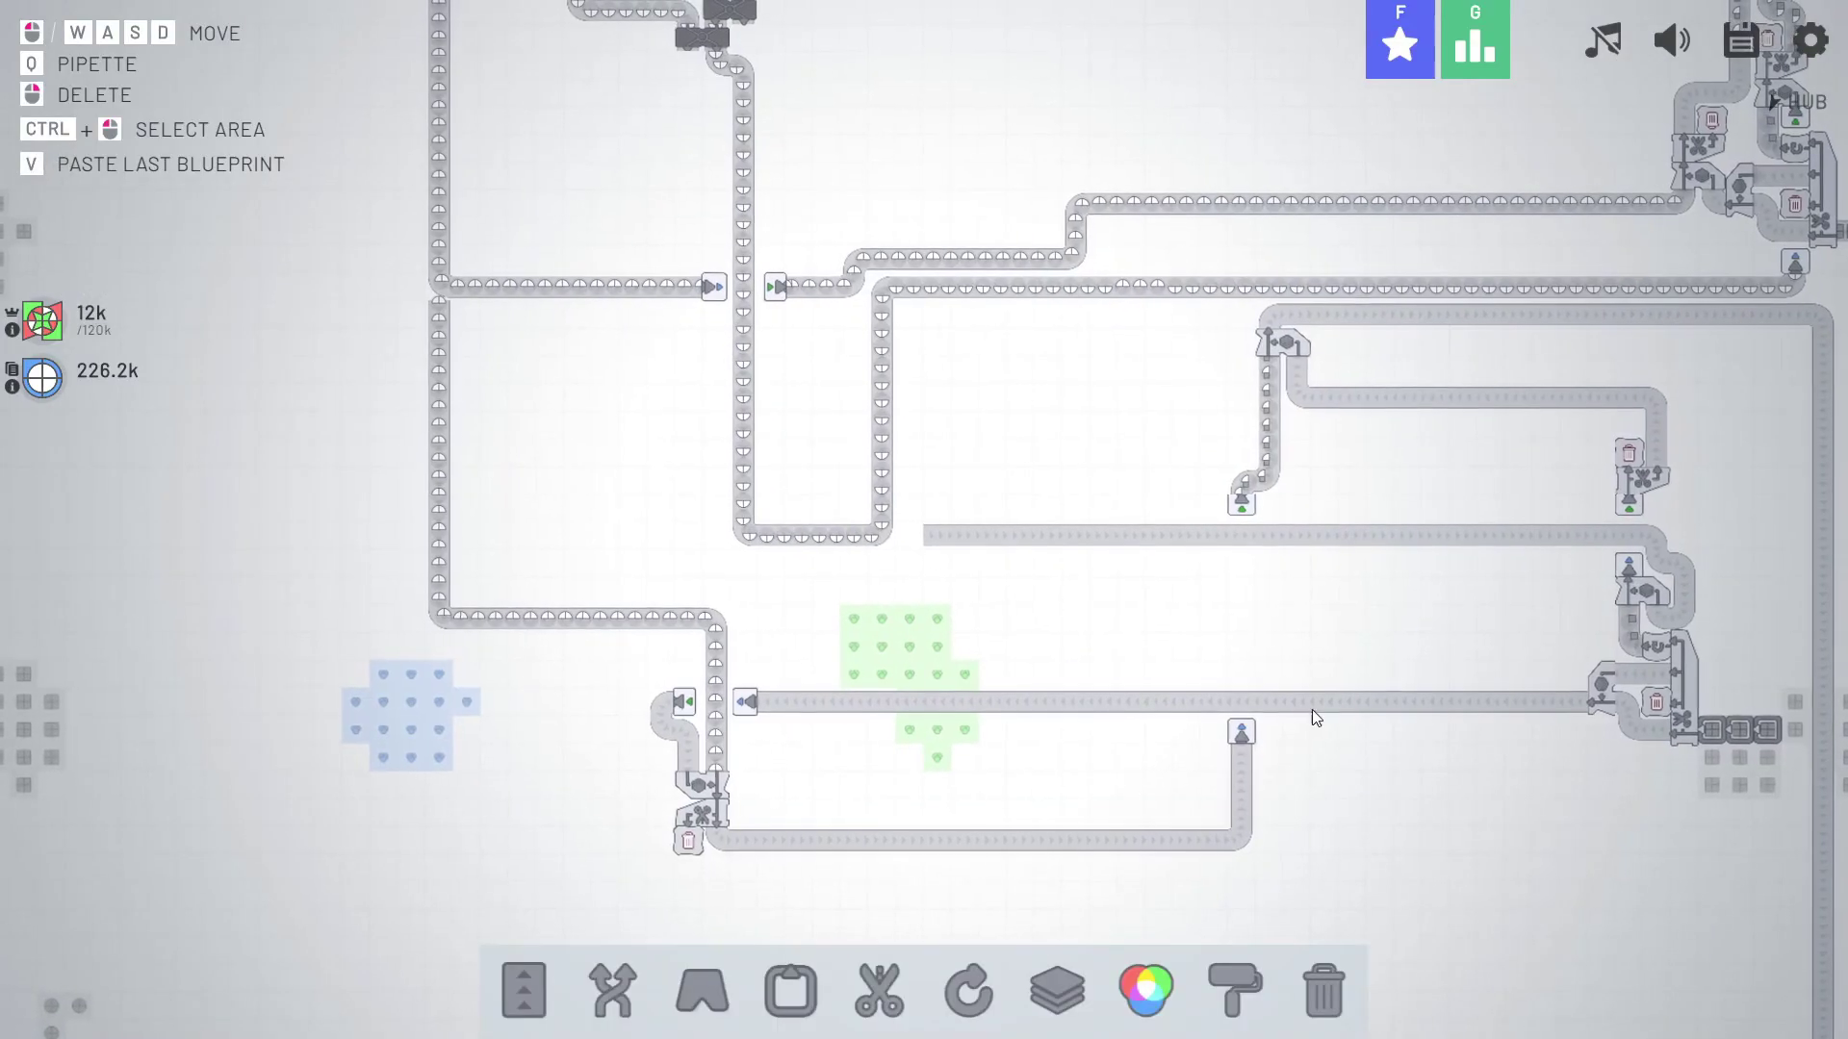
Zoom out to the map overview and pan across the hub and the belt routing.
drag(1350, 728, 382, 576)
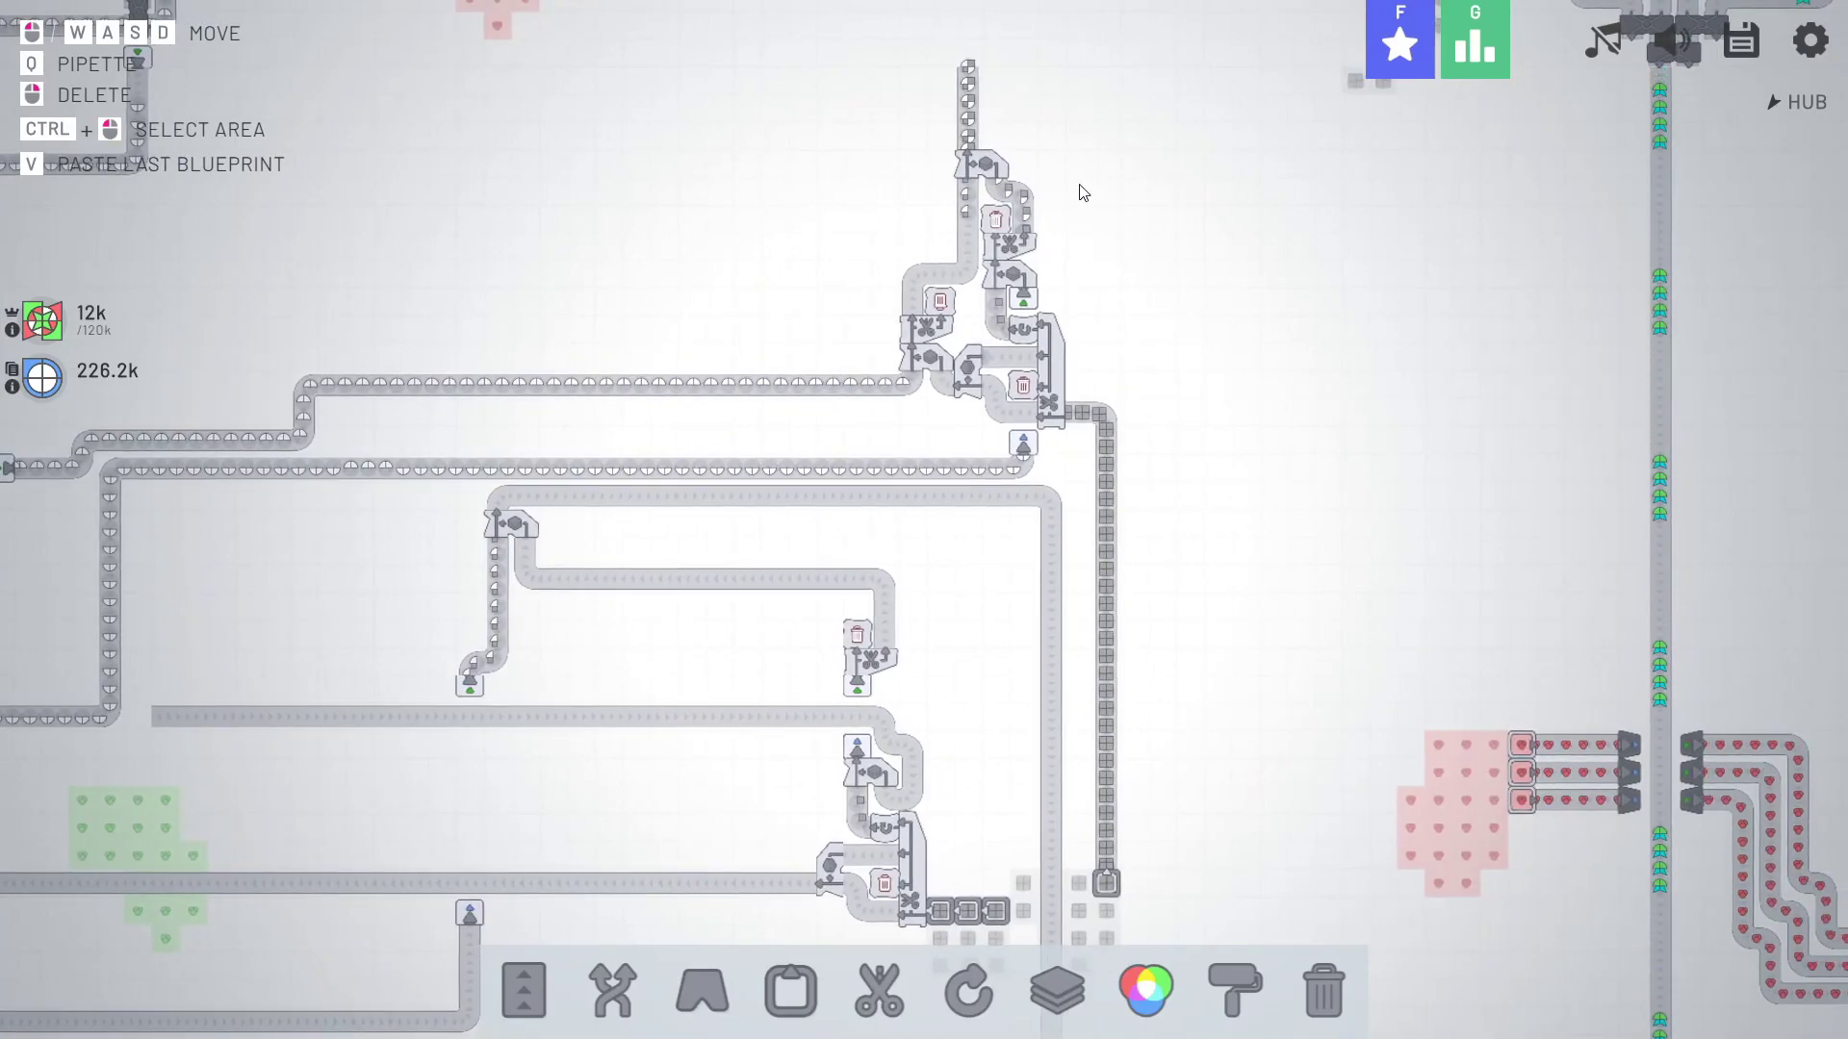
drag(1217, 289, 1097, 593)
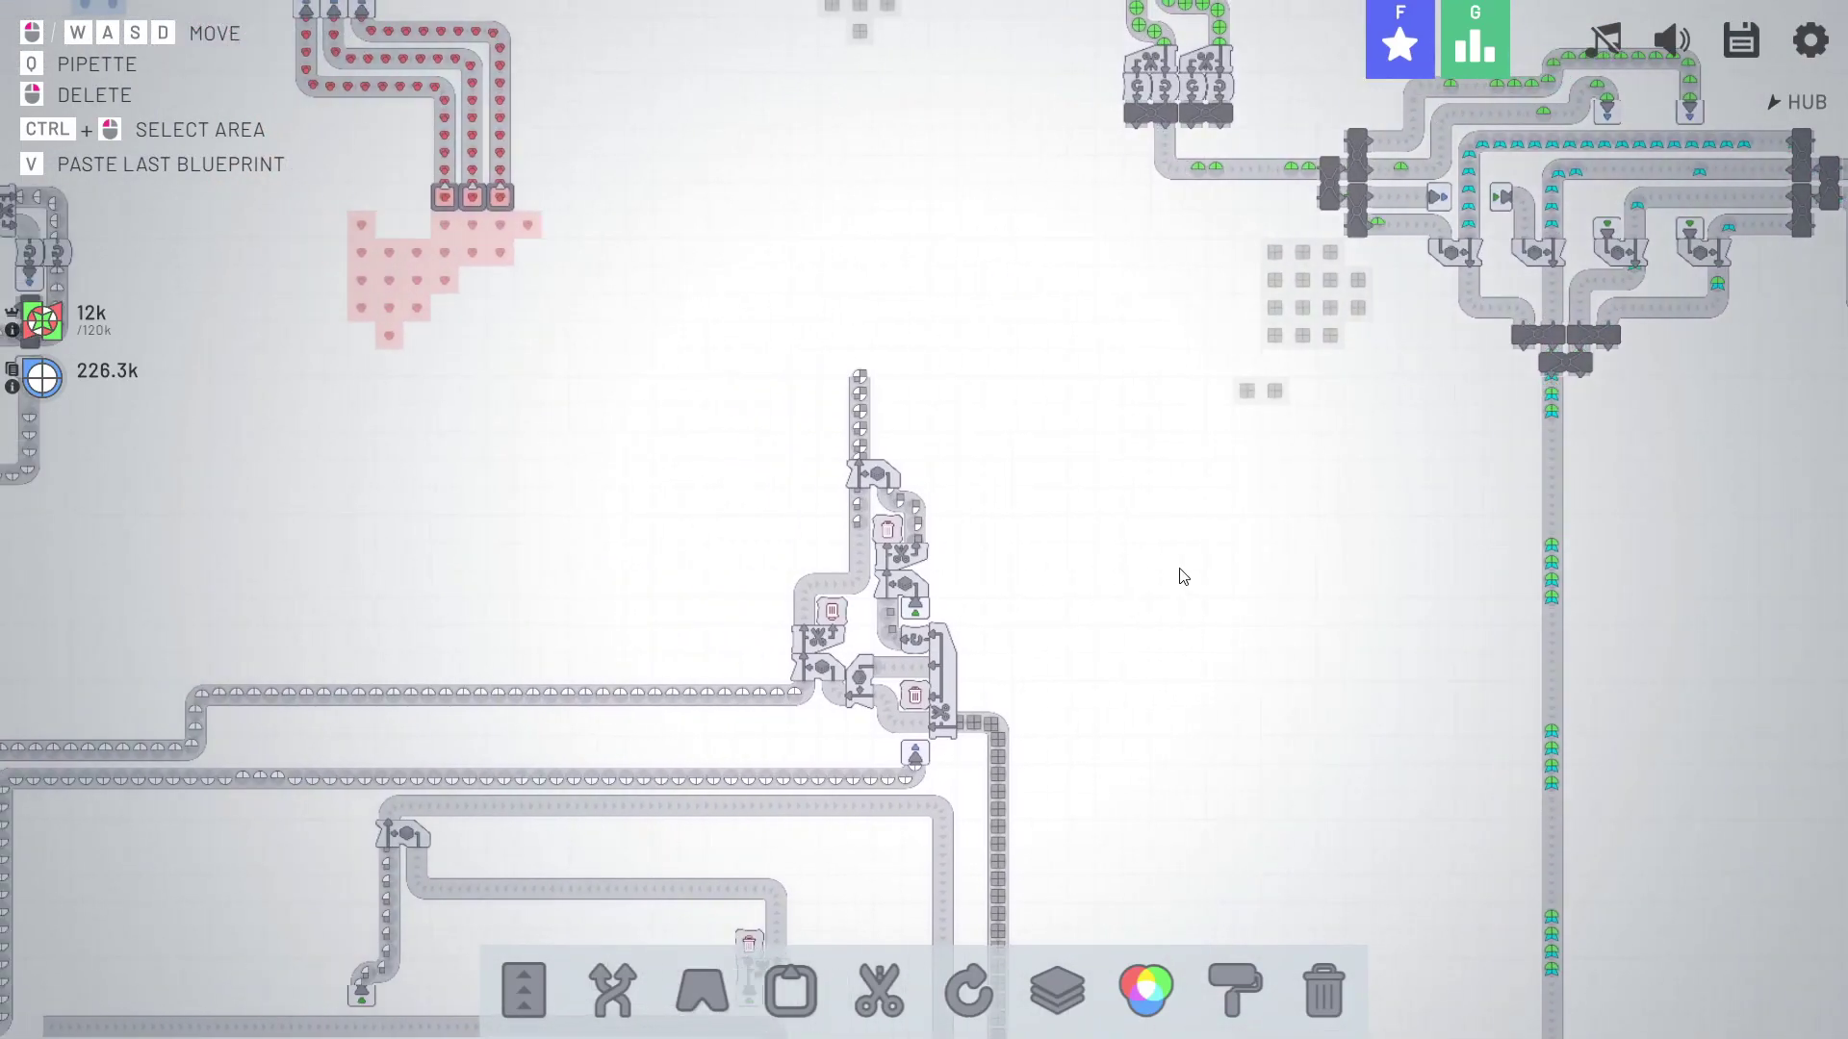
scroll(1197, 577, down, 3)
drag(1012, 651, 1221, 415)
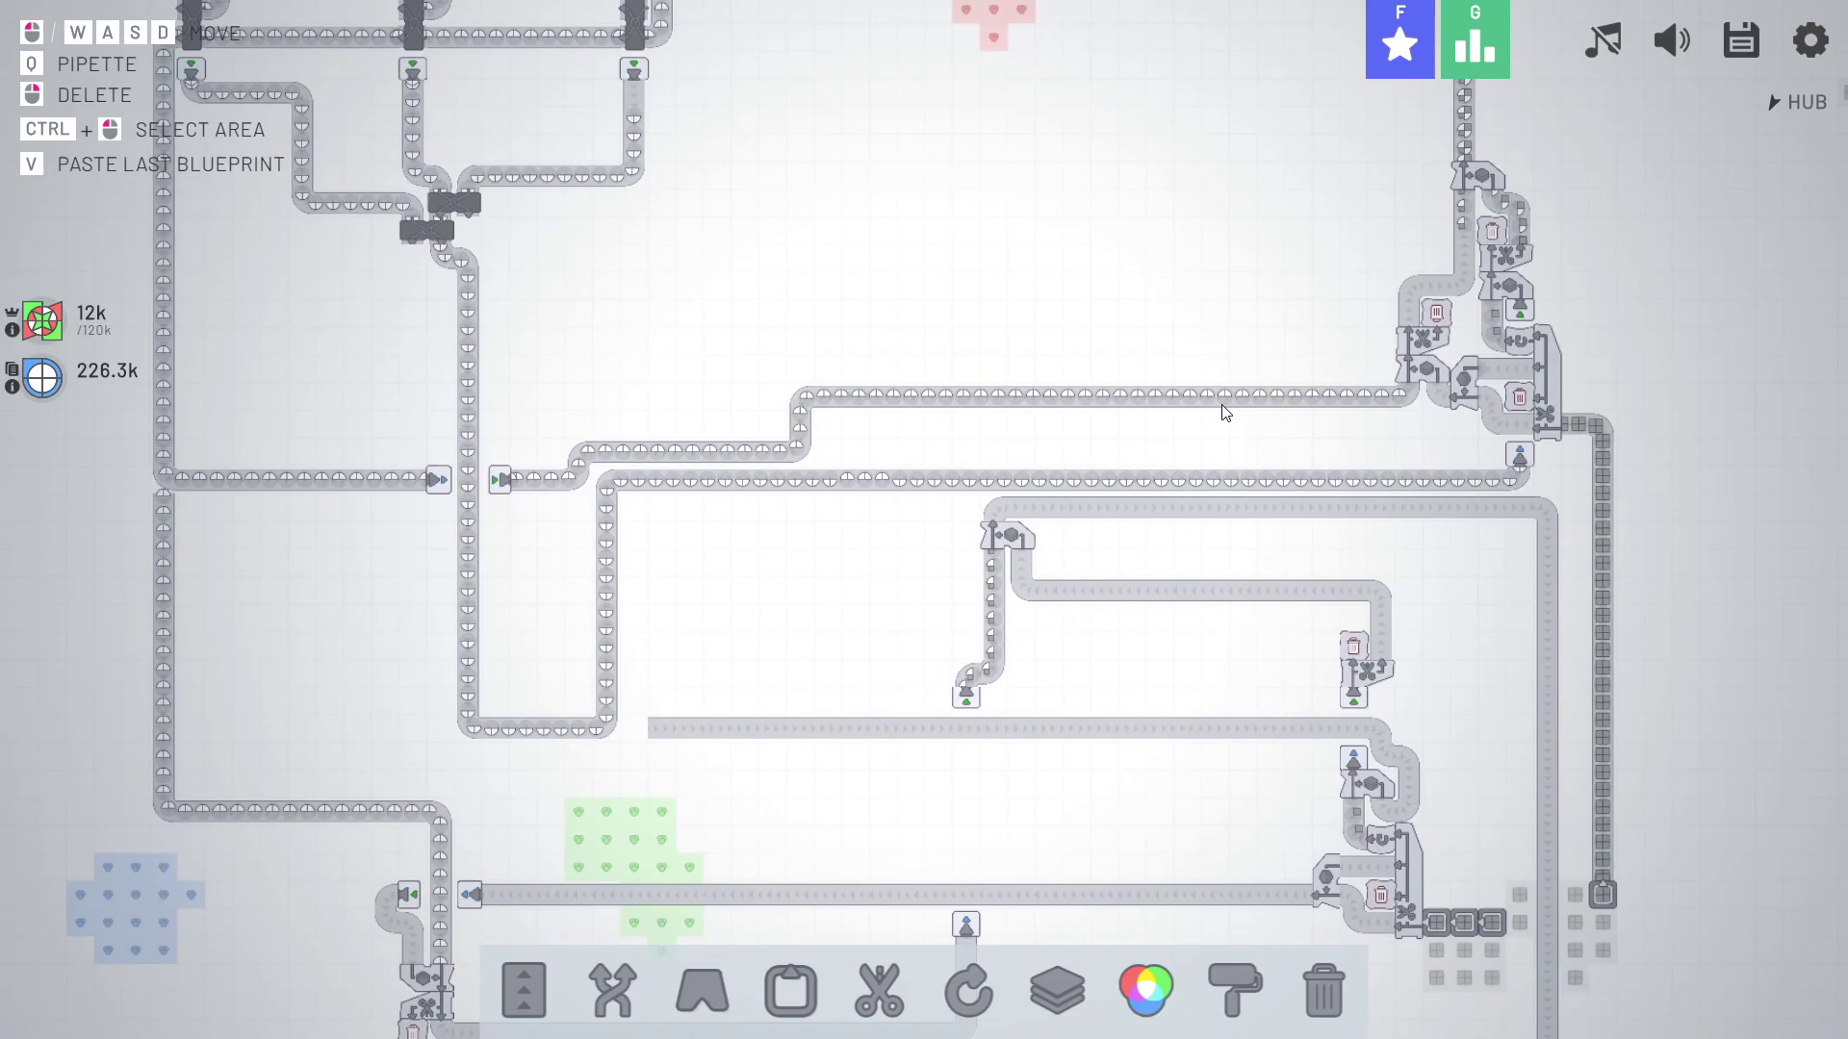
scroll(1223, 413, down, 5)
drag(1210, 402, 1141, 416)
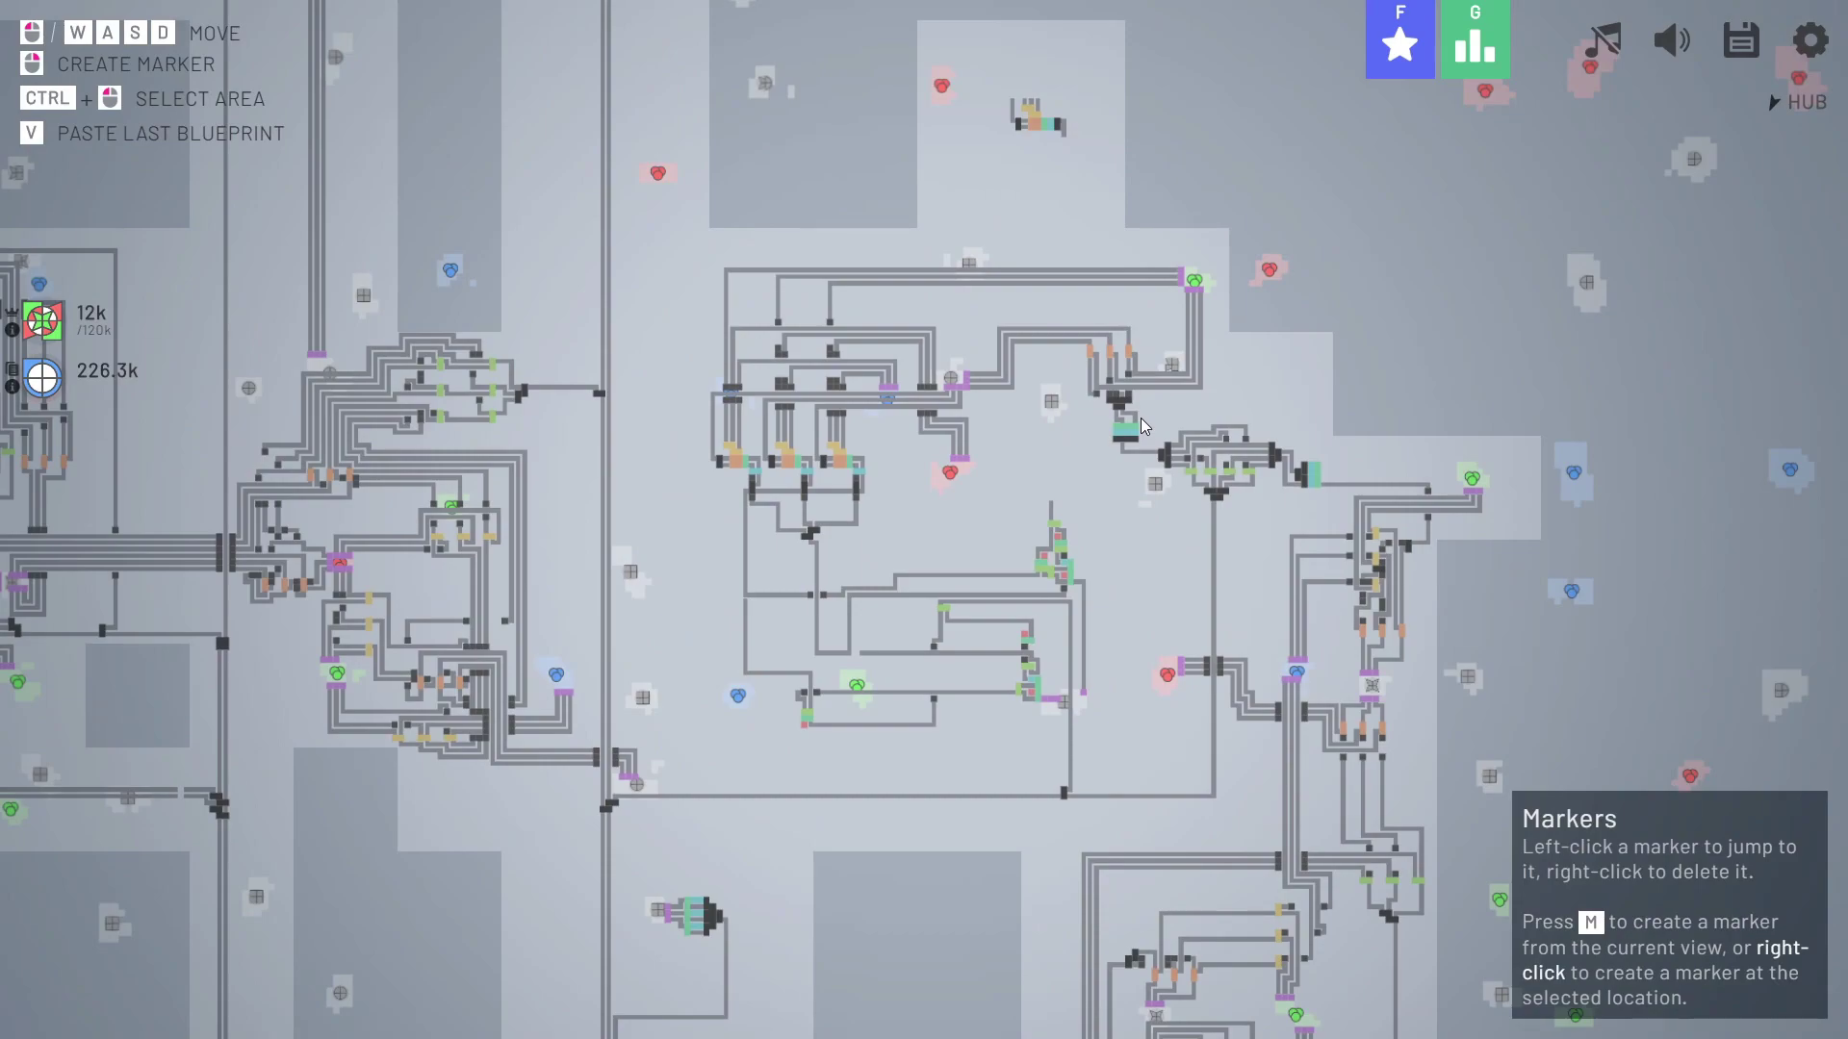
Pan past the colour mixing section, HUB and merged belt lanes to an empty deposit patch.
mouse_move(1141, 417)
mouse_down()
mouse_move(657, 506)
mouse_move(1411, 480)
mouse_up()
scroll(1134, 513, up, 4)
scroll(1134, 513, up, 4)
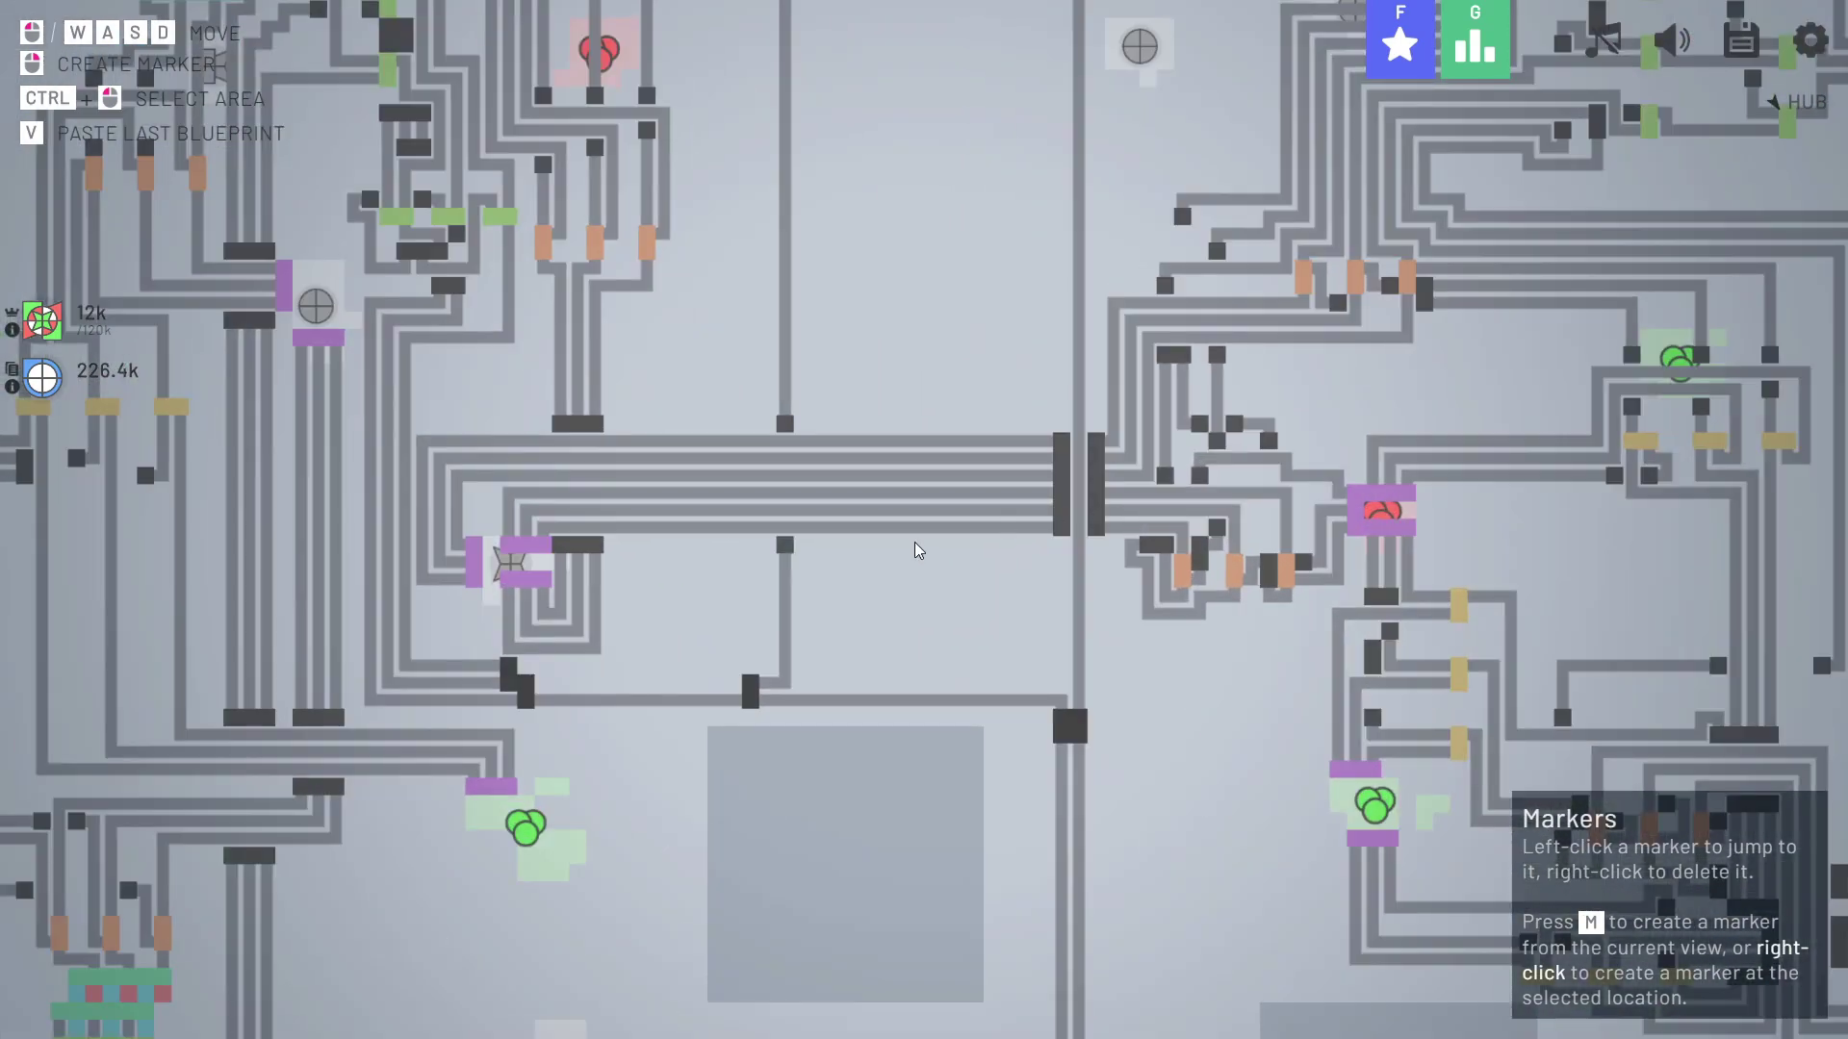
scroll(1036, 588, up, 4)
key(w)
key(a)
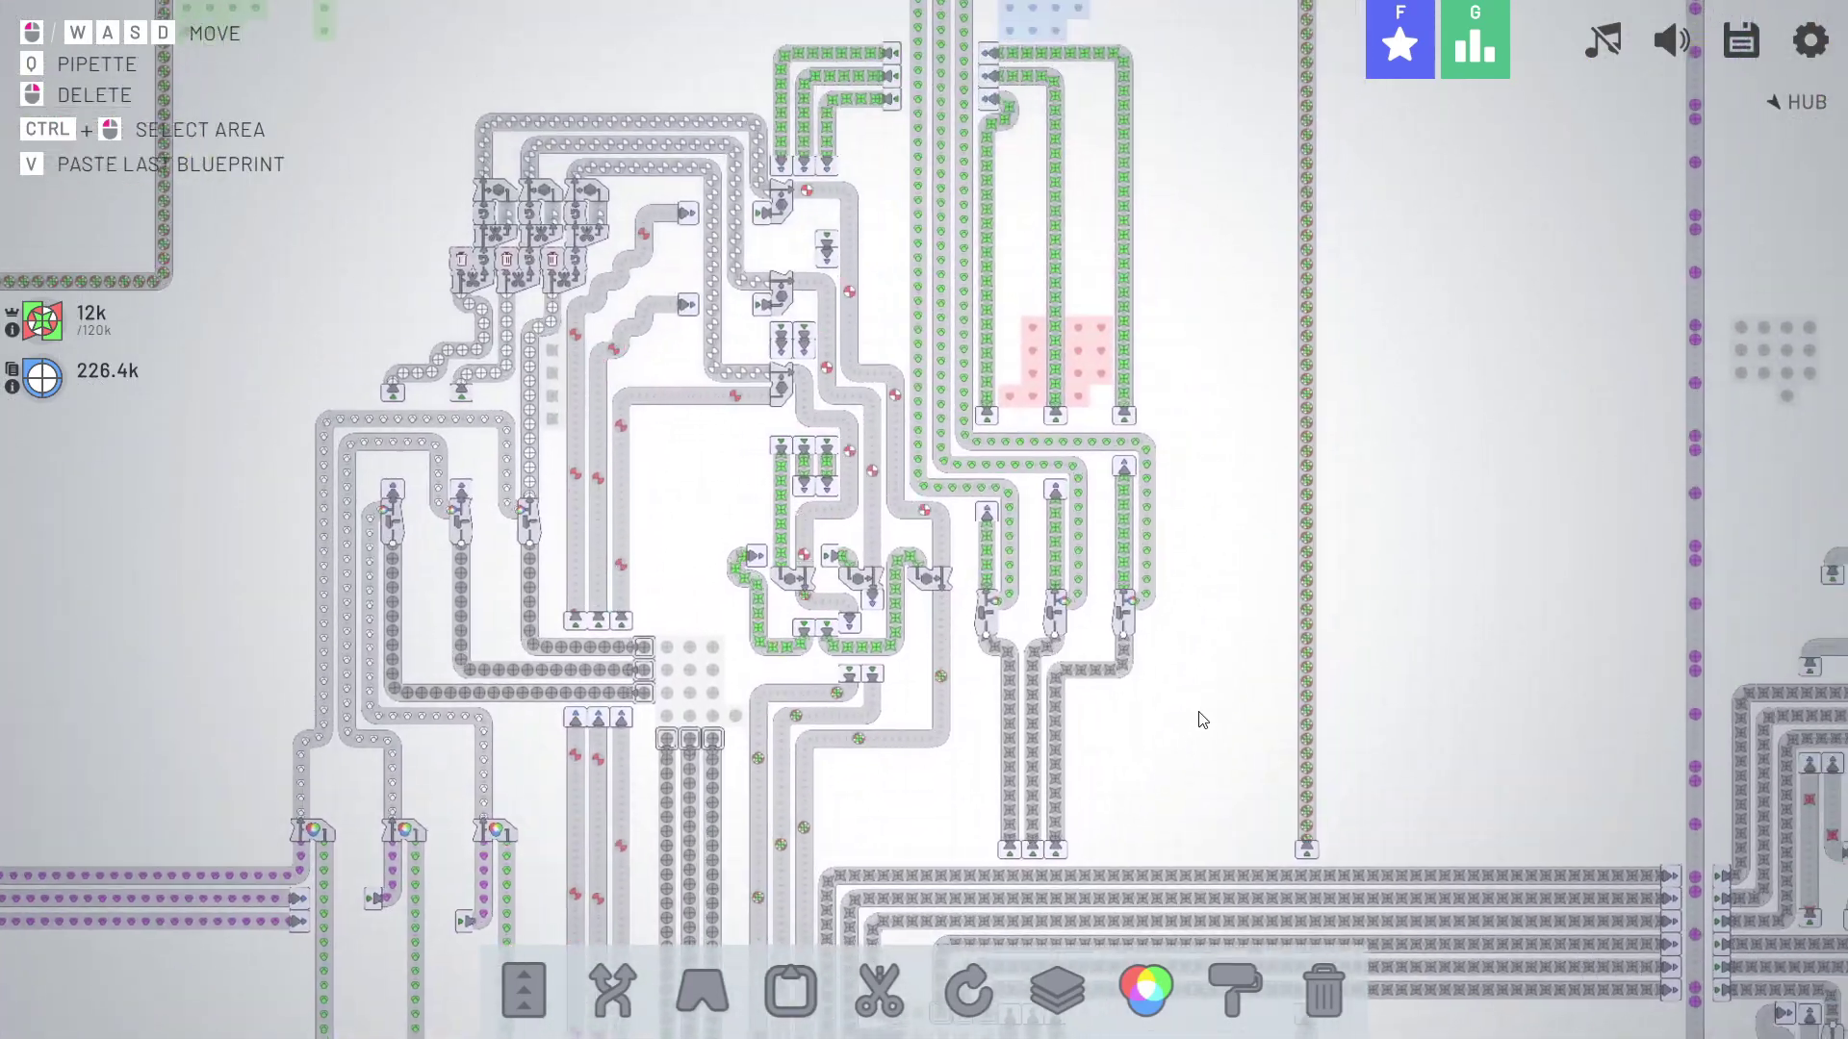
scroll(1234, 559, down, 5)
scroll(1183, 389, down, 3)
drag(1124, 522, 1055, 499)
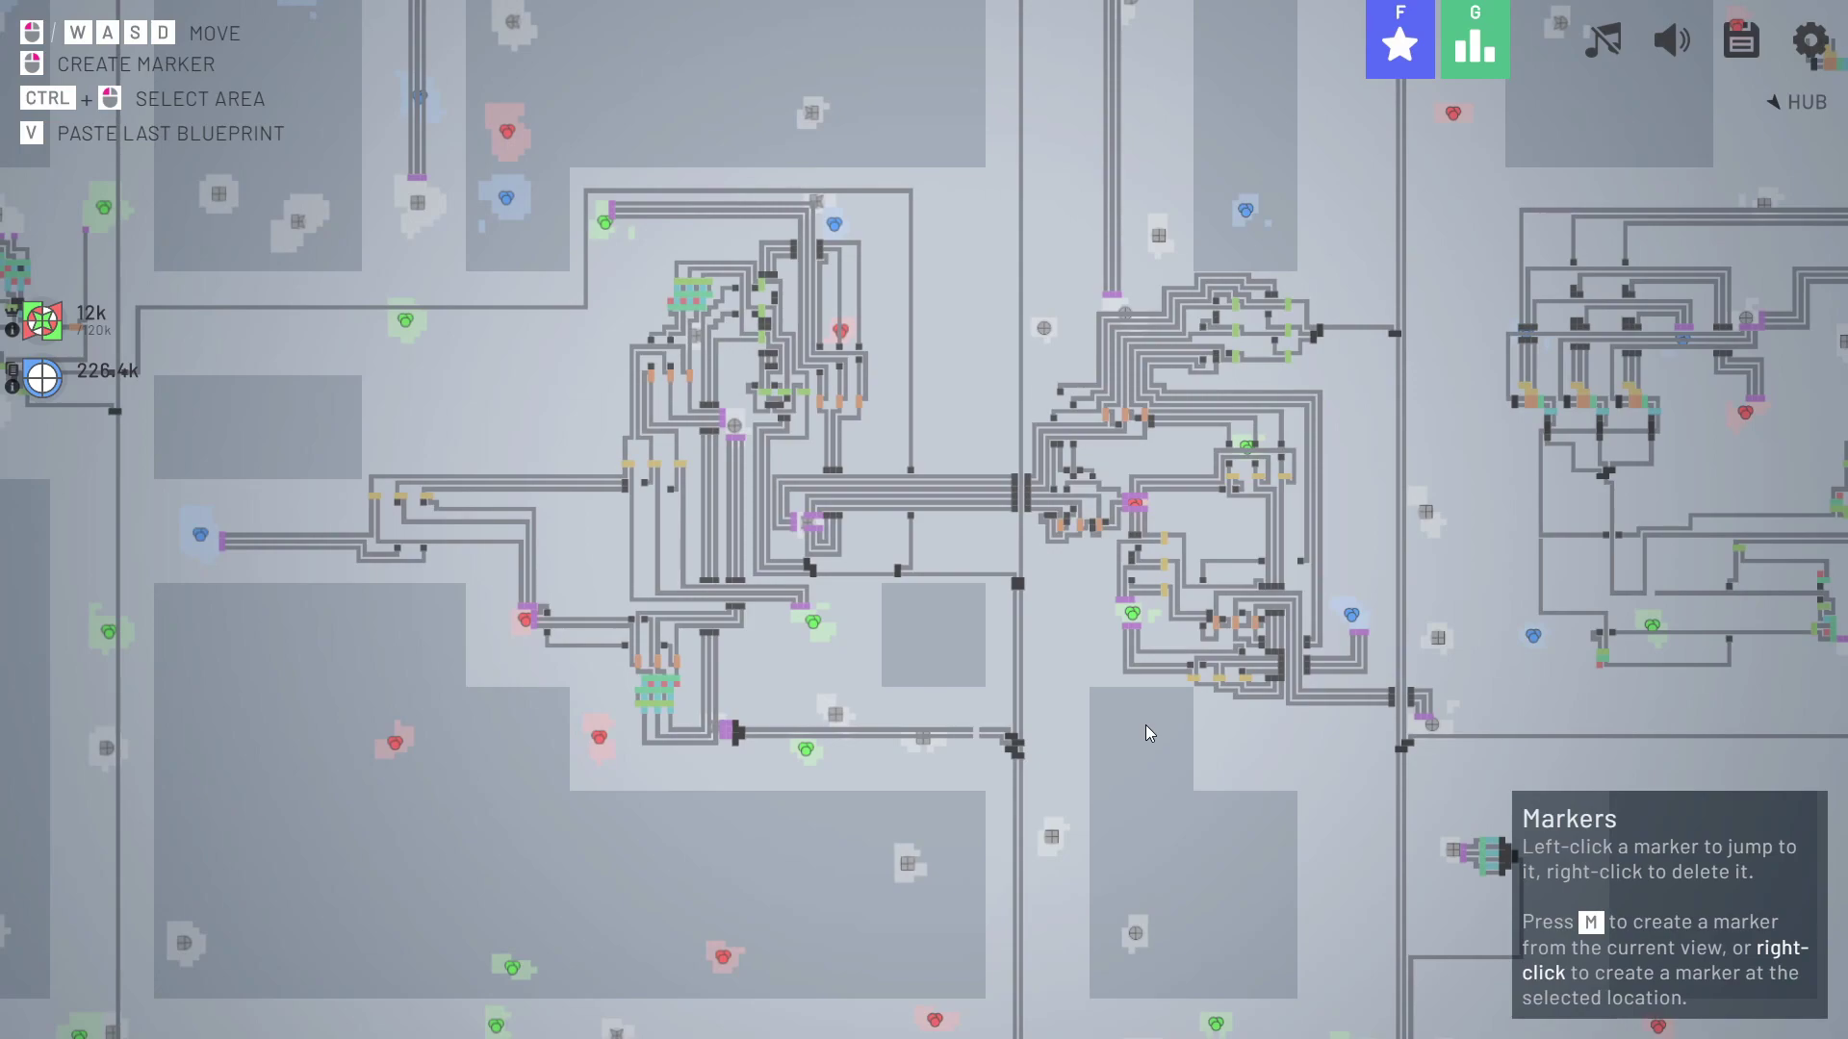
mouse_move(1140, 727)
mouse_down()
mouse_move(852, 636)
mouse_move(1185, 567)
mouse_up()
scroll(1260, 562, up, 4)
scroll(1390, 564, up, 4)
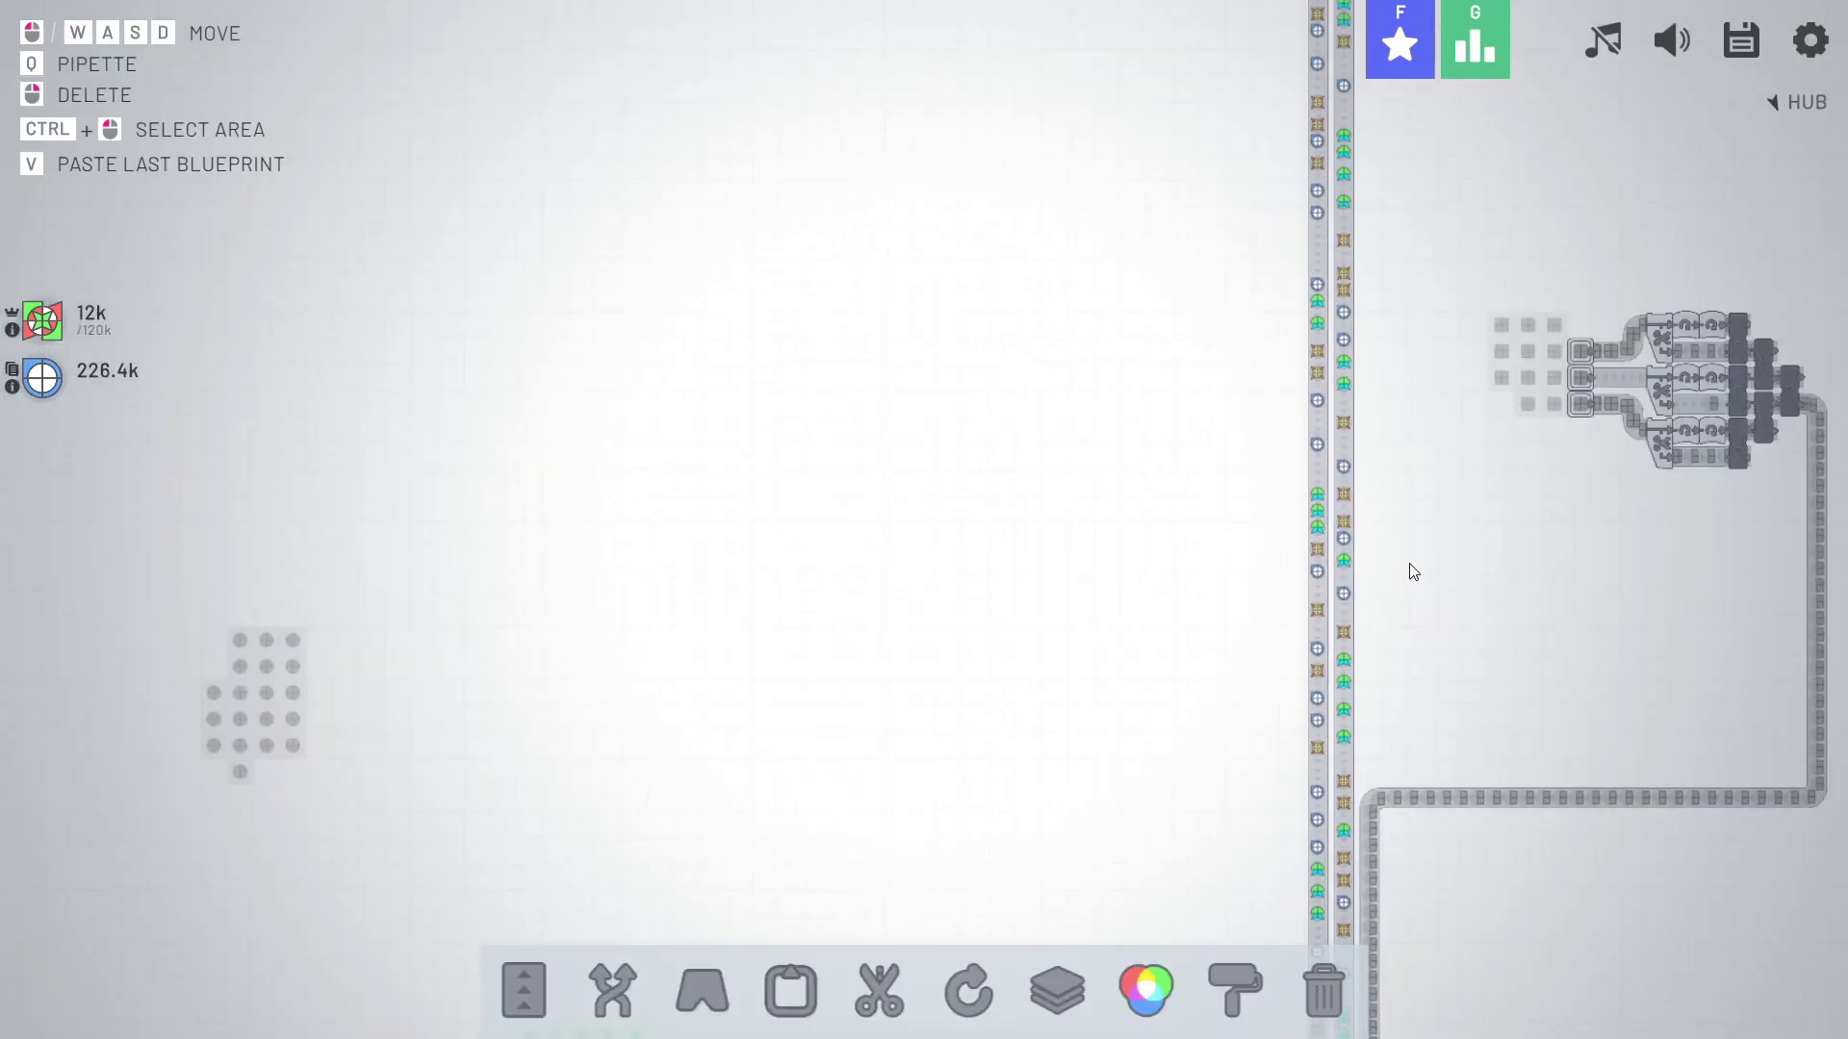
scroll(967, 585, down, 4)
scroll(1111, 469, down, 2)
mouse_move(1111, 469)
mouse_down()
mouse_move(989, 558)
mouse_move(1084, 664)
mouse_move(1190, 530)
mouse_move(1203, 638)
mouse_move(1258, 327)
mouse_move(1098, 750)
mouse_move(1156, 433)
mouse_move(1441, 873)
mouse_move(1018, 819)
mouse_move(1195, 718)
mouse_up()
scroll(1195, 717, up, 5)
scroll(1187, 680, down, 3)
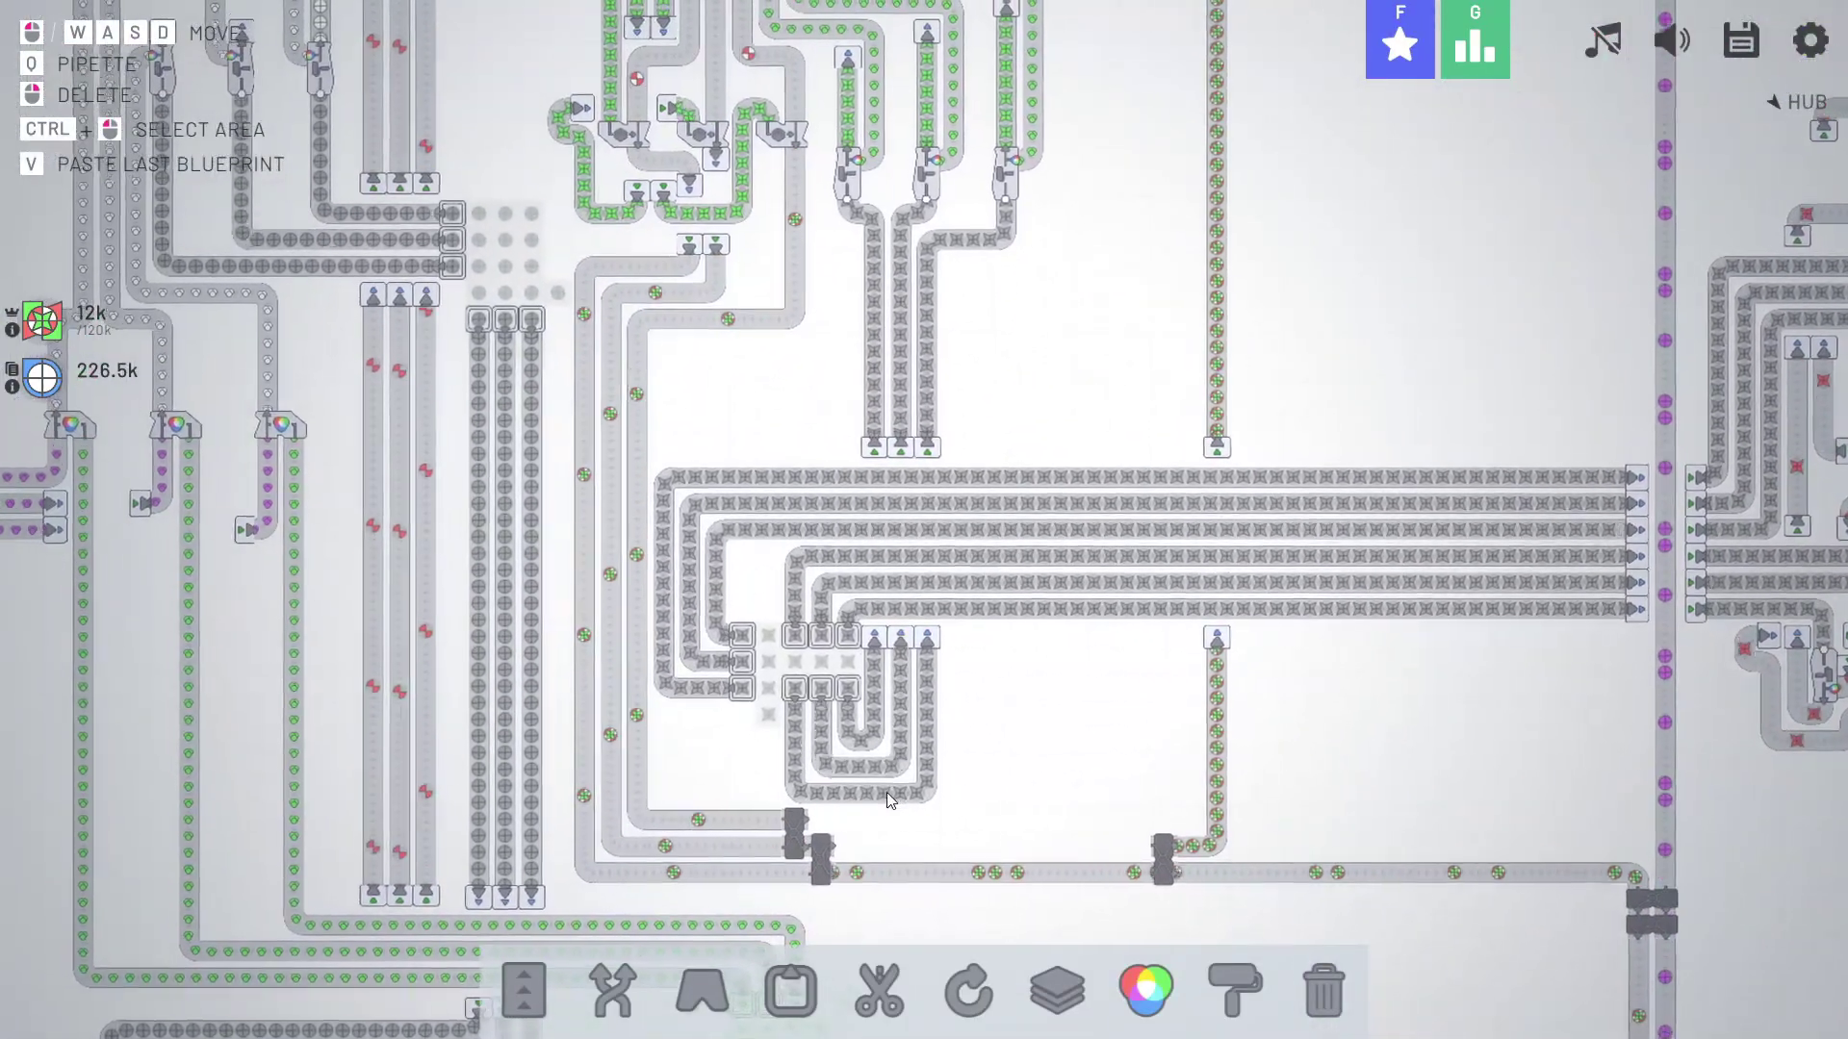
scroll(888, 792, up, 3)
drag(1171, 723, 1039, 696)
scroll(1039, 696, down, 5)
scroll(1039, 696, down, 4)
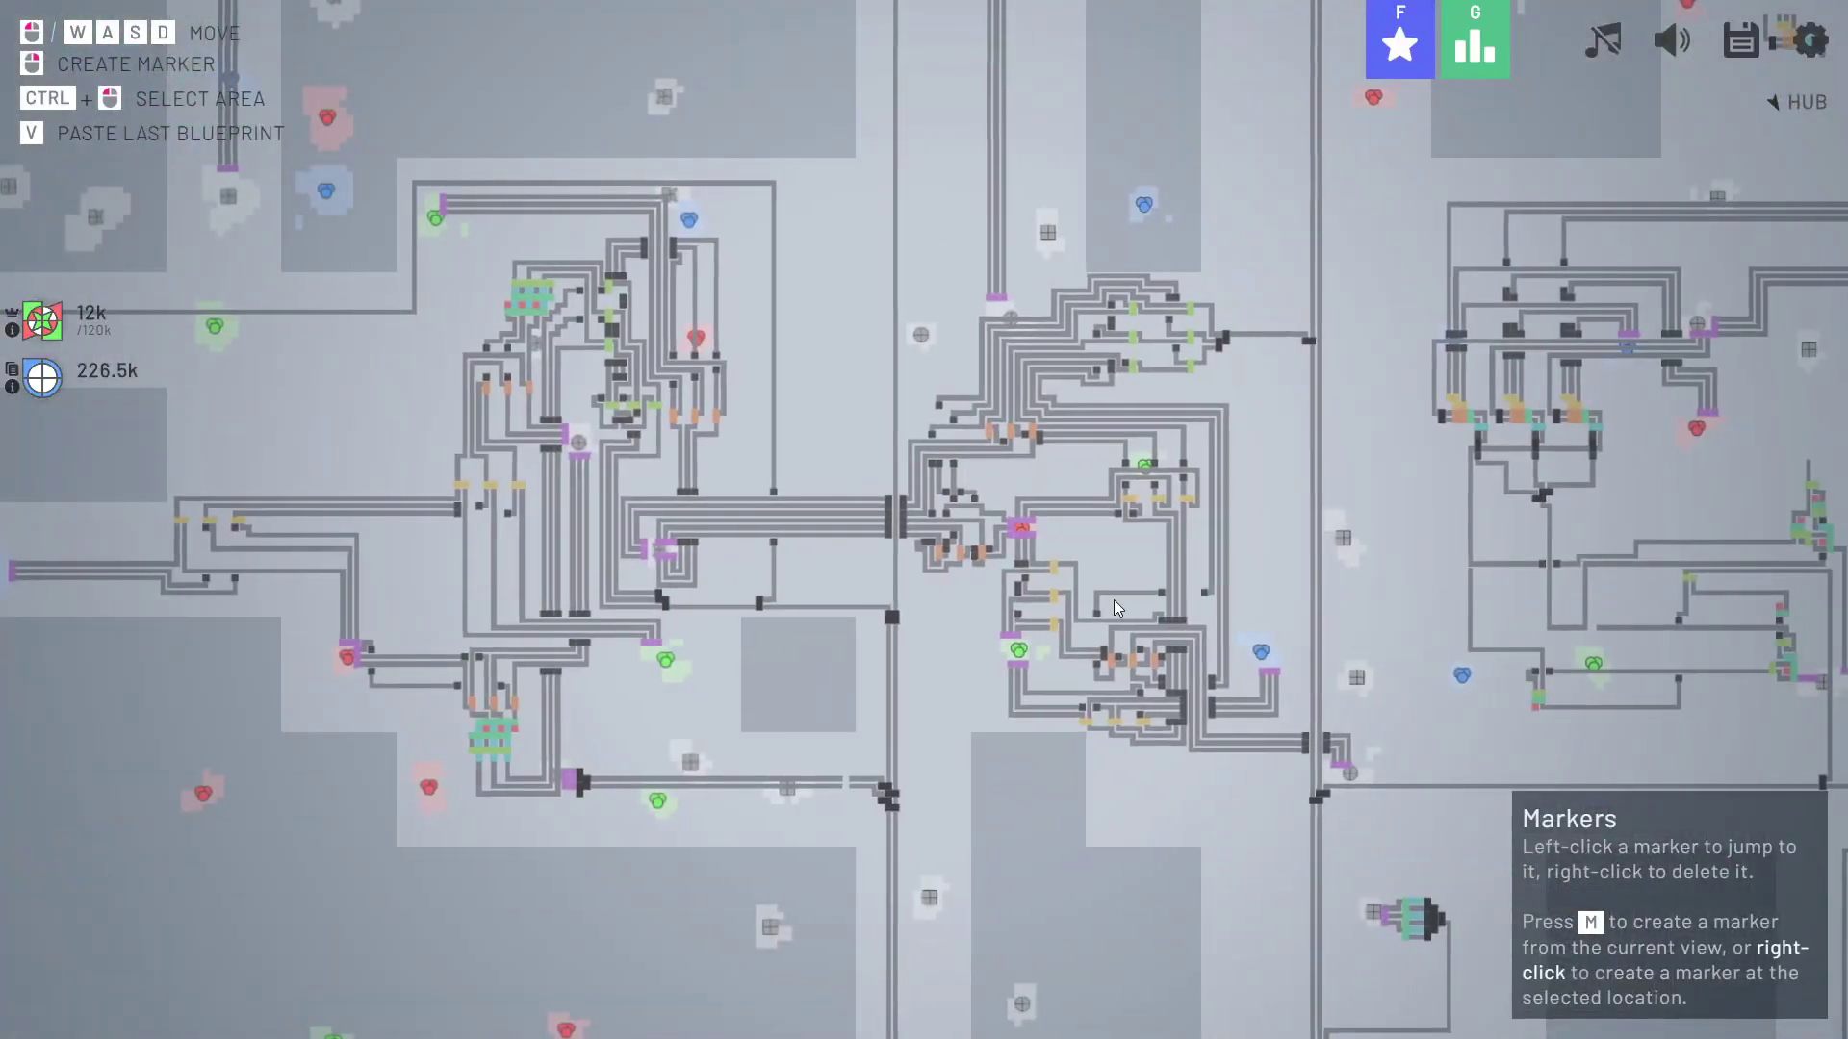
mouse_move(1115, 600)
mouse_down()
mouse_move(833, 644)
mouse_move(1108, 515)
mouse_move(871, 604)
mouse_move(1179, 551)
mouse_move(1197, 591)
mouse_move(1010, 353)
mouse_up()
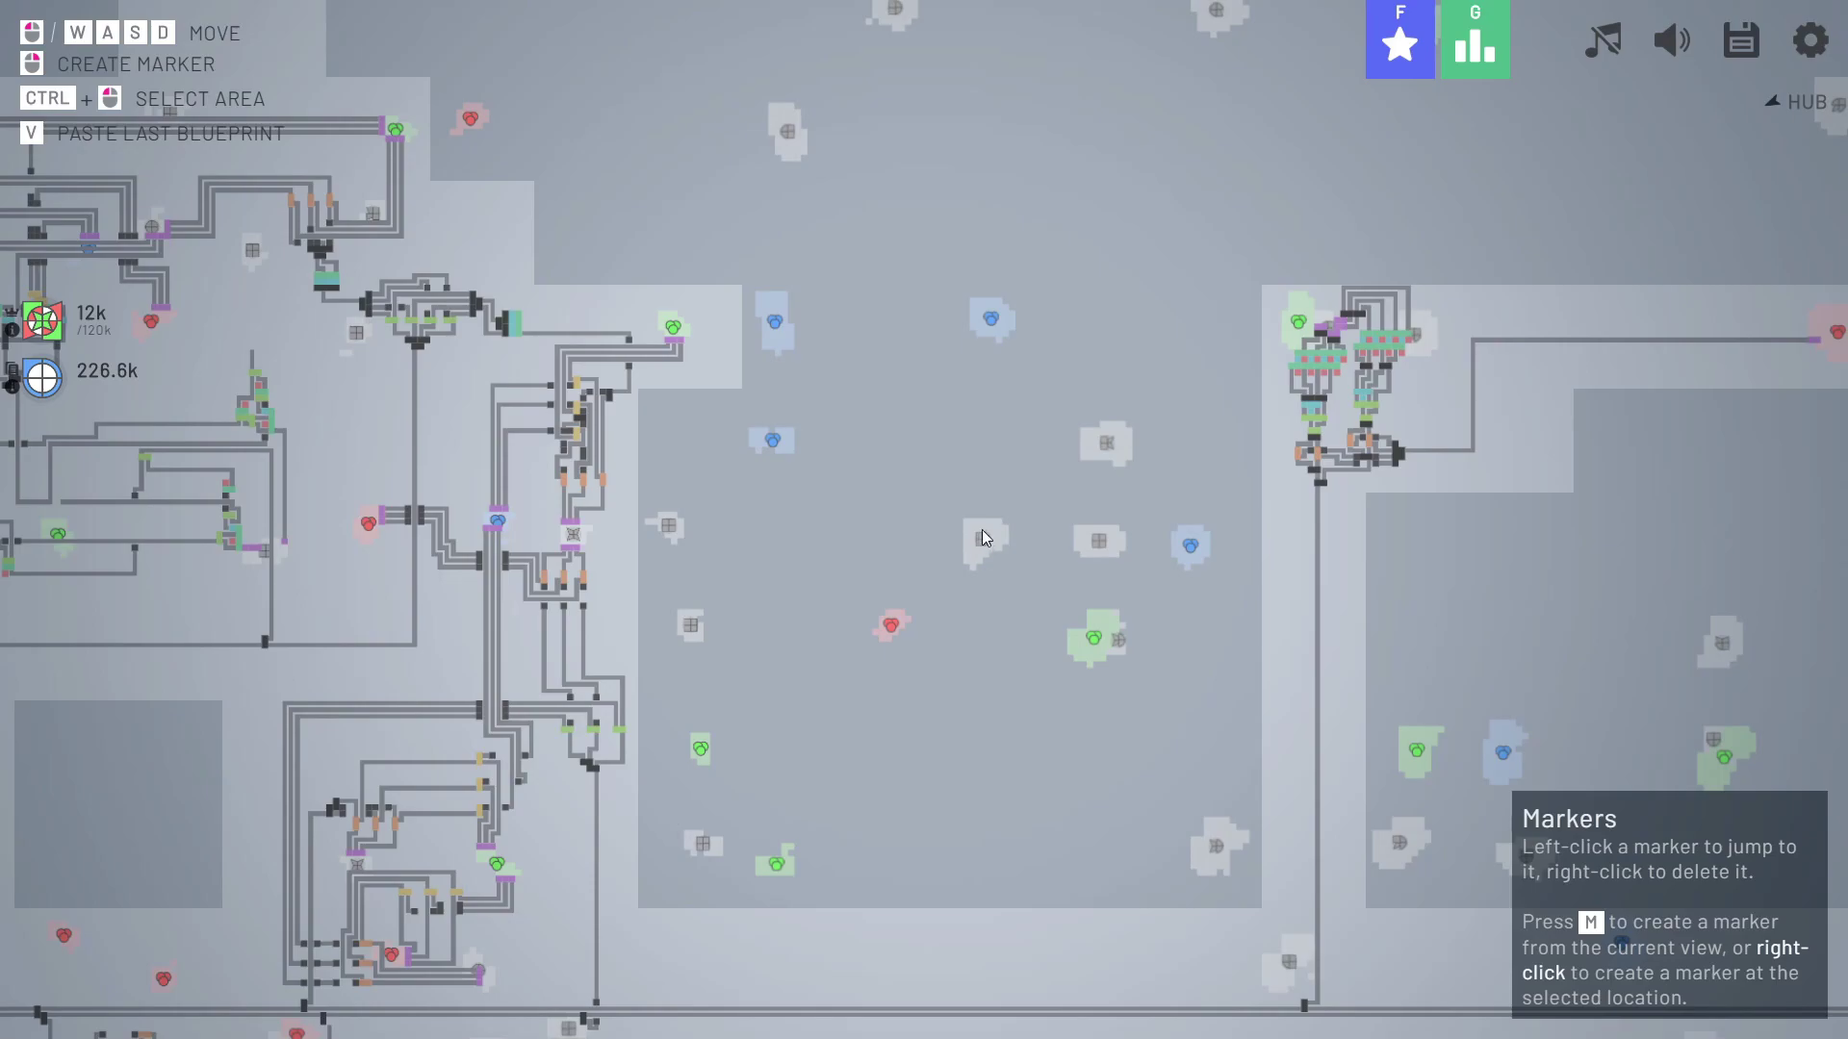
scroll(1037, 603, up, 5)
scroll(1068, 617, up, 5)
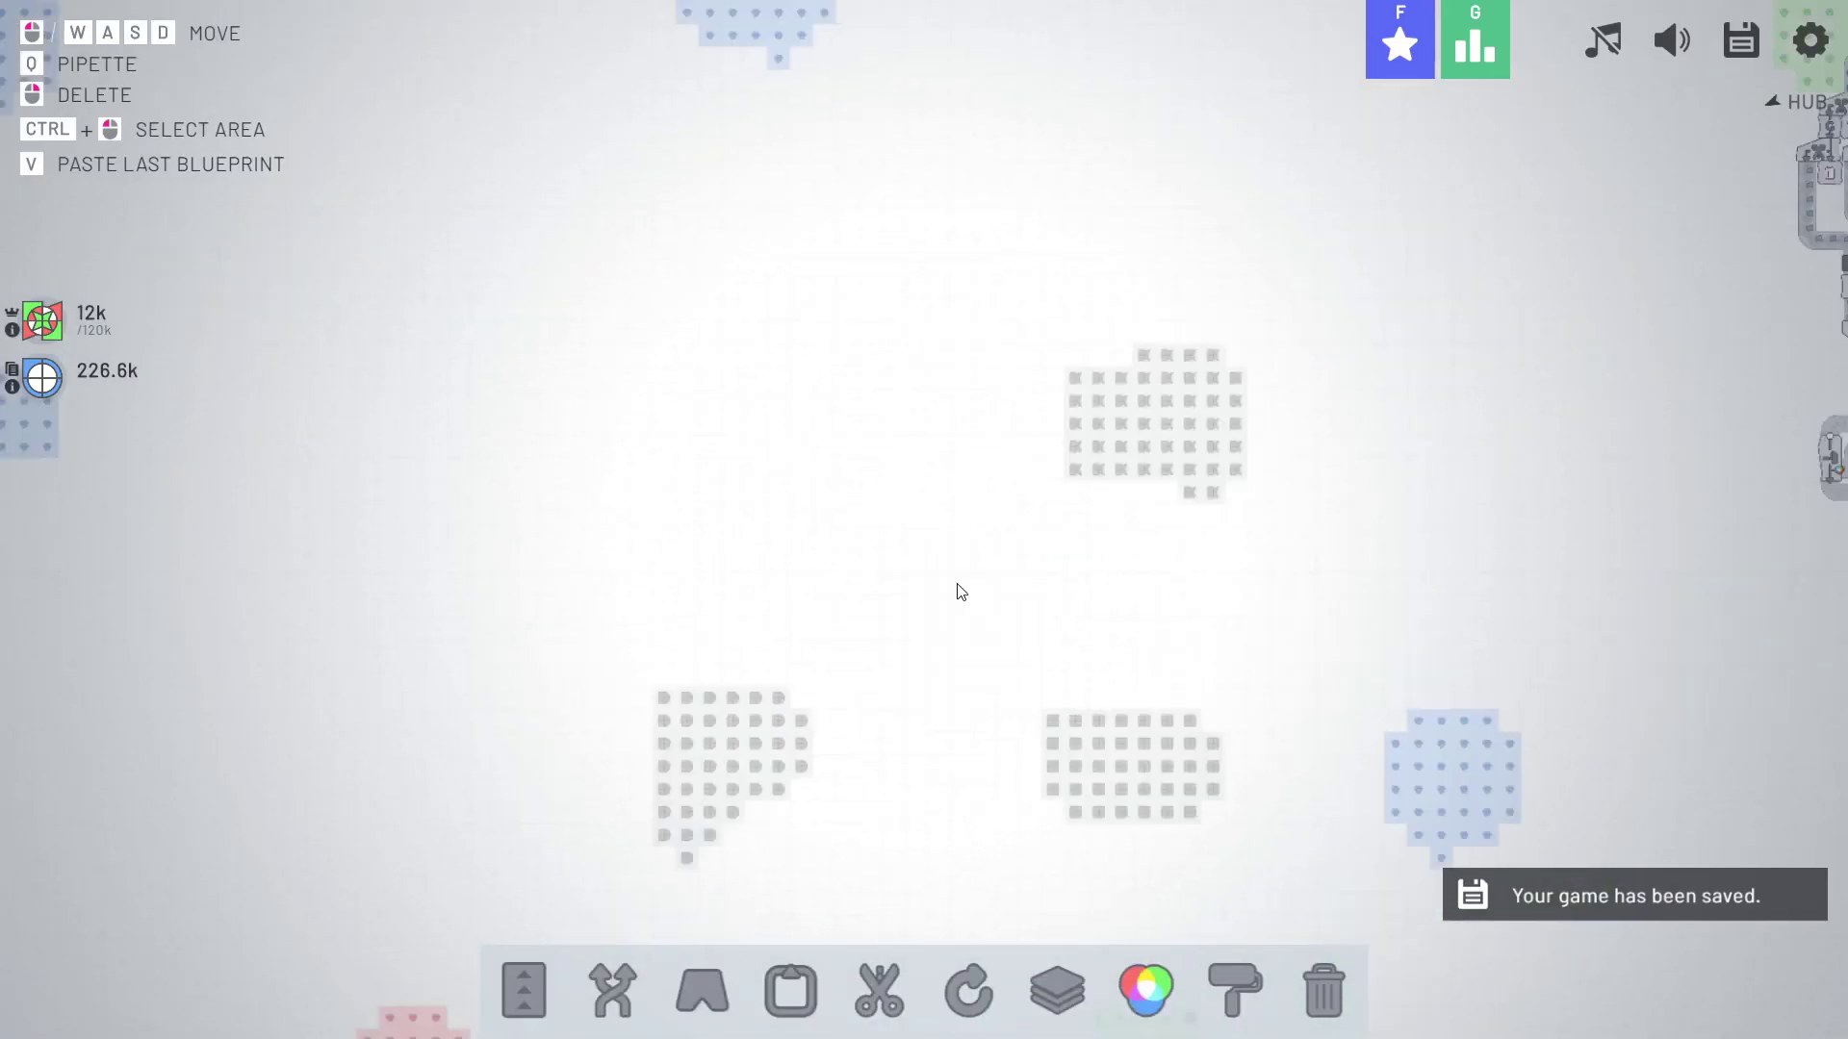
scroll(1016, 569, up, 3)
scroll(1038, 564, up, 3)
scroll(1042, 562, down, 5)
scroll(1041, 561, down, 8)
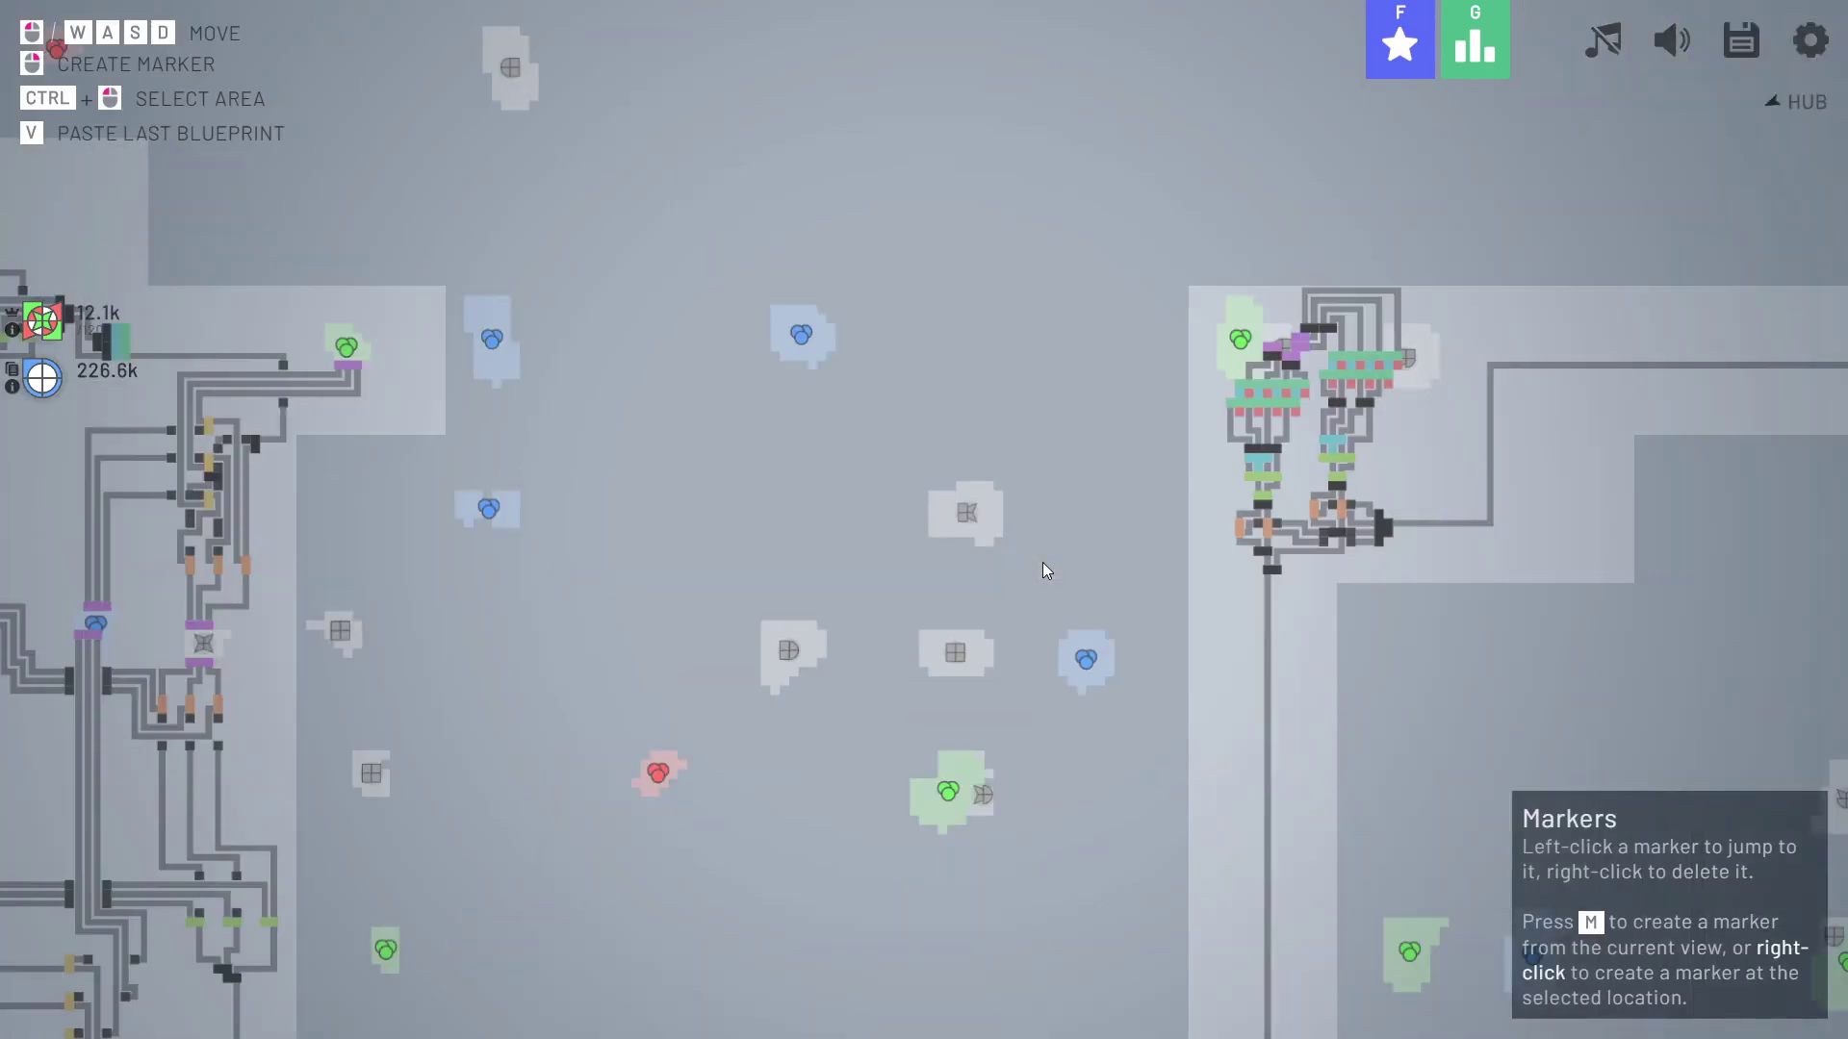
Follow the six parallel merge lanes from the merge section to their end, then back out.
drag(1041, 562, 1086, 413)
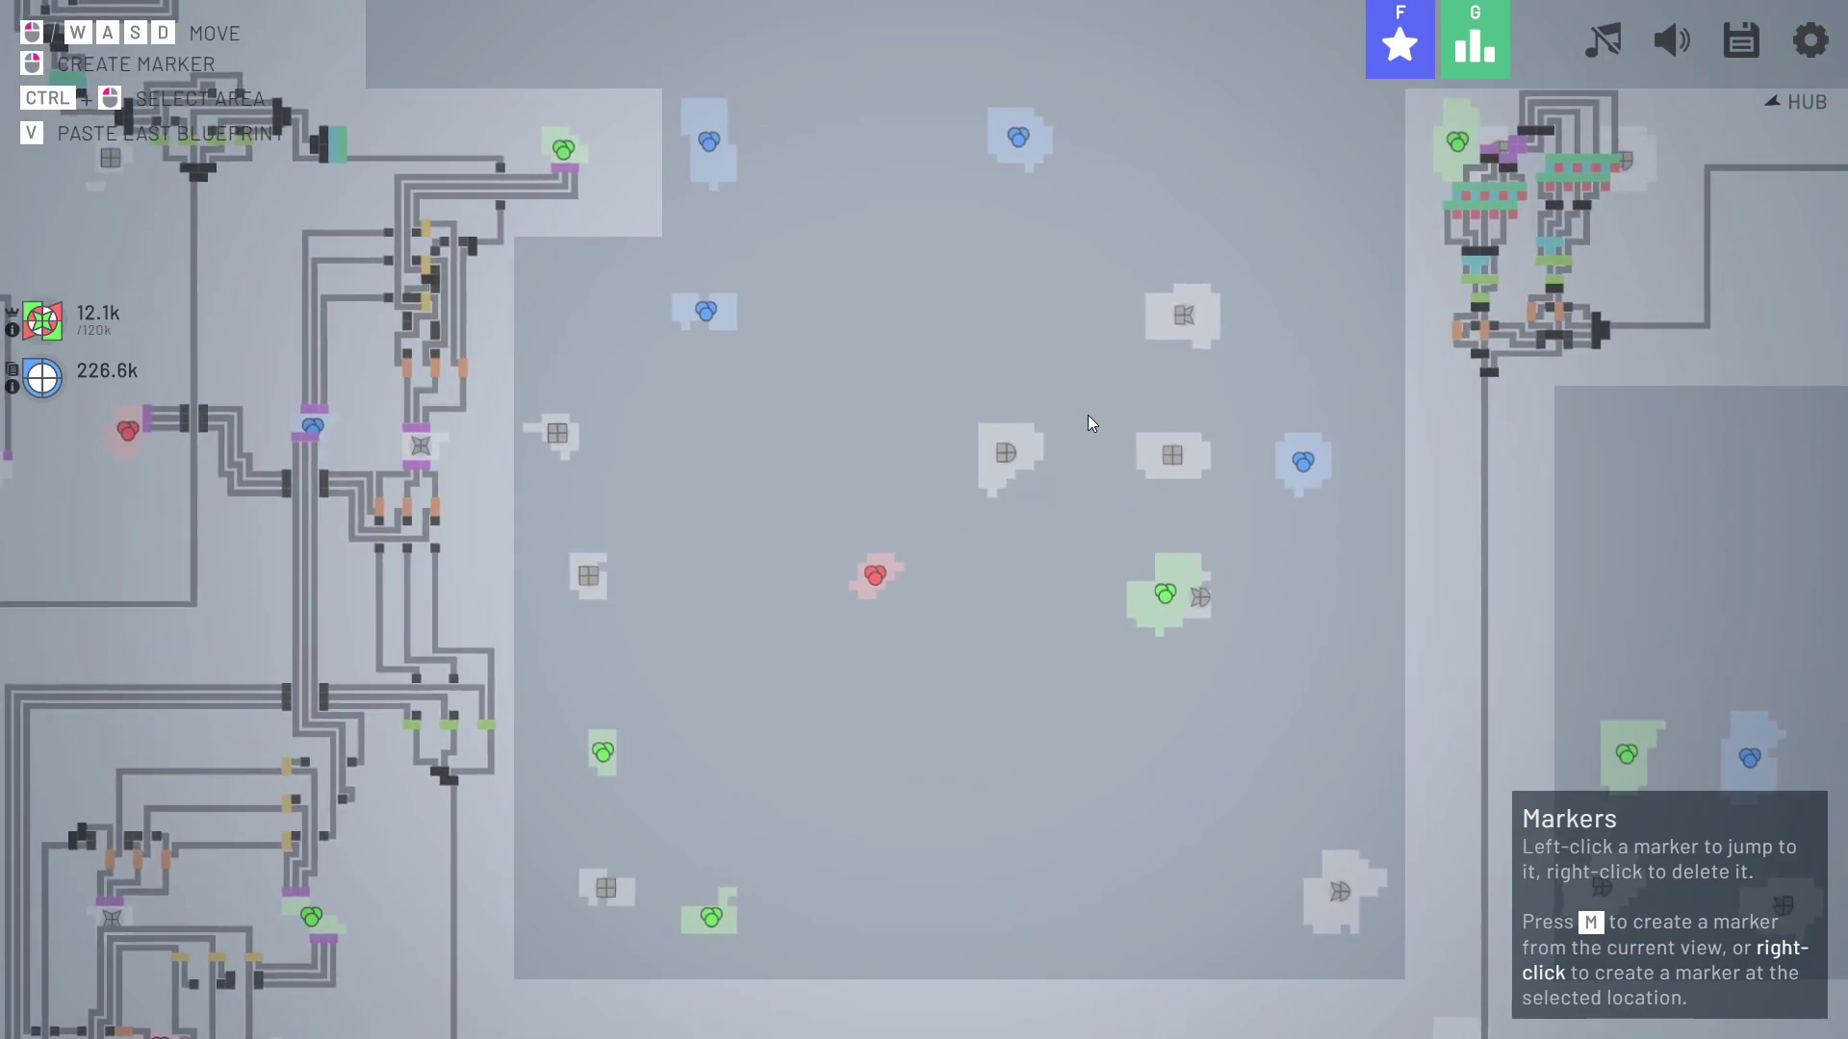
drag(1088, 415, 900, 657)
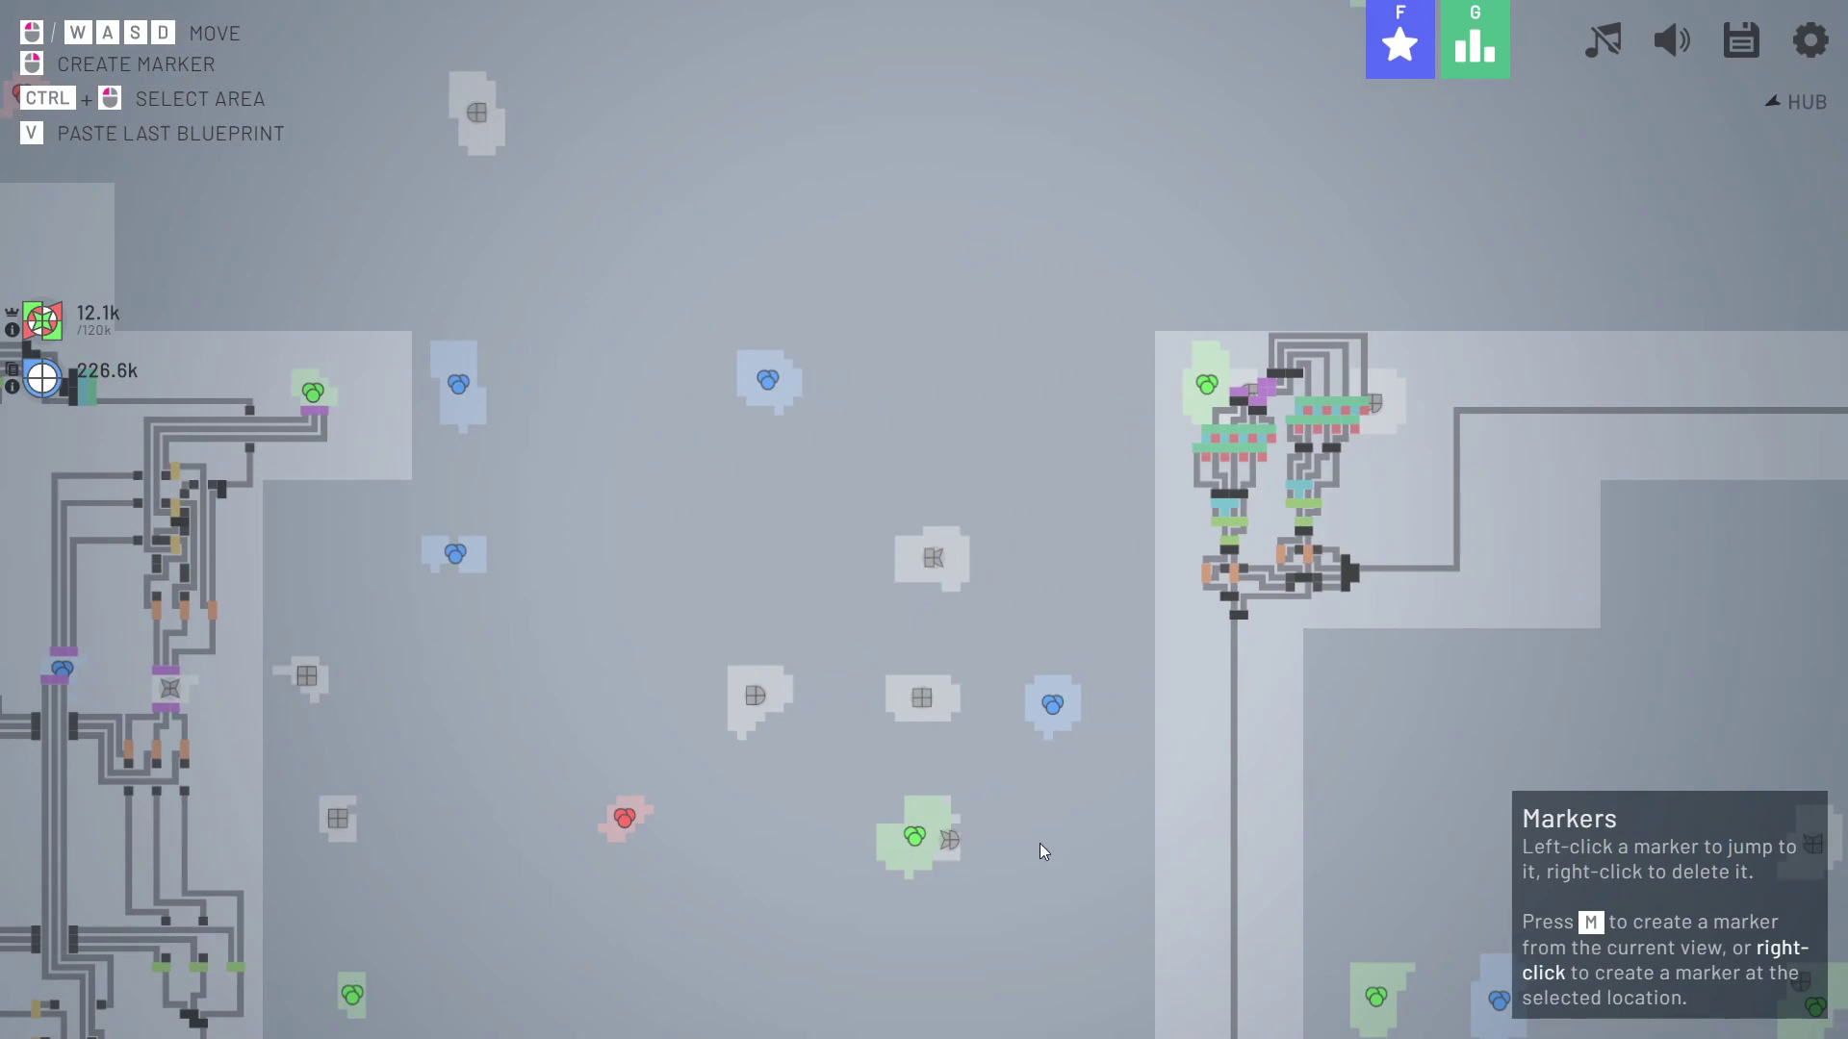
scroll(1028, 652, up, 5)
scroll(1030, 651, down, 4)
scroll(1030, 652, down, 3)
mouse_move(387, 589)
mouse_down()
mouse_move(1119, 505)
mouse_move(1002, 583)
mouse_move(978, 571)
mouse_move(946, 678)
mouse_up()
scroll(945, 673, up, 3)
scroll(954, 637, up, 5)
scroll(931, 629, up, 2)
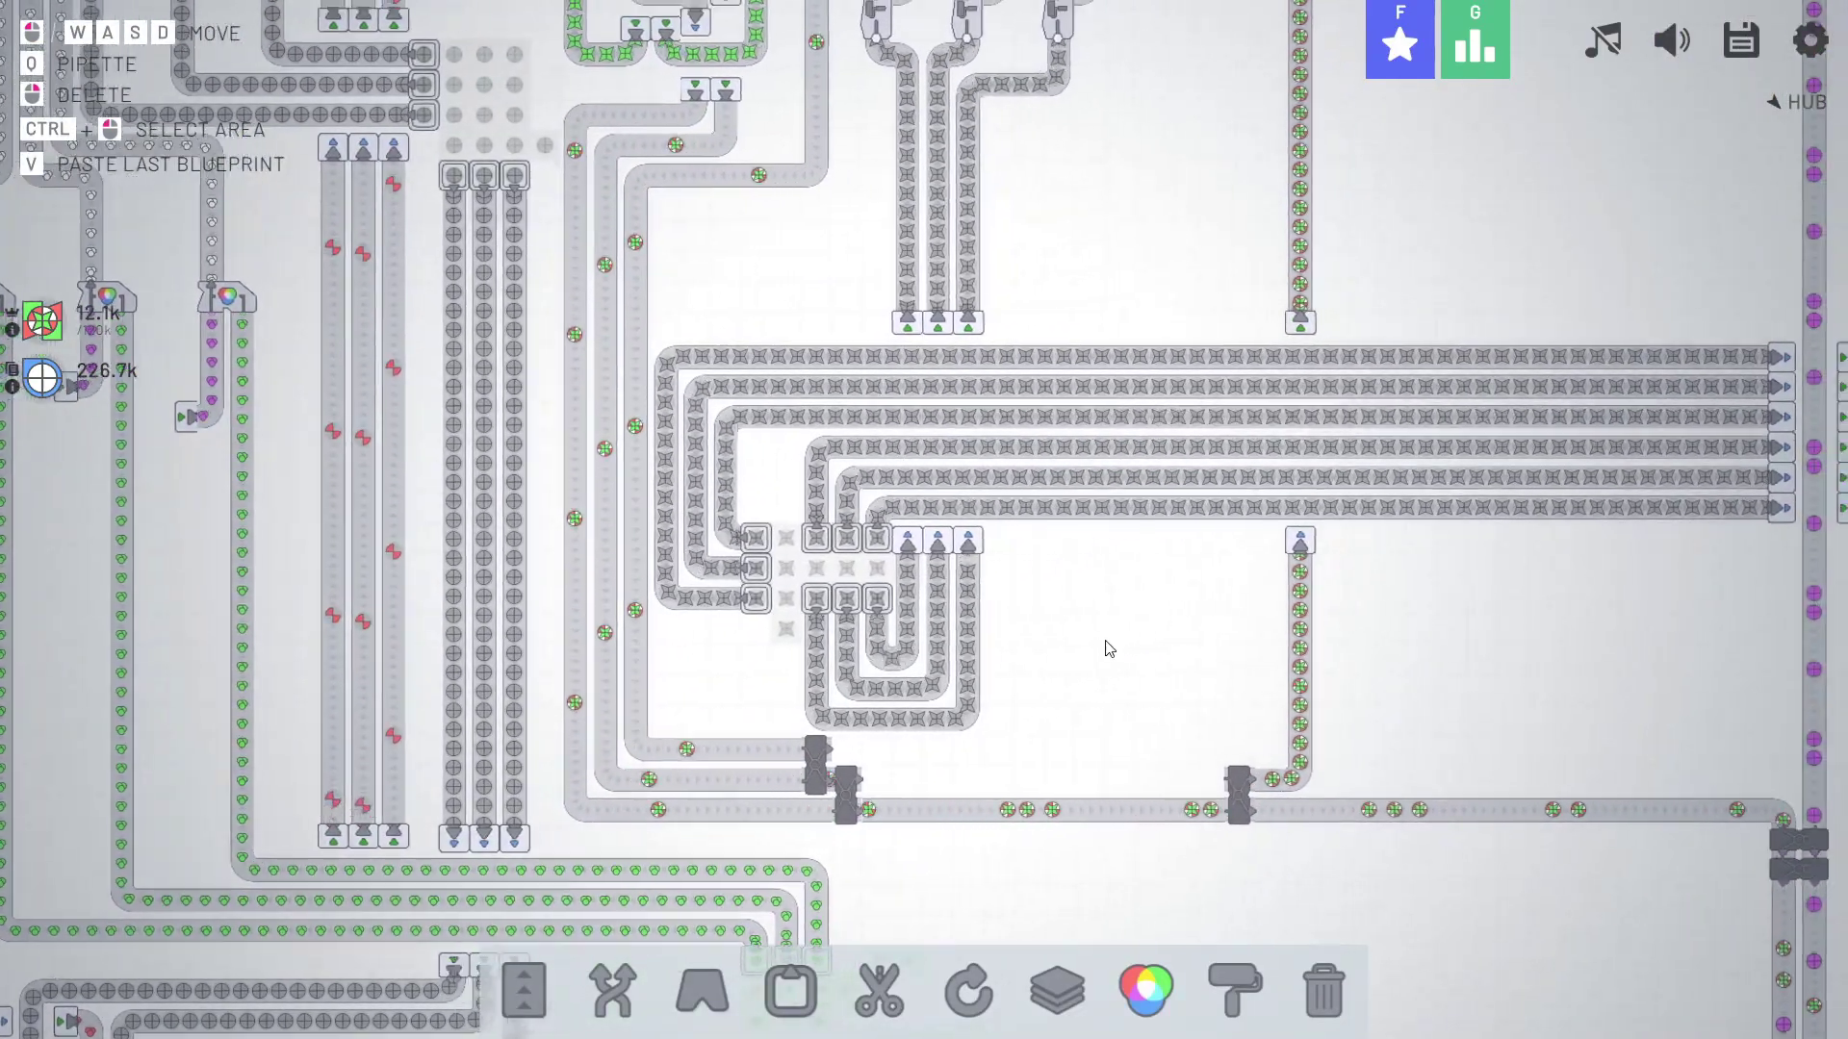
drag(927, 624, 856, 667)
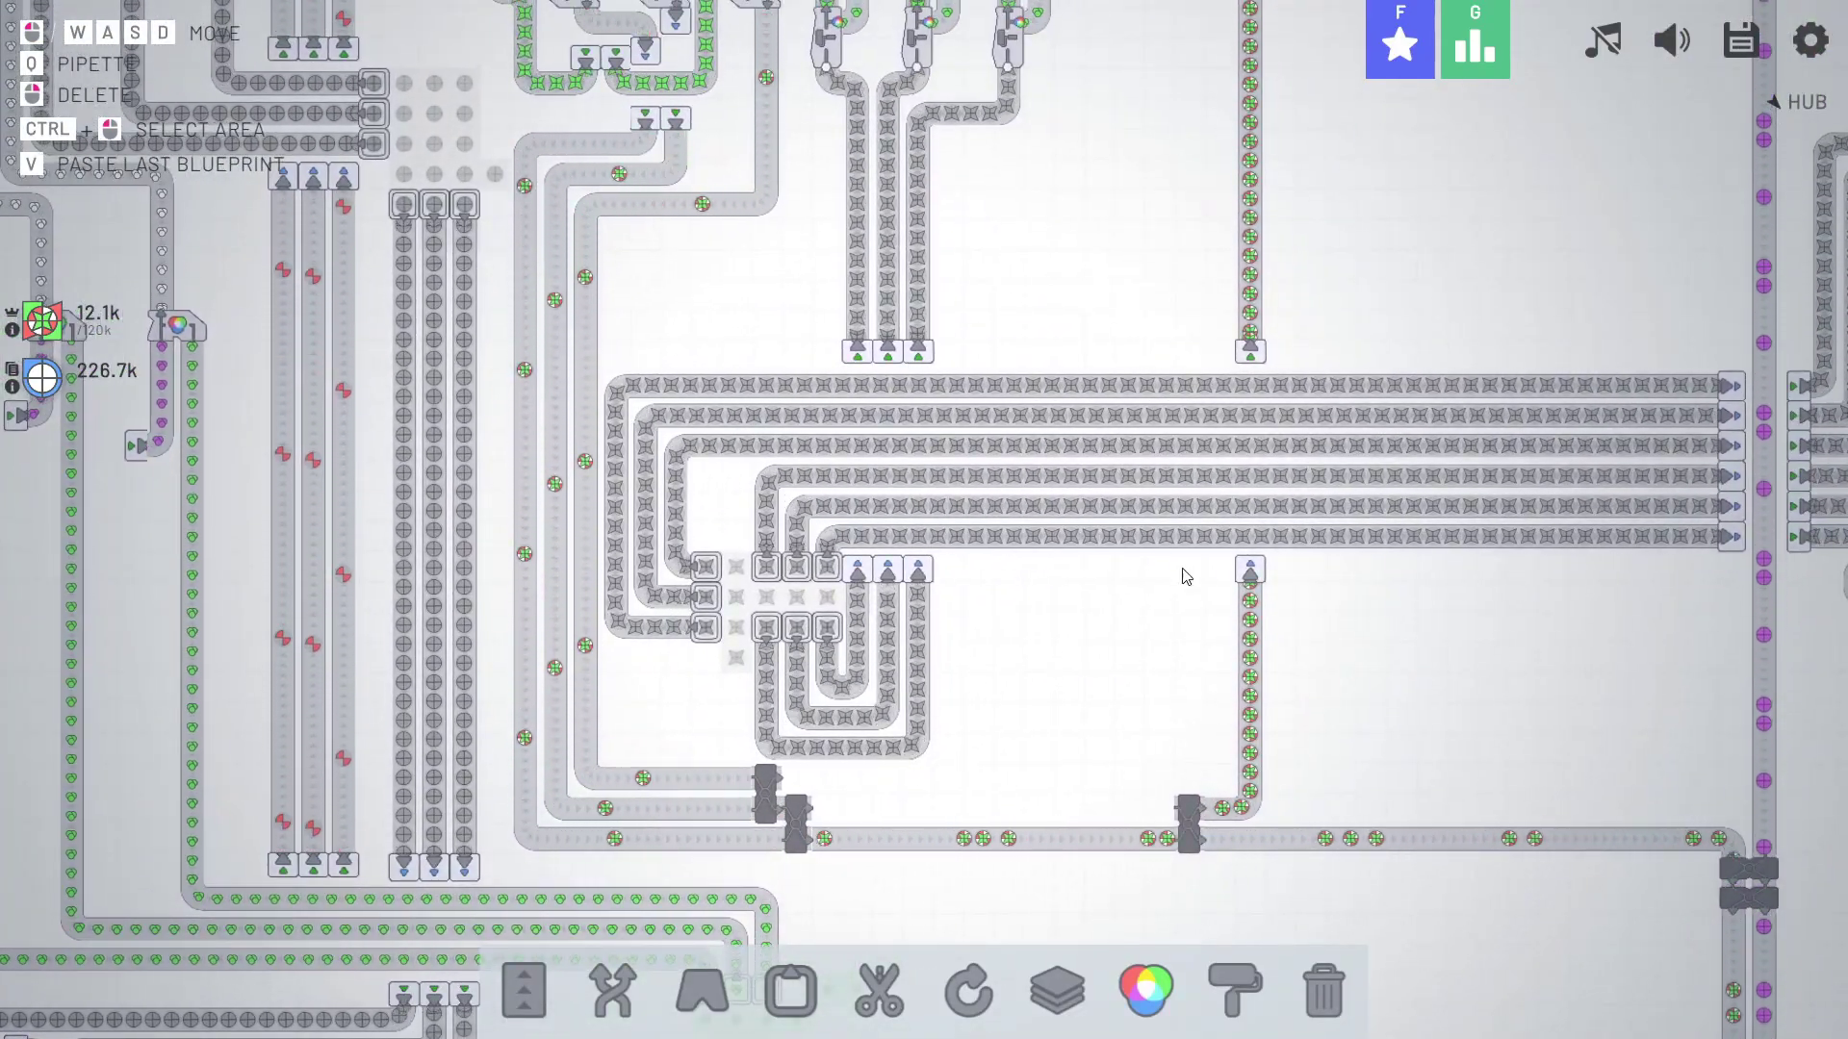
scroll(1191, 584, down, 4)
mouse_move(1011, 578)
mouse_down()
mouse_move(651, 577)
mouse_move(1010, 577)
mouse_up()
scroll(927, 704, up, 4)
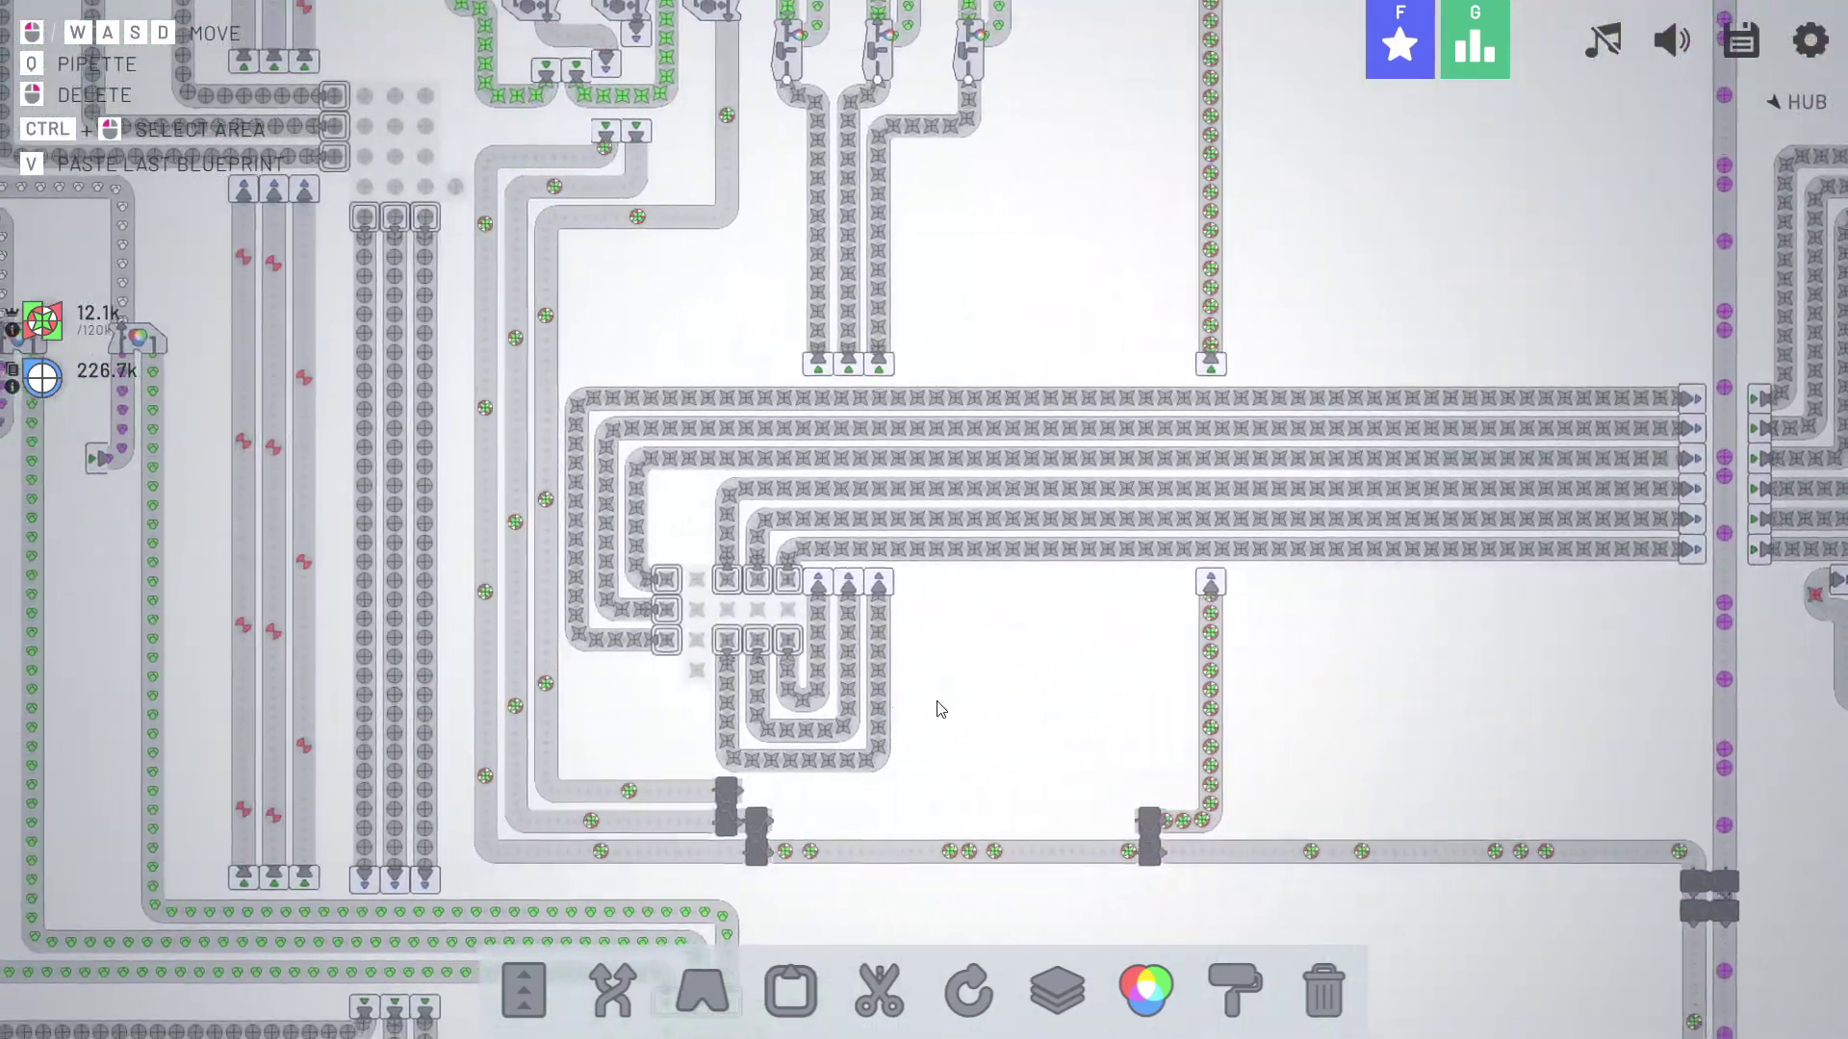
key(d)
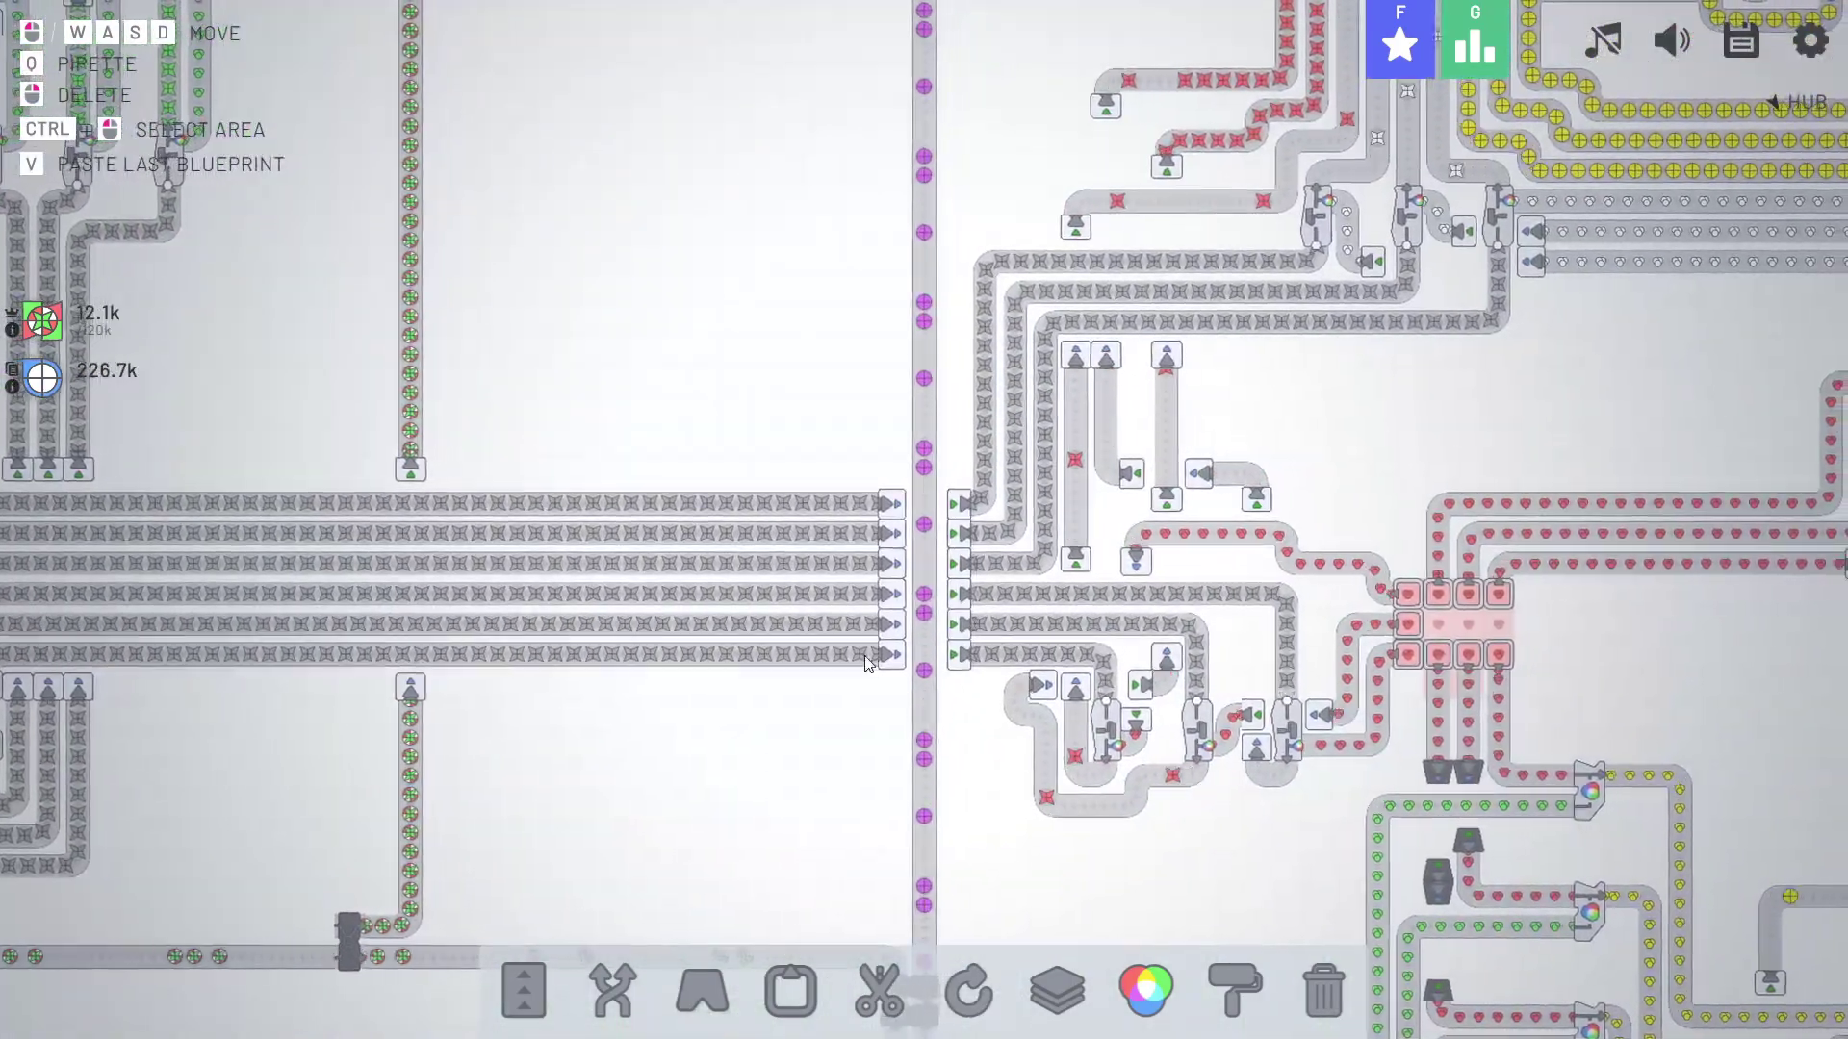
scroll(865, 651, down, 6)
scroll(879, 616, up, 5)
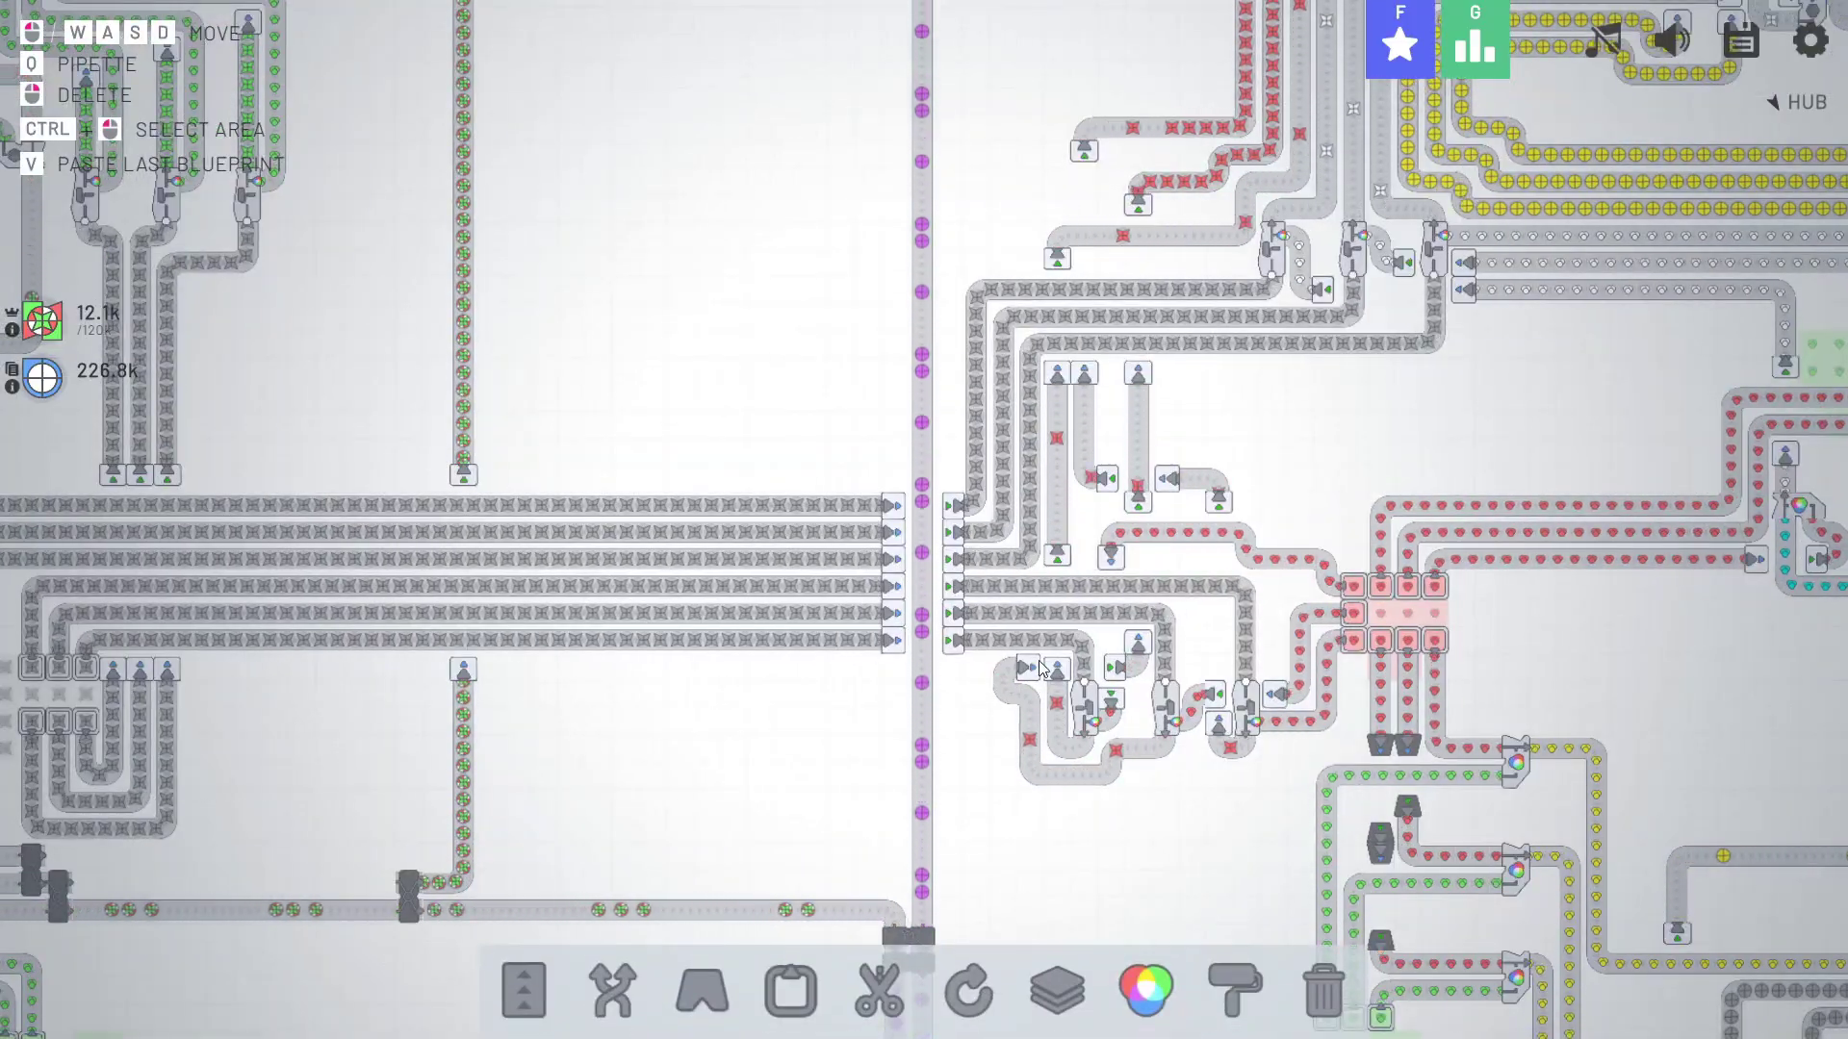
key(a)
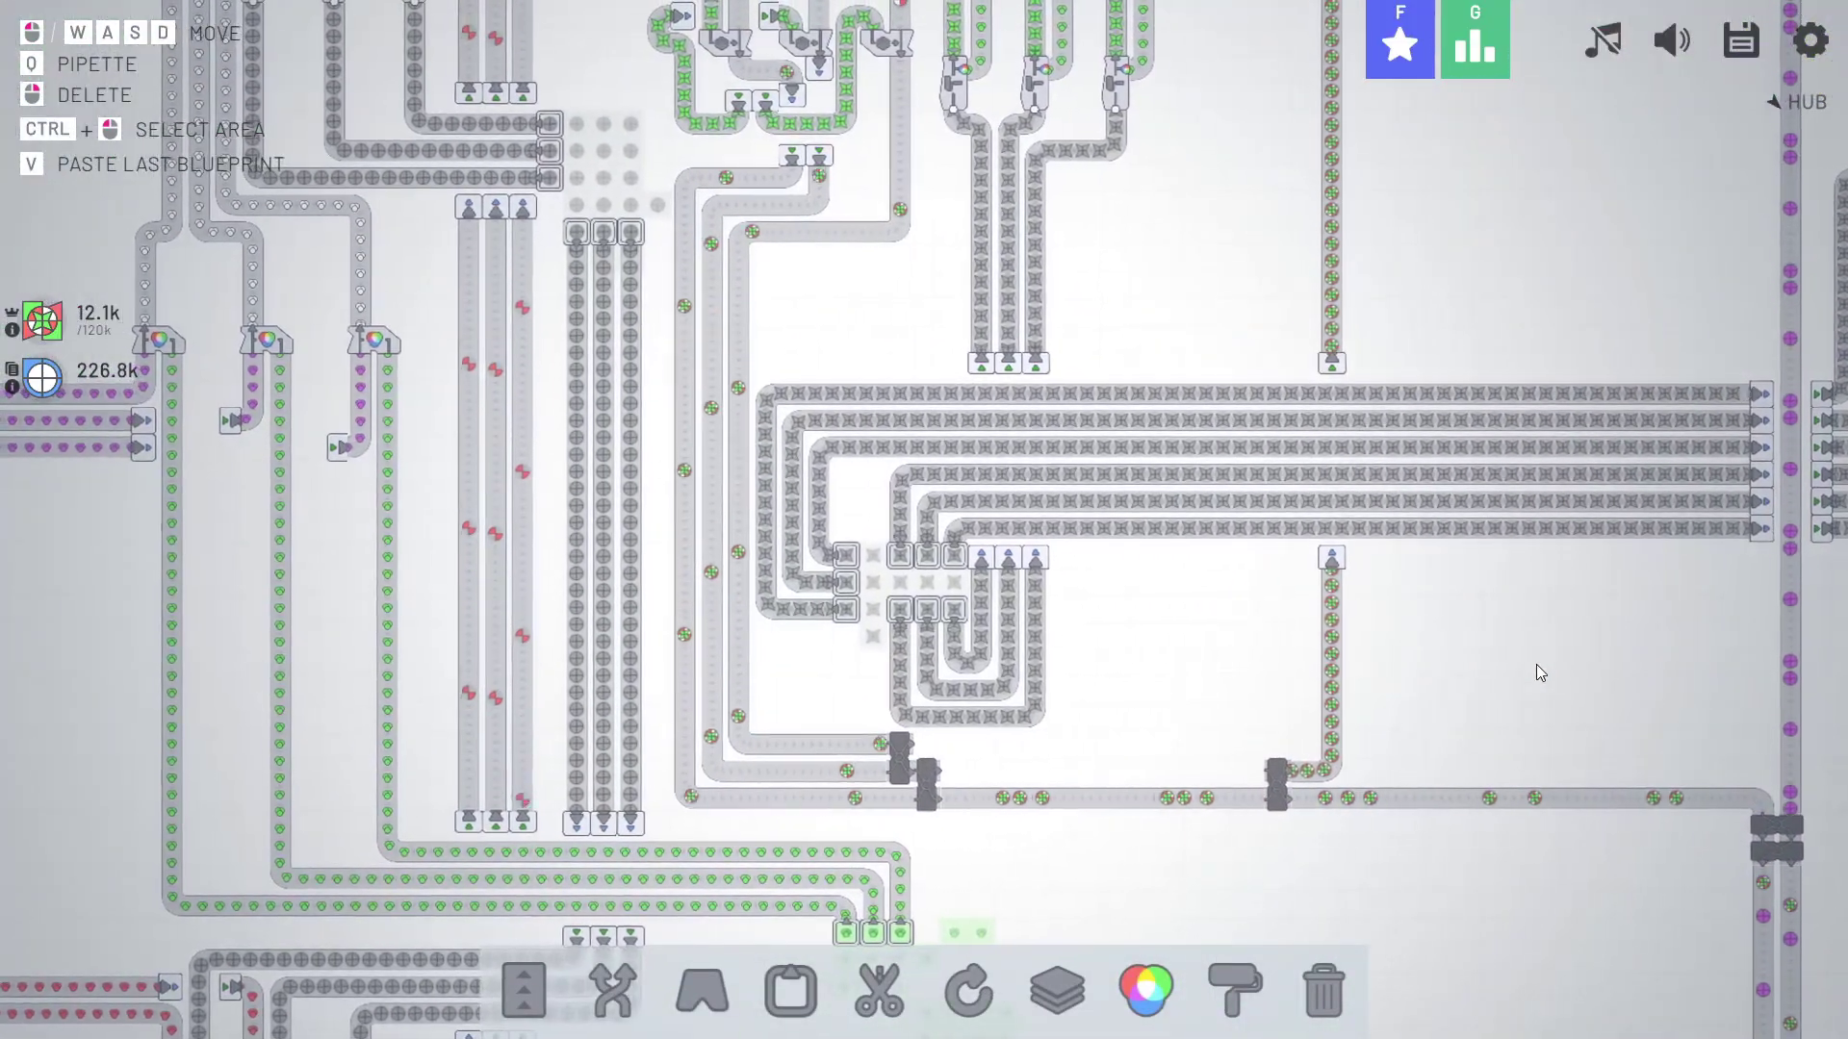
scroll(1536, 664, down, 6)
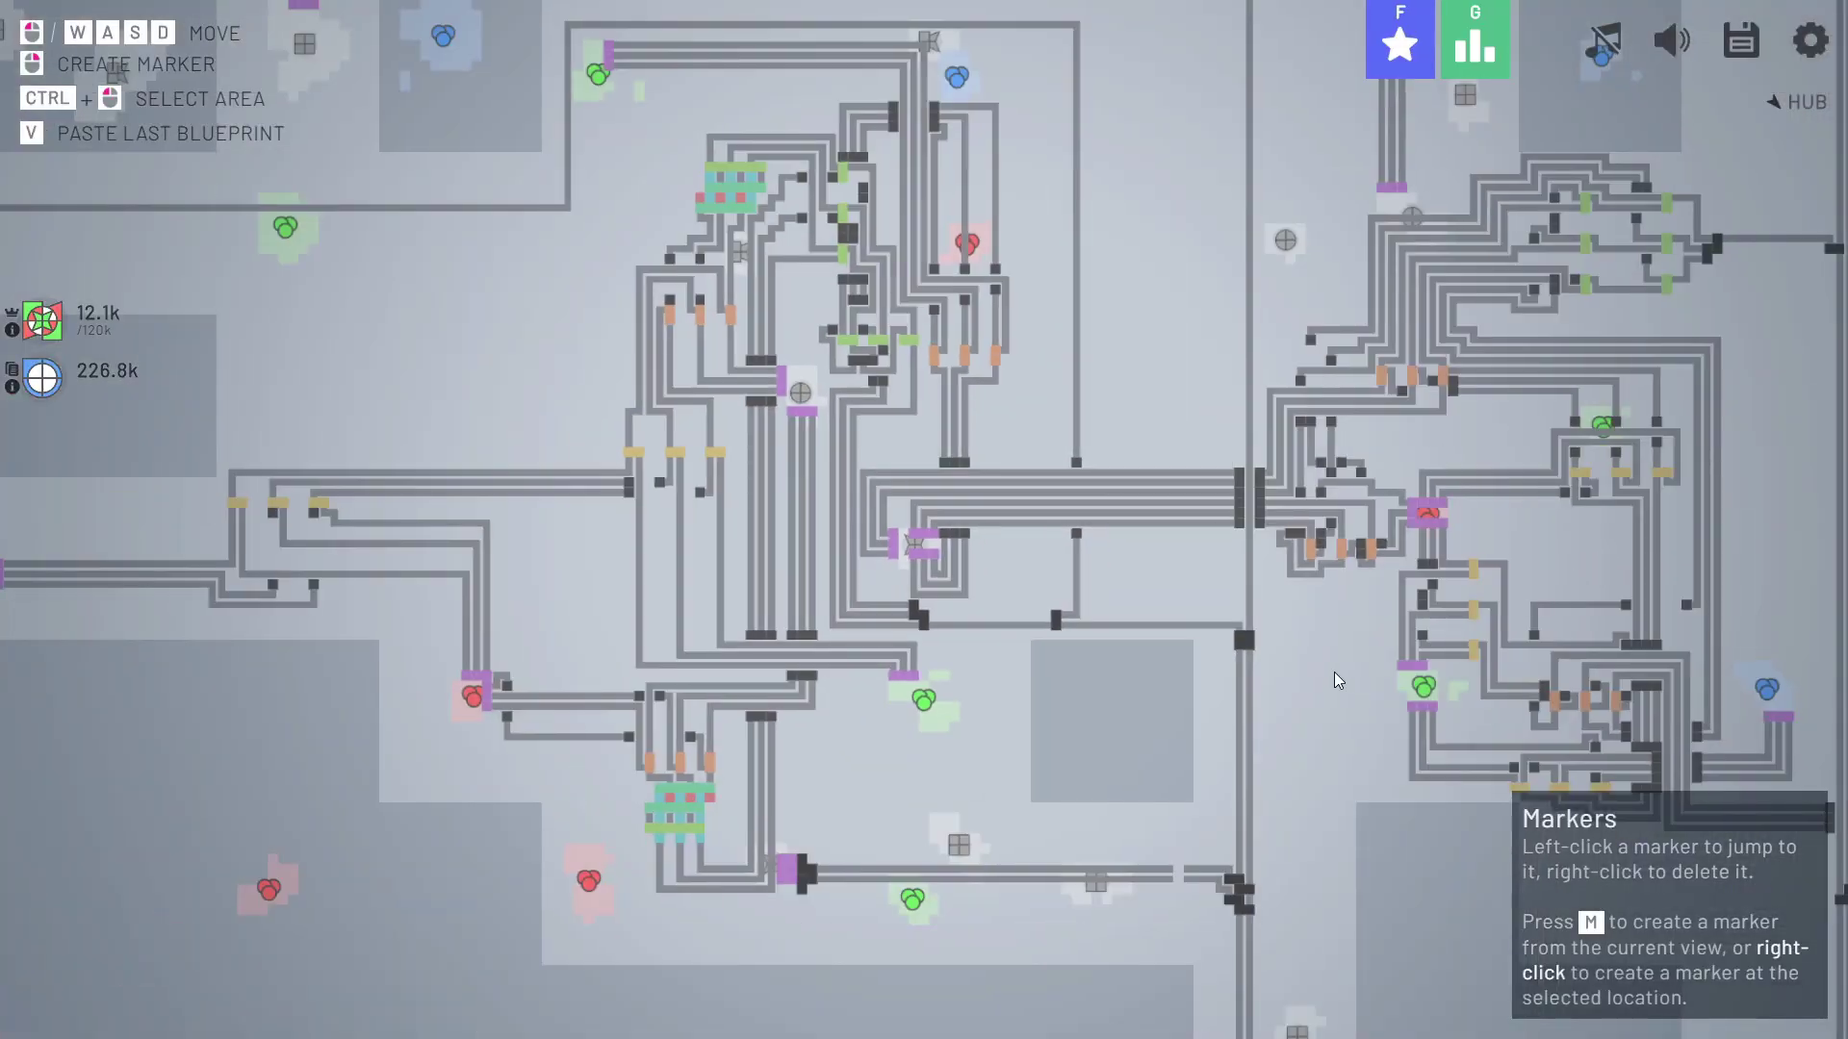
Pan from the right-hand factory cluster across the map until the HUB sits centred.
mouse_move(1312, 684)
mouse_down()
mouse_move(763, 834)
mouse_move(938, 735)
mouse_up()
scroll(965, 765, up, 5)
scroll(993, 753, up, 4)
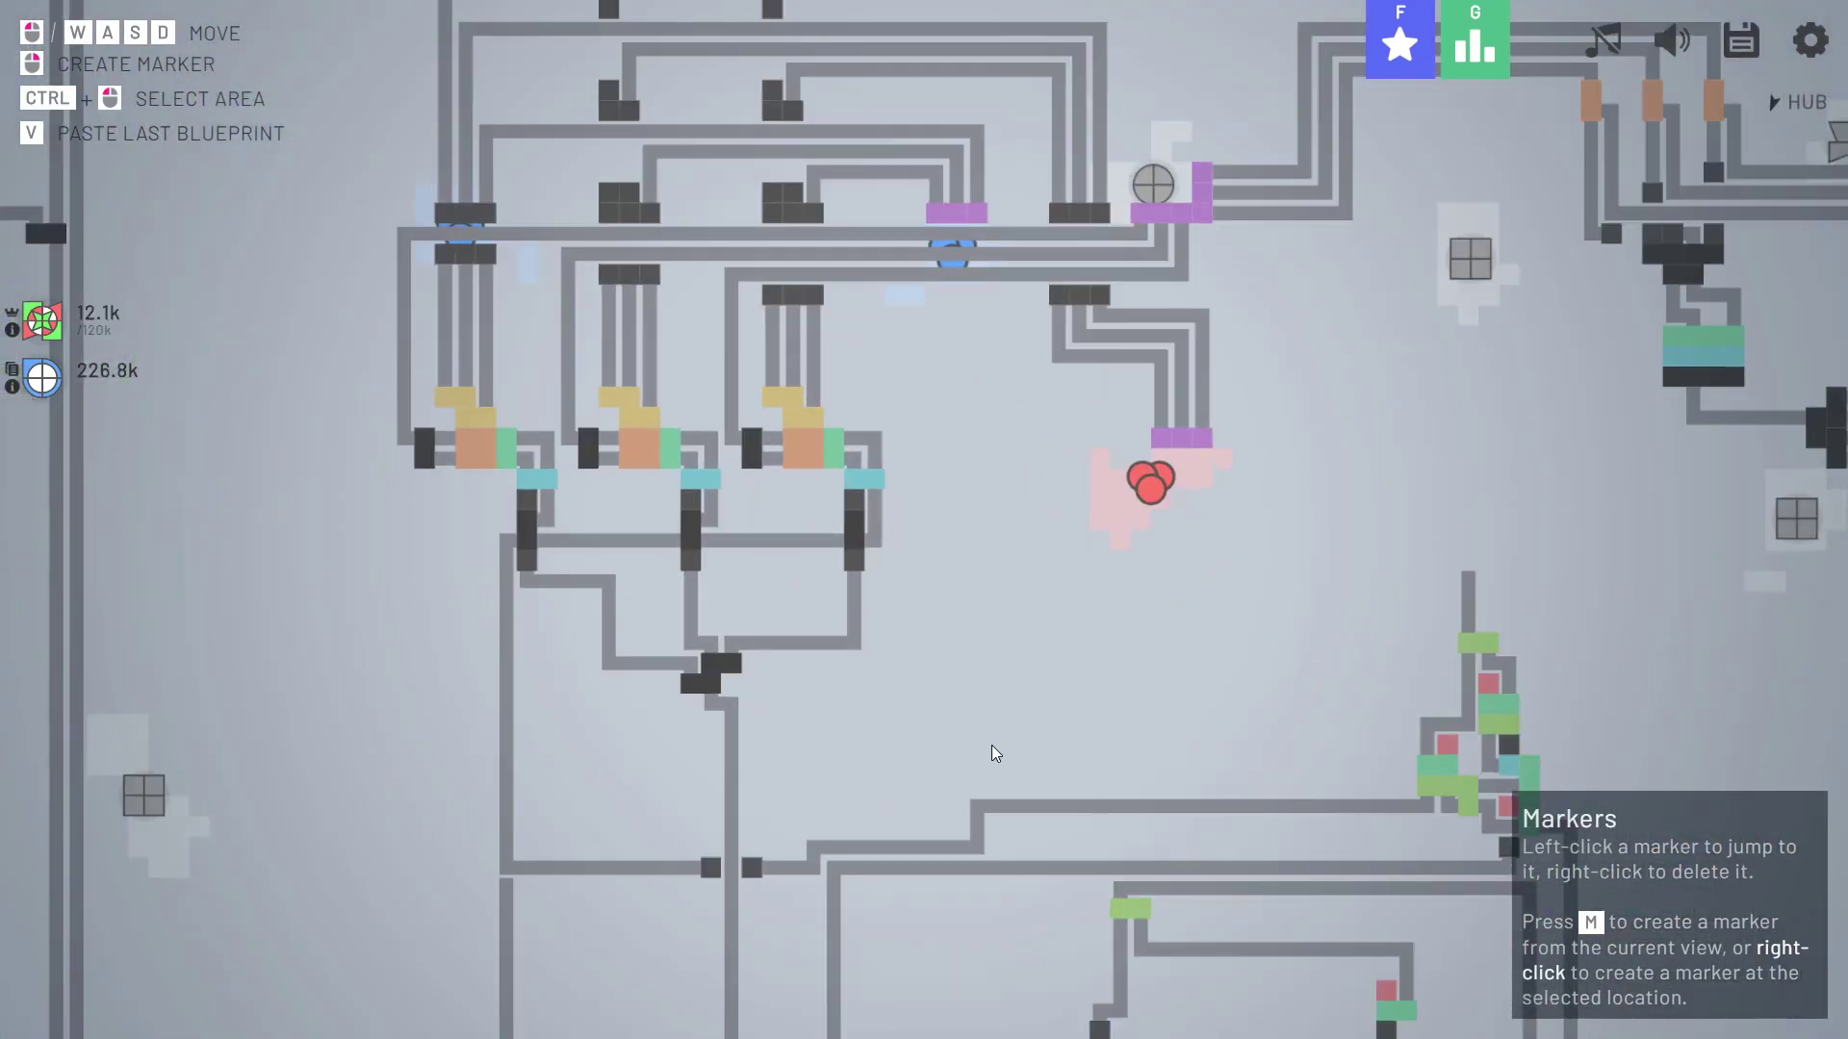
scroll(992, 752, up, 2)
scroll(1011, 708, down, 8)
drag(1019, 693, 964, 456)
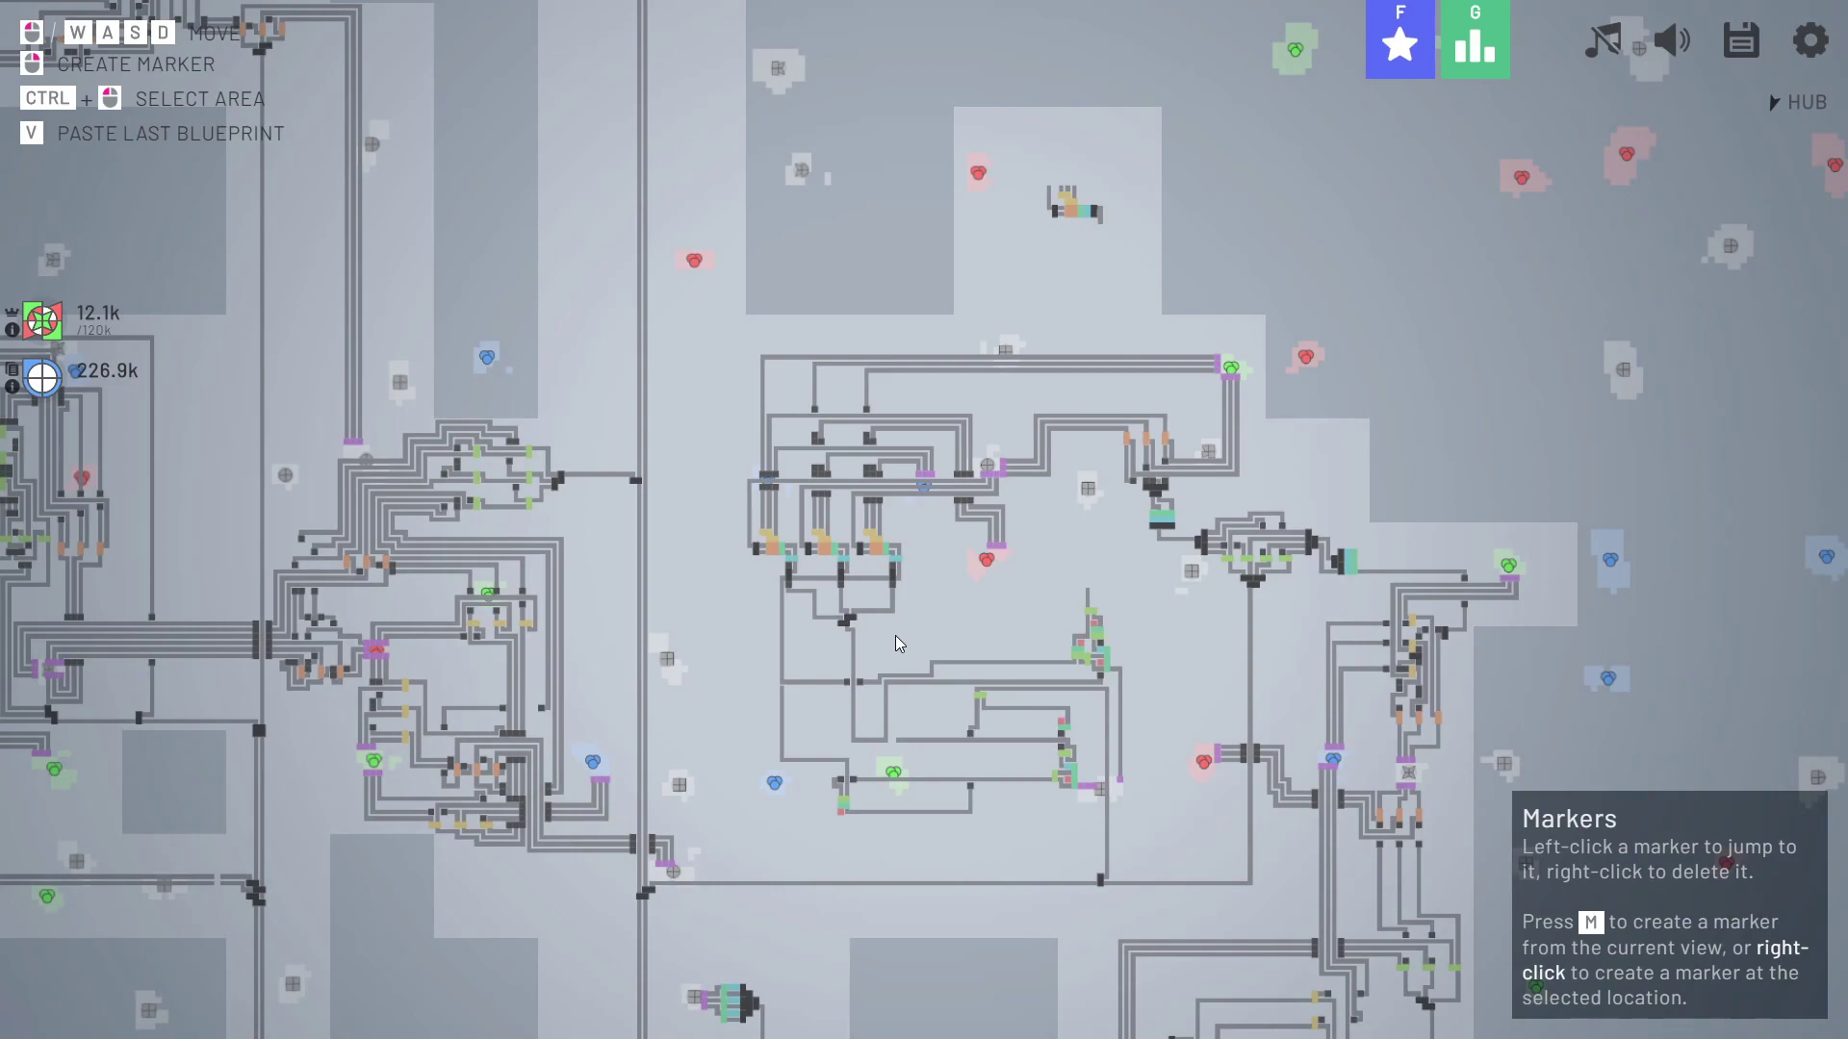
scroll(895, 636, up, 4)
scroll(897, 636, up, 5)
scroll(924, 638, up, 2)
drag(955, 640, 1005, 542)
scroll(1072, 562, down, 8)
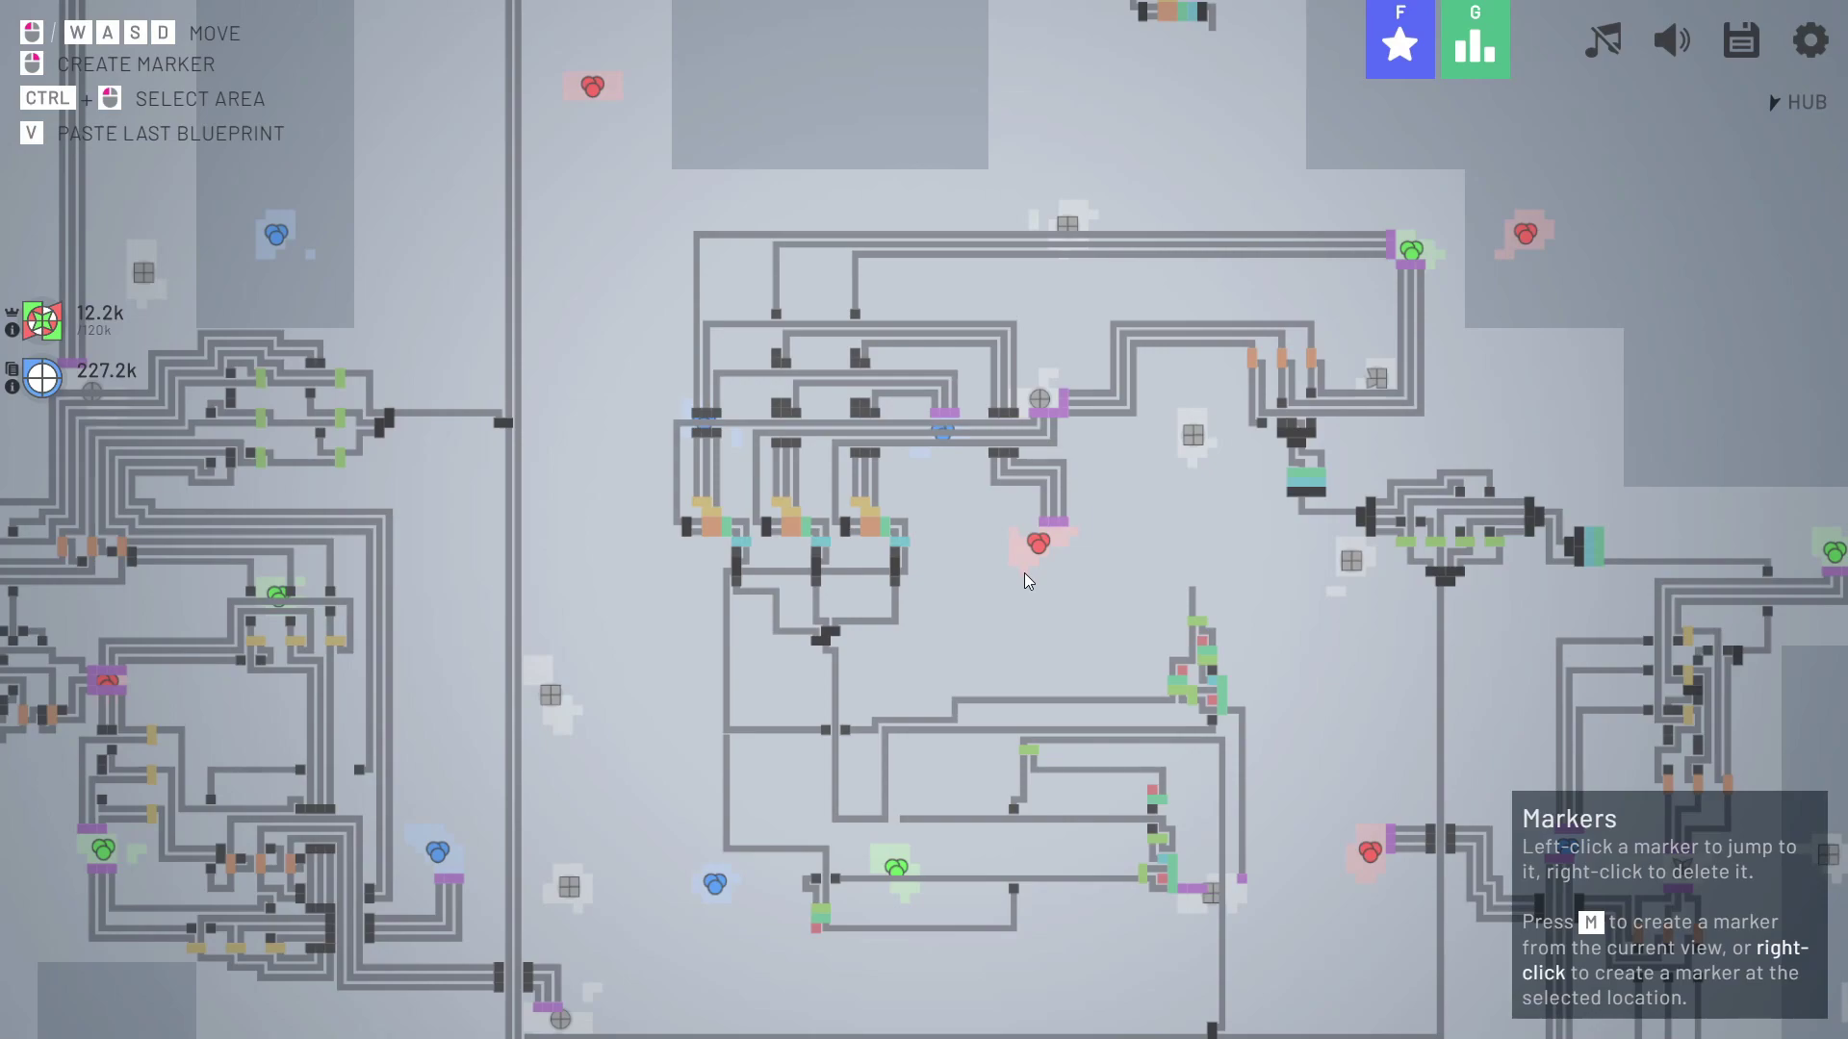
scroll(1024, 573, down, 2)
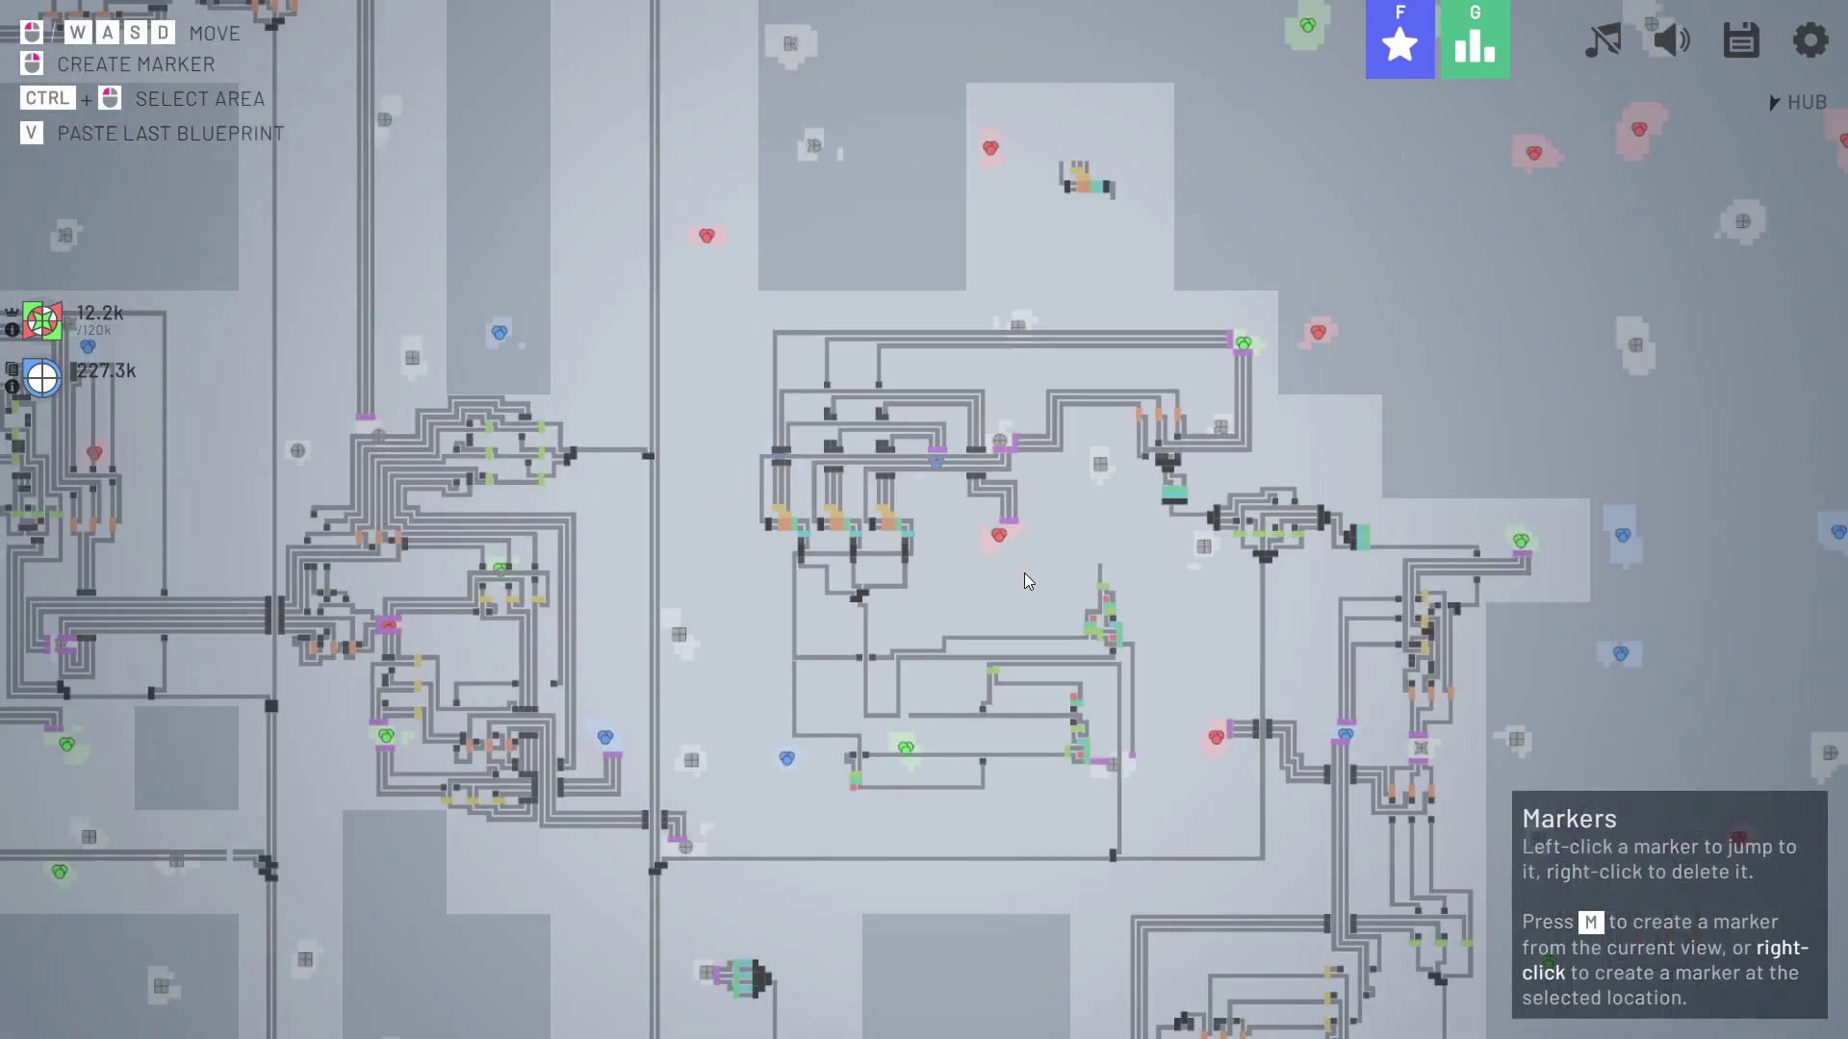
drag(874, 602, 925, 289)
drag(924, 723, 1402, 448)
drag(1010, 288, 847, 610)
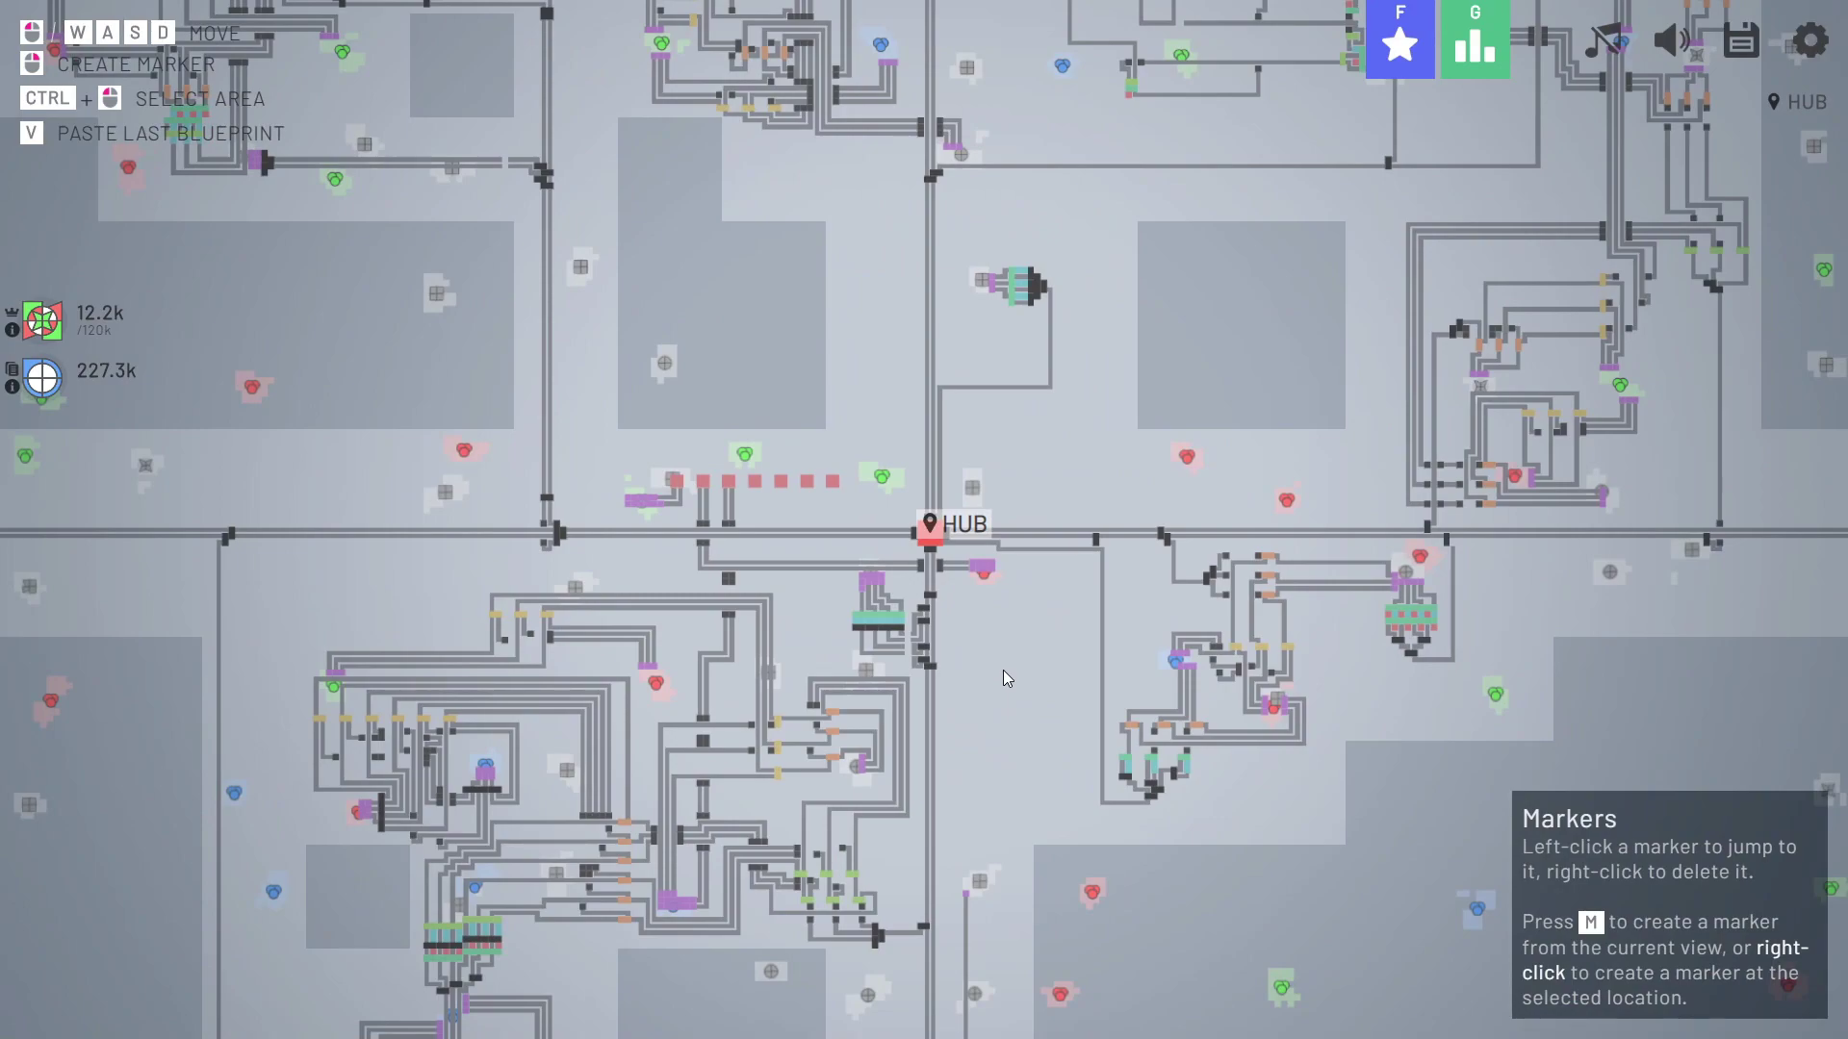
scroll(1003, 671, up, 3)
scroll(1003, 670, up, 1)
scroll(1000, 670, down, 4)
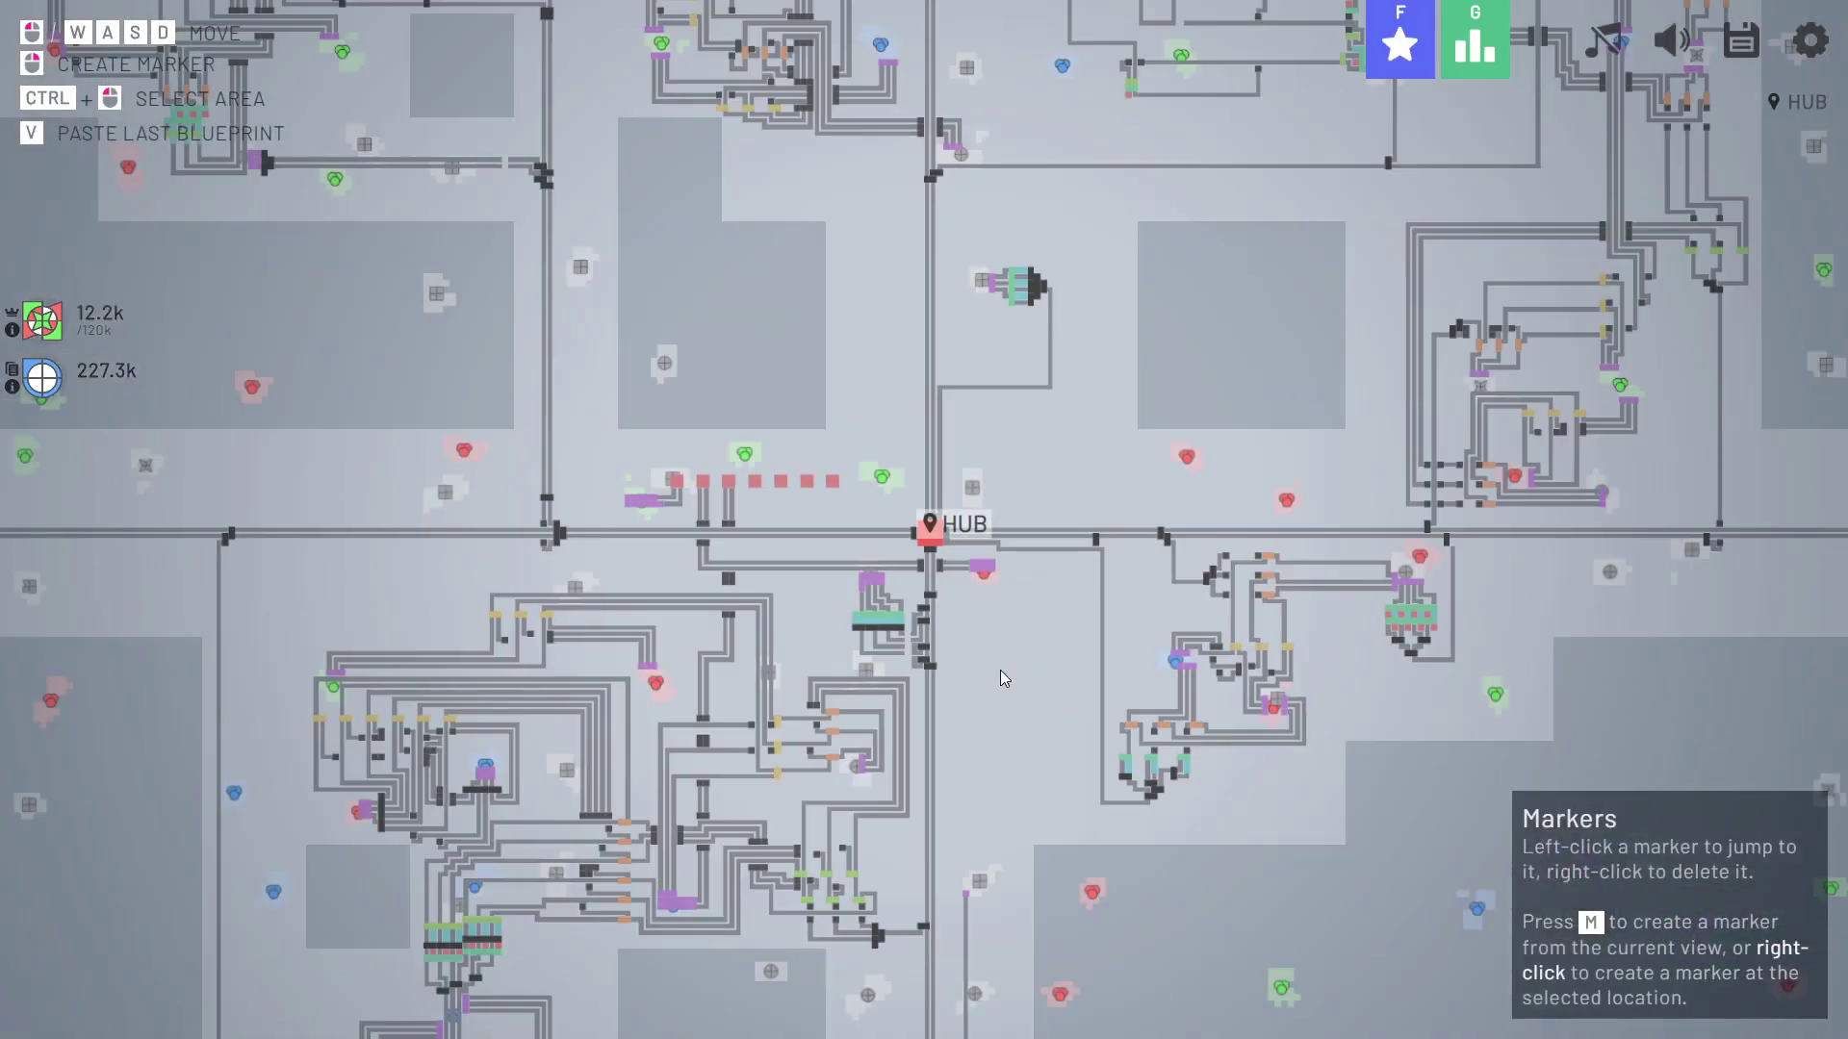